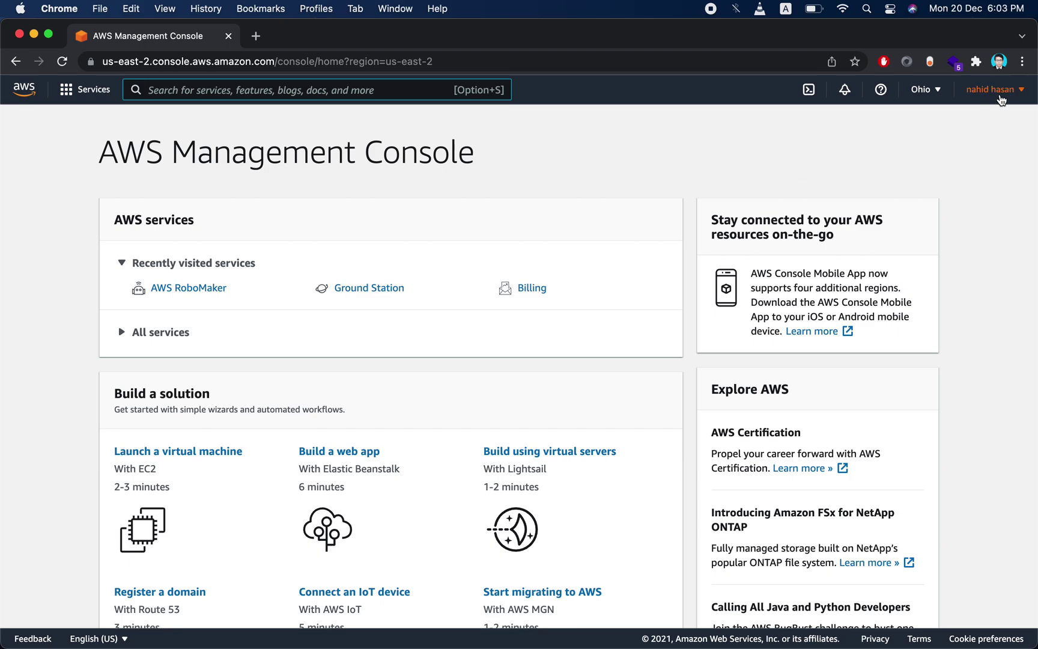
# - Look over the account menu options and the sections of the AWS Management Console home page
pyautogui.click(1006, 92)
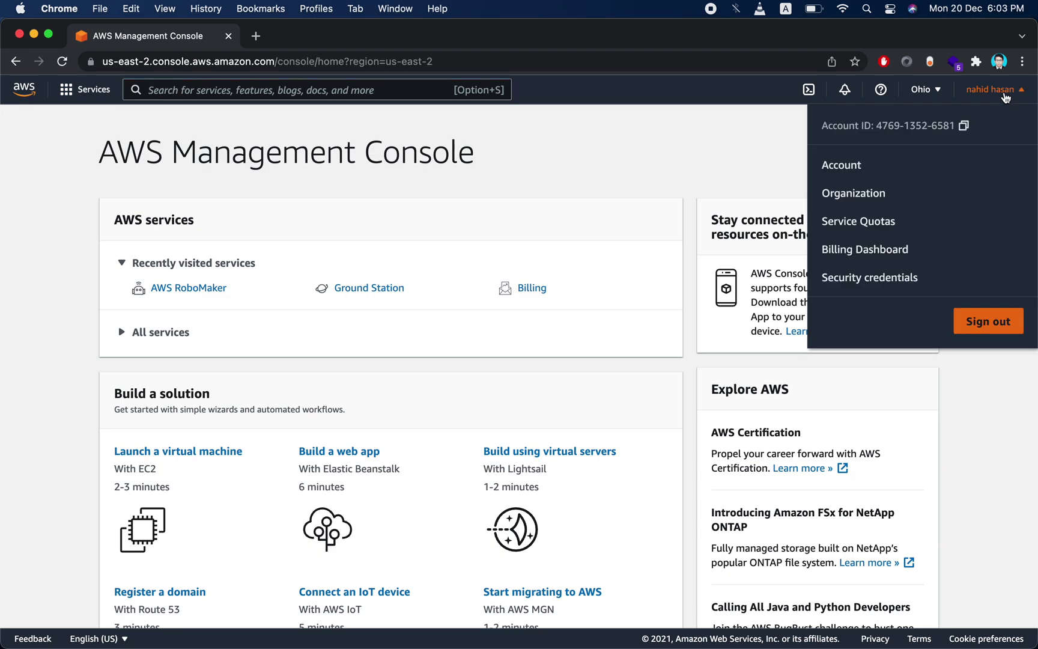
pyautogui.click(732, 138)
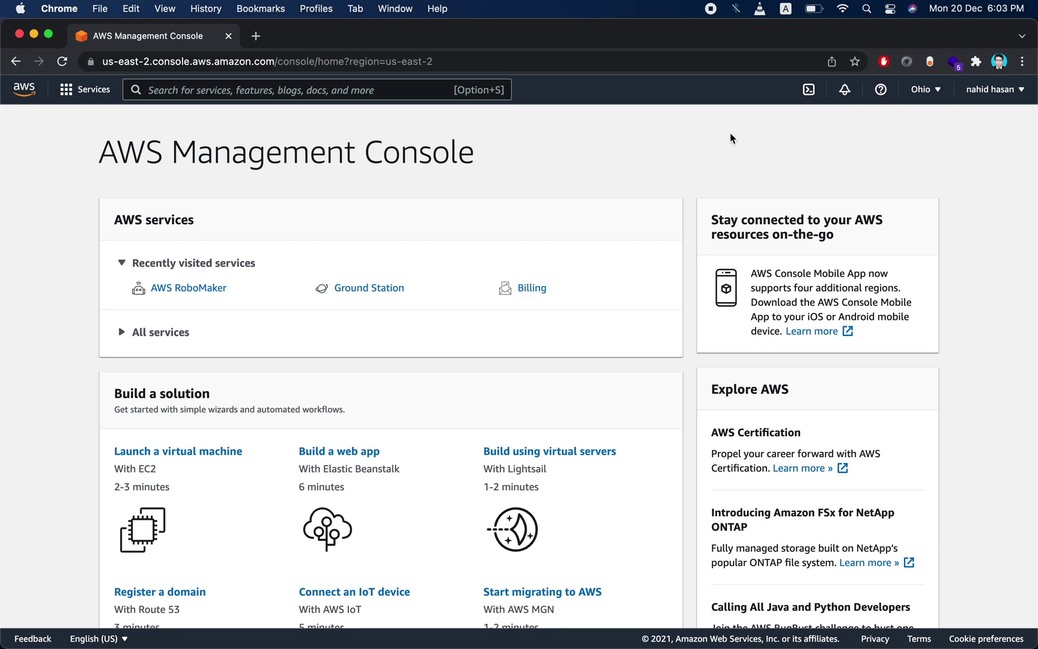
pyautogui.scroll(-1, 60, 385)
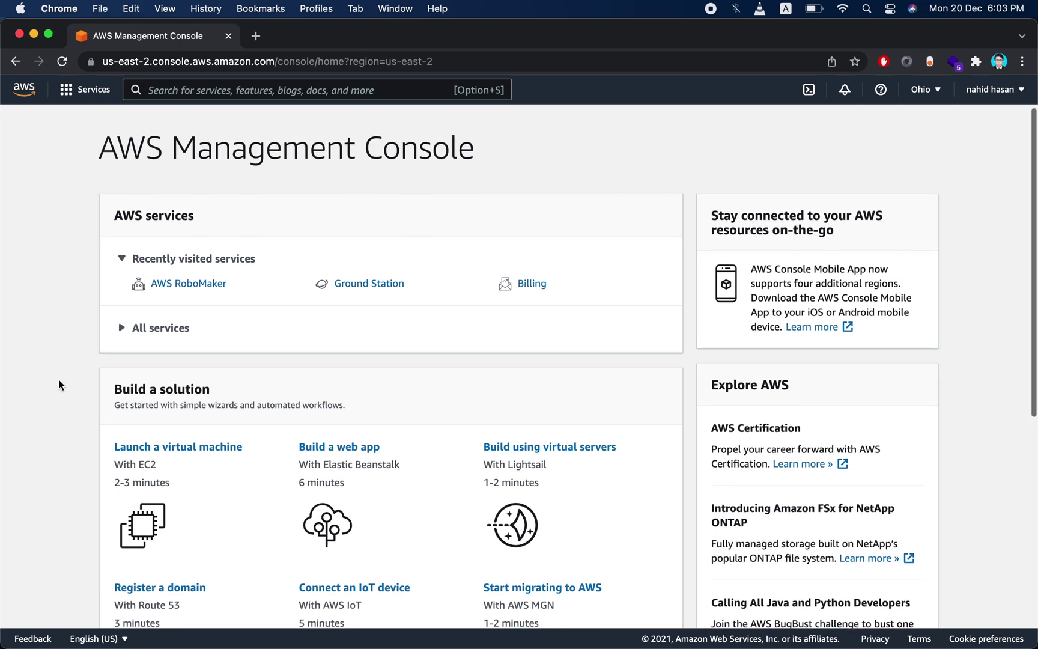
pyautogui.scroll(-1, 70, 398)
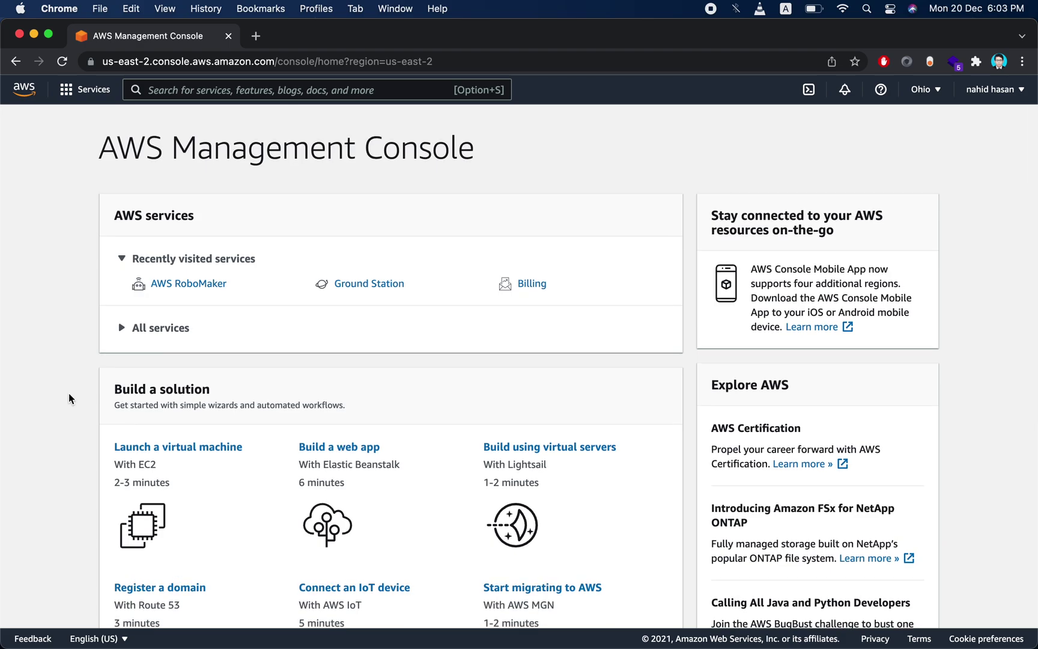
pyautogui.scroll(-2, 70, 398)
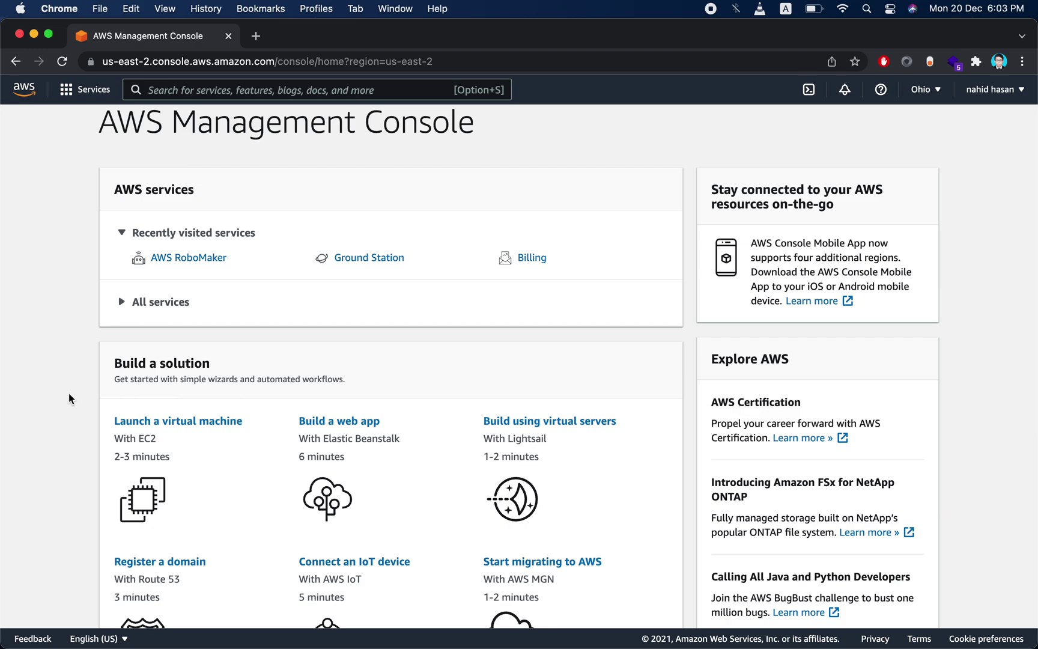
pyautogui.scroll(2, 70, 398)
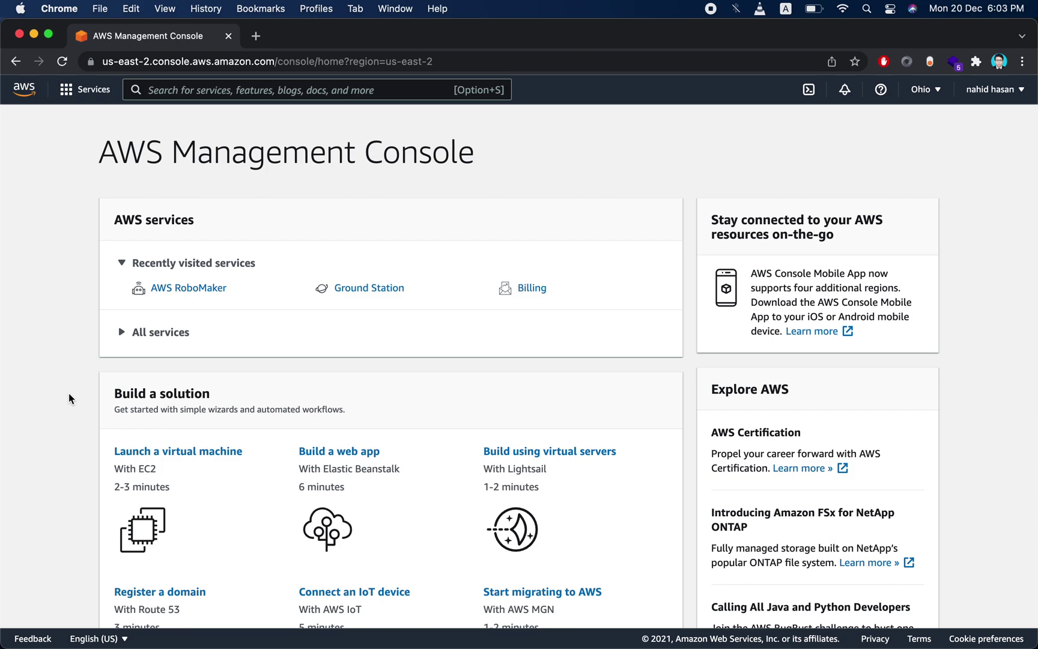
pyautogui.scroll(-5, 70, 399)
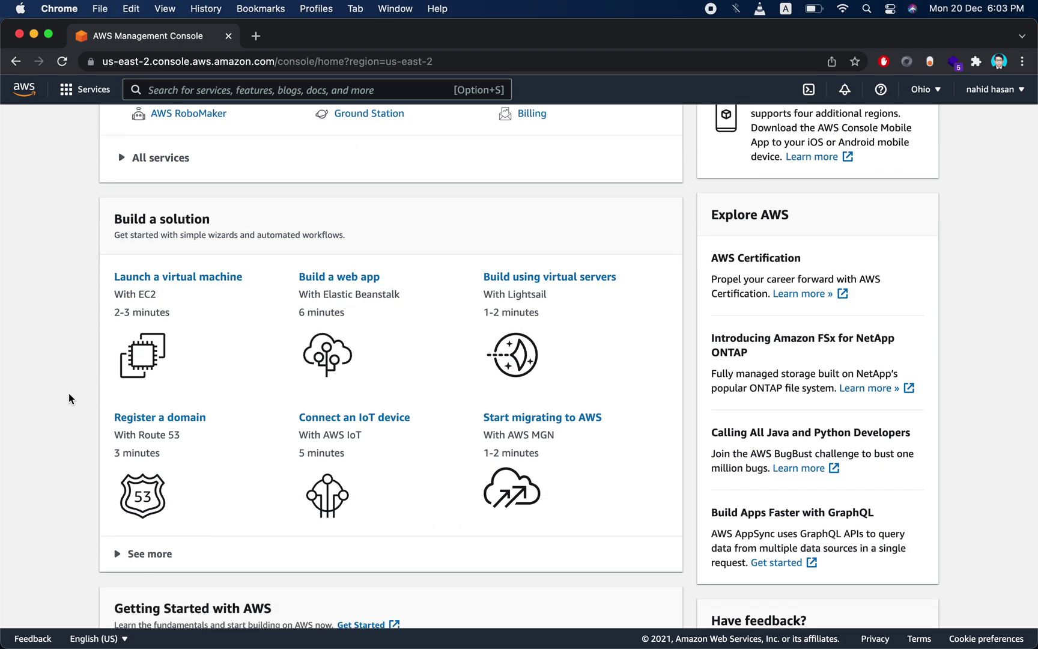
pyautogui.scroll(-5, 69, 395)
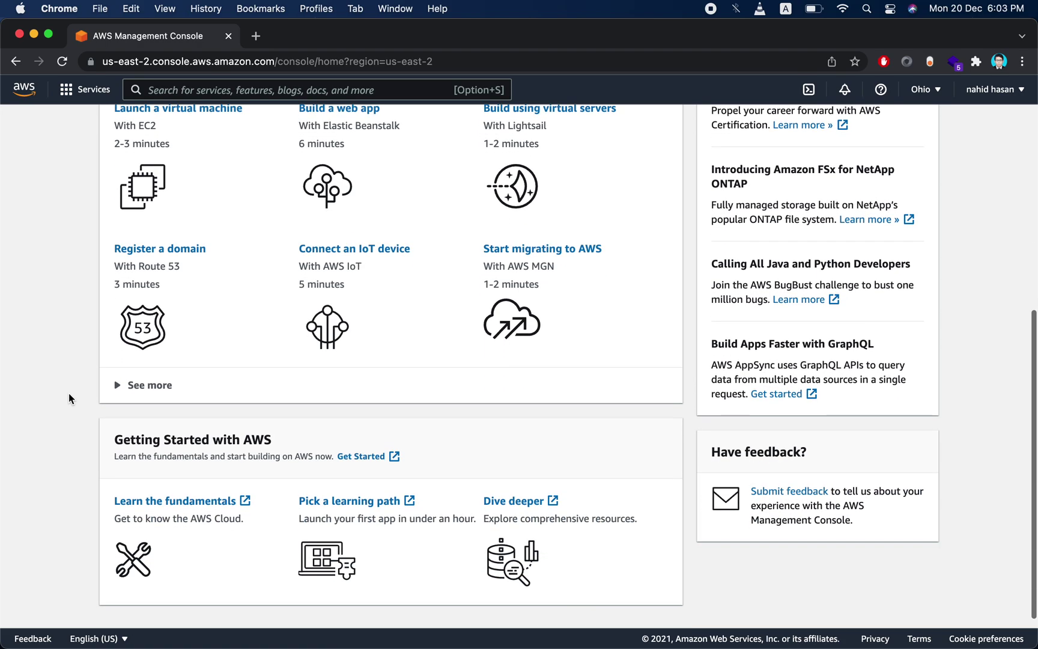
pyautogui.scroll(10, 67, 393)
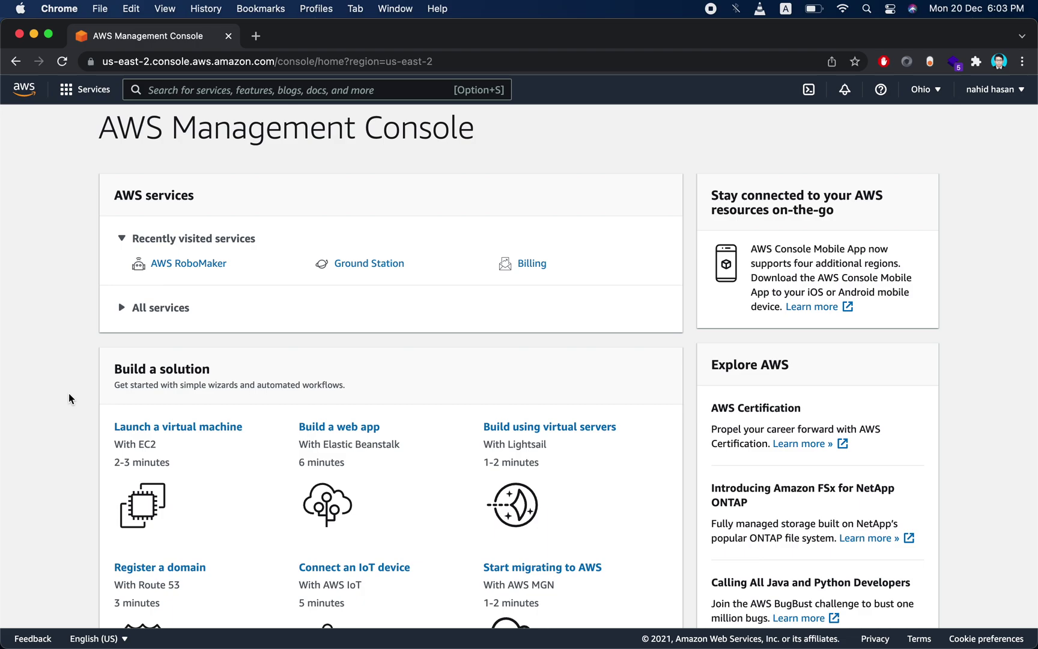
pyautogui.scroll(1, 68, 392)
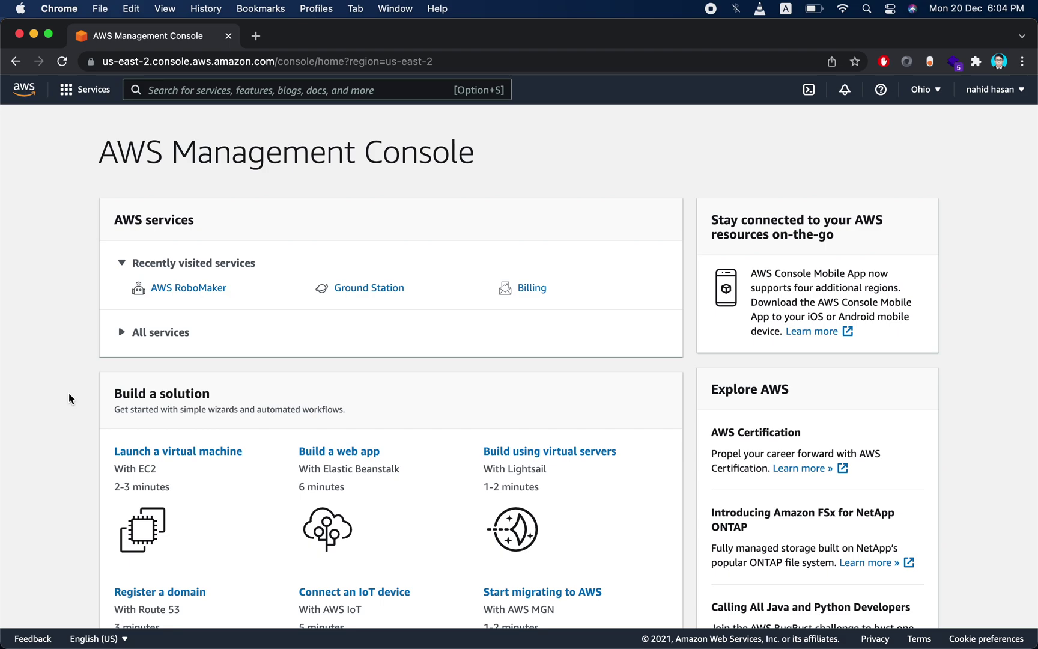
# - Examine the Build a solution and Getting Started with AWS sections of the console home page
pyautogui.scroll(-2, 69, 398)
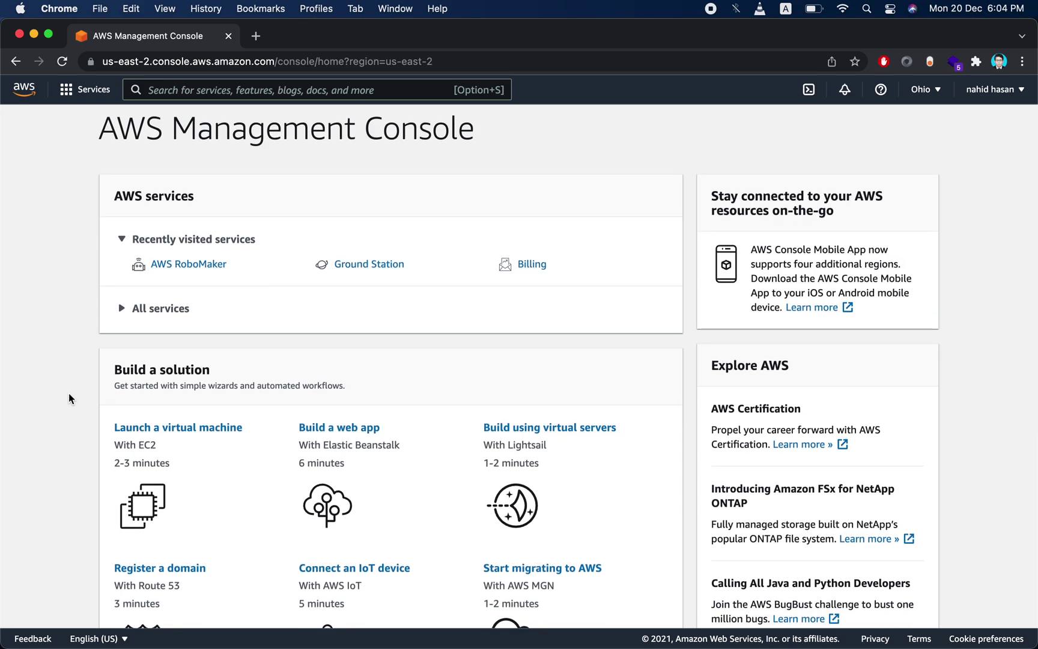
pyautogui.scroll(-3, 69, 399)
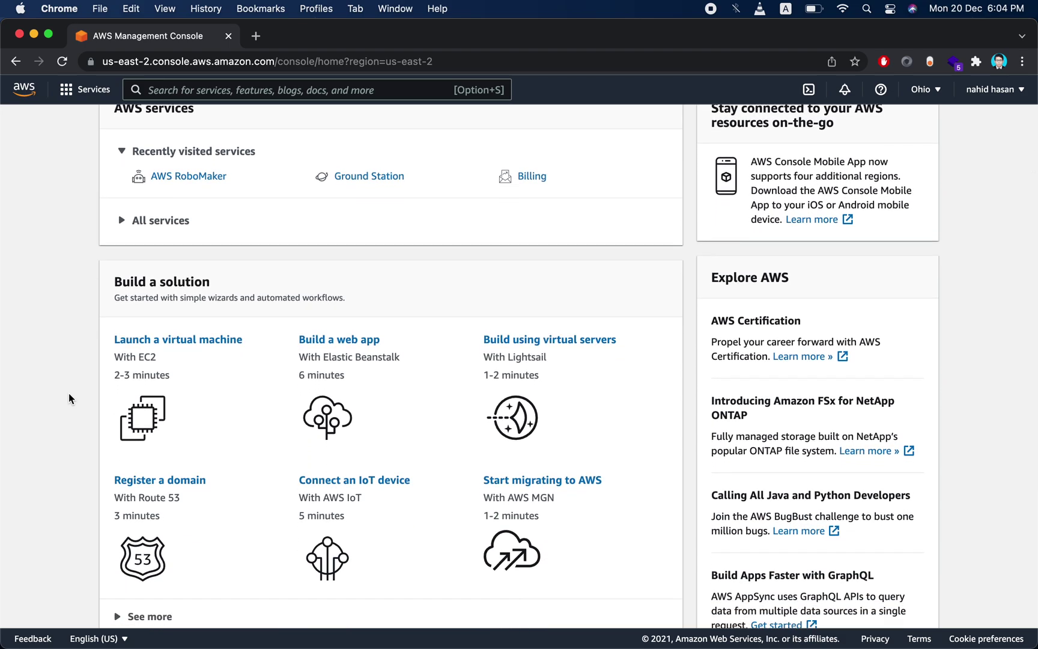
pyautogui.scroll(-2, 69, 398)
pyautogui.scroll(-2, 69, 398)
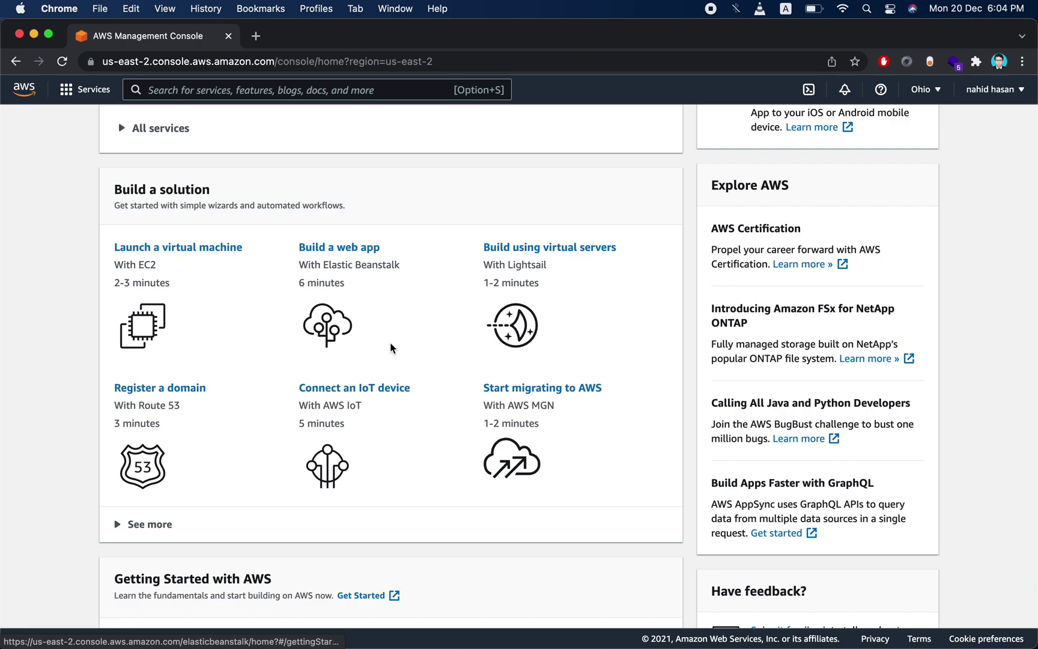
pyautogui.scroll(-1, 79, 401)
pyautogui.scroll(1, 81, 402)
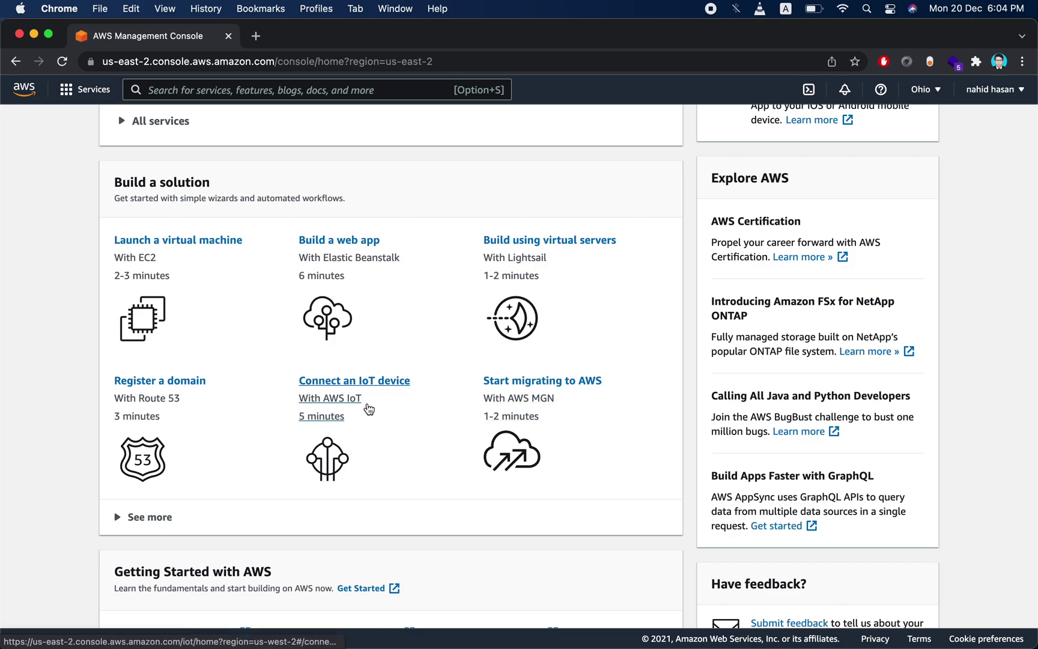
pyautogui.scroll(-5, 71, 404)
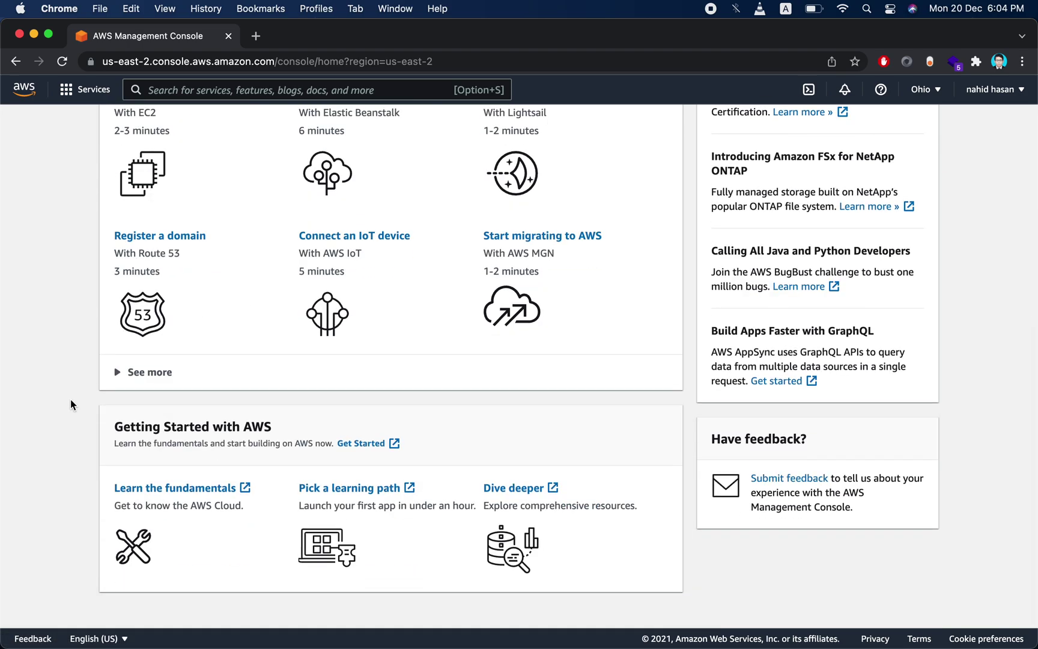
pyautogui.scroll(10, 71, 400)
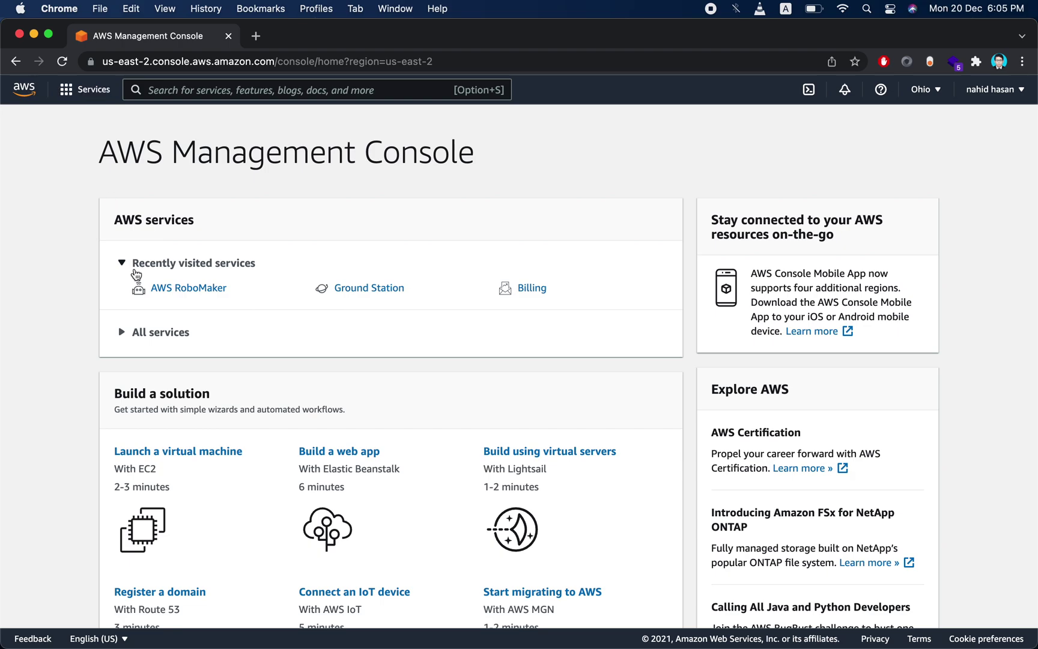
# - Expand the full list of AWS services and examine the Compute category, including the Batch service
pyautogui.click(161, 334)
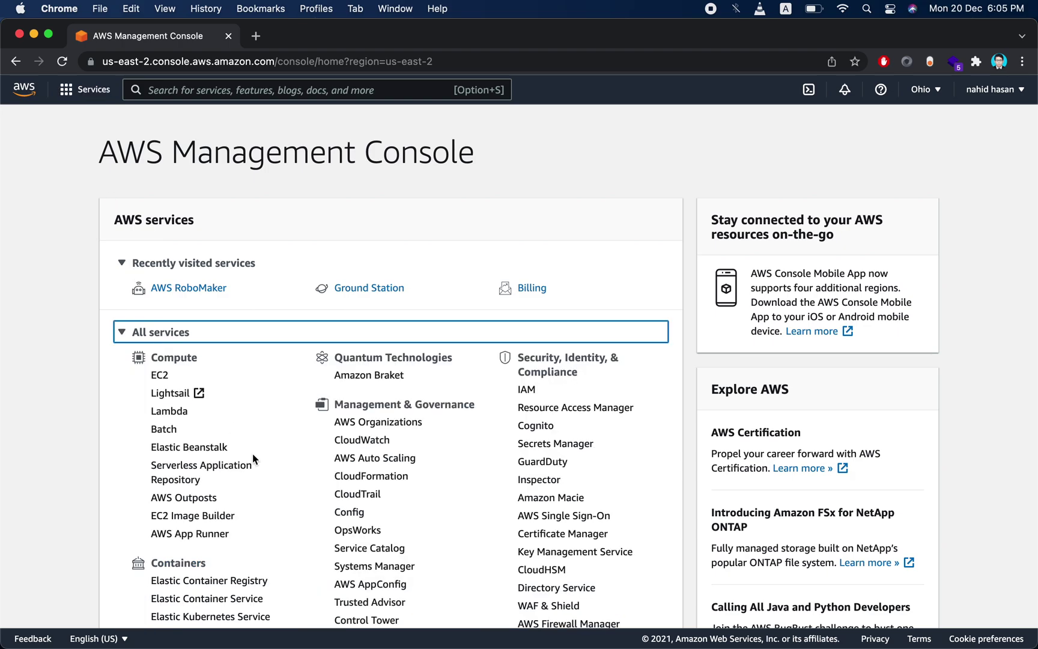
pyautogui.scroll(-3, 252, 454)
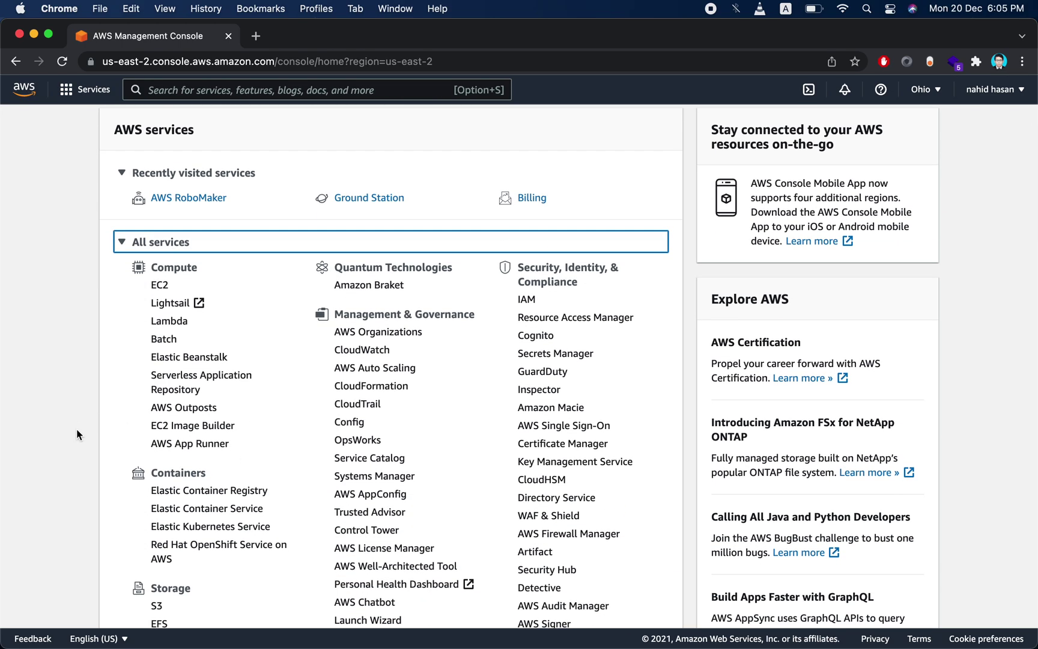
pyautogui.scroll(-1, 76, 430)
pyautogui.scroll(-1, 76, 429)
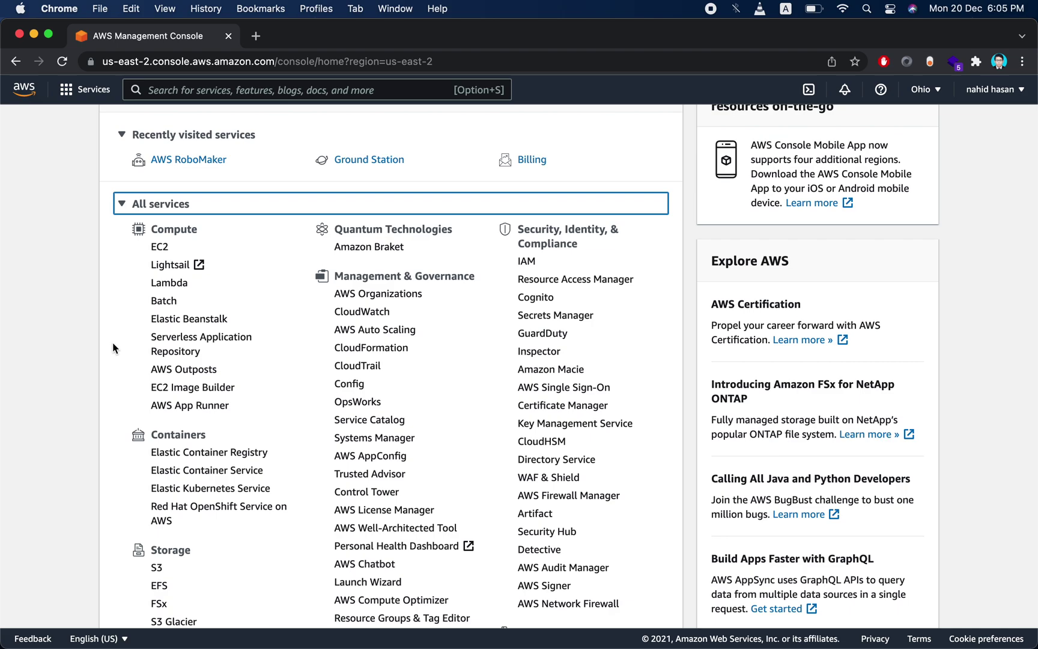
pyautogui.scroll(1, 113, 343)
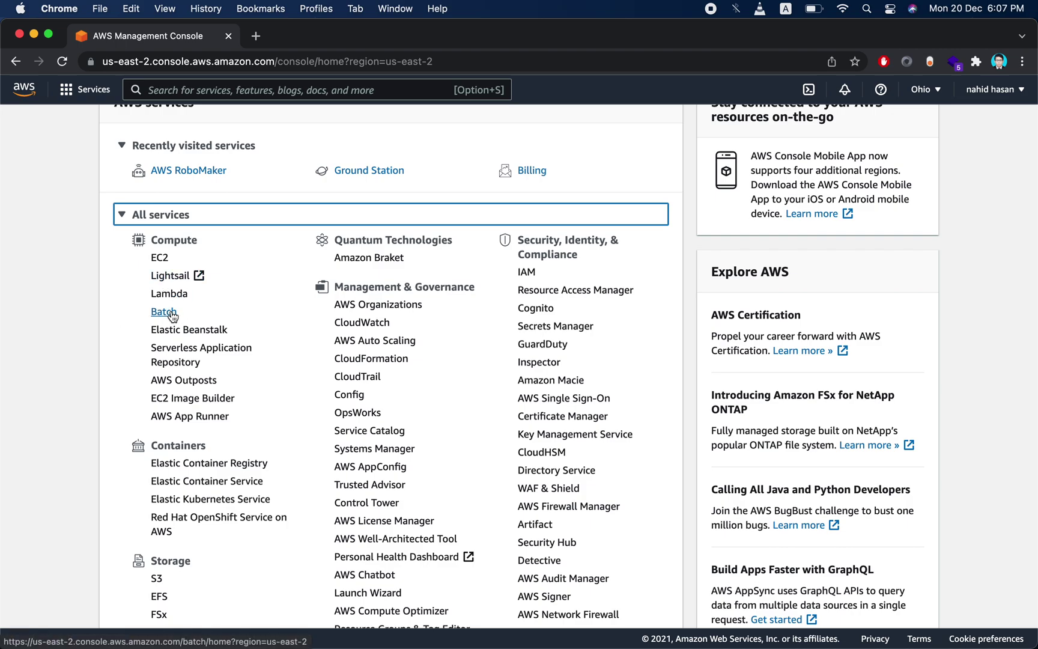
pyautogui.moveTo(173, 314)
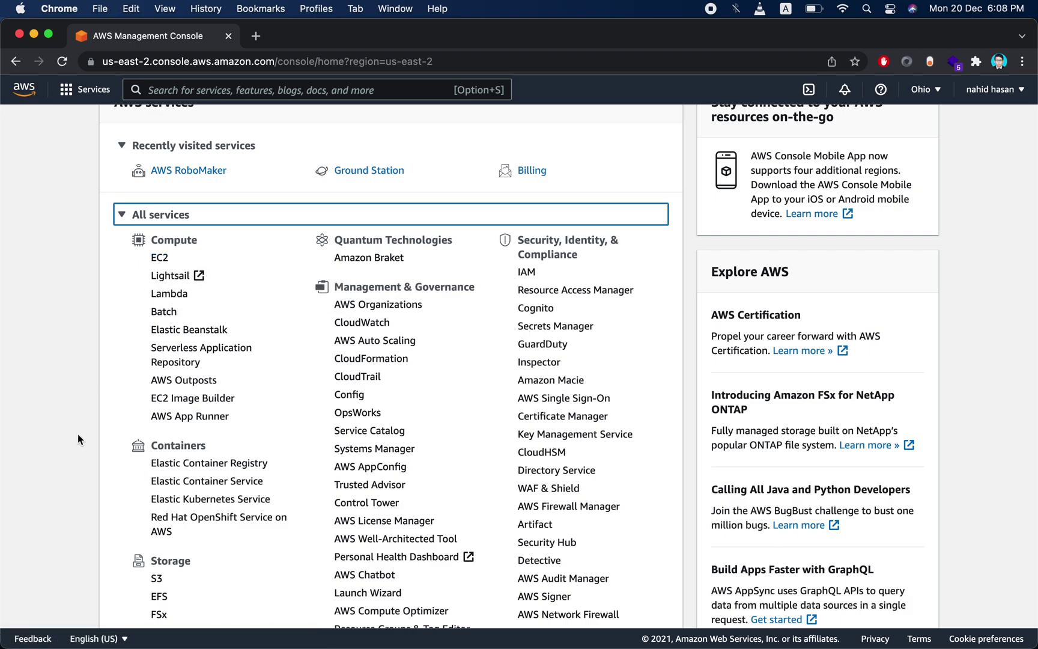
# - Examine the Containers category in the services list and read the description of Elastic Kubernetes Service
pyautogui.scroll(-3, 78, 434)
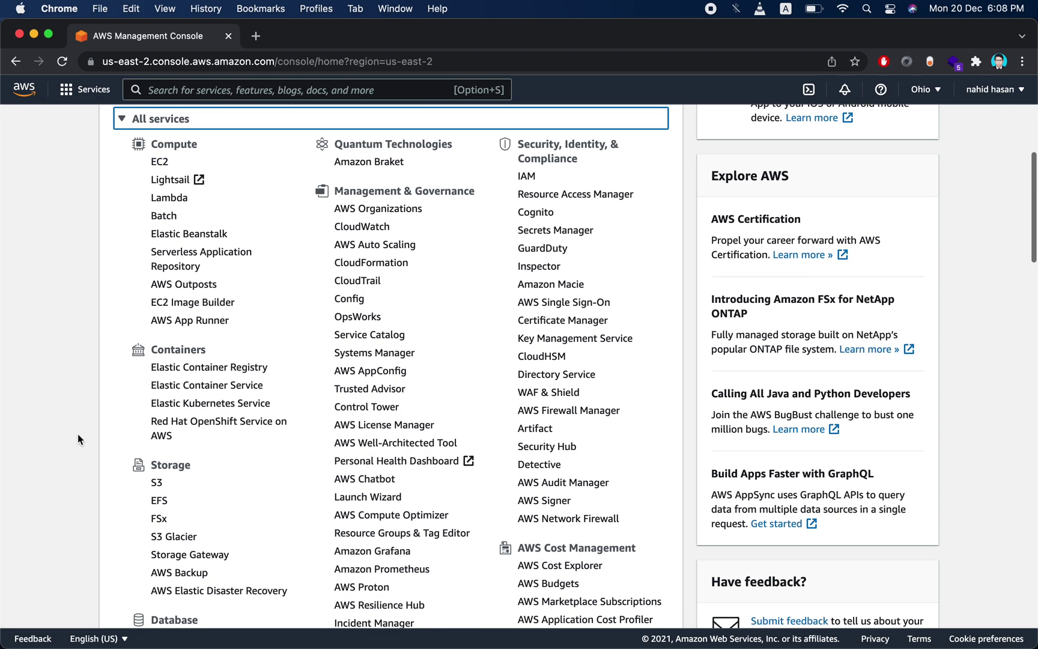
pyautogui.scroll(-1, 107, 439)
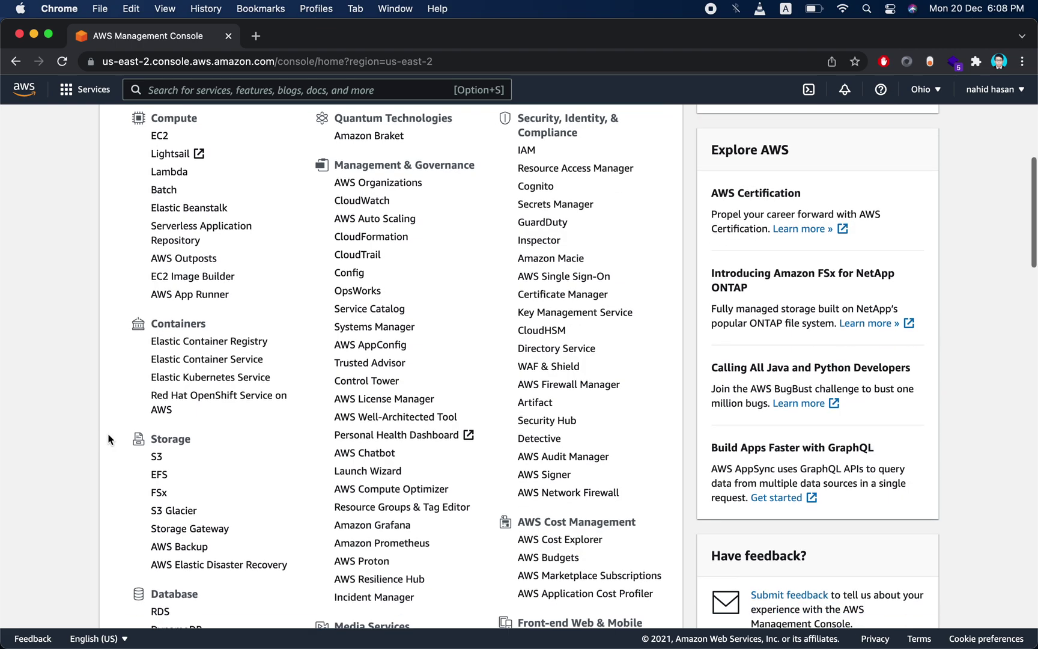
pyautogui.scroll(-1, 108, 438)
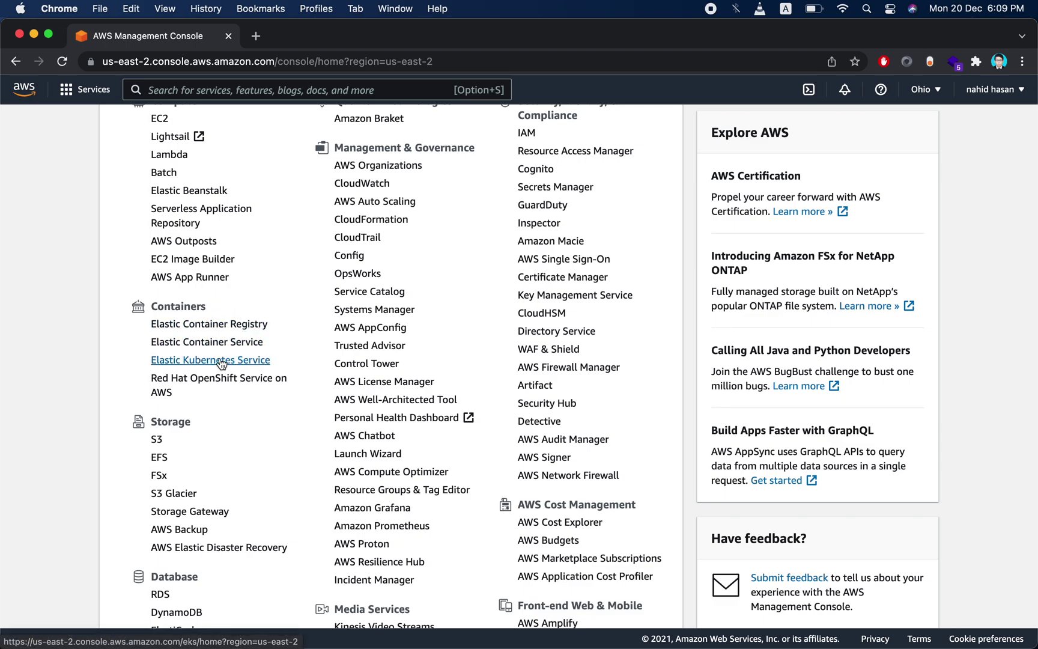
pyautogui.moveTo(220, 364)
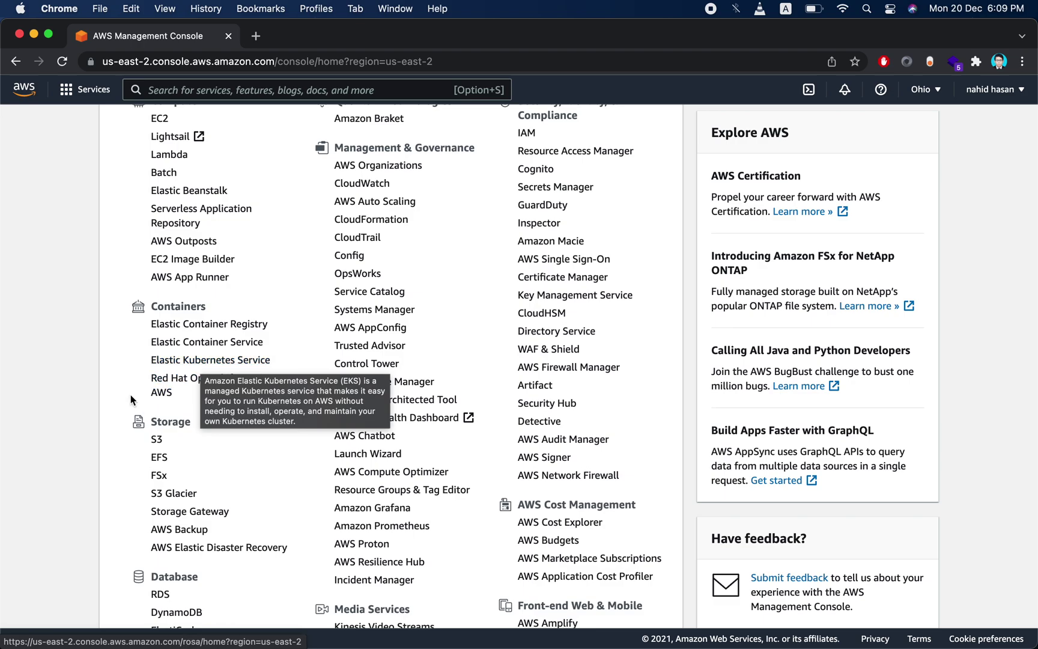
# - Examine the Storage category in the services list and read the description of S3 Glacier
pyautogui.scroll(-1, 120, 401)
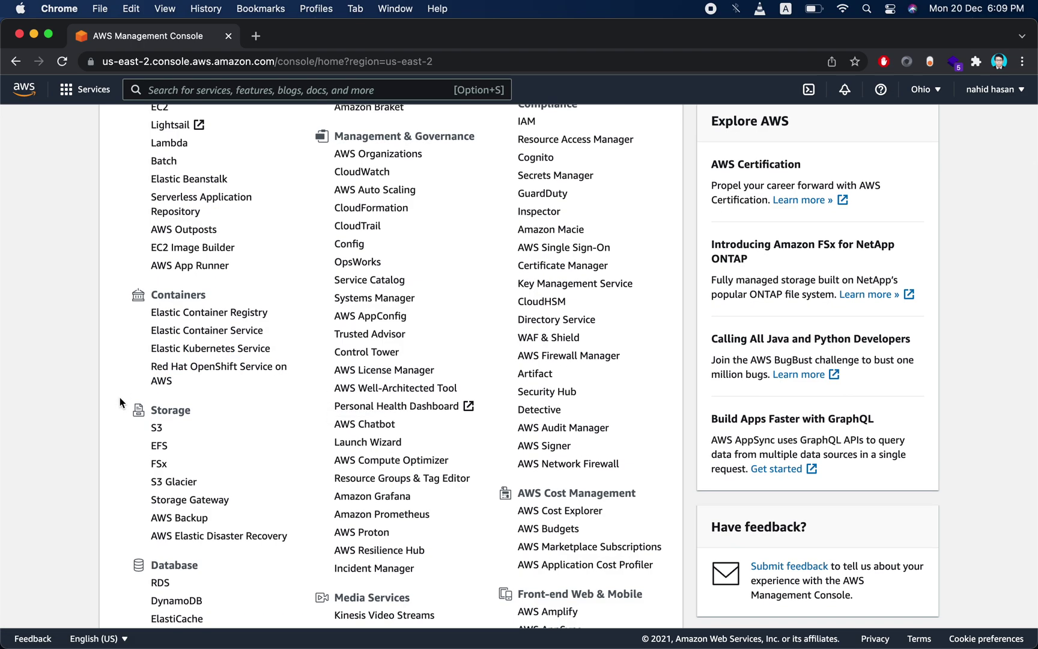
pyautogui.scroll(-2, 119, 402)
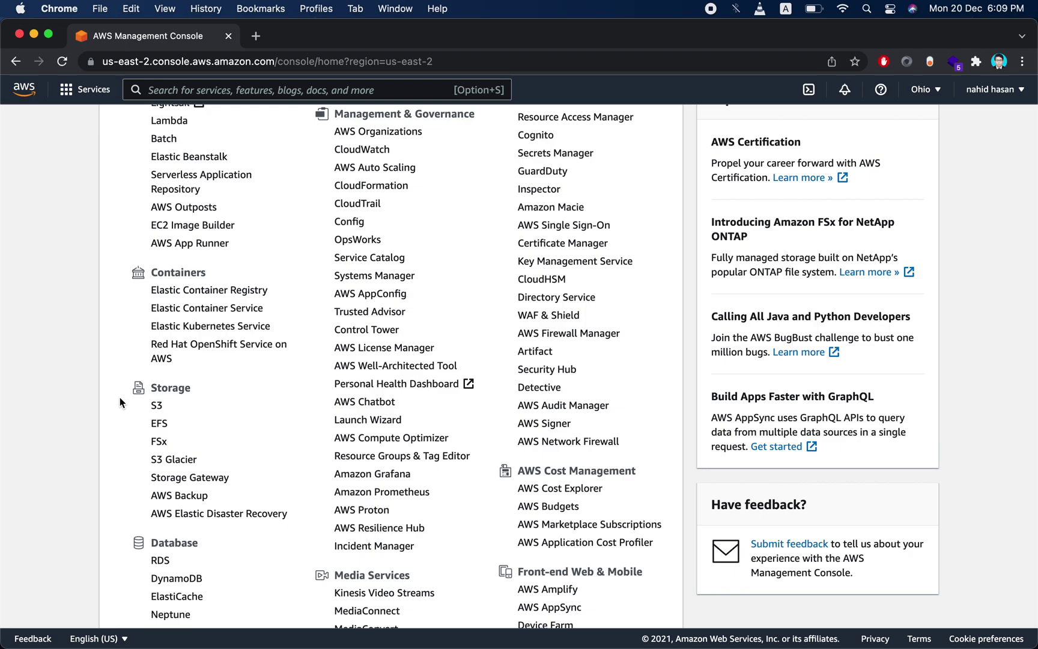
pyautogui.scroll(-2, 119, 401)
pyautogui.scroll(-1, 119, 401)
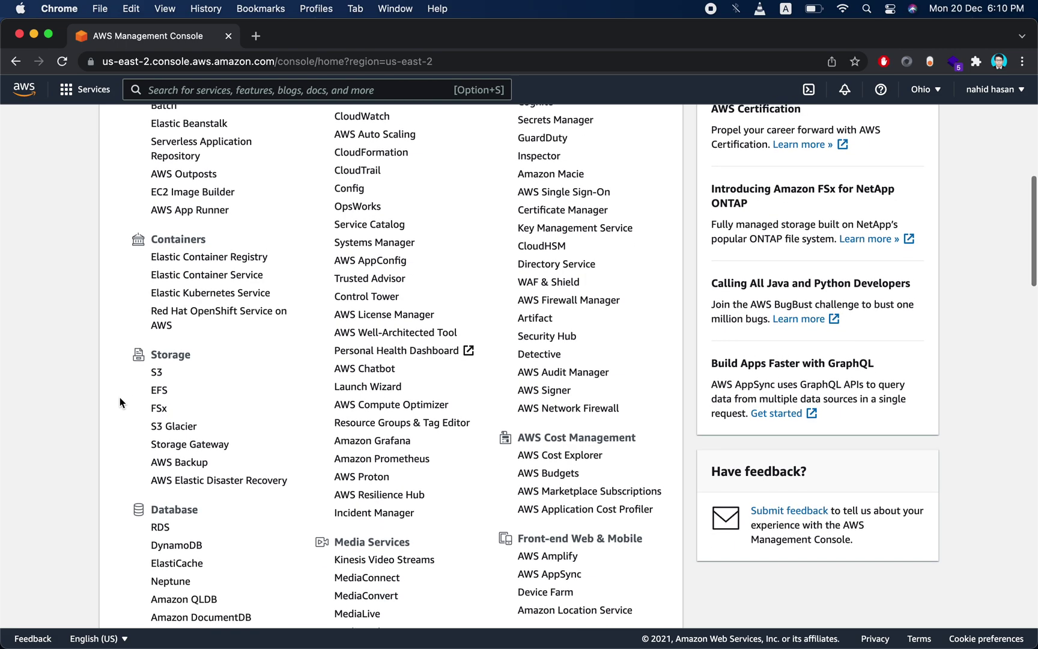
pyautogui.scroll(-4, 119, 398)
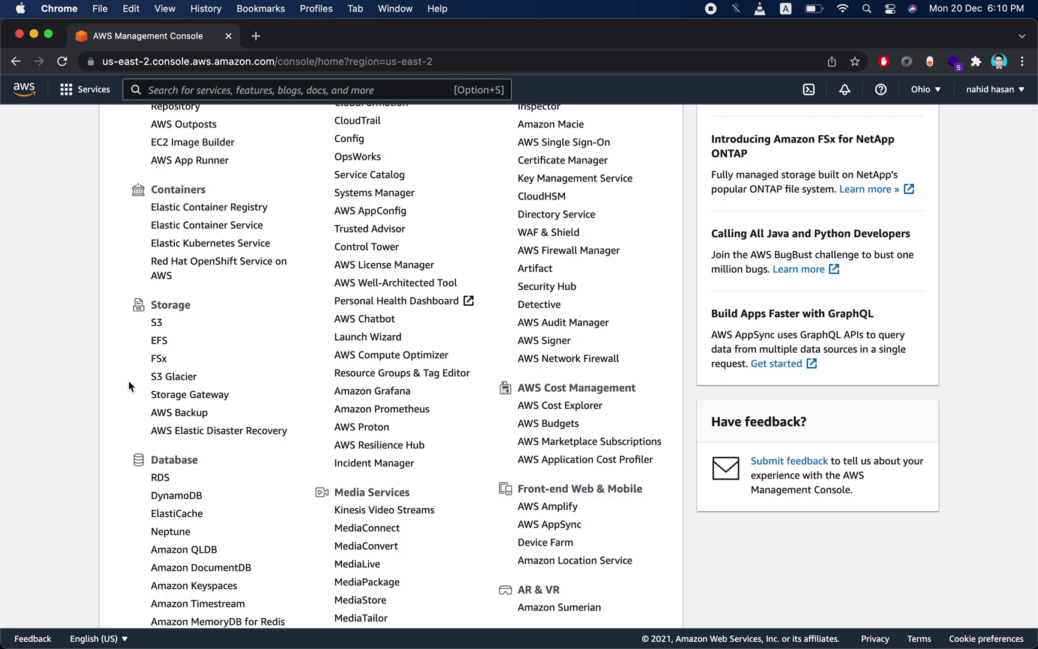
pyautogui.scroll(6, 129, 381)
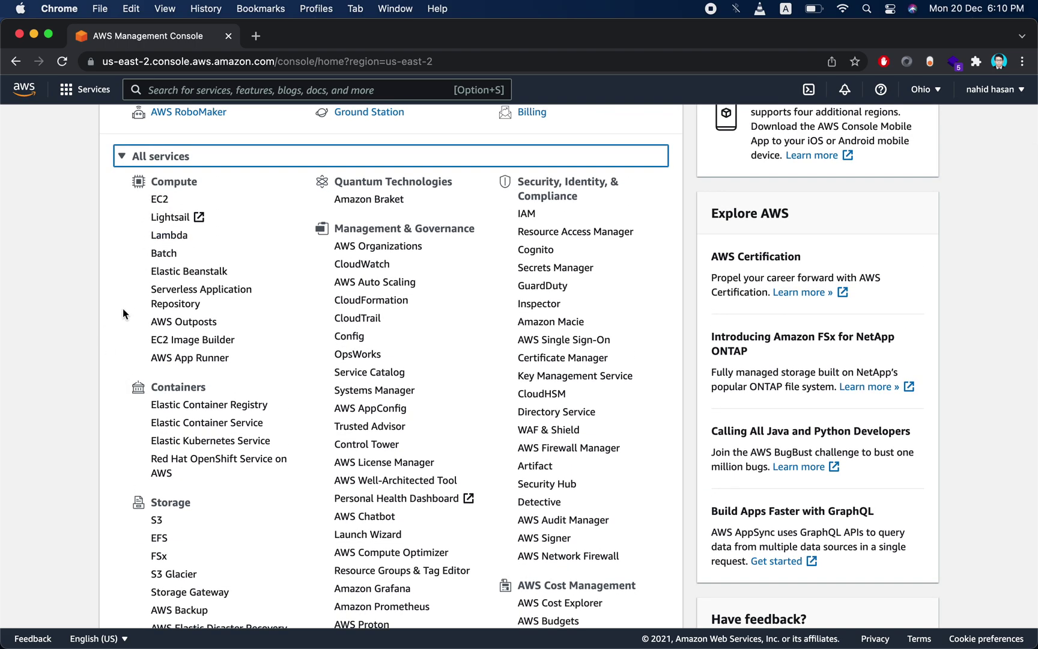
pyautogui.scroll(-3, 121, 349)
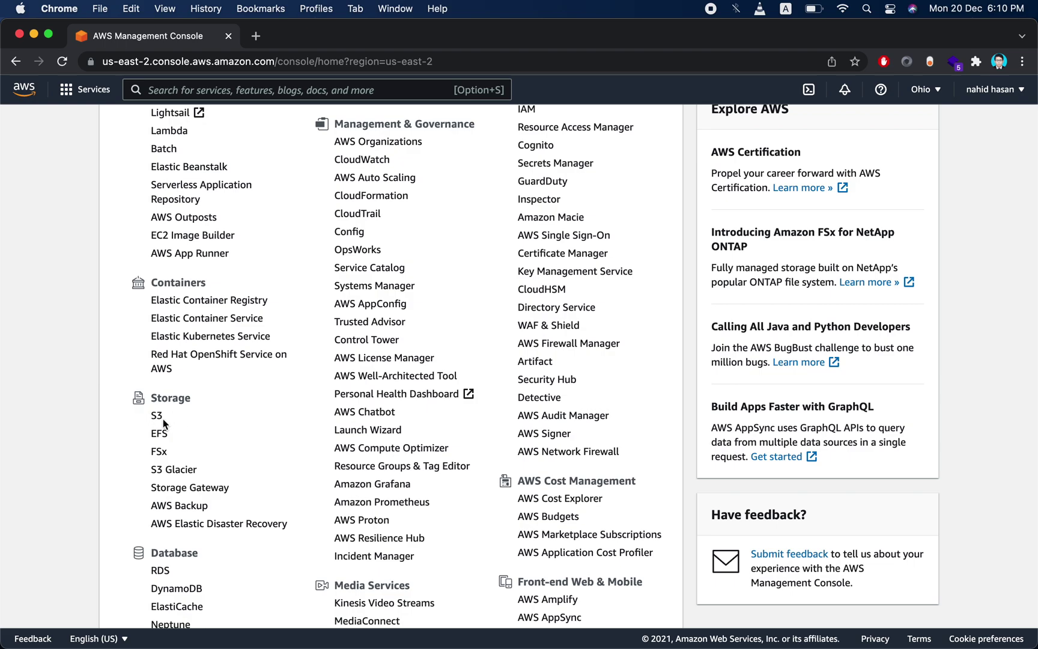
pyautogui.scroll(-1, 183, 419)
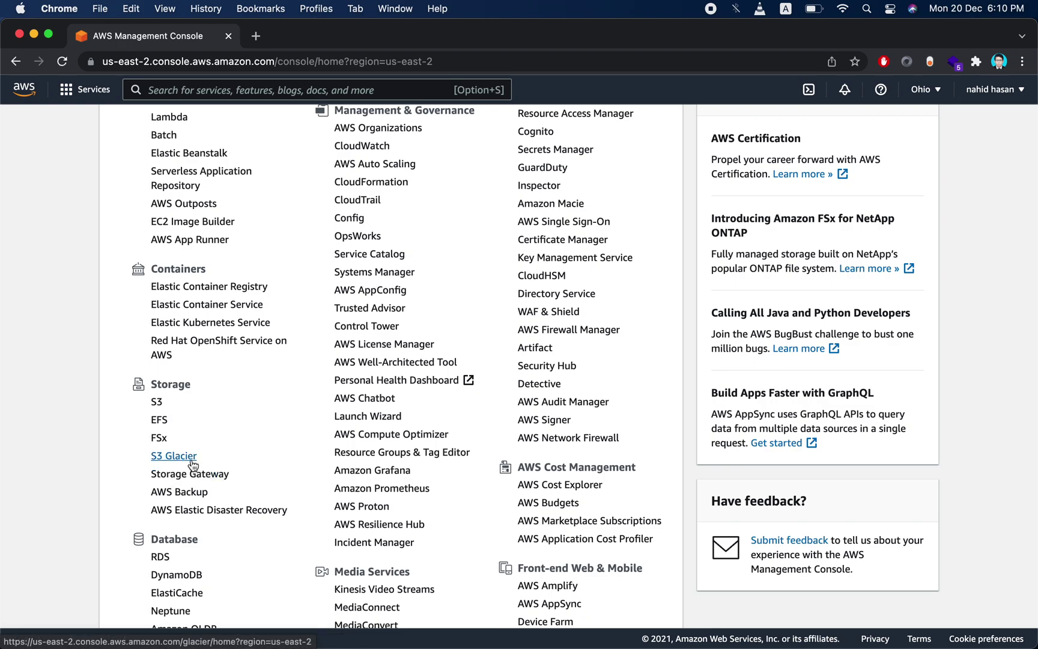
pyautogui.moveTo(193, 466)
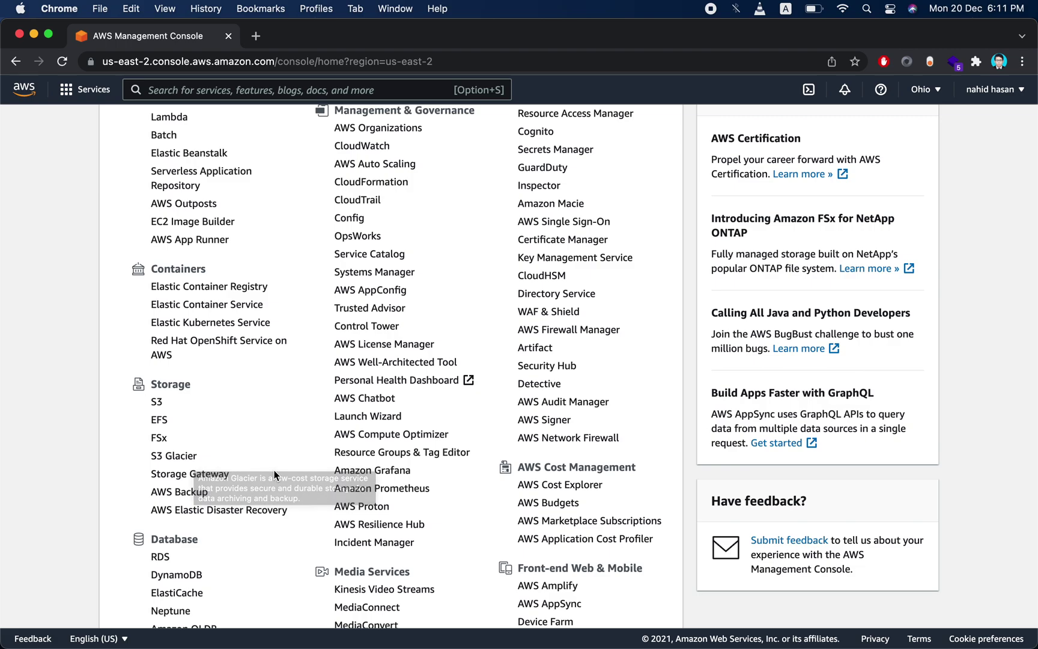
# - Examine the Database category in the services list and read the description of DynamoDB
pyautogui.scroll(-1, 274, 470)
pyautogui.scroll(-5, 274, 475)
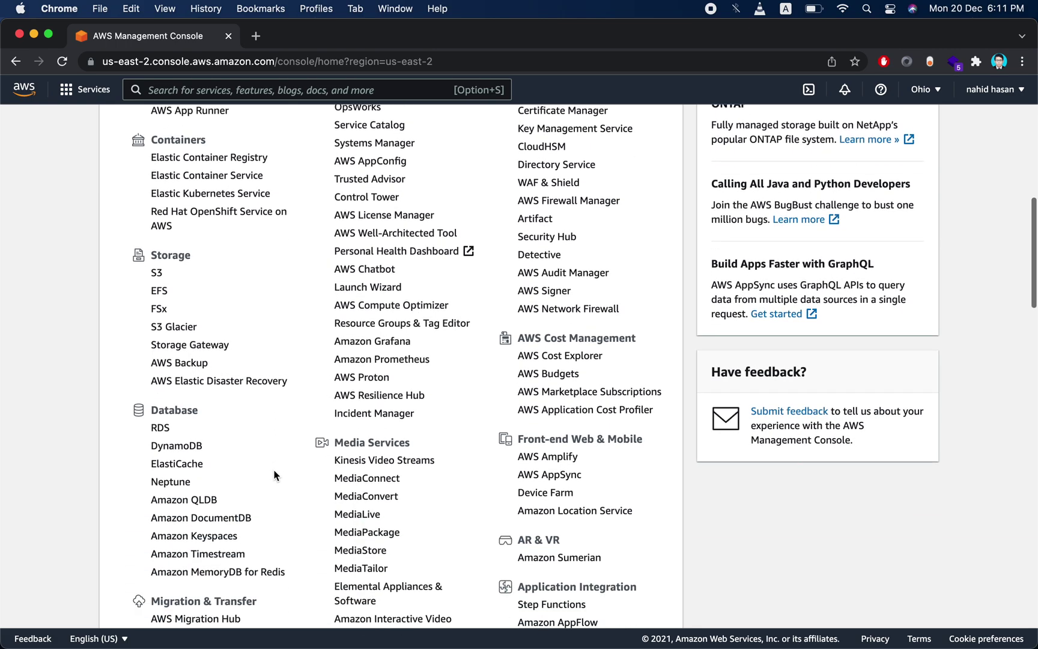
pyautogui.scroll(-3, 274, 475)
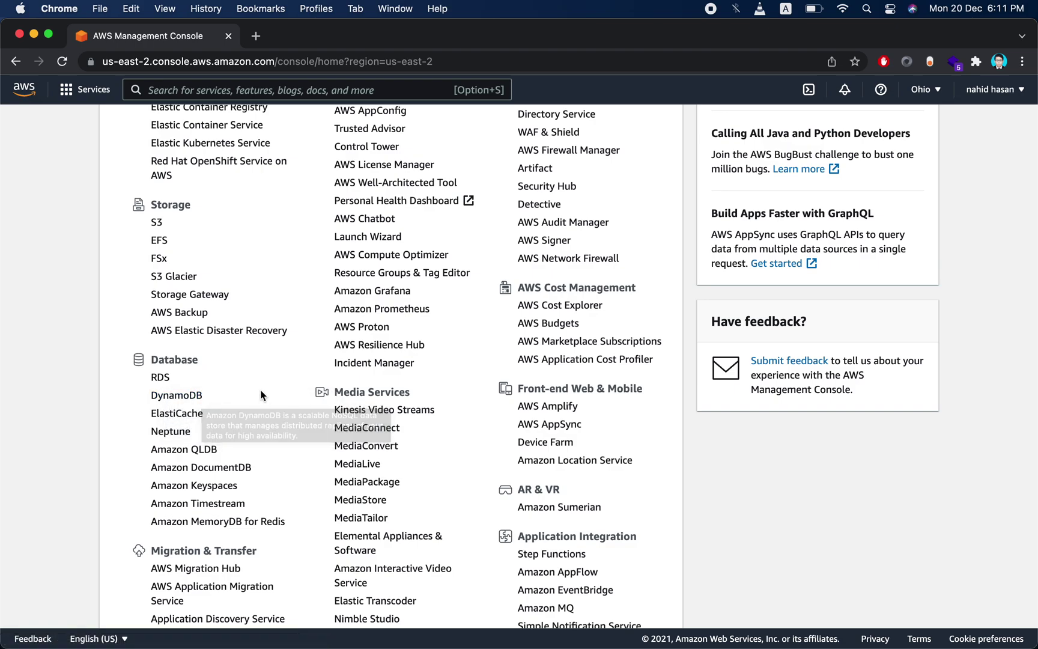
# - Read the description of RDS in the Database category and examine the Migration & Transfer category
pyautogui.scroll(-1, 260, 391)
pyautogui.scroll(-3, 260, 389)
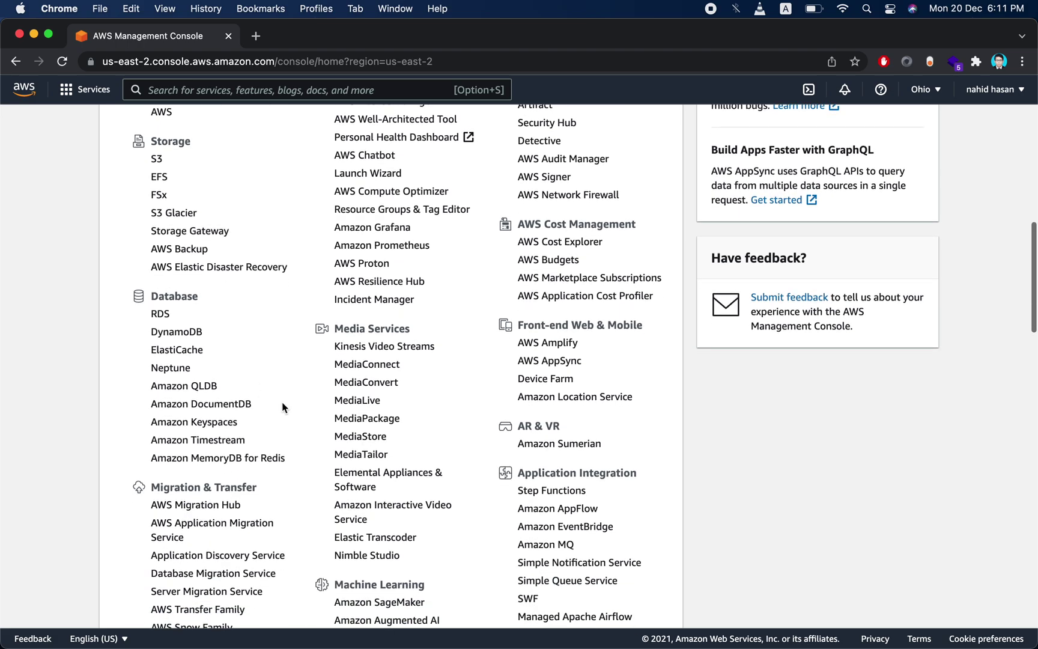
pyautogui.scroll(1, 283, 422)
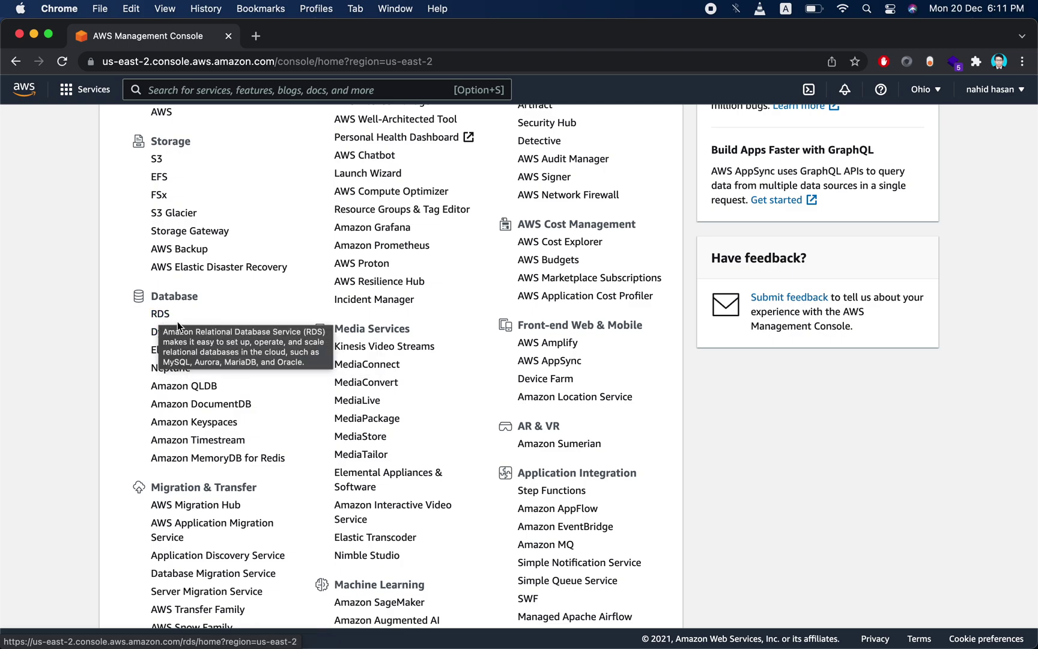
pyautogui.scroll(-5, 119, 447)
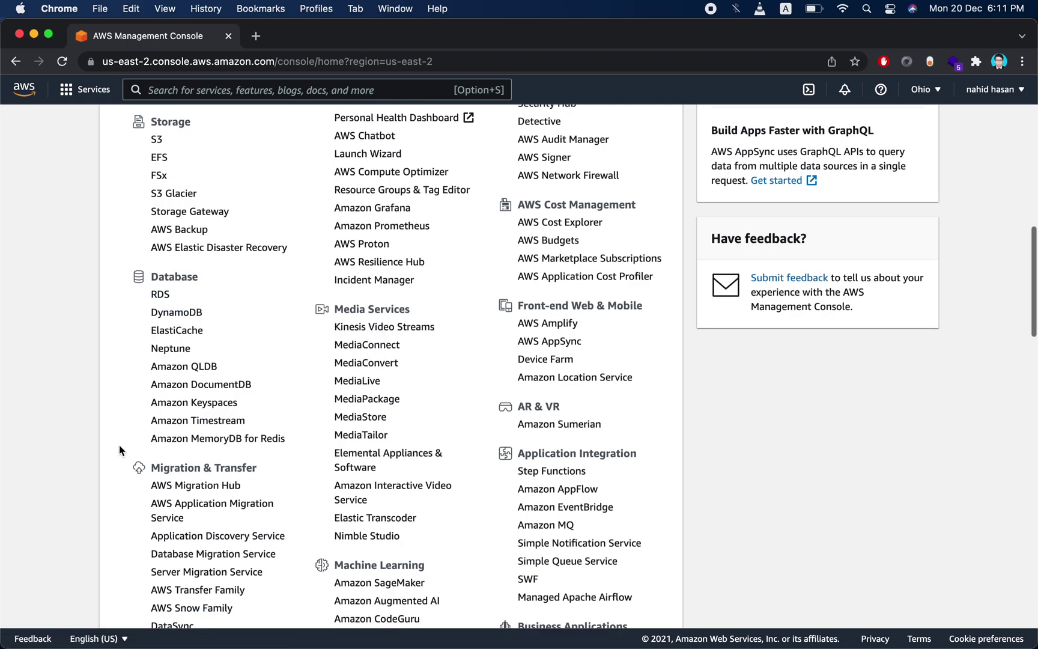
pyautogui.scroll(-3, 119, 449)
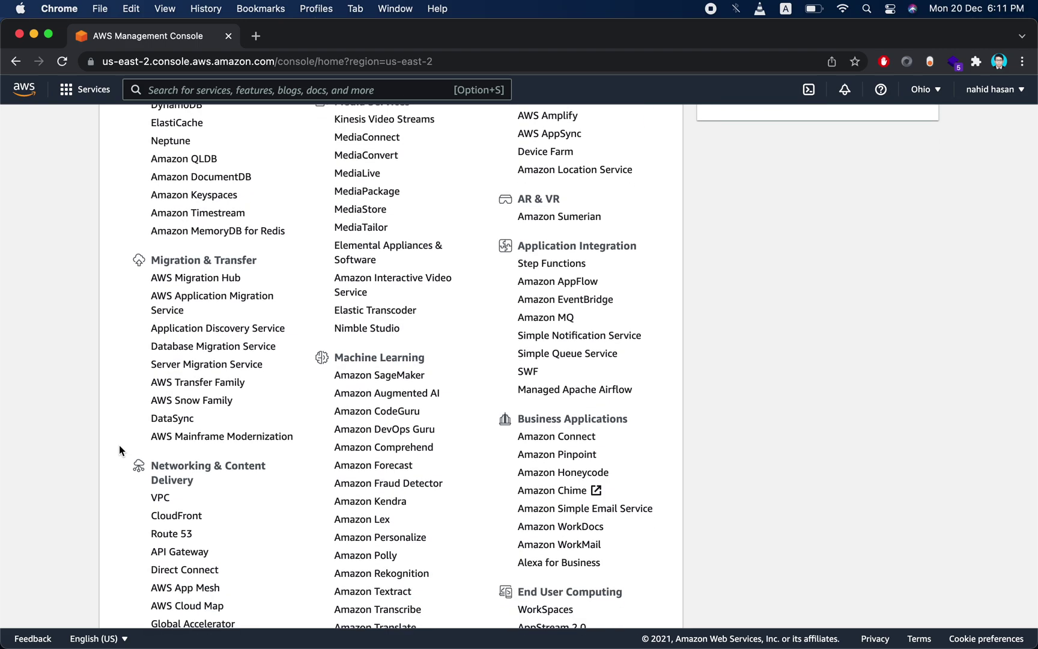
# - Examine the Networking & Content Delivery and Developer Tools categories in the services list
pyautogui.scroll(-6, 119, 450)
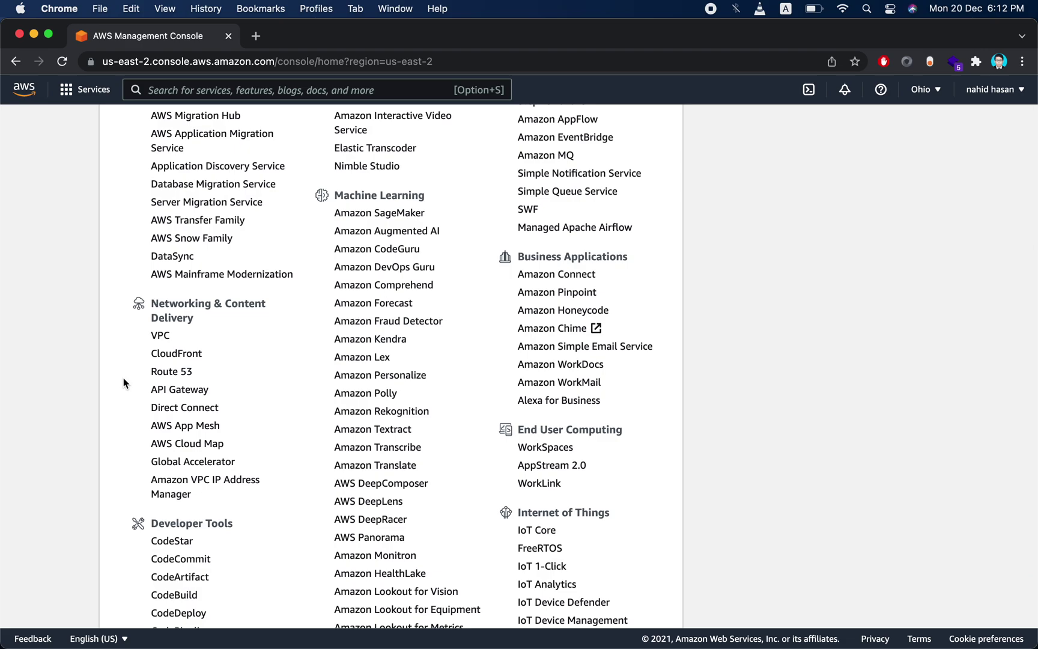
pyautogui.scroll(-2, 125, 383)
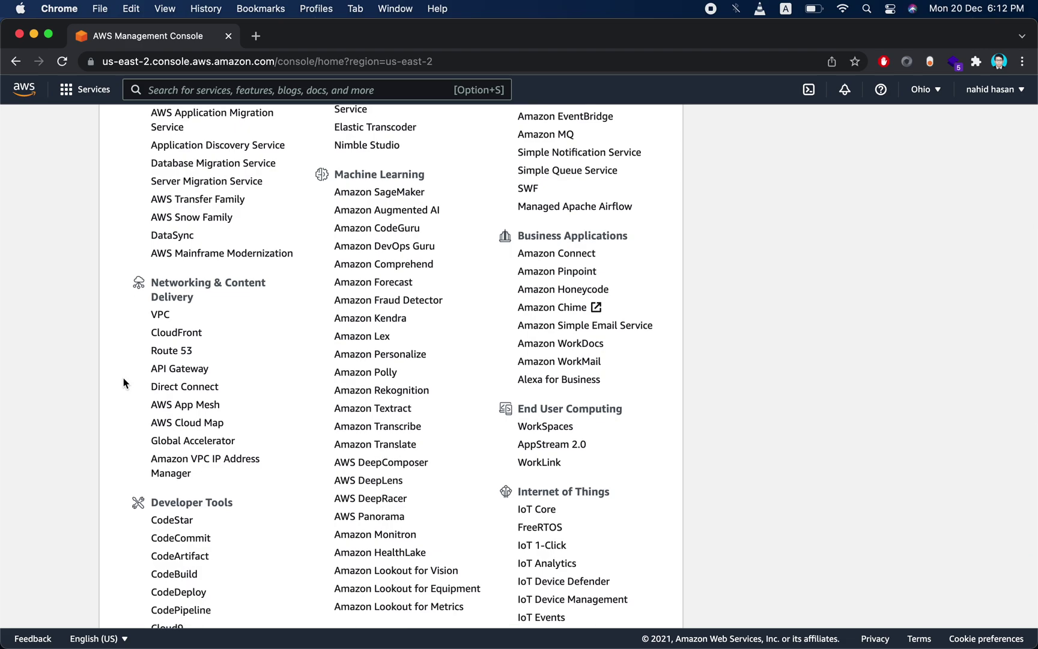
pyautogui.scroll(-5, 125, 383)
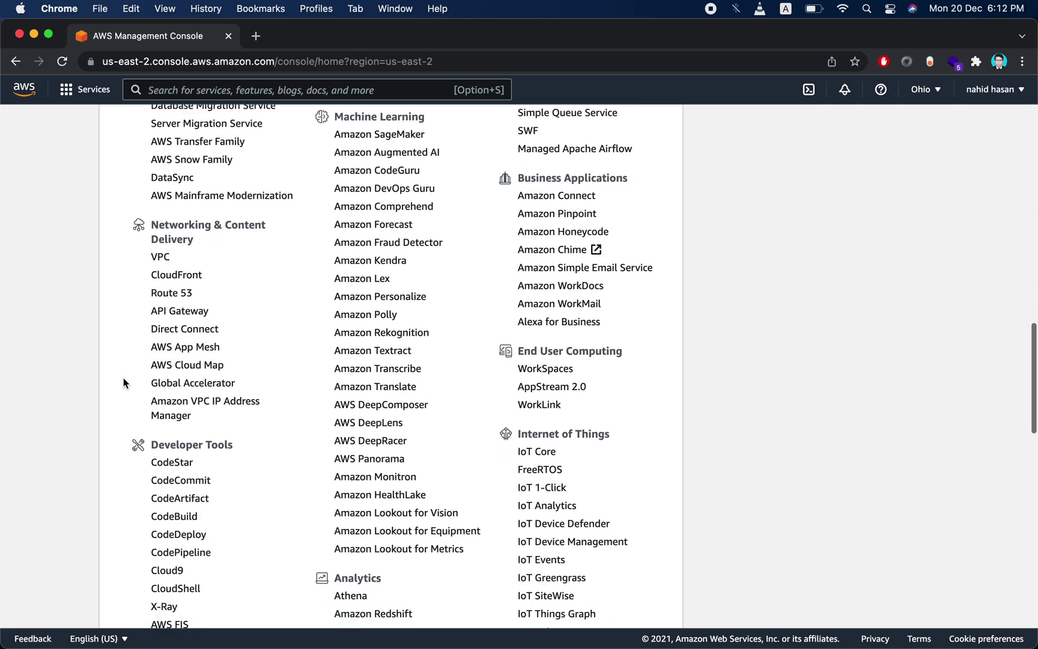
pyautogui.scroll(-3, 124, 385)
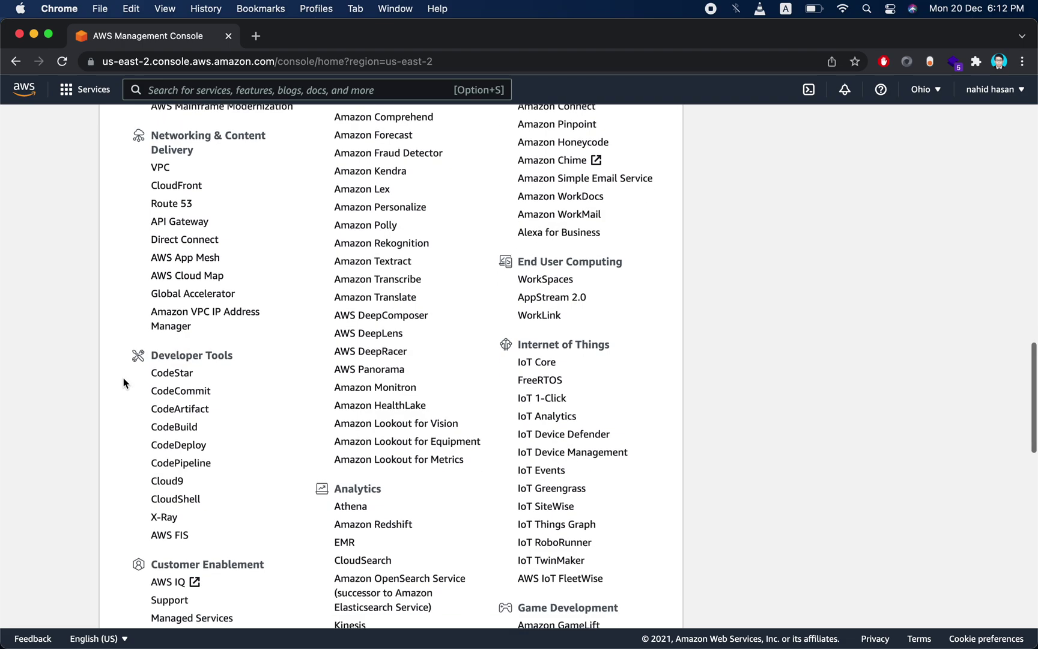
pyautogui.scroll(8, 126, 423)
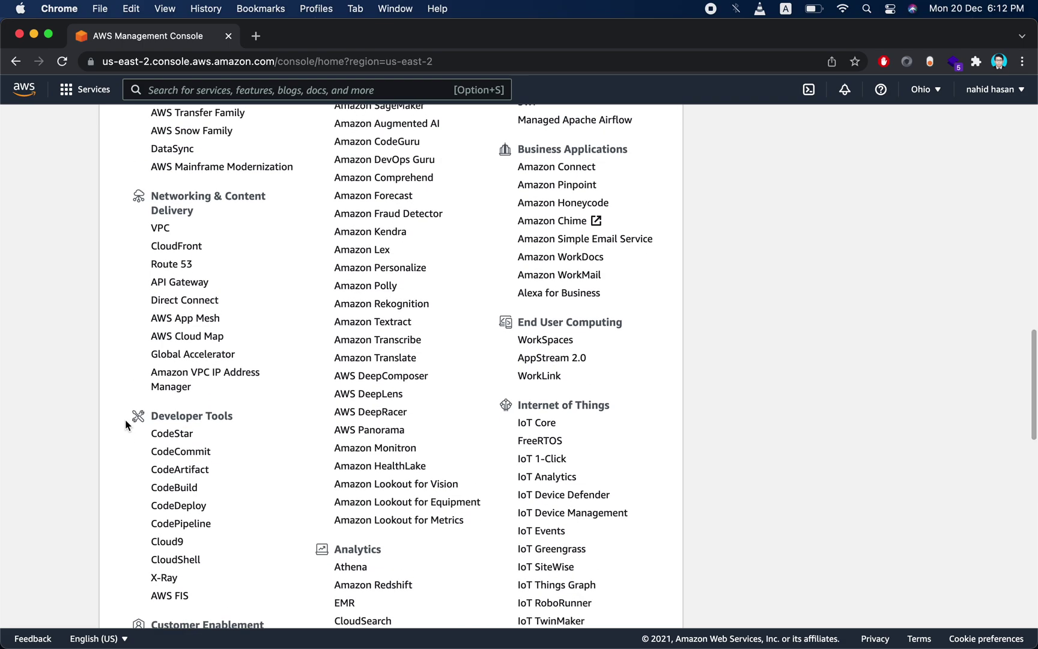
pyautogui.scroll(-9, 126, 423)
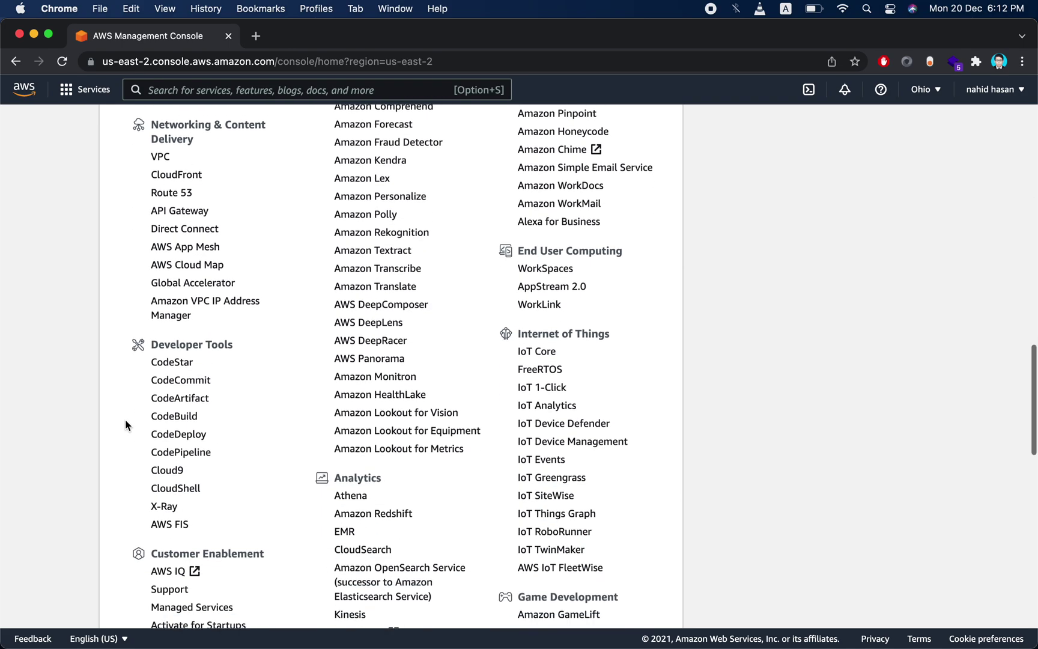
# - Examine the Customer Enablement, Robotics, Blockchain and Satellite categories at the end of the services list
pyautogui.scroll(-6, 125, 420)
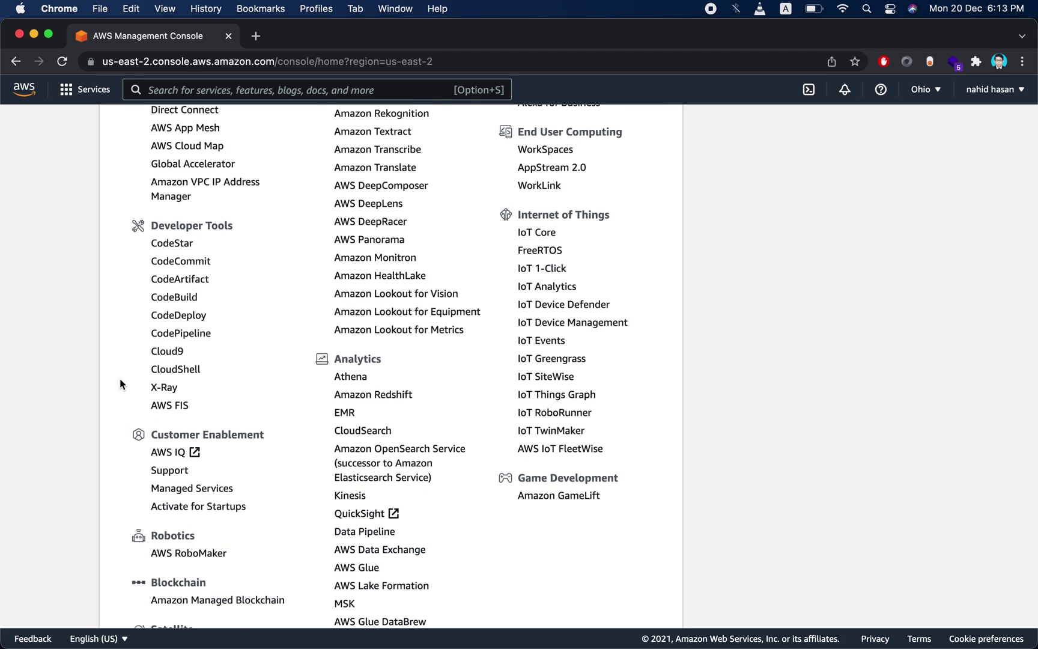
pyautogui.scroll(-6, 119, 383)
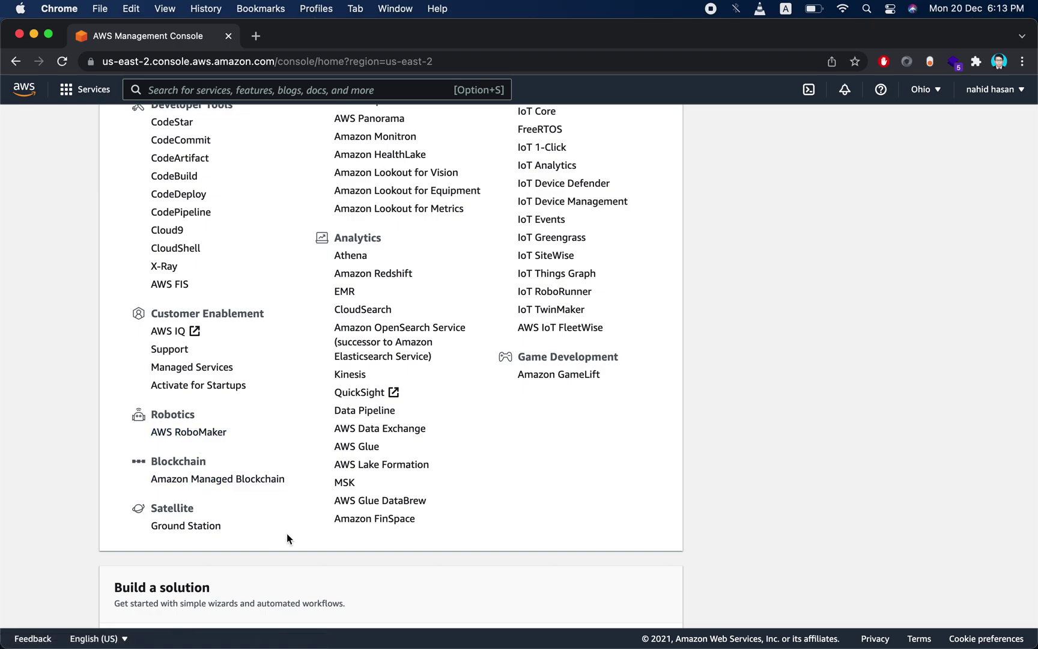
pyautogui.scroll(1, 286, 538)
pyautogui.scroll(2, 287, 483)
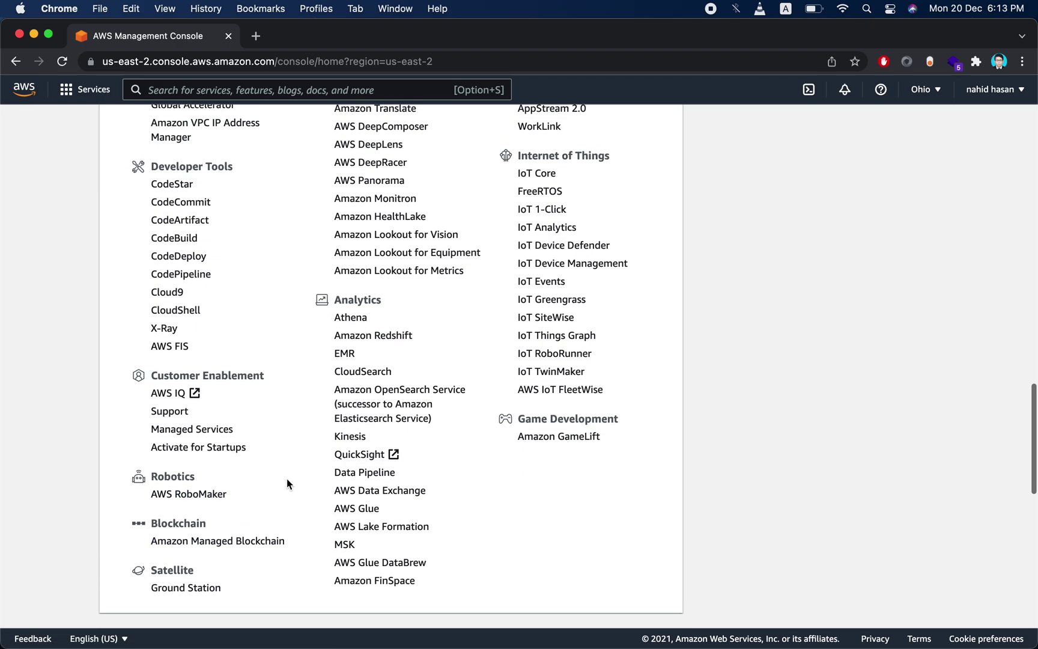
# - Go back up the services list and examine the Machine Learning category beside Networking & Content Delivery
pyautogui.scroll(4, 287, 483)
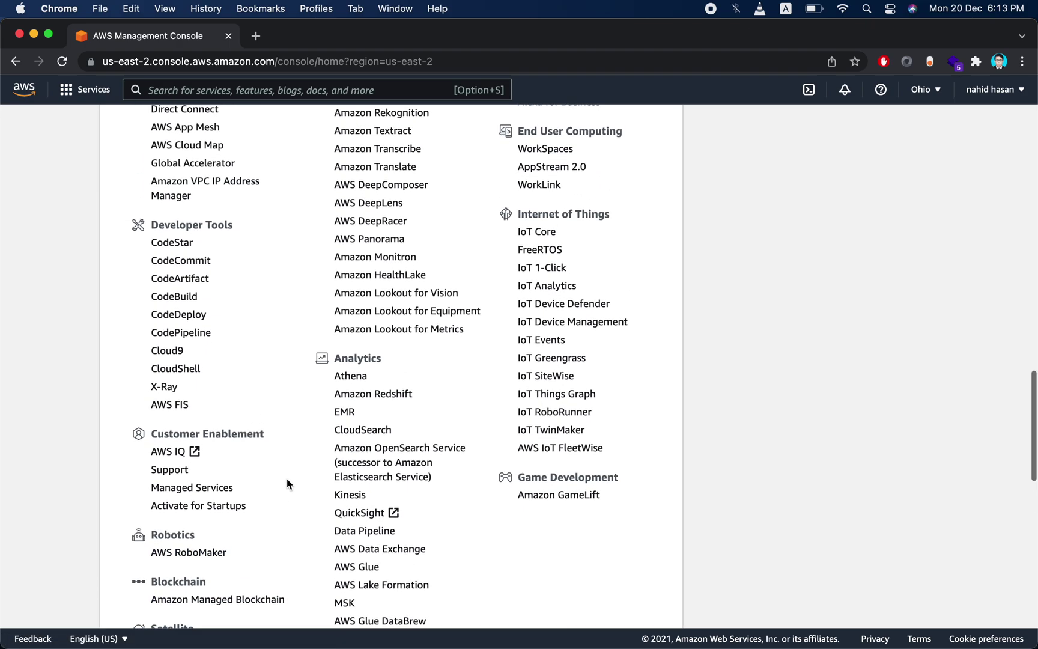
pyautogui.scroll(15, 287, 483)
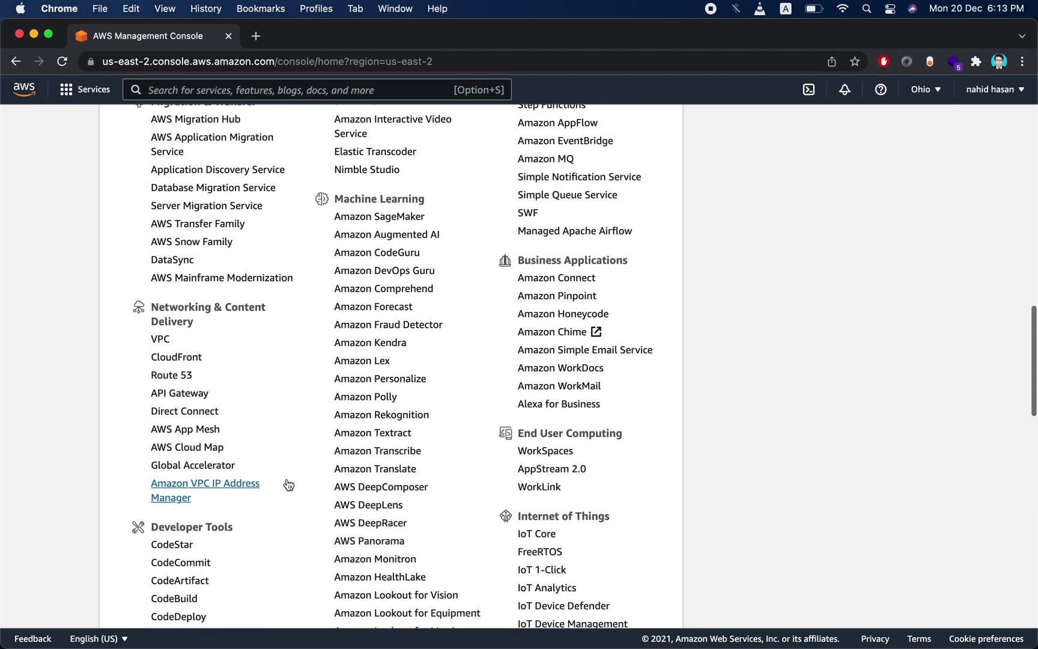
pyautogui.scroll(4, 287, 481)
pyautogui.scroll(-10, 287, 481)
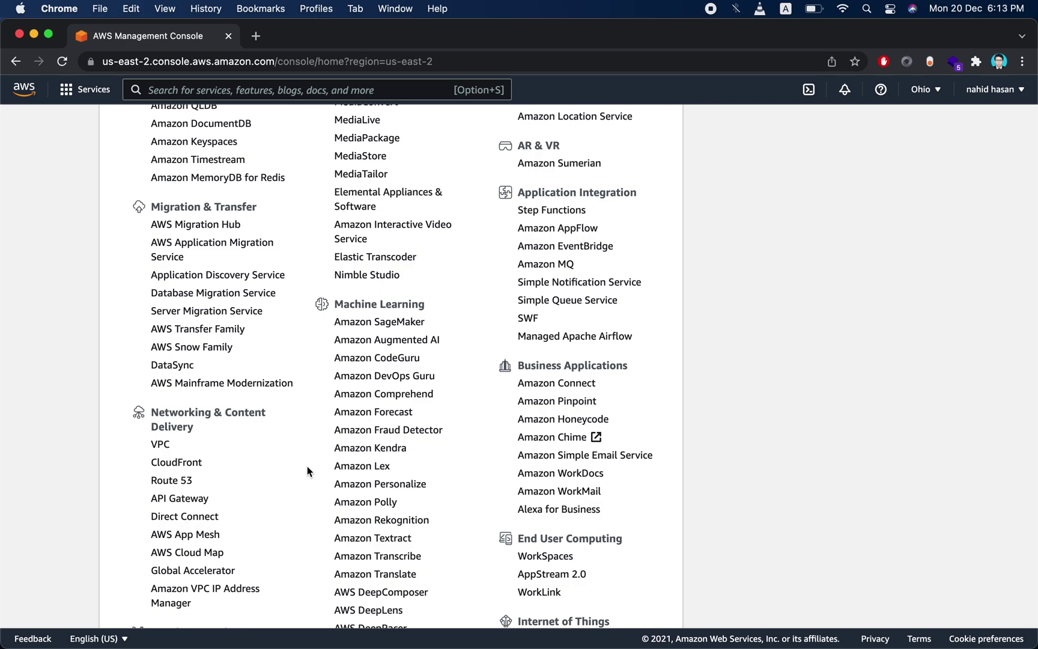
pyautogui.scroll(-1, 308, 472)
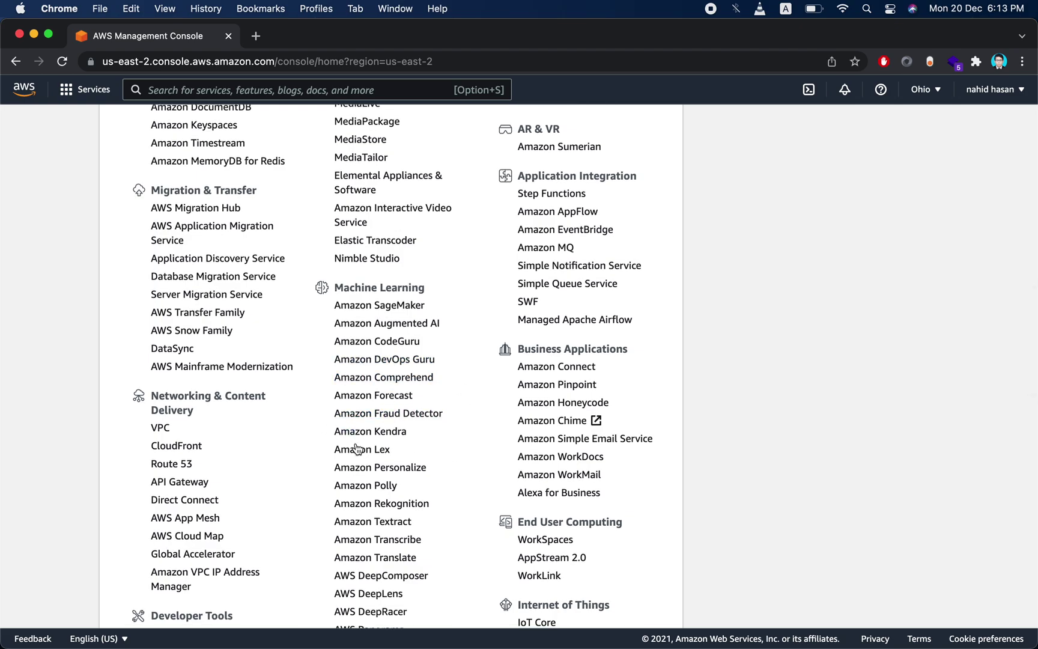
# - Examine the Media Services, Management & Governance and Security, Identity, & Compliance categories in the services list
pyautogui.scroll(8, 325, 392)
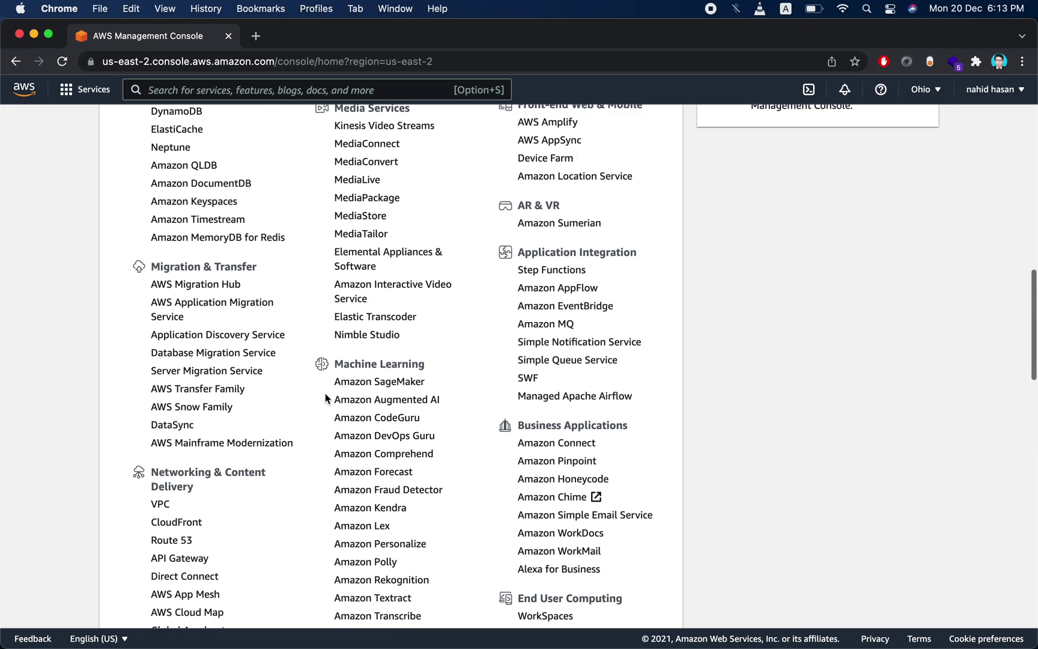
pyautogui.scroll(10, 325, 392)
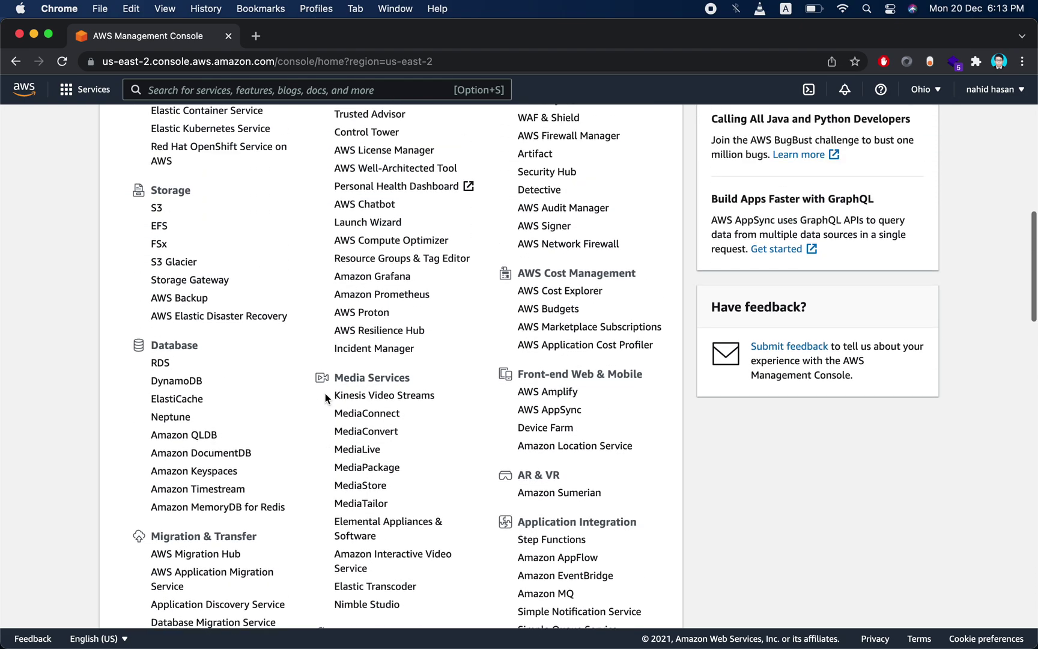
pyautogui.scroll(4, 316, 387)
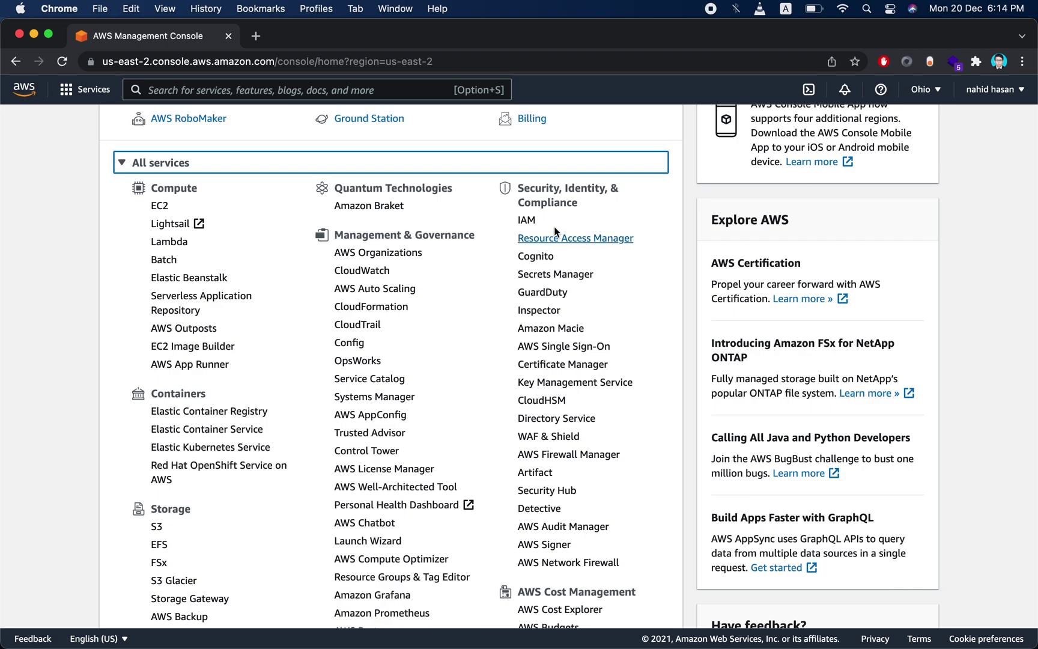
pyautogui.scroll(-3, 448, 417)
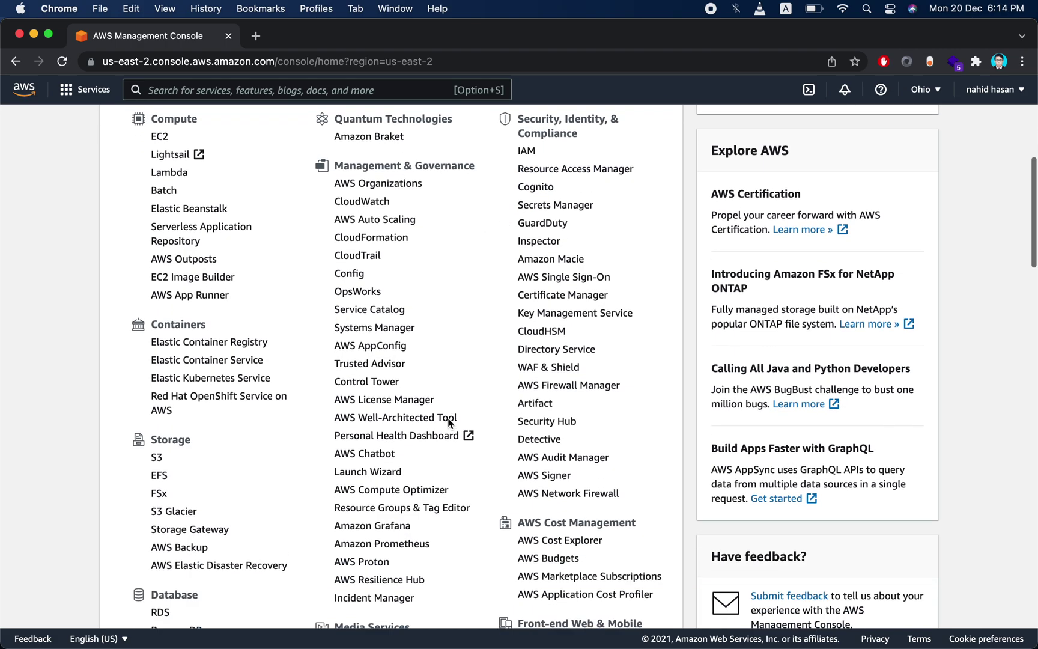
pyautogui.scroll(2, 228, 420)
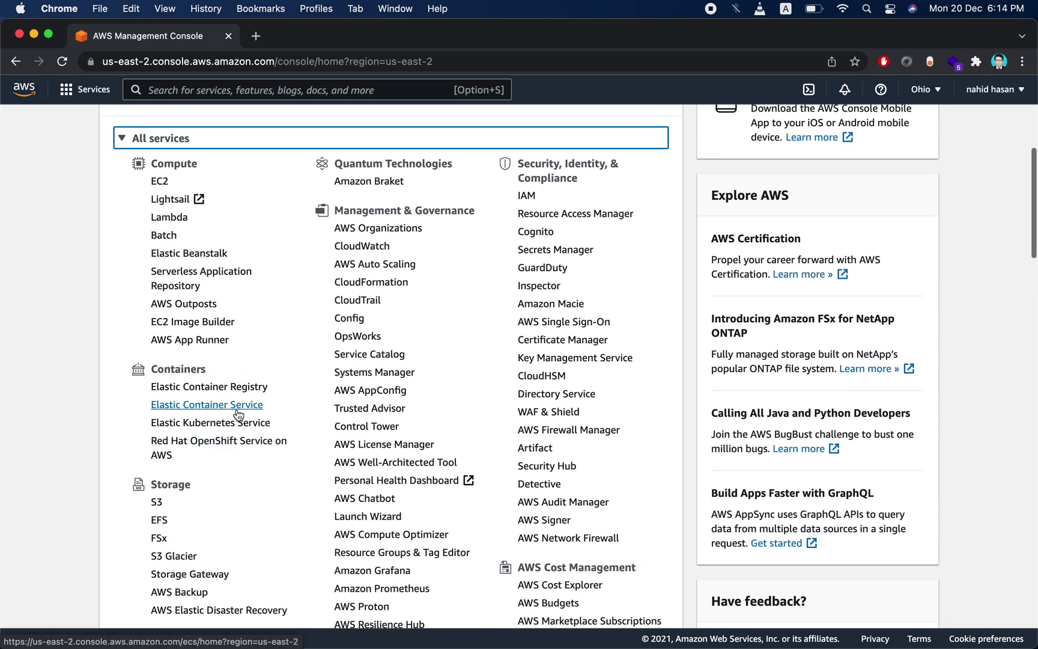
# - Skim the whole services list down past the Build a solution section and return to the start of the console home page
pyautogui.scroll(-10, 298, 429)
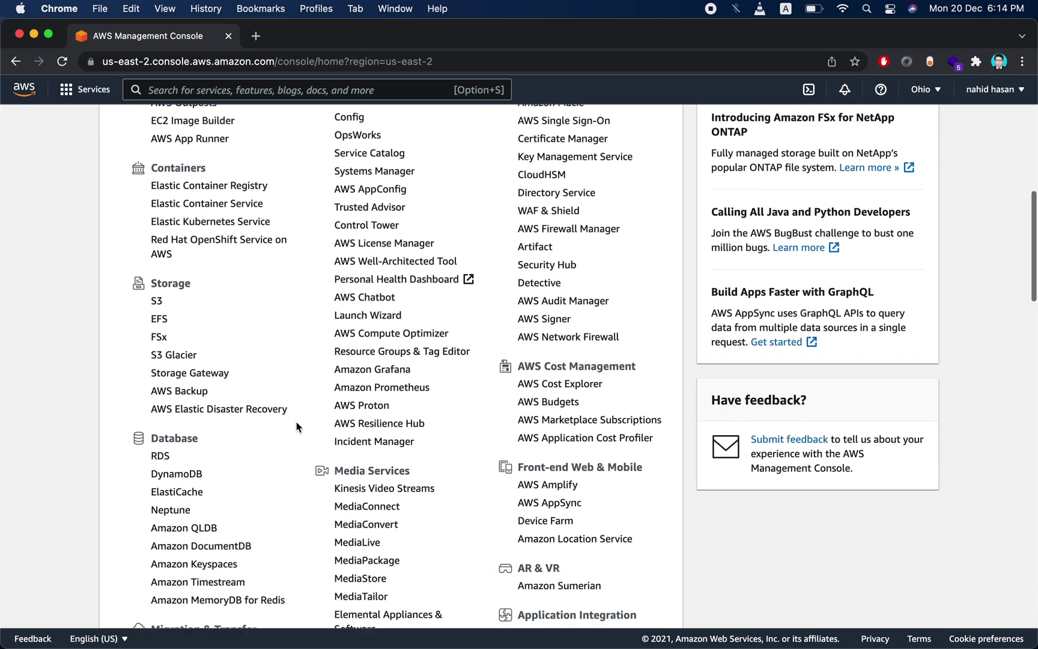
pyautogui.scroll(-9, 304, 439)
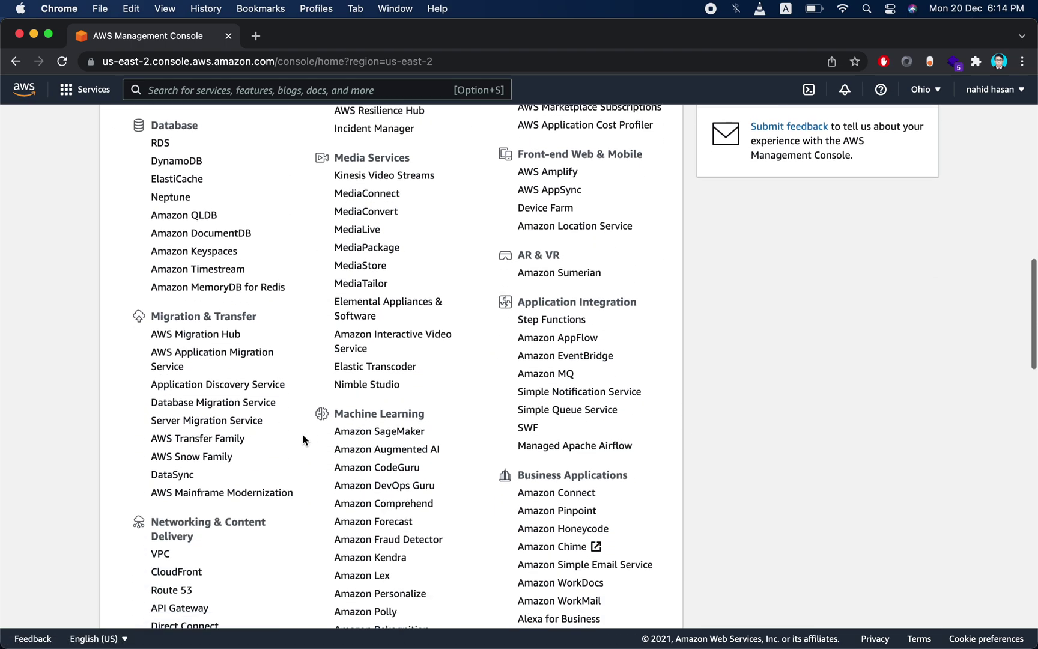
pyautogui.scroll(-3, 303, 440)
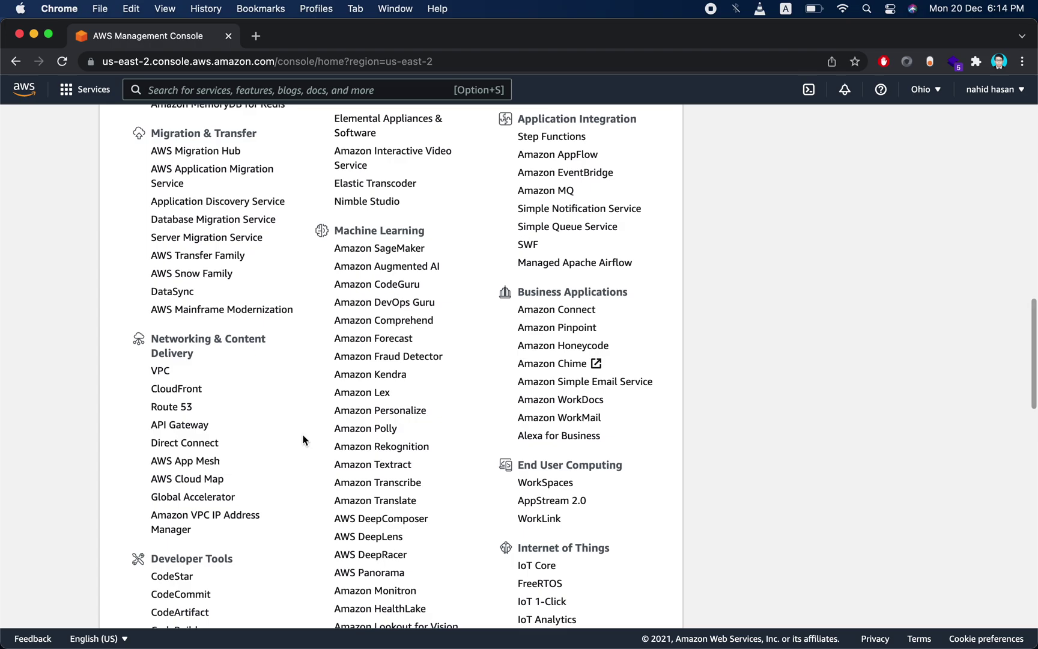
pyautogui.scroll(-8, 304, 440)
pyautogui.scroll(-8, 303, 439)
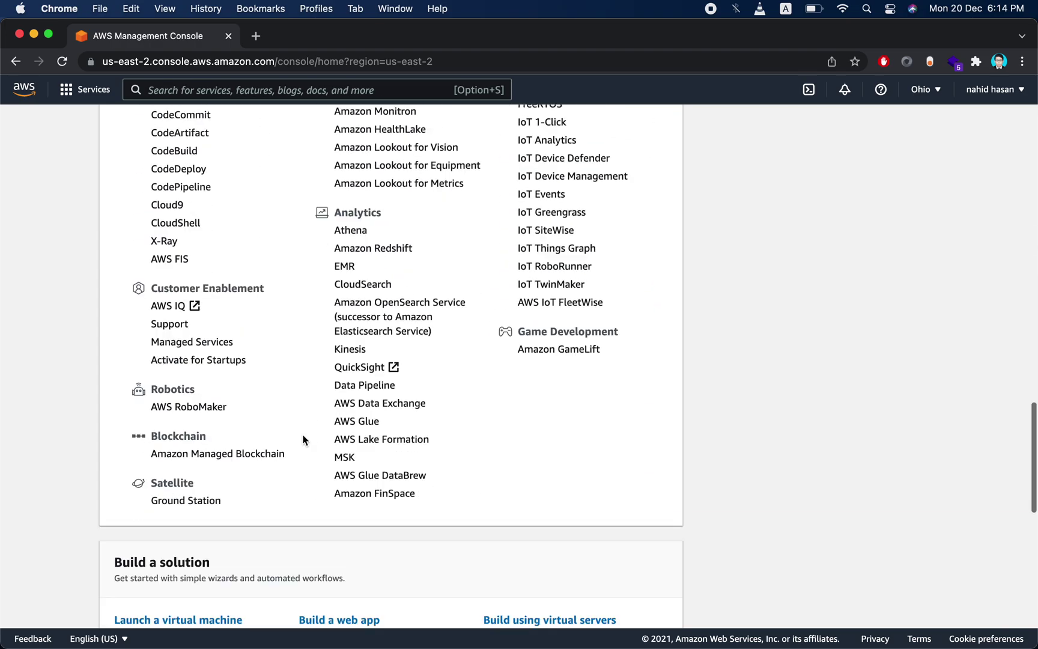
pyautogui.scroll(-9, 303, 439)
pyautogui.scroll(20, 303, 440)
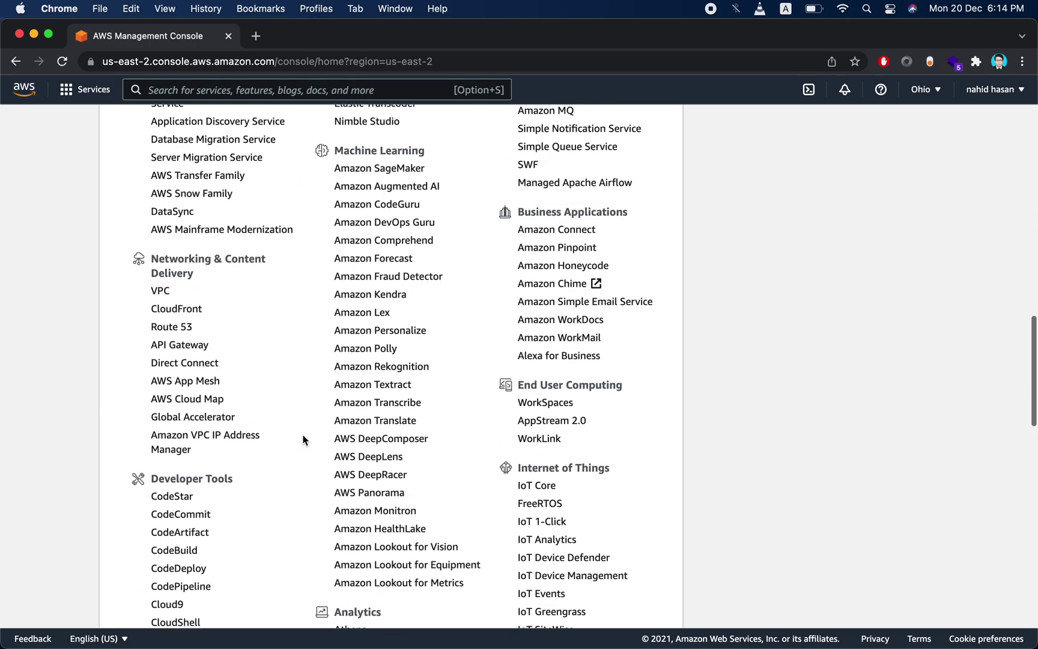
pyautogui.scroll(15, 303, 433)
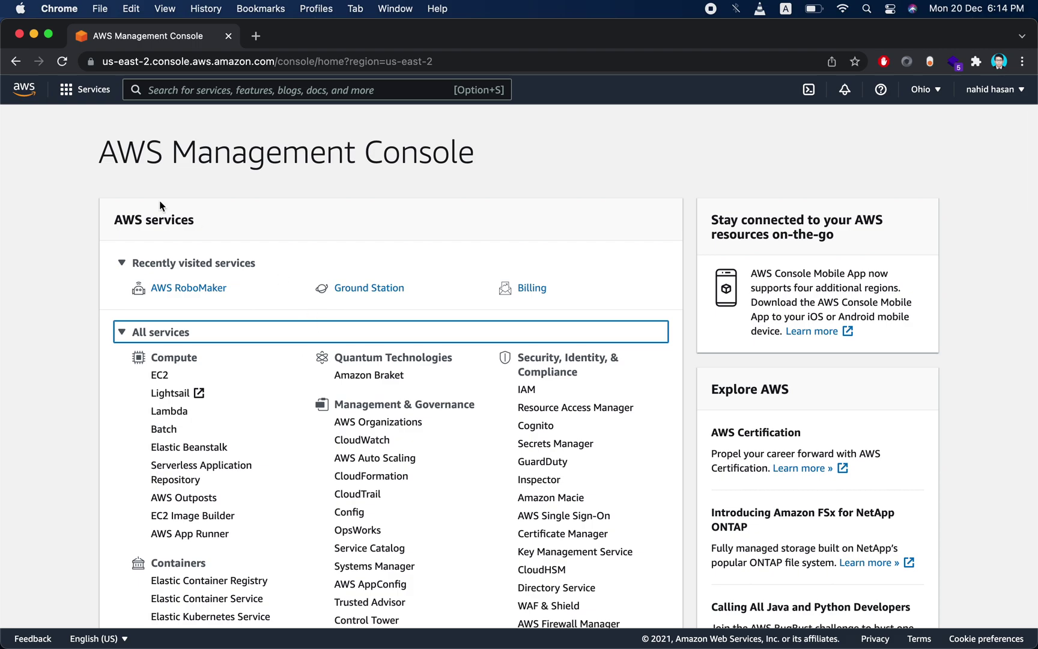
# - Open the global services menu and look through its full list of service categories from Analytics to Storage
pyautogui.click(101, 98)
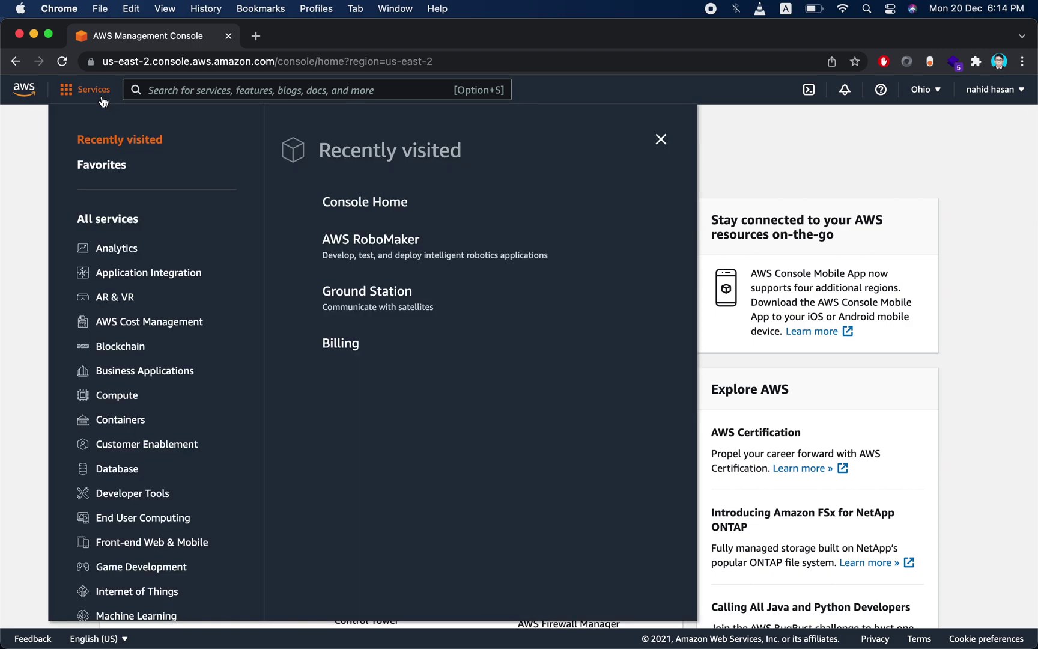
pyautogui.scroll(-5, 126, 432)
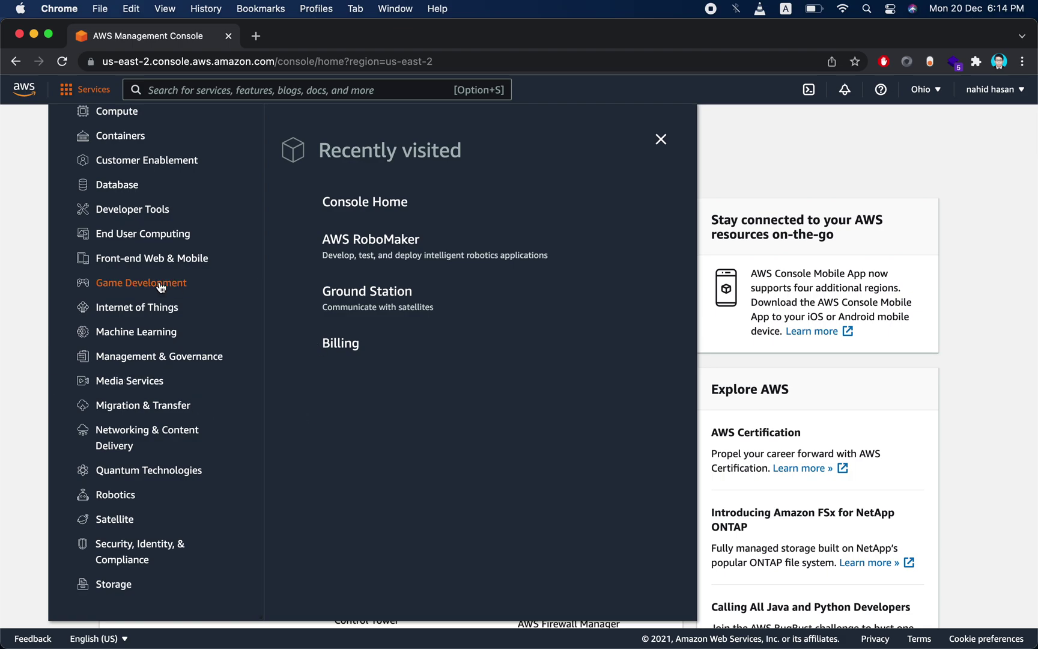
pyautogui.scroll(5, 162, 283)
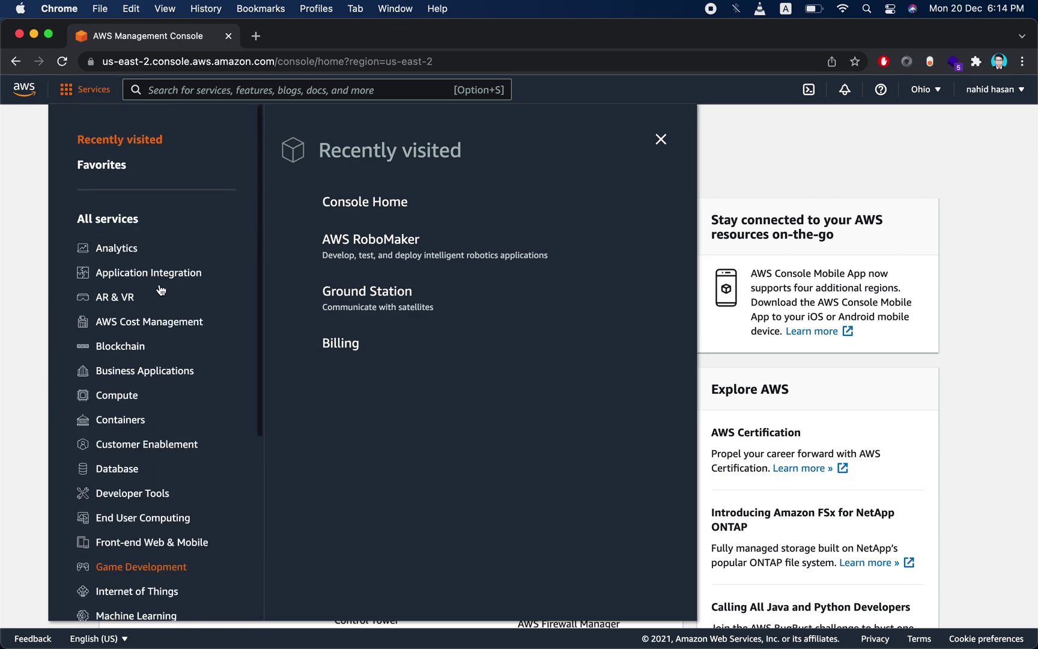
# - Open Billing from the recently visited services and examine the Spend Summary chart for last month and month-to-date
pyautogui.click(340, 343)
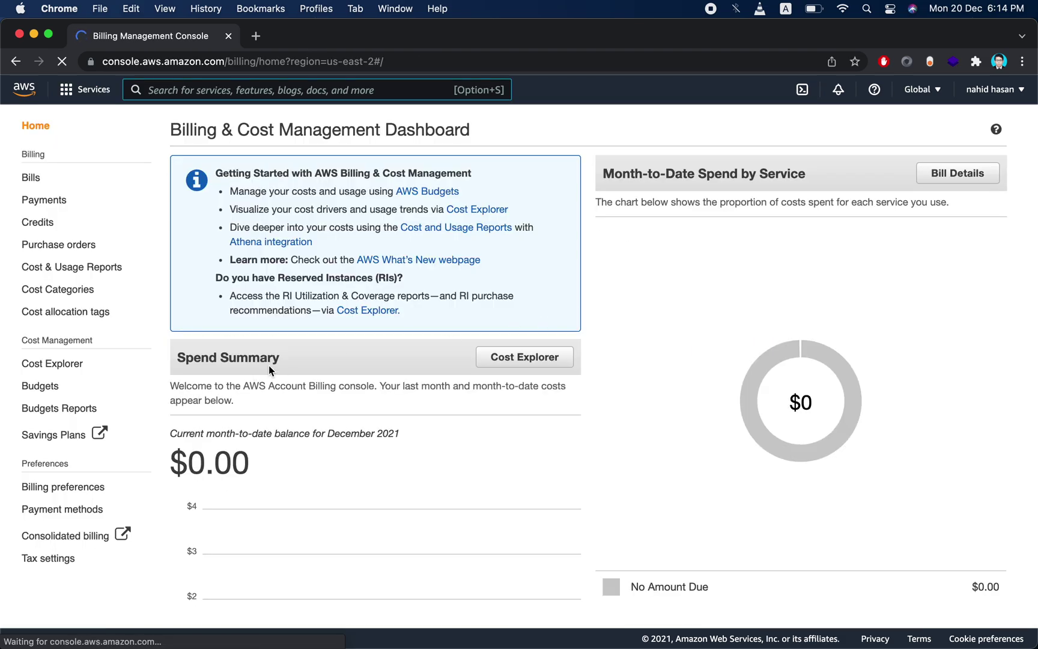
pyautogui.scroll(-2, 379, 424)
pyautogui.scroll(2, 380, 424)
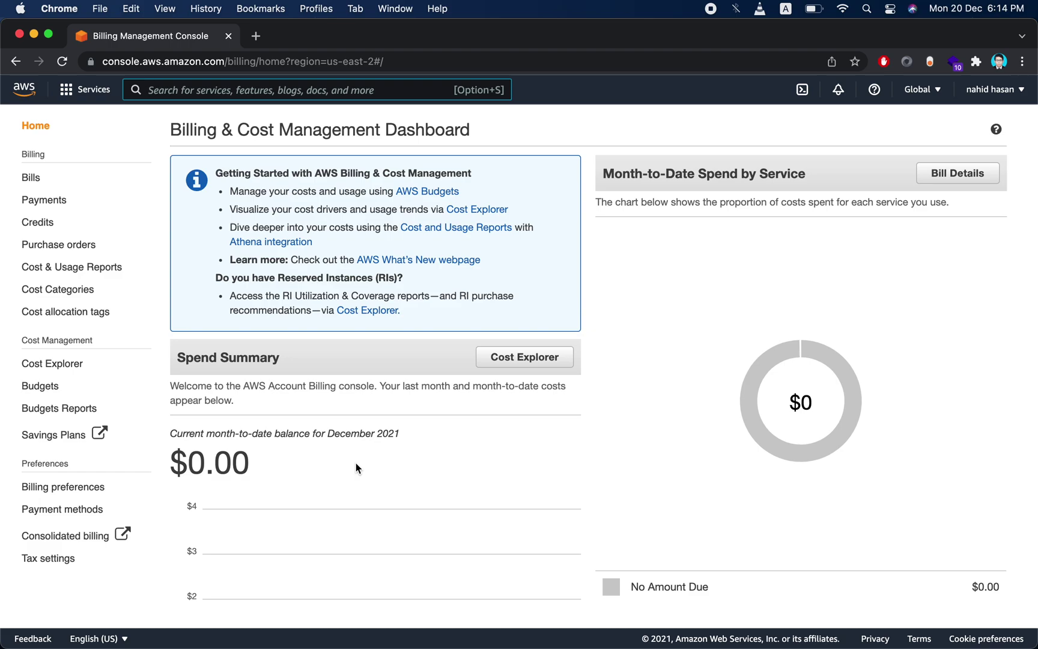
pyautogui.scroll(-3, 356, 463)
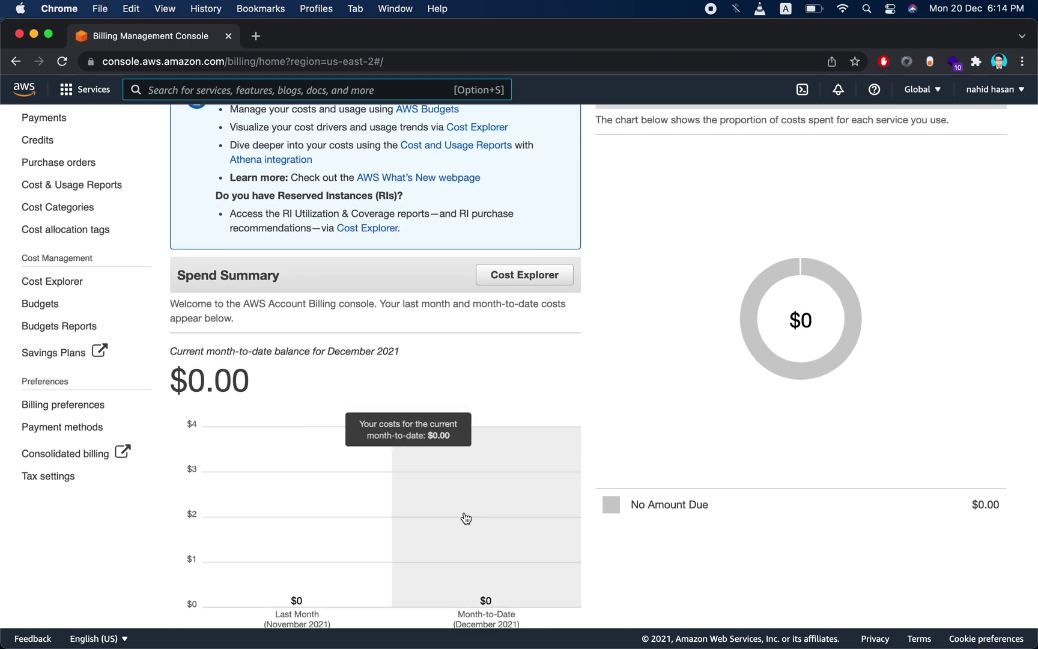
pyautogui.moveTo(327, 503)
pyautogui.moveTo(440, 501)
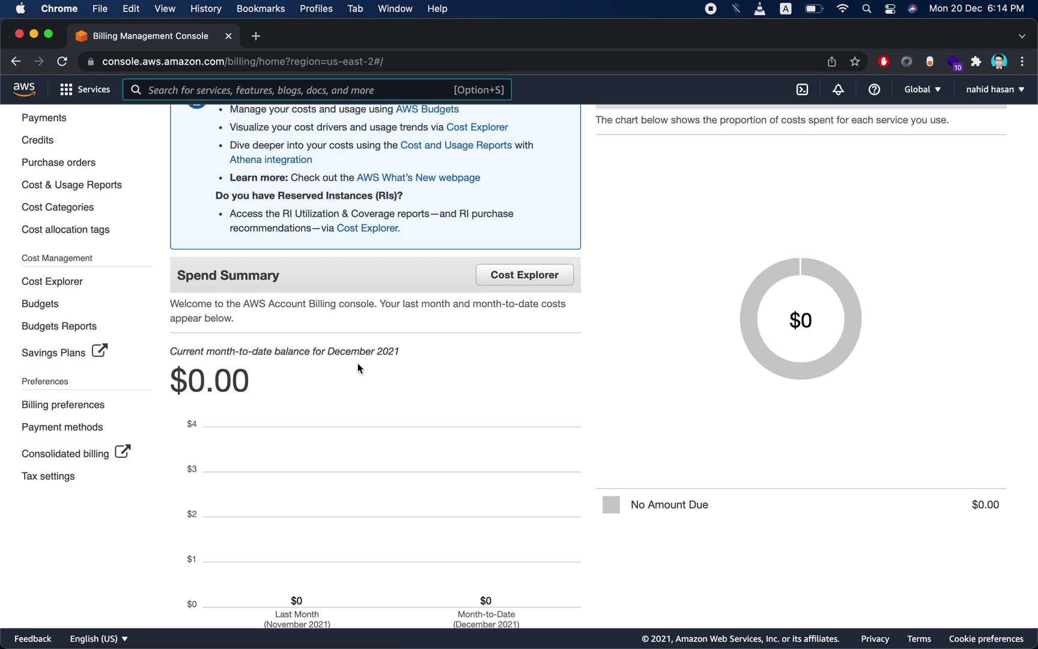
# - Review the Alerts & Notifications section of the billing dashboard, then return to the Getting Started and Month-to-Date Spend by Service sections
pyautogui.scroll(-5, 354, 409)
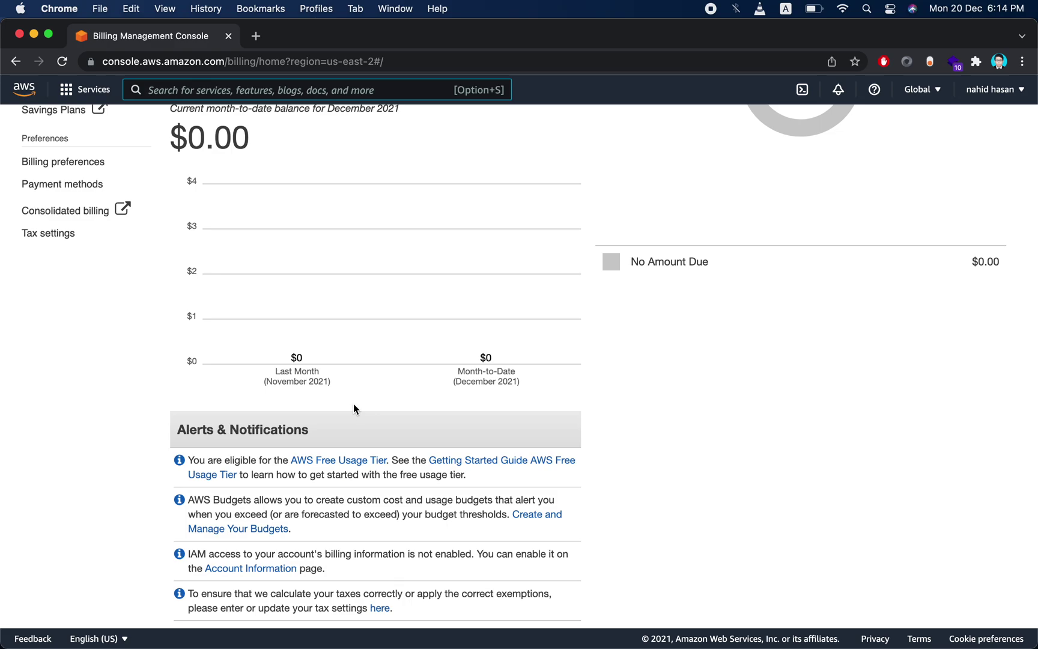
pyautogui.scroll(4, 353, 408)
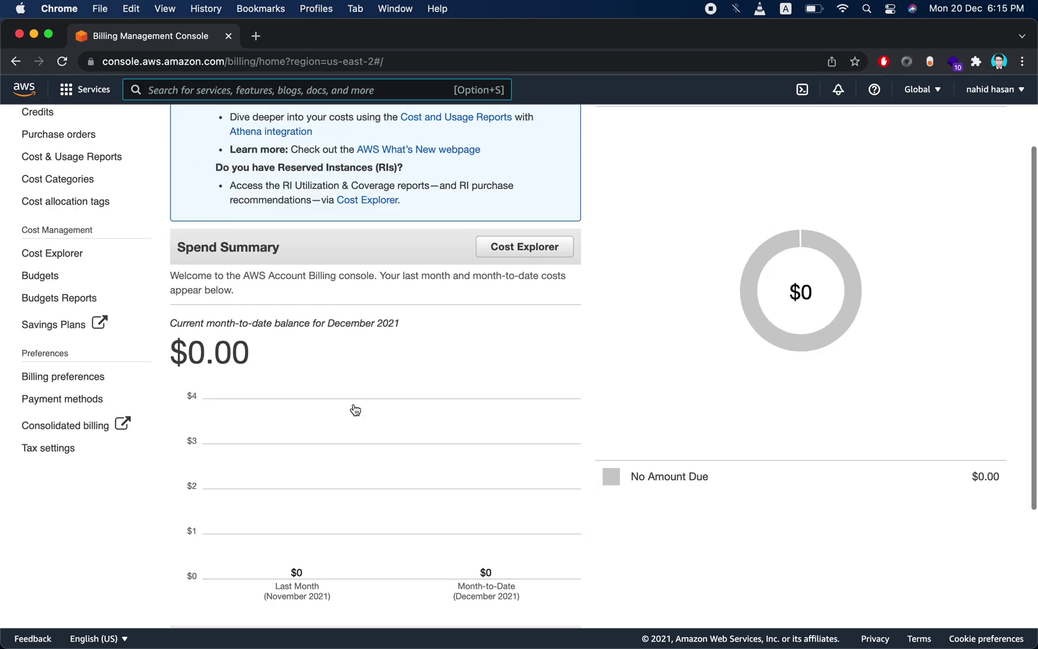
pyautogui.scroll(2, 355, 409)
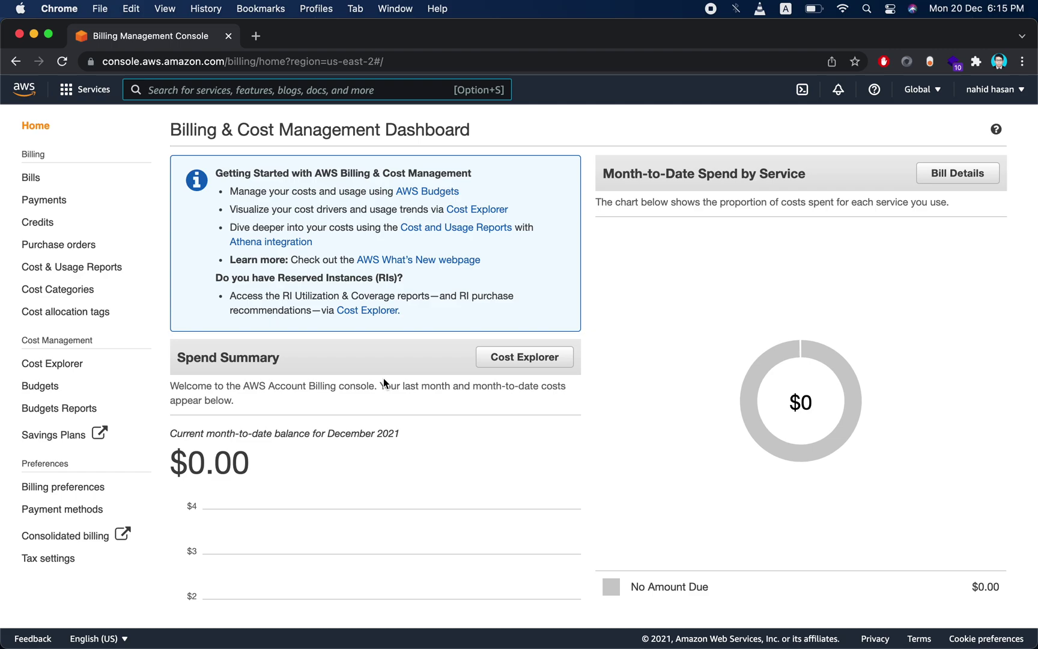
pyautogui.scroll(-1, 382, 416)
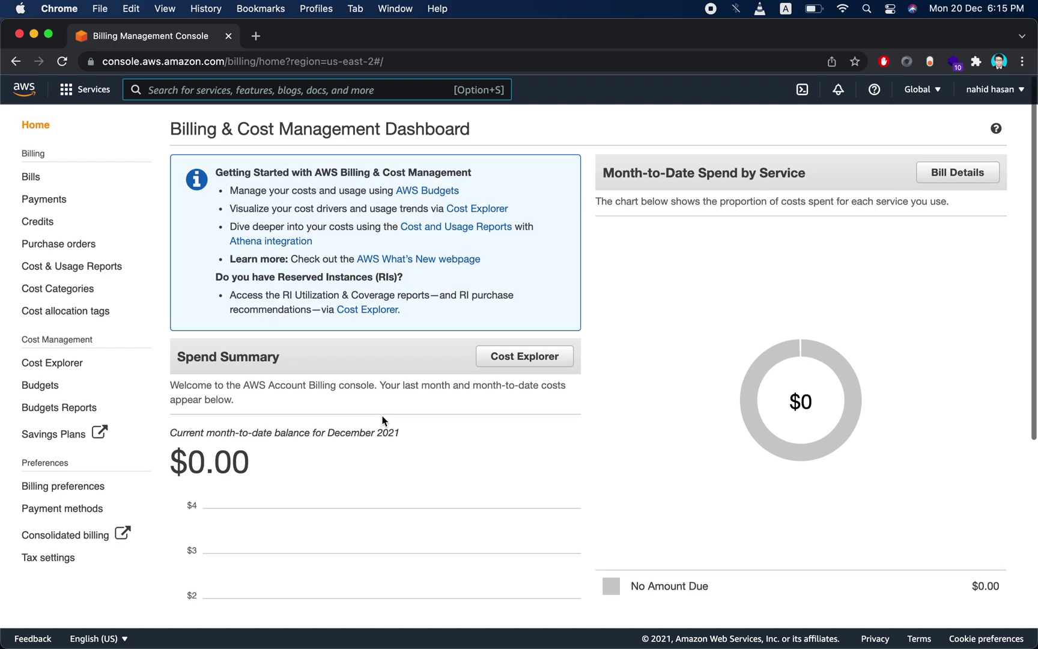
pyautogui.click(108, 91)
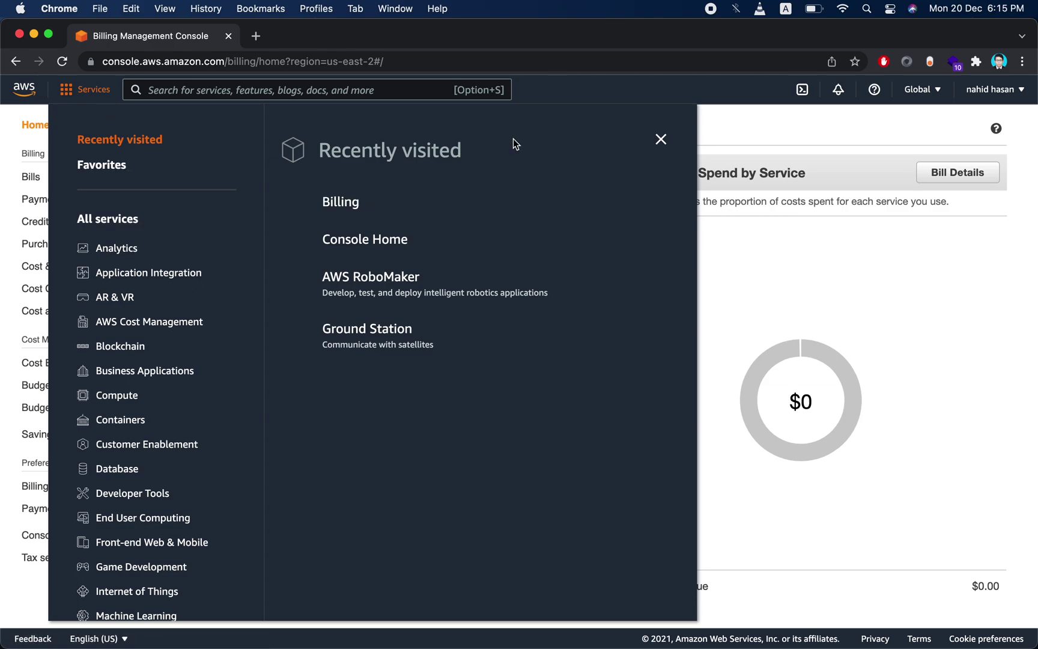
pyautogui.click(661, 139)
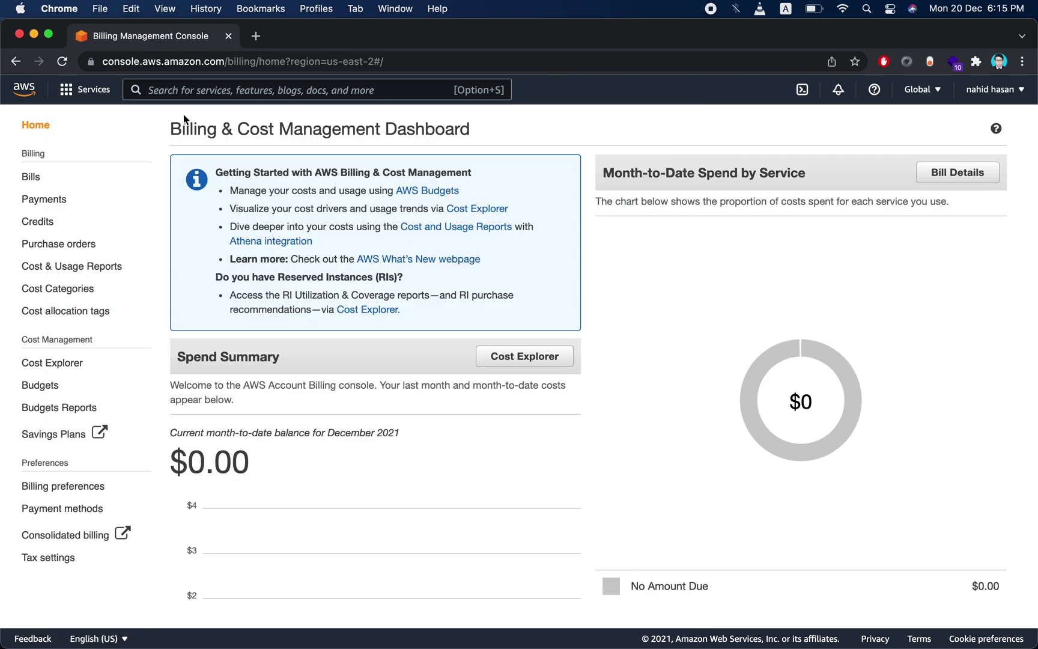
pyautogui.click(84, 97)
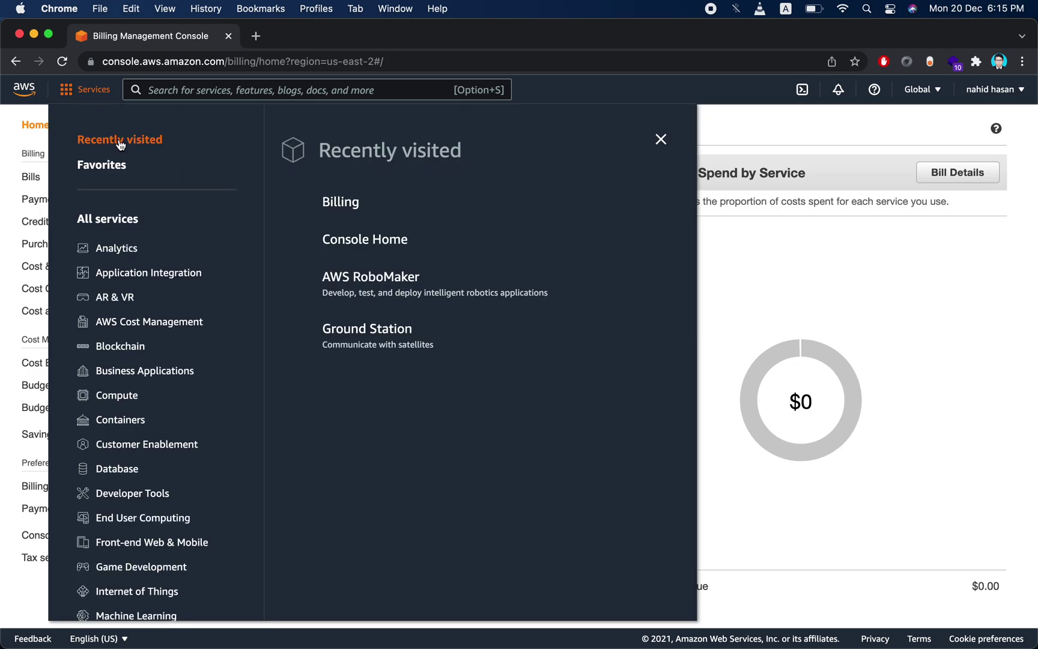
# - Return to the console home page and start the Launch a virtual machine wizard with EC2 from Build a solution
pyautogui.click(28, 86)
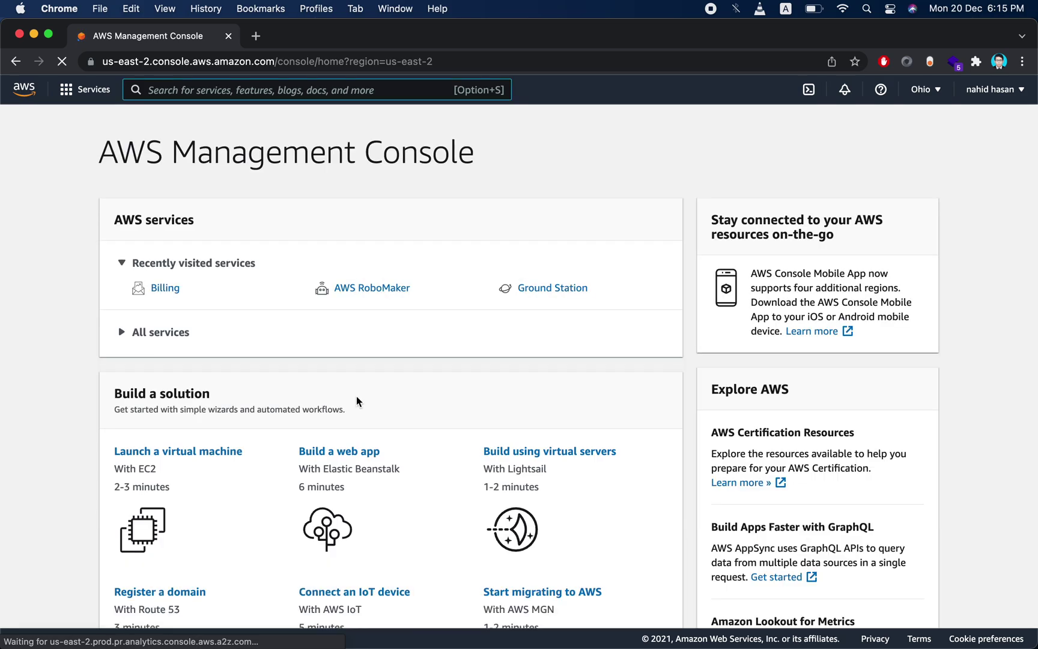
pyautogui.scroll(-5, 313, 414)
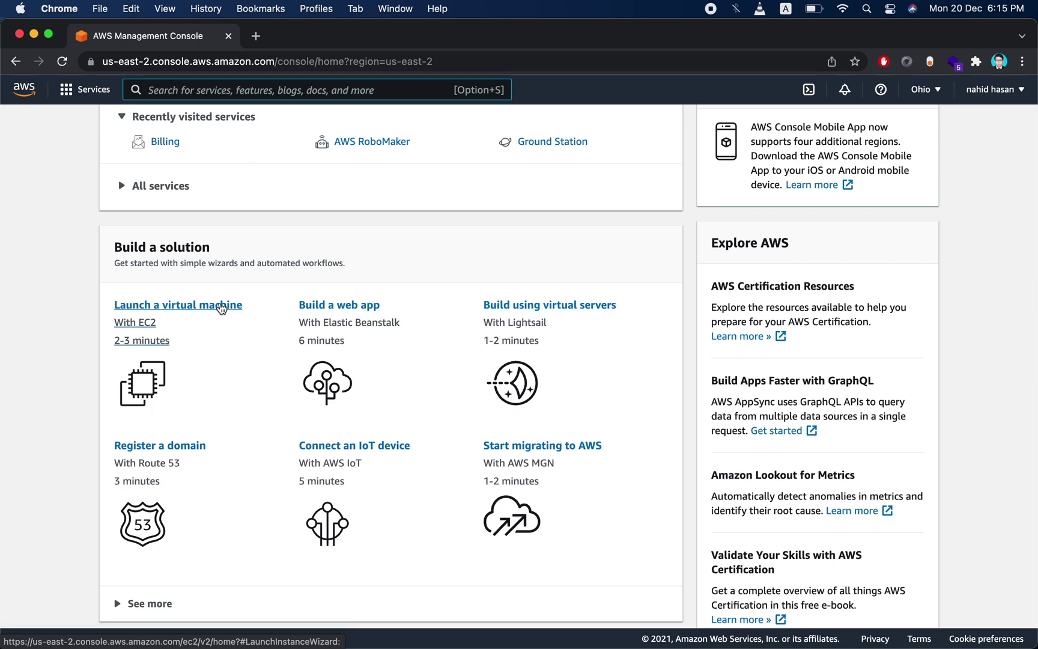
pyautogui.click(221, 307)
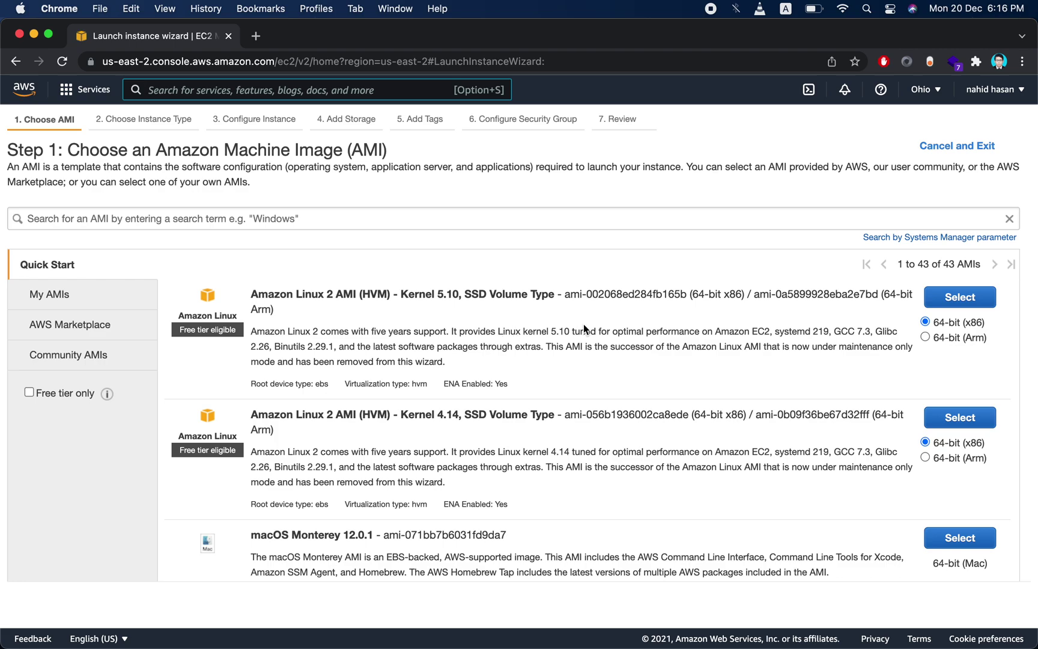
# - Skim the Quick Start AMI list from Amazon Linux 2 down to the Windows Server images and return to its start
pyautogui.scroll(-2, 476, 403)
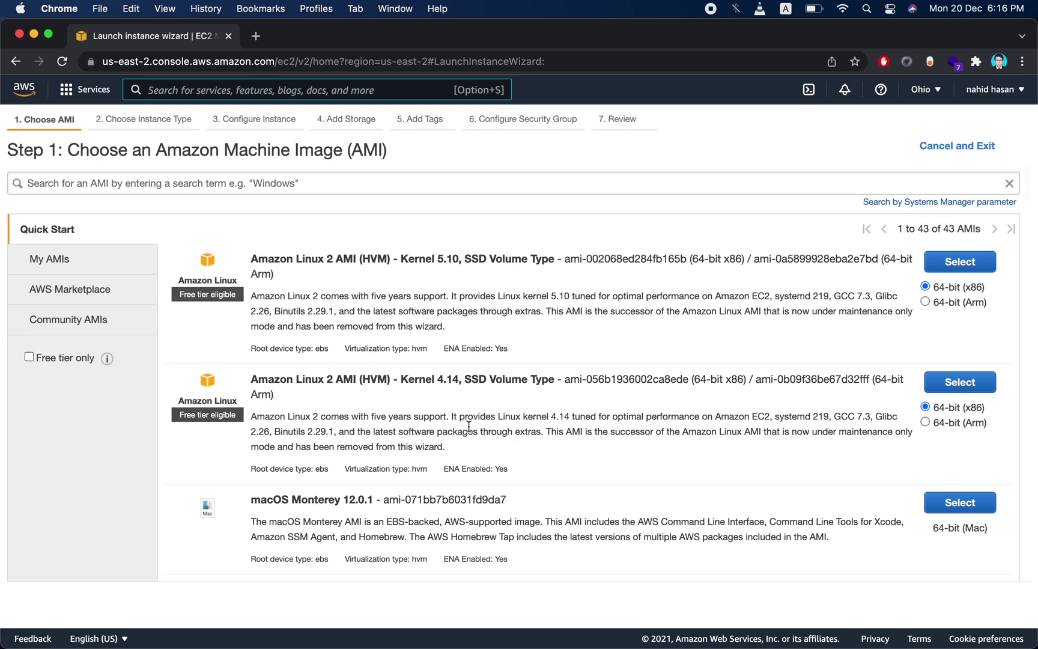
pyautogui.scroll(1, 420, 425)
pyautogui.scroll(-5, 343, 419)
pyautogui.scroll(-15, 343, 419)
pyautogui.scroll(7, 344, 419)
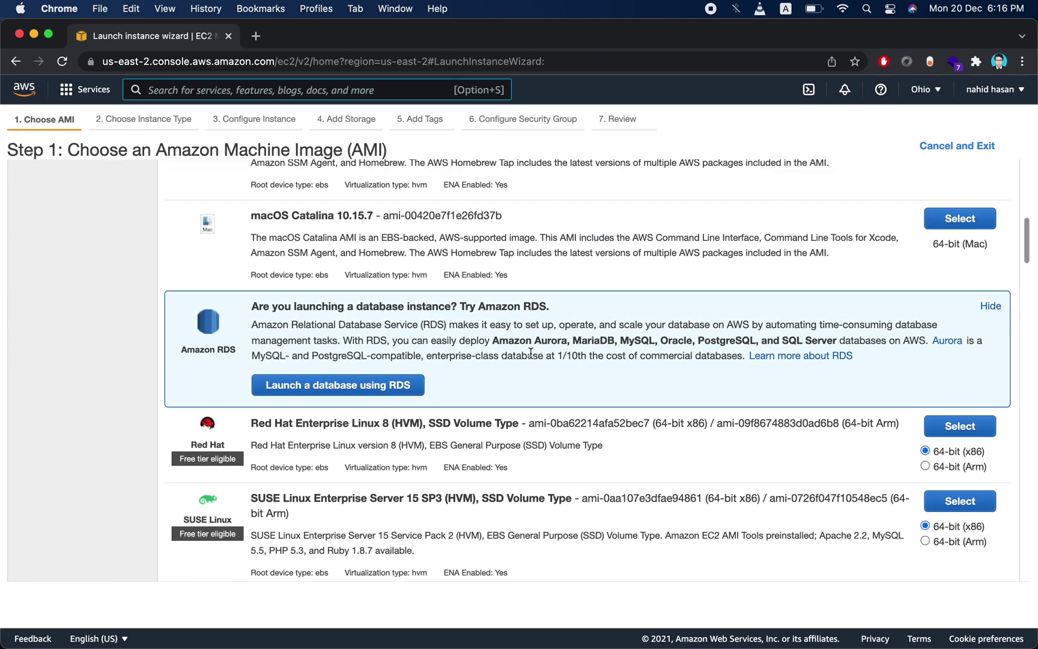
pyautogui.scroll(-6, 476, 376)
pyautogui.scroll(-7, 476, 376)
pyautogui.scroll(-9, 475, 376)
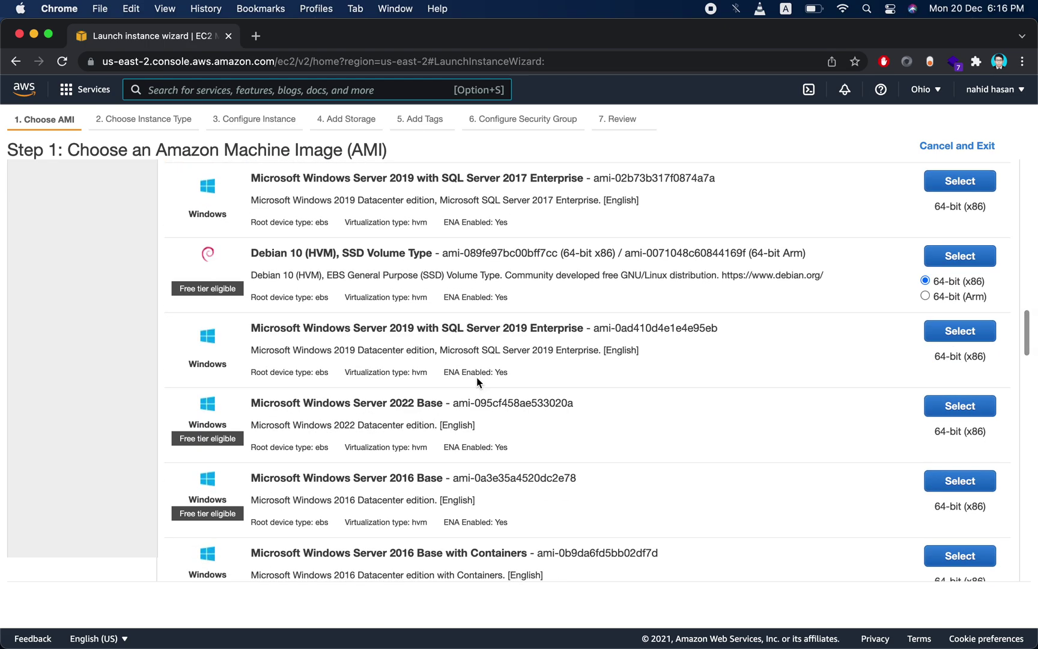
pyautogui.scroll(20, 371, 349)
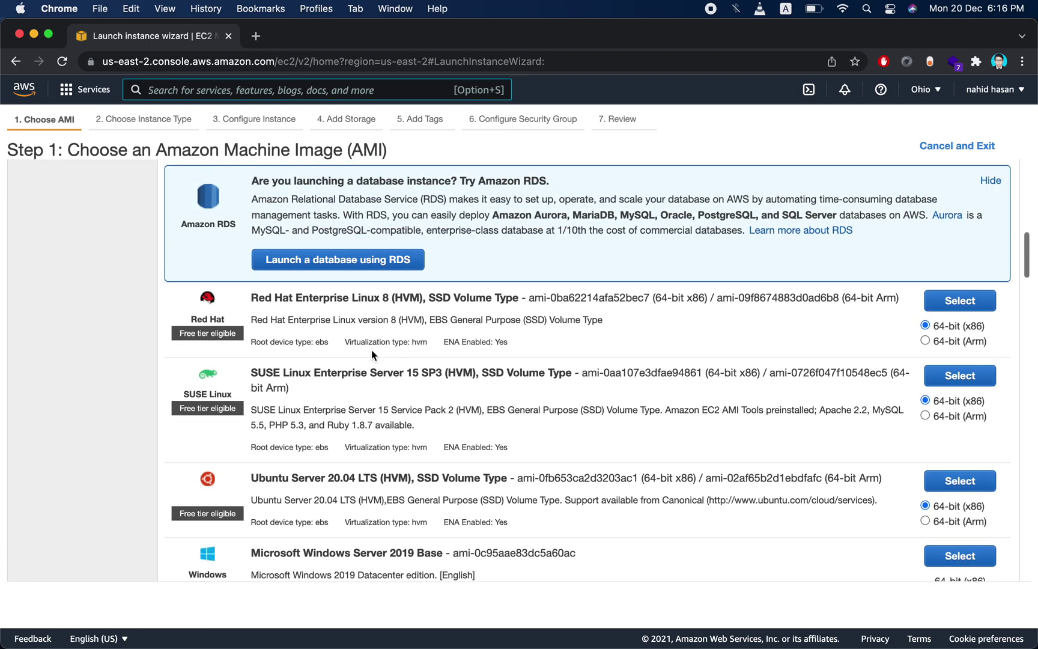
pyautogui.scroll(5, 372, 350)
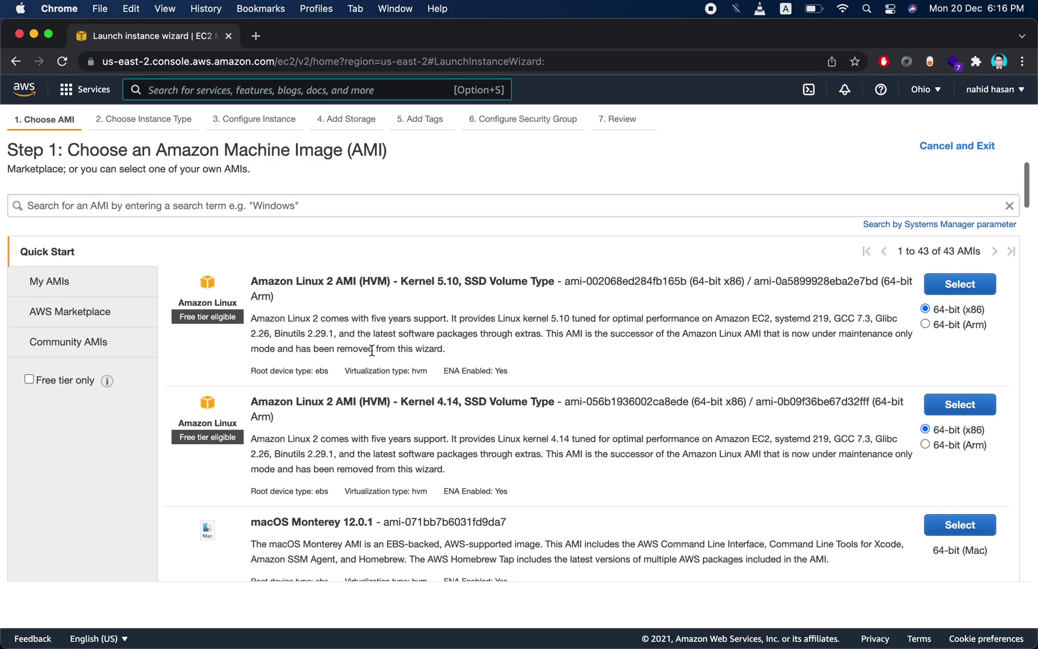
# - Look through the entire Quick Start AMI list down to the RHEL 8 with SQL Server image and return to its start
pyautogui.scroll(-1, 405, 419)
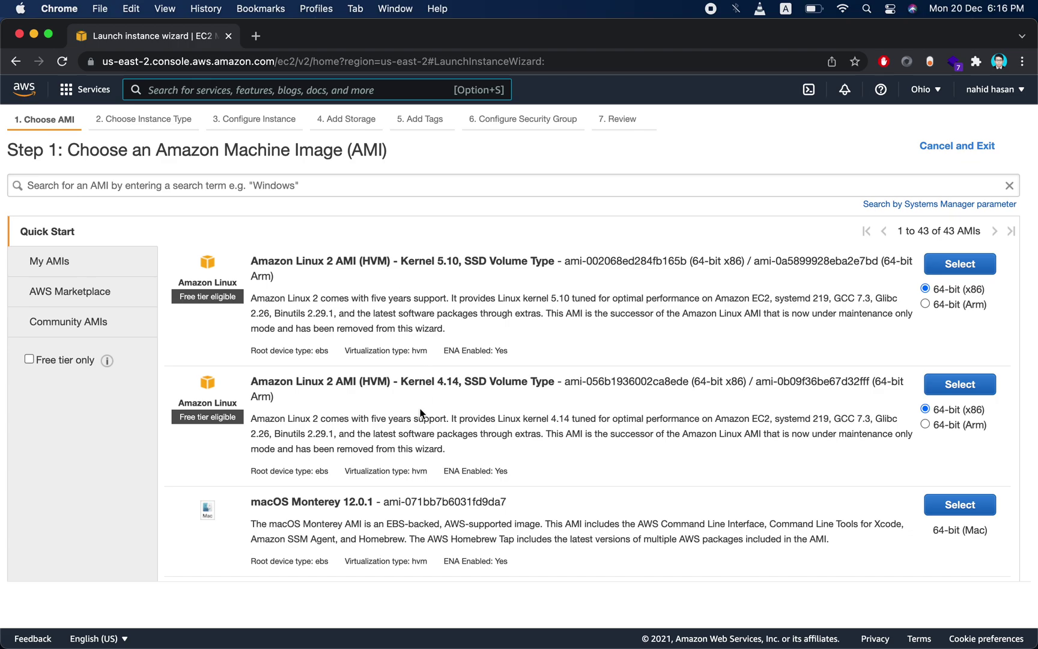
pyautogui.scroll(-10, 420, 413)
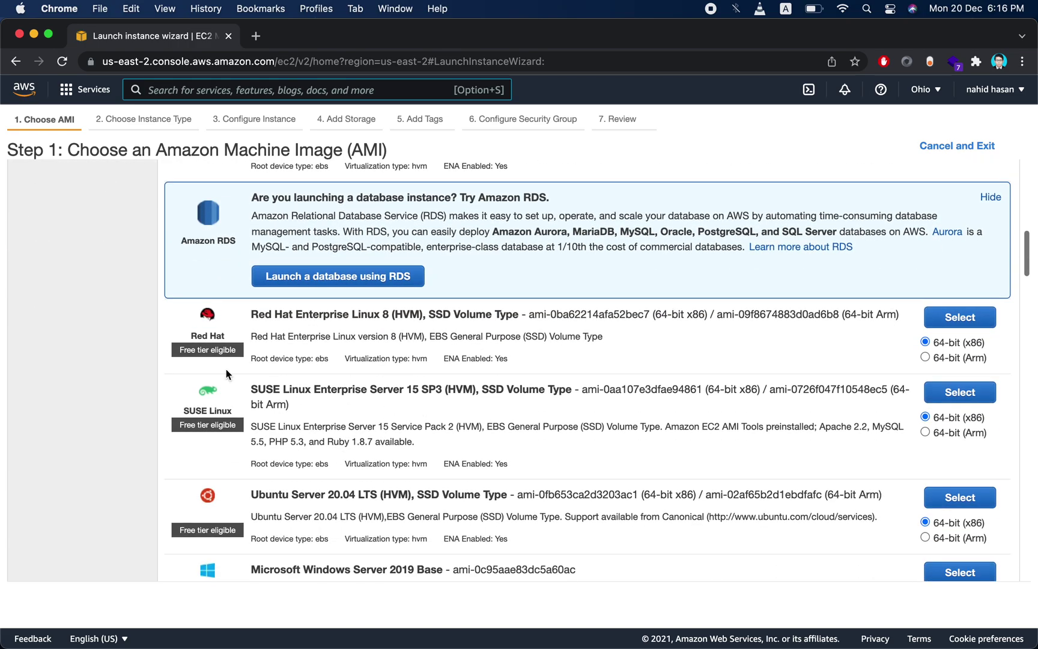
pyautogui.scroll(-5, 386, 382)
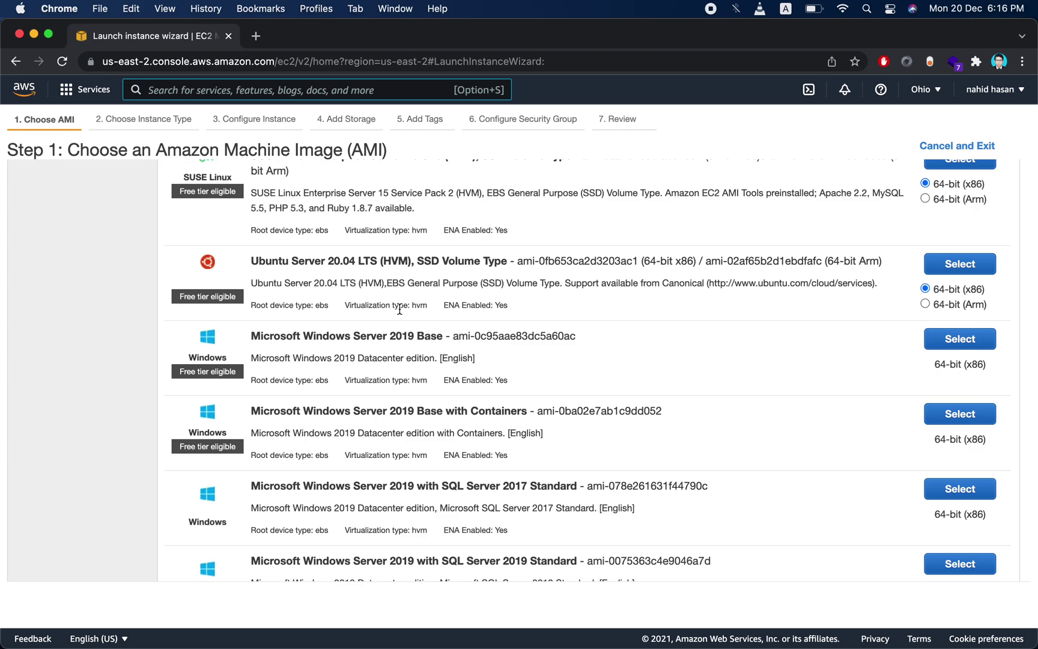
pyautogui.scroll(-1, 418, 335)
pyautogui.scroll(-7, 340, 328)
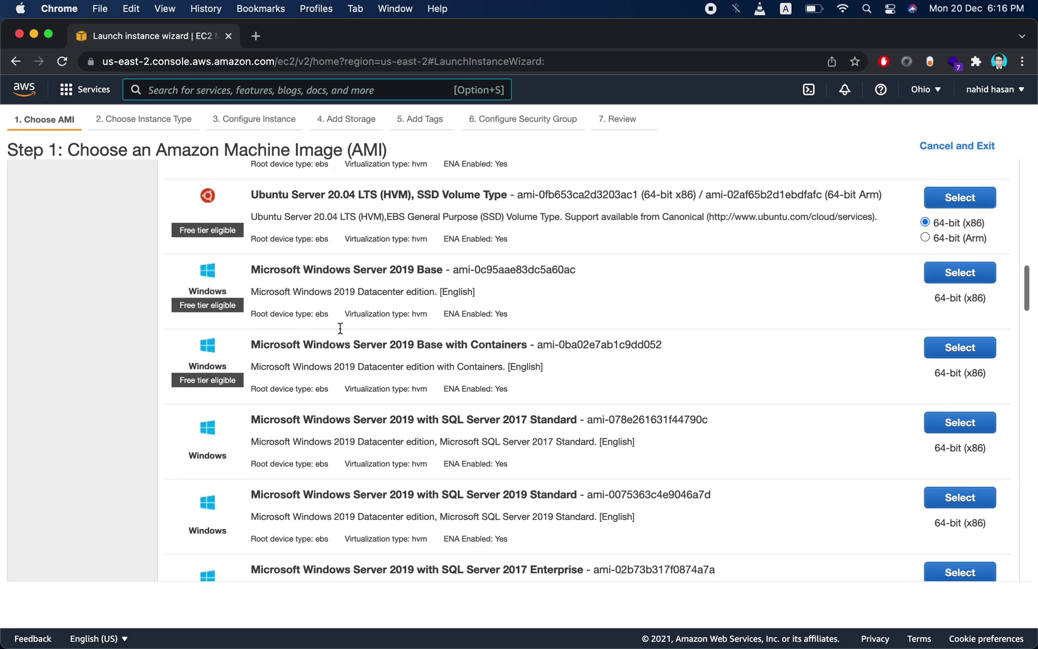
pyautogui.scroll(-5, 376, 355)
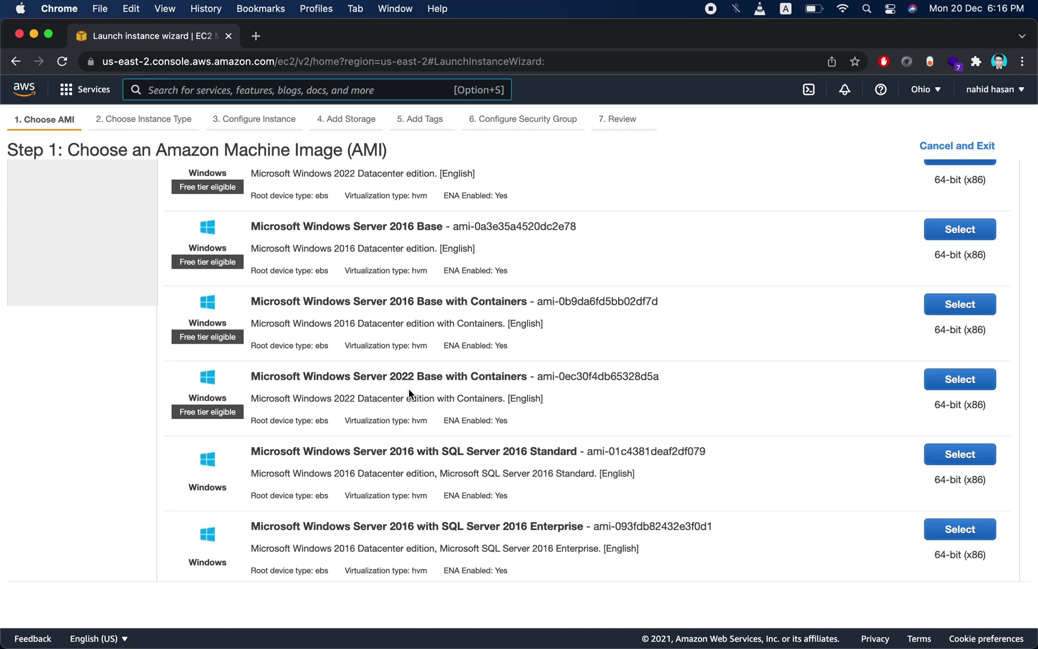
pyautogui.scroll(-9, 409, 389)
pyautogui.scroll(-2, 409, 390)
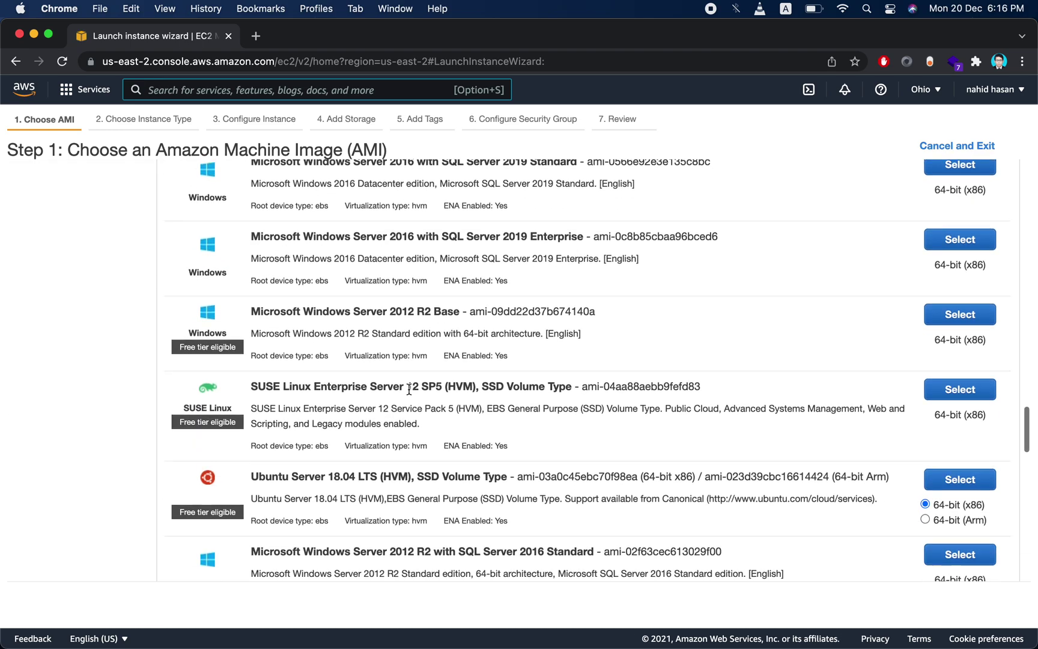
pyautogui.scroll(-4, 384, 371)
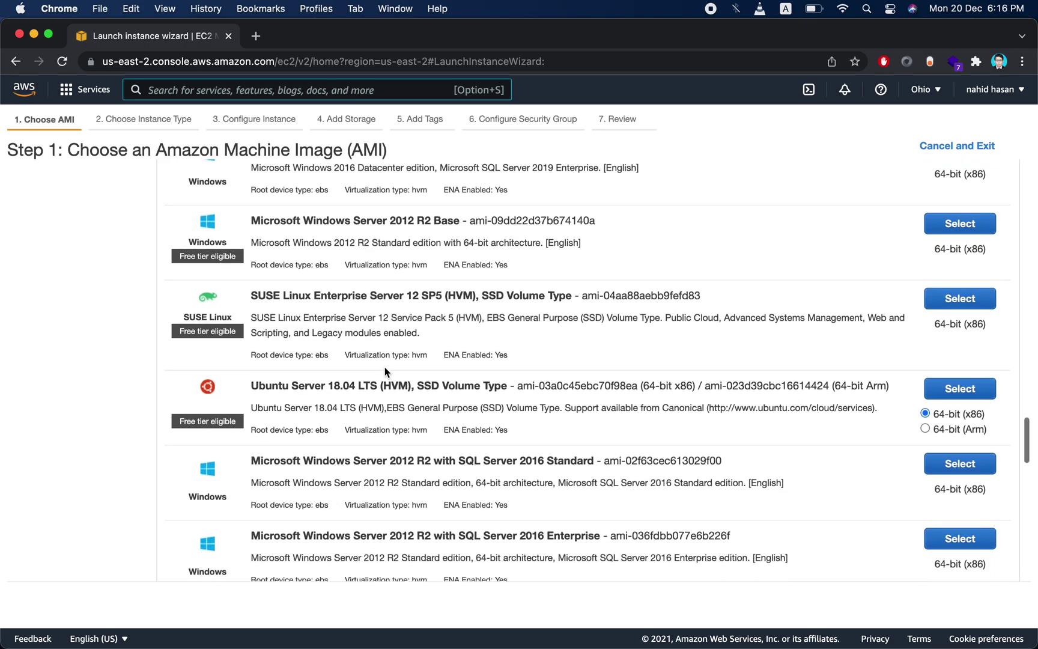
pyautogui.scroll(-4, 384, 371)
pyautogui.scroll(-5, 384, 371)
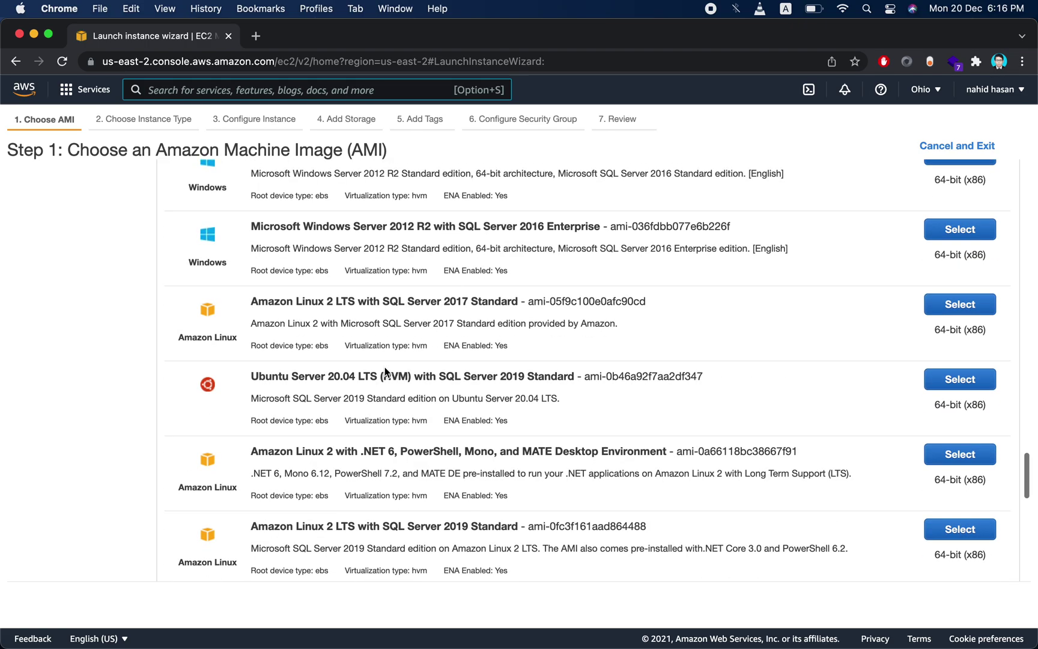
pyautogui.scroll(-7, 385, 367)
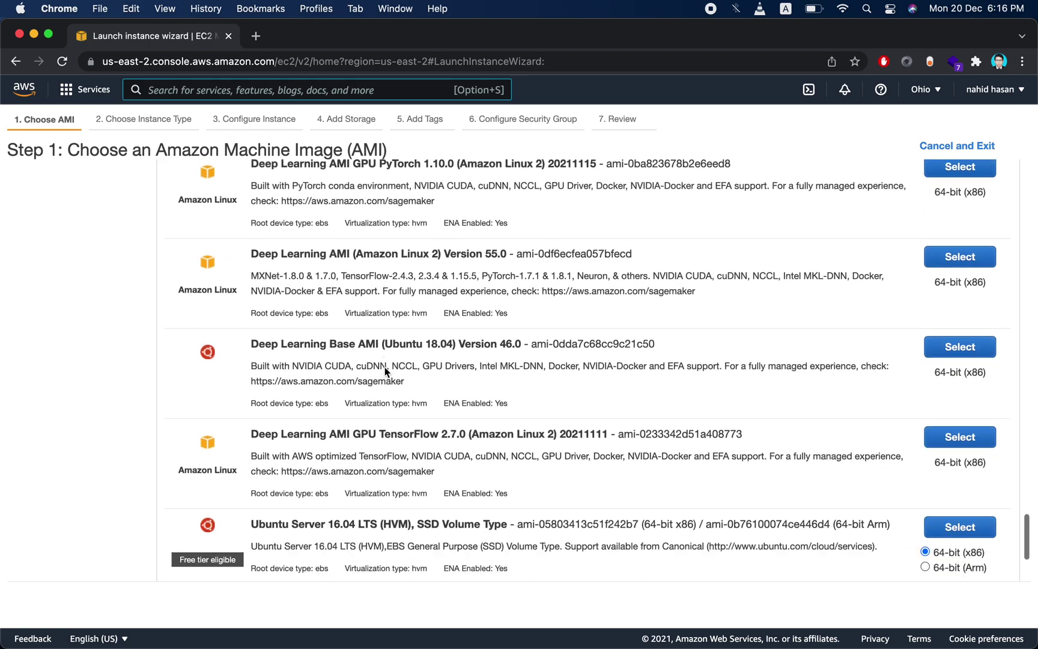
pyautogui.scroll(-2, 385, 367)
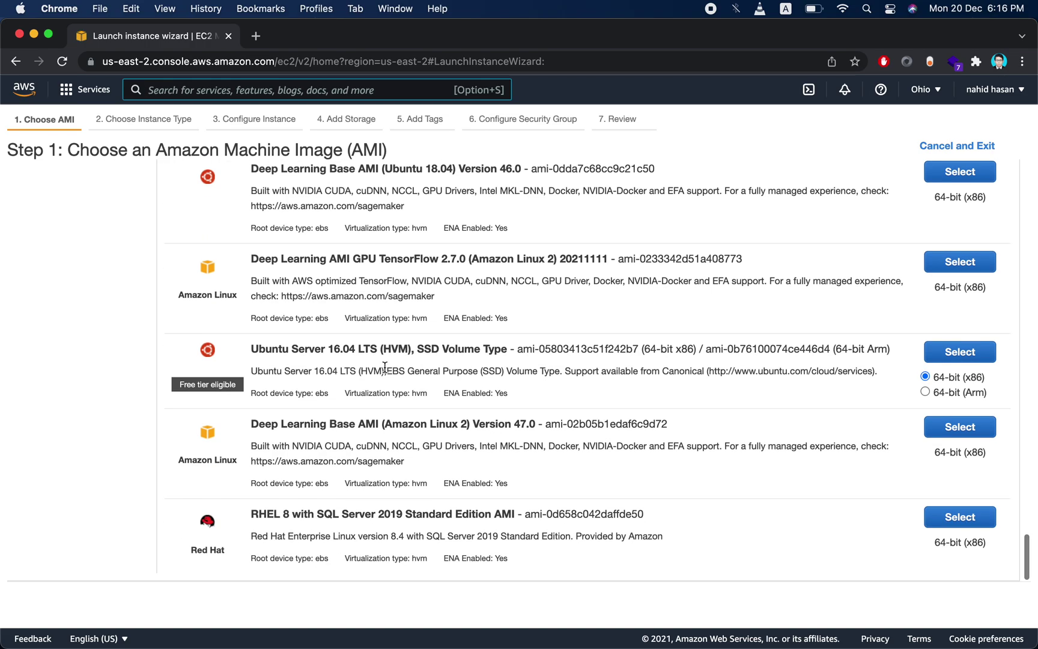
pyautogui.scroll(1, 384, 367)
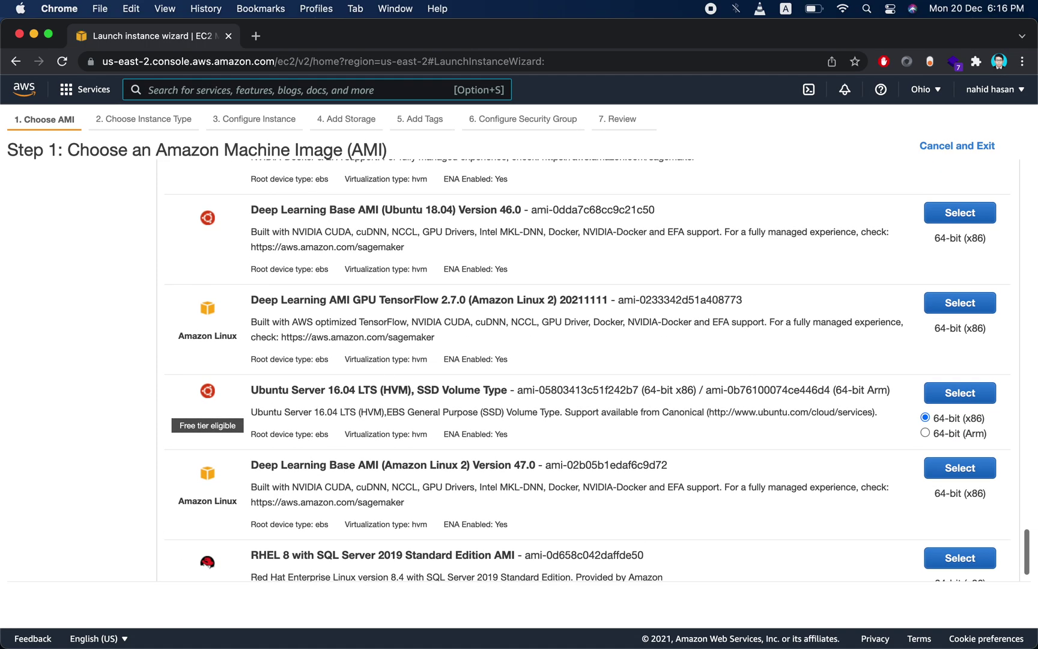
pyautogui.scroll(15, 388, 381)
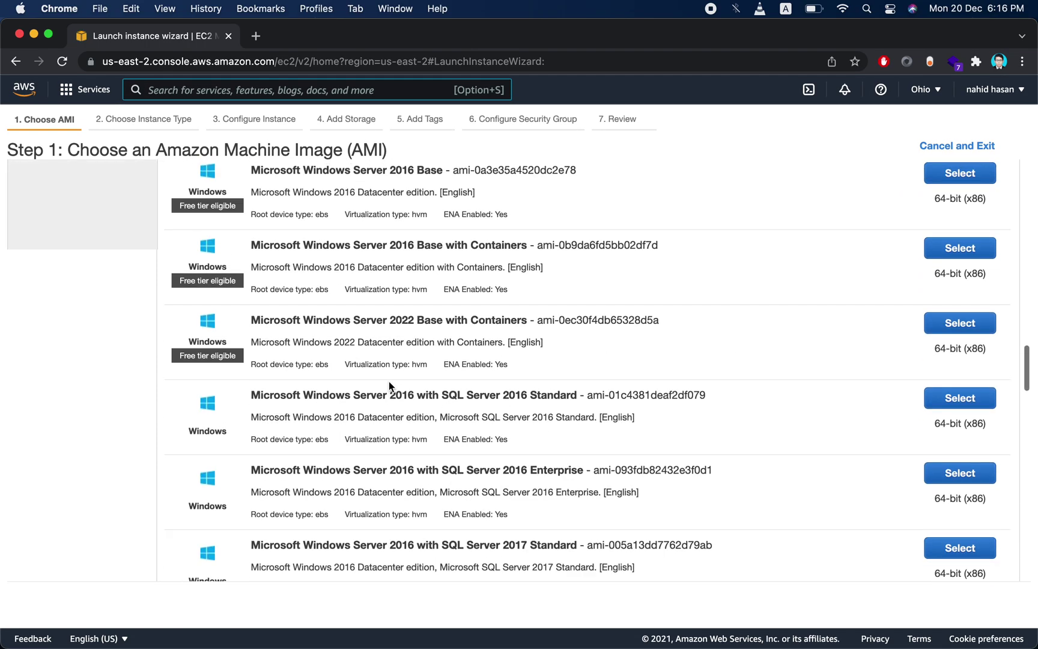
pyautogui.scroll(15, 389, 381)
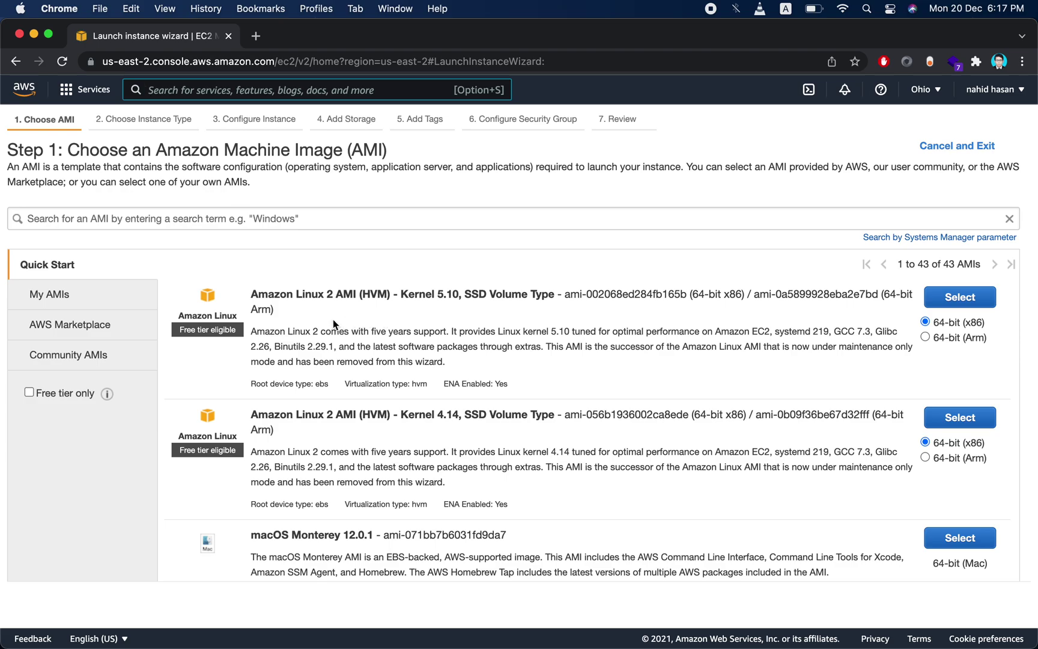
# - Examine the Red Hat, SUSE, Ubuntu, Debian and Windows Server images in the AMI list, down to Ubuntu Server 18.04 LTS
pyautogui.scroll(-10, 333, 319)
pyautogui.scroll(-5, 395, 417)
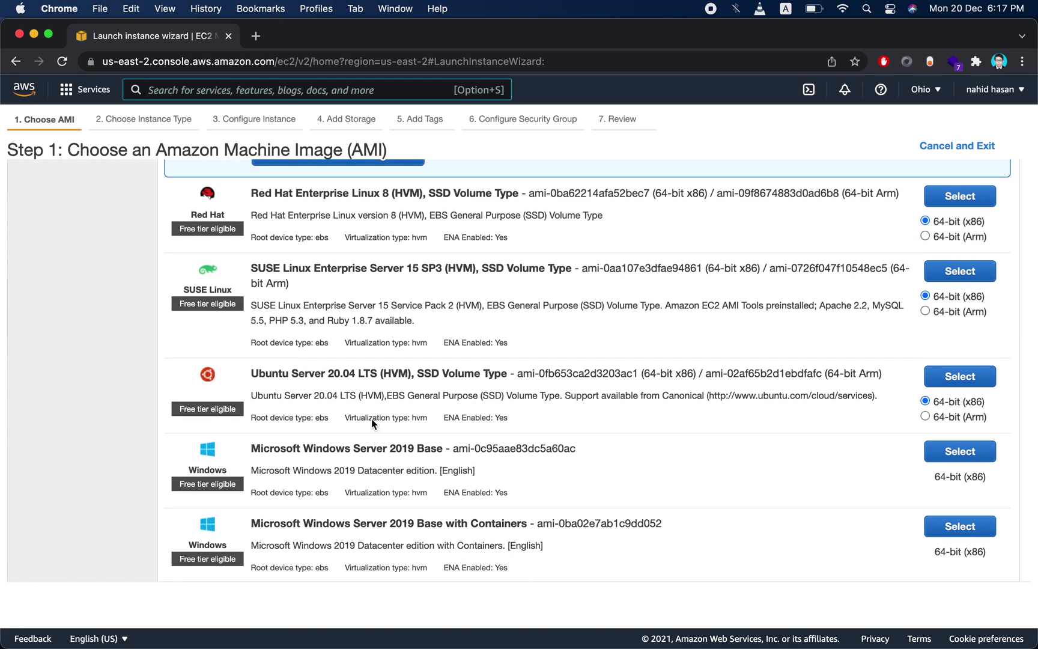
pyautogui.scroll(-6, 371, 418)
pyautogui.scroll(5, 370, 415)
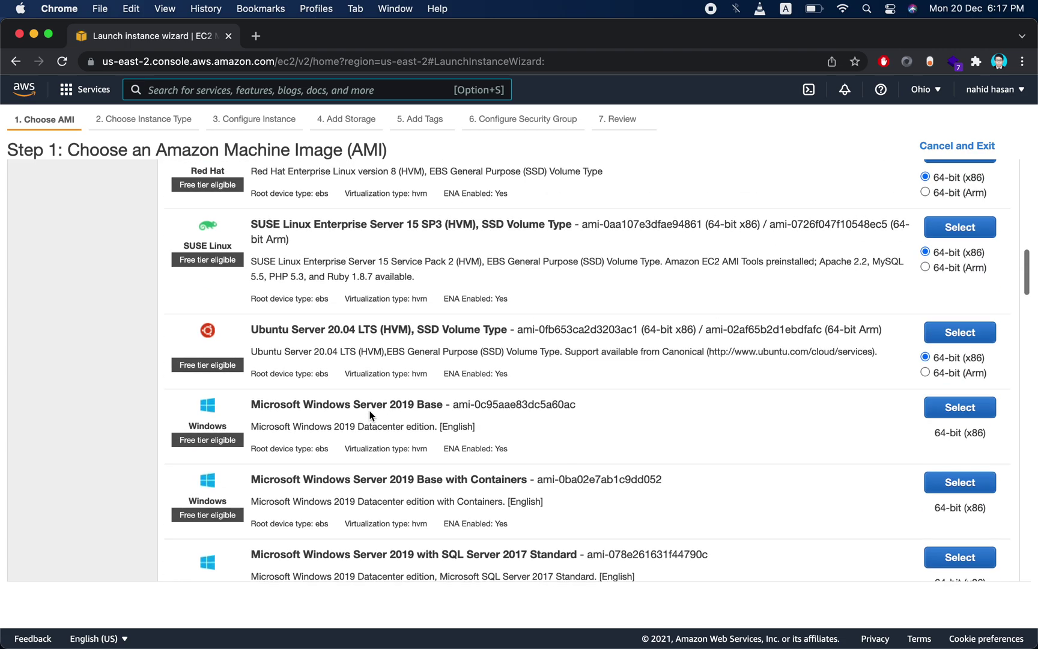
pyautogui.scroll(-11, 370, 415)
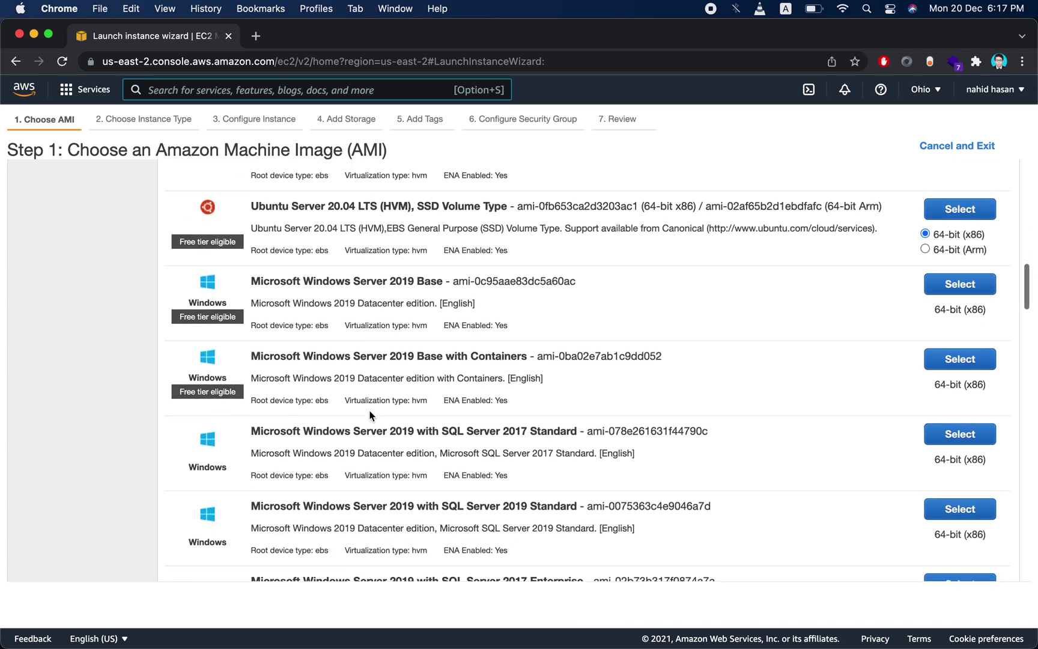
pyautogui.scroll(7, 369, 409)
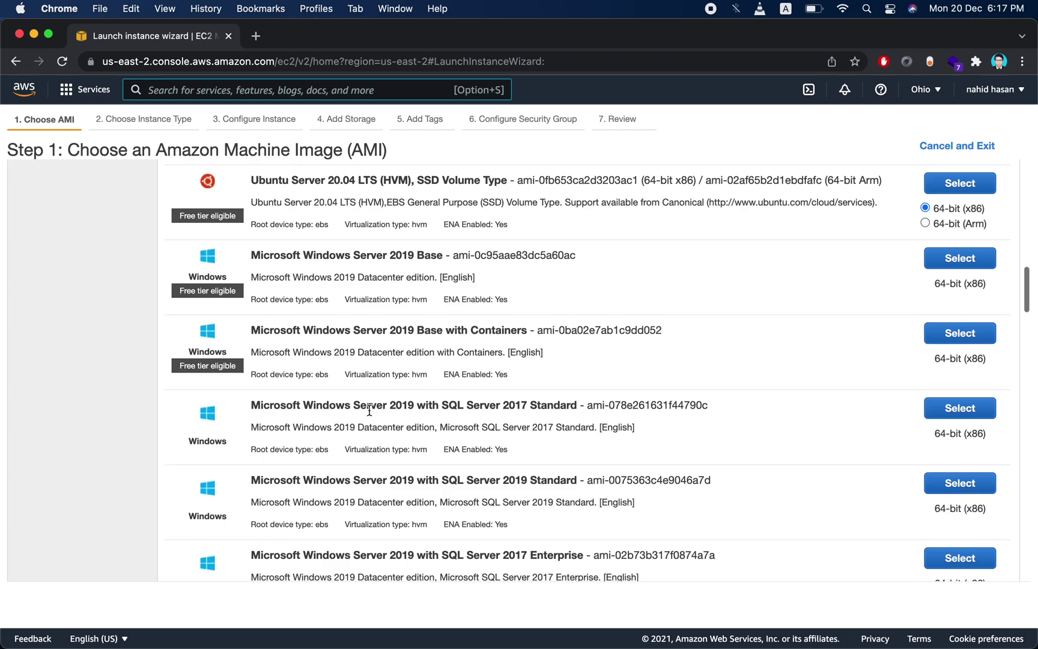
pyautogui.scroll(-11, 369, 410)
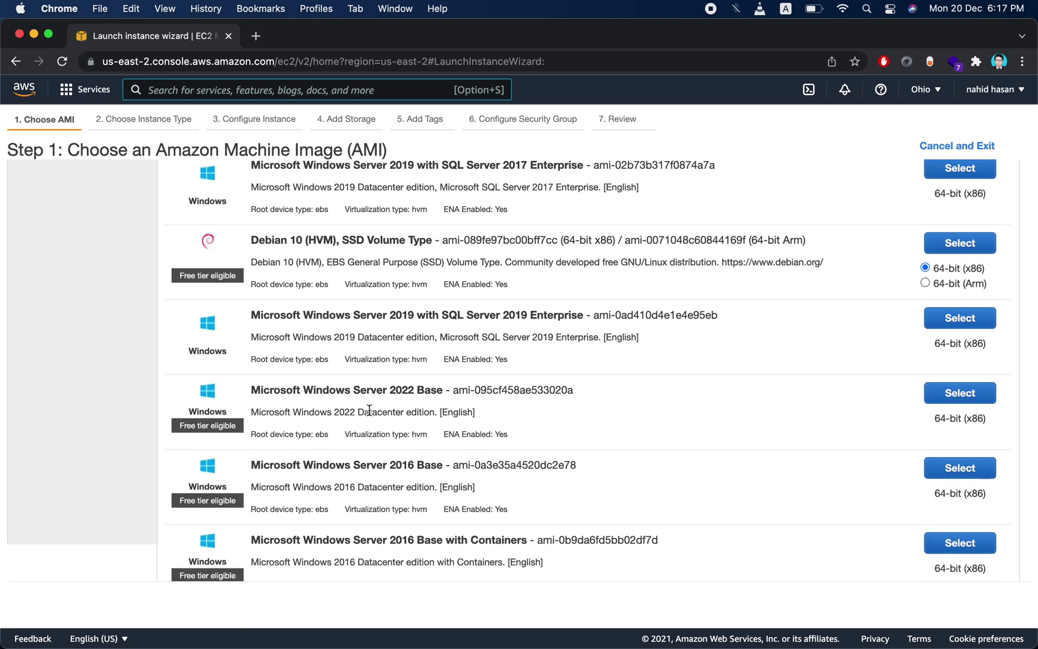
pyautogui.scroll(-17, 369, 410)
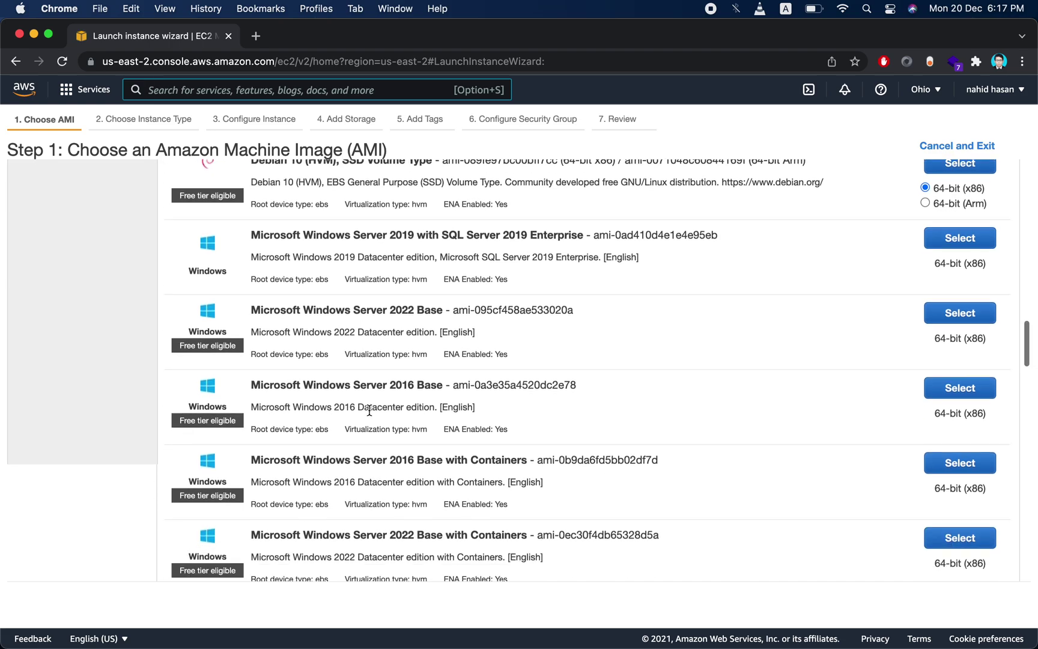
pyautogui.scroll(-8, 369, 410)
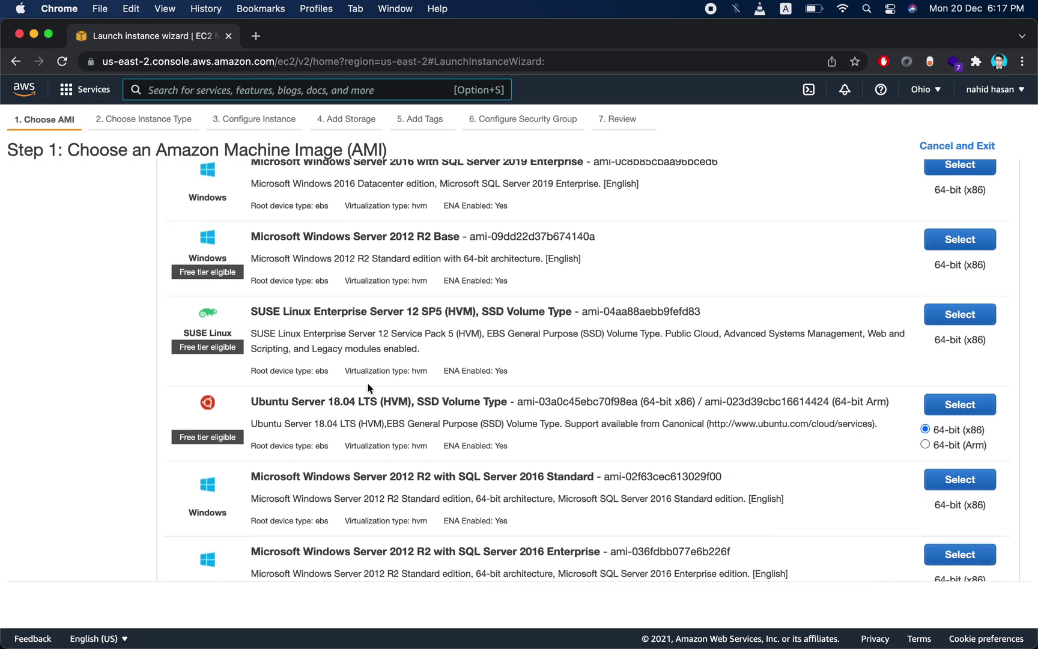
# - Look through the remaining AMIs down to RHEL 8 with SQL Server 2019 and return to the Ubuntu Server 18.04 LTS entry
pyautogui.scroll(-3, 373, 384)
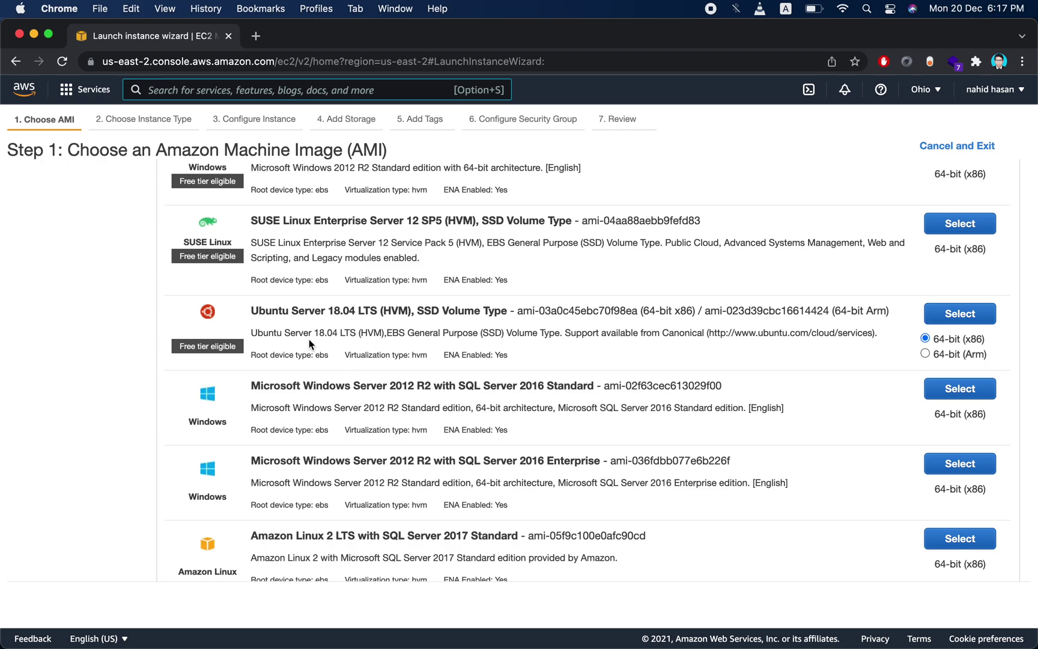
pyautogui.scroll(-5, 388, 384)
pyautogui.scroll(2, 389, 384)
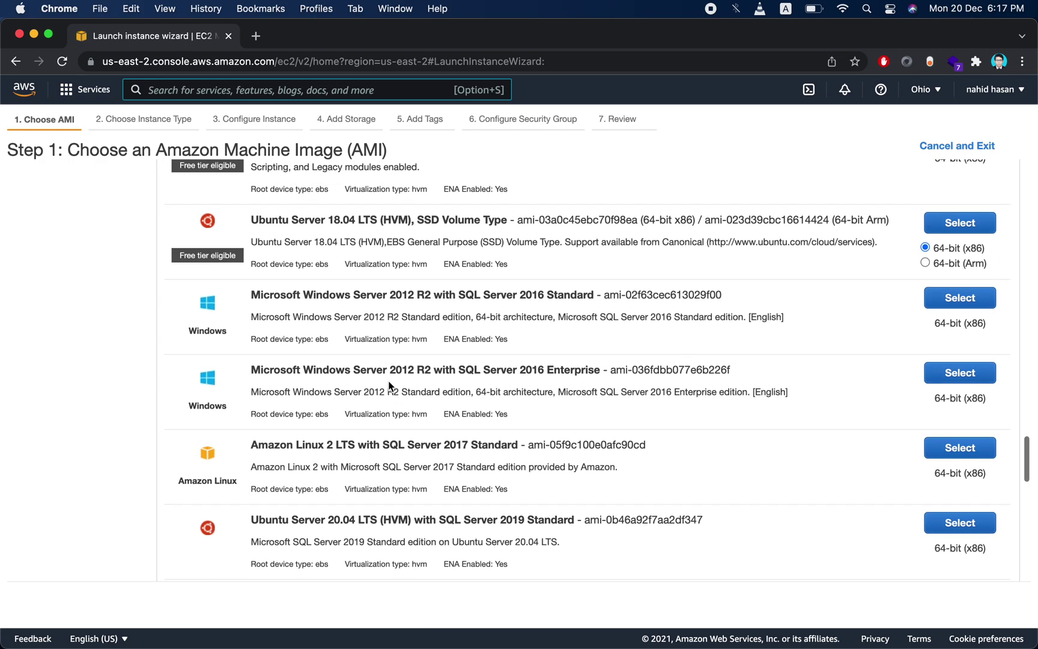
pyautogui.scroll(-10, 389, 384)
pyautogui.scroll(-10, 388, 384)
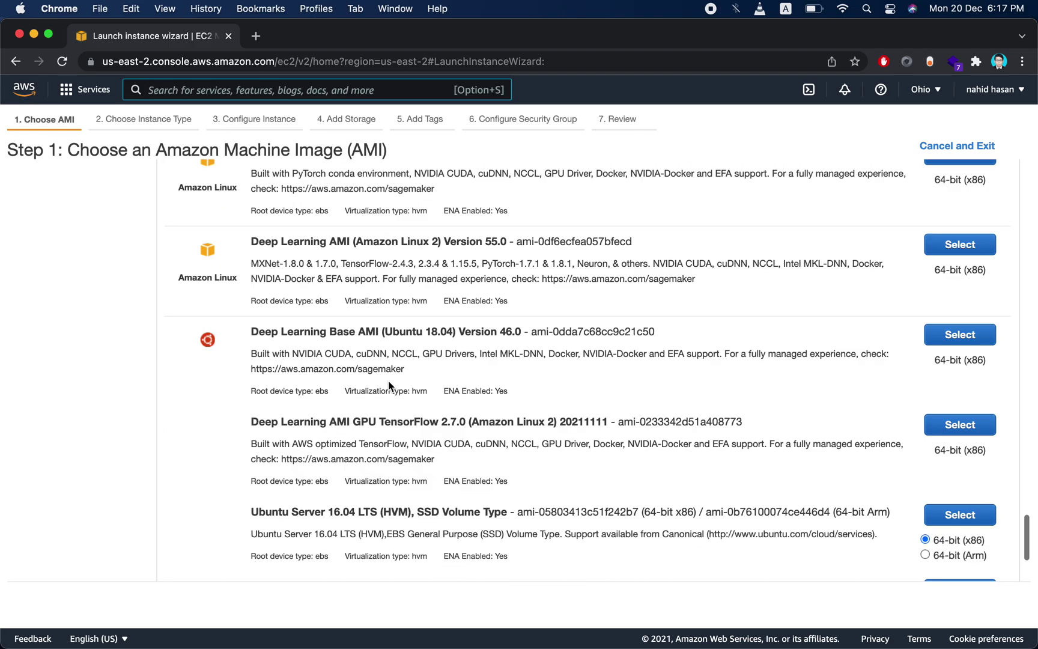
pyautogui.scroll(-5, 388, 385)
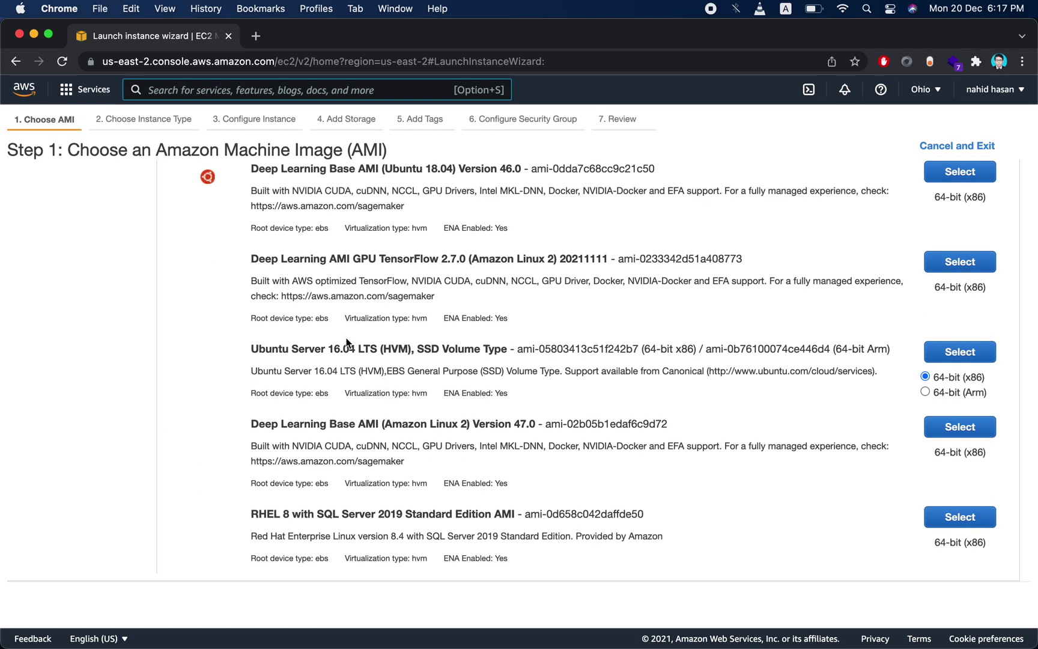
pyautogui.scroll(20, 346, 340)
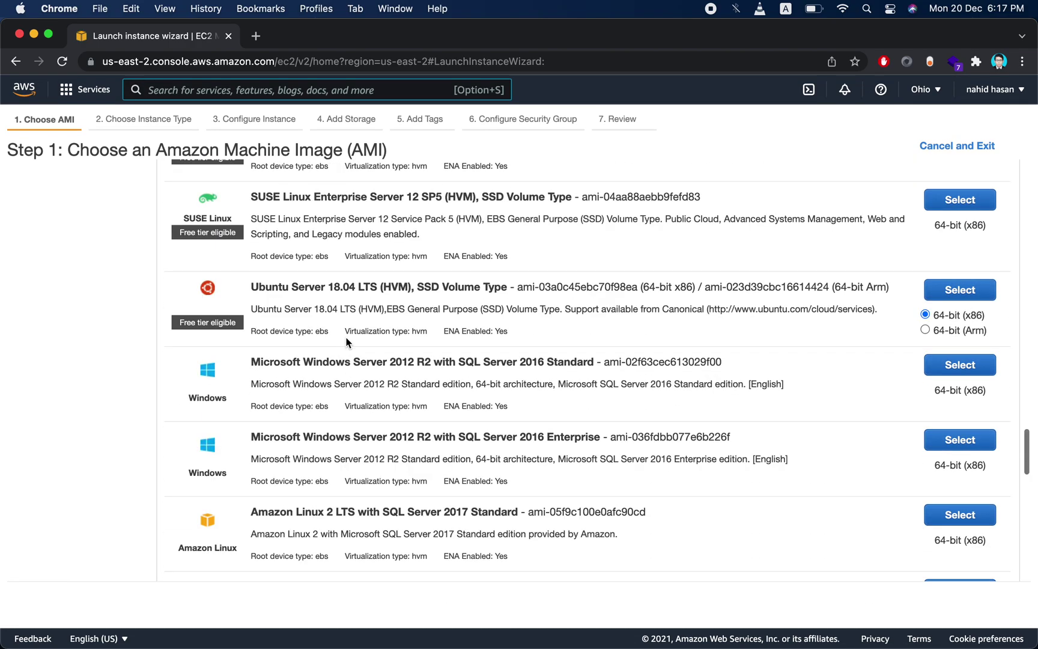
pyautogui.scroll(3, 346, 340)
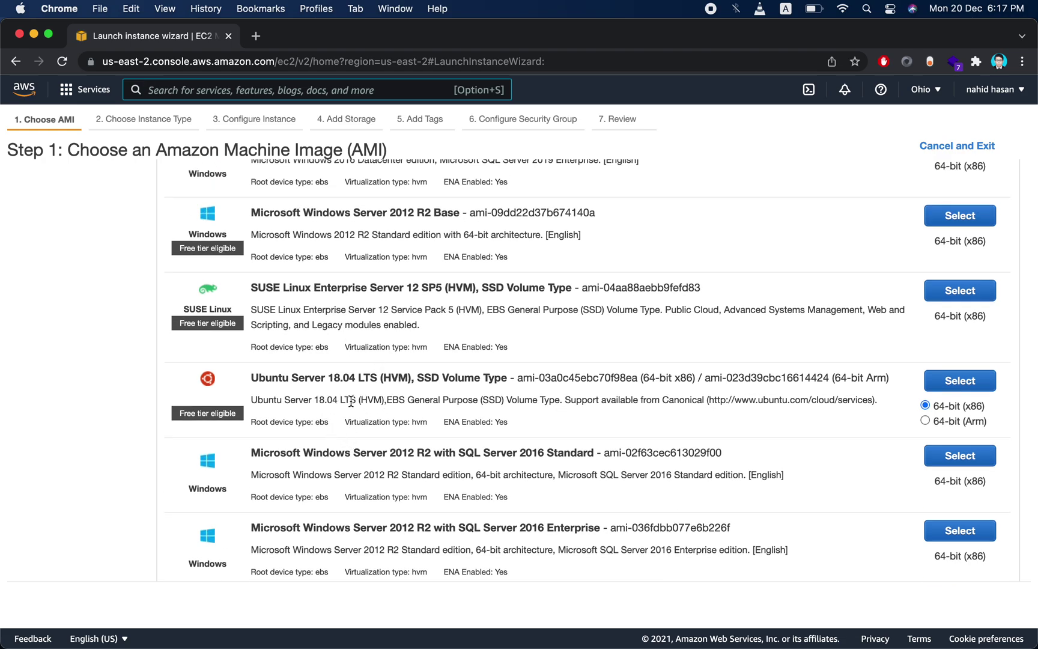
pyautogui.scroll(1, 351, 401)
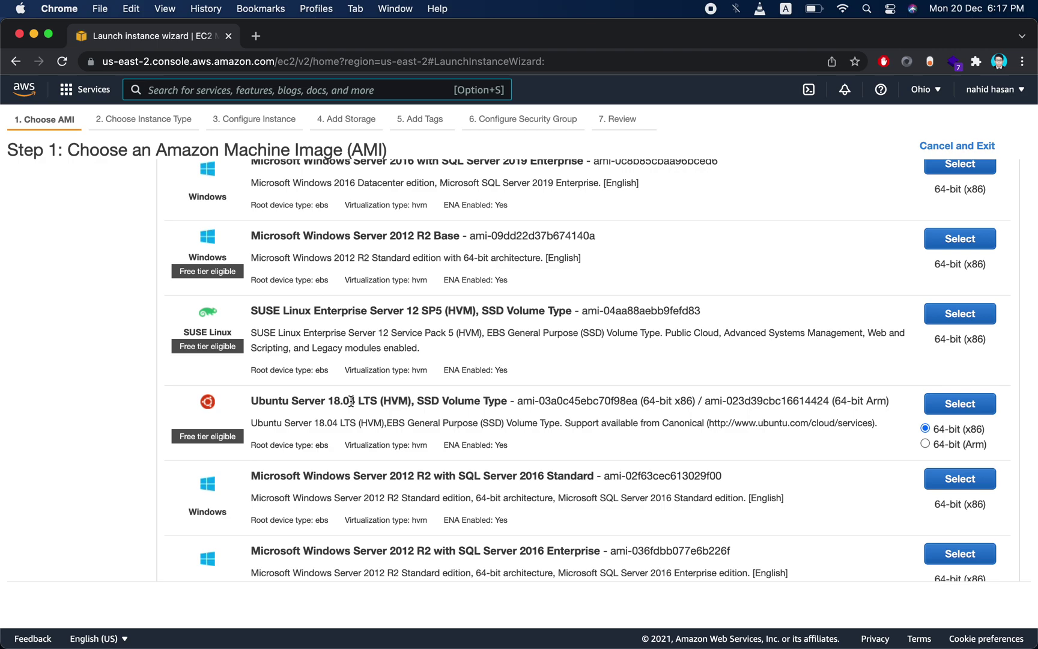
pyautogui.scroll(1, 351, 401)
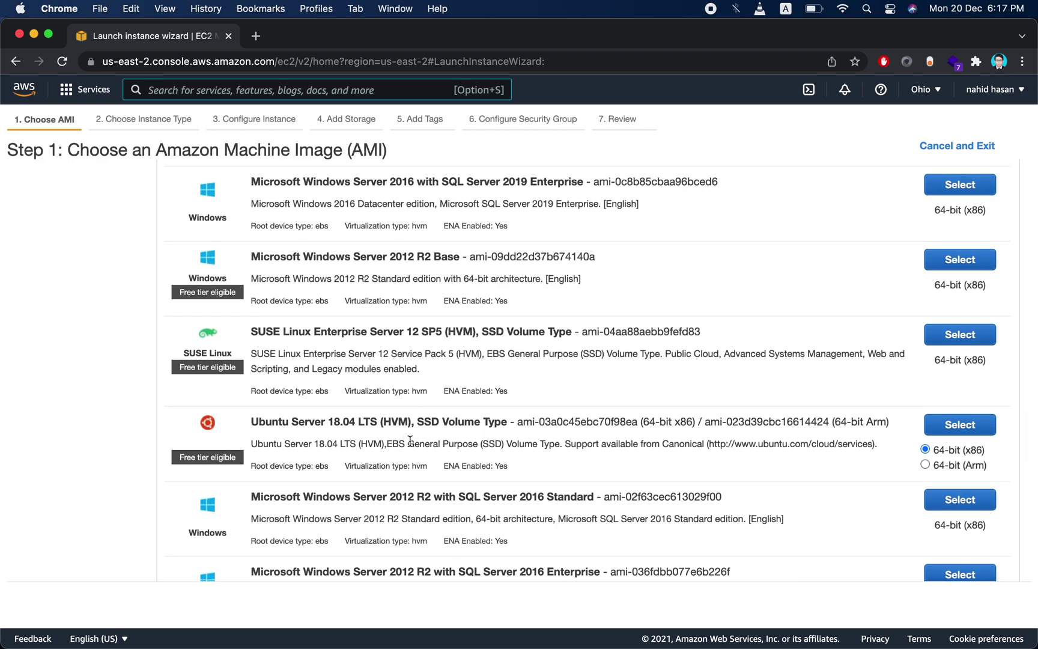
pyautogui.scroll(1, 548, 458)
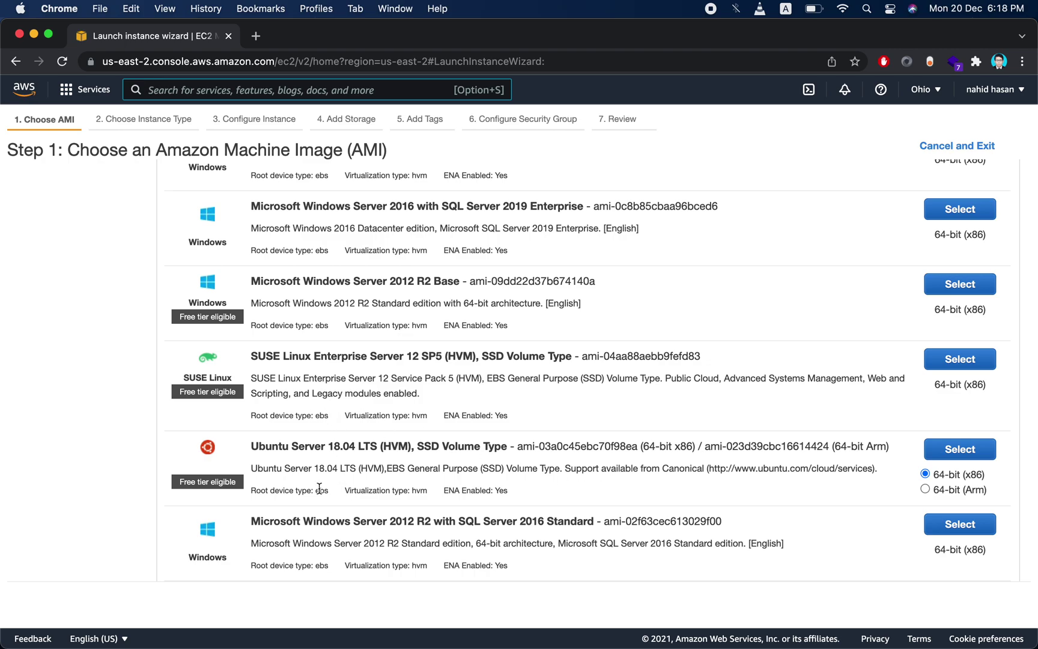
# - Compare the Ubuntu Server 18.04 LTS and Ubuntu Server 20.04 LTS entries, and return to the start of the AMI list
pyautogui.scroll(10, 421, 455)
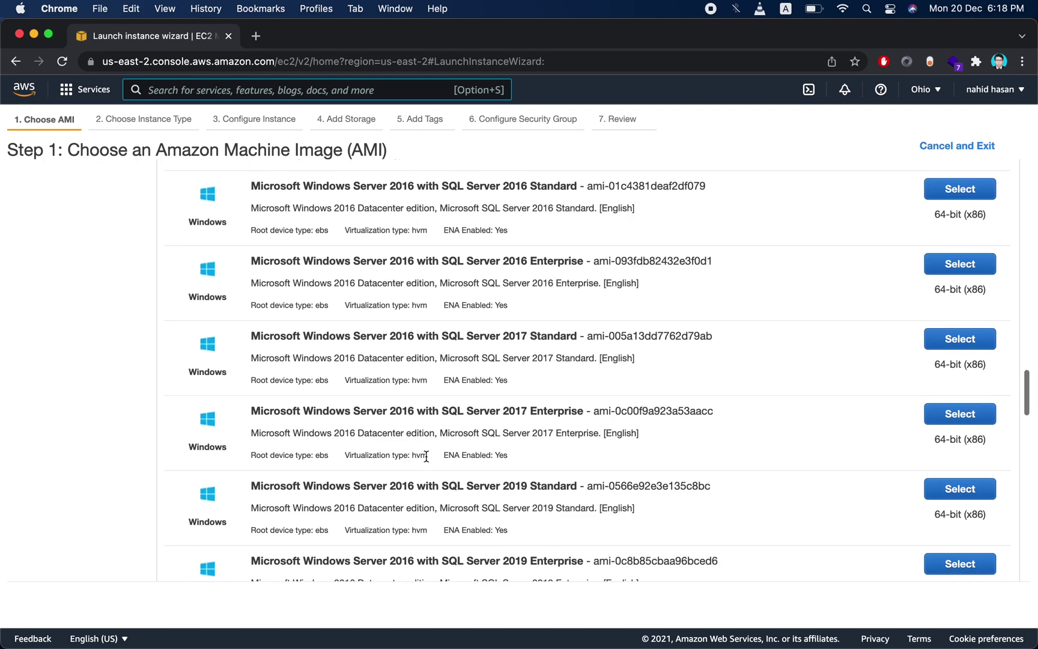
pyautogui.scroll(10, 426, 456)
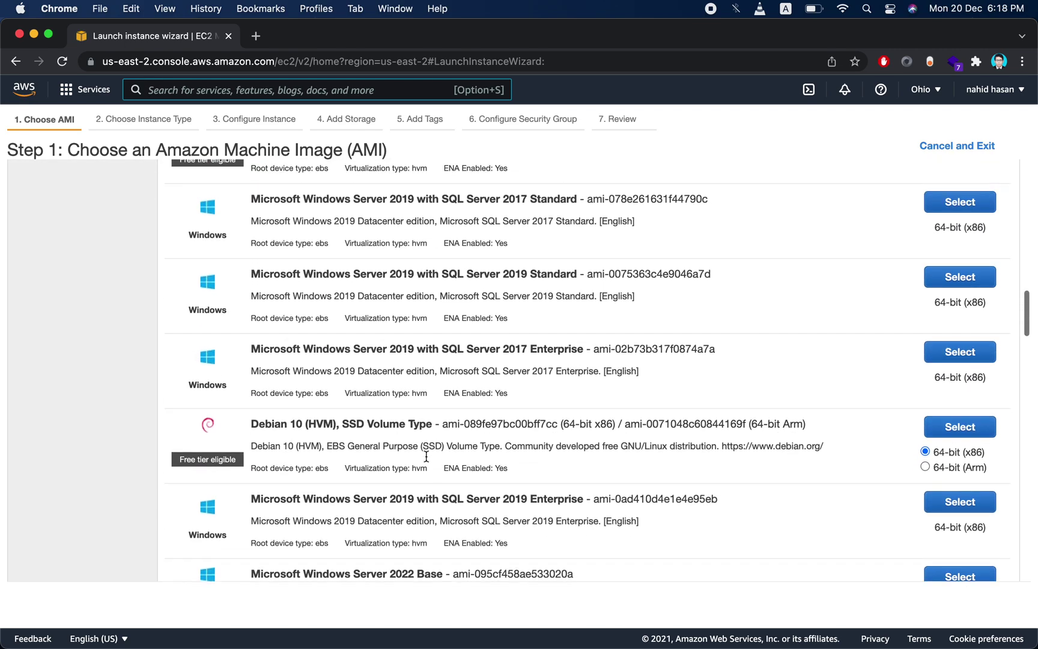
pyautogui.scroll(5, 426, 456)
pyautogui.scroll(-3, 426, 455)
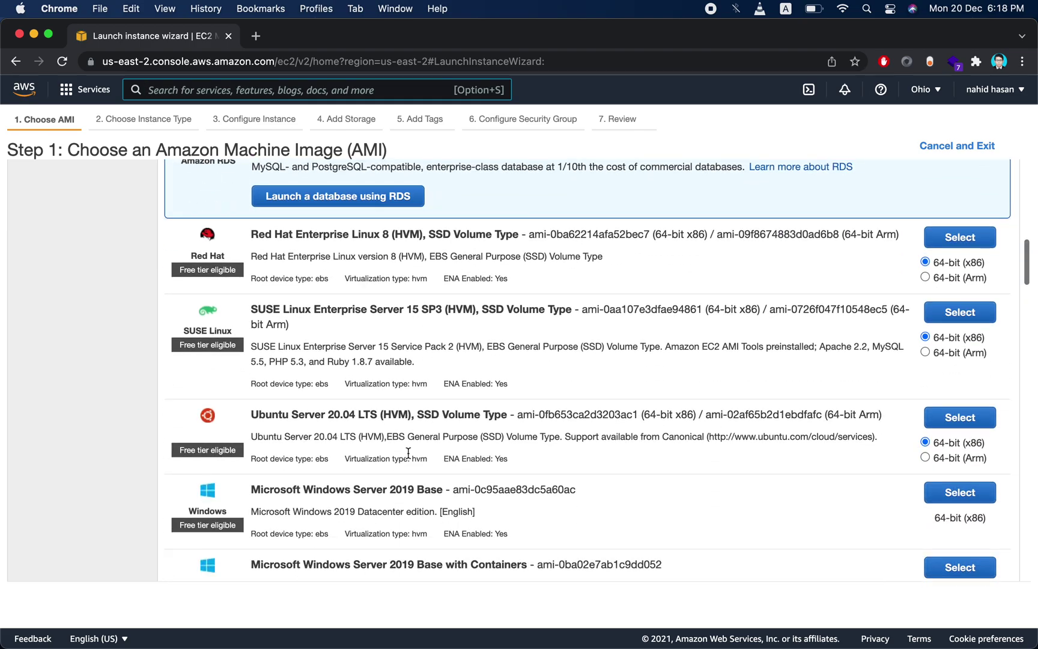
pyautogui.scroll(-15, 340, 431)
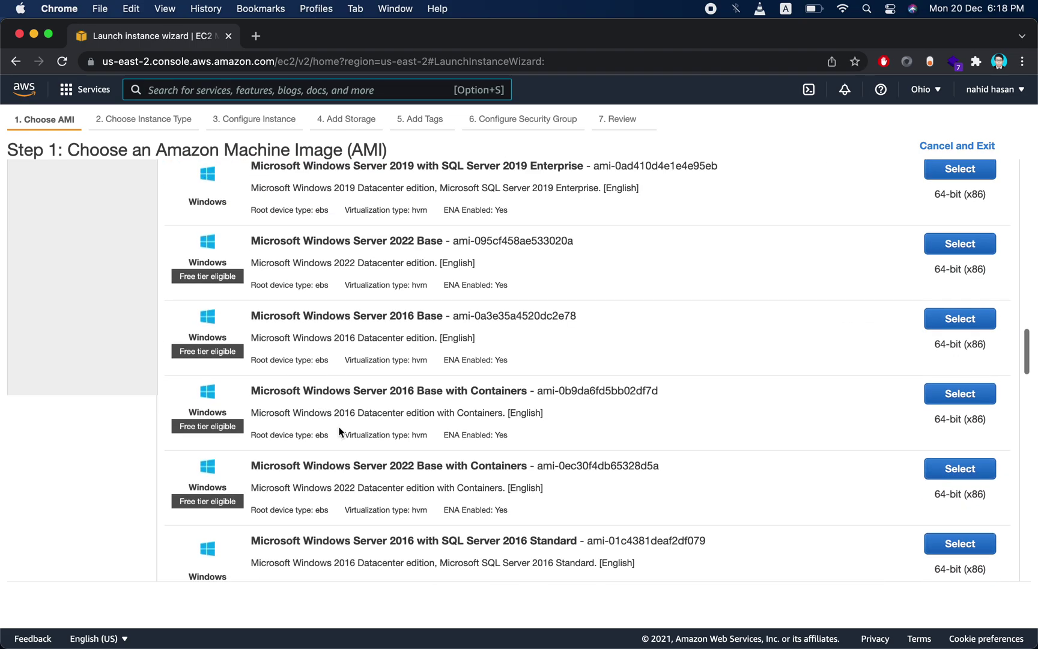
pyautogui.scroll(-2, 339, 427)
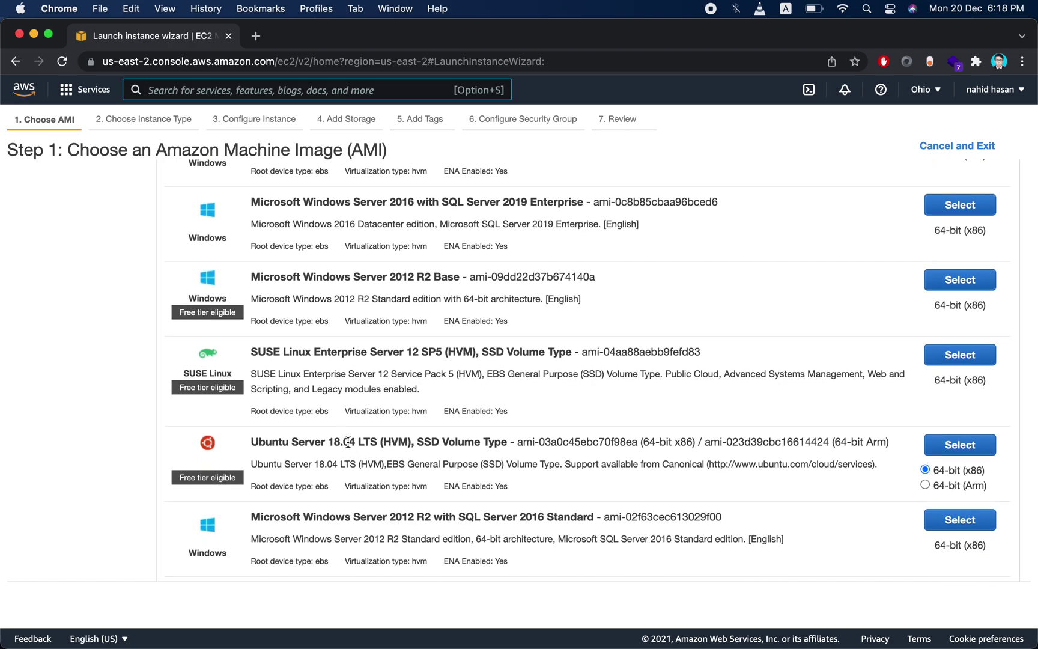
pyautogui.scroll(10, 348, 447)
pyautogui.scroll(10, 348, 447)
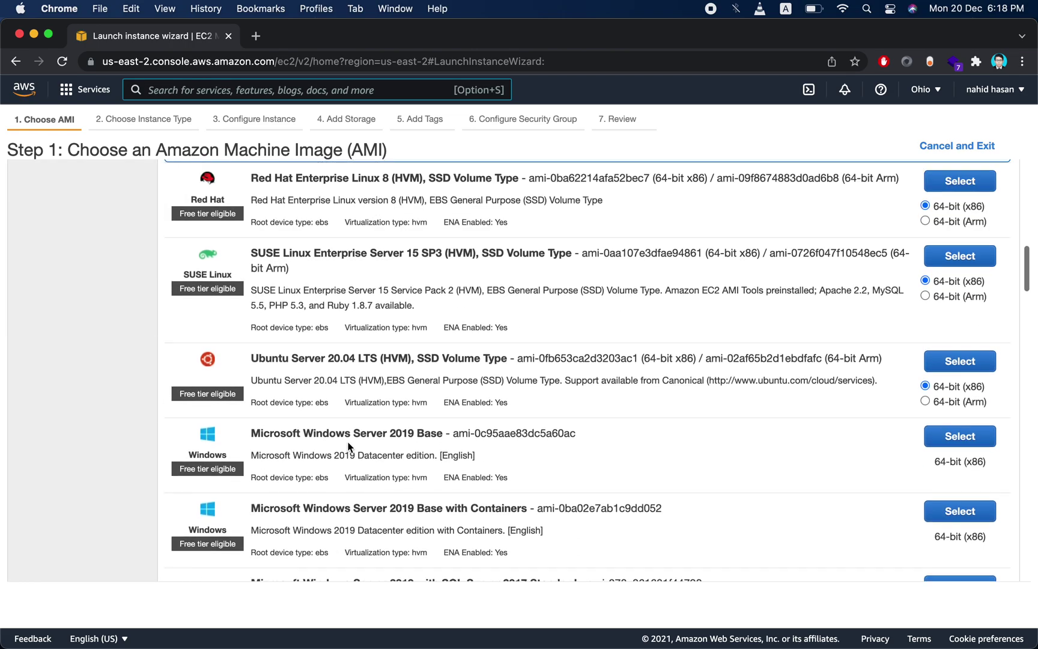
pyautogui.scroll(2, 348, 442)
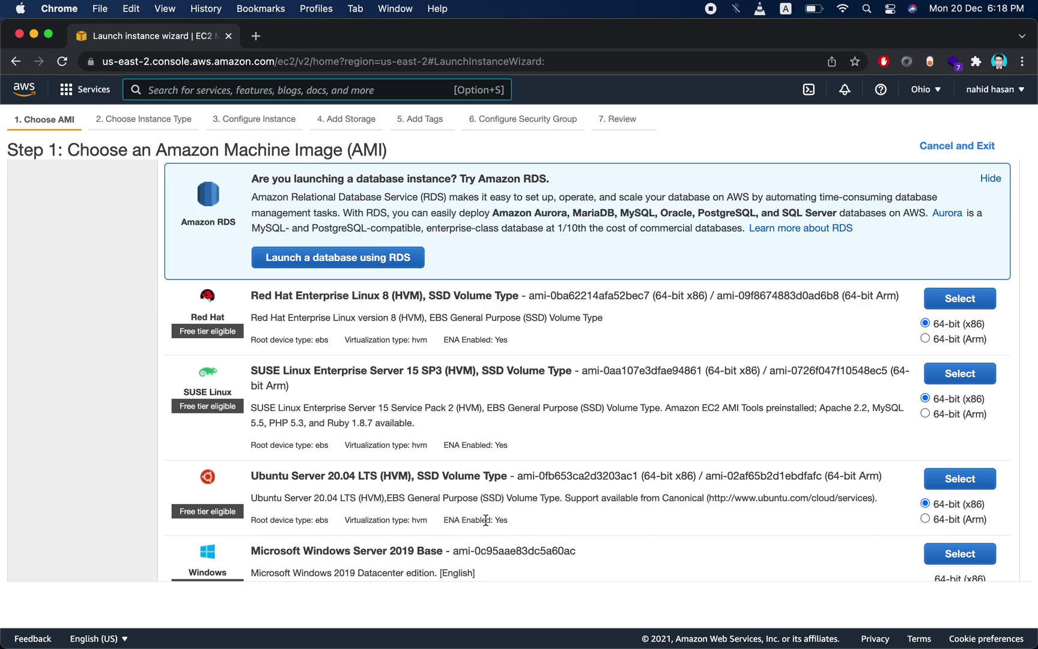
pyautogui.scroll(15, 427, 502)
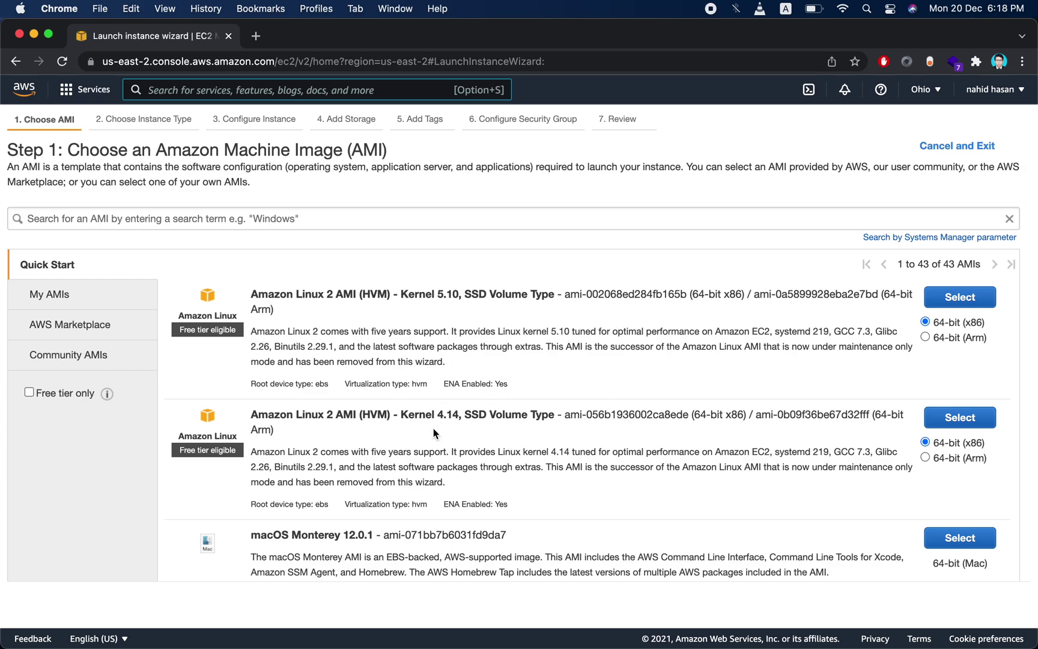
# - Review the macOS, Red Hat, SUSE, Ubuntu 20.04 and Windows Server 2019 images and go back to the first Amazon Linux 2 entry
pyautogui.scroll(-2, 391, 357)
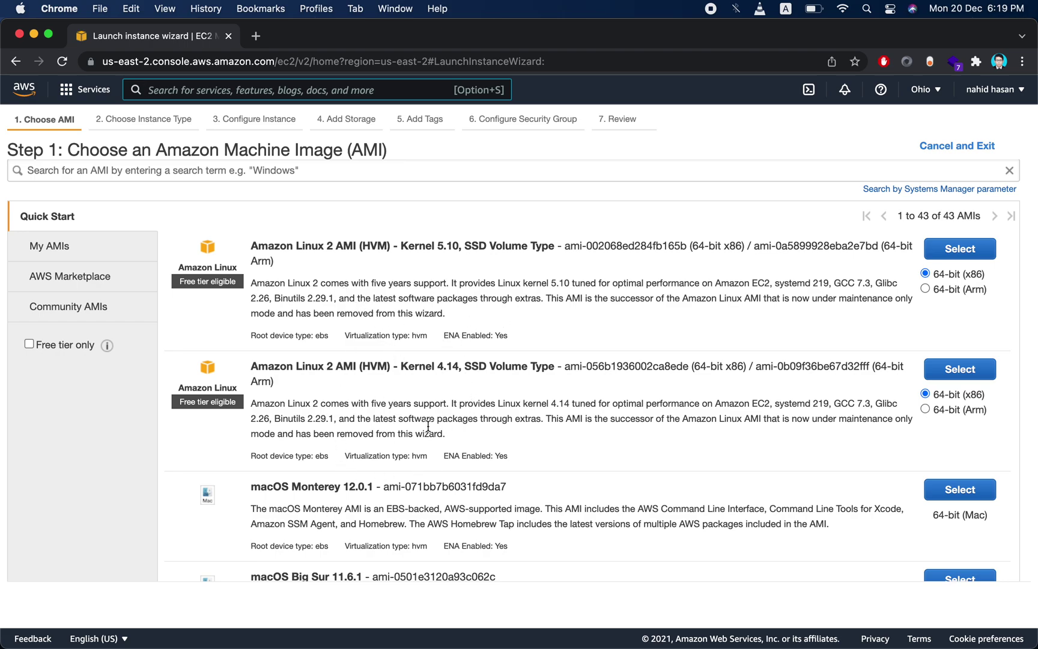
pyautogui.scroll(-5, 442, 435)
pyautogui.scroll(-8, 442, 436)
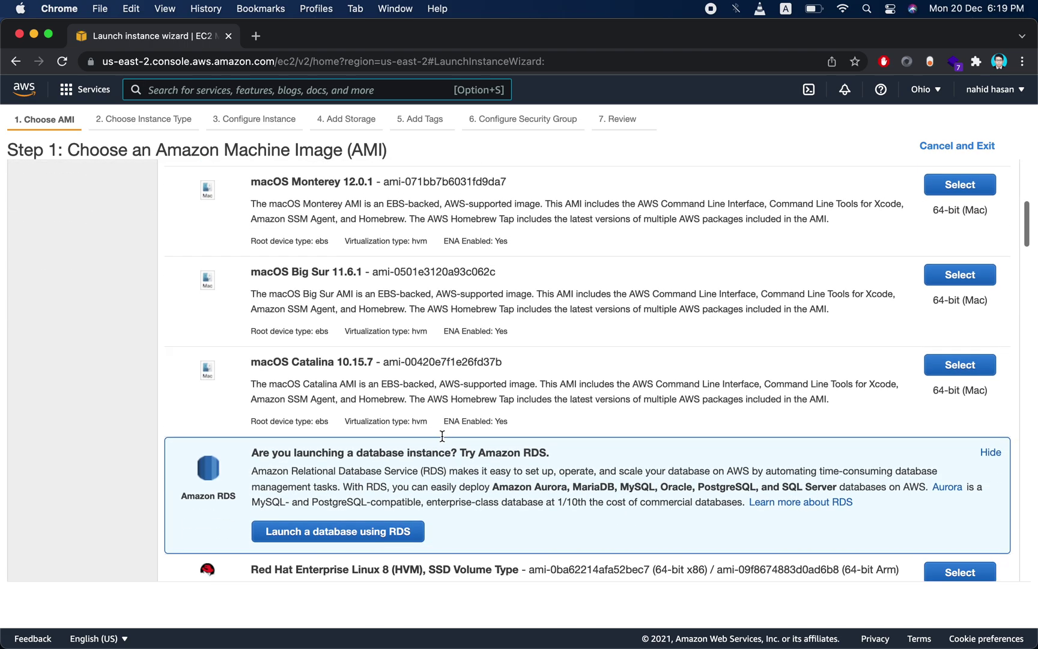
pyautogui.scroll(-3, 440, 436)
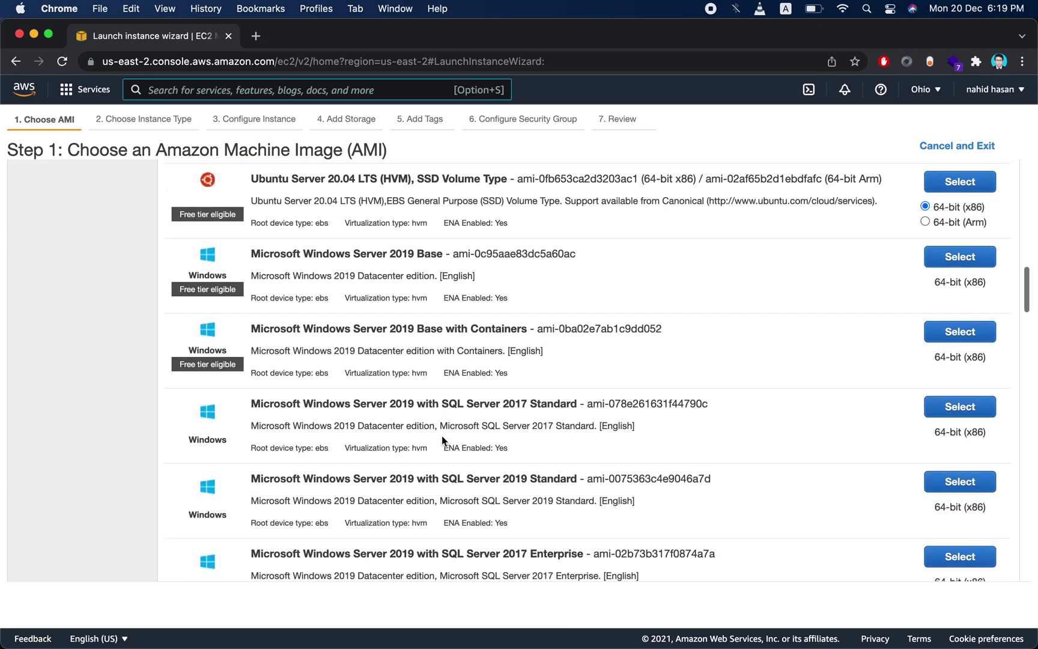
pyautogui.scroll(4, 441, 435)
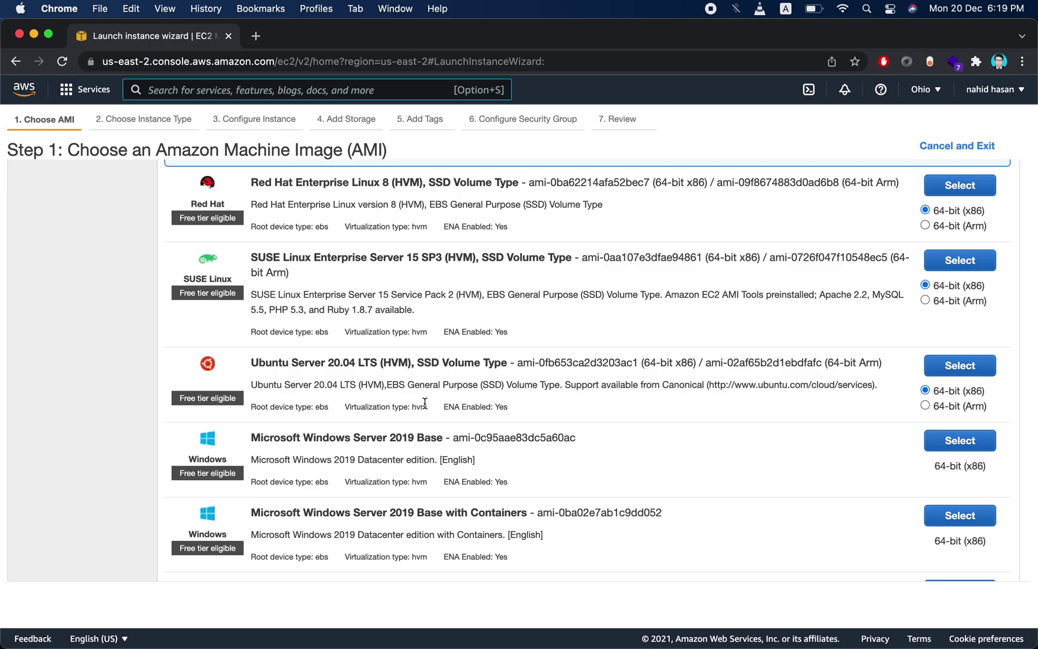
pyautogui.scroll(-3, 424, 403)
pyautogui.scroll(10, 424, 402)
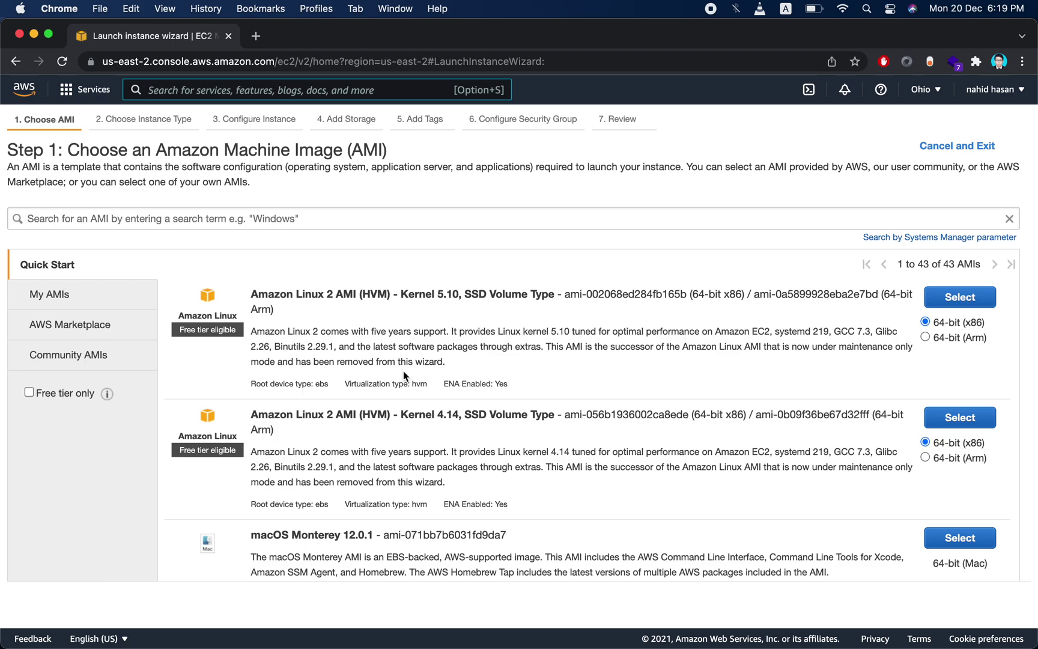
# - Select the 64-bit (x86) Ubuntu Server 20.04 LTS (HVM), SSD Volume Type image for the instance
pyautogui.scroll(-10, 522, 451)
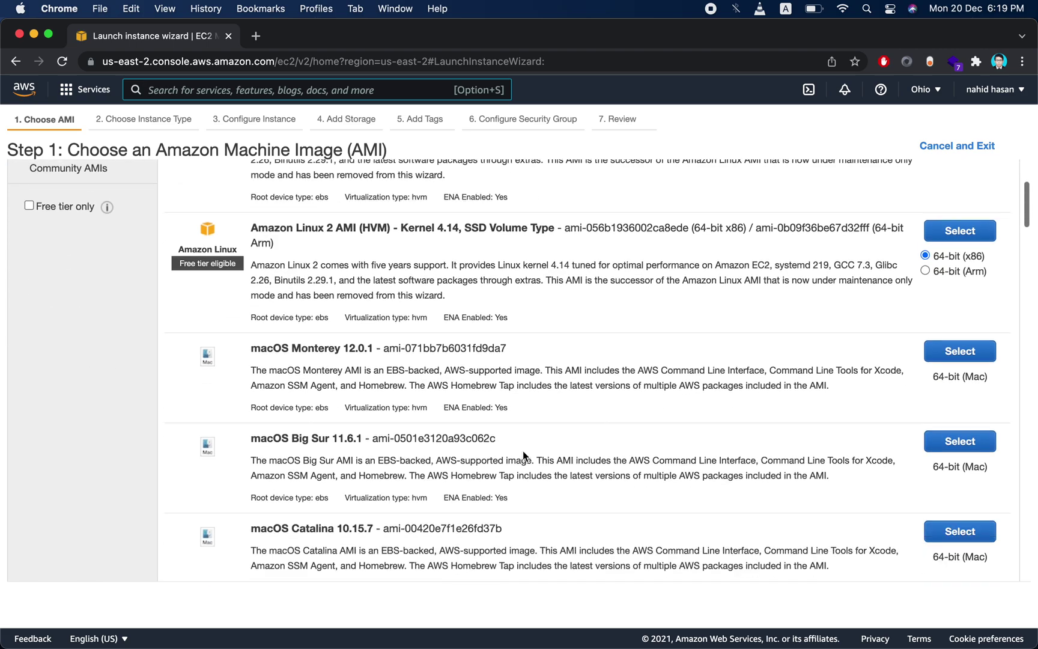
pyautogui.scroll(-6, 523, 452)
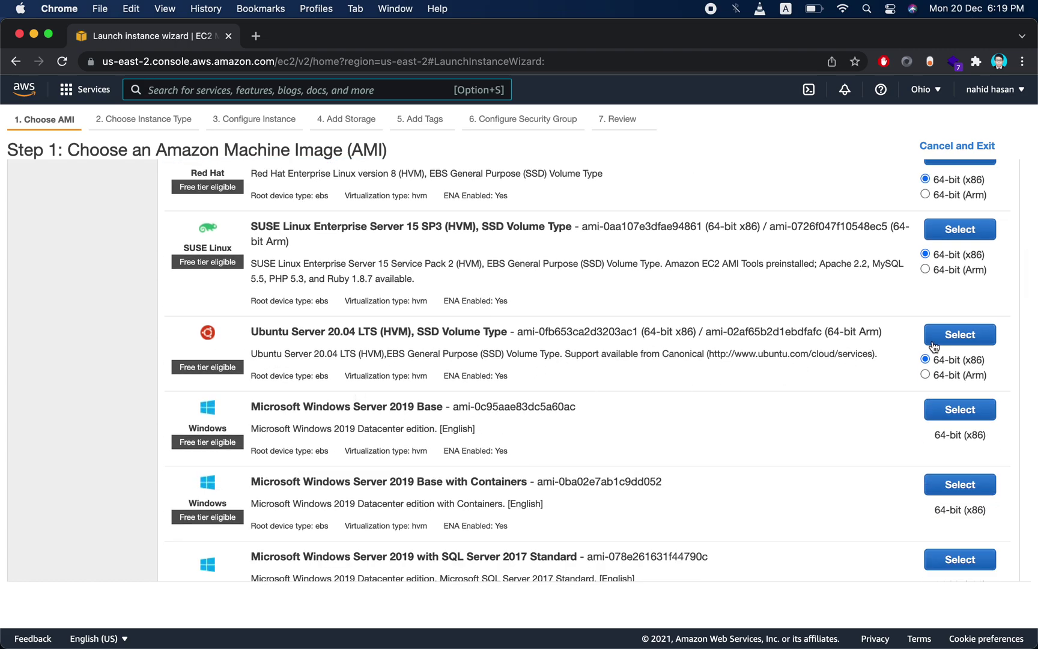
pyautogui.click(959, 338)
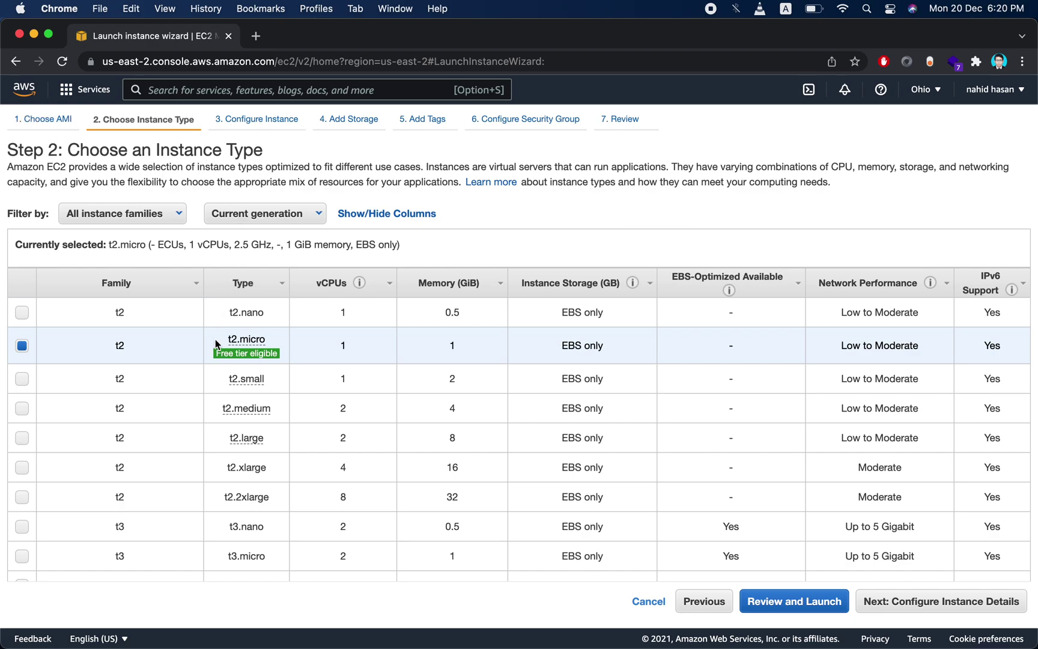
# - Examine the instance type table from the free-tier t2.micro through the c5, c6, d, g, h1 and i3 families, and return to its start
pyautogui.moveTo(217, 352)
pyautogui.scroll(-10, 600, 429)
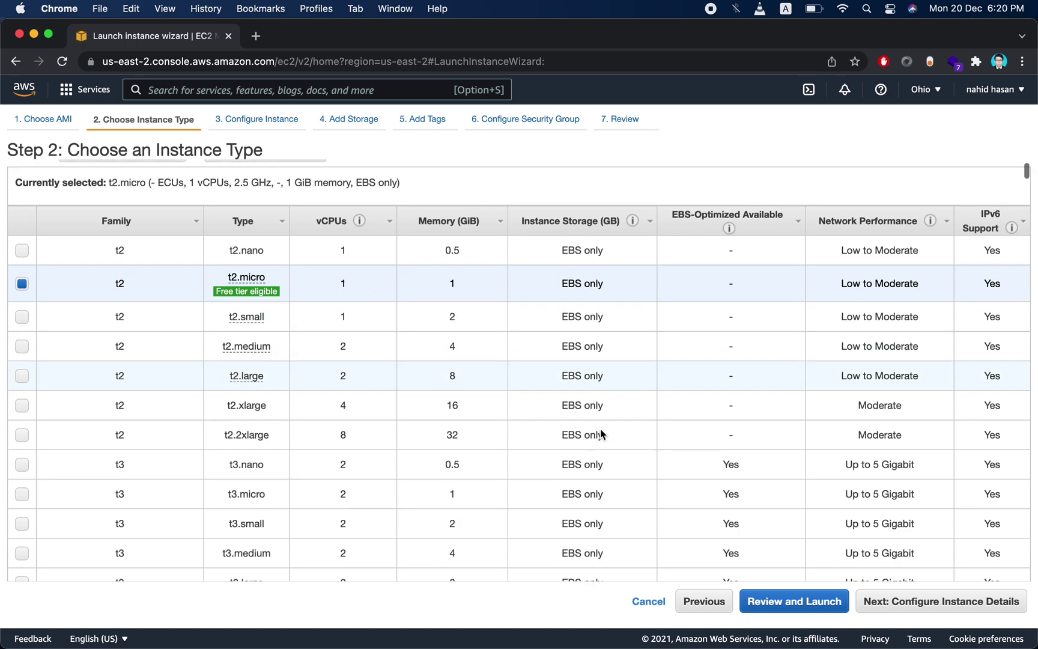
pyautogui.scroll(-20, 600, 428)
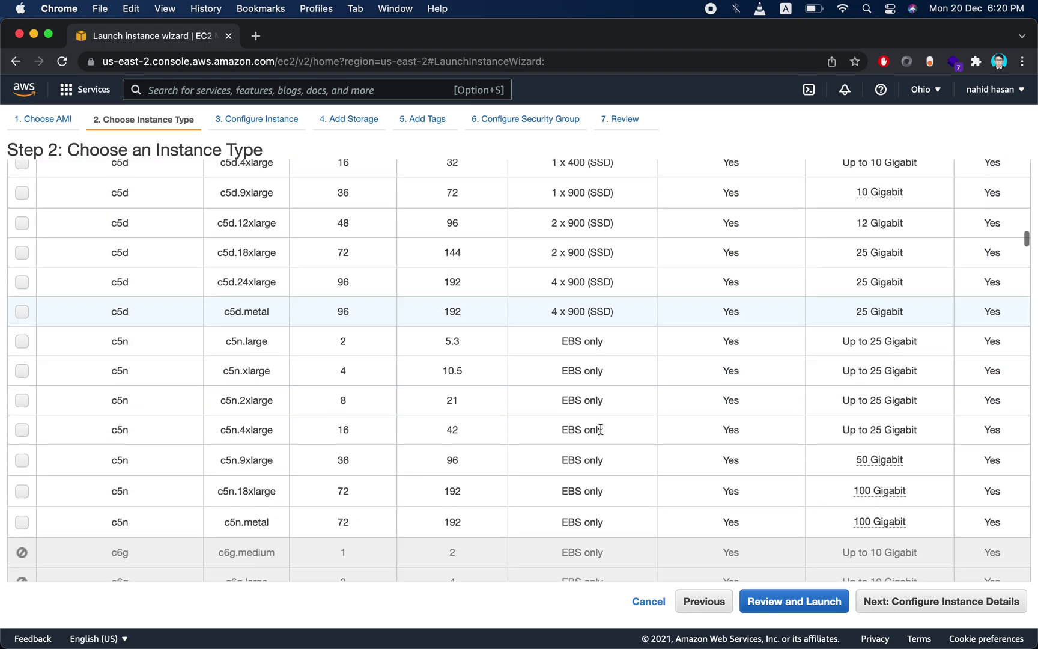
pyautogui.scroll(5, 600, 428)
pyautogui.scroll(5, 521, 352)
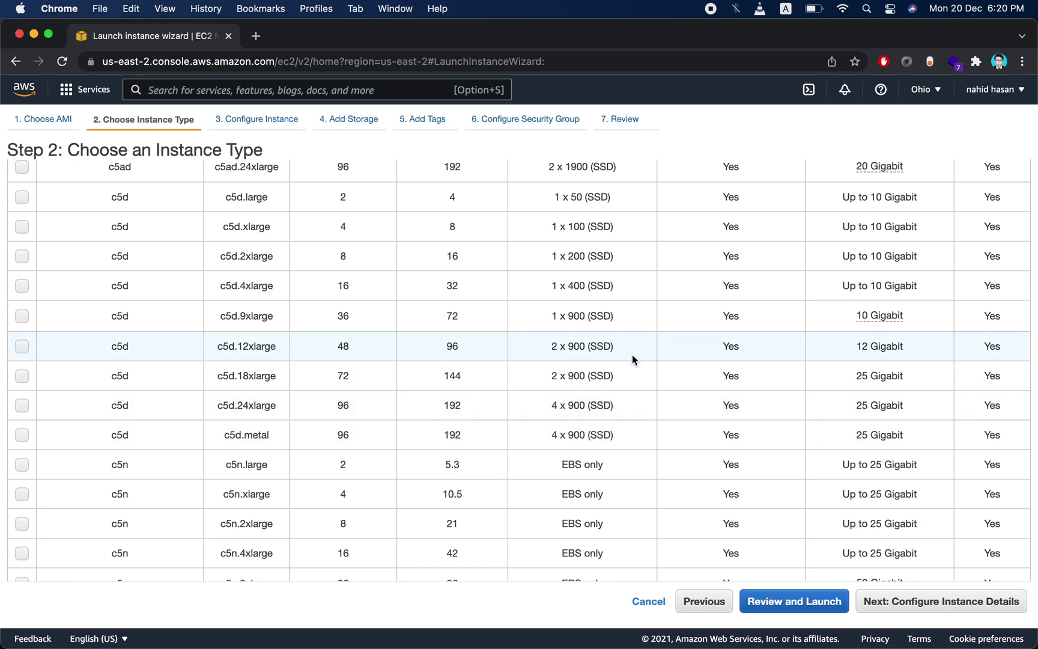
pyautogui.scroll(-15, 613, 375)
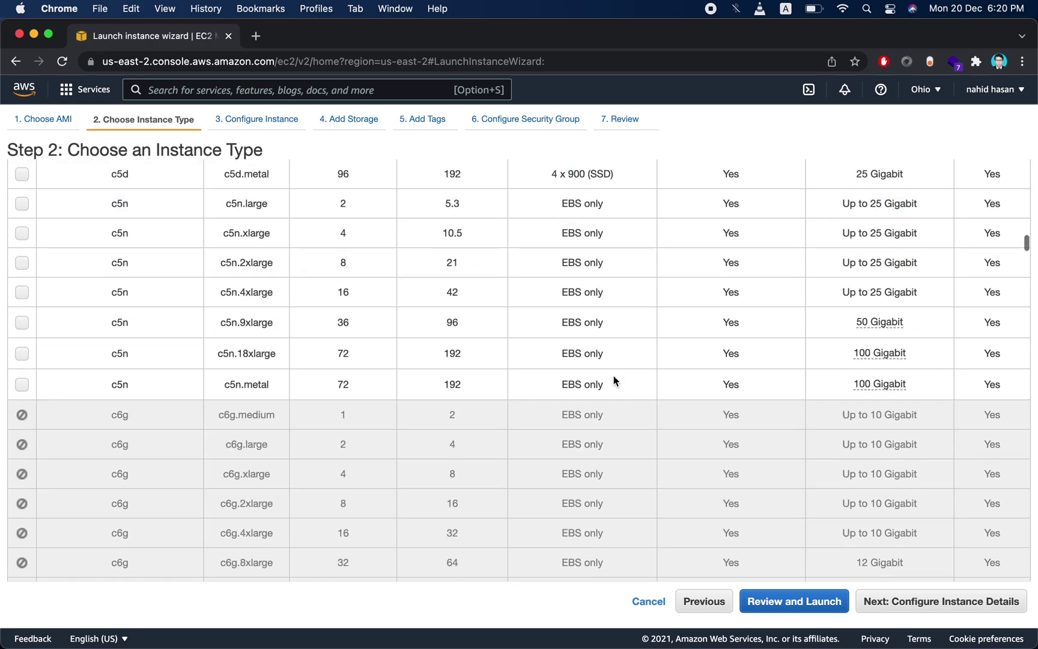
pyautogui.scroll(-15, 613, 376)
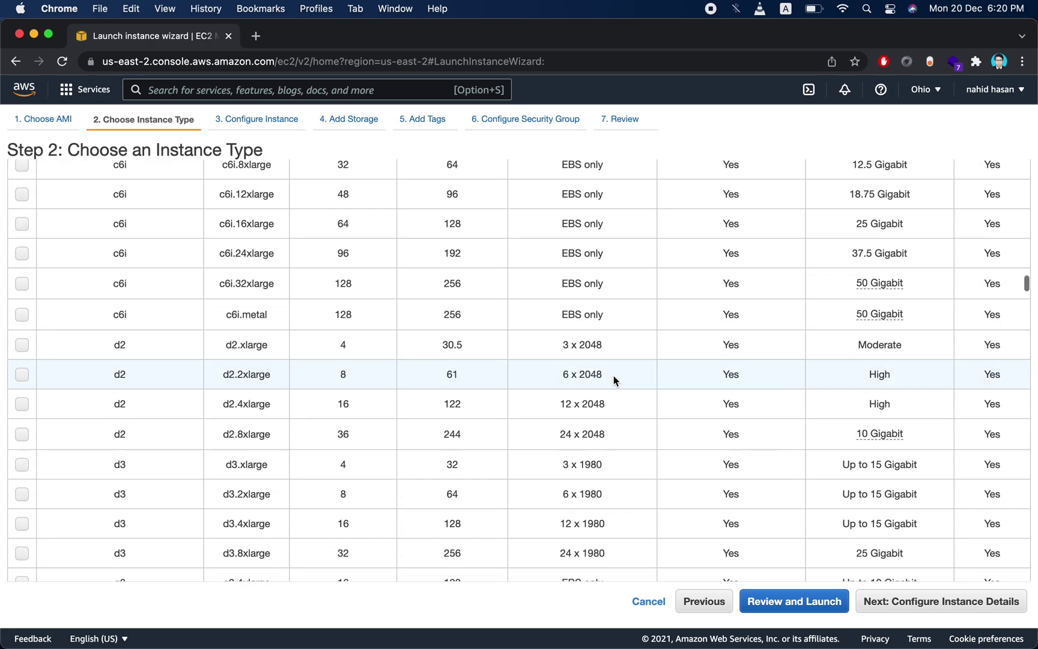
pyautogui.scroll(-15, 614, 381)
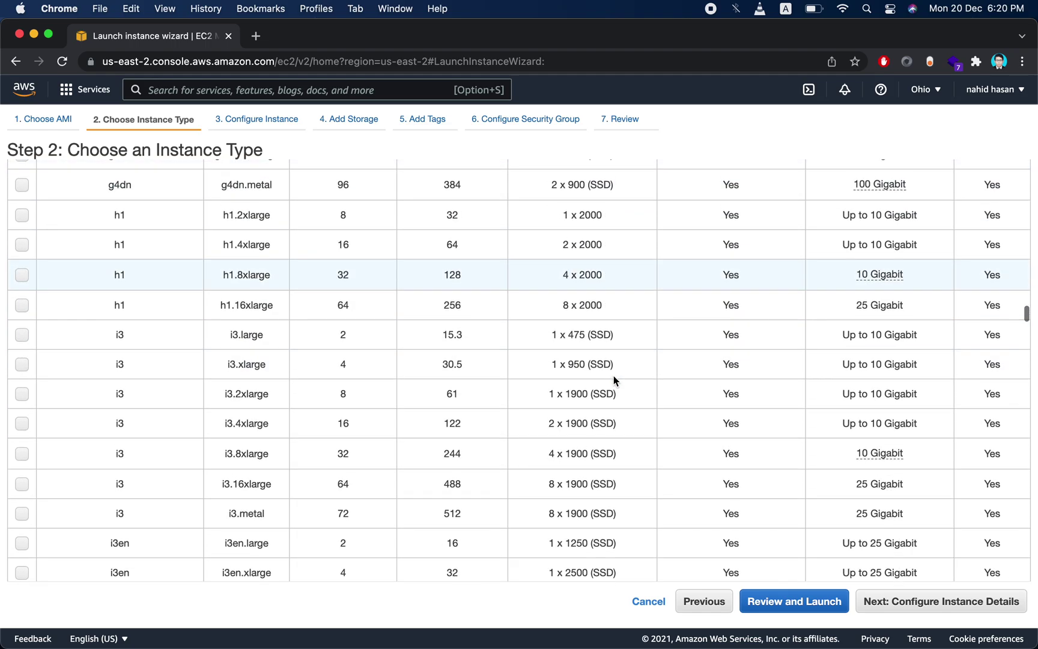
pyautogui.scroll(20, 613, 380)
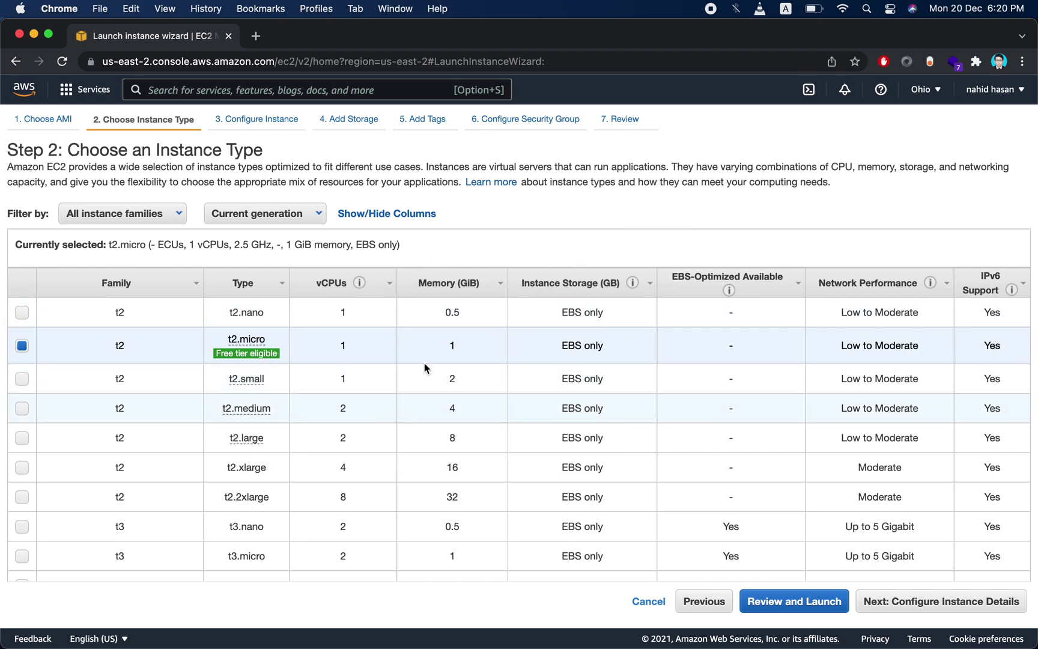
# - Find the t4g.micro instance type in the table and read its Free Trial available note
pyautogui.scroll(-15, 394, 381)
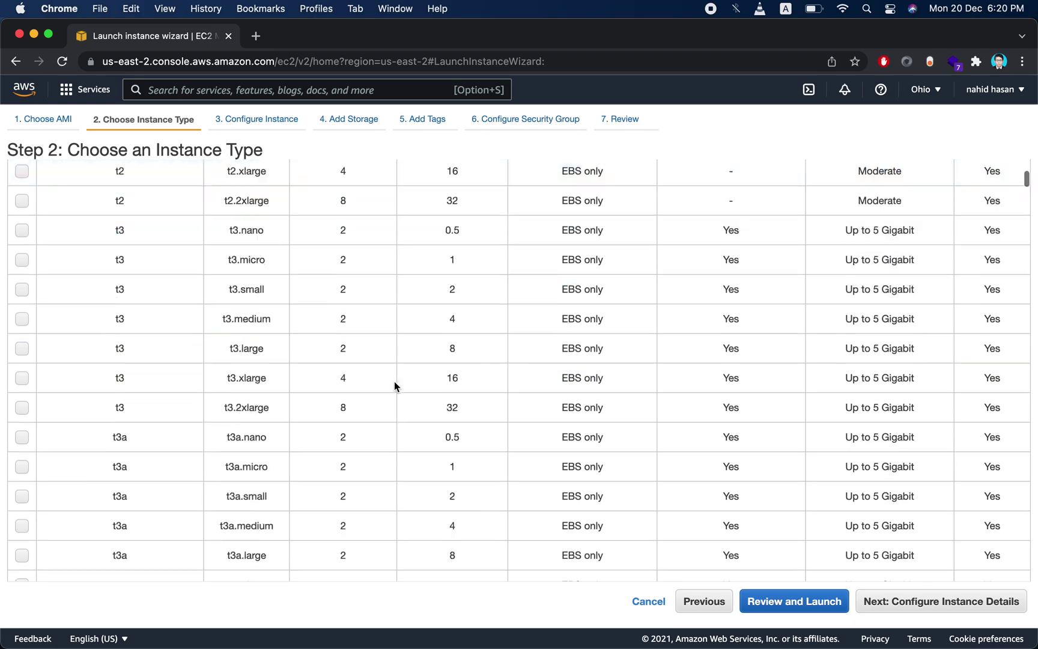
pyautogui.scroll(7, 394, 380)
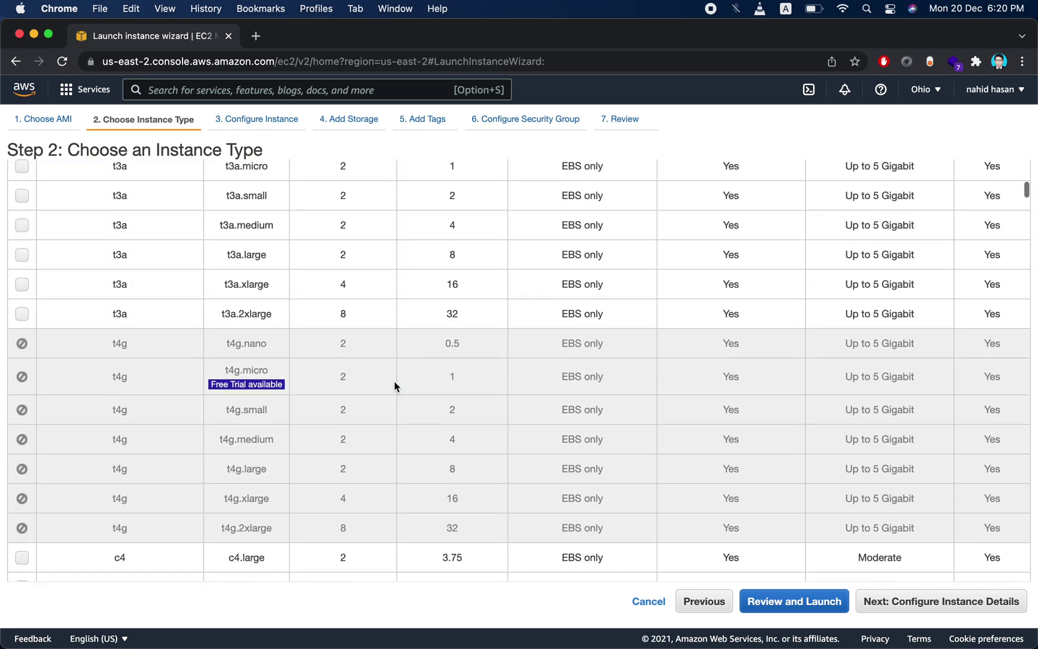
pyautogui.moveTo(240, 380)
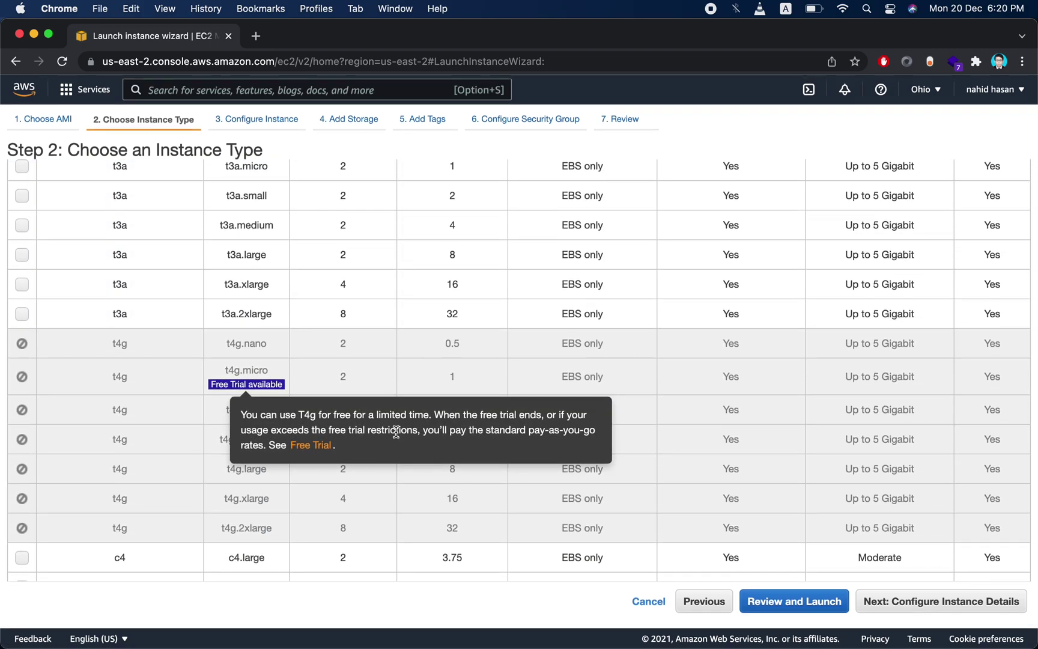
# - Examine the rest of the instance type table down to the z1d family and return to its start
pyautogui.scroll(-10, 378, 276)
pyautogui.scroll(-20, 362, 444)
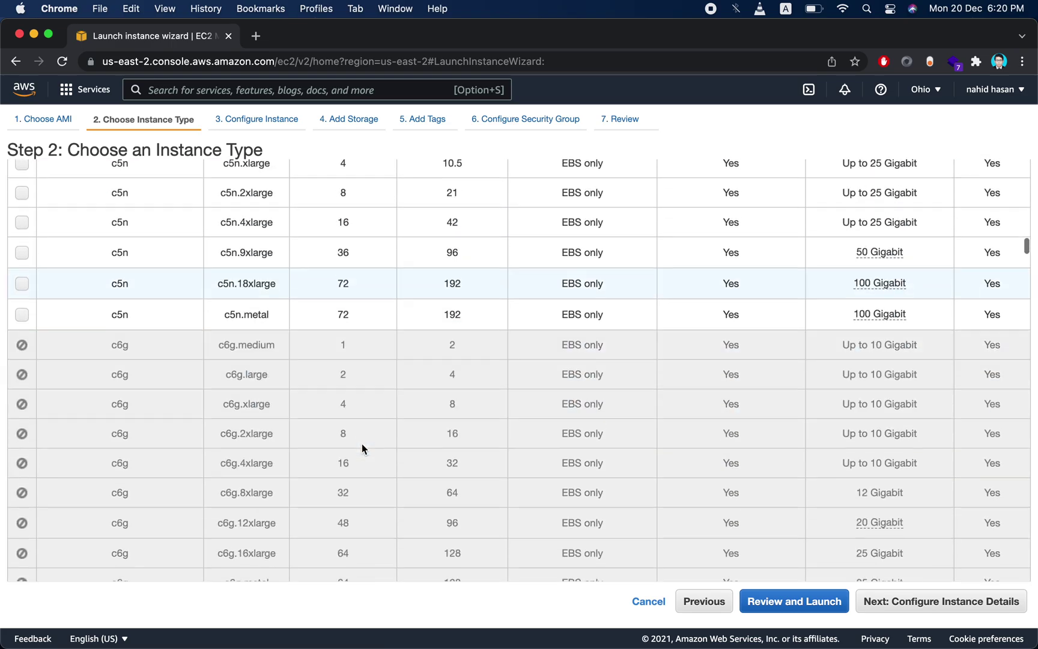
pyautogui.scroll(-20, 362, 447)
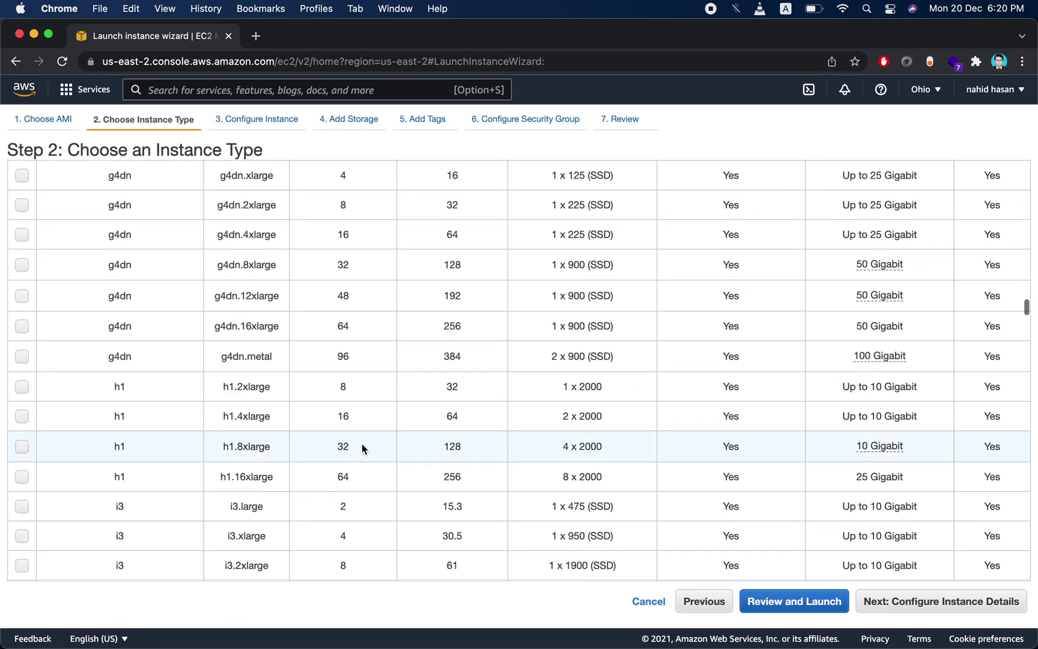
pyautogui.scroll(-20, 362, 448)
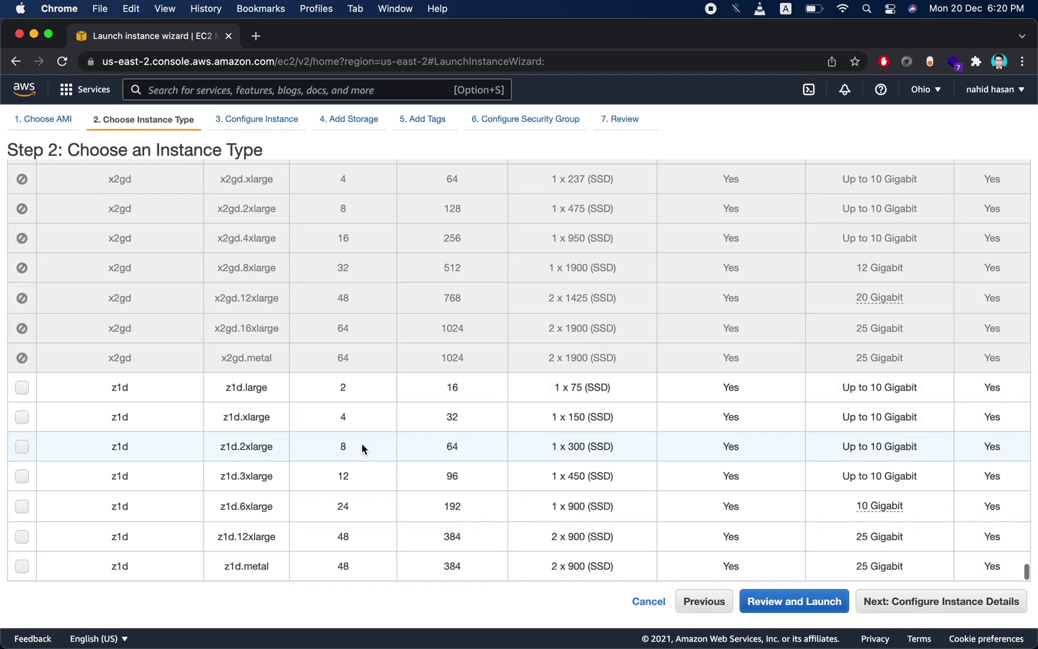
pyautogui.scroll(20, 362, 448)
pyautogui.scroll(20, 361, 443)
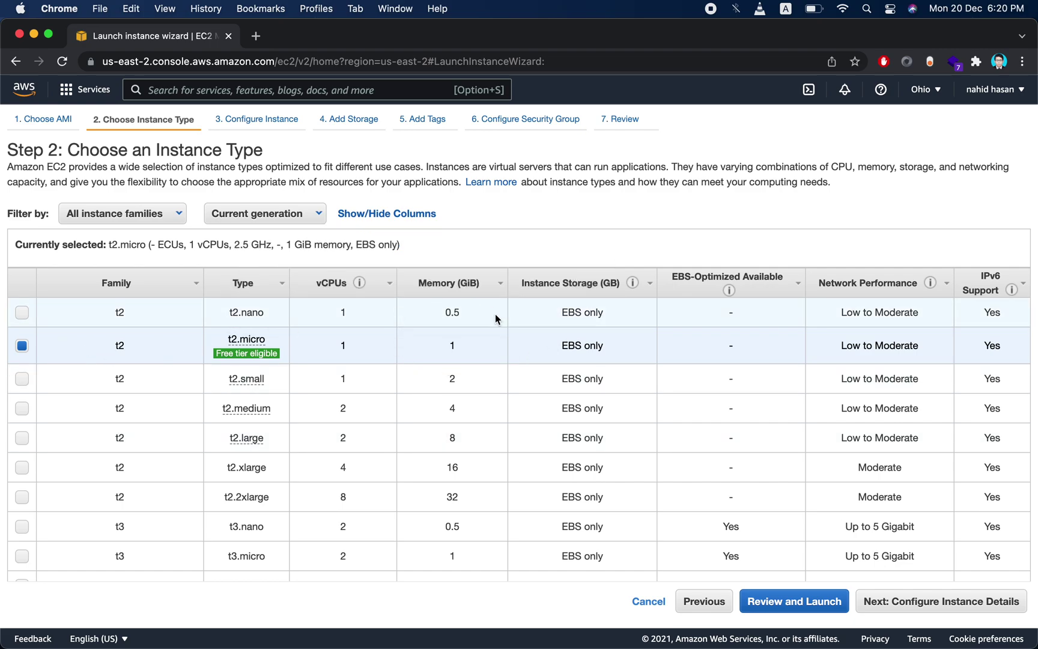
# - Proceed to the launch review with the t2.micro instance type and check its AMI, instance type and security group sections
pyautogui.click(811, 609)
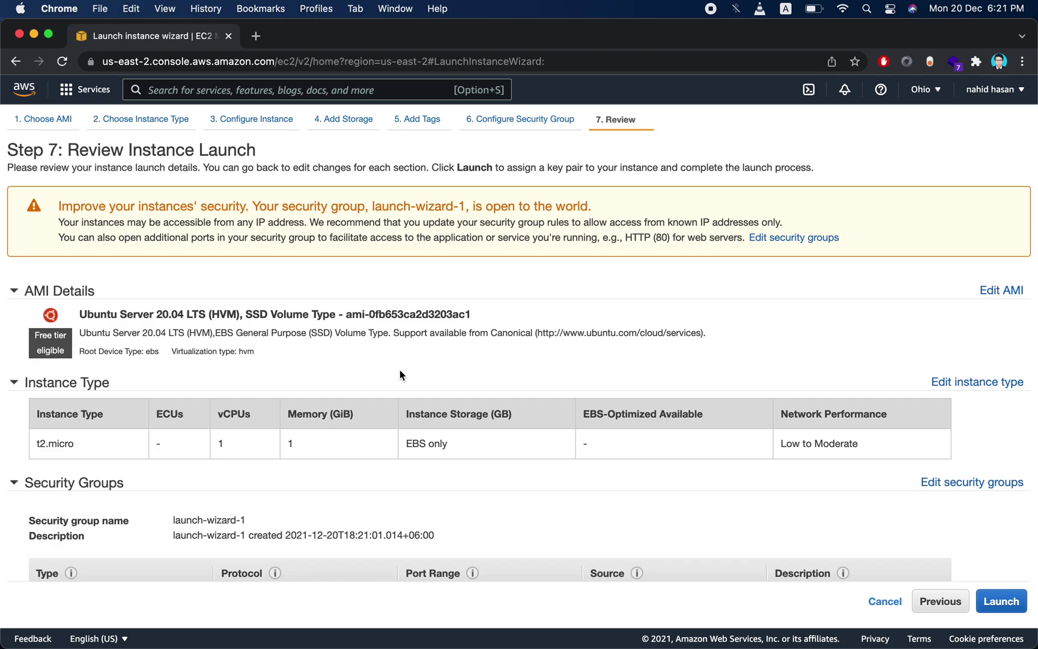
pyautogui.scroll(-1, 400, 370)
pyautogui.scroll(-1, 483, 470)
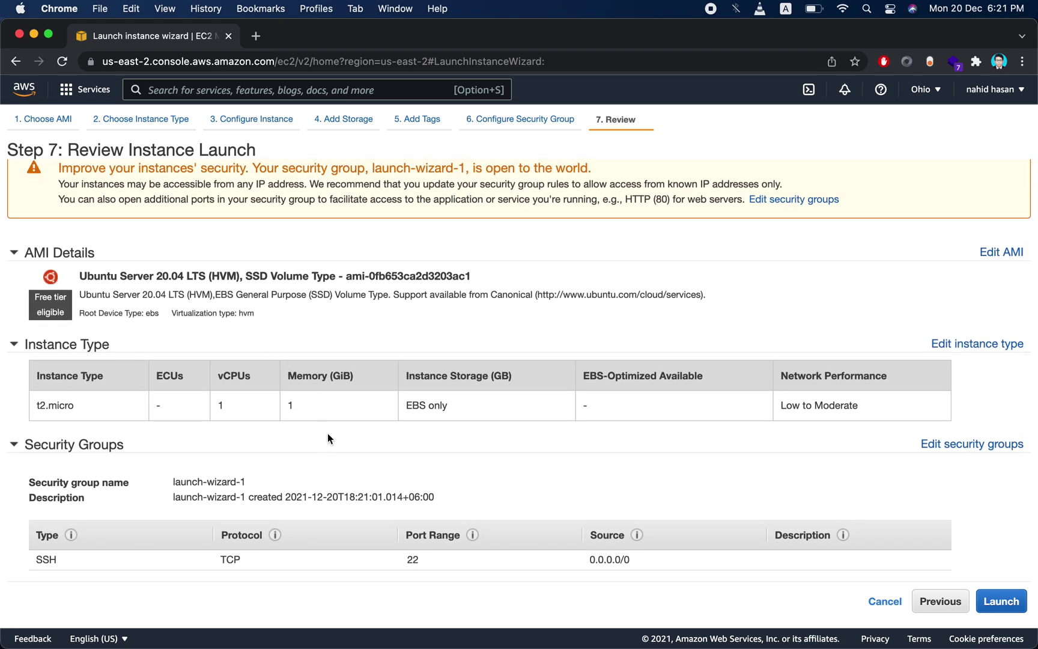
pyautogui.scroll(-3, 348, 441)
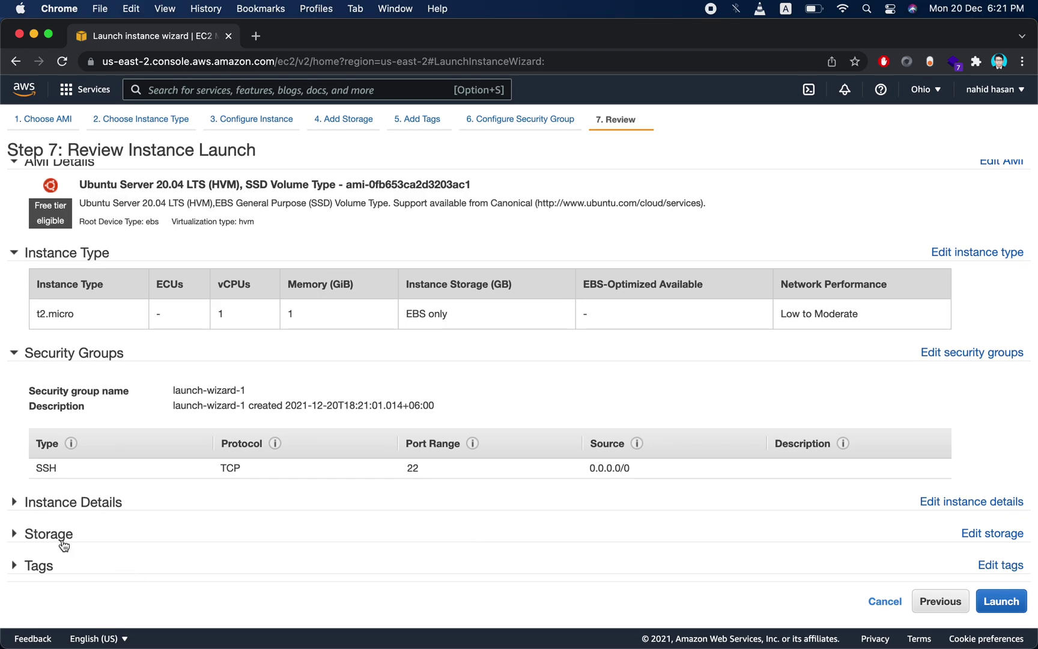
# - Expand the instance details in the launch review and read them, including the shutdown and Stop - Hibernate behavior settings
pyautogui.click(95, 510)
pyautogui.scroll(-5, 135, 494)
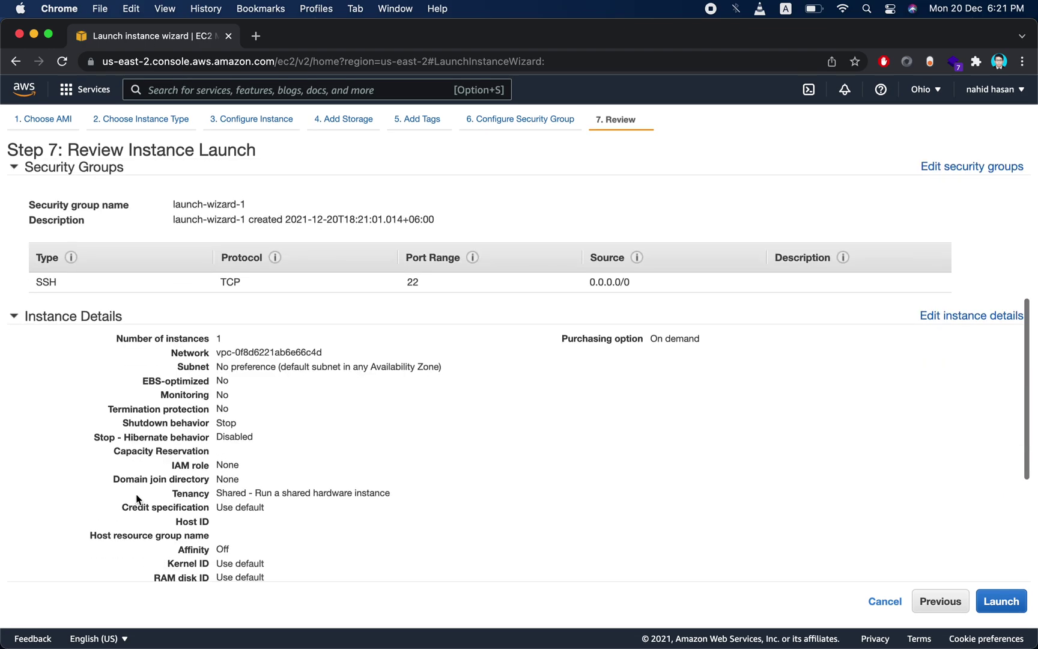
pyautogui.scroll(-1, 259, 460)
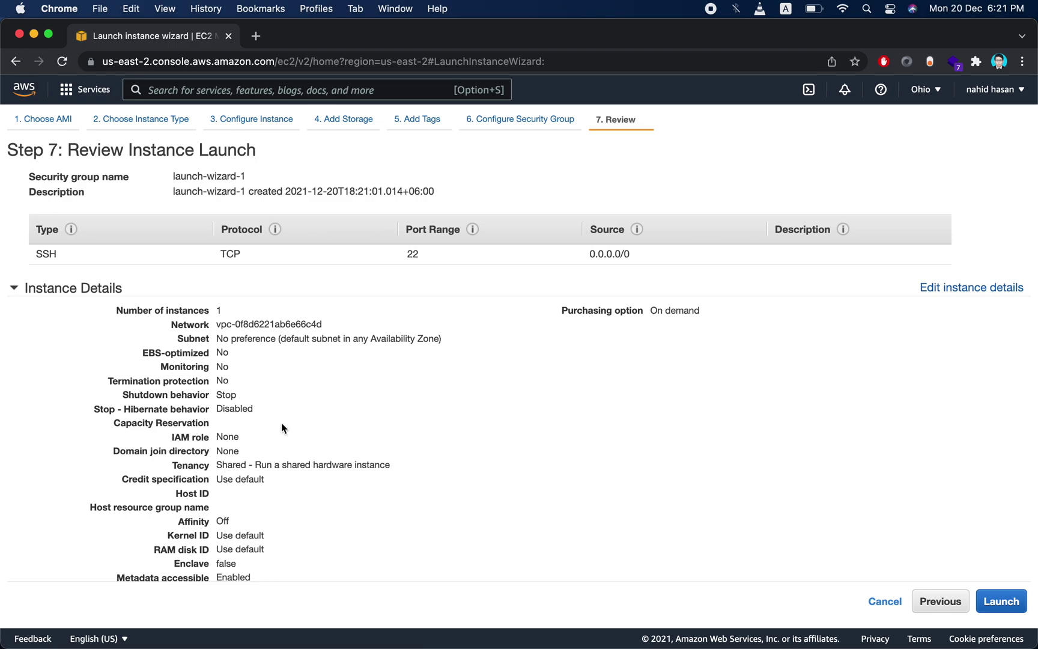
pyautogui.scroll(-2, 281, 422)
pyautogui.scroll(-5, 310, 471)
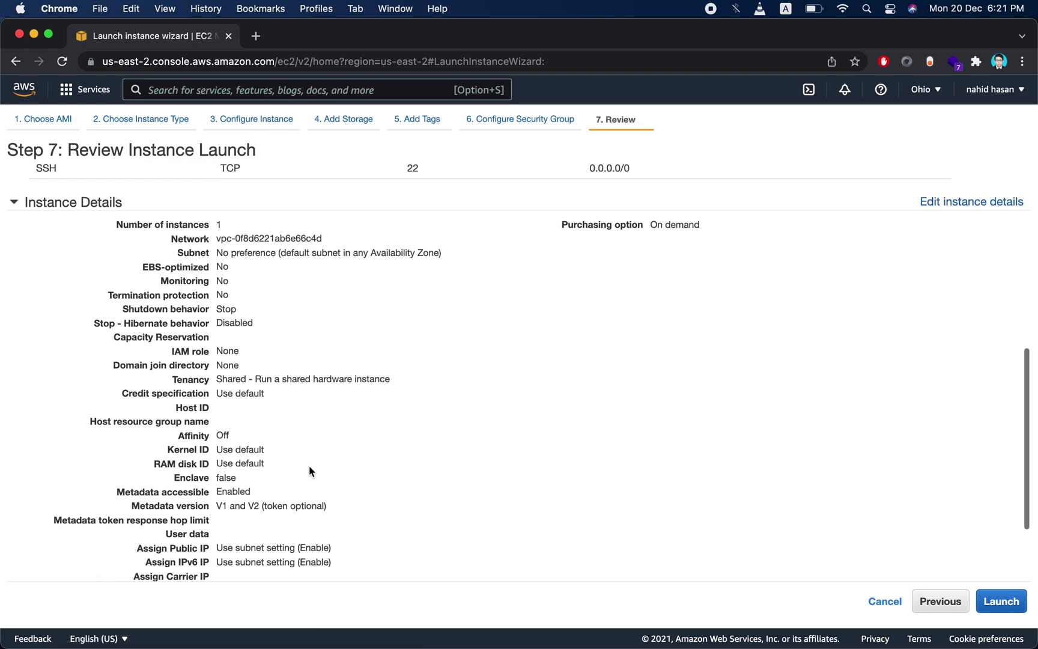
pyautogui.scroll(3, 222, 443)
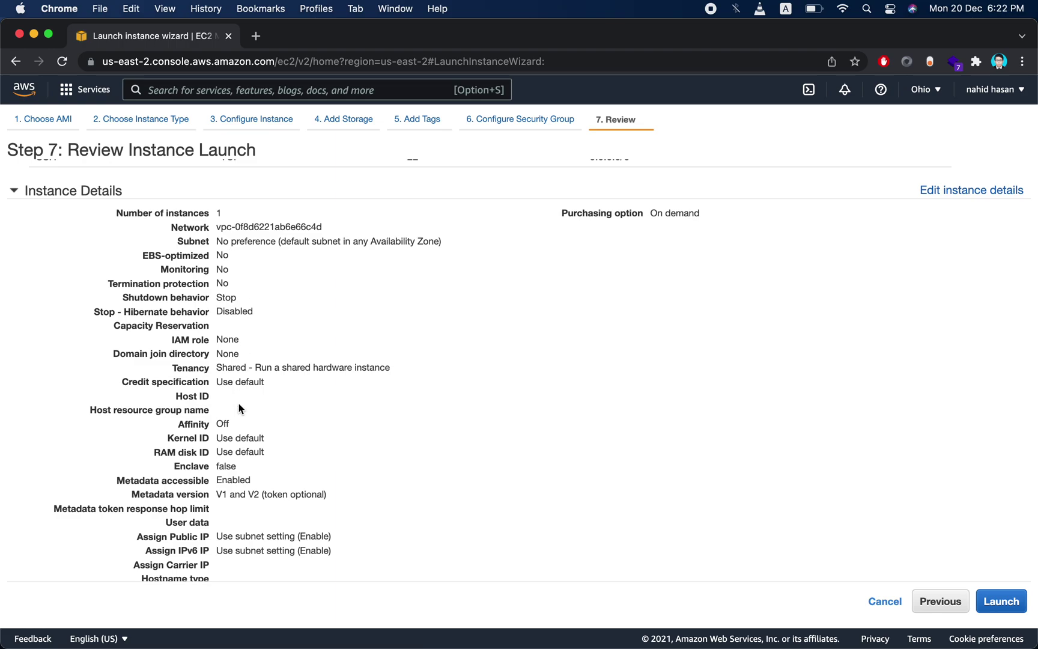
pyautogui.scroll(-1, 286, 443)
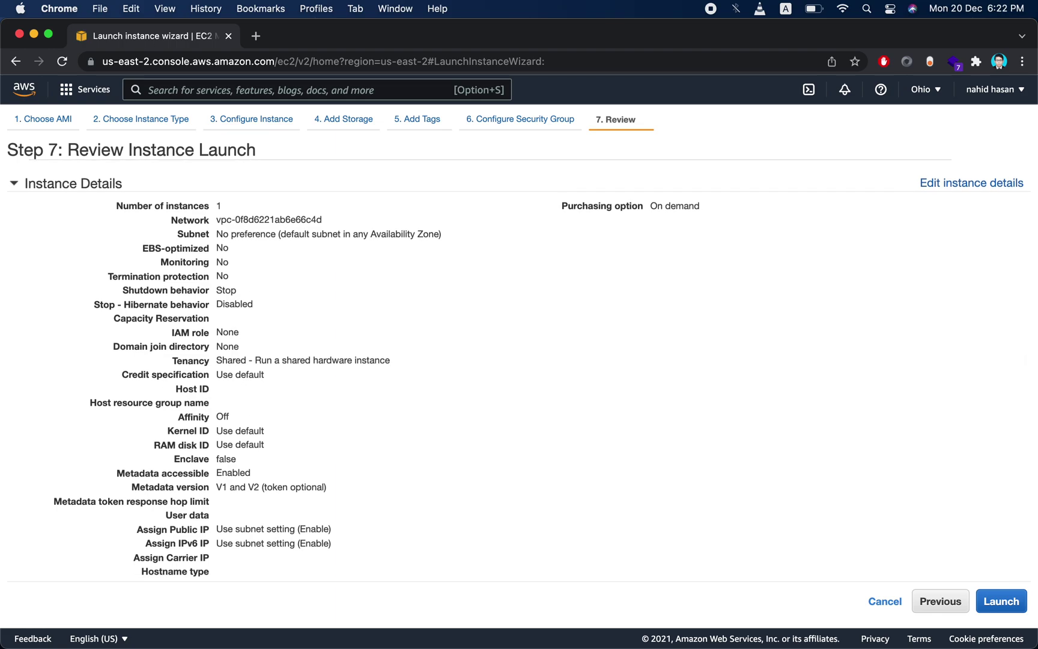
pyautogui.moveTo(129, 289); pyautogui.dragTo(271, 291)
pyautogui.click(279, 292)
pyautogui.moveTo(157, 304); pyautogui.dragTo(322, 302)
pyautogui.click(325, 303)
pyautogui.scroll(-3, 284, 388)
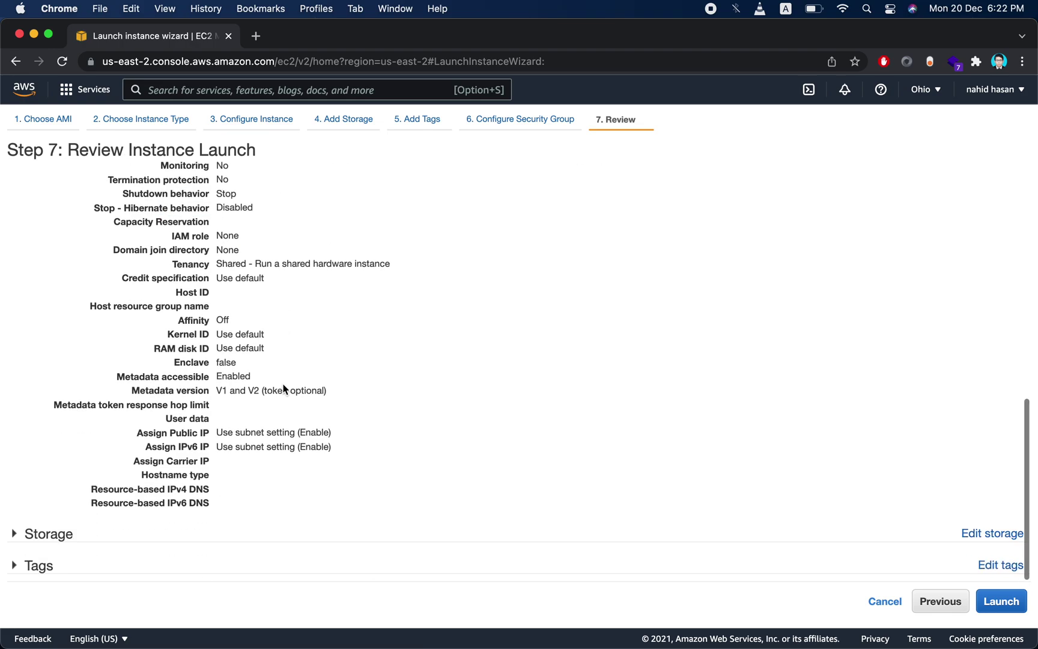
# - Expand the storage section of the launch review, read the root volume's settings and return to the security warning
pyautogui.click(53, 534)
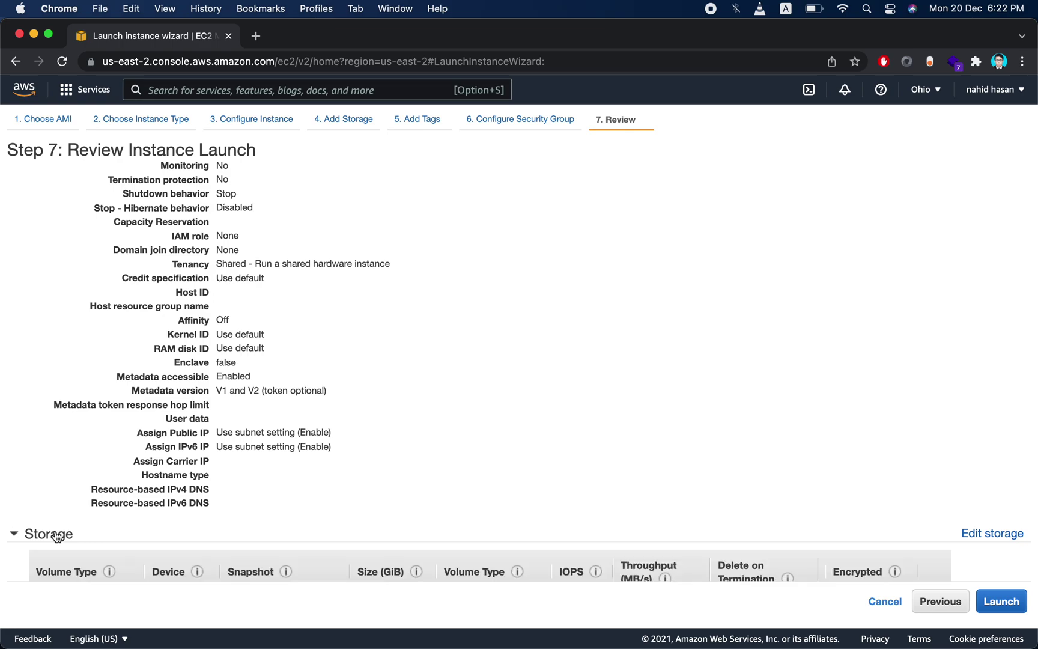
pyautogui.scroll(-2, 57, 535)
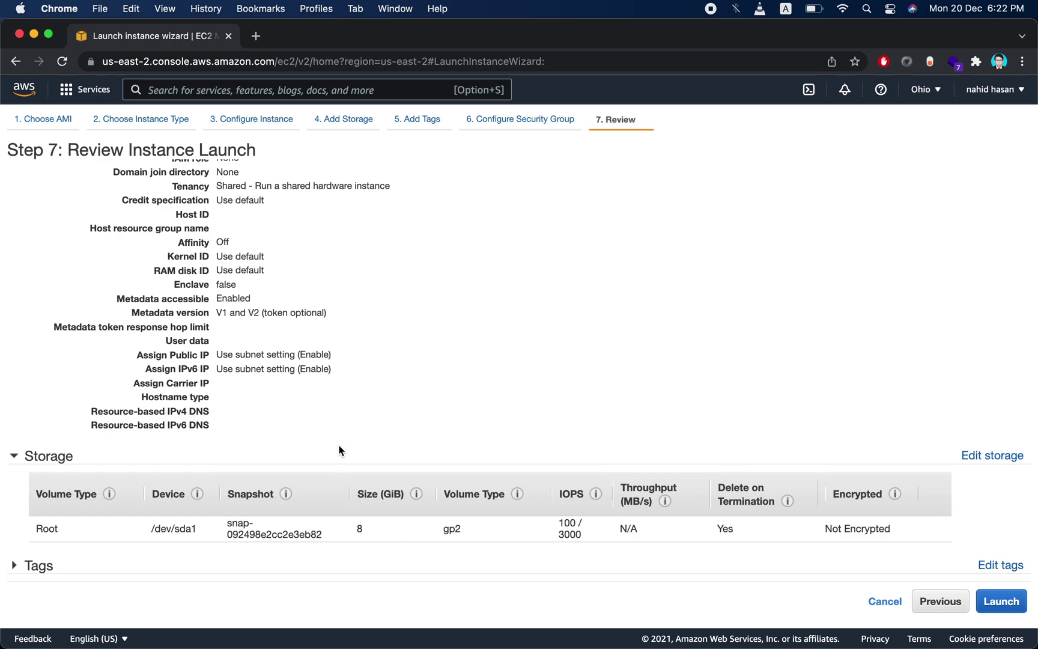
pyautogui.scroll(10, 171, 540)
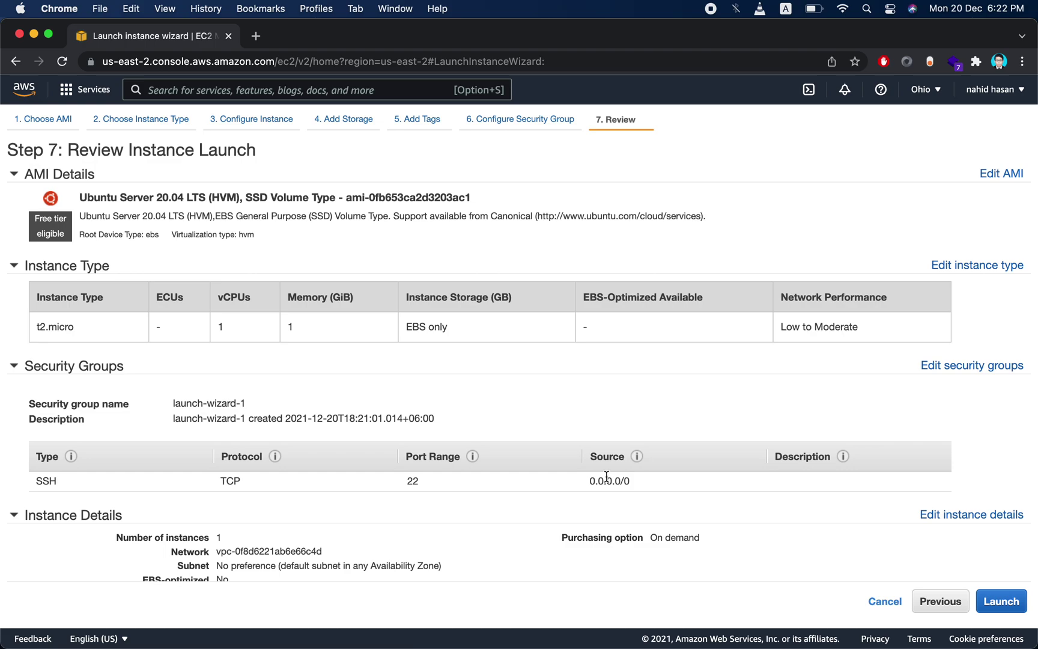
pyautogui.scroll(2, 281, 367)
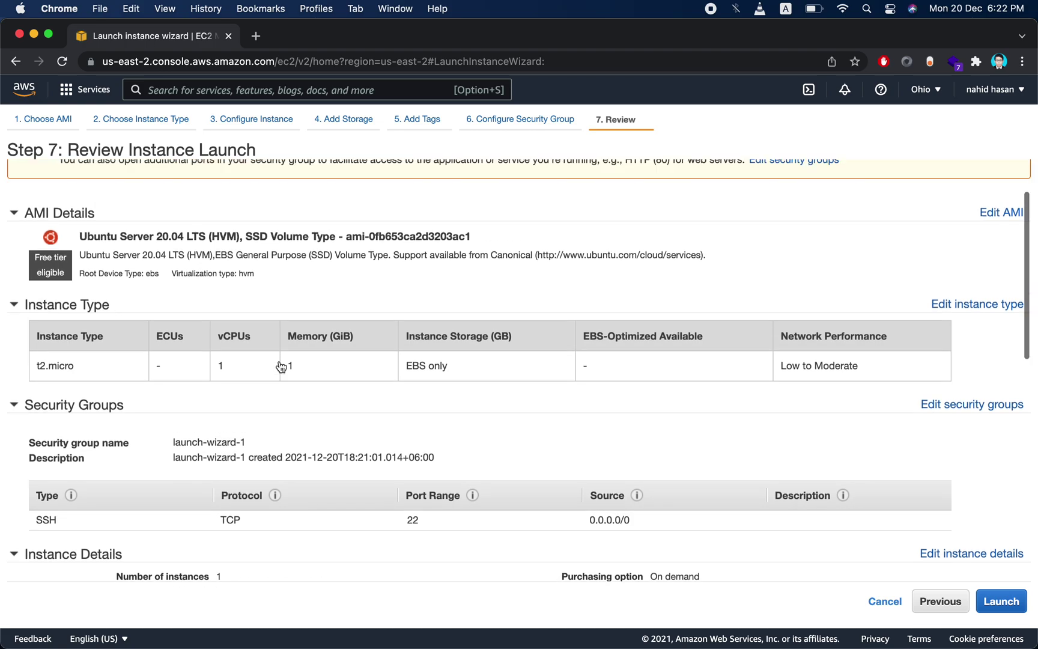
pyautogui.scroll(3, 603, 409)
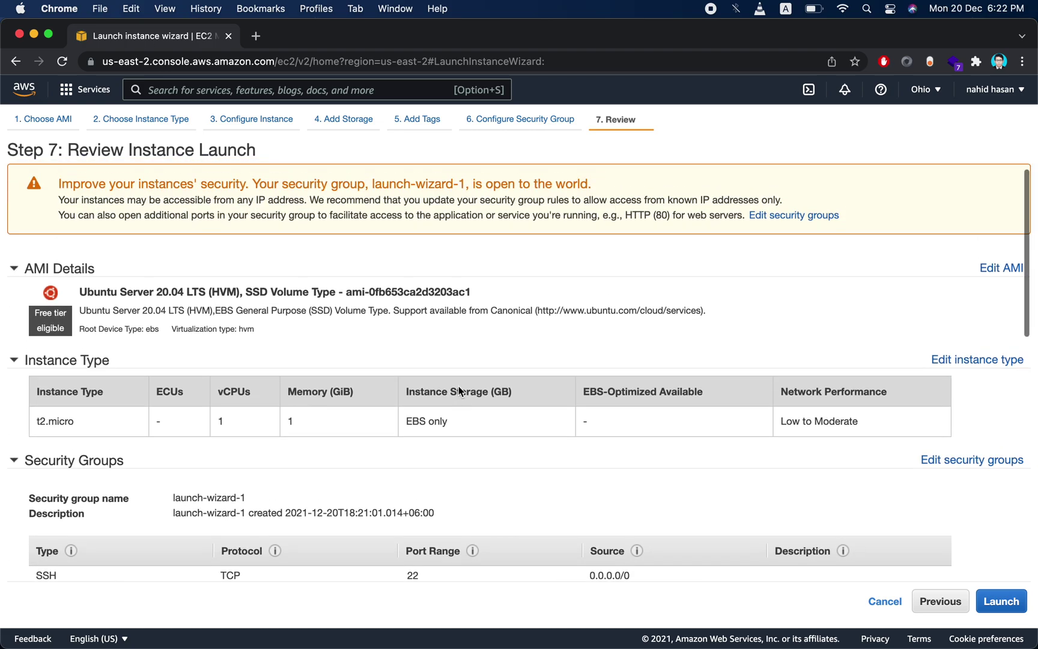
pyautogui.scroll(1, 459, 387)
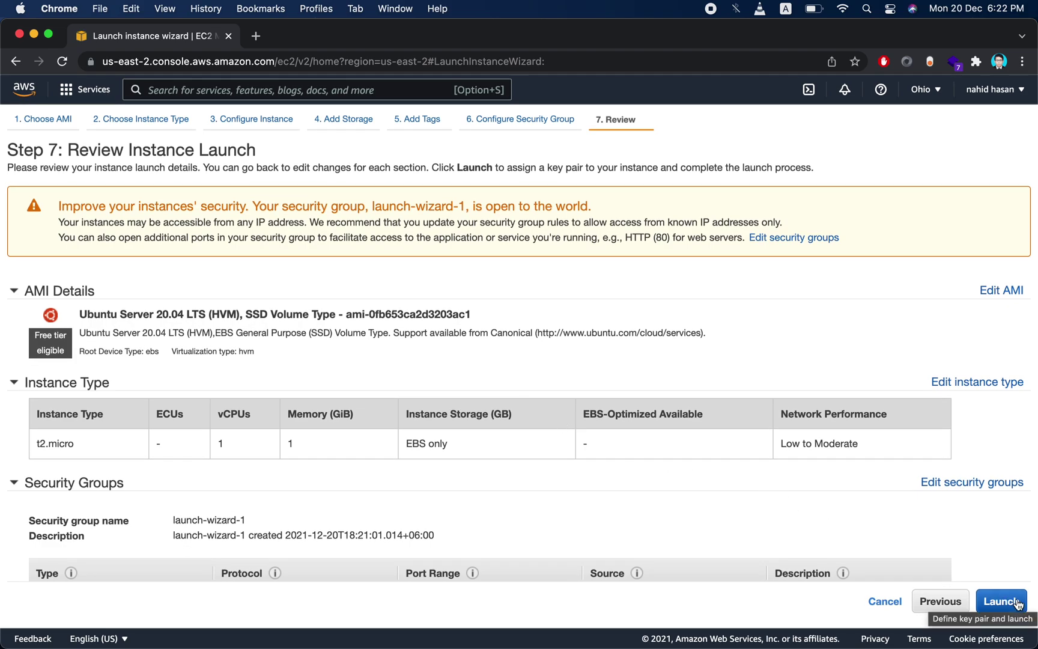
# - Open the Configure Instance step and examine its options from the number of instances through the advanced details and user data
pyautogui.click(513, 117)
pyautogui.click(283, 119)
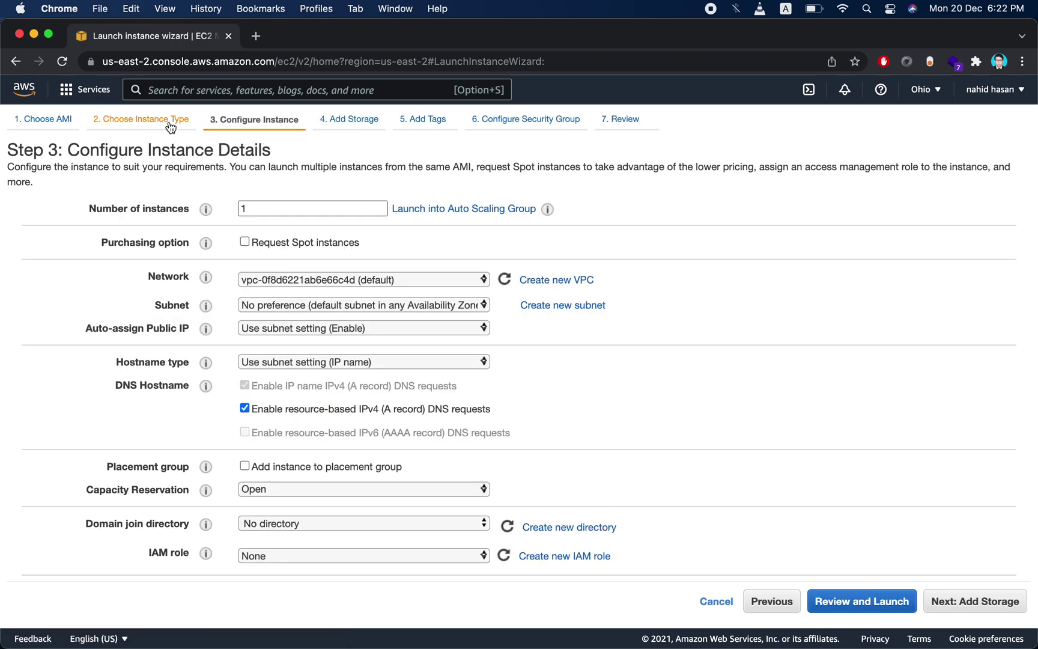
pyautogui.click(174, 121)
pyautogui.click(233, 120)
pyautogui.scroll(-5, 66, 433)
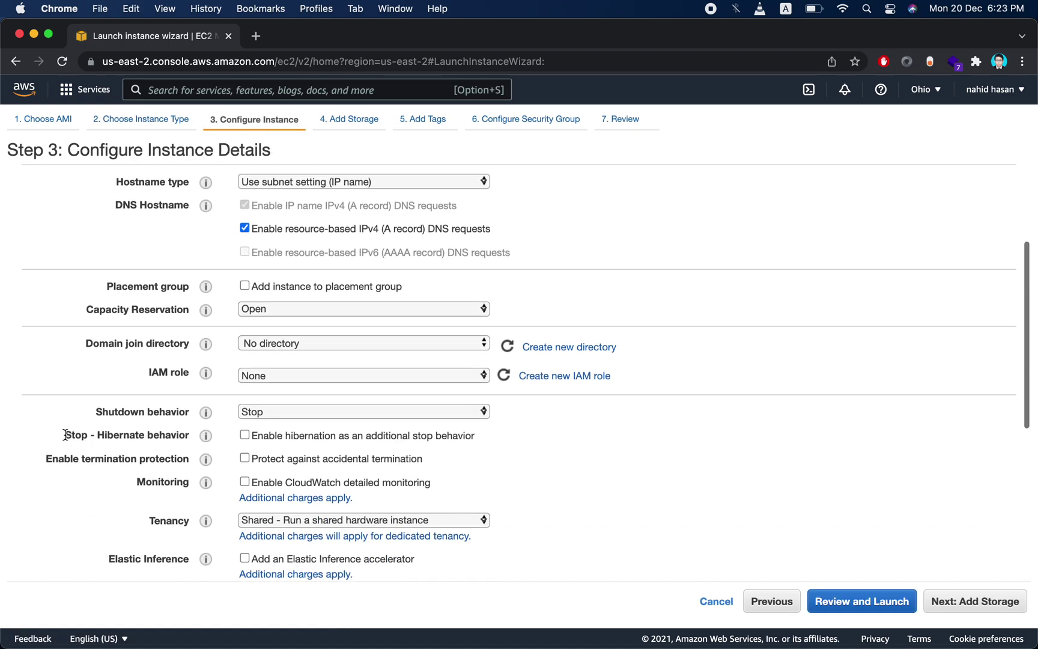
pyautogui.scroll(5, 65, 434)
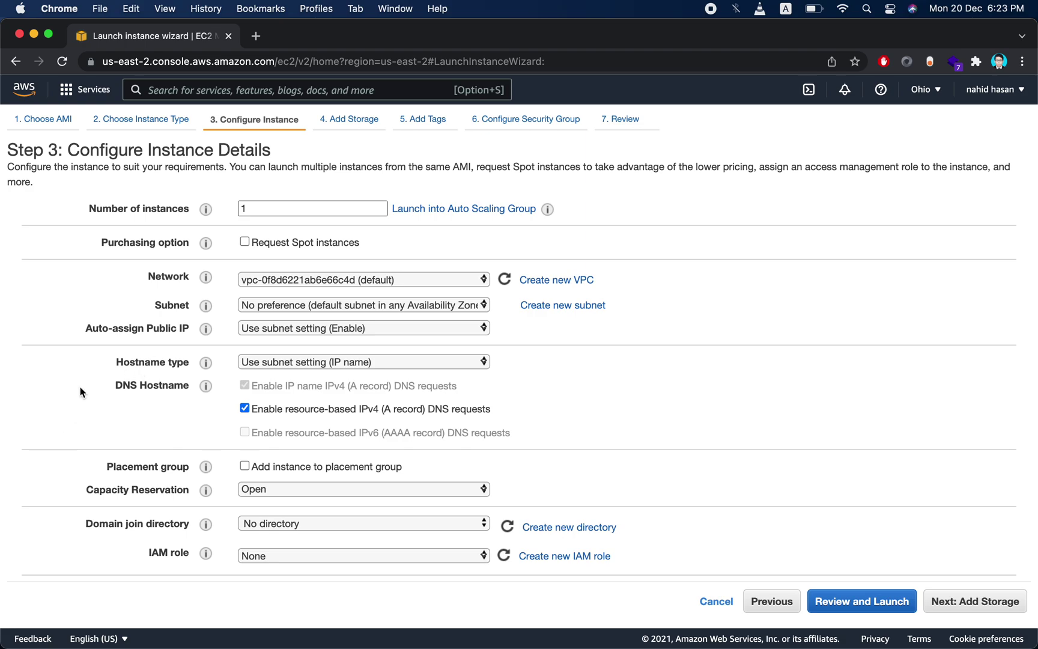
pyautogui.scroll(-5, 82, 392)
pyautogui.scroll(-3, 81, 392)
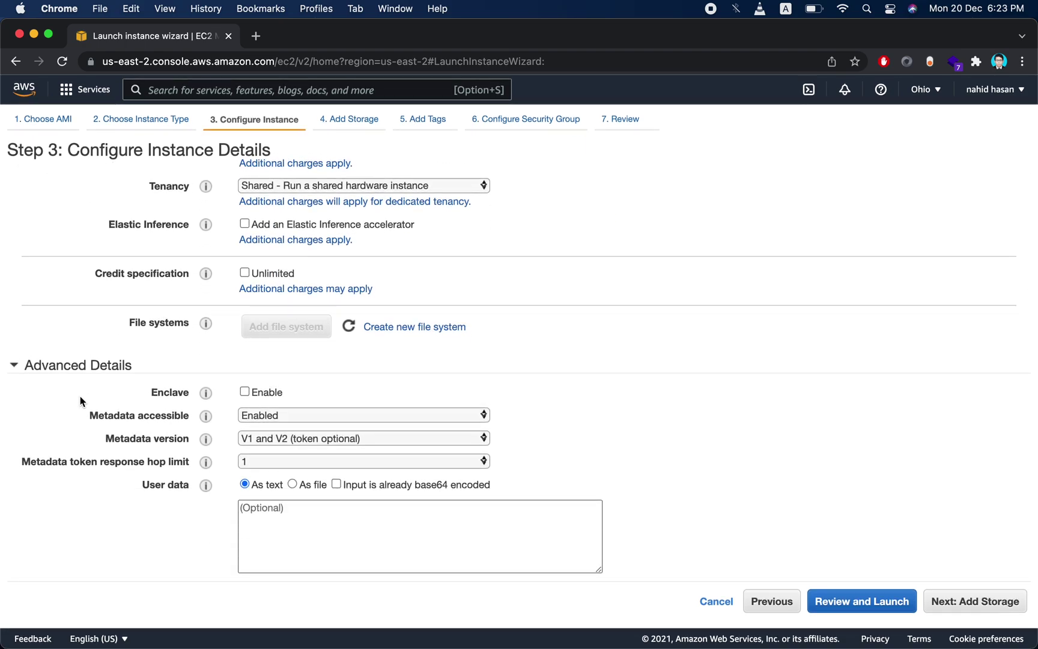
pyautogui.scroll(1, 84, 390)
pyautogui.scroll(5, 84, 392)
pyautogui.scroll(5, 85, 390)
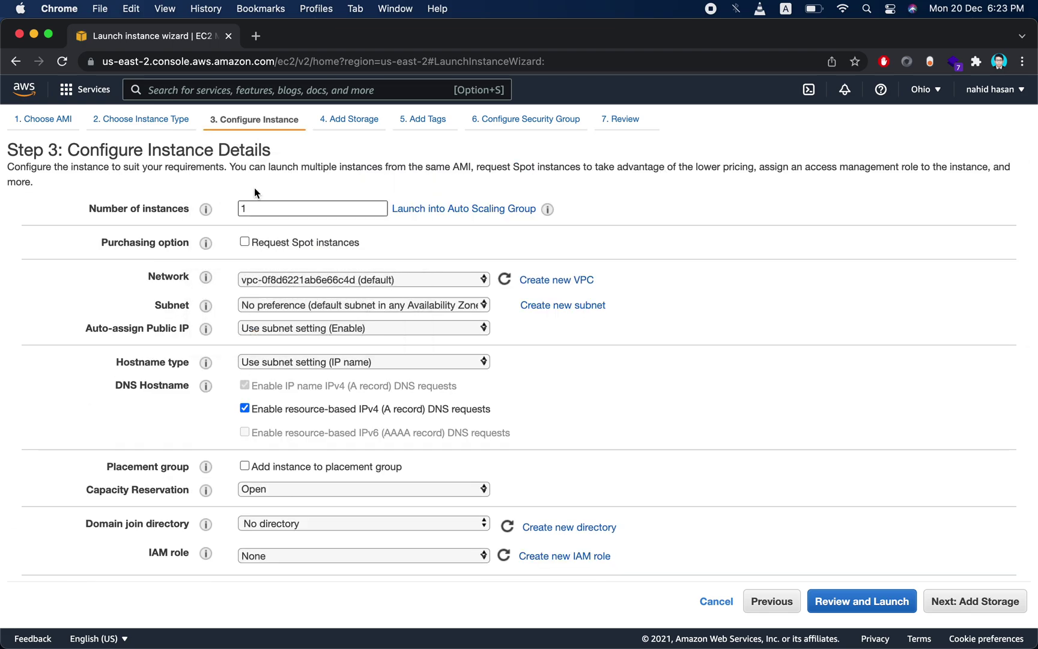
# - View the Add Storage, Add Tags and Configure Security Group steps, and return to storage to check the root volume's type options
pyautogui.click(361, 128)
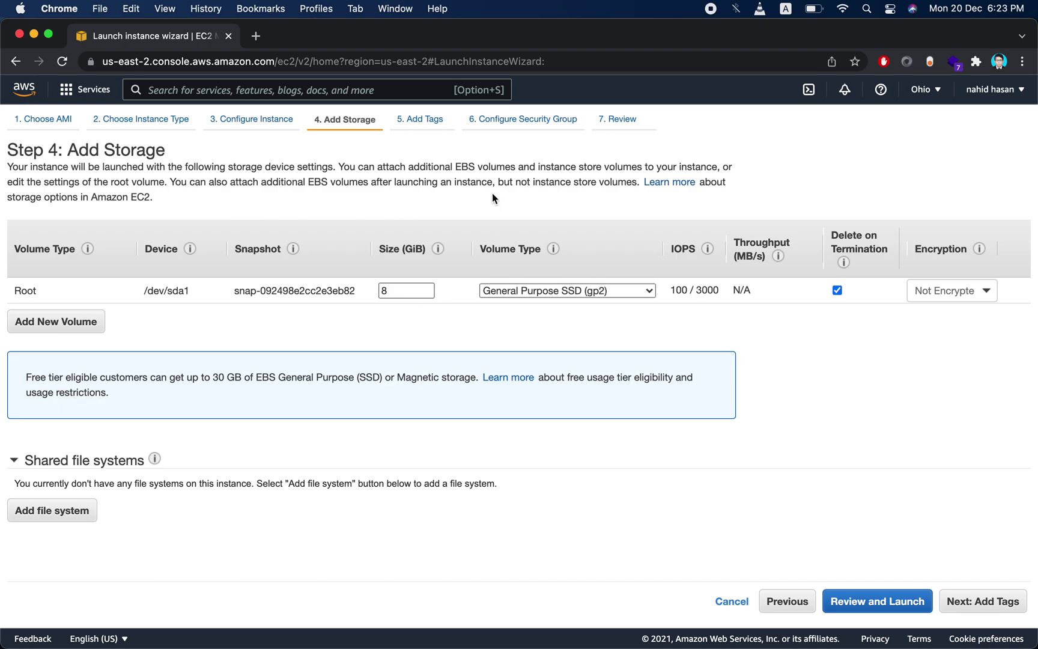
pyautogui.click(430, 120)
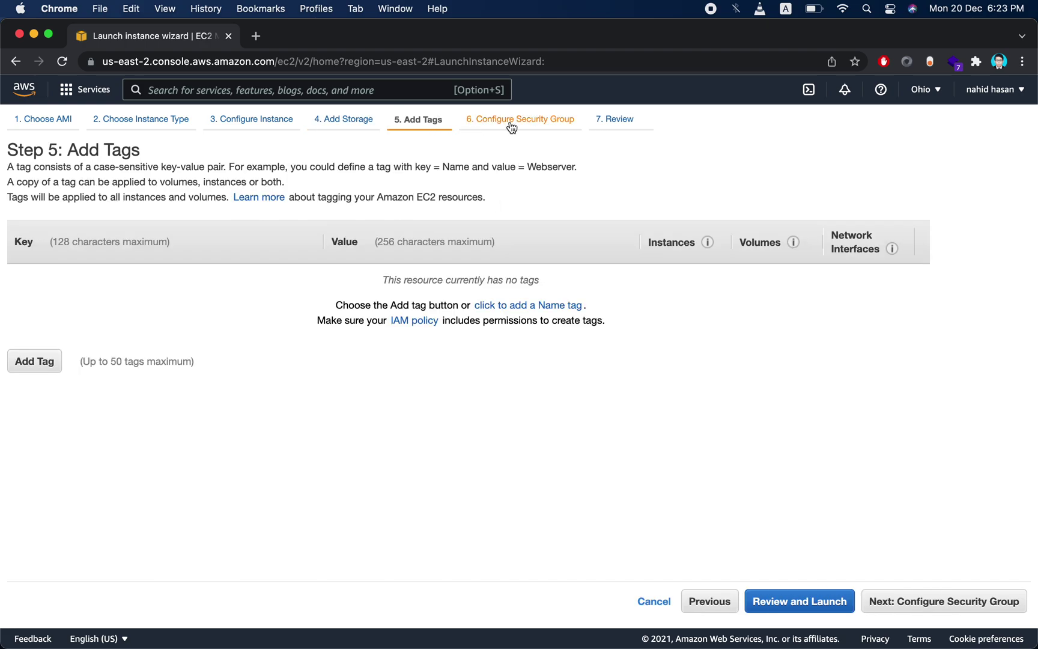
pyautogui.click(512, 123)
pyautogui.click(420, 120)
pyautogui.click(349, 117)
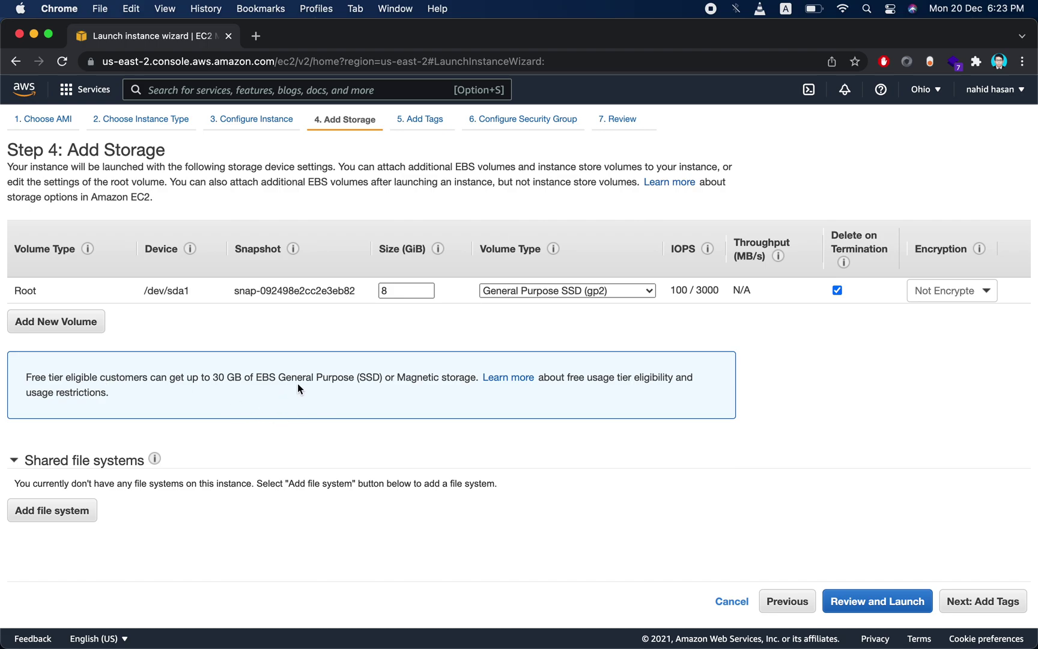
pyautogui.click(594, 292)
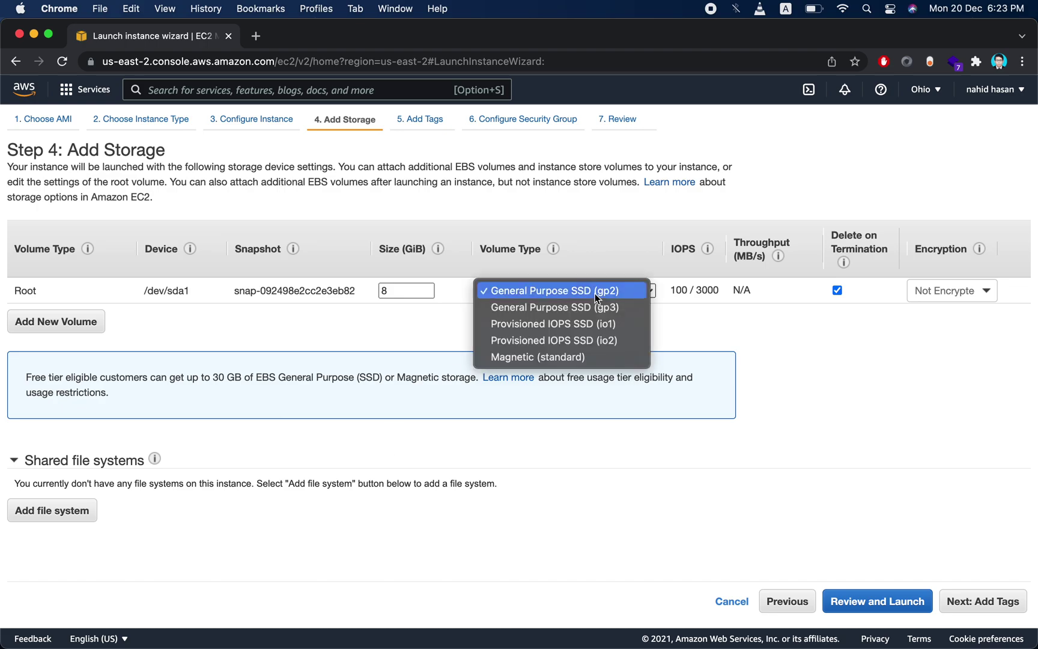
pyautogui.click(755, 324)
# - Set the root volume's size to 20 GiB and proceed to the launch review
pyautogui.doubleClick(420, 291)
pyautogui.press('BackSpace')
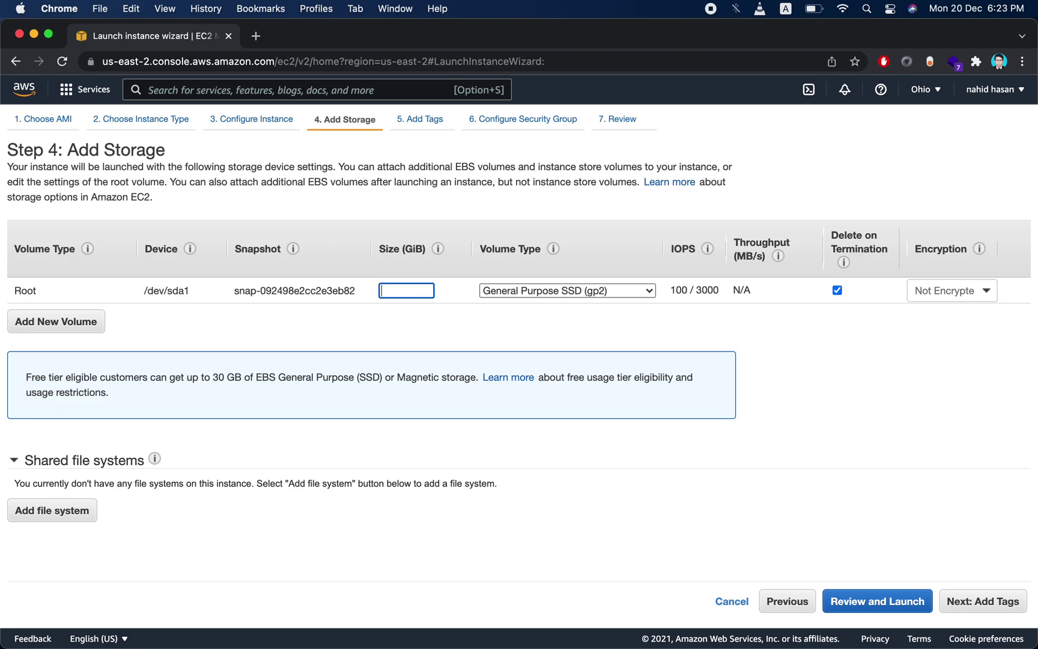
pyautogui.write('1')
pyautogui.press('BackSpace')
pyautogui.write('20')
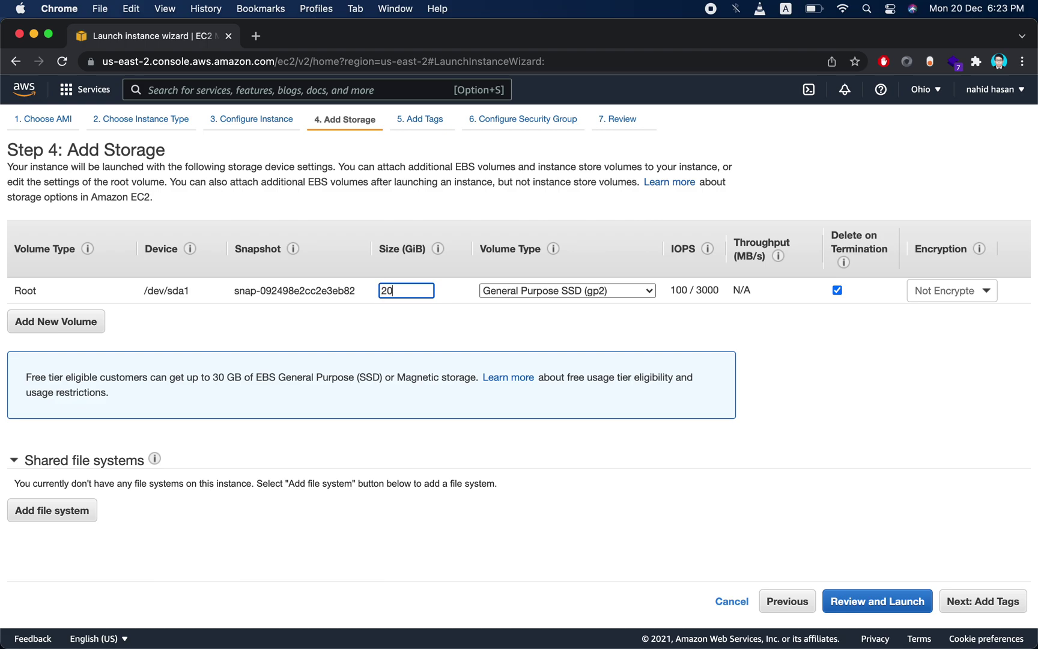
pyautogui.click(905, 603)
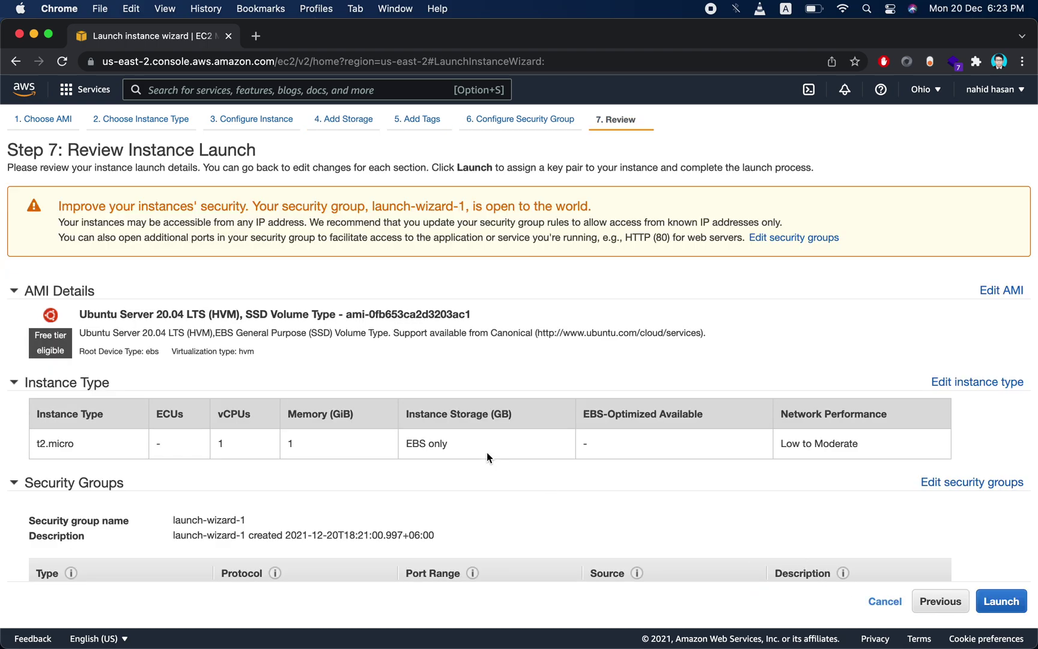
# - Go back to the storage step, set the root volume's size to 30 GiB and check the storage in the launch review
pyautogui.click(352, 127)
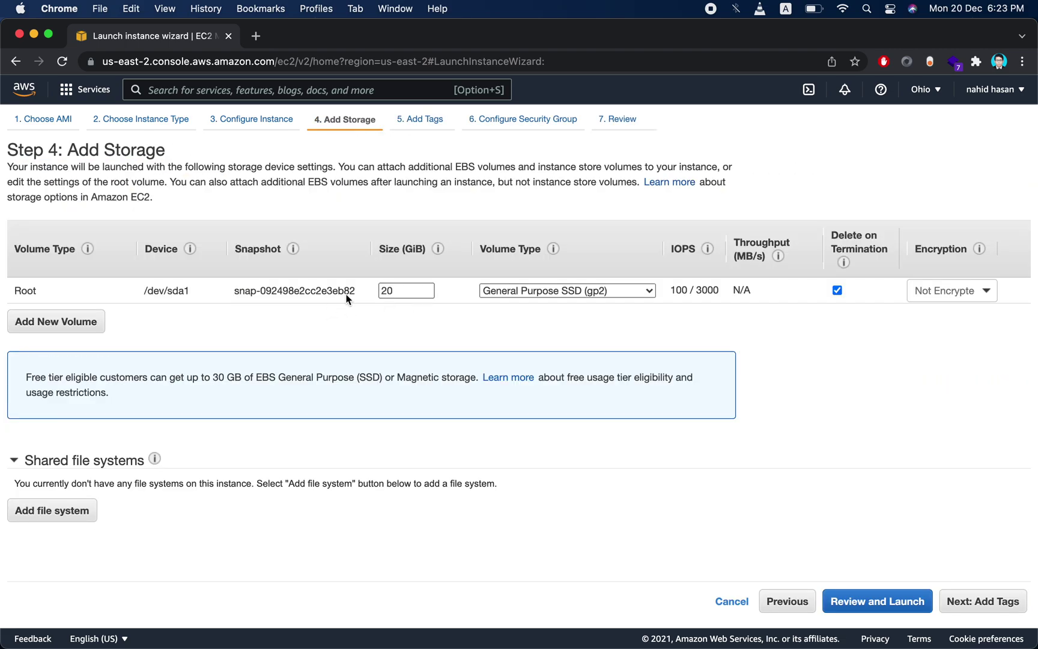
pyautogui.doubleClick(403, 288)
pyautogui.press('BackSpace')
pyautogui.write('30')
pyautogui.click(872, 599)
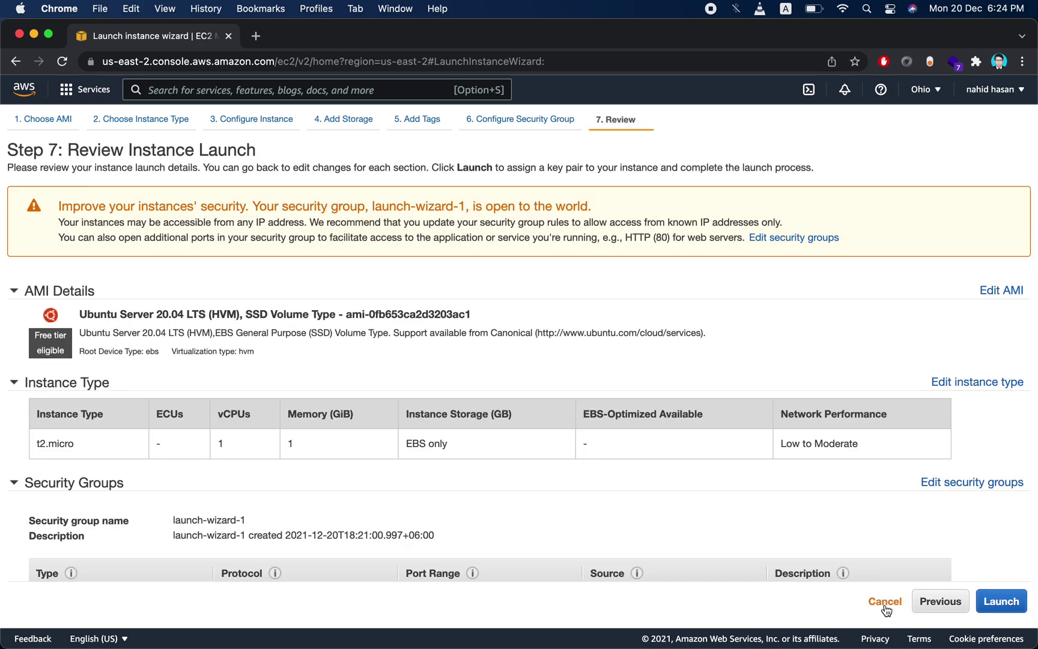
pyautogui.scroll(-6, 482, 382)
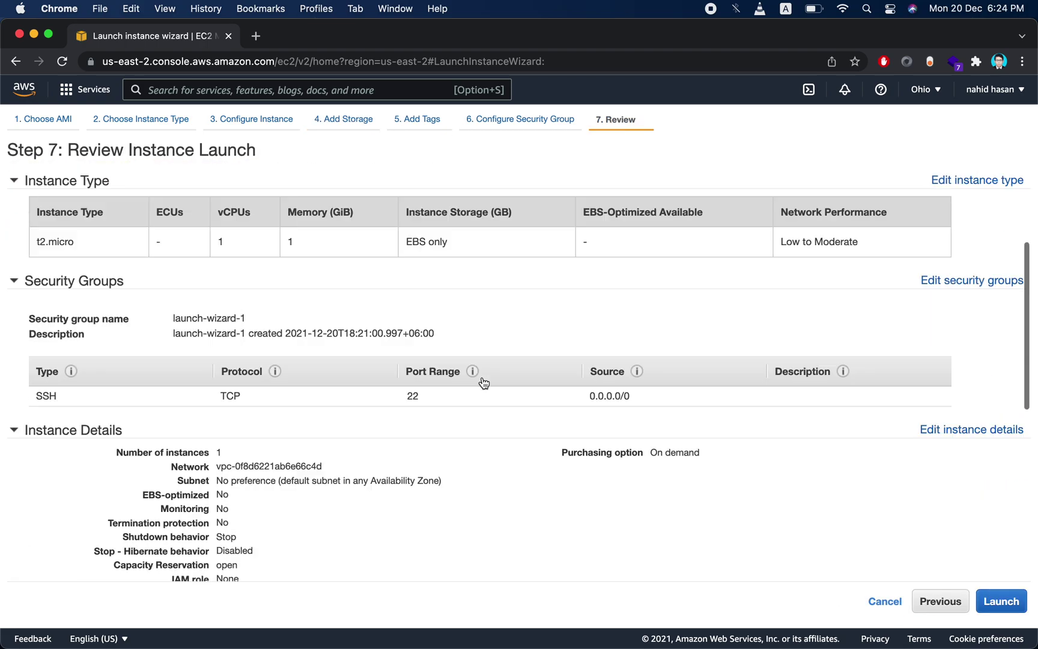
pyautogui.scroll(-5, 262, 455)
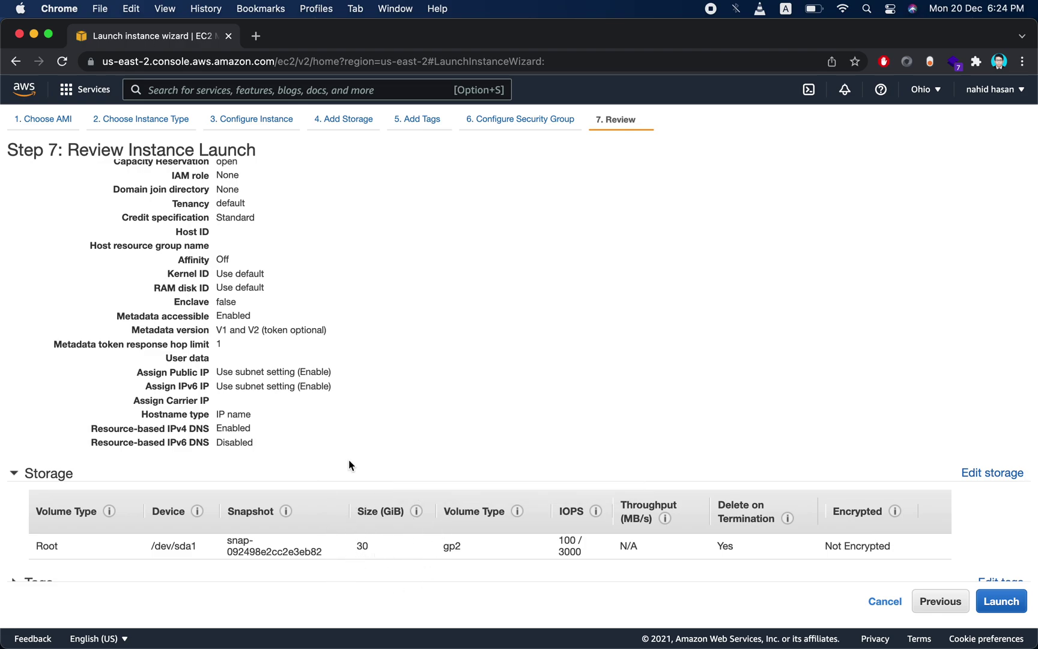
# - Check the tags and security group steps of the wizard, and return to the launch review
pyautogui.scroll(10, 352, 359)
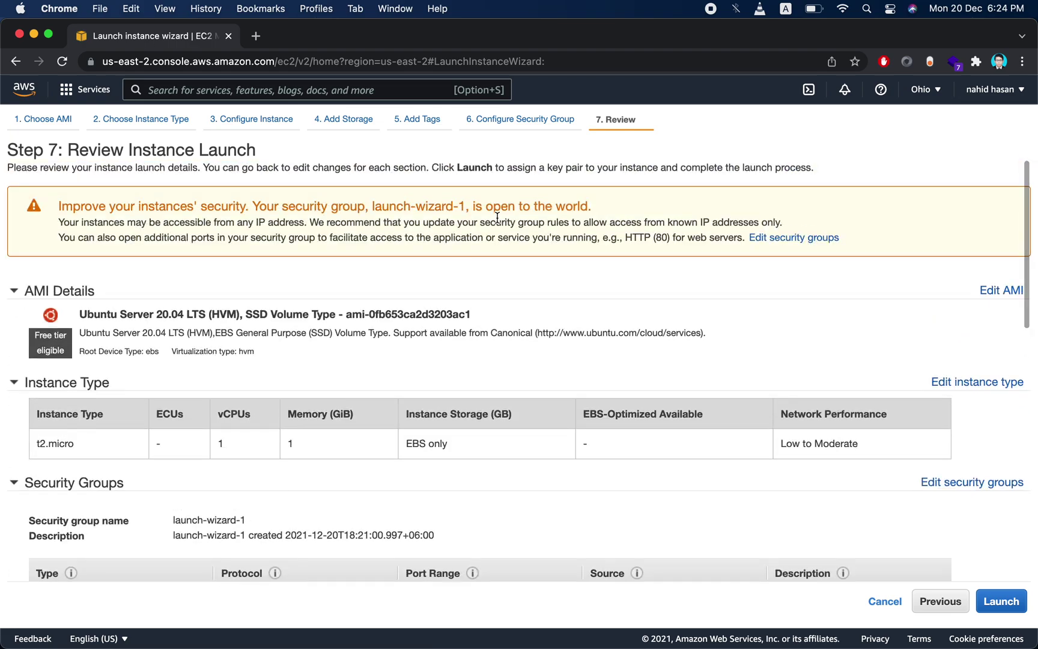
pyautogui.click(419, 119)
pyautogui.click(523, 118)
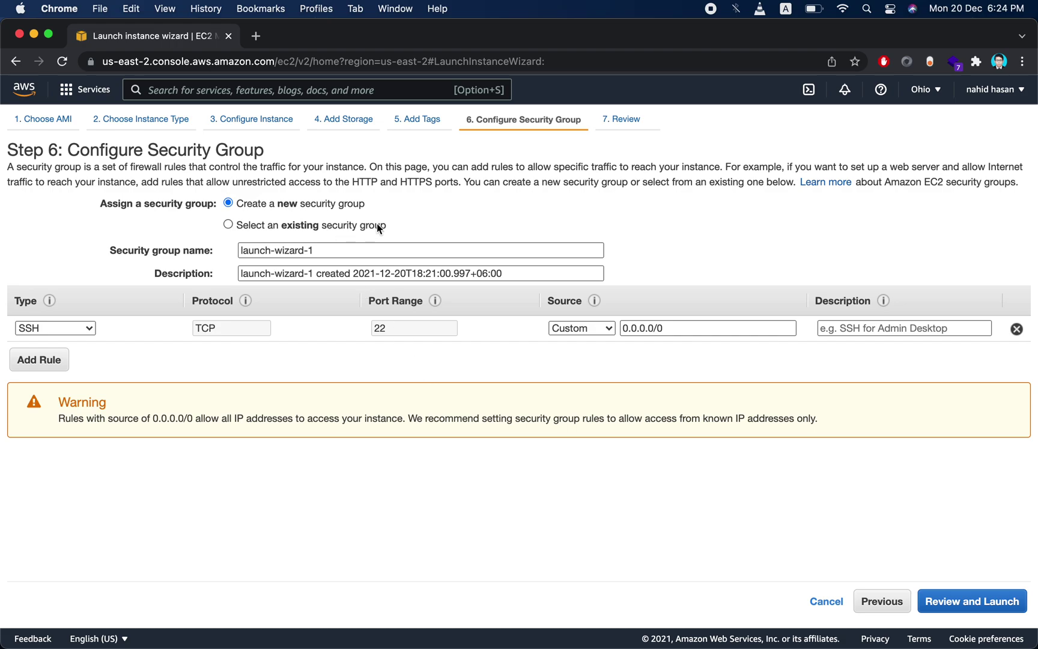
pyautogui.click(618, 120)
pyautogui.scroll(-5, 730, 491)
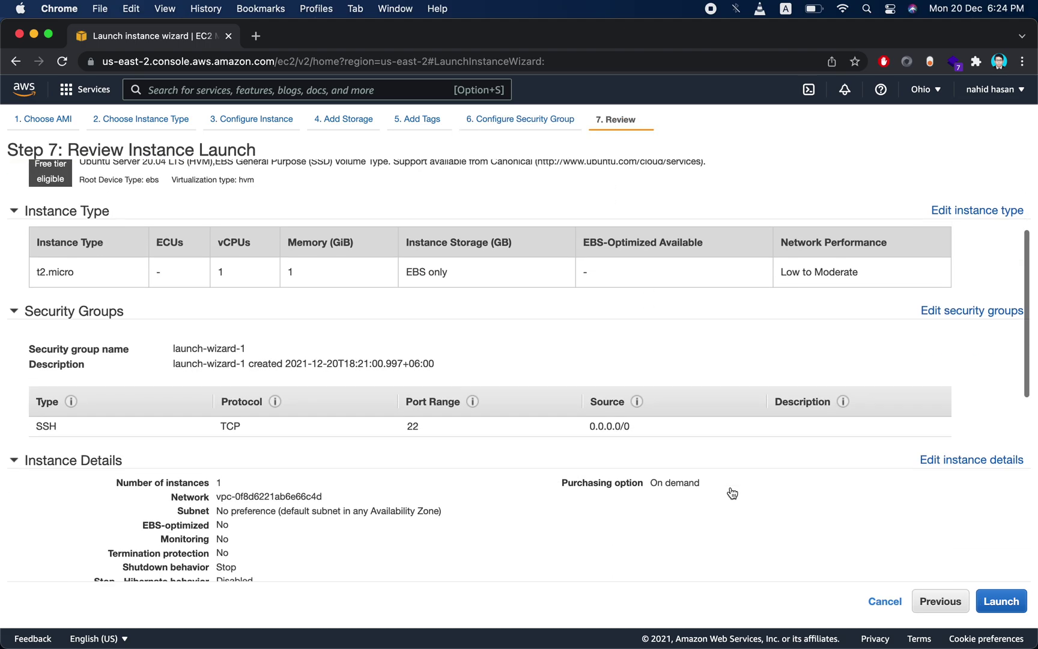
# - Start the launch, create a new RSA key pair named myawskey and download its private key file
pyautogui.click(999, 603)
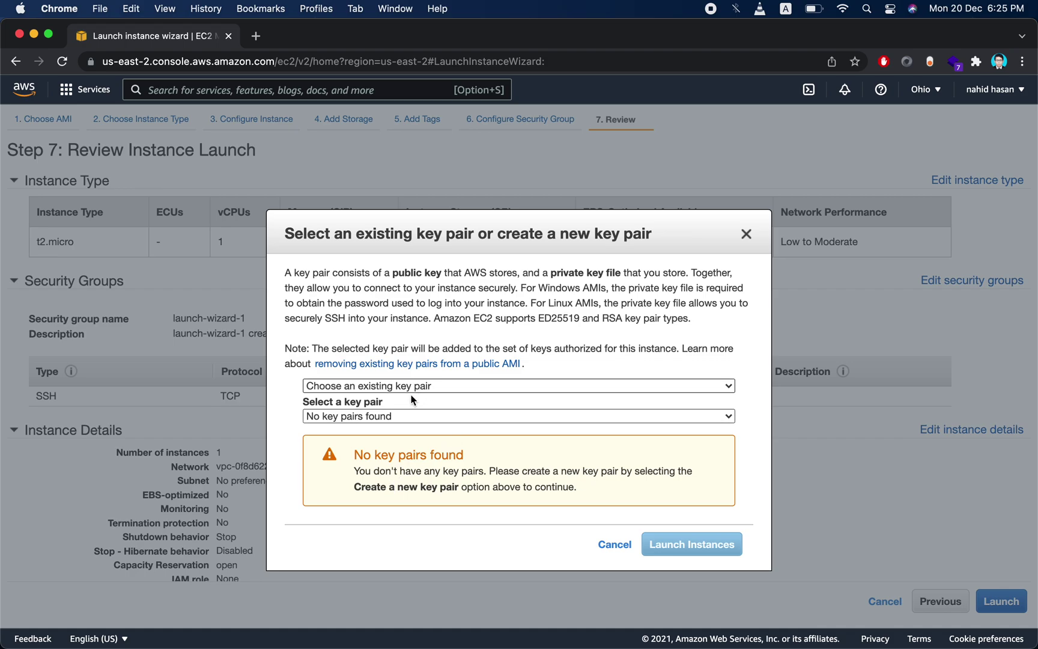
pyautogui.click(374, 417)
pyautogui.click(364, 397)
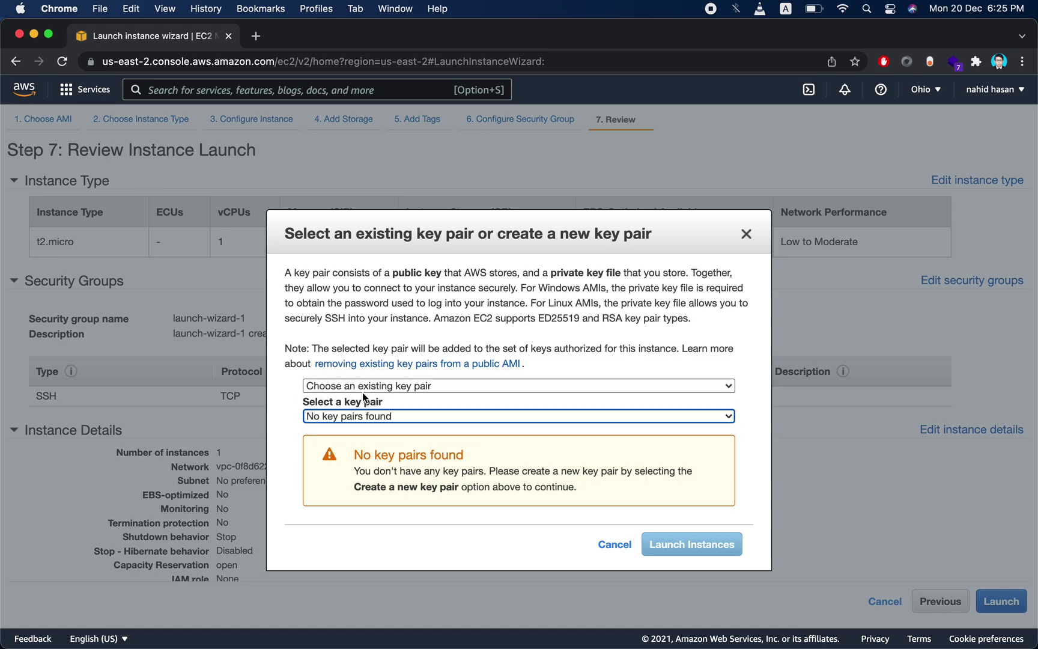
pyautogui.click(362, 391)
pyautogui.click(374, 408)
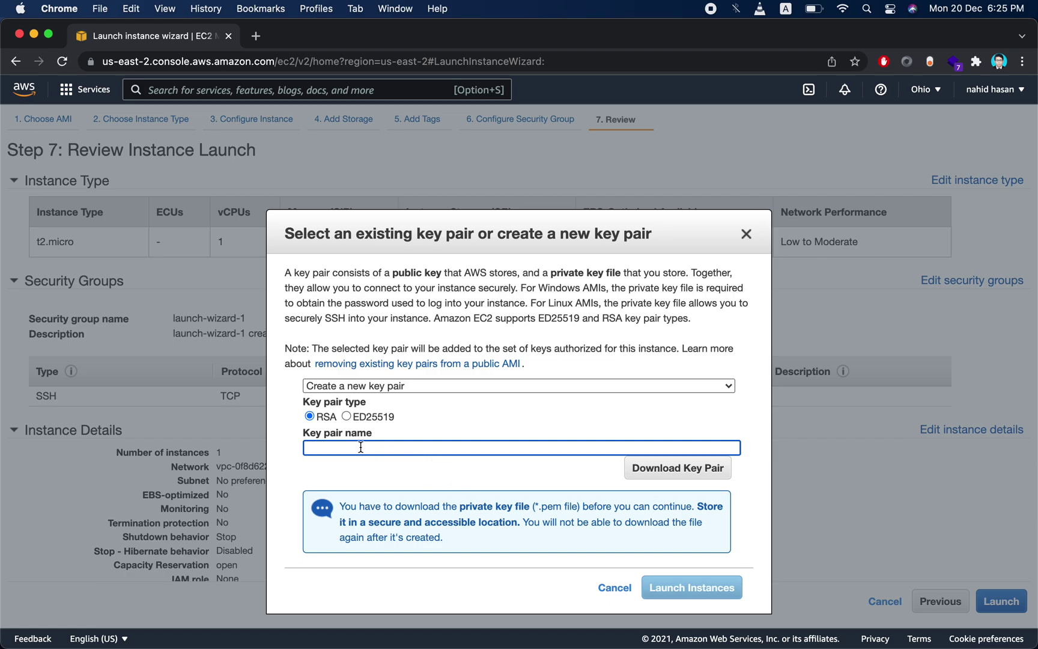
pyautogui.write('myawskey')
pyautogui.click(694, 474)
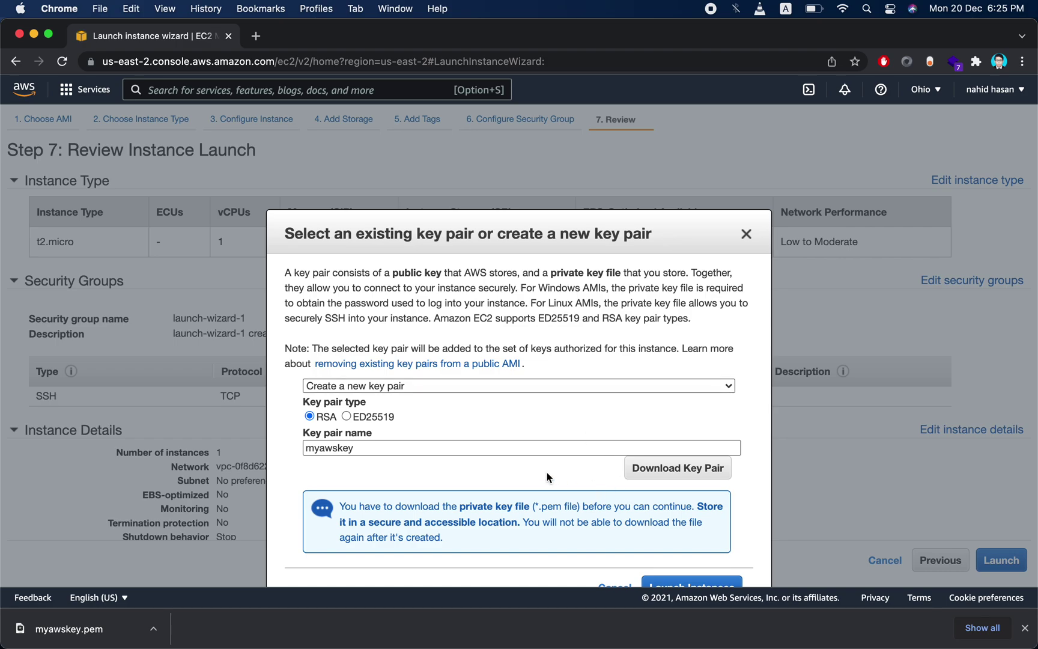
# - Launch the instance with the new key pair and look through the launch status page
pyautogui.scroll(-2, 548, 478)
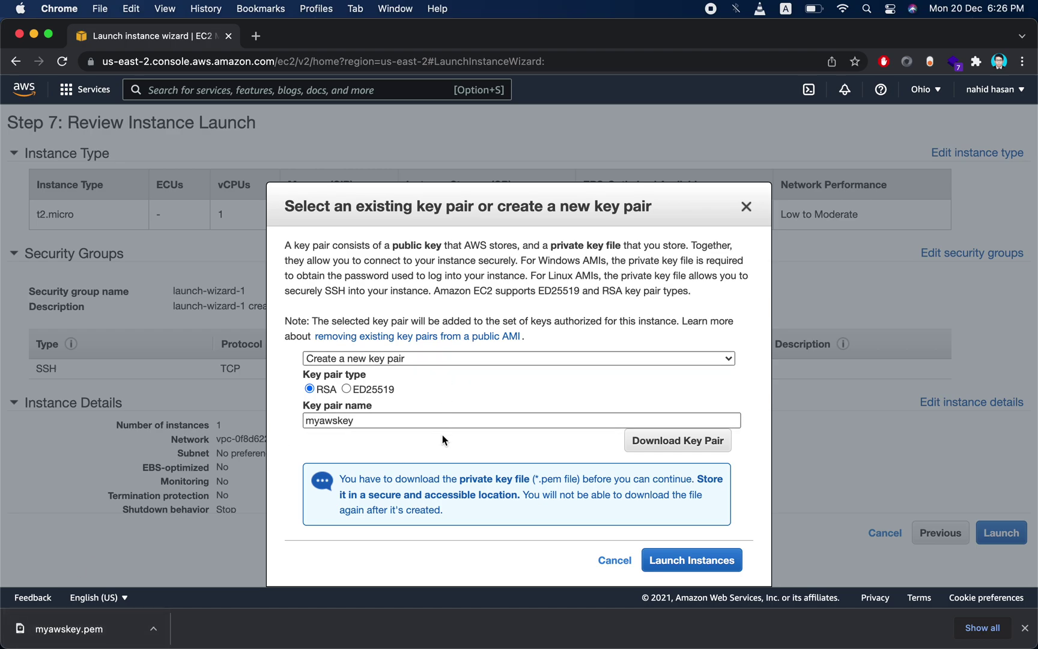
pyautogui.click(679, 567)
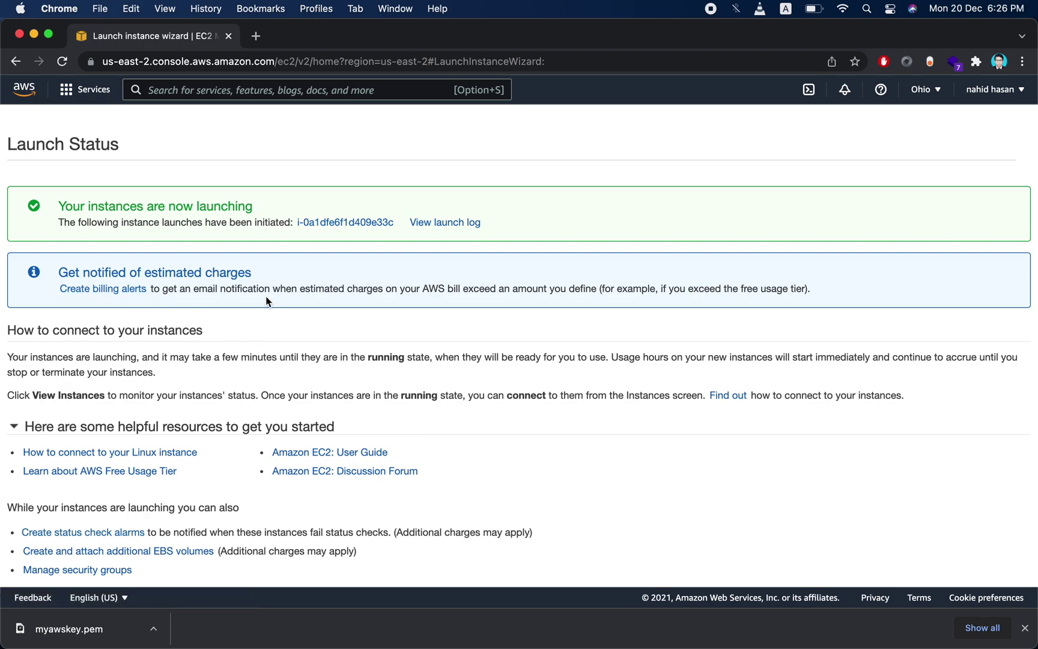
pyautogui.scroll(-1, 213, 383)
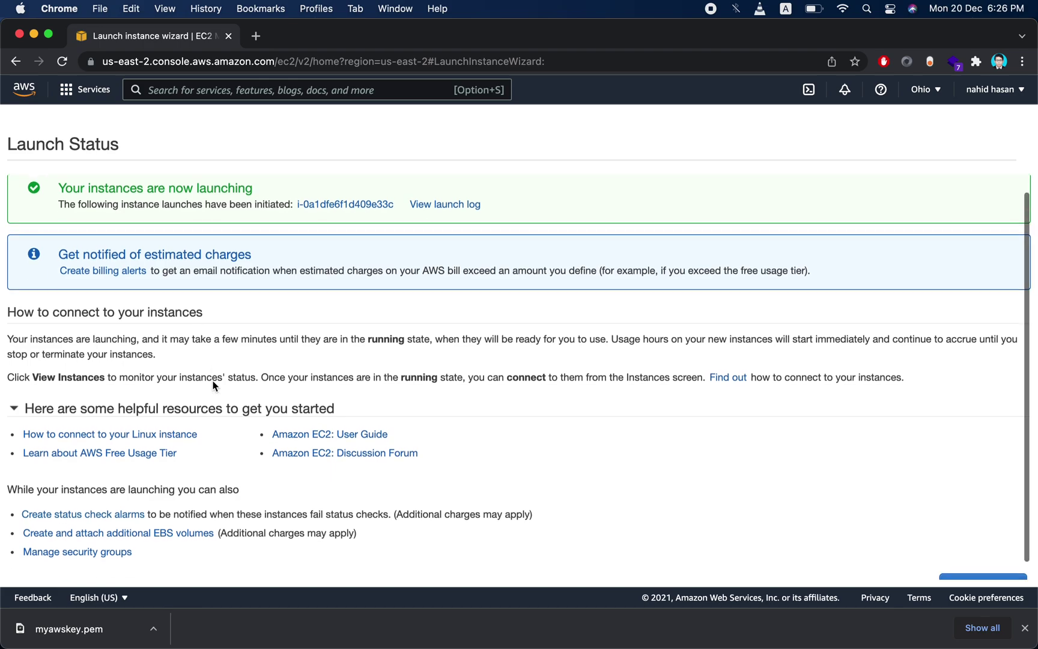
pyautogui.scroll(1, 250, 471)
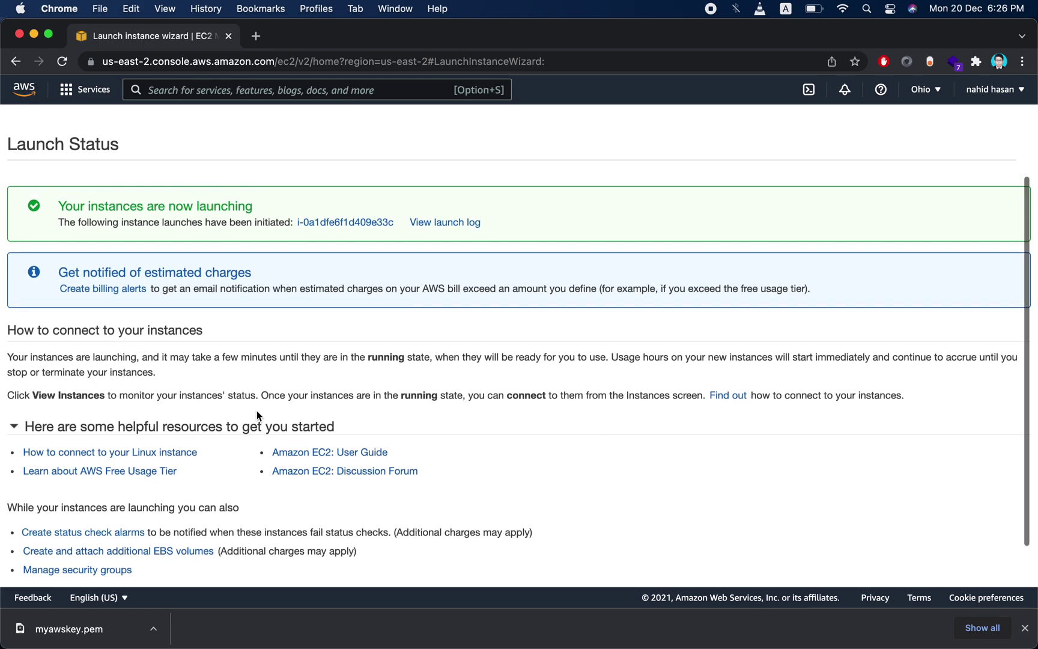
pyautogui.scroll(-2, 257, 420)
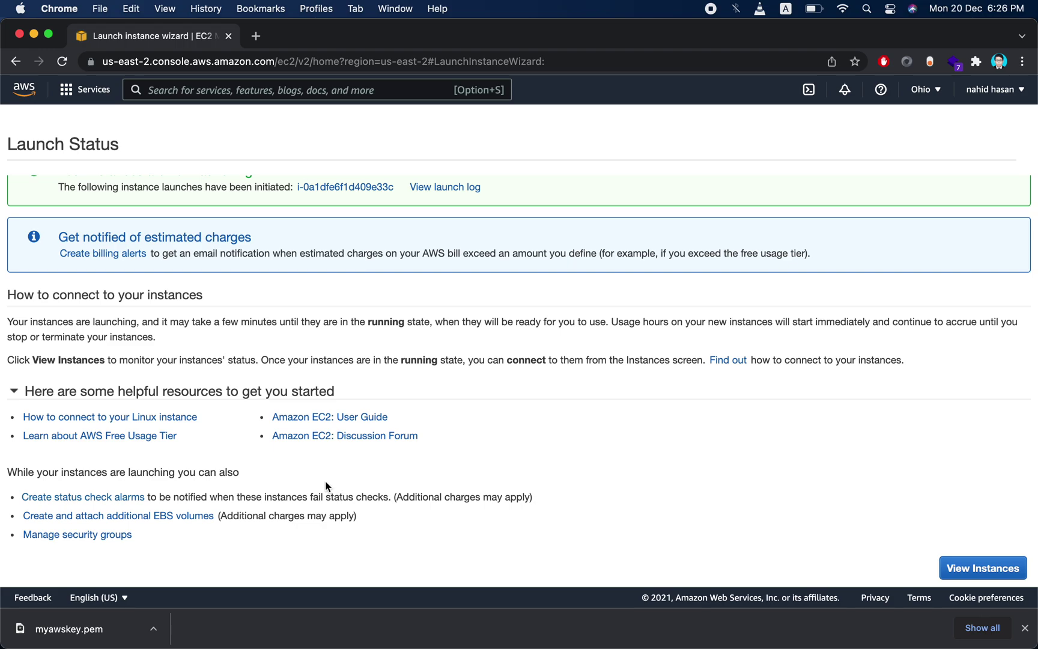
# - Open the guide on how to connect to a Linux instance in a new browser tab, staying on the launch status page
pyautogui.rightClick(171, 423)
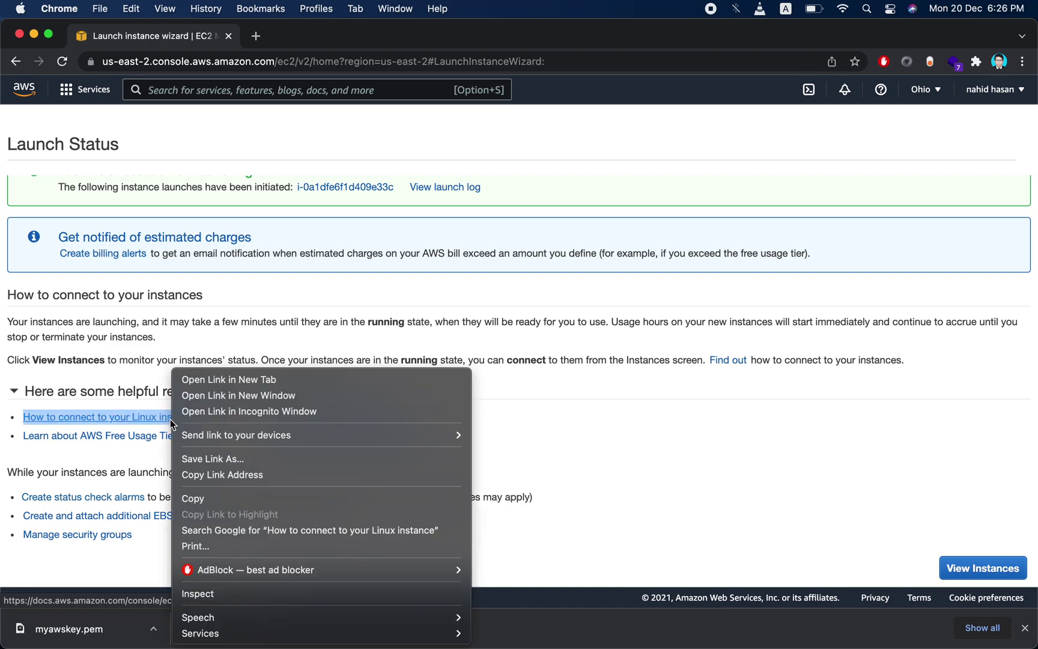
pyautogui.click(472, 324)
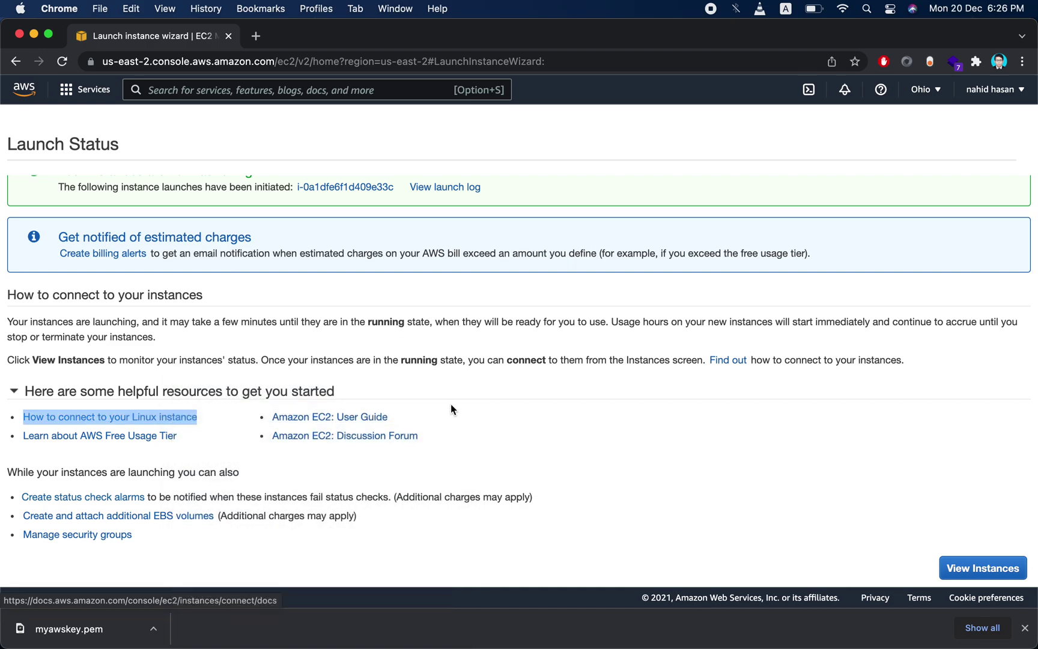
pyautogui.rightClick(188, 422)
pyautogui.click(308, 384)
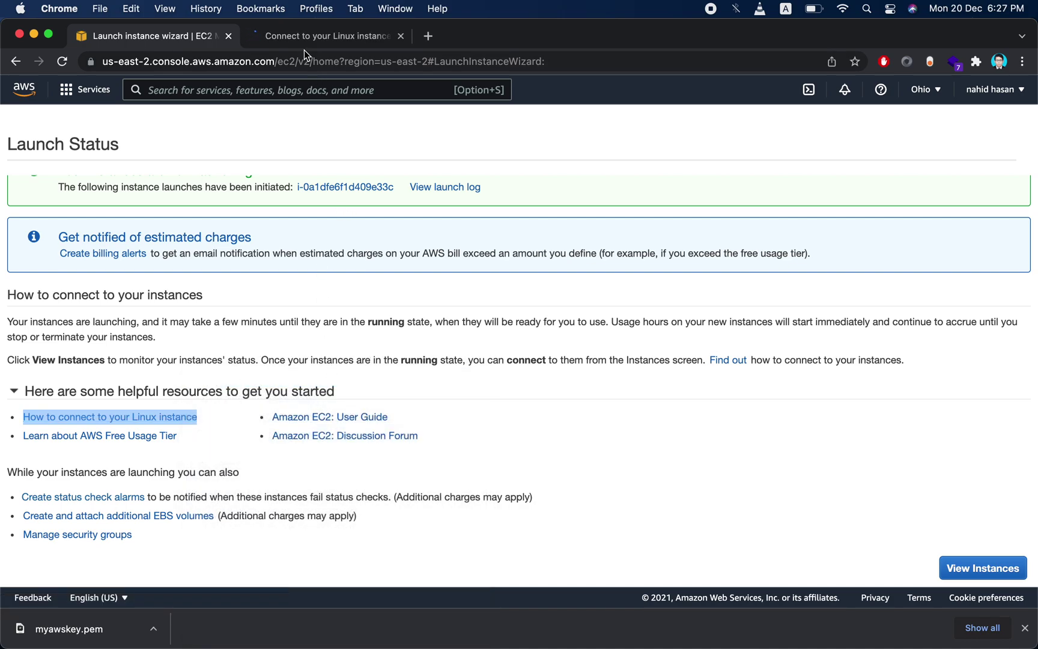
pyautogui.click(865, 432)
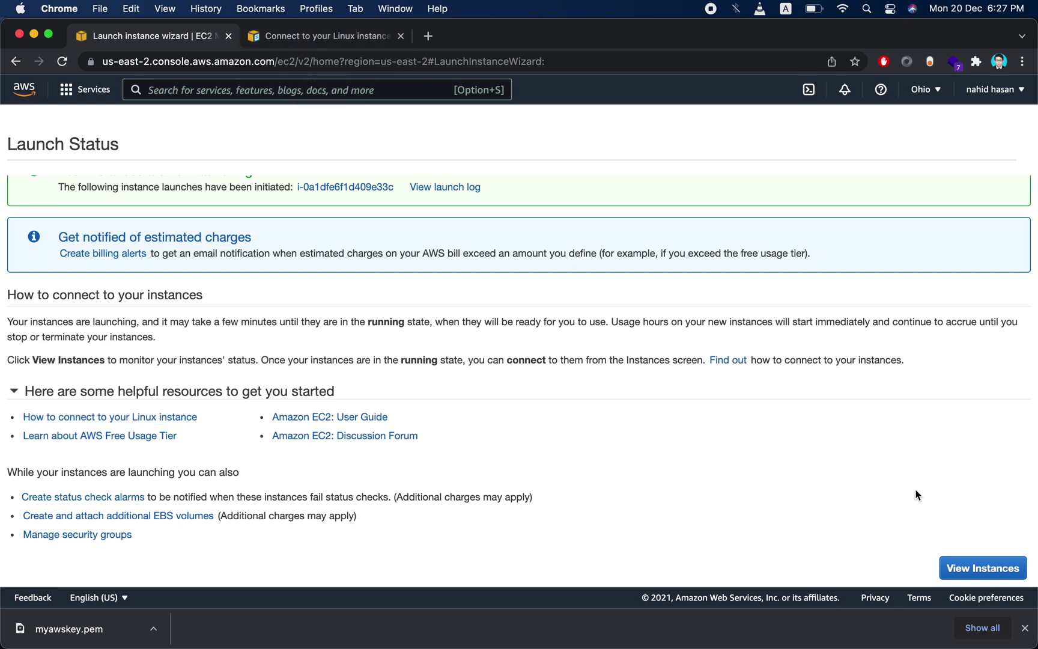
# - Open the instances list and examine the new instance's columns, from state and status check to public IP, security group and key name
pyautogui.click(981, 567)
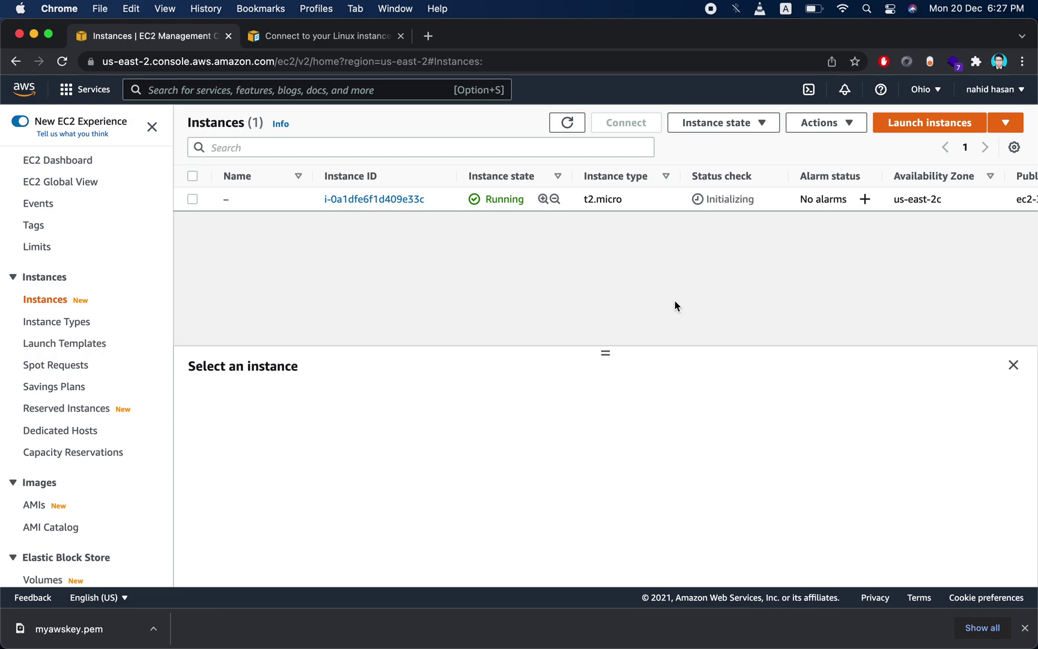
pyautogui.hscroll(5, 774, 199)
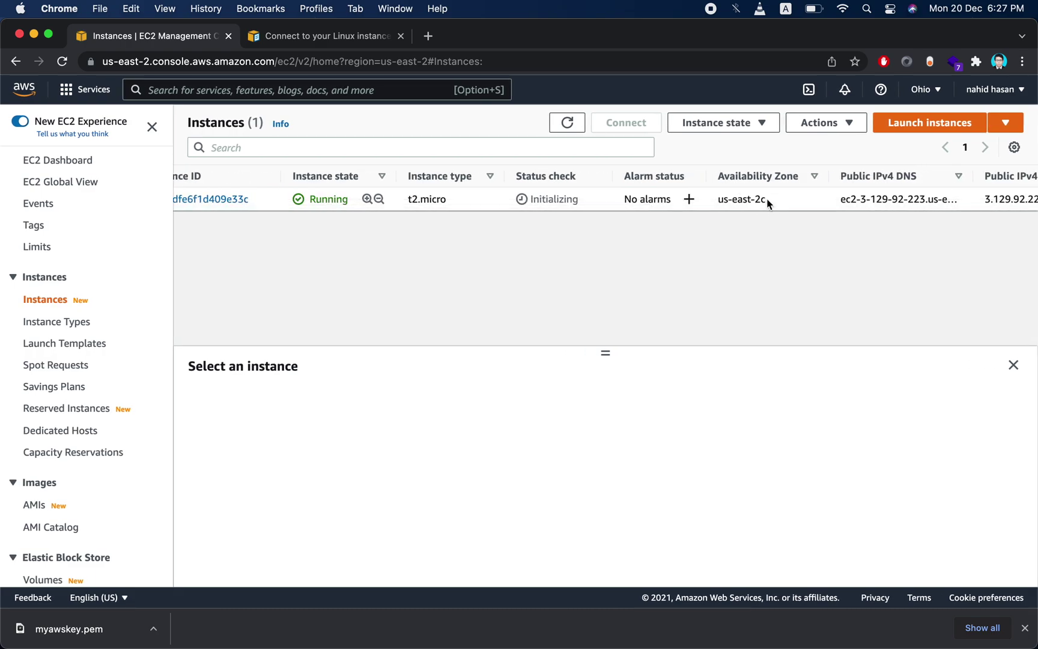
pyautogui.hscroll(5, 769, 198)
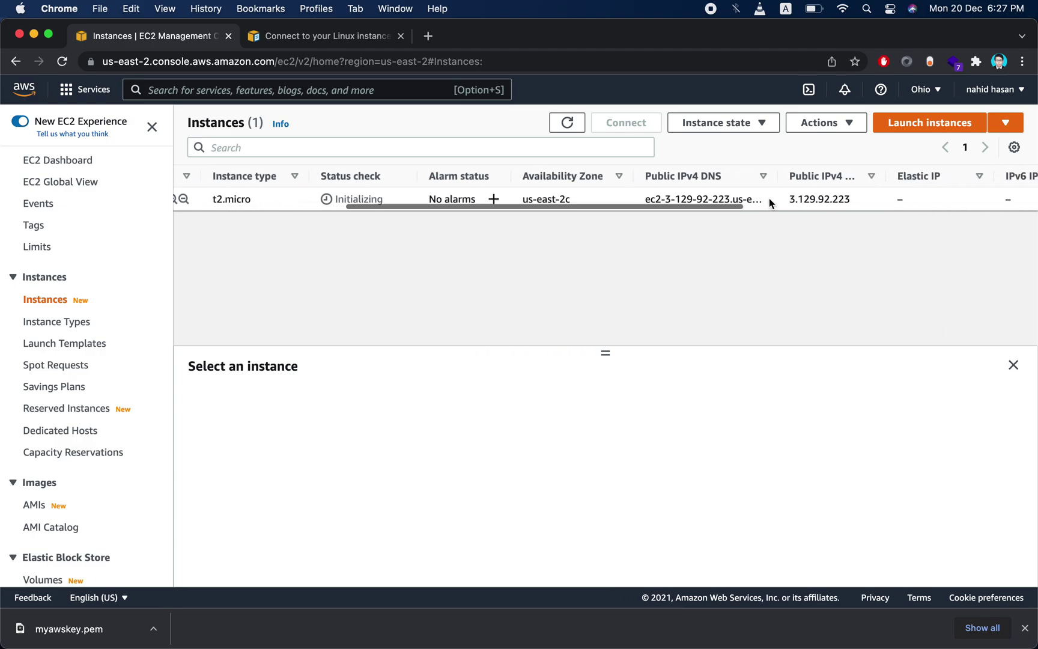
pyautogui.hscroll(5, 769, 197)
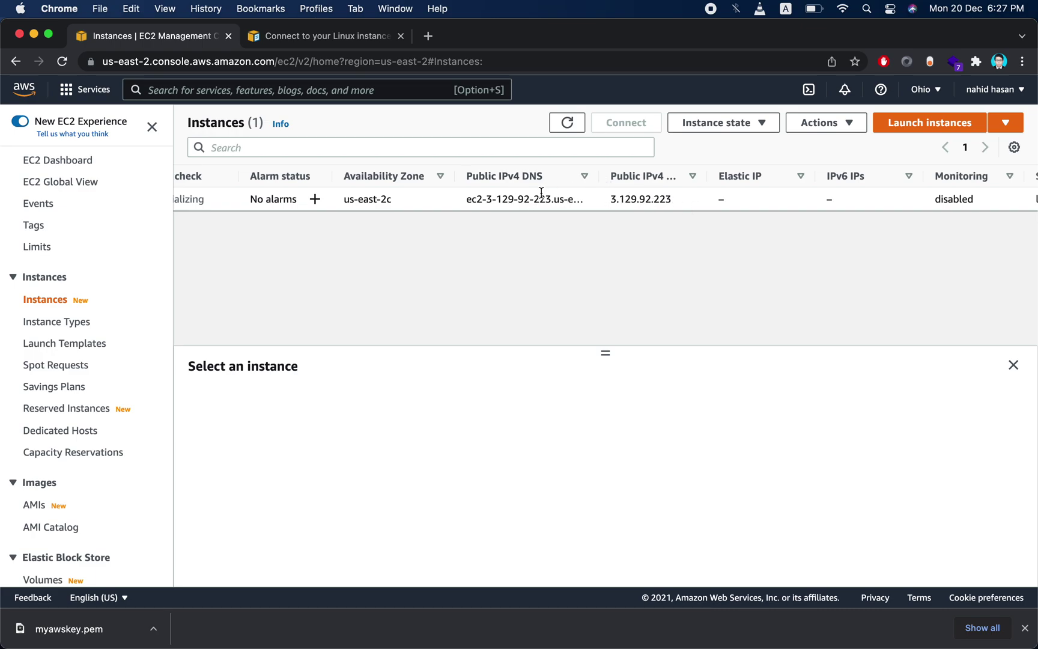
pyautogui.hscroll(-10, 575, 191)
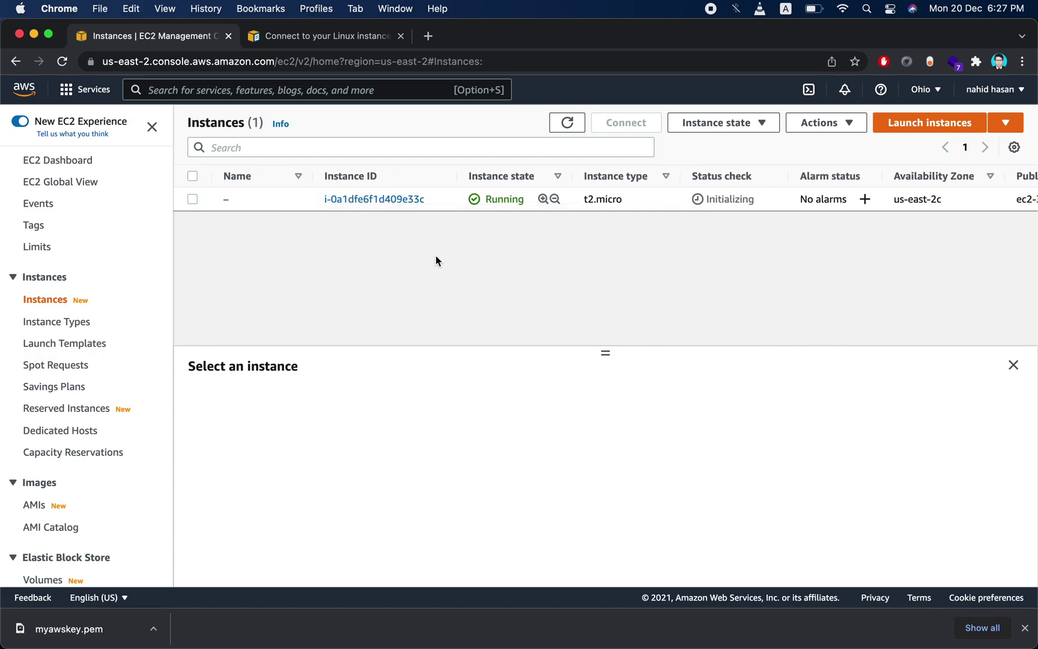
pyautogui.hscroll(5, 730, 203)
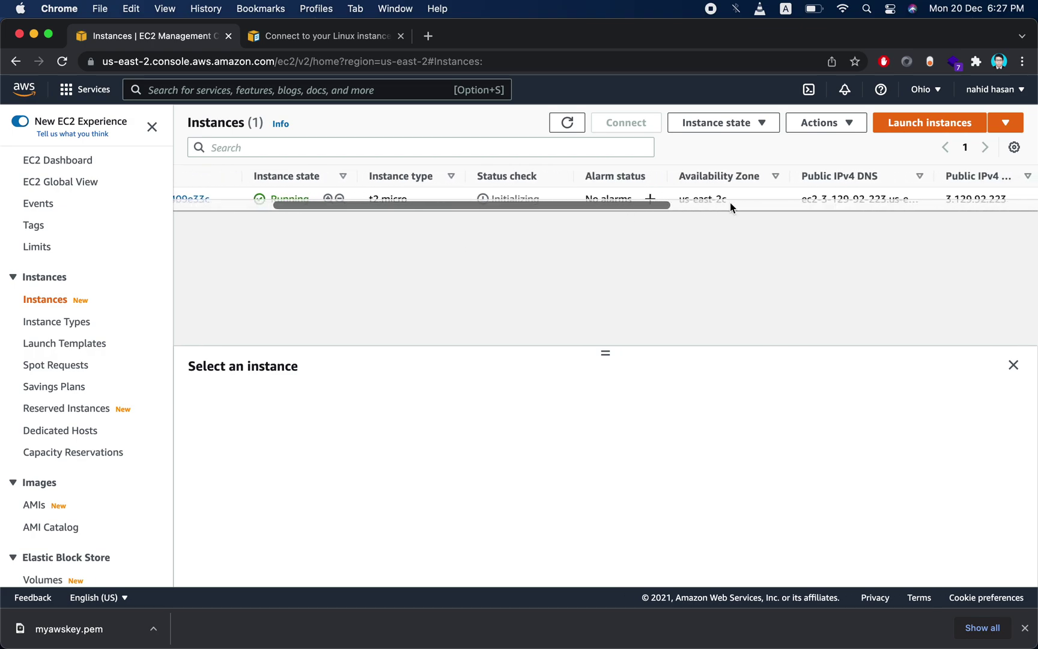
pyautogui.hscroll(8, 799, 204)
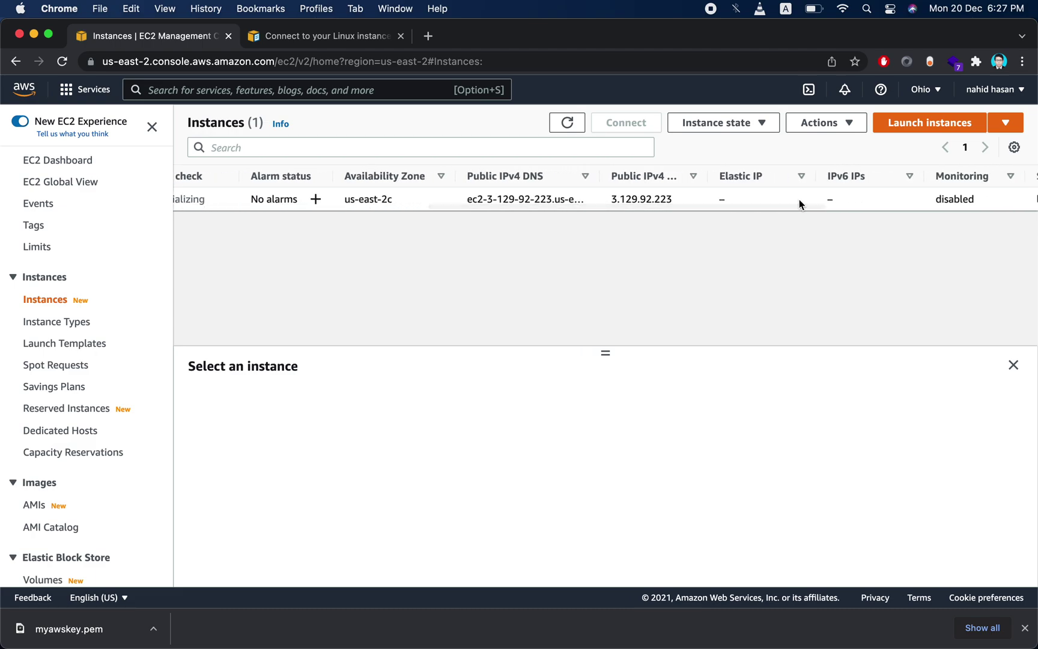
pyautogui.hscroll(3, 798, 199)
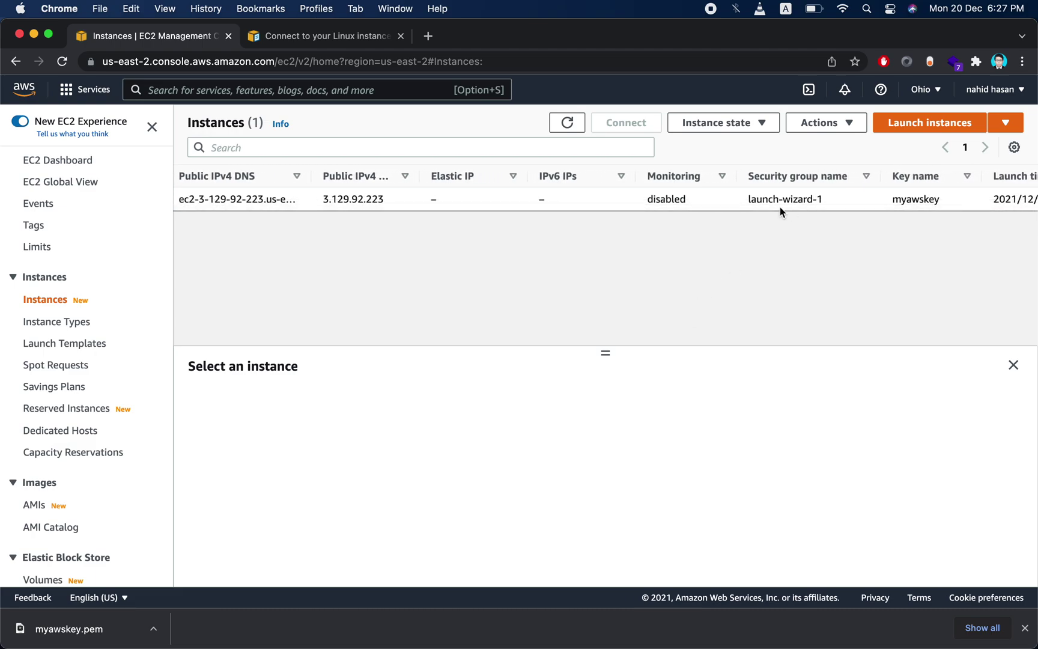
pyautogui.hscroll(5, 736, 202)
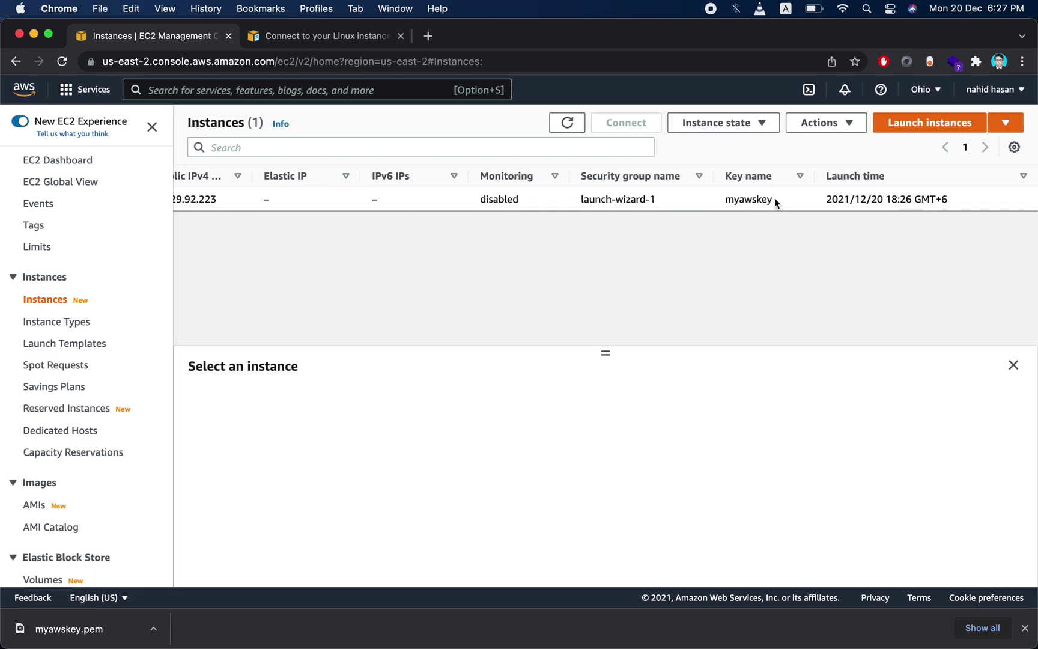
pyautogui.hscroll(-5, 658, 197)
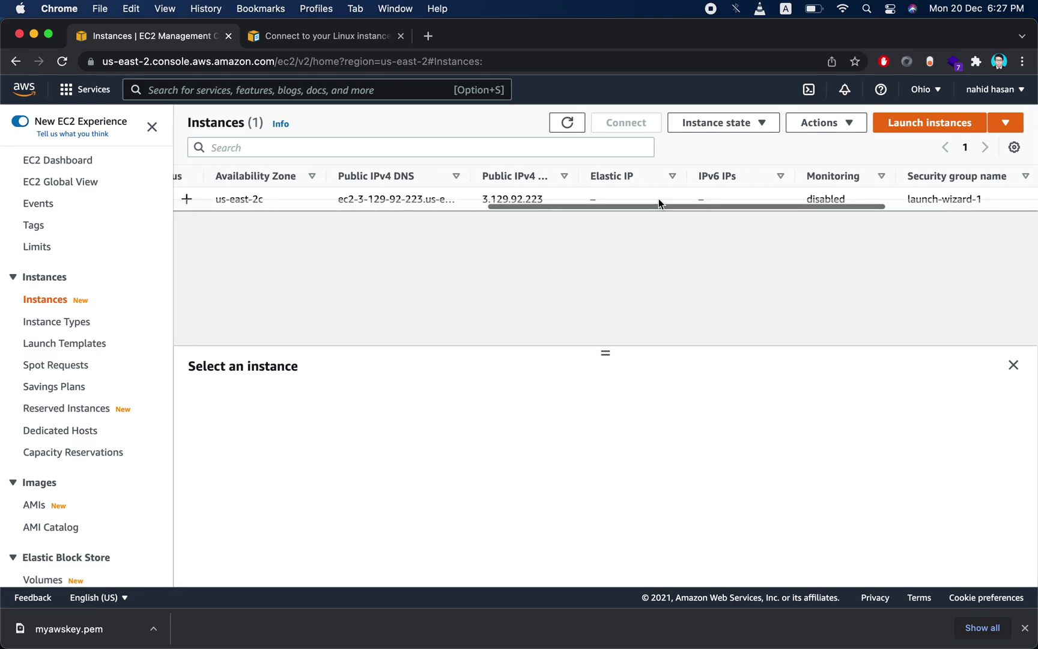
pyautogui.hscroll(-3, 687, 195)
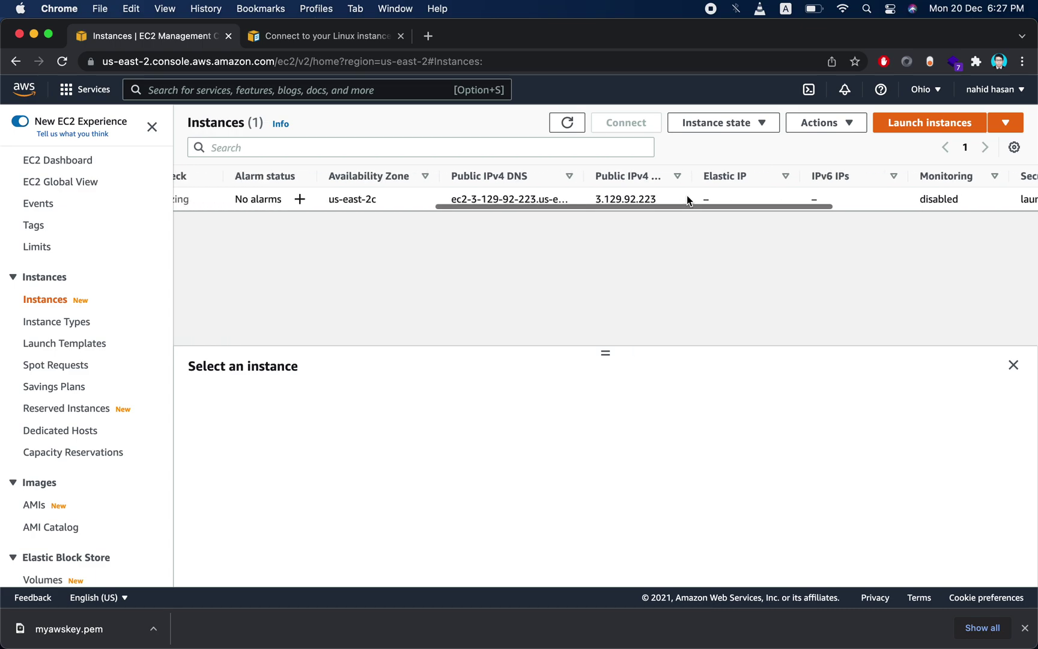
# - Select the instance, open its CloudWatch alarm management page and examine the notification, action, threshold and sample metric settings
pyautogui.click(381, 201)
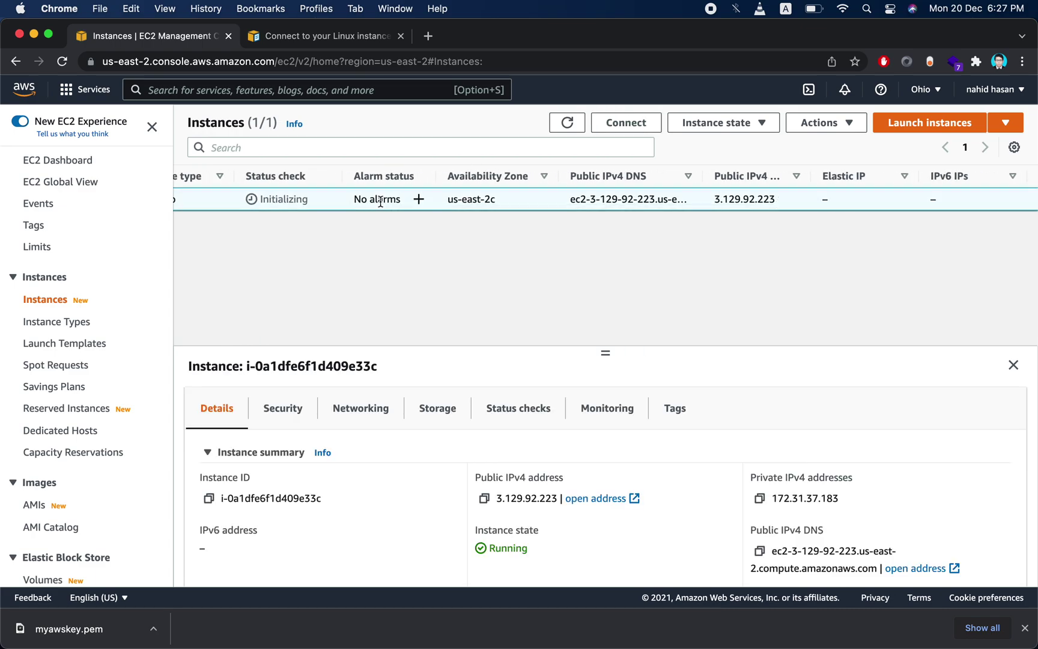
pyautogui.click(418, 199)
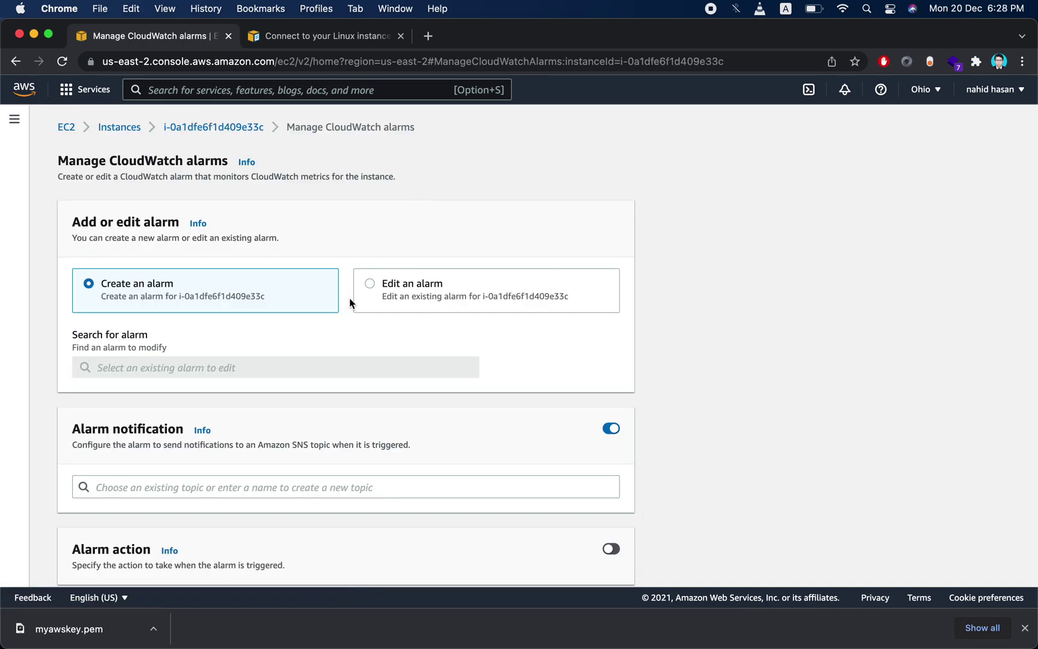
pyautogui.scroll(-5, 262, 336)
pyautogui.scroll(5, 260, 329)
pyautogui.scroll(-15, 265, 303)
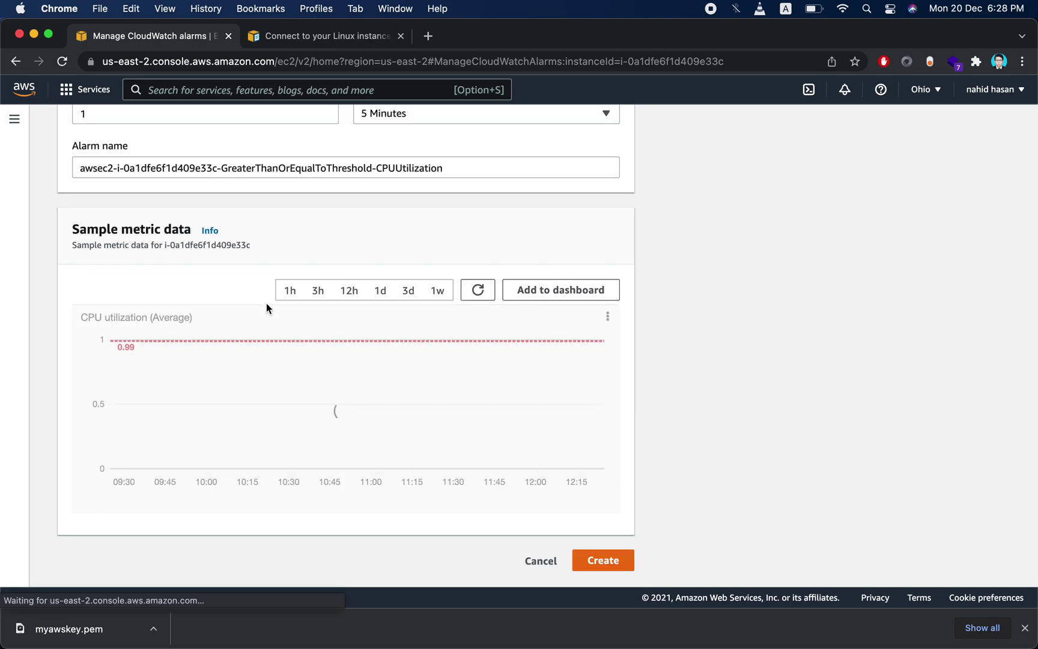
pyautogui.scroll(15, 198, 287)
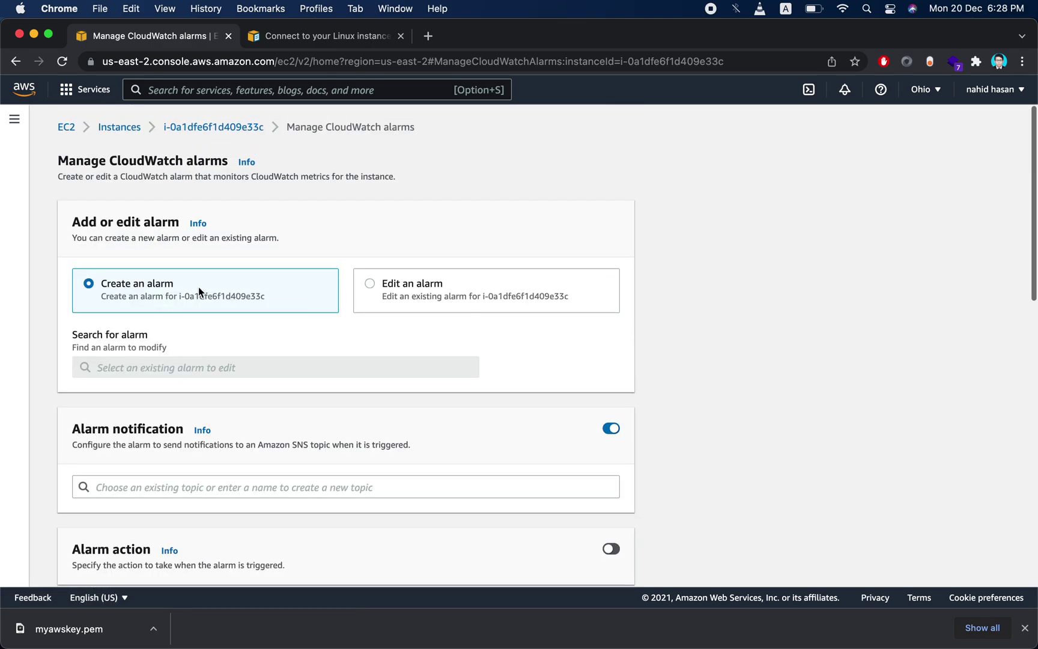
pyautogui.scroll(-3, 300, 330)
pyautogui.click(254, 319)
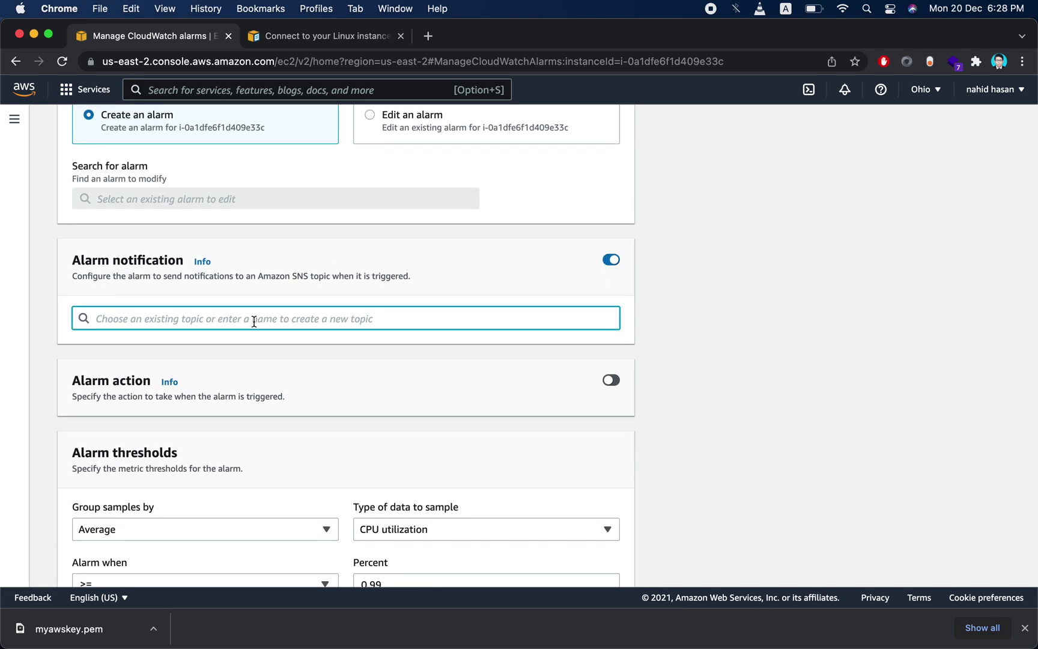
pyautogui.scroll(-2, 328, 406)
pyautogui.scroll(-2, 329, 401)
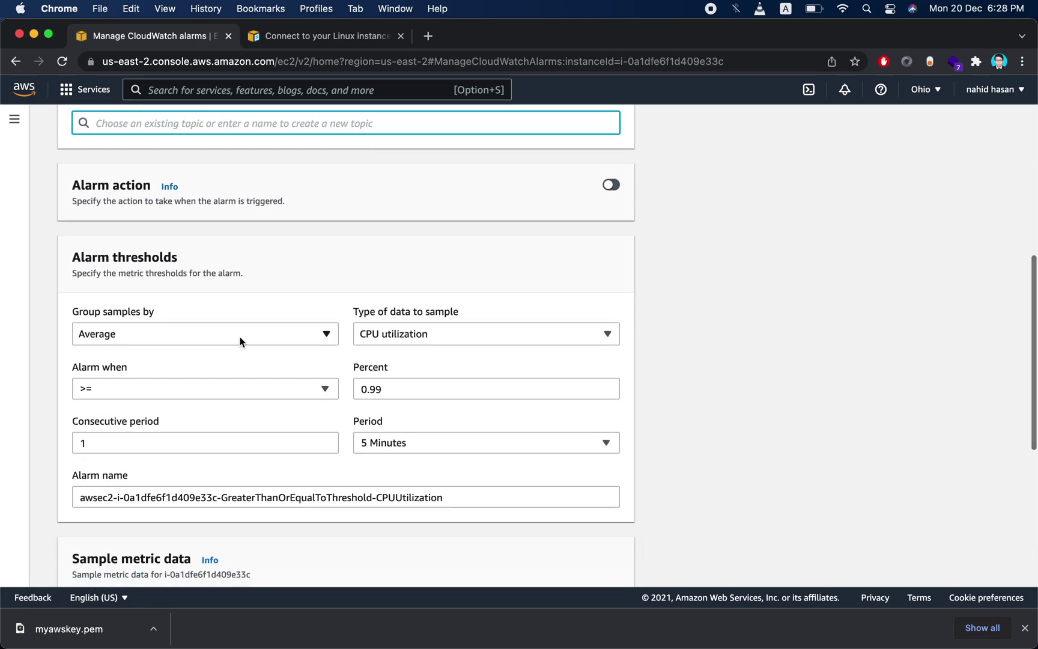
pyautogui.scroll(-4, 240, 340)
pyautogui.scroll(-1, 240, 341)
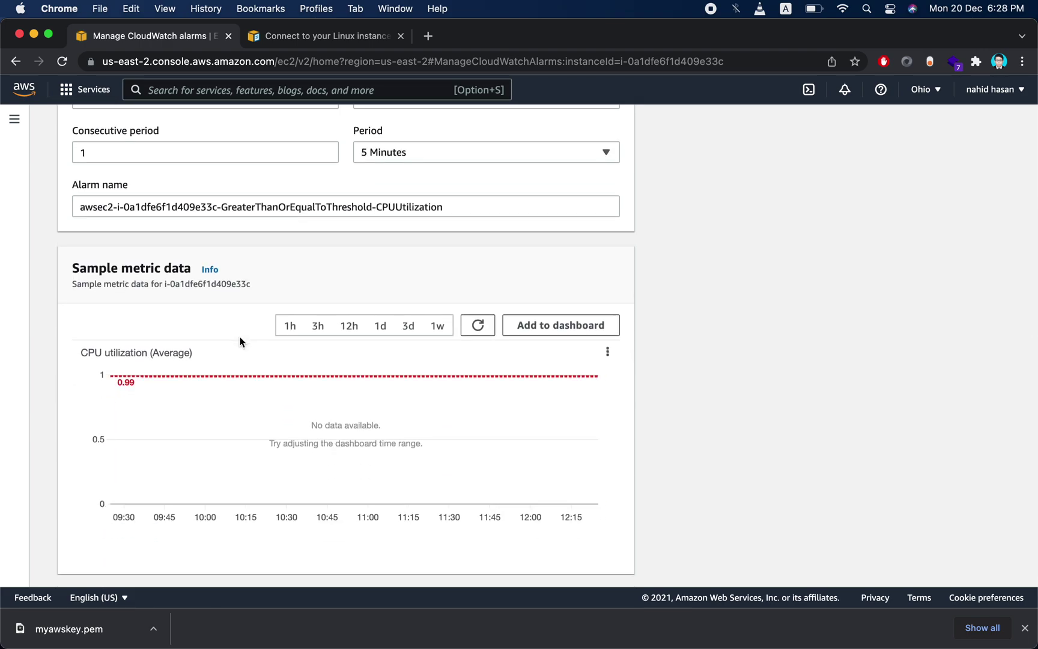
pyautogui.scroll(1, 658, 412)
pyautogui.scroll(-2, 658, 408)
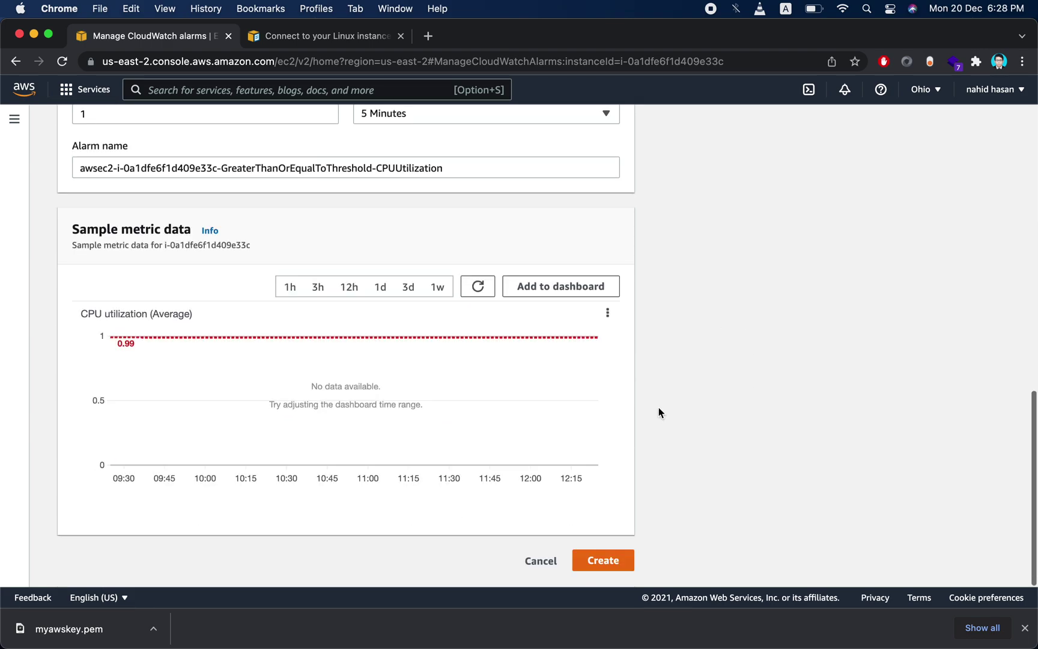
# - Create the CloudWatch alarm for average CPU utilization >= 0.99 percent over 1 period of 5 minutes, leaving the alarm action off
pyautogui.scroll(6, 645, 466)
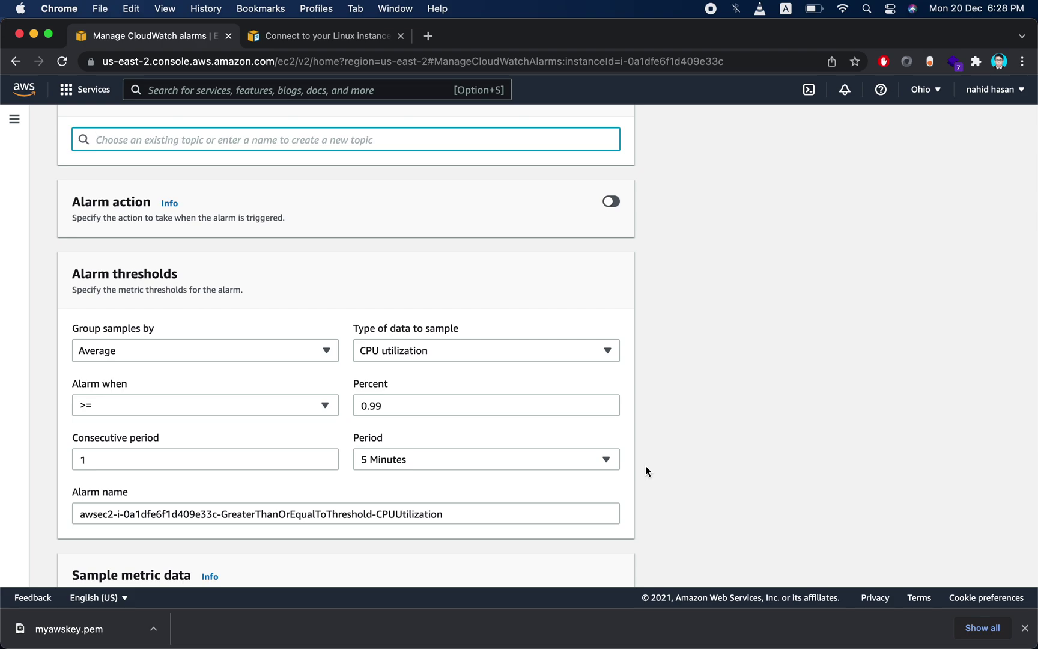
pyautogui.scroll(3, 48, 368)
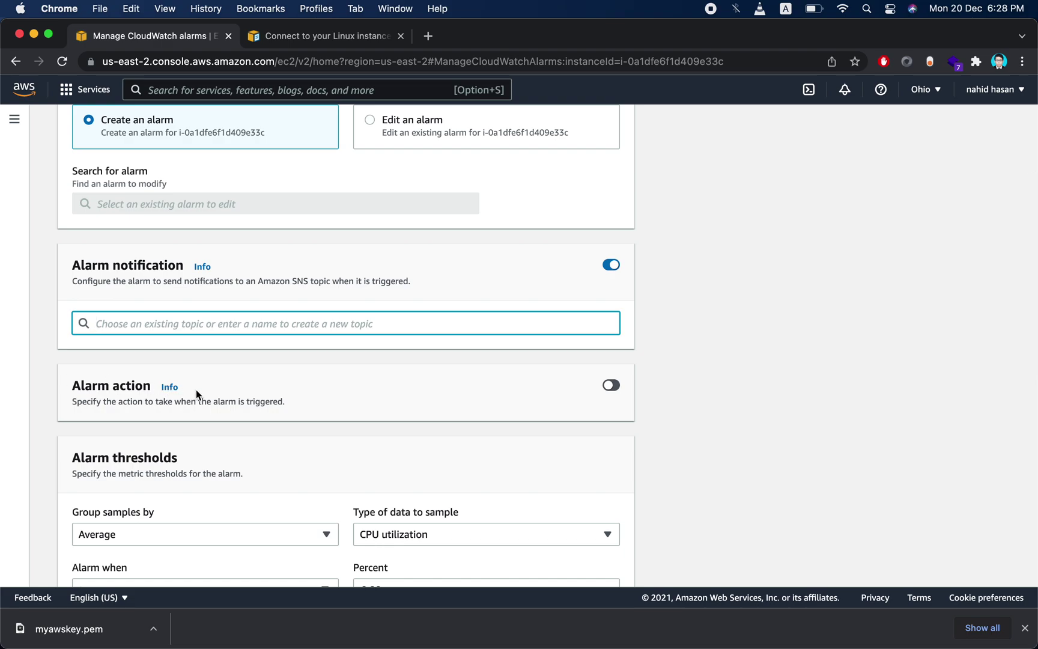
pyautogui.click(612, 385)
pyautogui.click(611, 385)
pyautogui.scroll(1, 372, 396)
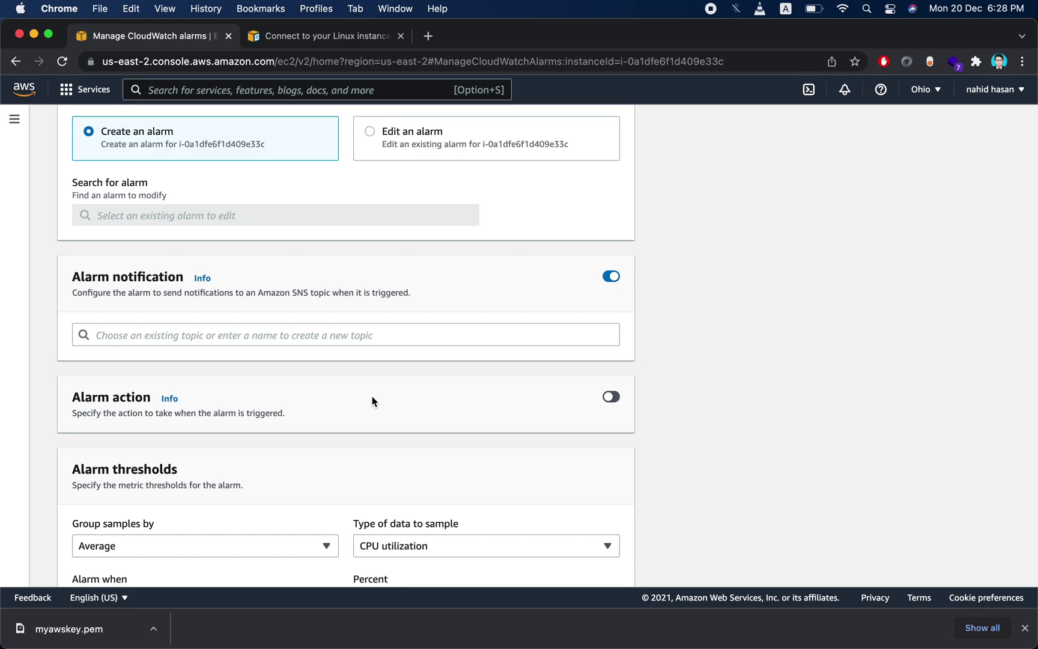
pyautogui.click(281, 394)
pyautogui.scroll(-2, 728, 394)
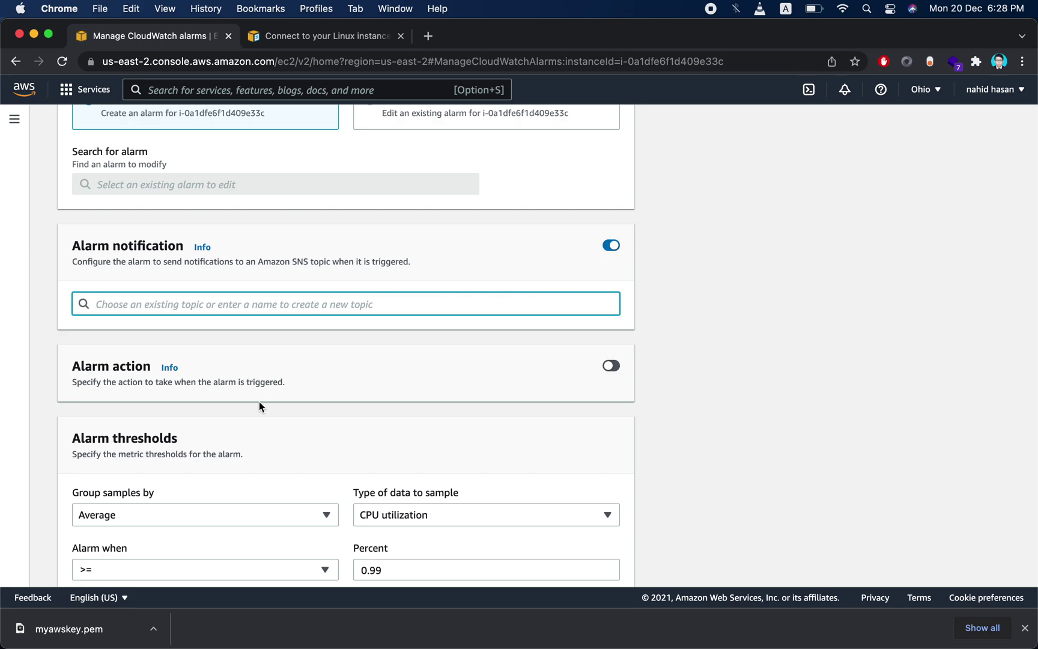
pyautogui.scroll(-7, 380, 383)
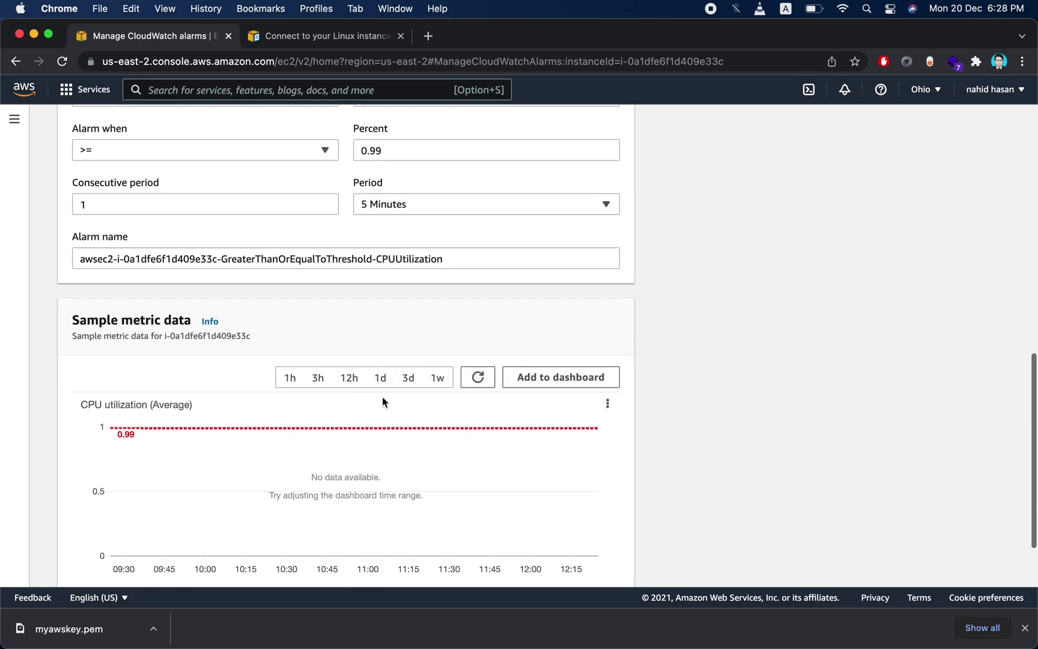
pyautogui.scroll(-2, 699, 435)
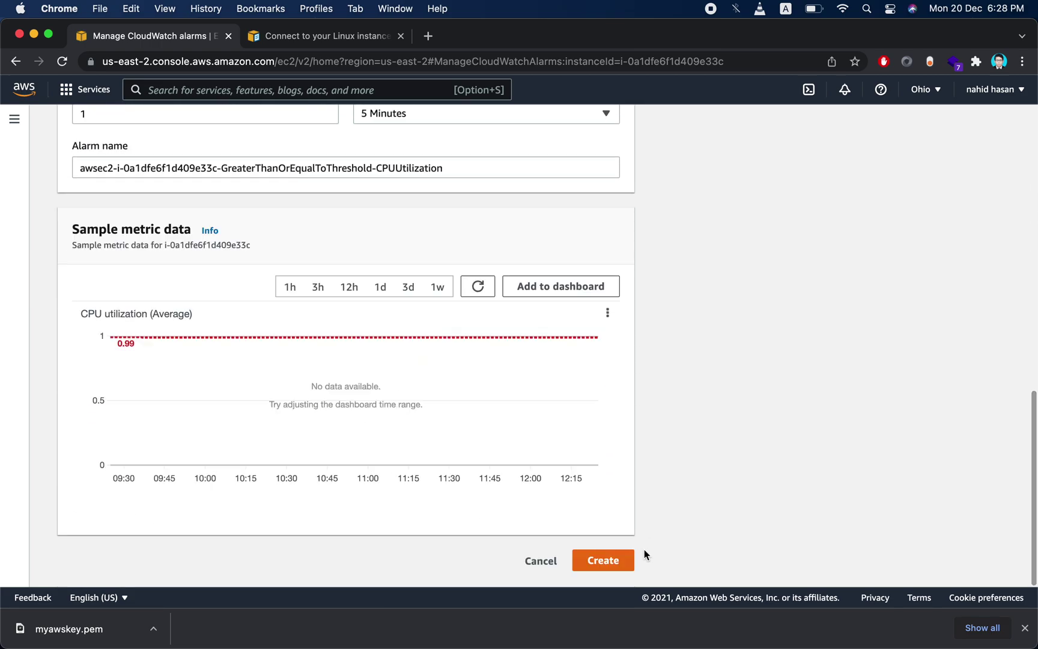
pyautogui.click(606, 561)
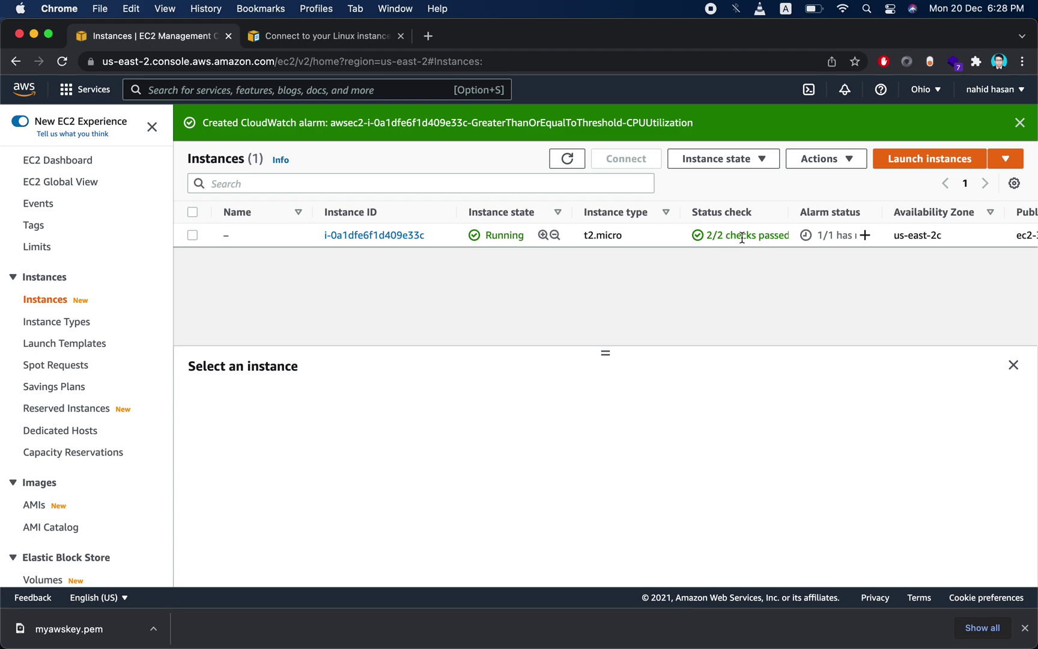
# - Examine the instance's row in the instances list, from alarm status and public addresses to security group, key name and launch time
pyautogui.hscroll(5, 709, 237)
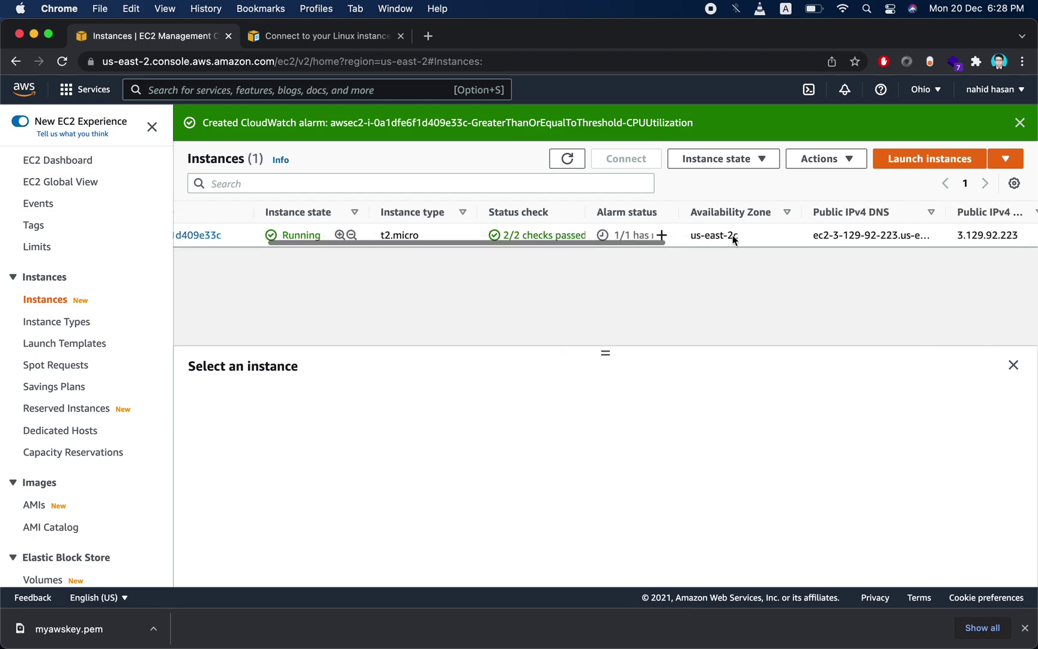
pyautogui.hscroll(2, 710, 236)
pyautogui.hscroll(9, 711, 235)
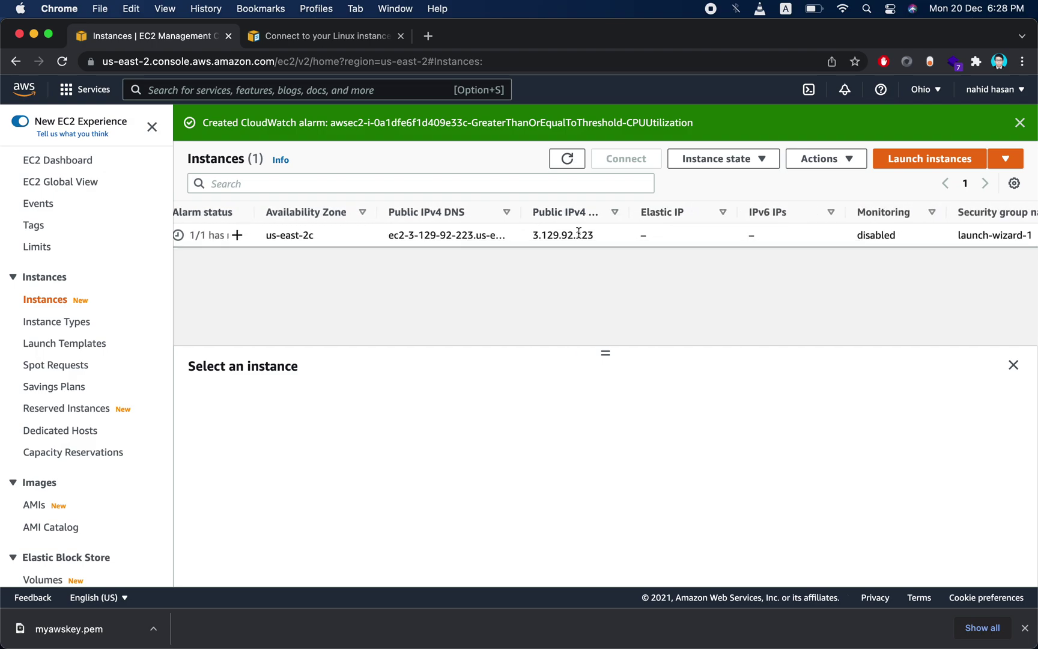
pyautogui.hscroll(7, 579, 233)
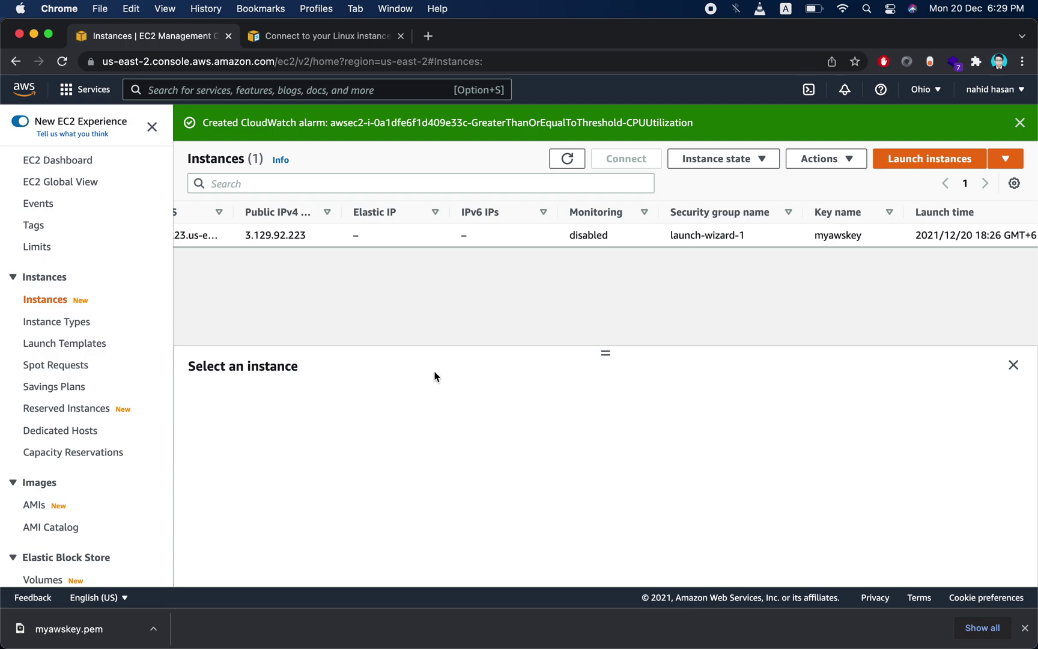
pyautogui.hscroll(-10, 406, 236)
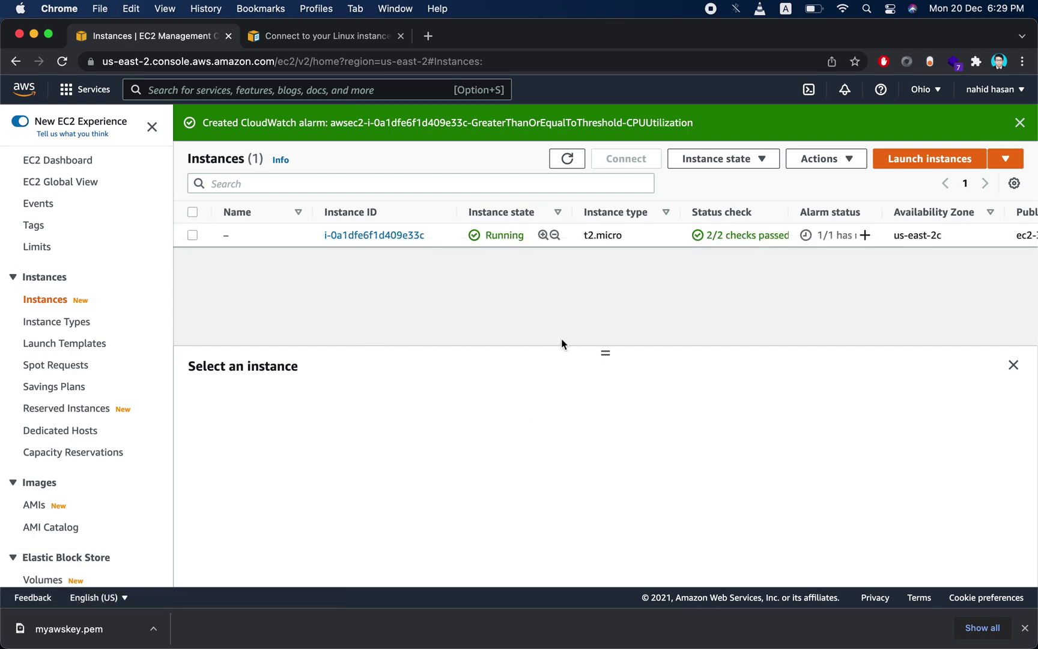
# - Open the instance's summary page and load its public IPv4 DNS address in a new browser tab, returning to the summary
pyautogui.click(392, 238)
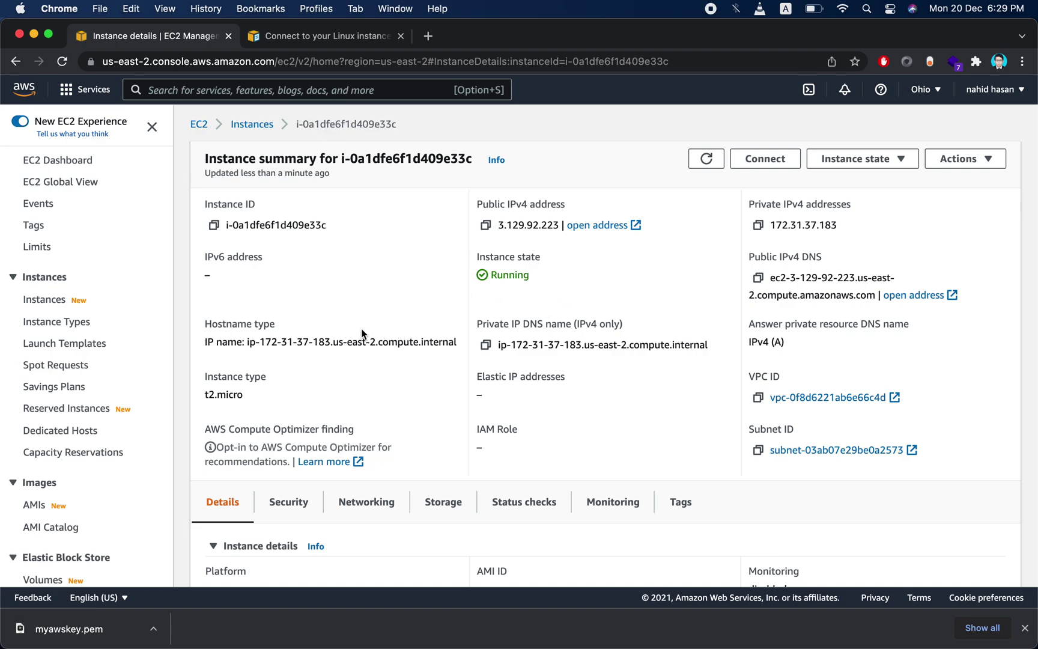
pyautogui.click(912, 294)
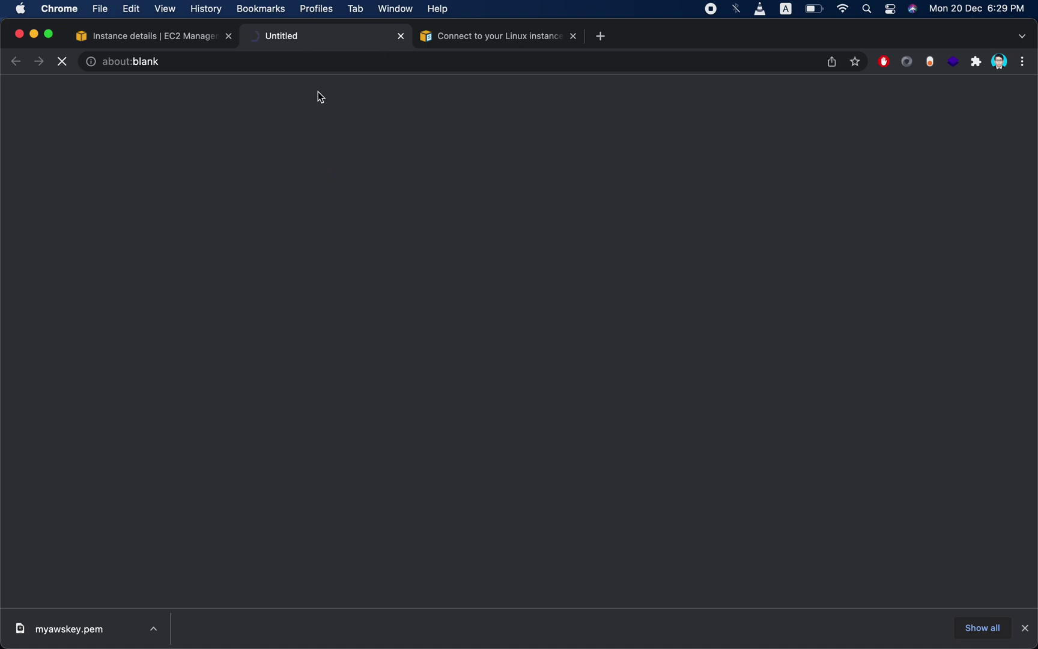
pyautogui.click(154, 39)
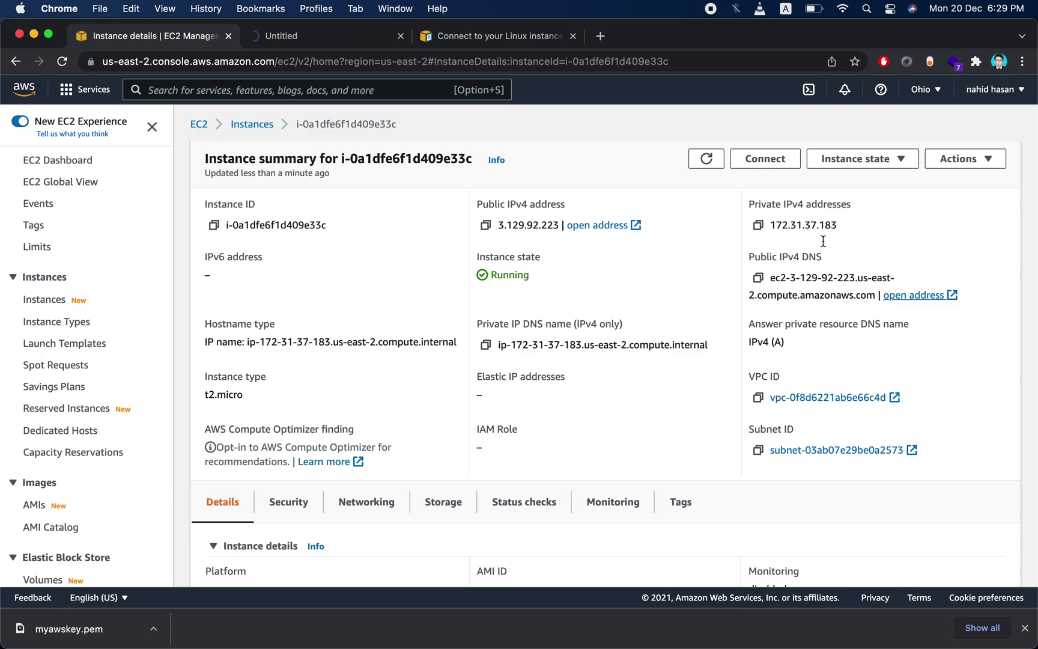
pyautogui.click(335, 33)
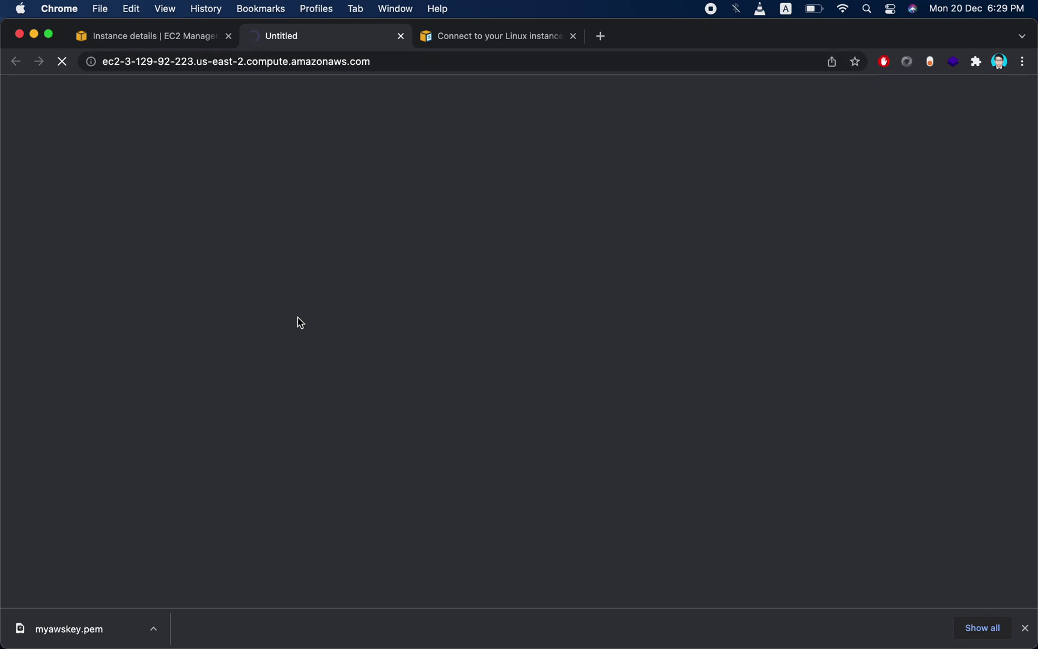
pyautogui.click(190, 47)
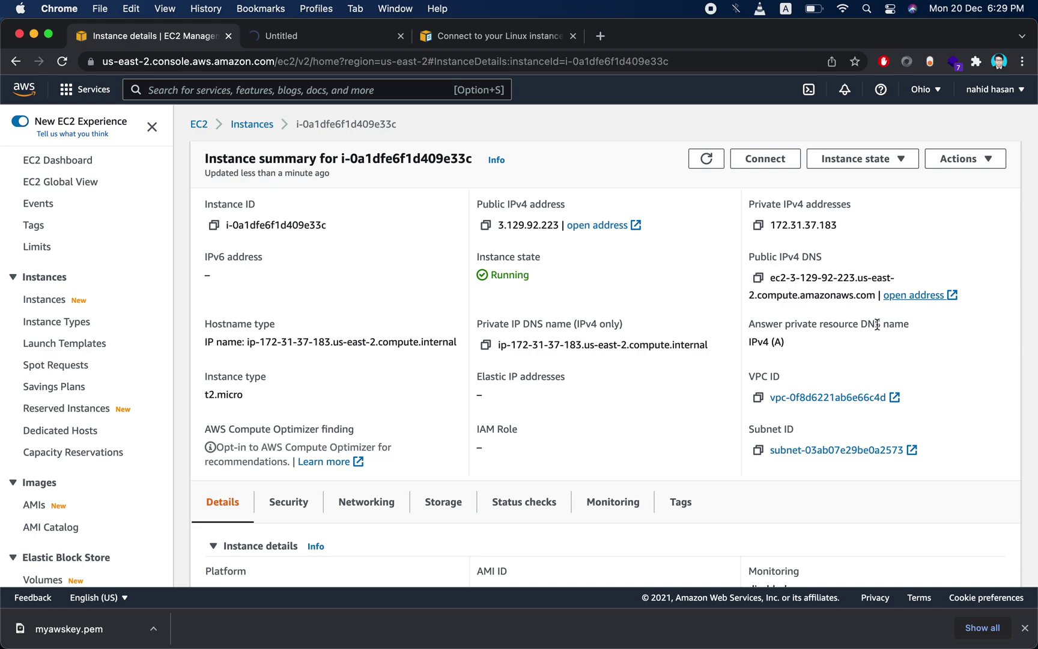
# - Look through the instance's platform, AMI and key pair details, check the public DNS page, and return to the summary
pyautogui.scroll(-1, 639, 395)
pyautogui.scroll(1, 639, 395)
pyautogui.scroll(-5, 639, 395)
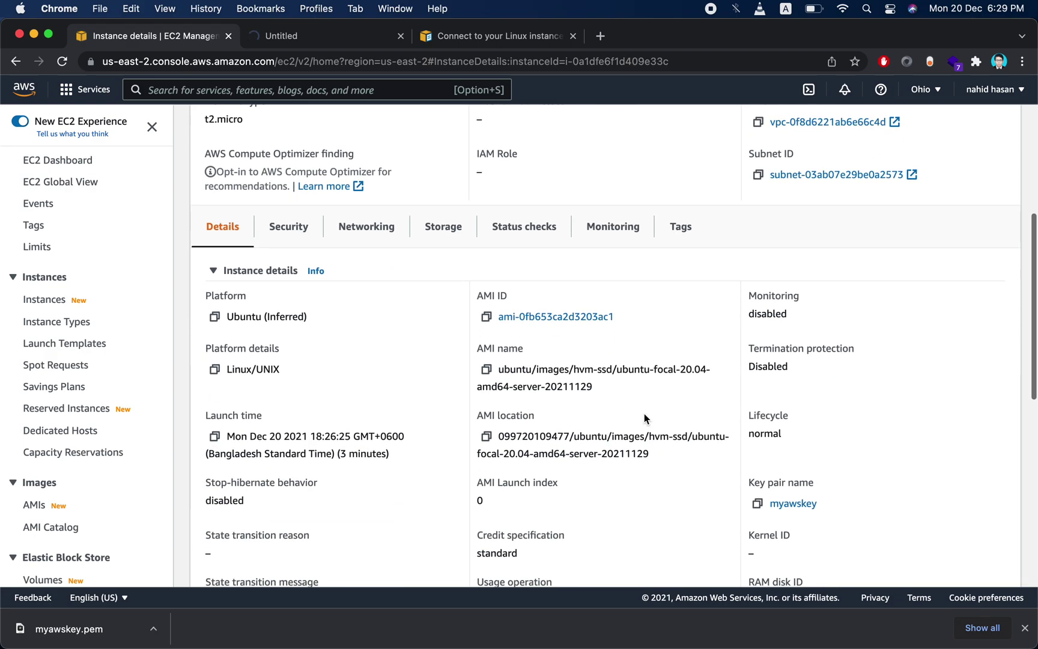
pyautogui.scroll(-4, 644, 413)
pyautogui.scroll(4, 643, 413)
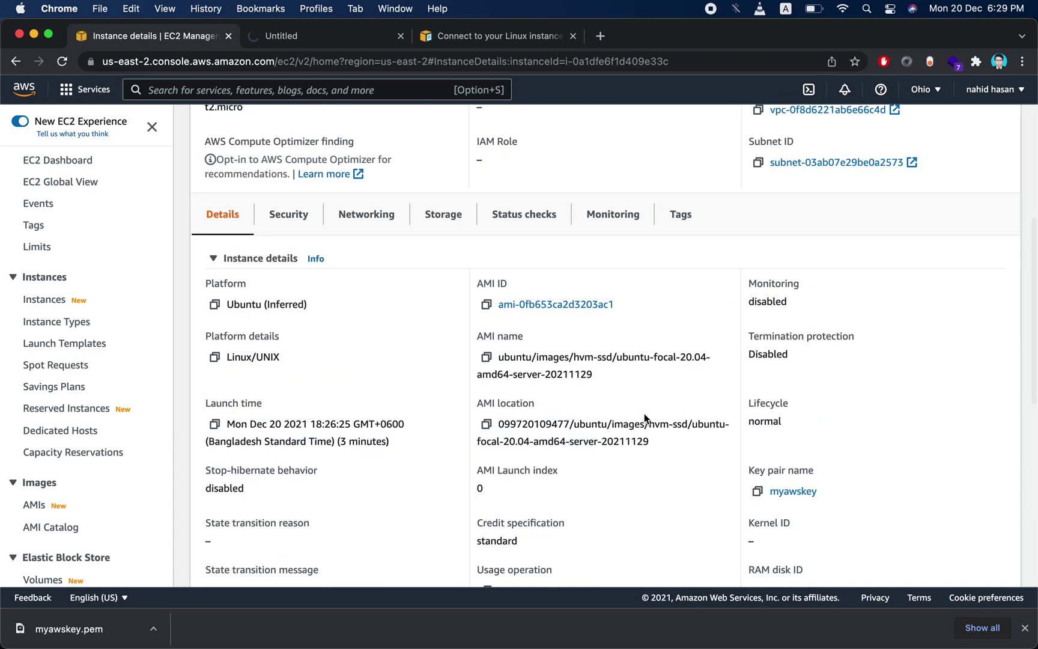
pyautogui.scroll(6, 644, 413)
pyautogui.click(311, 36)
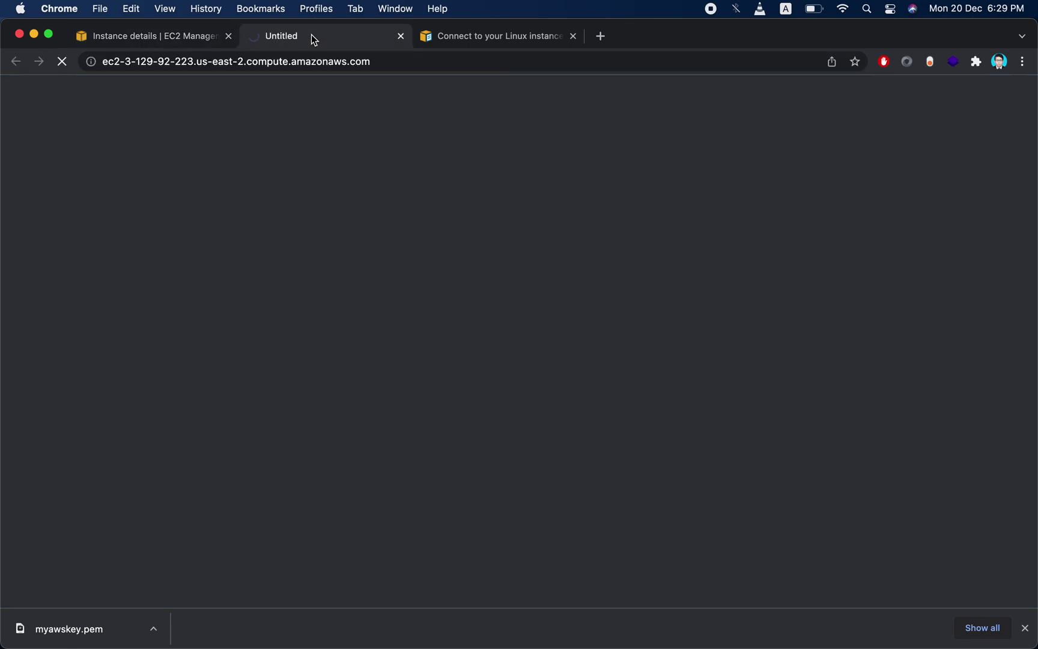
pyautogui.click(196, 33)
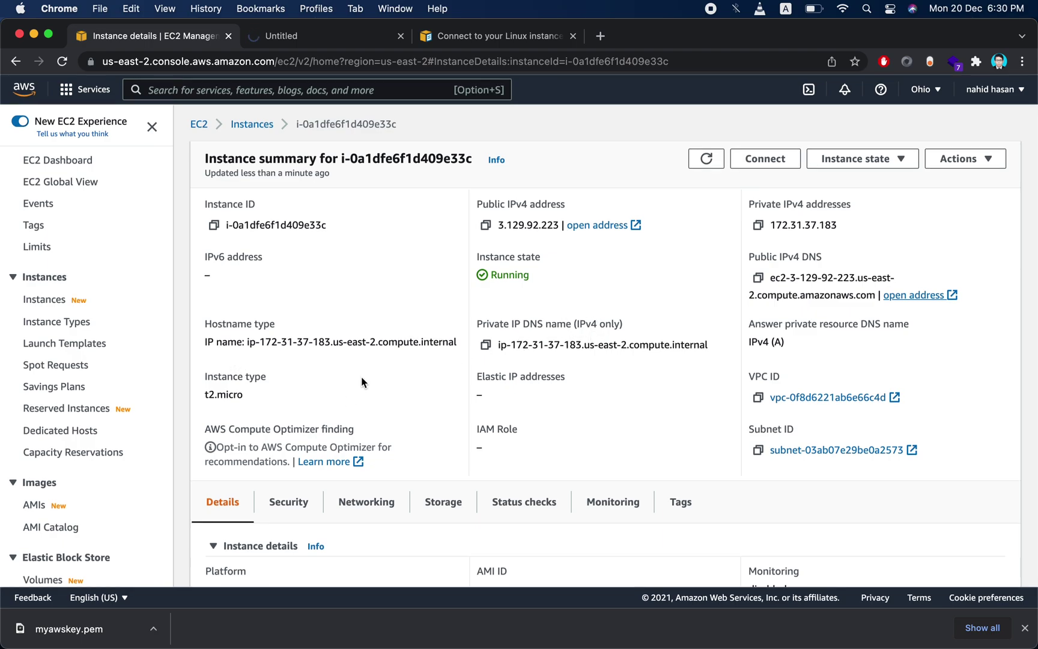
# - Open the connection options for the instance, view the EC2 Instance Connect settings, and go back to the instance summary
pyautogui.scroll(-1, 362, 379)
pyautogui.scroll(-3, 361, 382)
pyautogui.scroll(3, 361, 382)
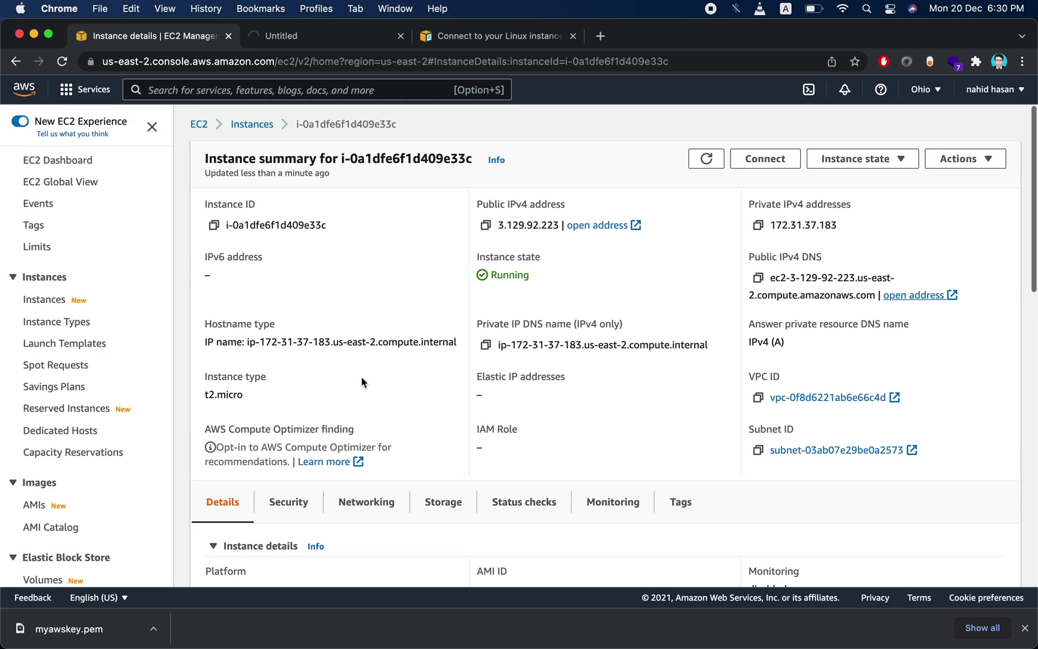
pyautogui.scroll(-1, 607, 304)
pyautogui.scroll(1, 607, 303)
pyautogui.click(765, 160)
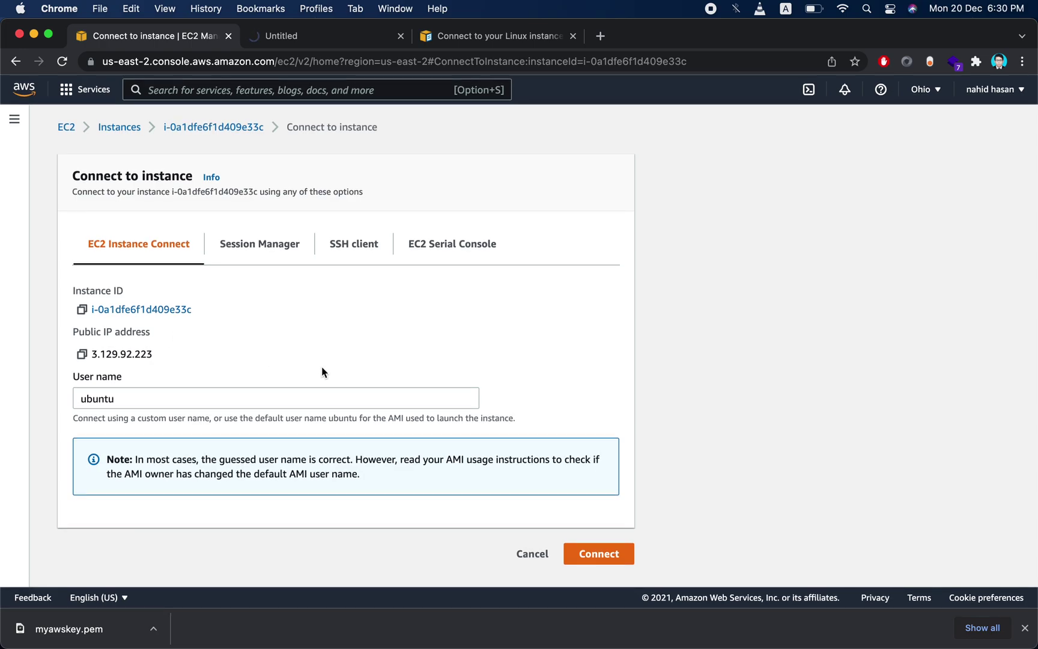
pyautogui.hscroll(-5, 322, 372)
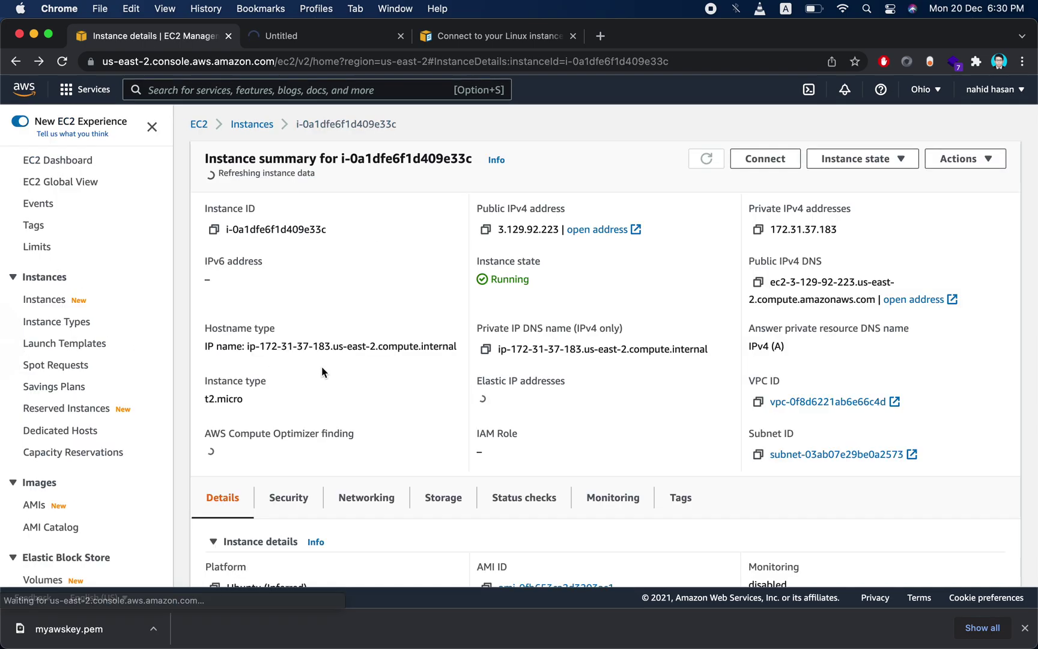
# - View the available instance state actions without choosing one, and check whether the public DNS page has loaded
pyautogui.click(859, 162)
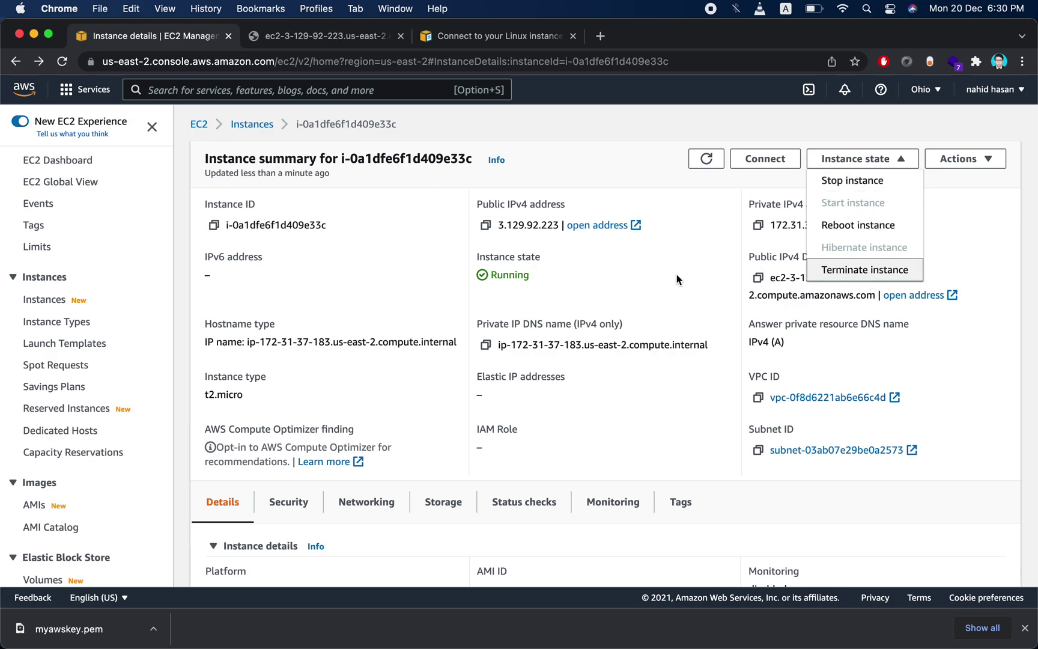
pyautogui.click(643, 292)
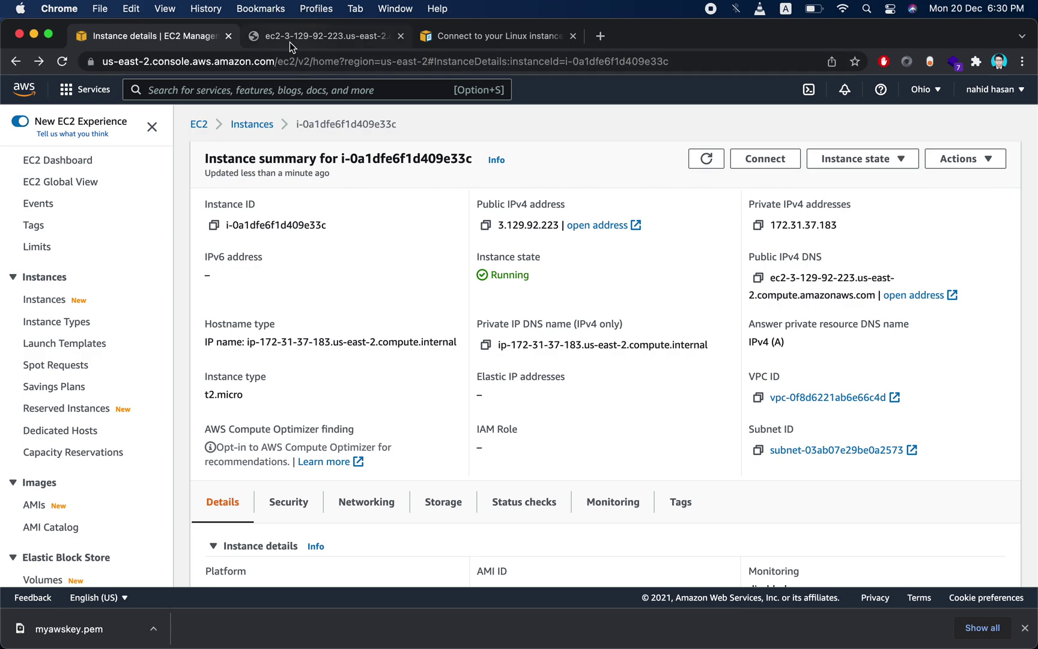
pyautogui.click(288, 36)
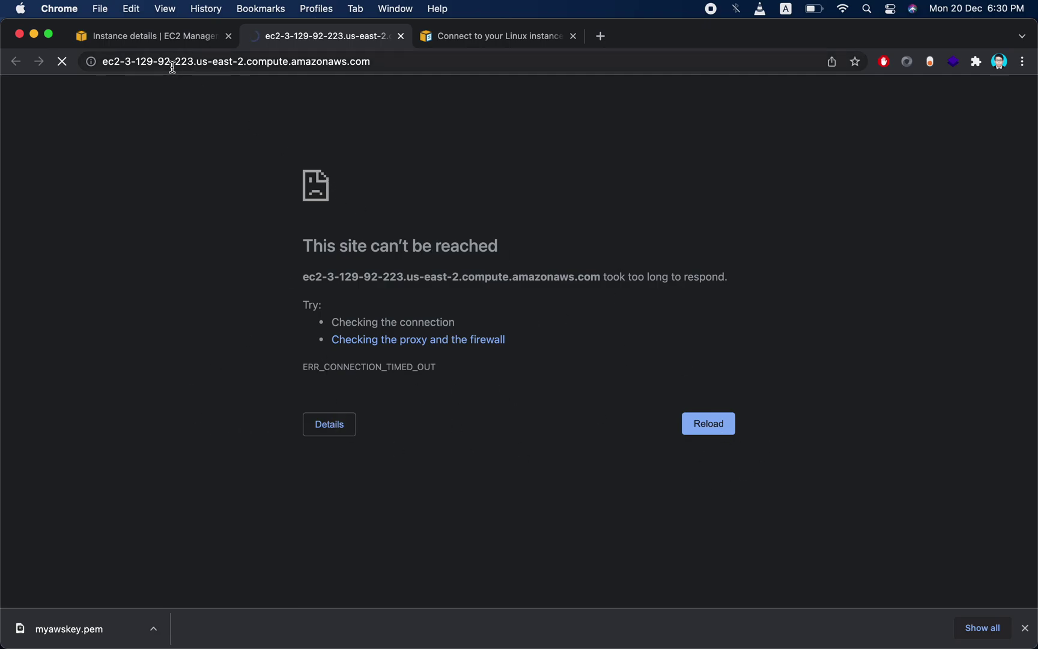
pyautogui.click(162, 38)
pyautogui.click(334, 47)
pyautogui.click(145, 42)
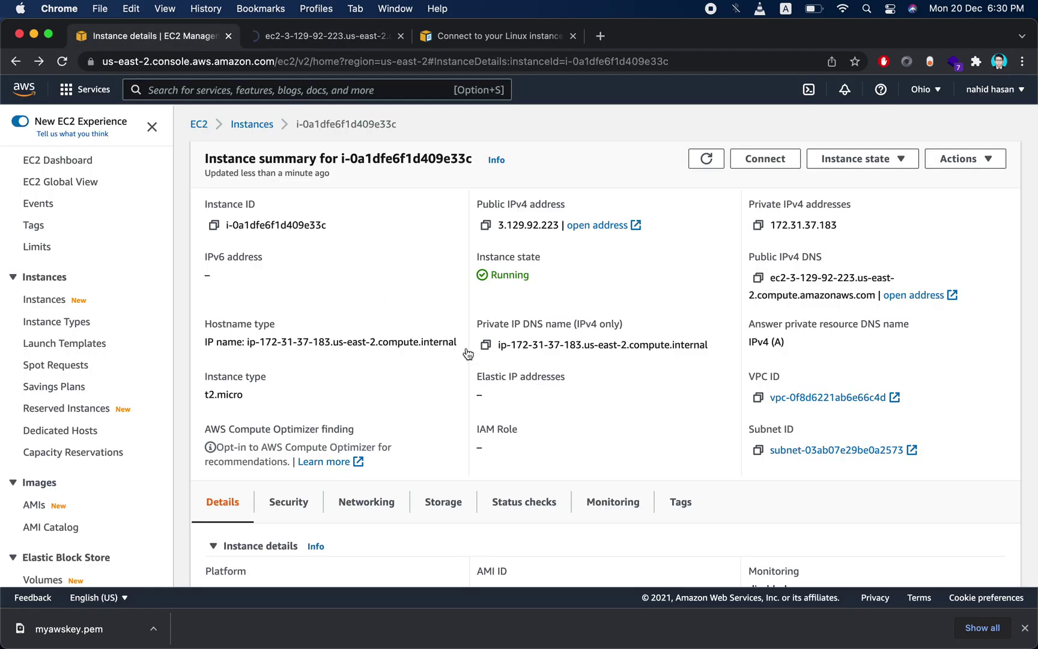
# - Review the full instance details down to the host and placement group, capacity reservation and accelerators sections
pyautogui.scroll(-1, 421, 323)
pyautogui.scroll(-10, 422, 329)
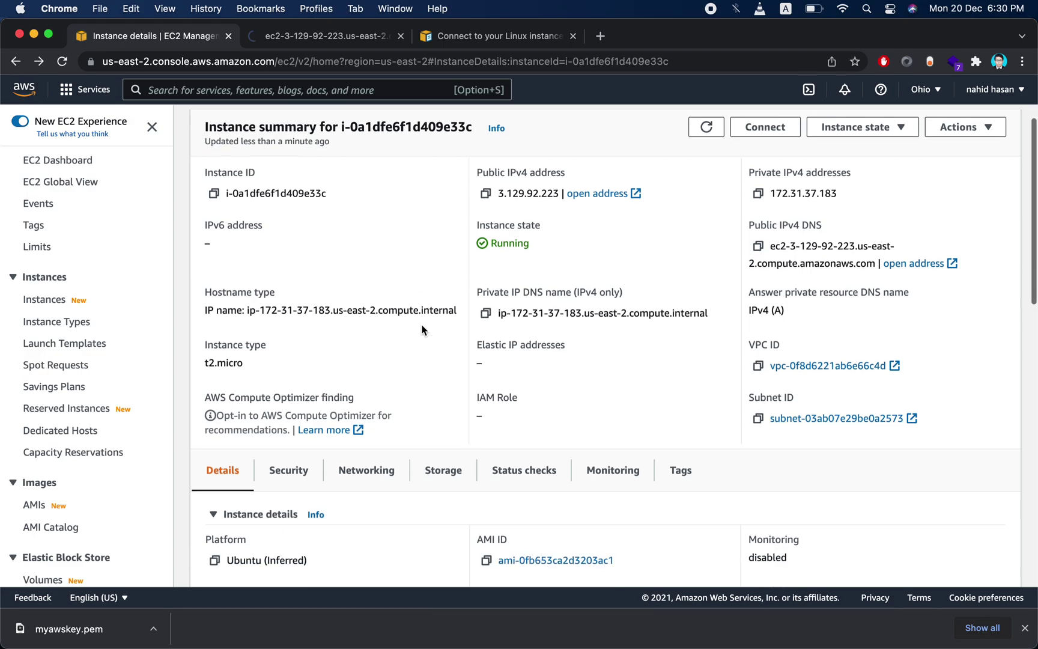
pyautogui.scroll(-5, 421, 433)
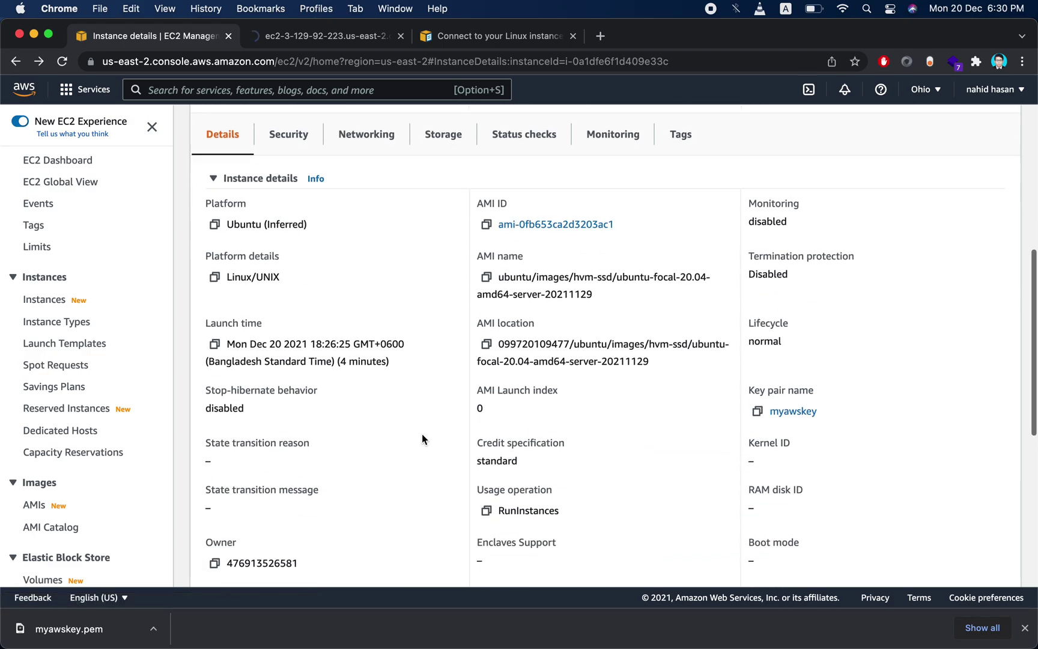
pyautogui.scroll(-6, 422, 439)
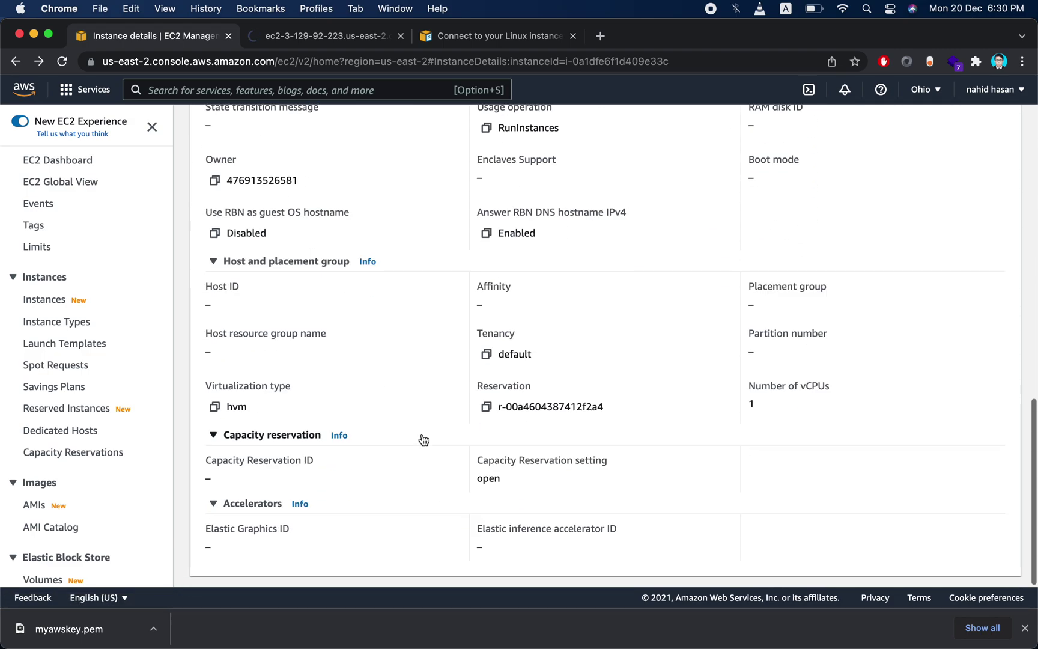
pyautogui.scroll(20, 423, 440)
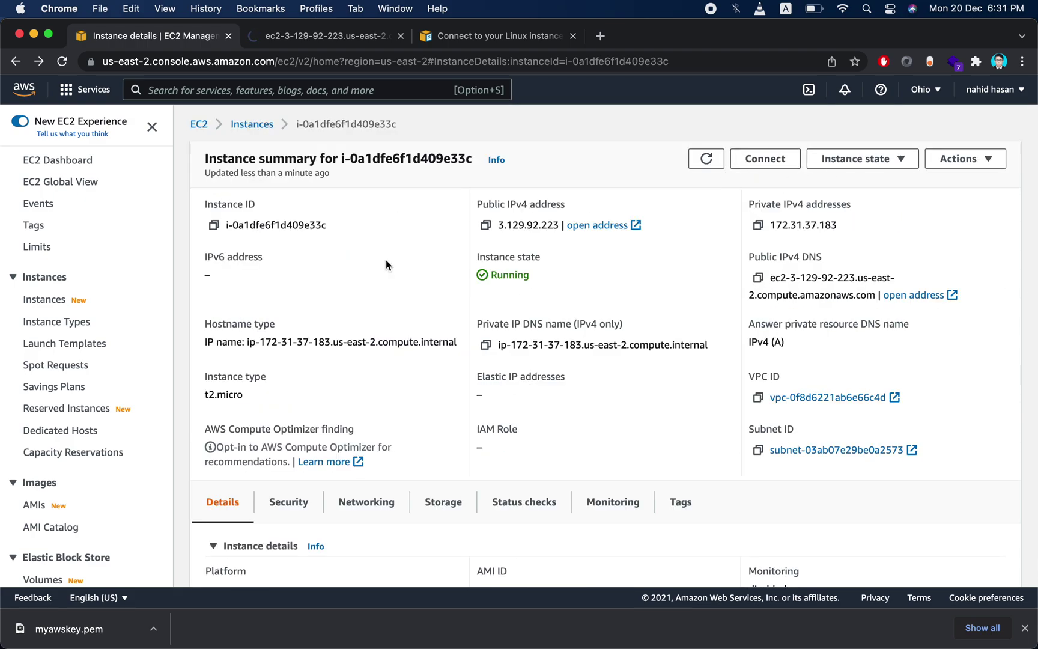
# - Check the public DNS page again, stop it from loading, and return to the instance summary
pyautogui.click(335, 36)
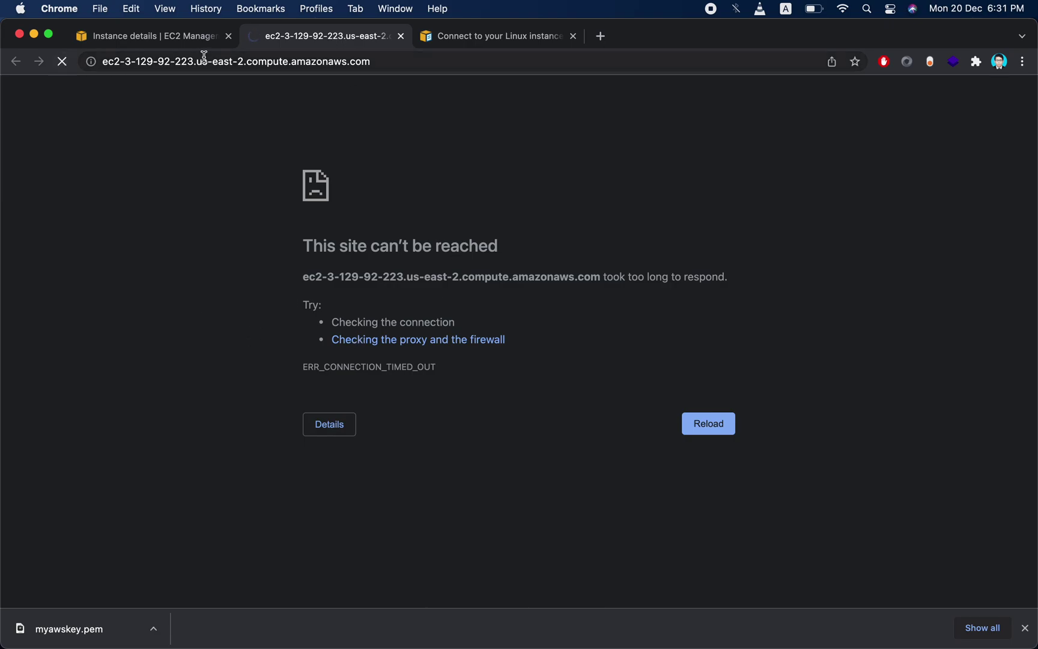
pyautogui.click(161, 42)
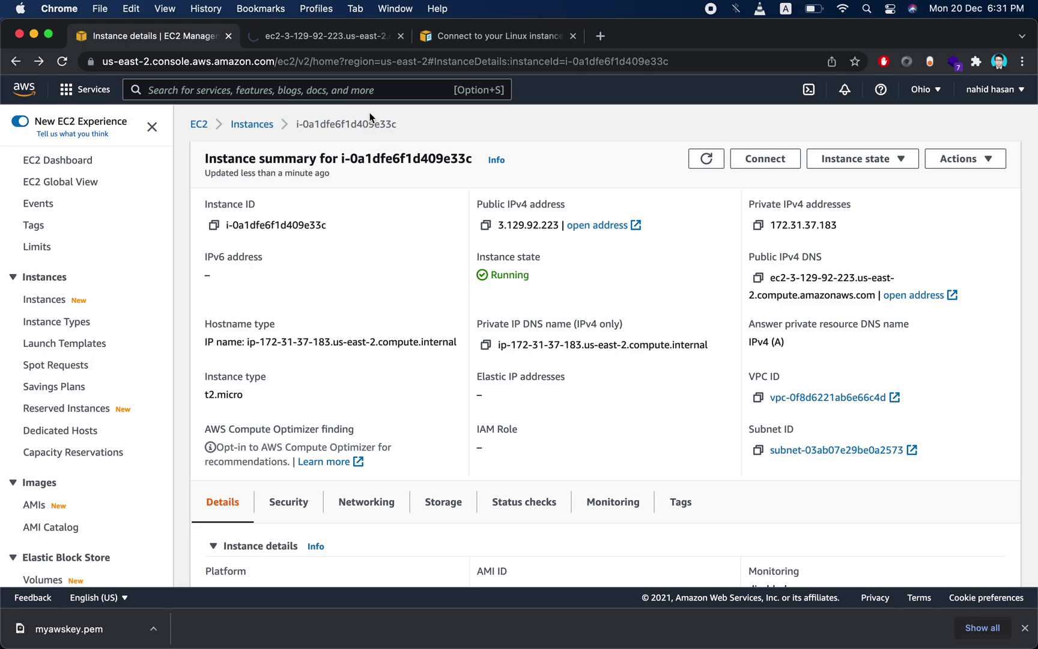
pyautogui.click(321, 46)
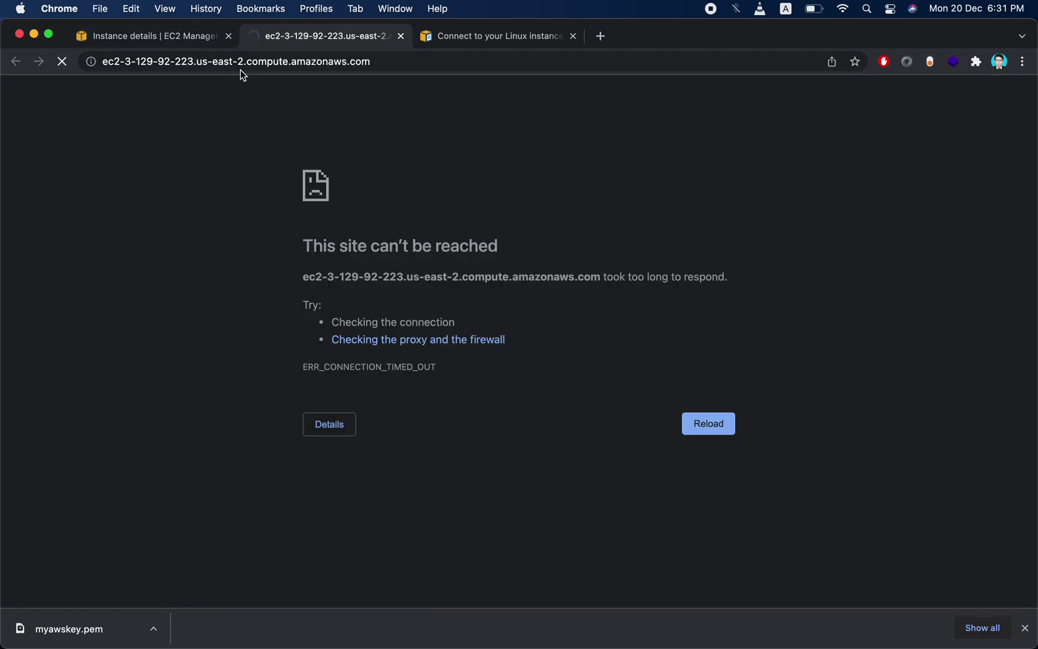
pyautogui.click(64, 62)
pyautogui.click(143, 36)
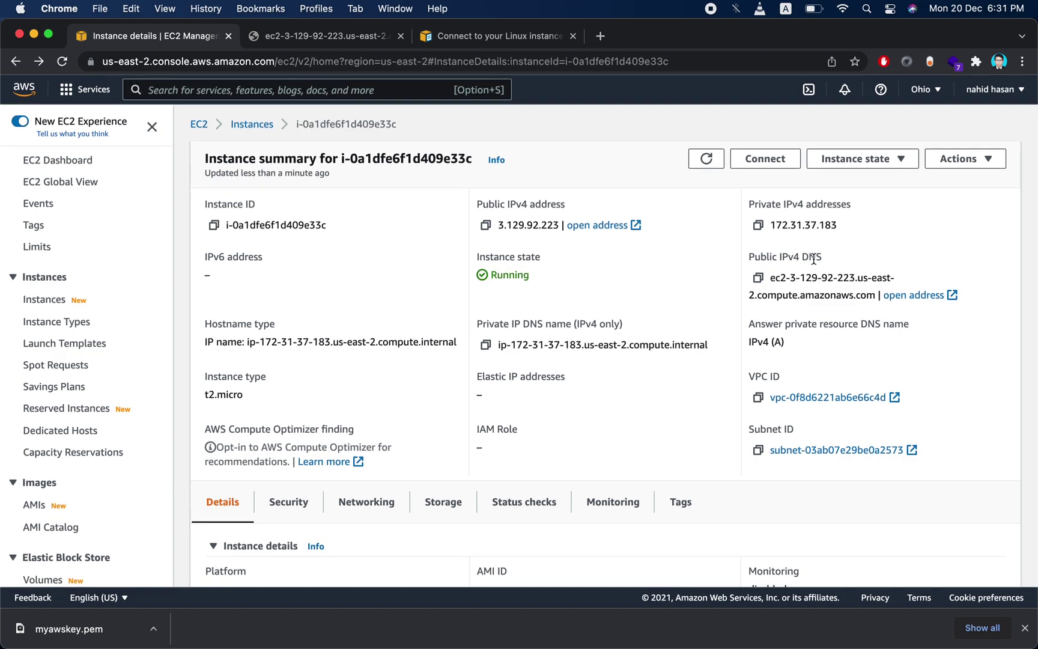
# - Go to the Connect to your Linux instance guide and open the SSH client instructions for Linux or macOS computers
pyautogui.click(940, 161)
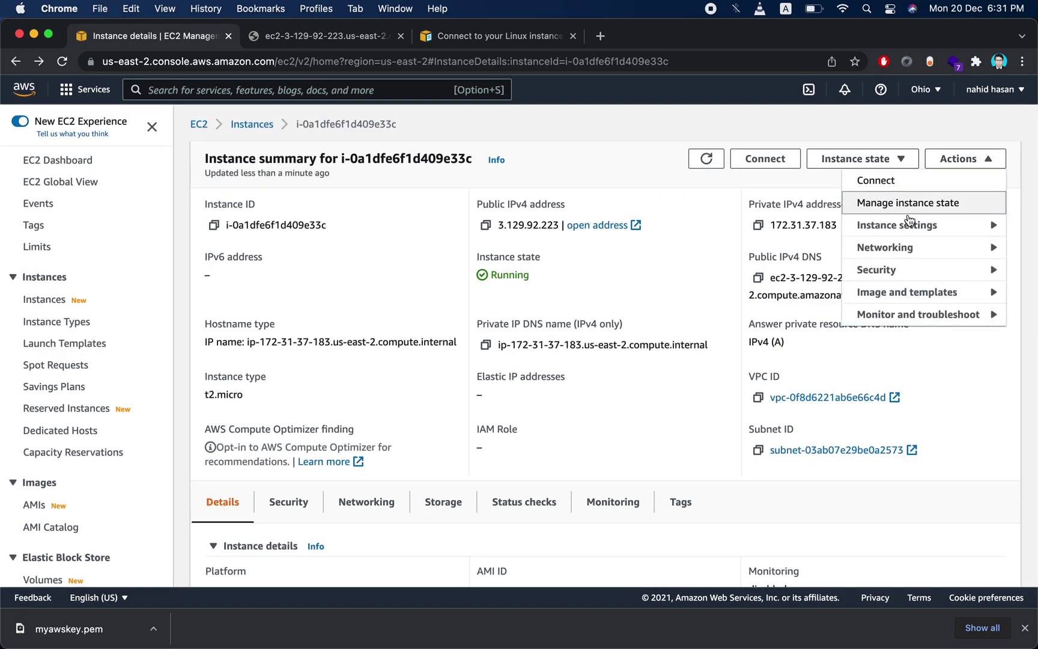
pyautogui.click(489, 36)
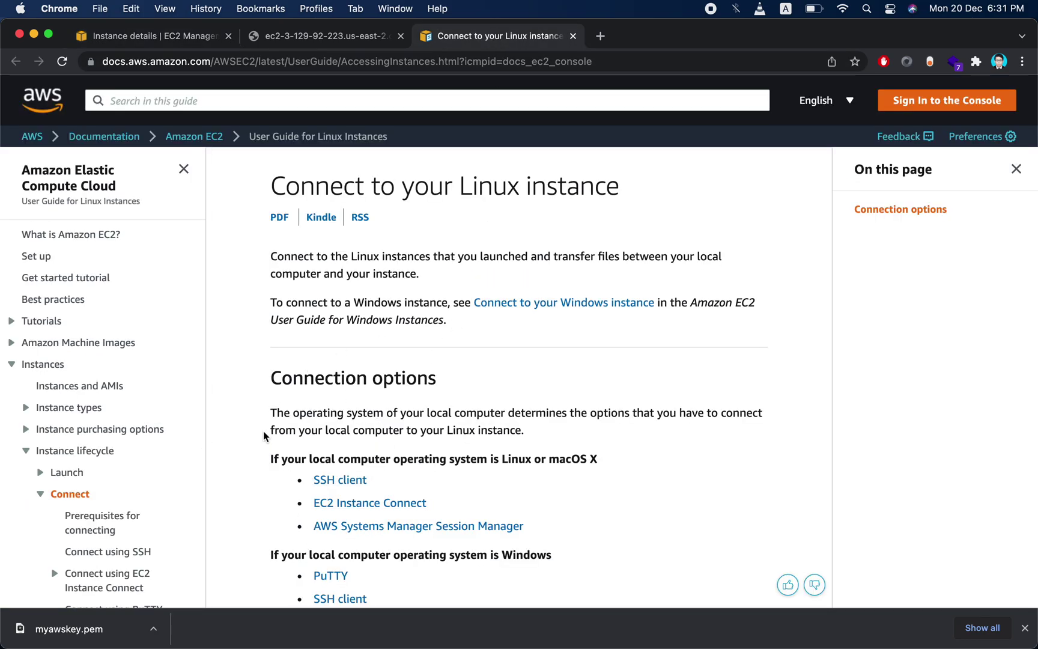
pyautogui.scroll(-3, 265, 433)
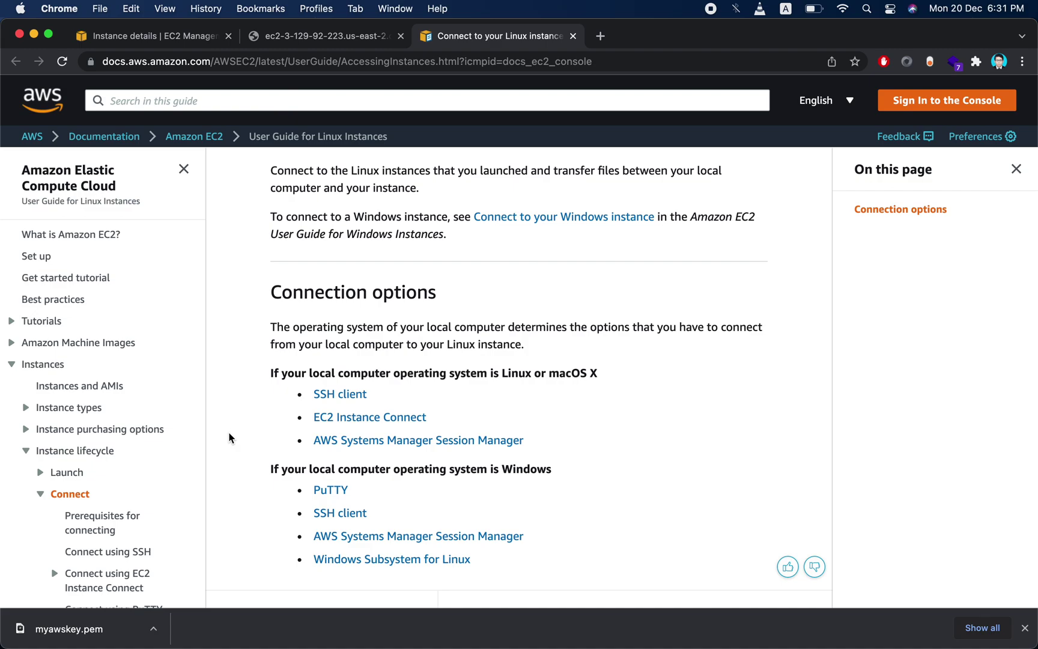
pyautogui.scroll(-1, 244, 441)
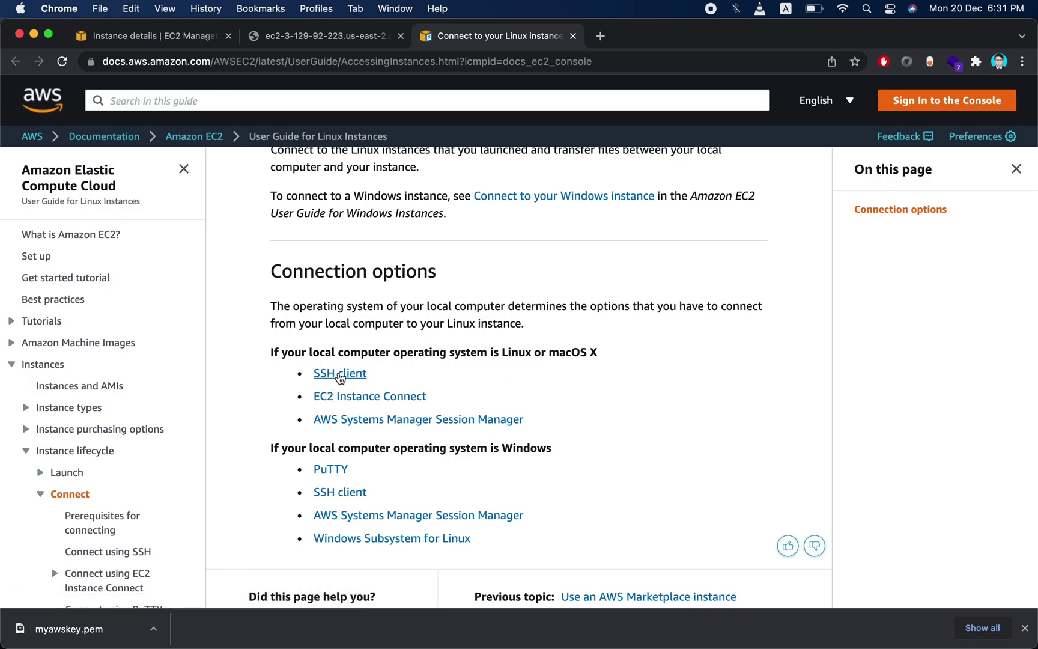
pyautogui.click(335, 375)
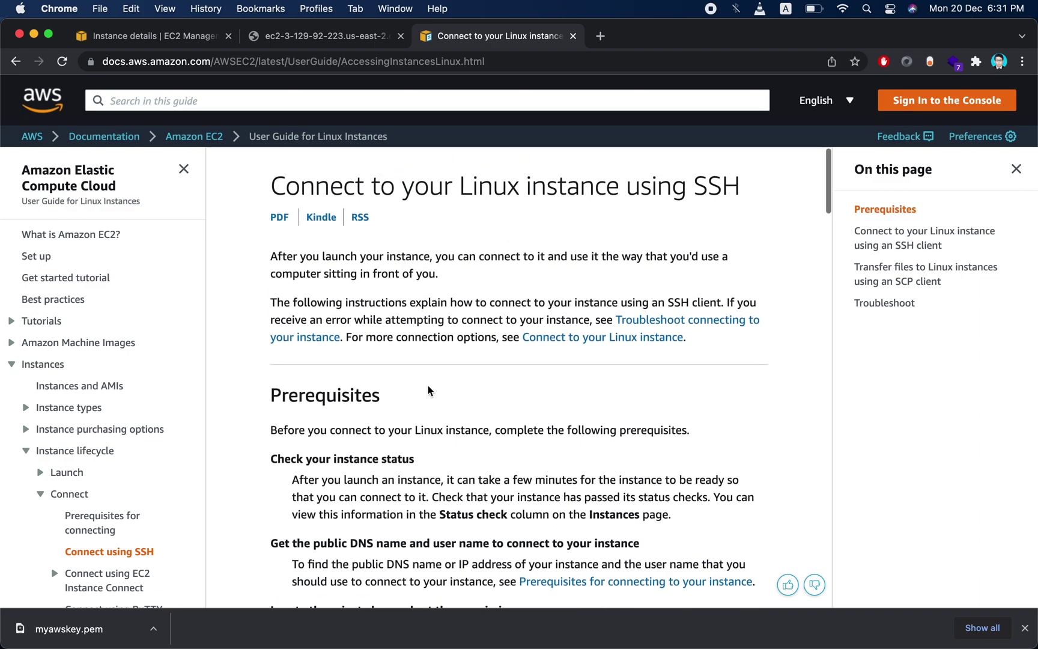
# - Read the SSH connection prerequisites, including getting the public DNS name and user name, and return to the instance page
pyautogui.scroll(-5, 397, 425)
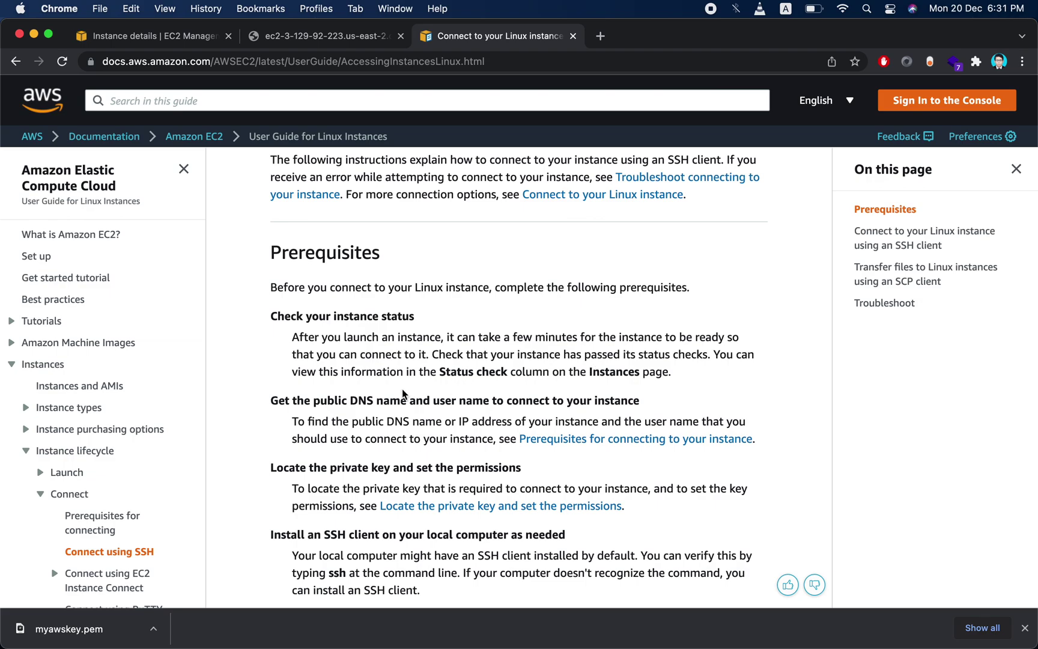
pyautogui.scroll(-2, 408, 397)
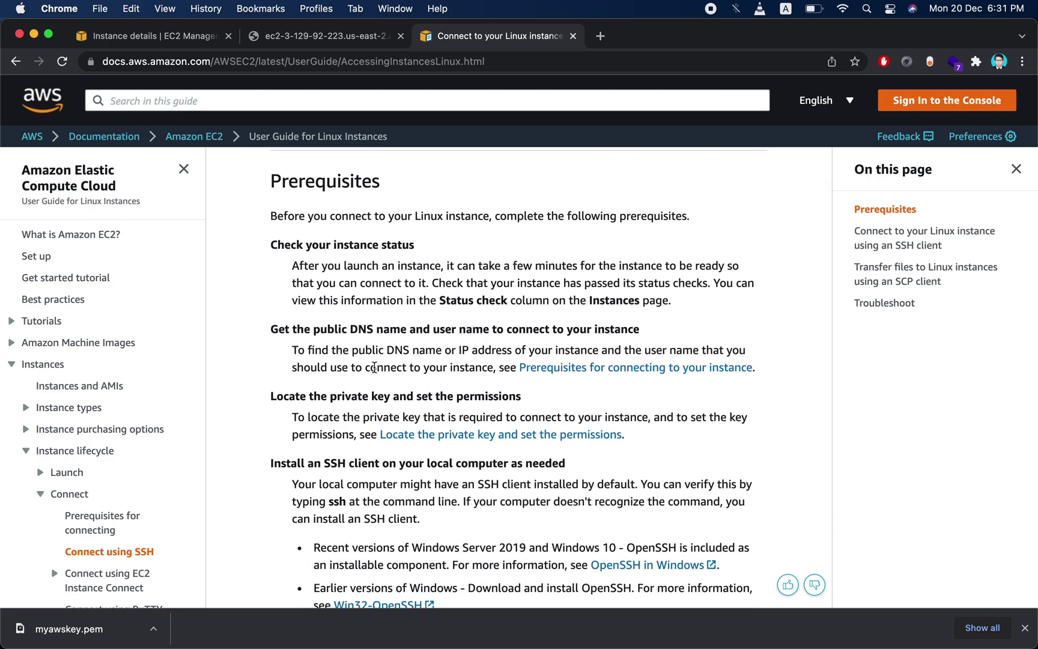
pyautogui.scroll(-1, 374, 367)
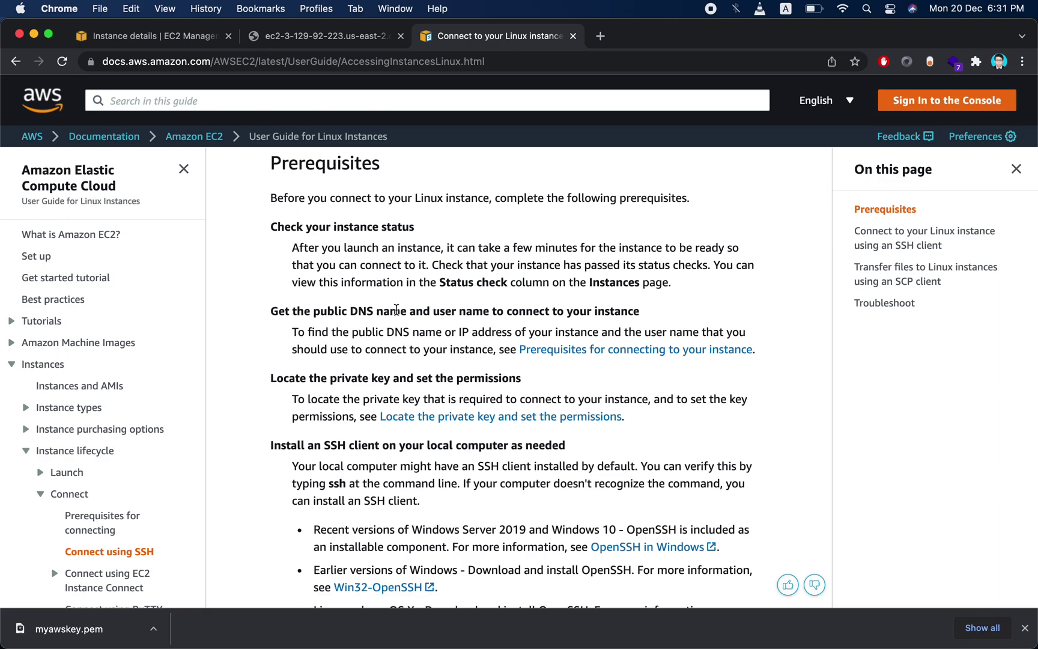
pyautogui.moveTo(532, 312); pyautogui.dragTo(639, 314)
pyautogui.click(639, 315)
pyautogui.click(150, 36)
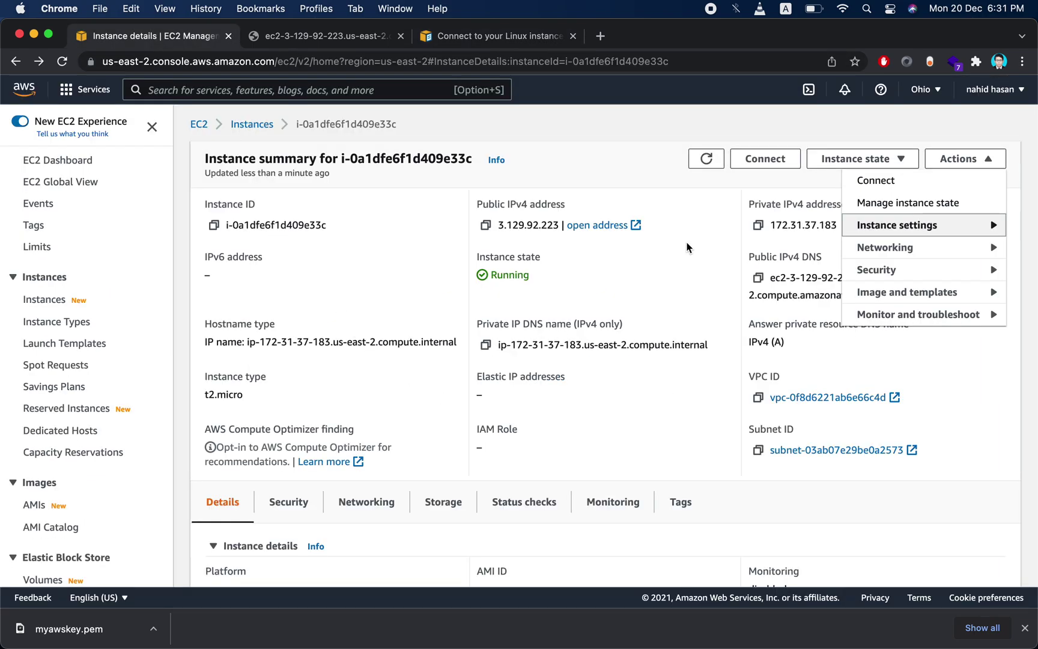
# - Open the instance's connection options and replace the default EC2 Instance Connect user name with a custom one
pyautogui.click(739, 158)
pyautogui.doubleClick(221, 402)
pyautogui.press('BackSpace')
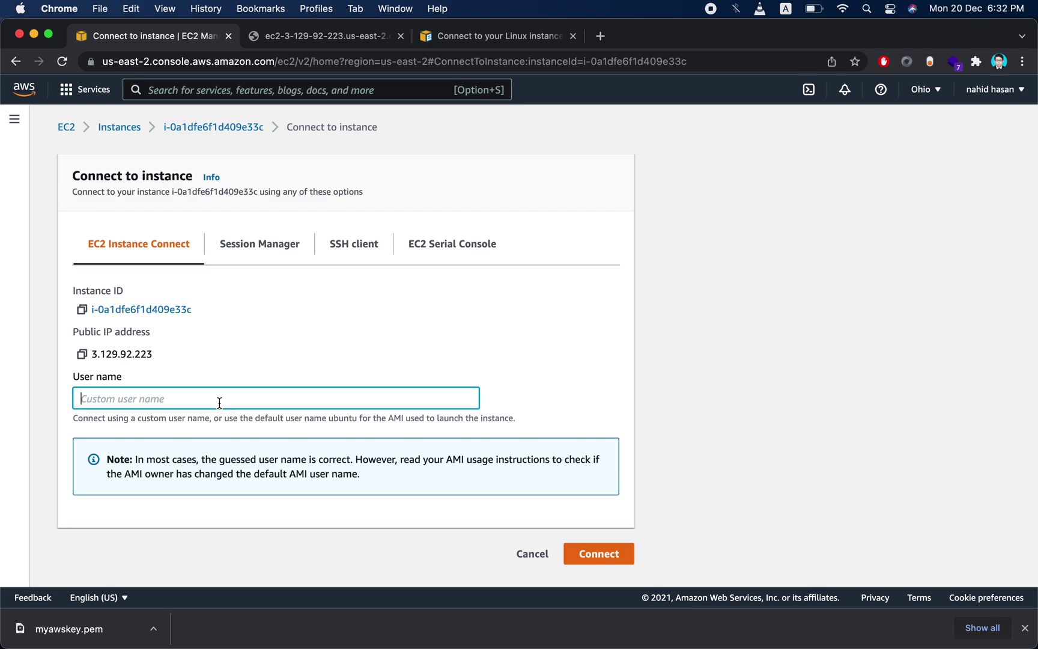
pyautogui.write('nahid')
pyautogui.click(565, 384)
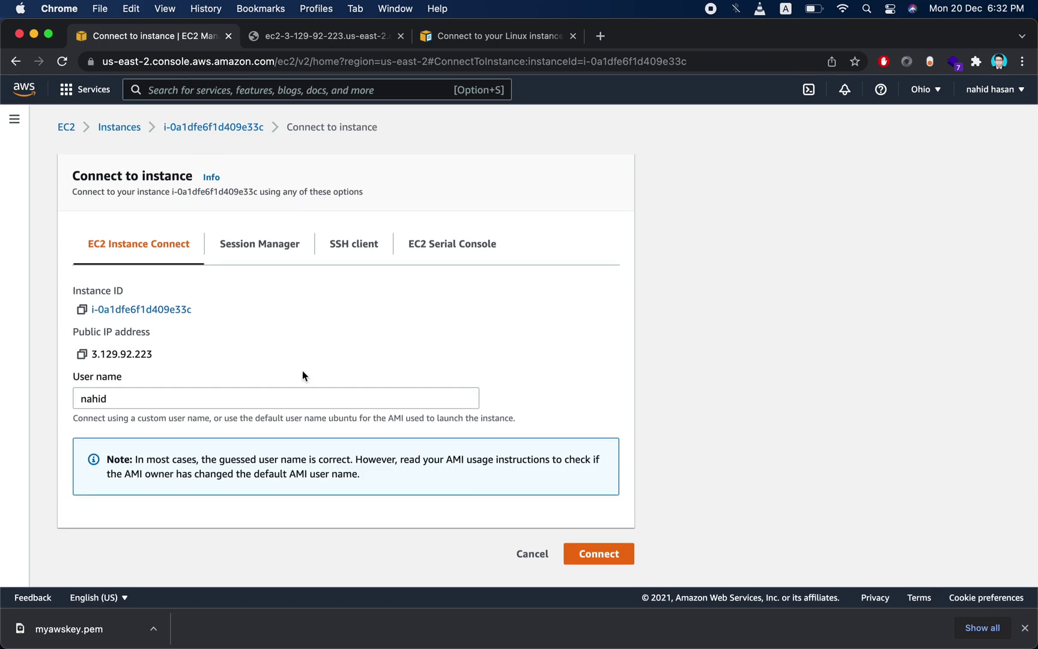
# - Show the SSH client instructions and copy the example ssh command that uses myawskey.pem and the ubuntu user
pyautogui.click(343, 256)
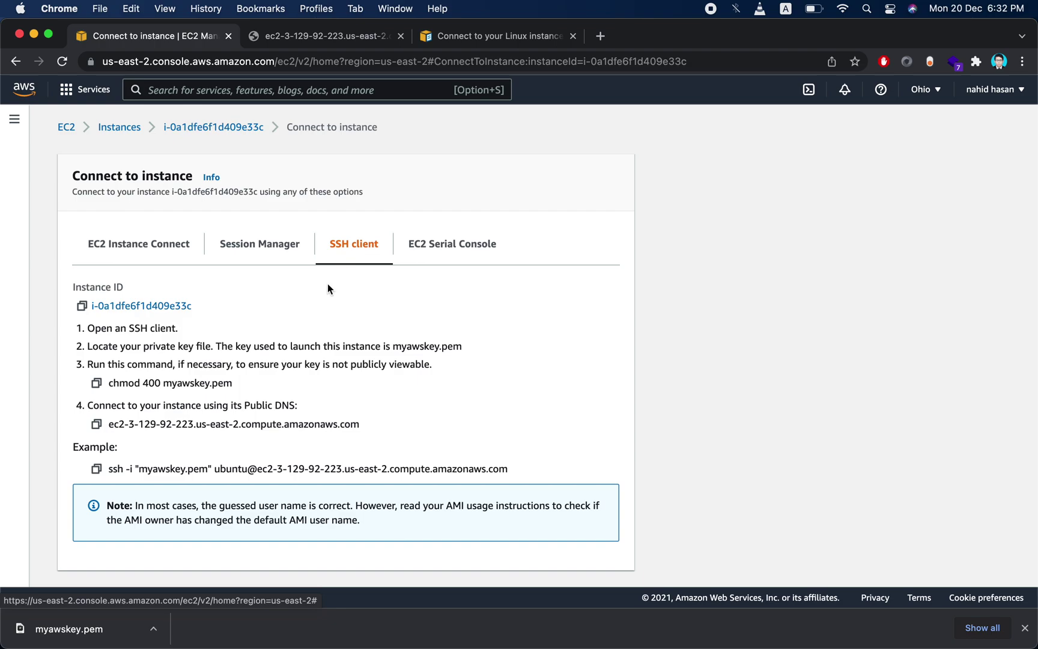
pyautogui.scroll(-1, 190, 368)
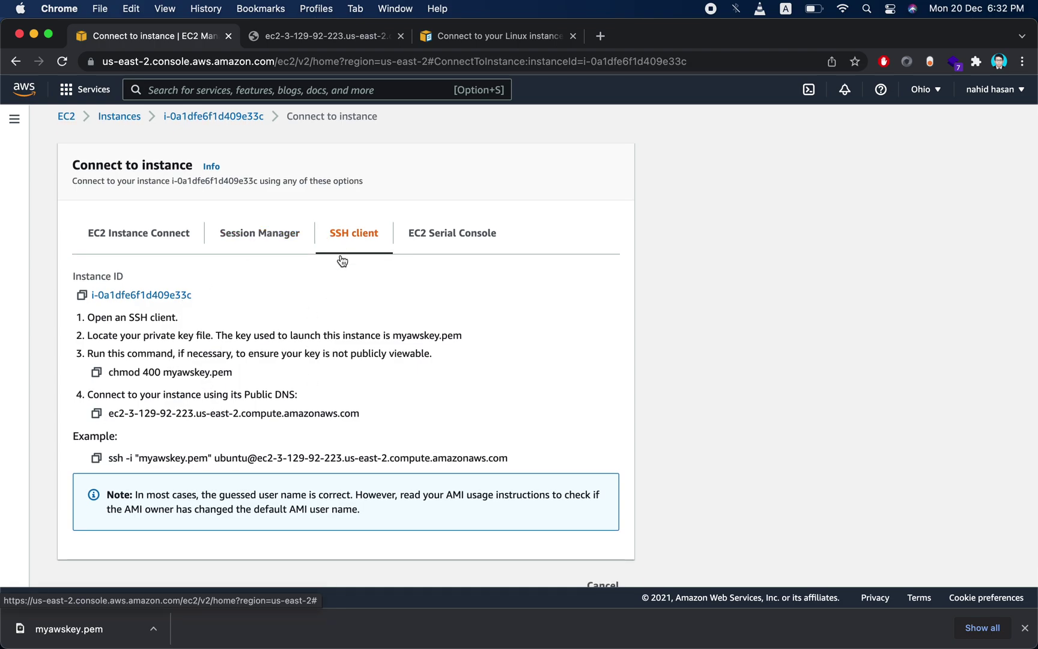
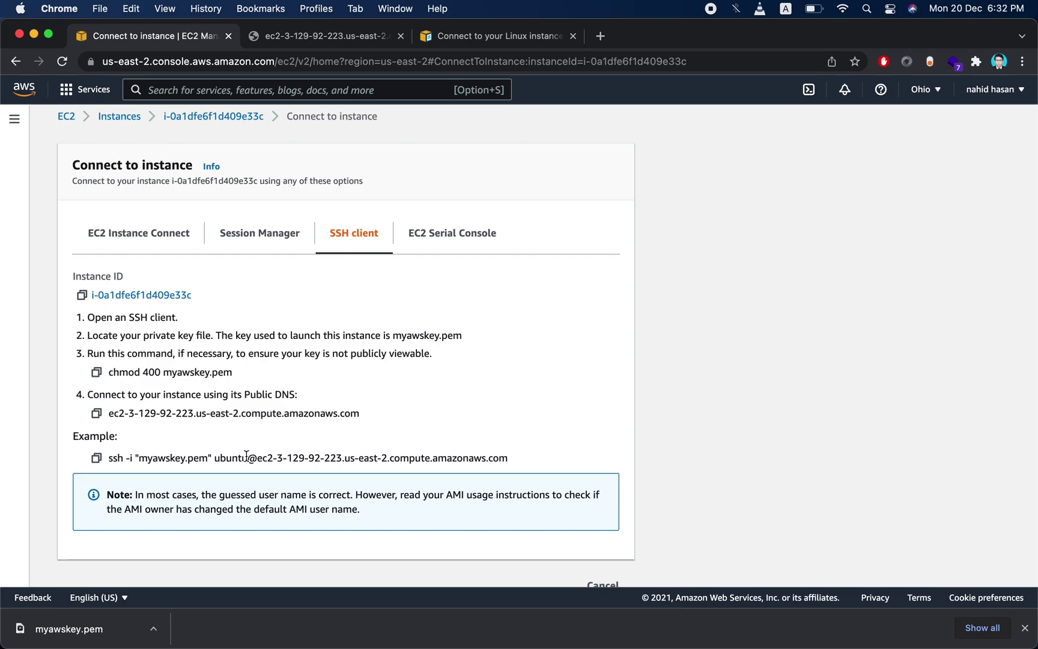
pyautogui.tripleClick(265, 459)
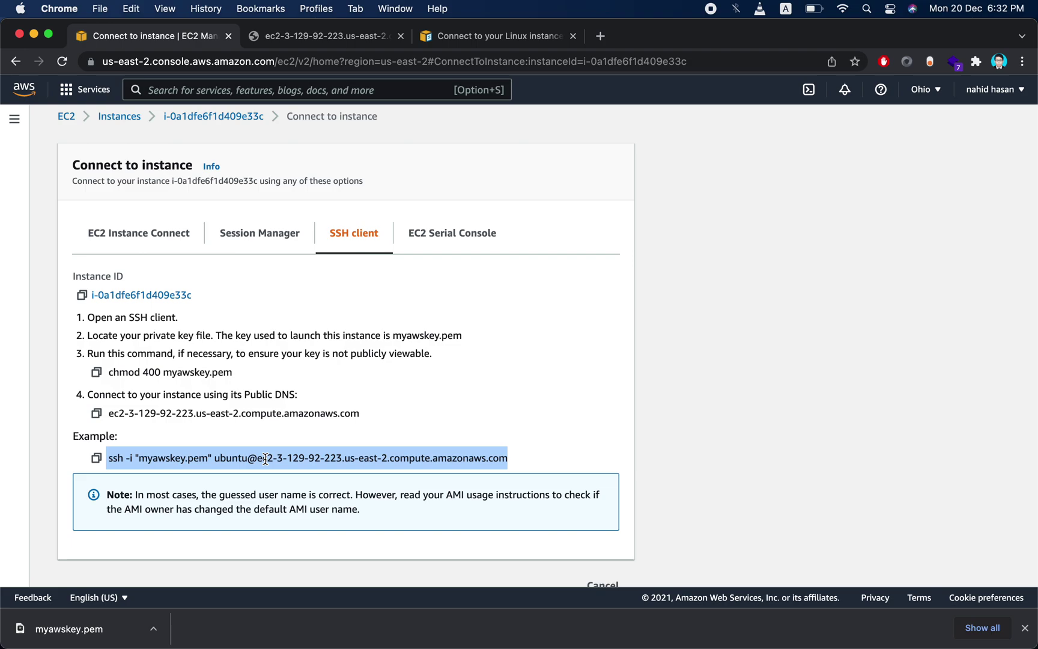
pyautogui.rightClick(265, 459)
pyautogui.click(310, 489)
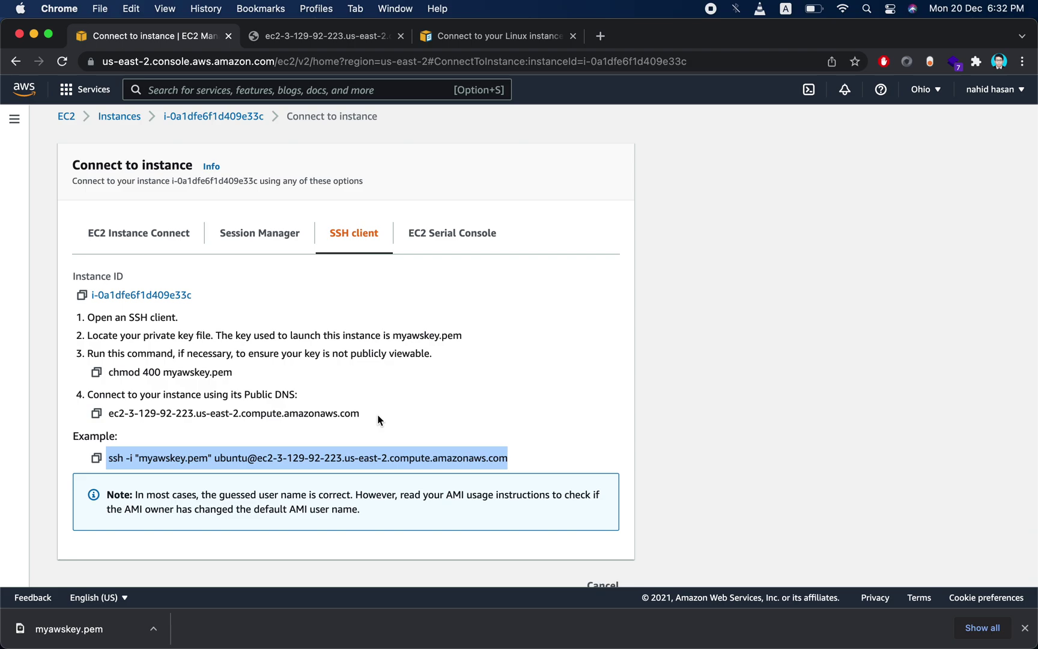
# - Switch to Terminal and move the old build output out of view with a run of empty prompt lines
pyautogui.press('super+space')
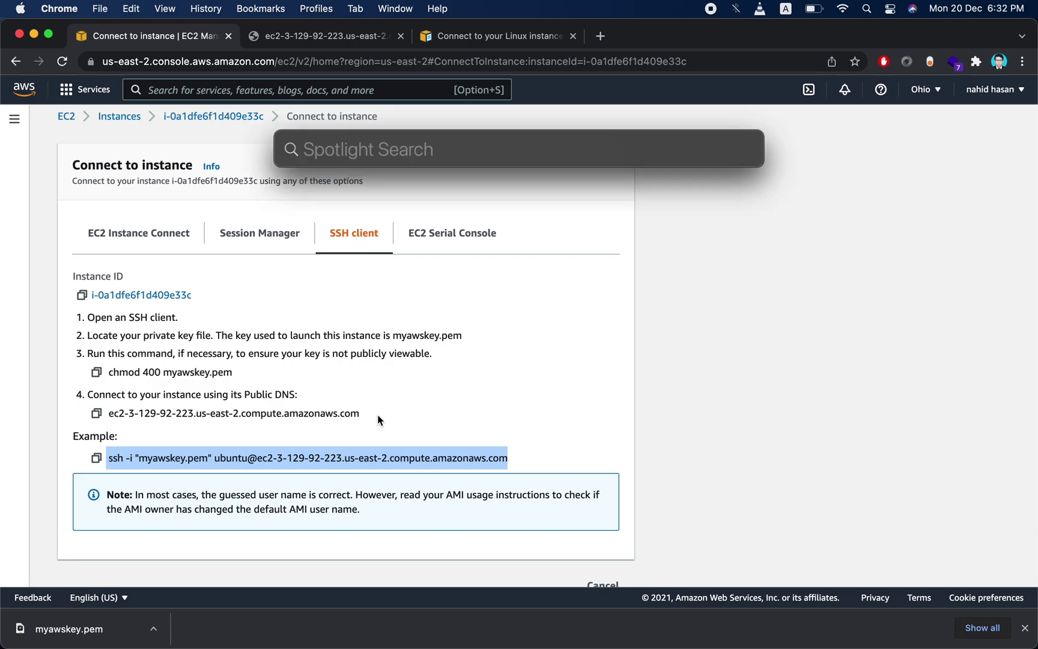
pyautogui.write('ter')
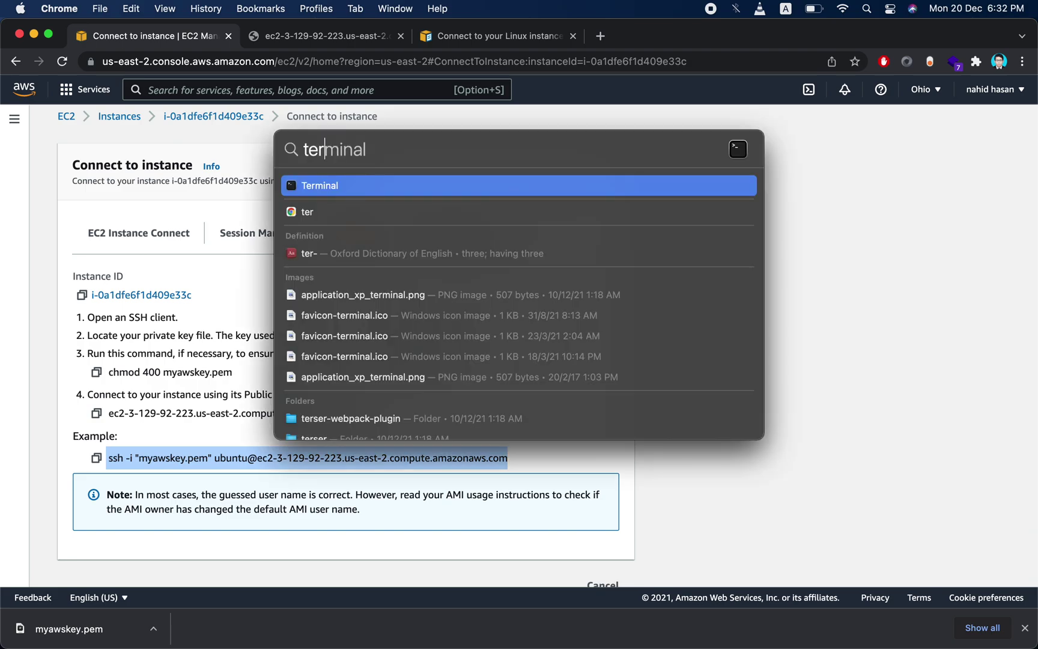
pyautogui.press('Return')
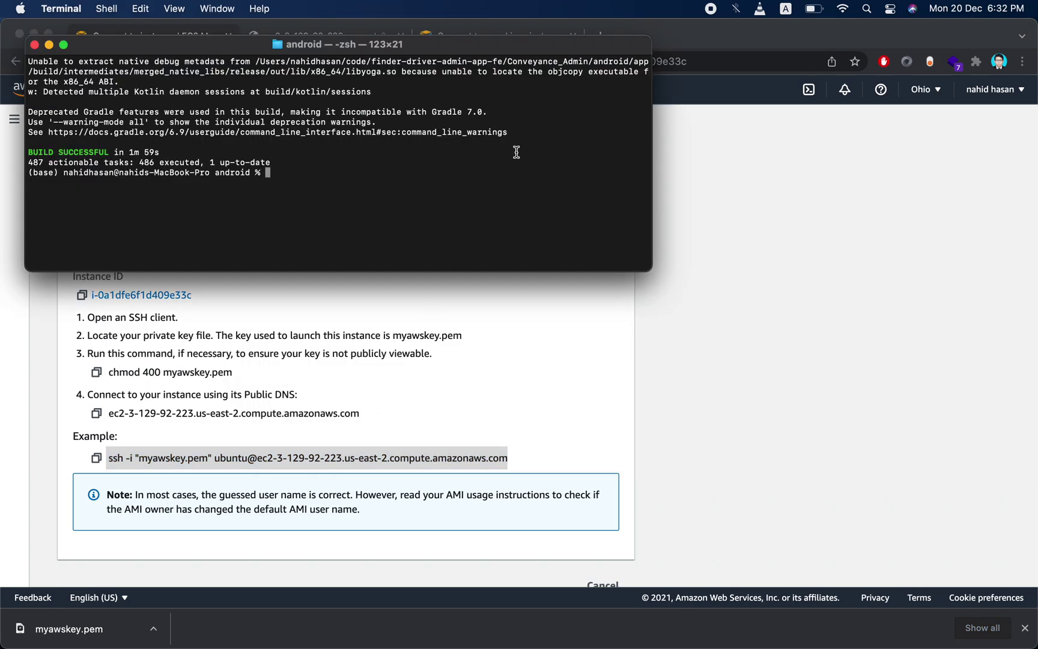
pyautogui.press('Return')
pyautogui.press('Return')
pyautogui.press('Return')
pyautogui.press('Return')
pyautogui.press('Return')
pyautogui.press('Return')
pyautogui.press('Return')
pyautogui.press('Return')
pyautogui.press('Return')
pyautogui.press('Return')
pyautogui.press('Return')
pyautogui.press('Return')
pyautogui.press('Return')
pyautogui.press('Return')
pyautogui.press('Return')
pyautogui.press('Return')
pyautogui.press('Return')
pyautogui.press('Return')
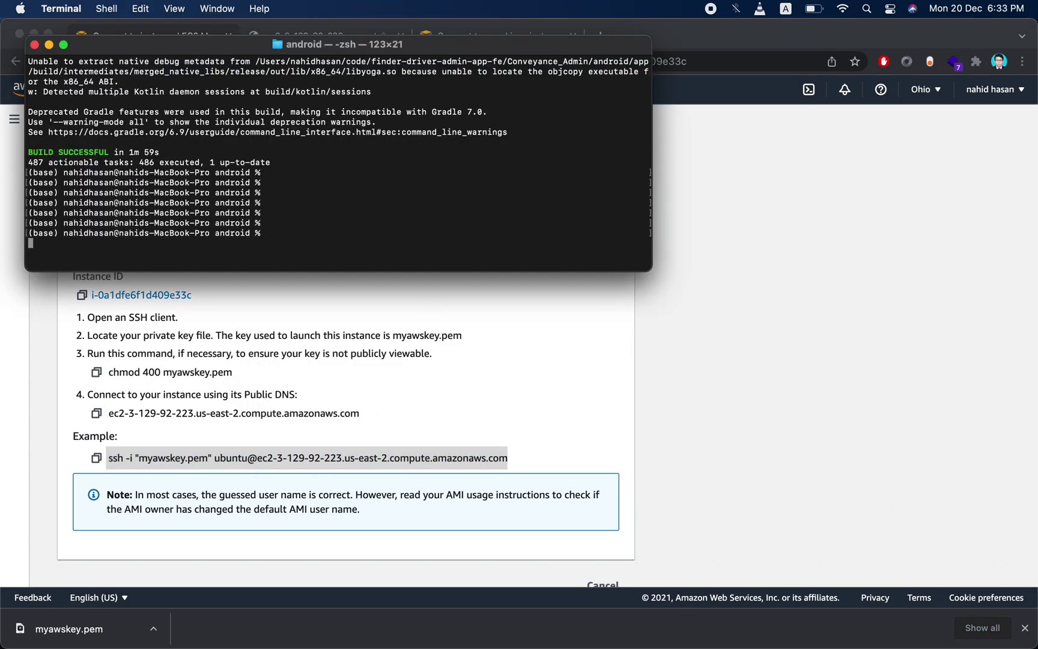
pyautogui.press('Return')
# - Go up four directory levels with cd .. to the home folder and add empty prompt lines below
pyautogui.write('cd ..')
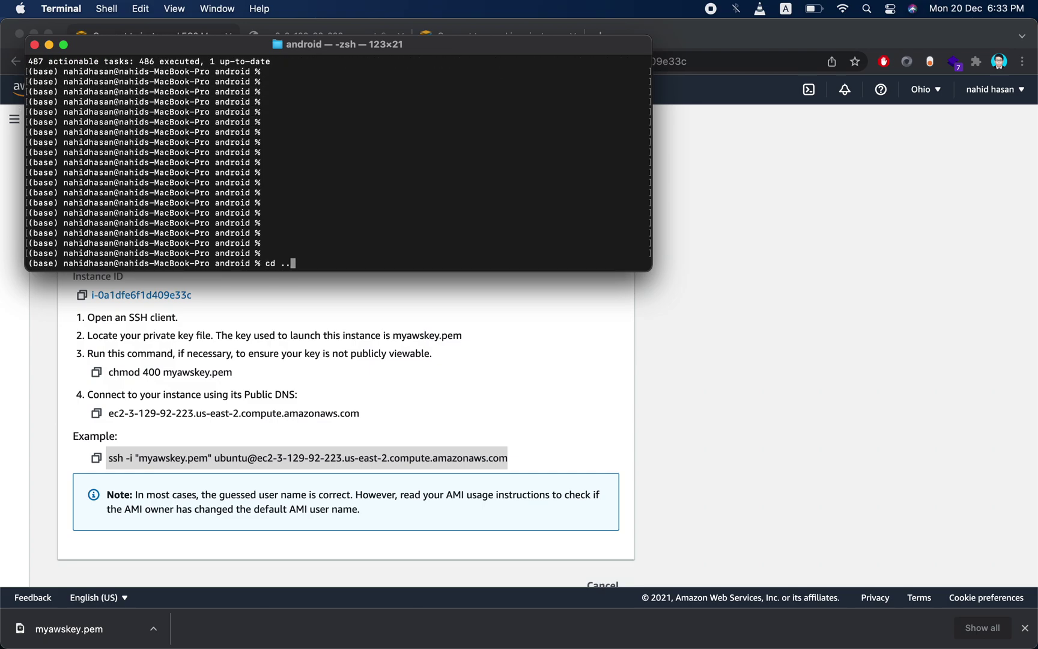
pyautogui.press('Return')
pyautogui.write('cd ..')
pyautogui.press('Return')
pyautogui.write('cd ..')
pyautogui.press('Return')
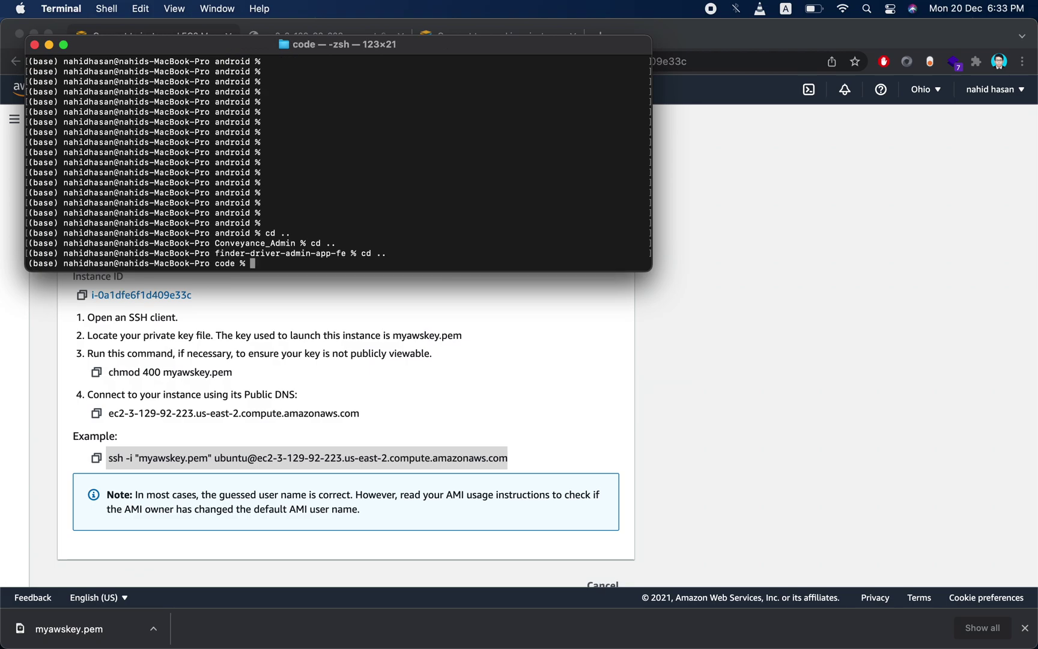
pyautogui.write('cd ..')
pyautogui.press('Return')
pyautogui.press('Return')
pyautogui.press('Return')
pyautogui.press('Return')
pyautogui.press('Return')
pyautogui.press('Return')
pyautogui.press('Return')
pyautogui.press('Return')
pyautogui.press('Return')
pyautogui.press('Return')
pyautogui.press('Return')
pyautogui.press('Return')
pyautogui.press('Return')
pyautogui.press('Return')
pyautogui.press('Return')
pyautogui.press('Return')
pyautogui.press('Return')
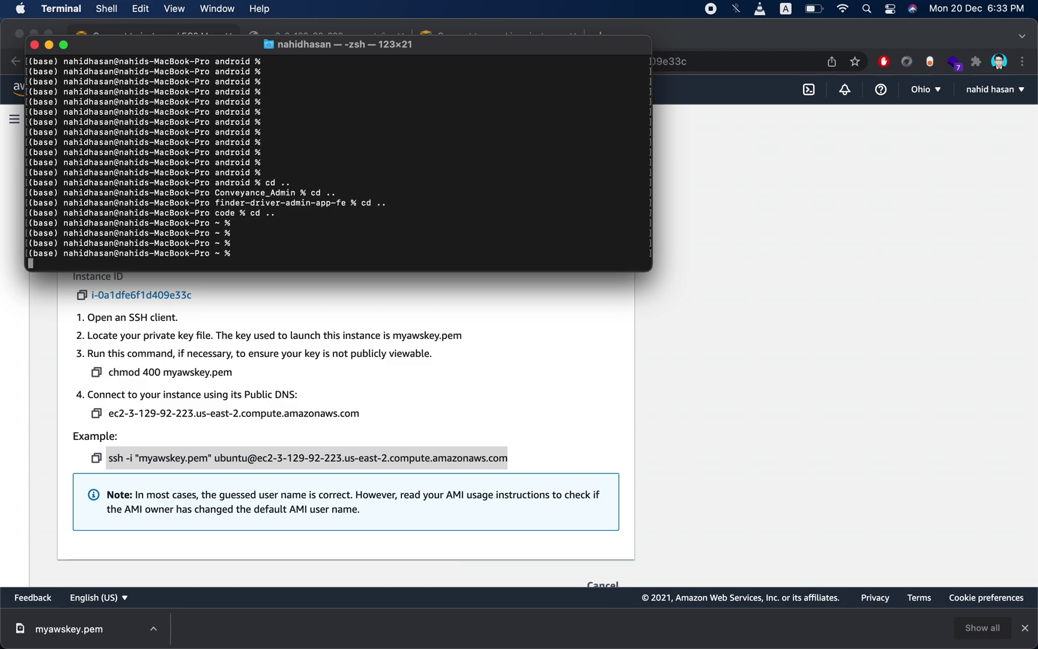
# - List the contents of the home folder with ls and change into the Downloads directory
pyautogui.write('ls')
pyautogui.press('Return')
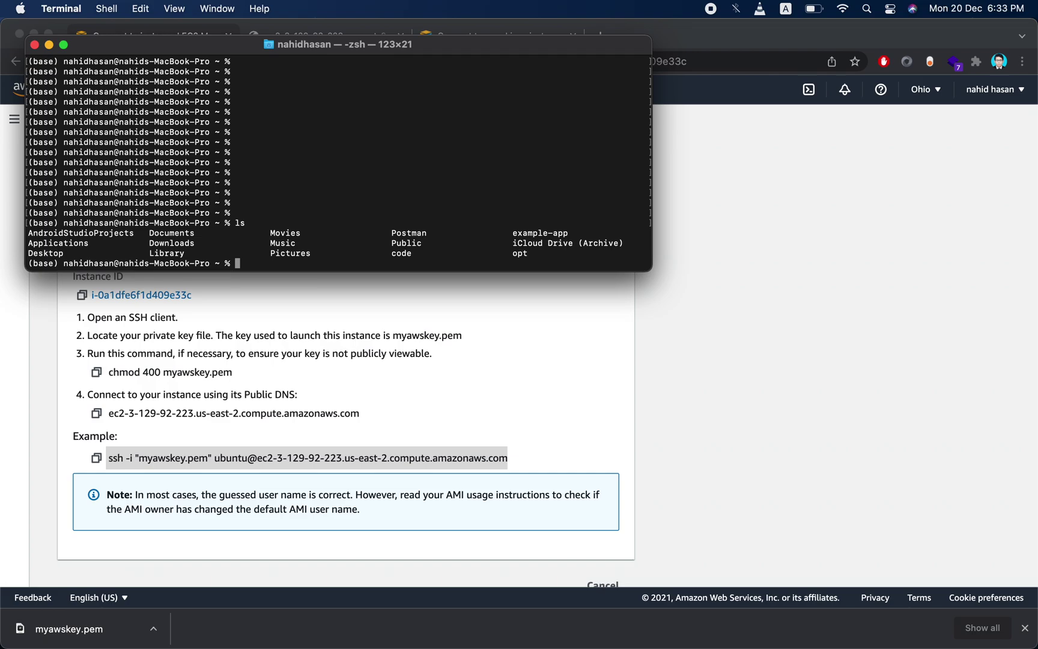
pyautogui.write('ls')
pyautogui.press('BackSpace')
pyautogui.press('BackSpace')
pyautogui.write('cd D')
pyautogui.press('Tab')
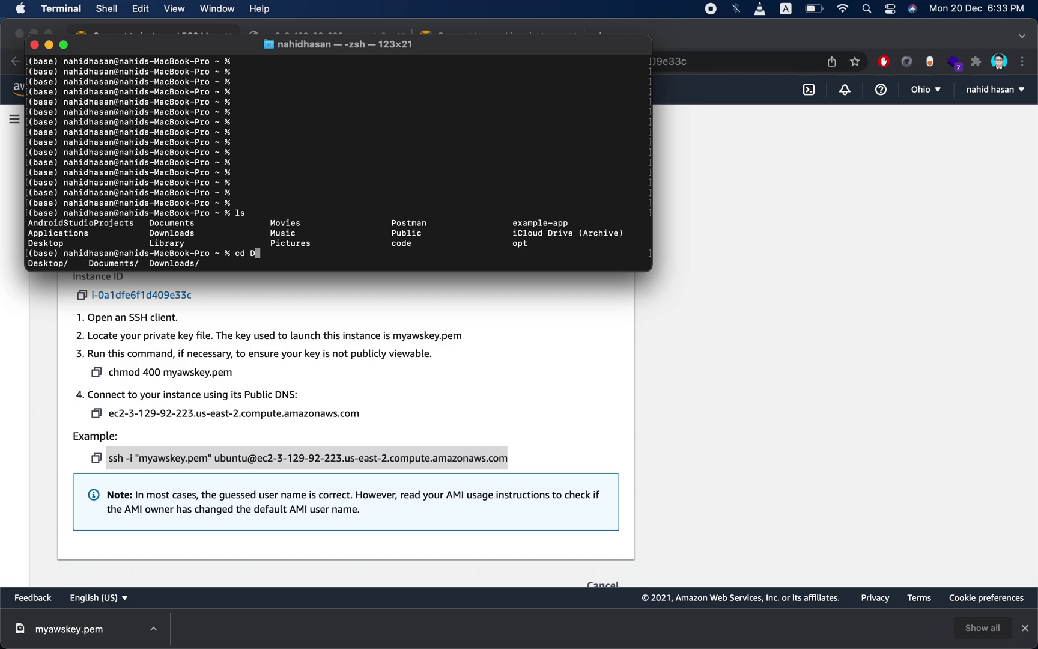
pyautogui.write('ow')
pyautogui.press('Tab')
pyautogui.press('Return')
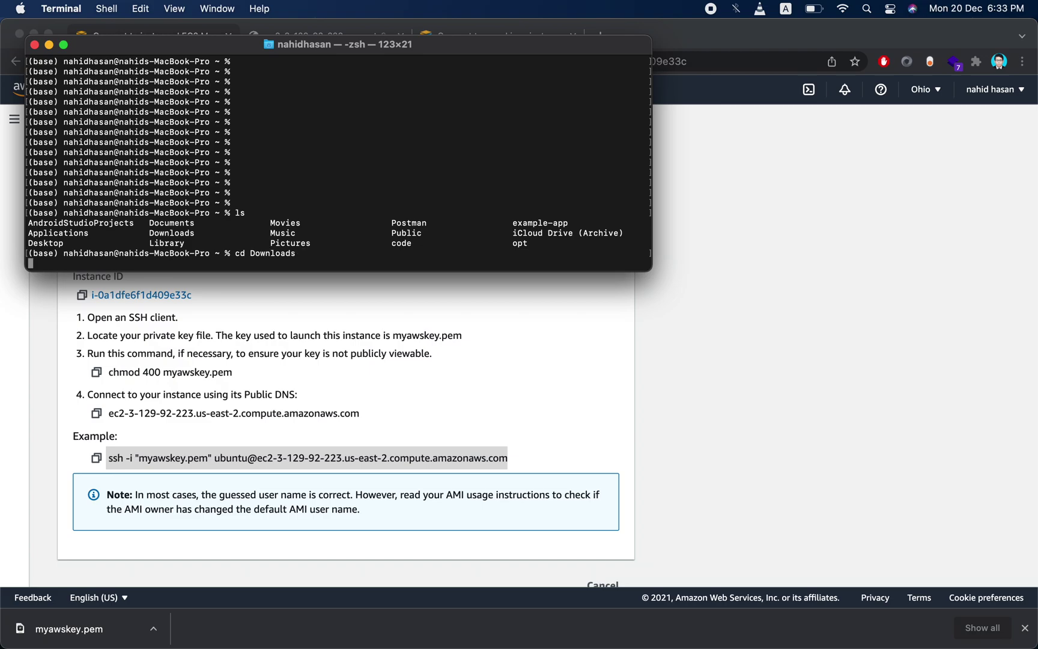
# - List the files in Downloads with ls and allow Terminal to access the folder
pyautogui.write('ls')
pyautogui.press('Return')
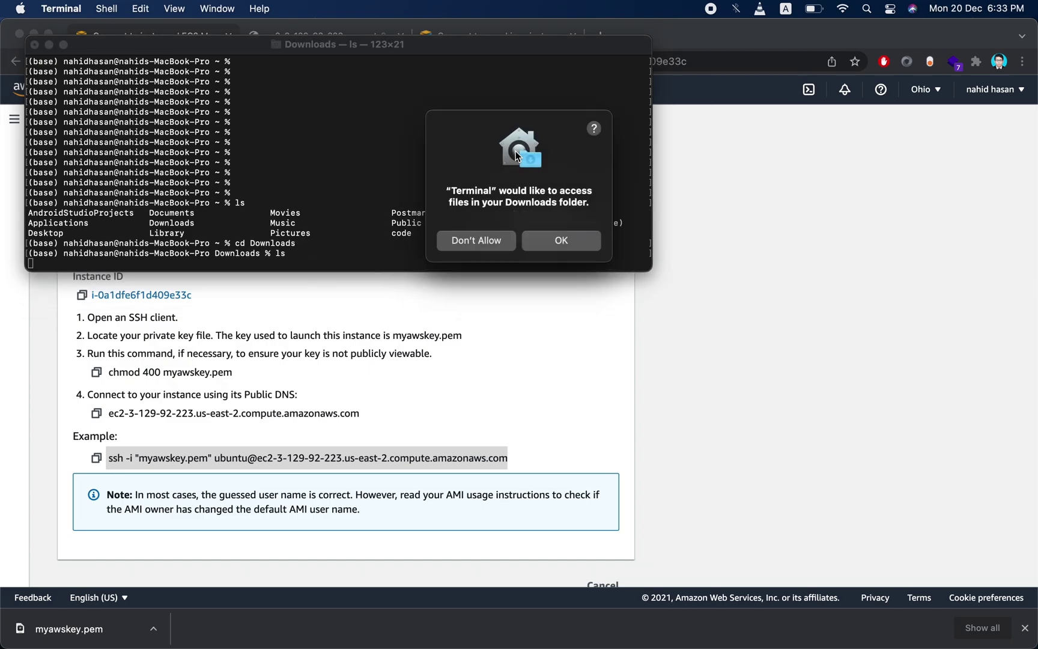
pyautogui.click(551, 241)
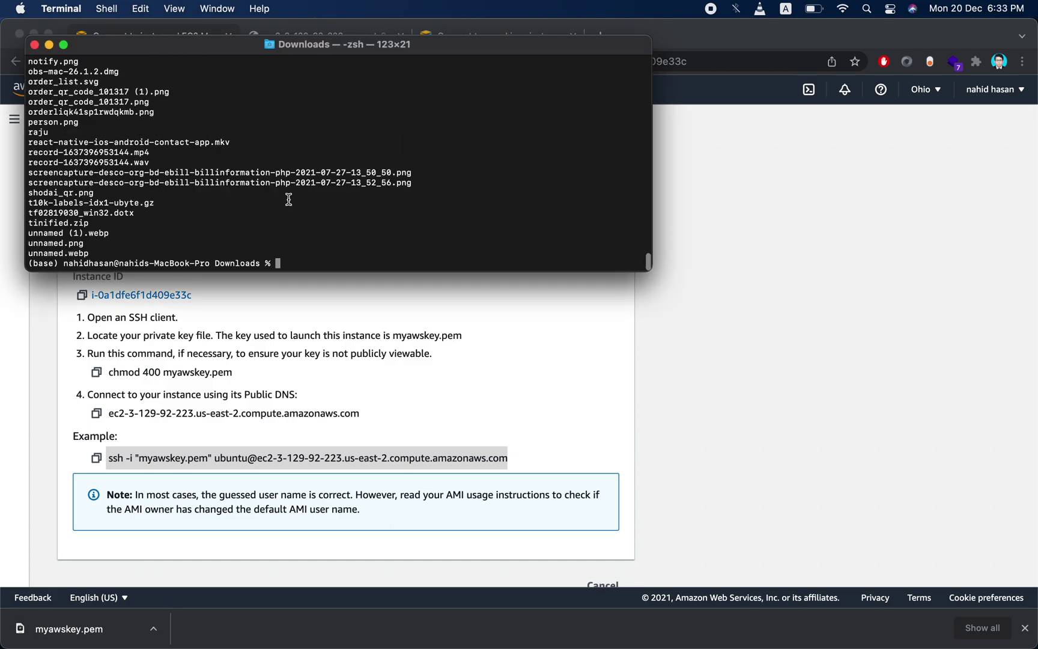
# - Look through the Downloads file listing for the myawskey.pem key file
pyautogui.scroll(10, 288, 198)
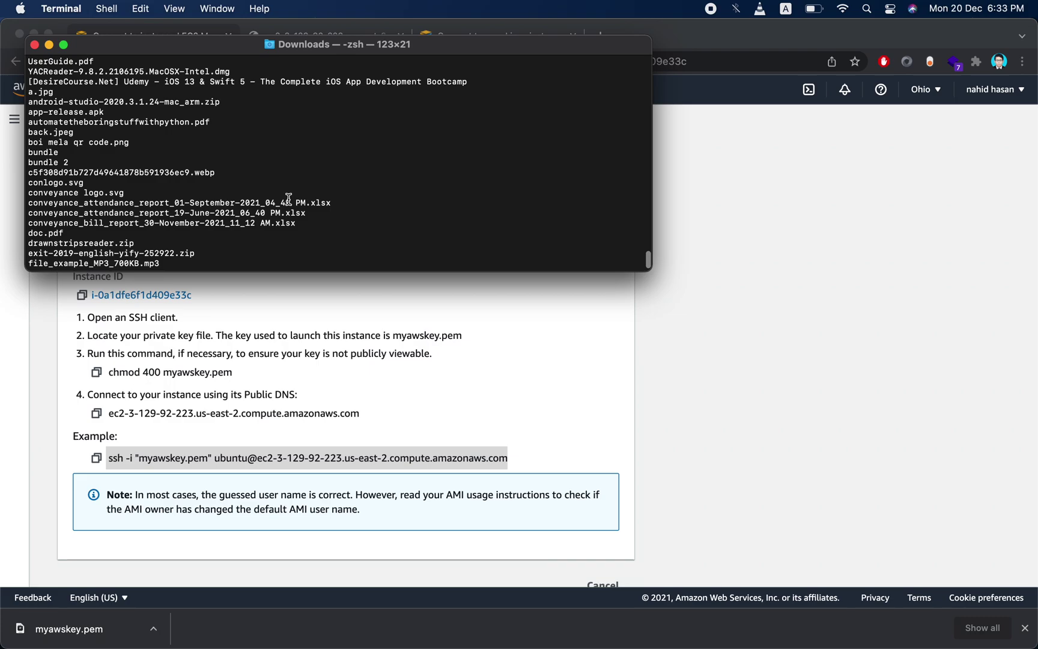
pyautogui.scroll(-10, 288, 198)
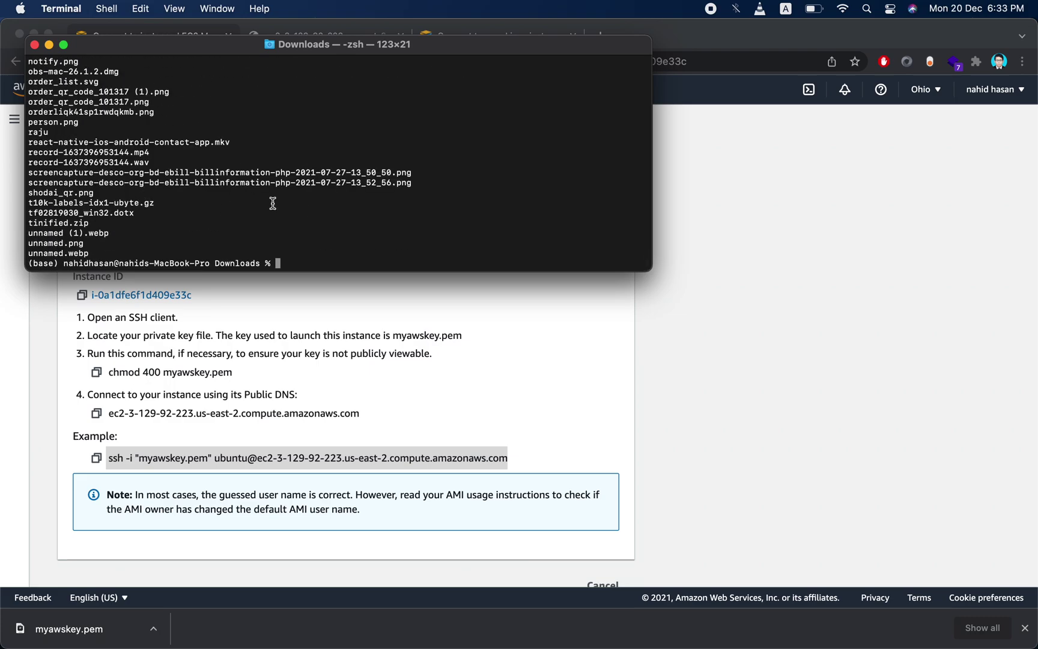
pyautogui.scroll(5, 296, 211)
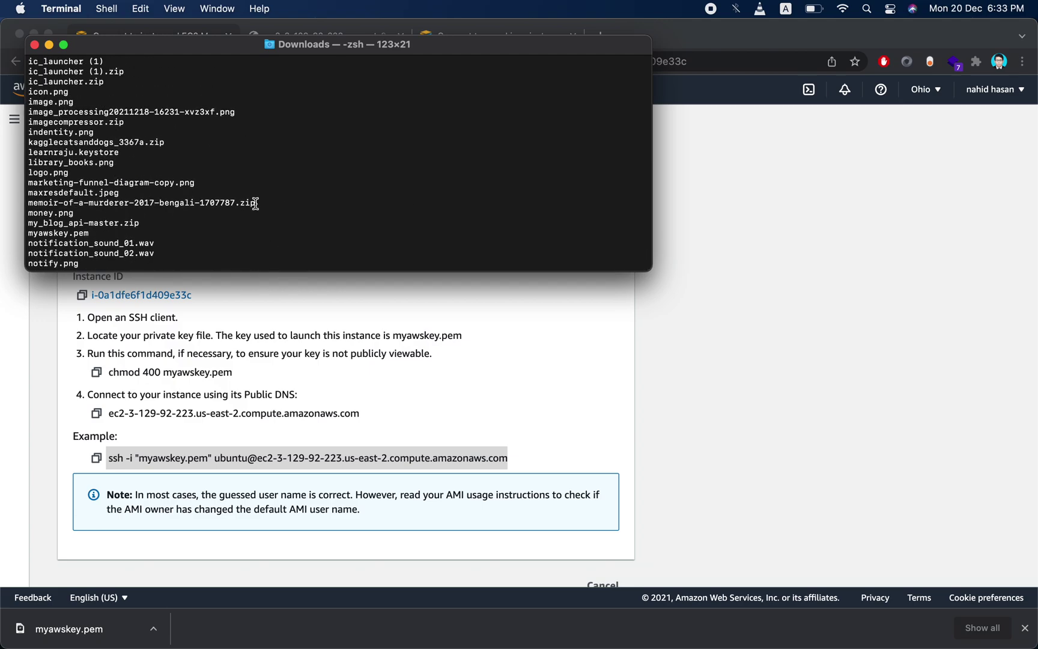
pyautogui.scroll(4, 255, 203)
pyautogui.scroll(6, 255, 203)
pyautogui.scroll(-3, 255, 203)
pyautogui.scroll(-15, 255, 203)
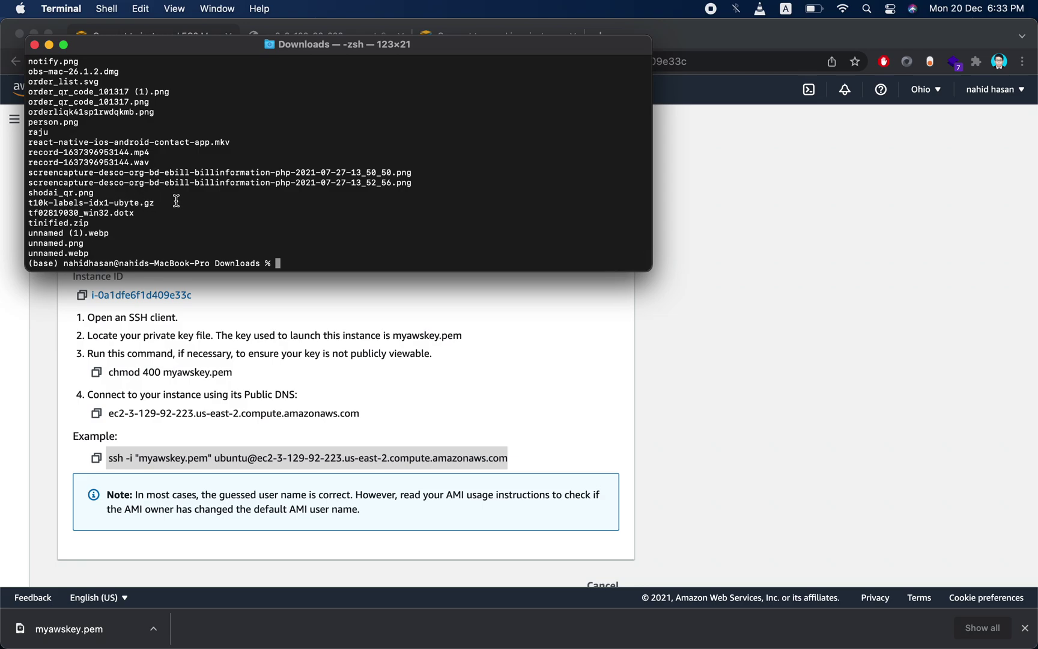
pyautogui.scroll(1, 183, 204)
pyautogui.scroll(4, 183, 204)
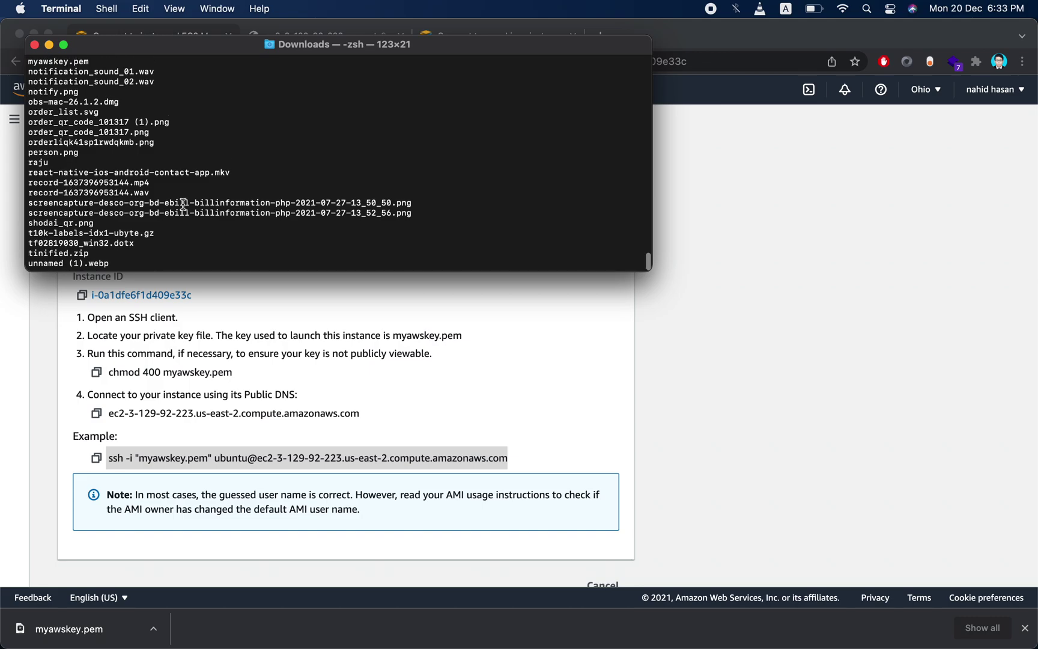
pyautogui.scroll(3, 183, 205)
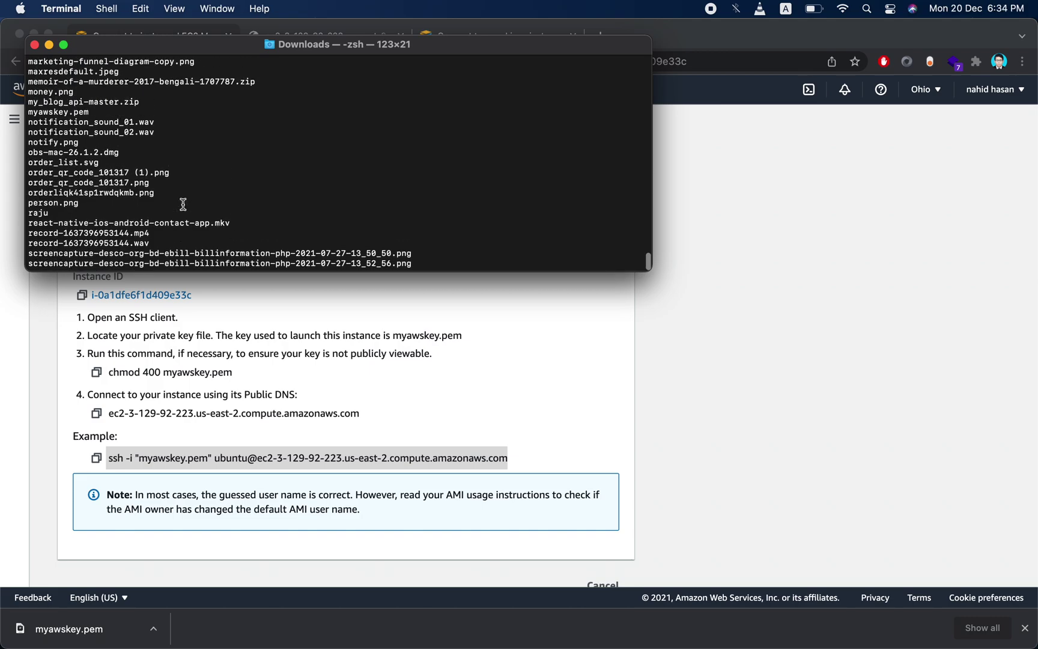
pyautogui.scroll(1, 183, 204)
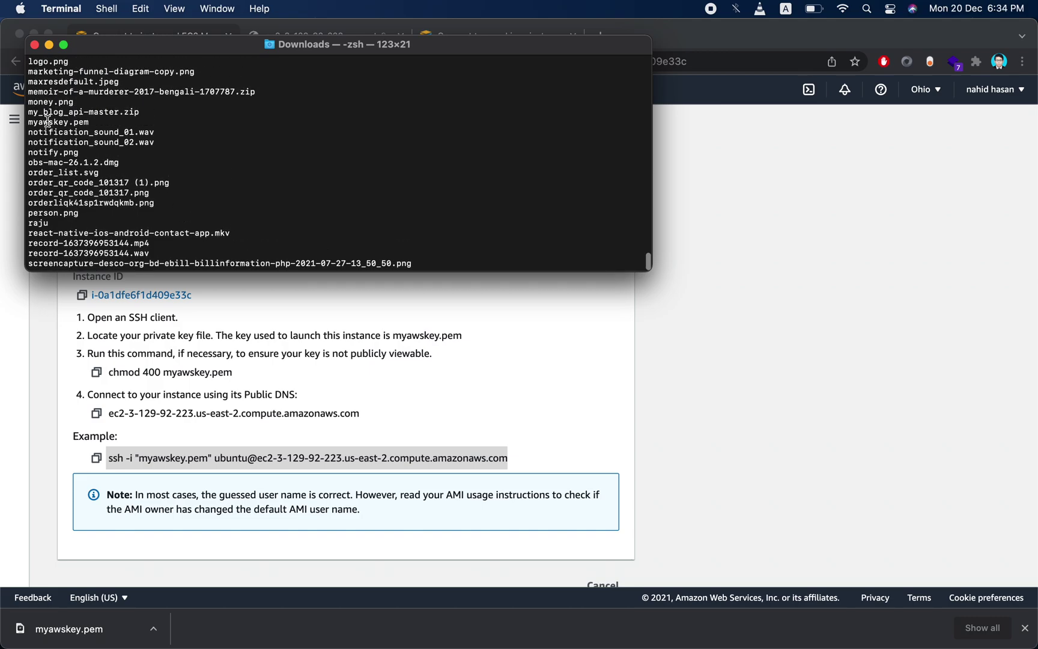
# - Highlight the myawskey.pem entry in the Downloads listing, clear the highlight and return to the prompt
pyautogui.tripleClick(28, 122)
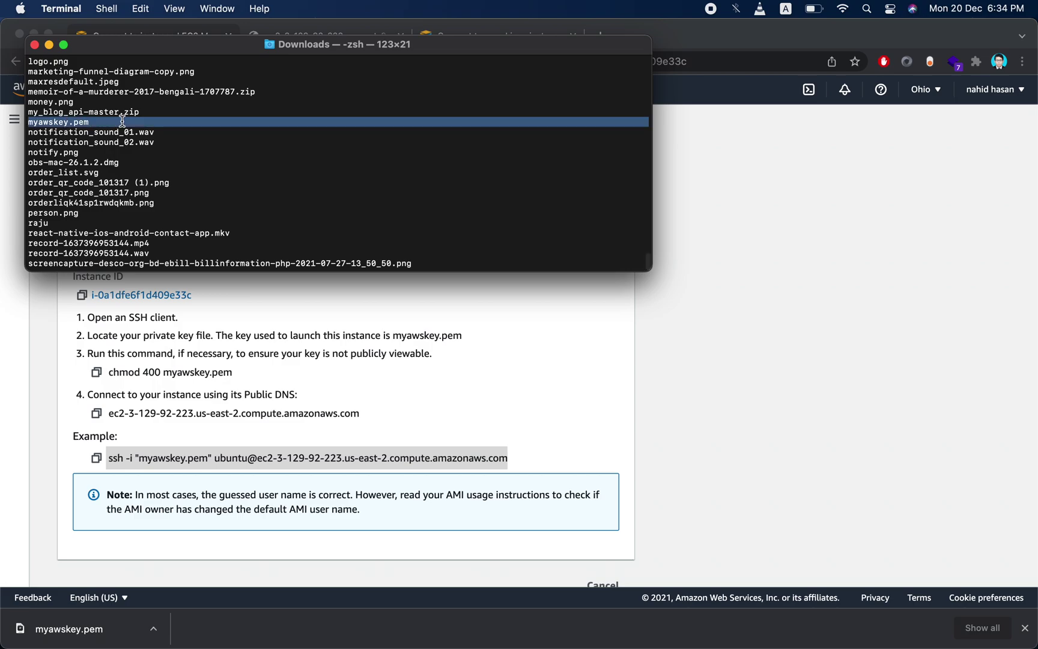
pyautogui.click(363, 182)
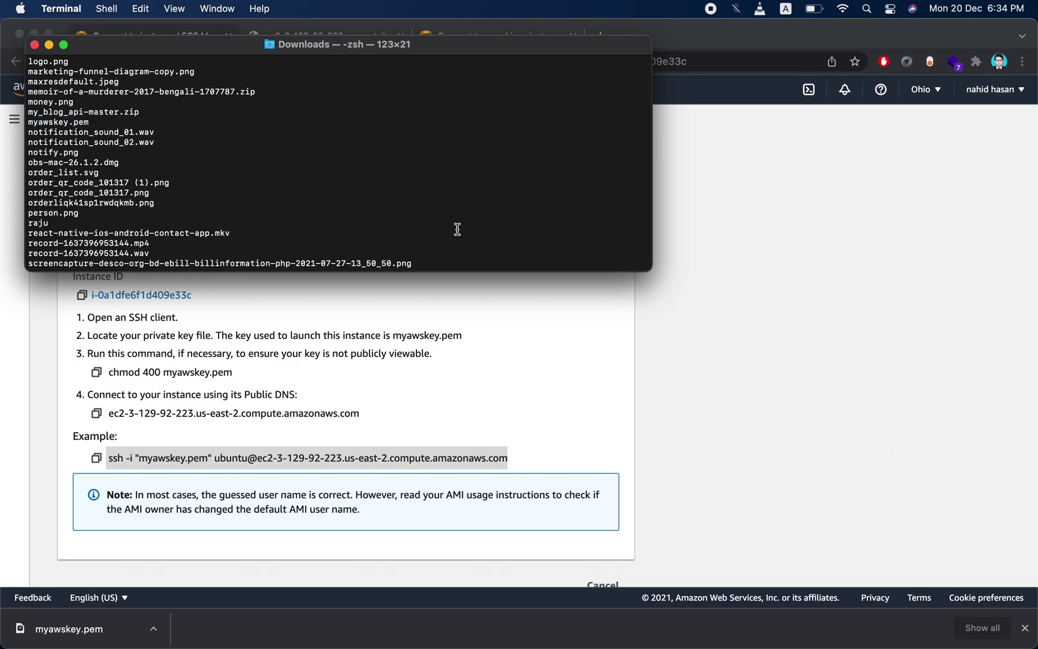
pyautogui.scroll(-3, 459, 229)
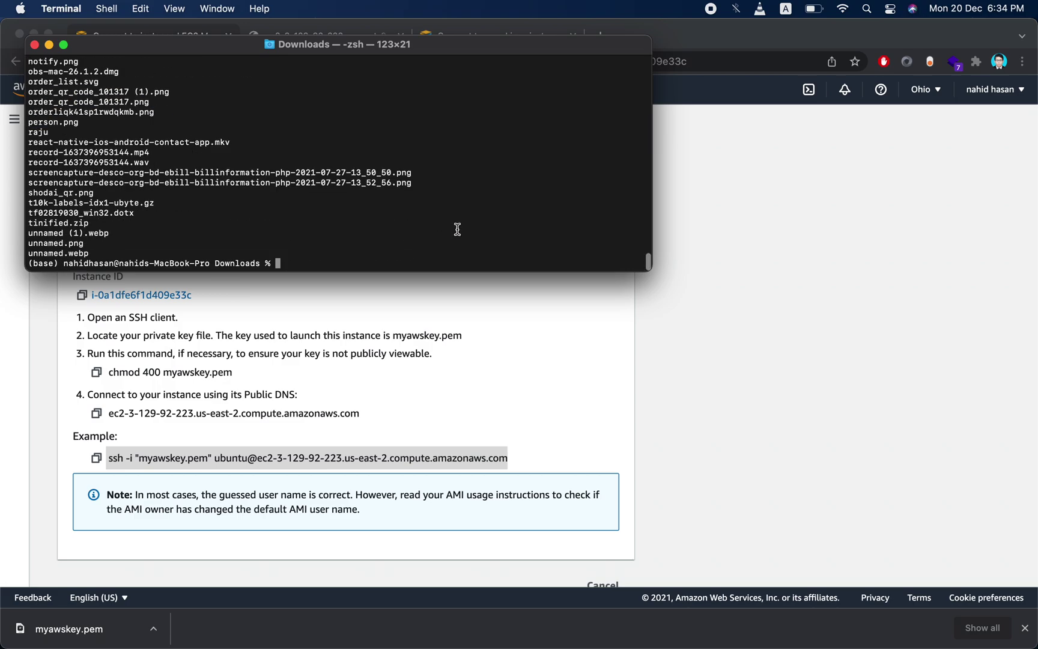
# - Try to connect to the instance with the pasted ssh -i "myawskey.pem" command and abort at the host authenticity question
pyautogui.rightClick(377, 262)
pyautogui.click(419, 281)
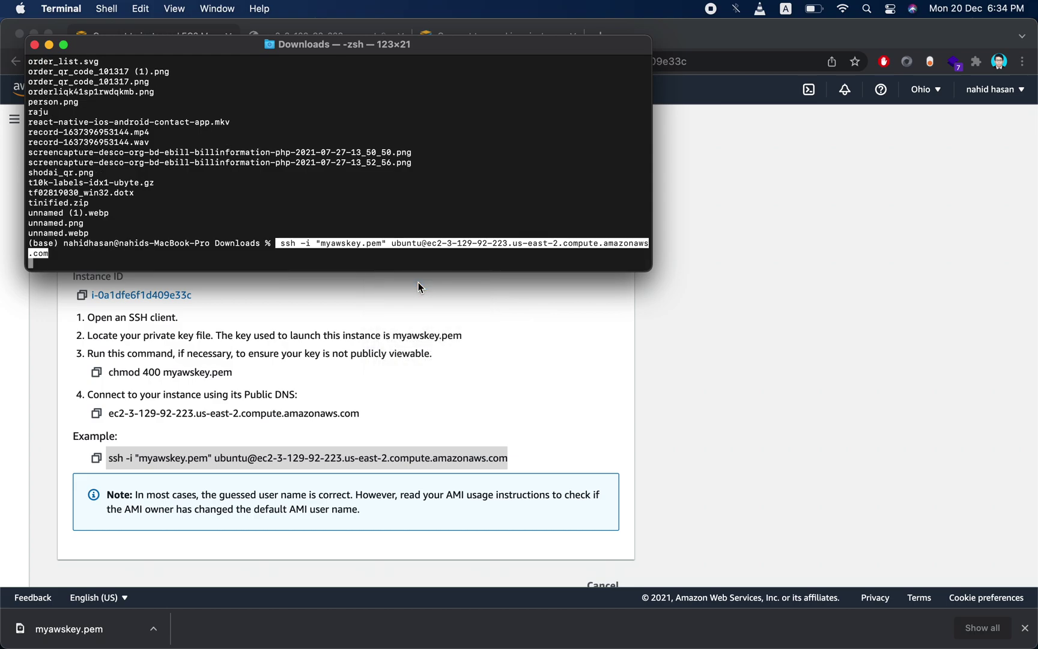
pyautogui.press('Return')
pyautogui.press('Left')
pyautogui.press('Left')
pyautogui.press('Left')
pyautogui.press('Left')
pyautogui.press('Left')
pyautogui.press('Left')
pyautogui.press('Left')
pyautogui.press('Left')
pyautogui.press('Left')
pyautogui.press('Left')
pyautogui.press('Left')
pyautogui.press('Left')
pyautogui.press('Left')
pyautogui.press('Left')
pyautogui.press('Left')
pyautogui.press('Left')
pyautogui.press('Left')
pyautogui.press('Left')
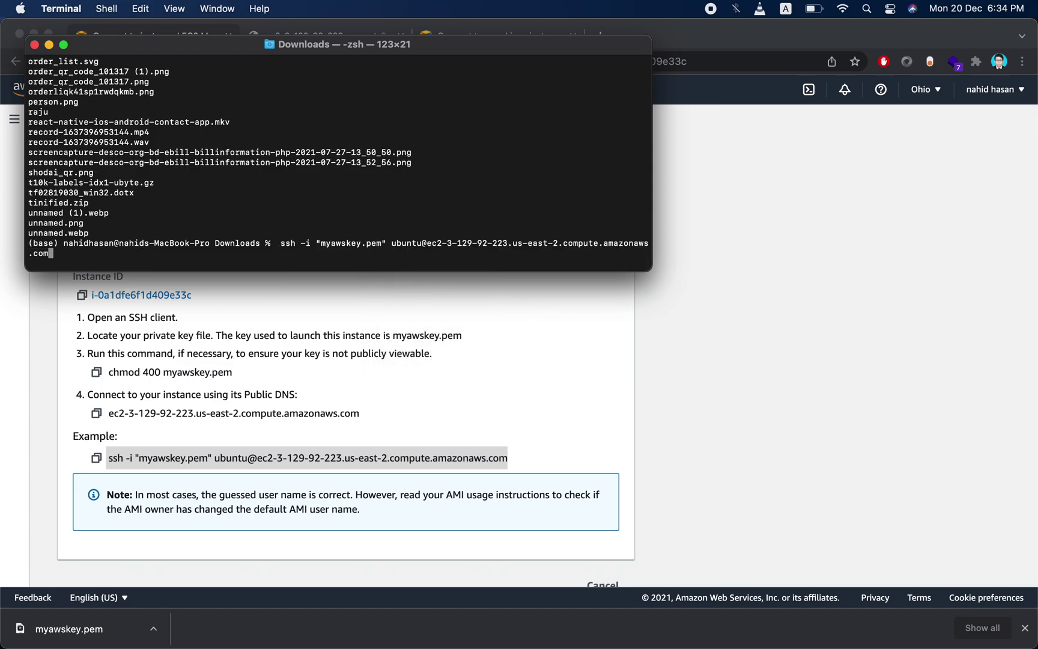
pyautogui.press('Left')
pyautogui.press('Left')
pyautogui.press('Left')
pyautogui.press('Left')
pyautogui.press('Left')
pyautogui.press('Left')
pyautogui.press('Left')
pyautogui.press('Left')
pyautogui.press('Left')
pyautogui.press('Left')
pyautogui.press('Left')
pyautogui.press('Left')
pyautogui.press('Left')
pyautogui.press('Left')
pyautogui.press('Left')
pyautogui.press('Left')
pyautogui.press('Left')
pyautogui.press('Left')
pyautogui.press('Left')
pyautogui.press('Left')
pyautogui.press('Left')
pyautogui.press('Left')
pyautogui.press('Left')
pyautogui.press('Left')
pyautogui.press('Left')
pyautogui.press('Left')
pyautogui.press('Left')
pyautogui.press('Left')
pyautogui.press('Left')
pyautogui.press('Left')
pyautogui.press('Left')
pyautogui.press('Left')
pyautogui.press('Left')
pyautogui.press('Left')
pyautogui.press('Left')
pyautogui.press('Return')
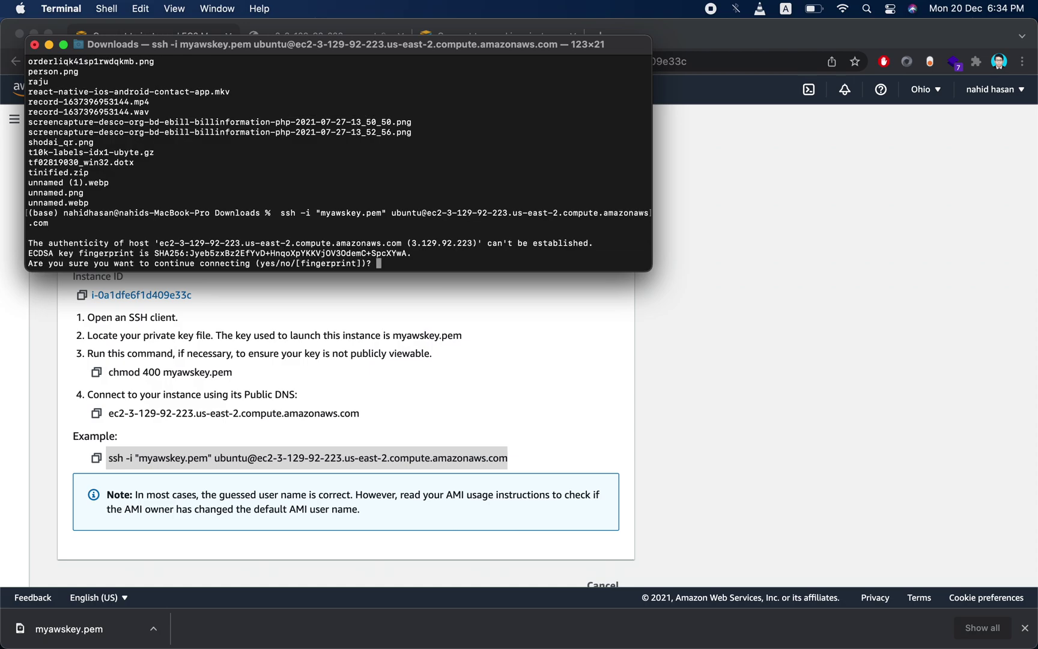
pyautogui.hotkey('ctrl', 'c')
pyautogui.press('Return')
pyautogui.write('c')
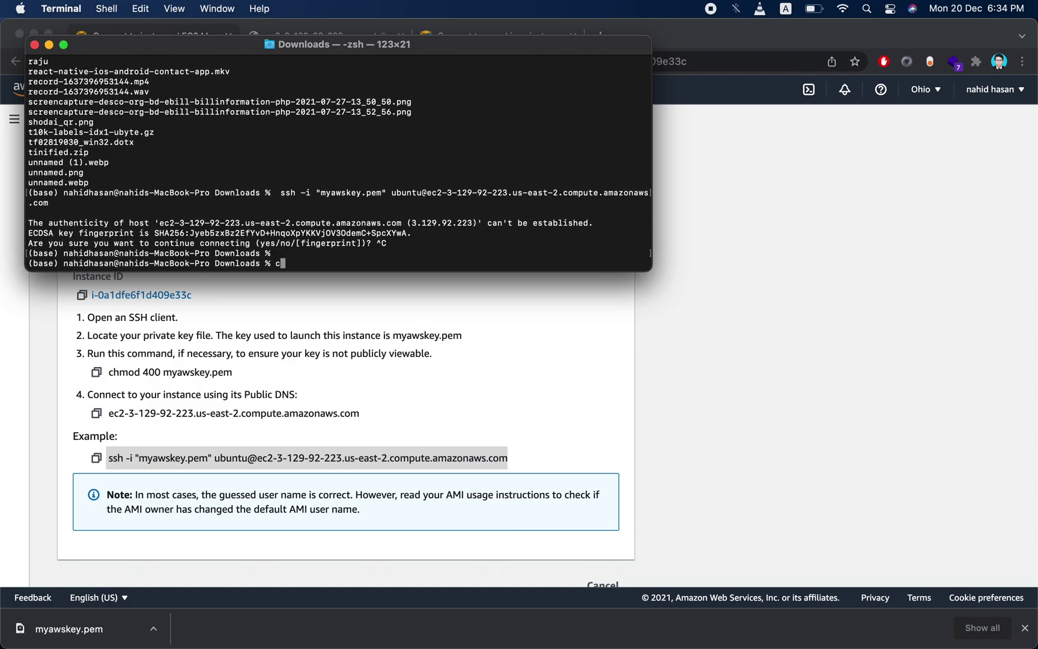
# - Copy chmod 400 myawskey.pem from the connection instructions in Chrome and run it at the Downloads prompt in Terminal
pyautogui.click(232, 371)
pyautogui.tripleClick(230, 371)
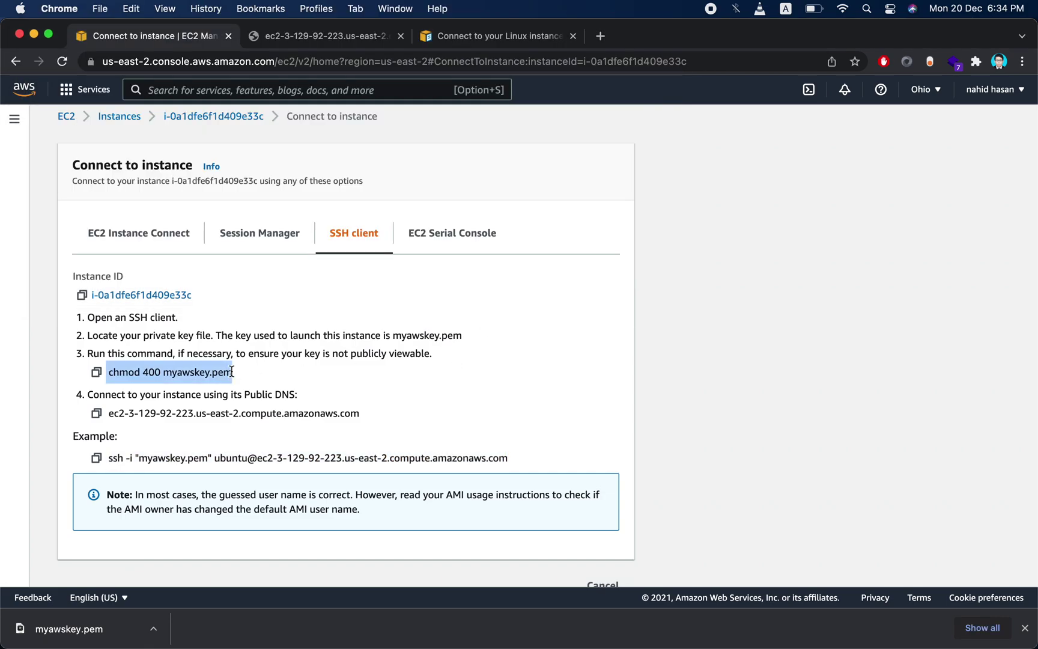
pyautogui.rightClick(197, 367)
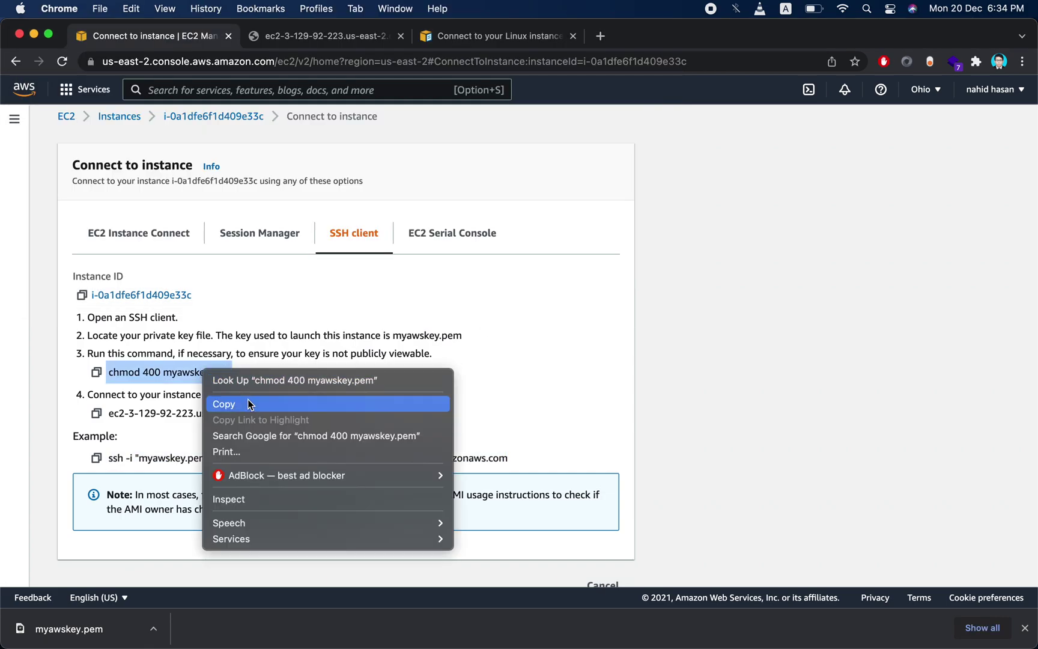
pyautogui.click(248, 400)
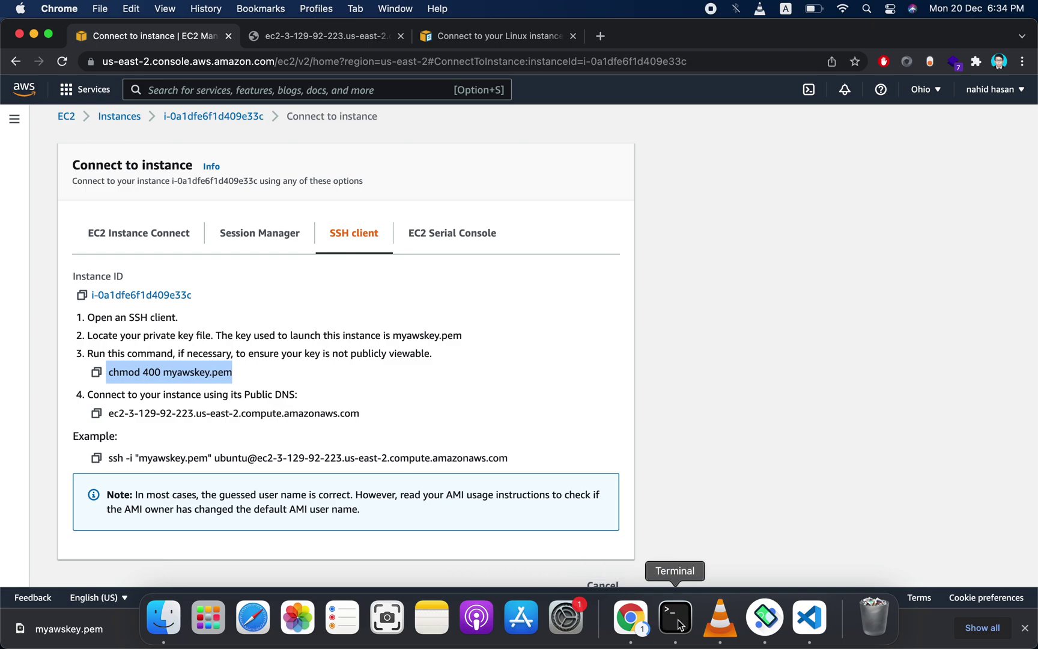
pyautogui.click(677, 624)
pyautogui.press('BackSpace')
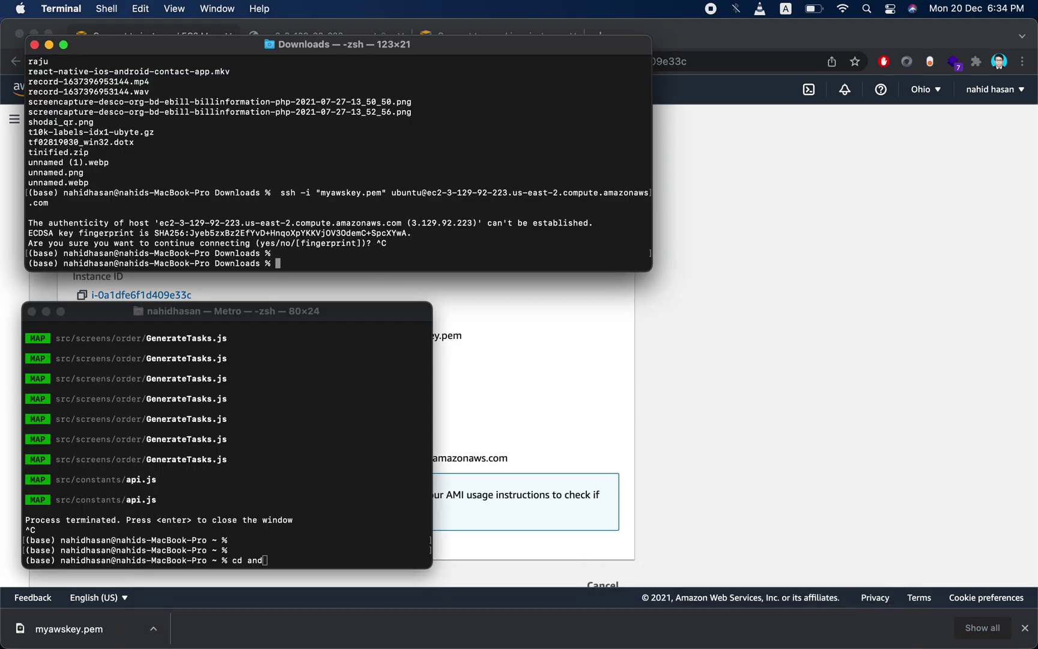
pyautogui.rightClick(306, 262)
pyautogui.click(338, 286)
pyautogui.press('Return')
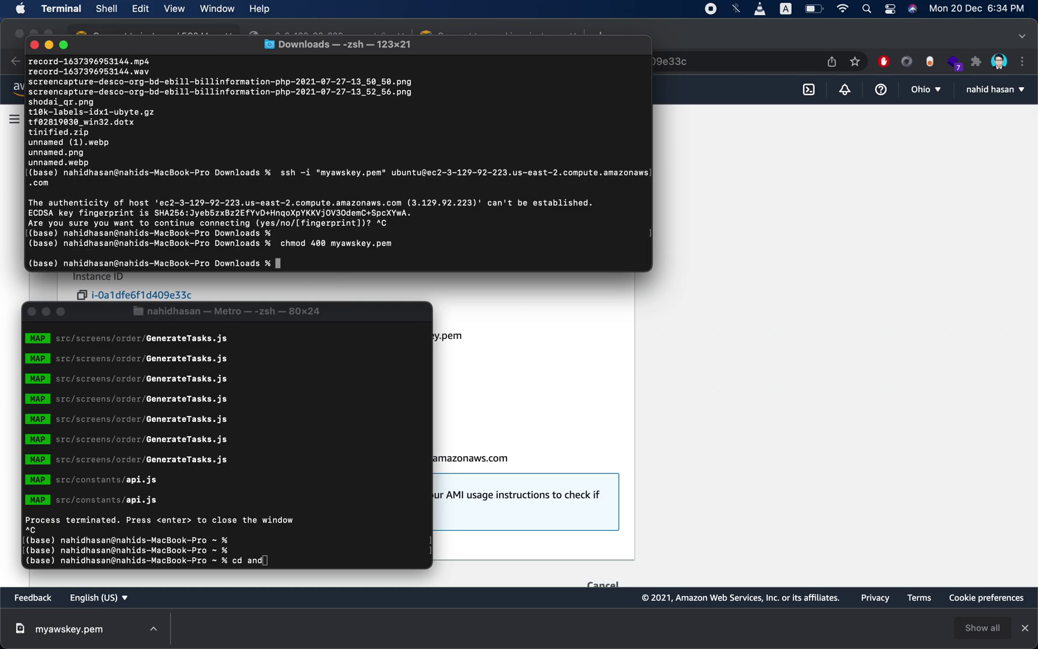
# - Copy the instance's Public DNS address from the connection instructions in Chrome
pyautogui.click(549, 325)
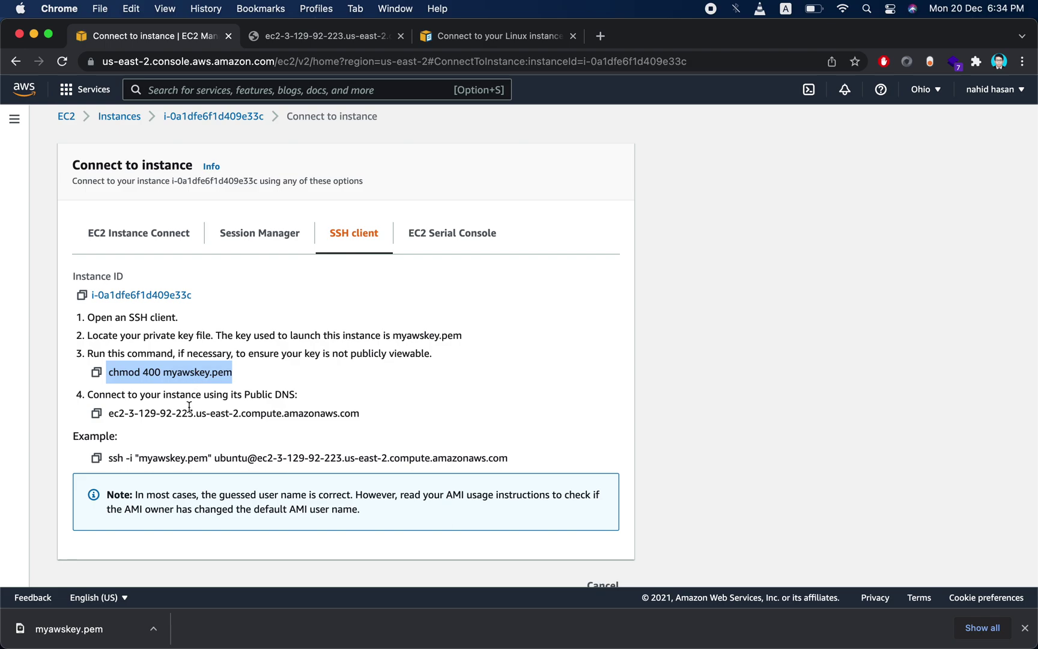
pyautogui.tripleClick(150, 414)
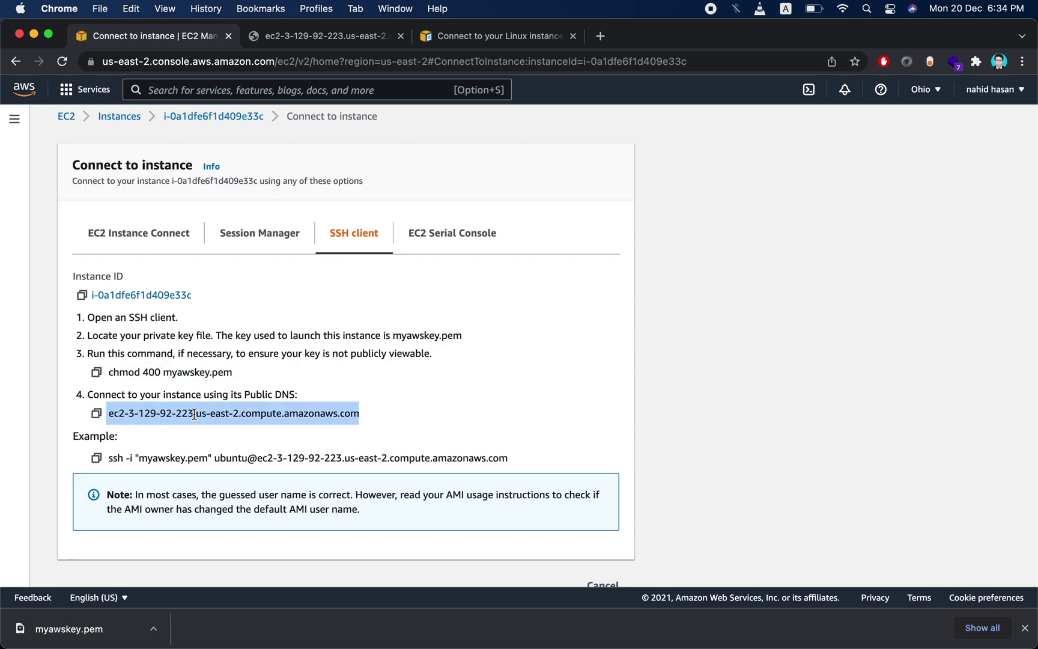
pyautogui.rightClick(194, 414)
pyautogui.click(237, 445)
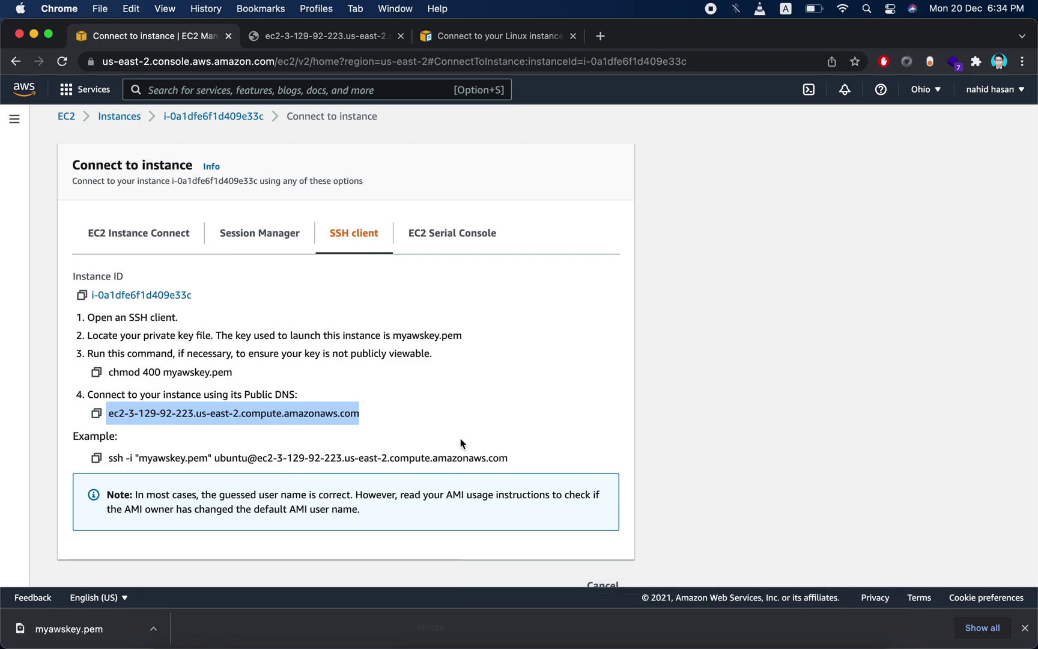
# - Copy the example ssh -i "myawskey.pem" command from the connection instructions
pyautogui.click(477, 454)
pyautogui.tripleClick(498, 459)
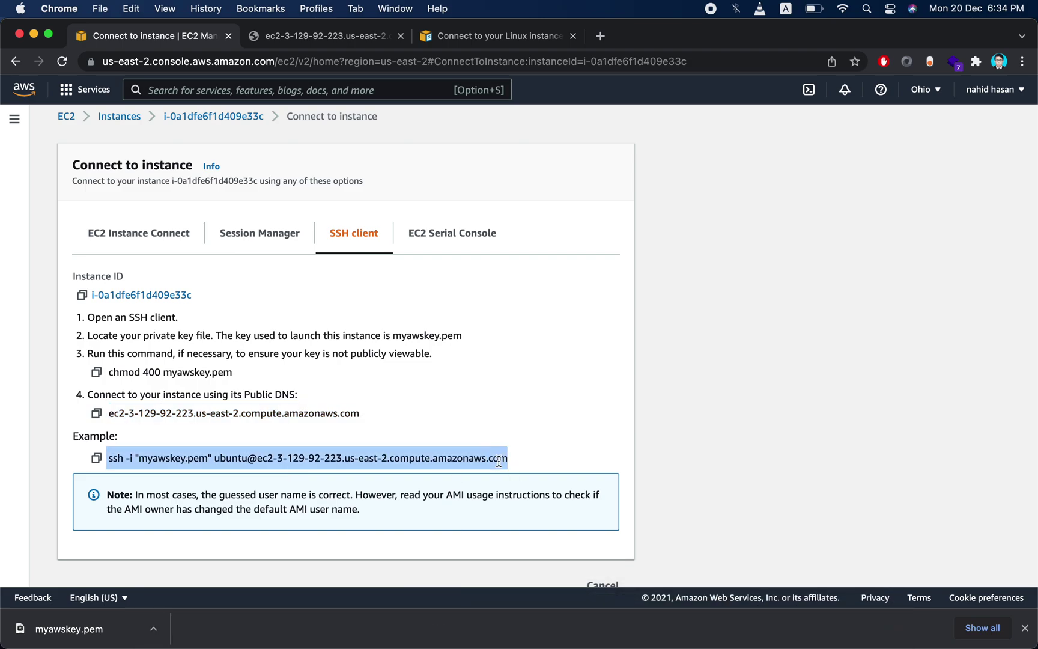
pyautogui.rightClick(435, 461)
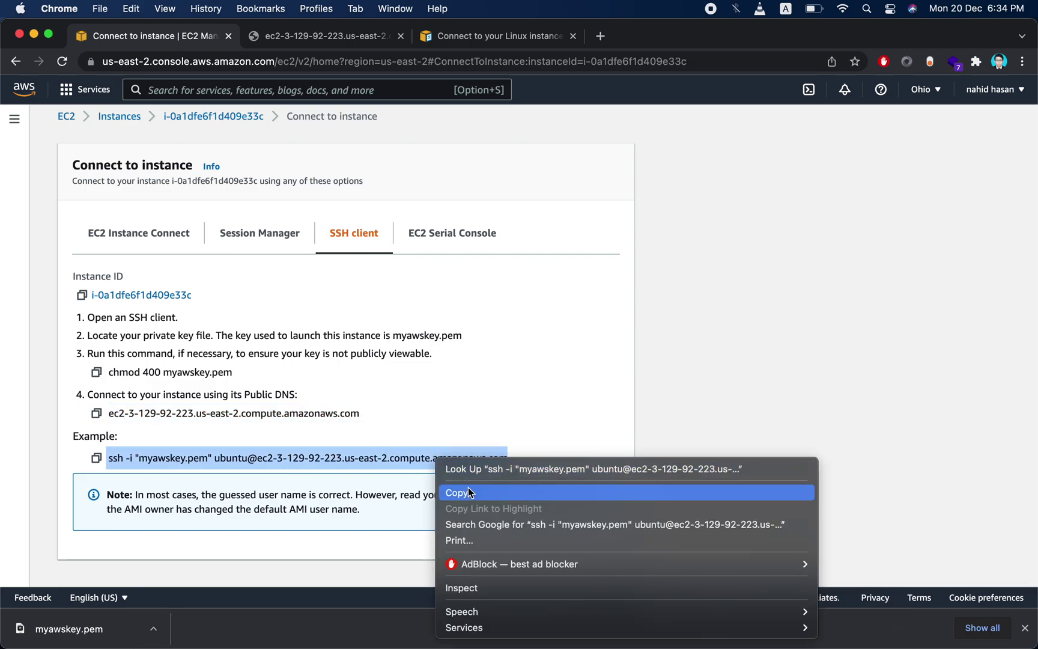
pyautogui.click(469, 488)
# - Switch to Terminal and close the Metro window, leaving the Downloads session open
pyautogui.moveTo(565, 625)
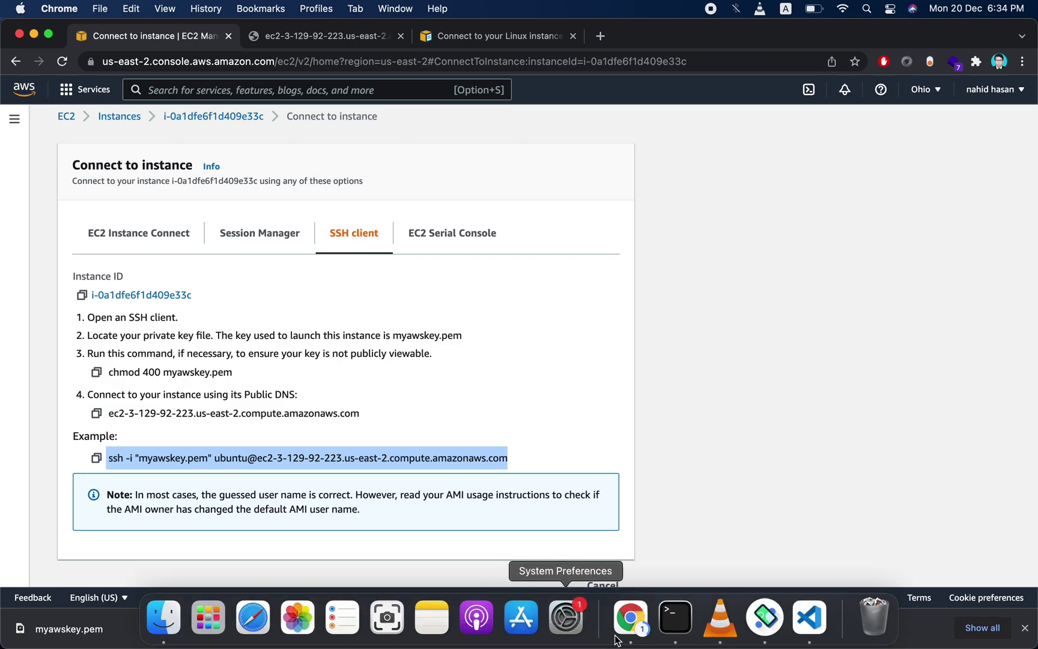
pyautogui.click(684, 624)
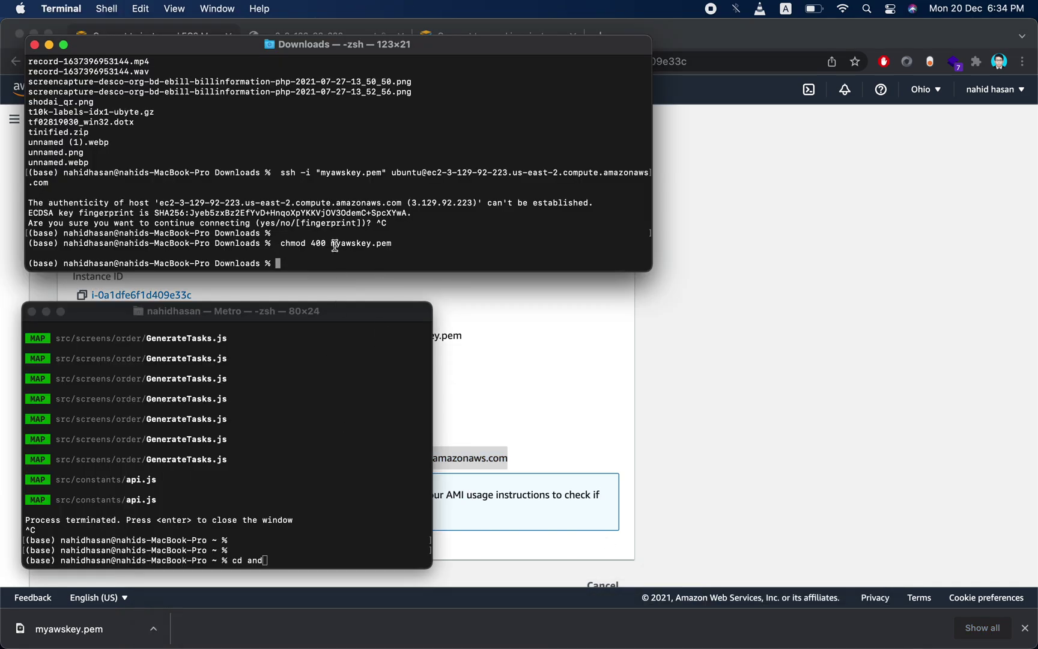
pyautogui.click(31, 312)
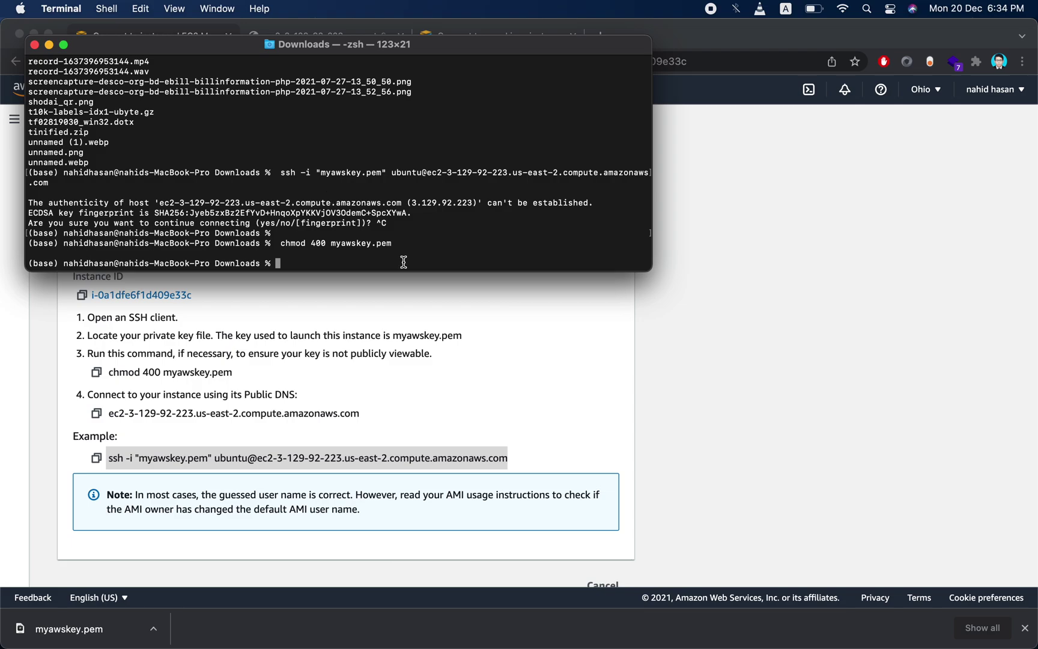
pyautogui.rightClick(337, 247)
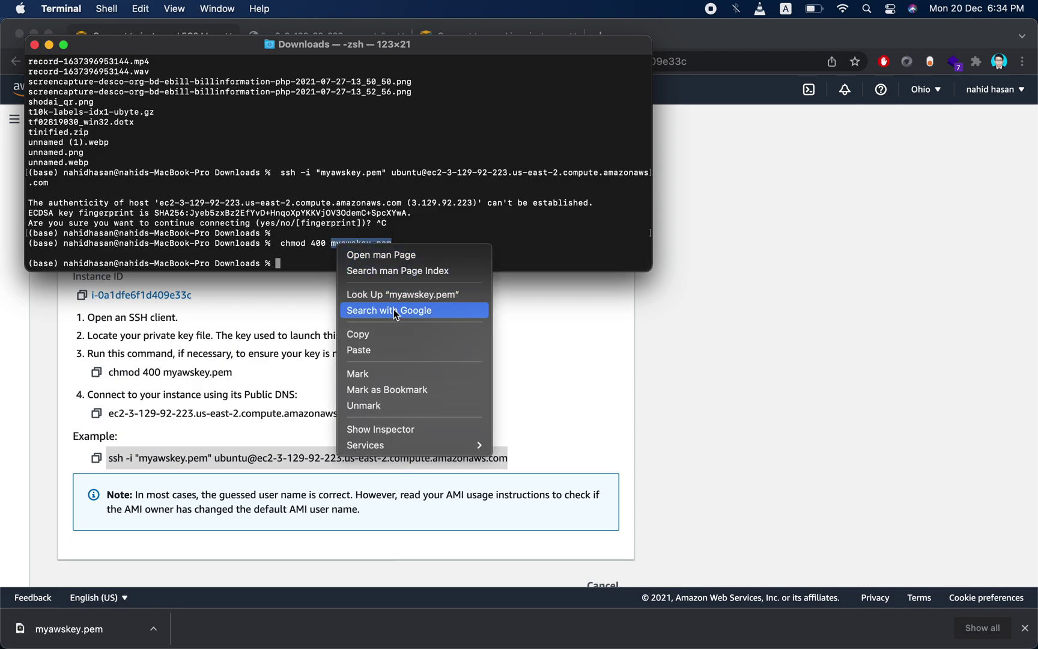
pyautogui.click(392, 346)
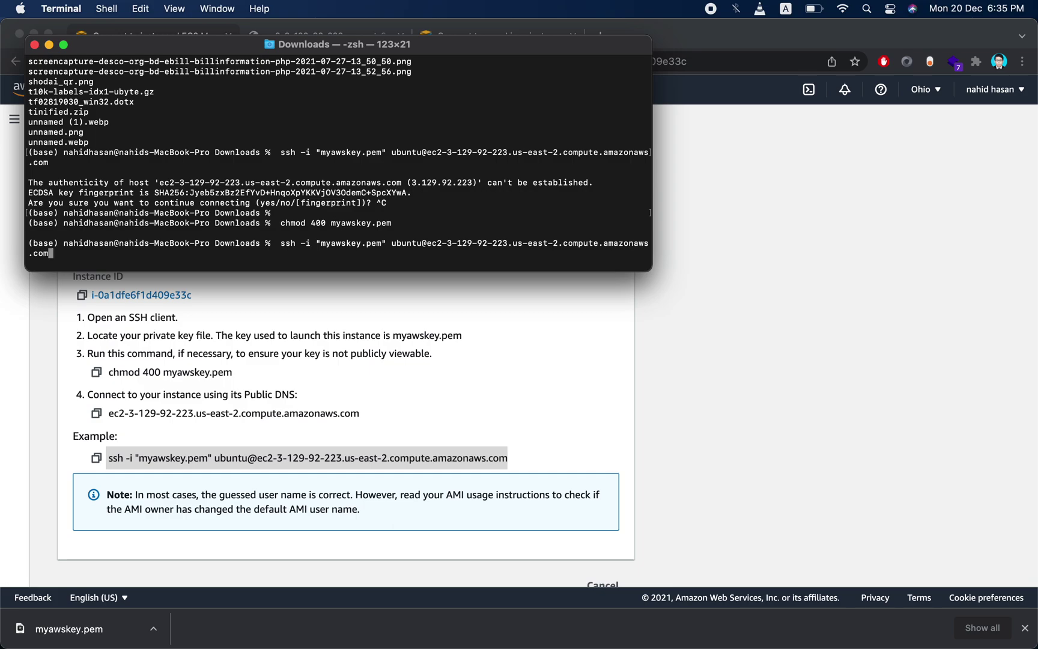
pyautogui.press('Return')
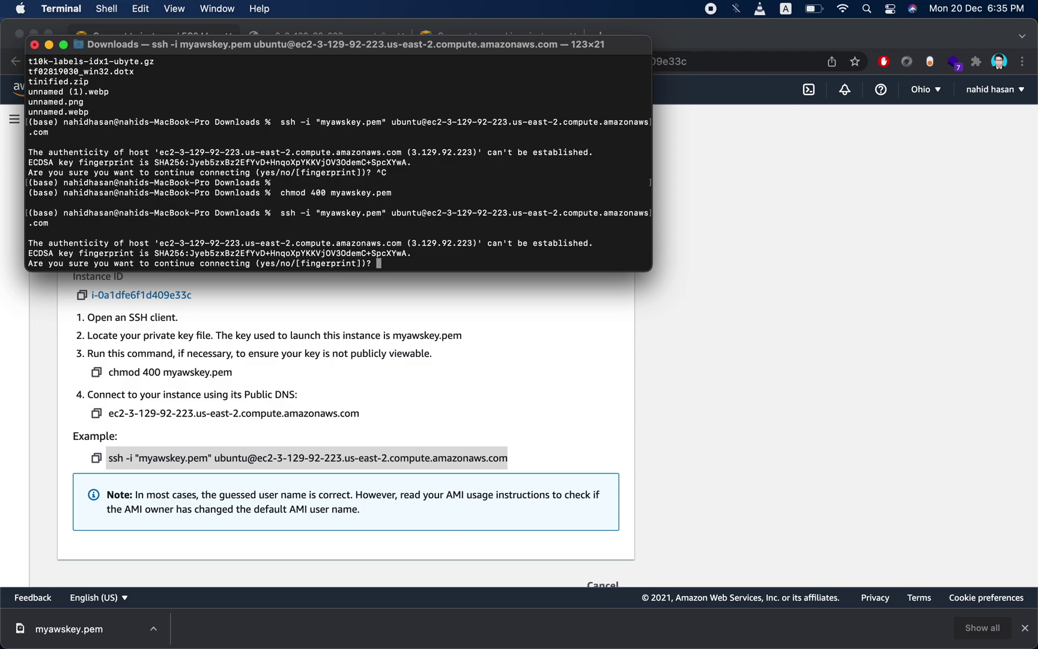
pyautogui.write('yes')
pyautogui.press('Return')
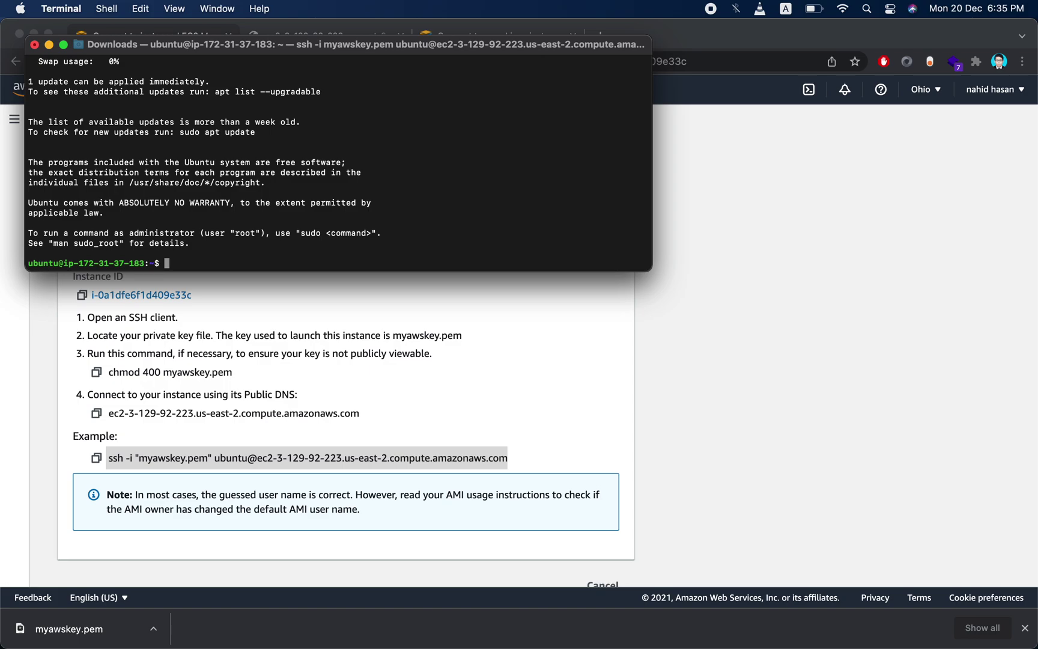
# - List the contents of the instance's home directory, running ls three times and dir once
pyautogui.write('ls')
pyautogui.press('Return')
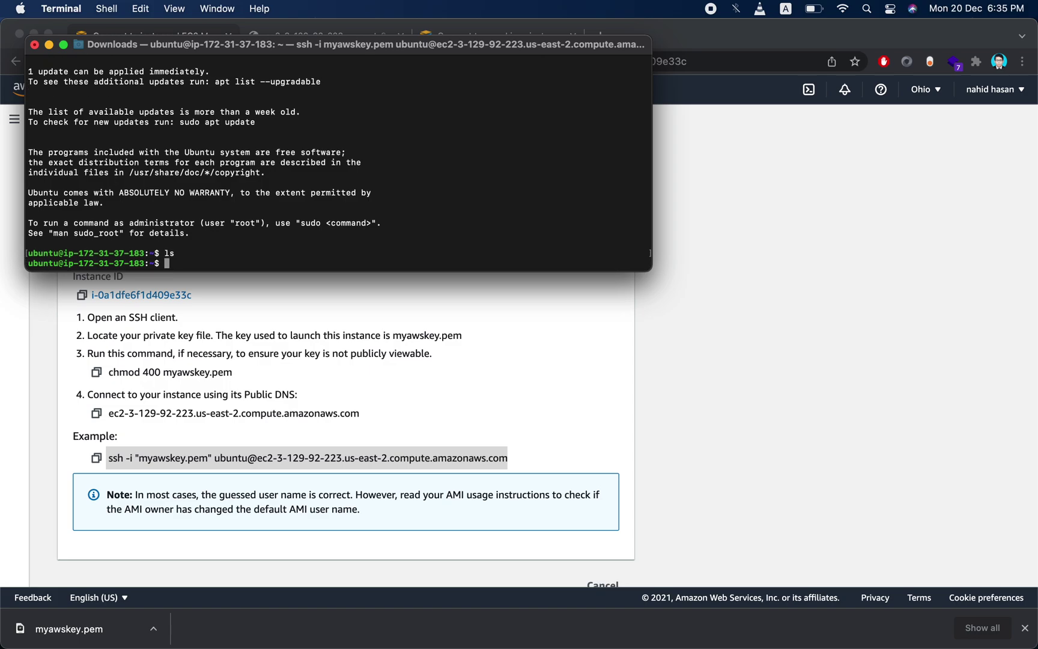
pyautogui.write('ls')
pyautogui.press('Return')
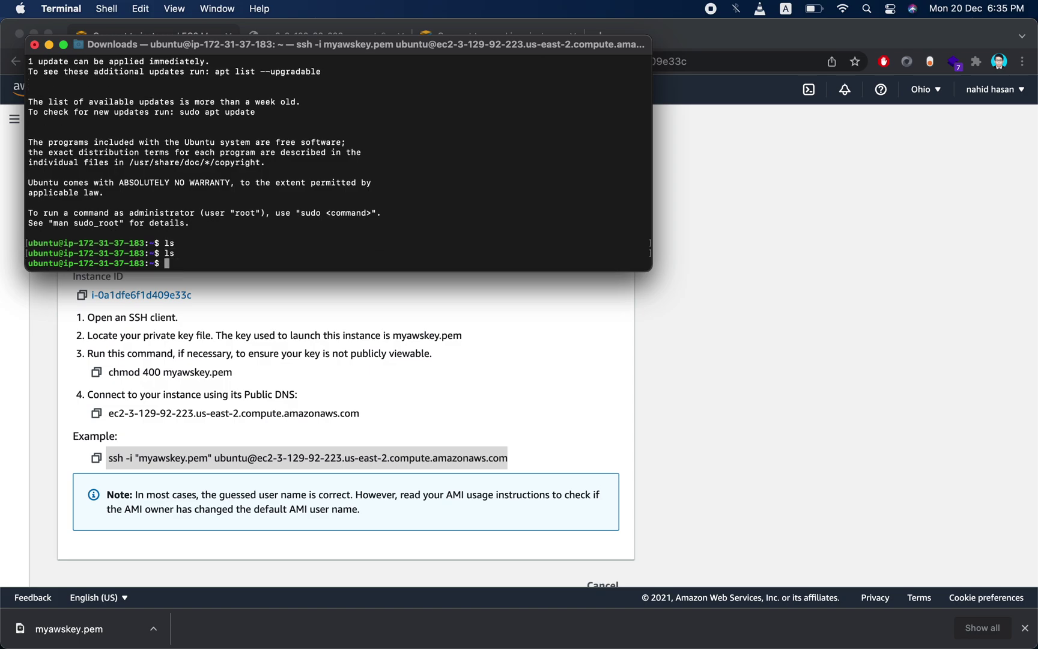
pyautogui.write('ls')
pyautogui.press('Return')
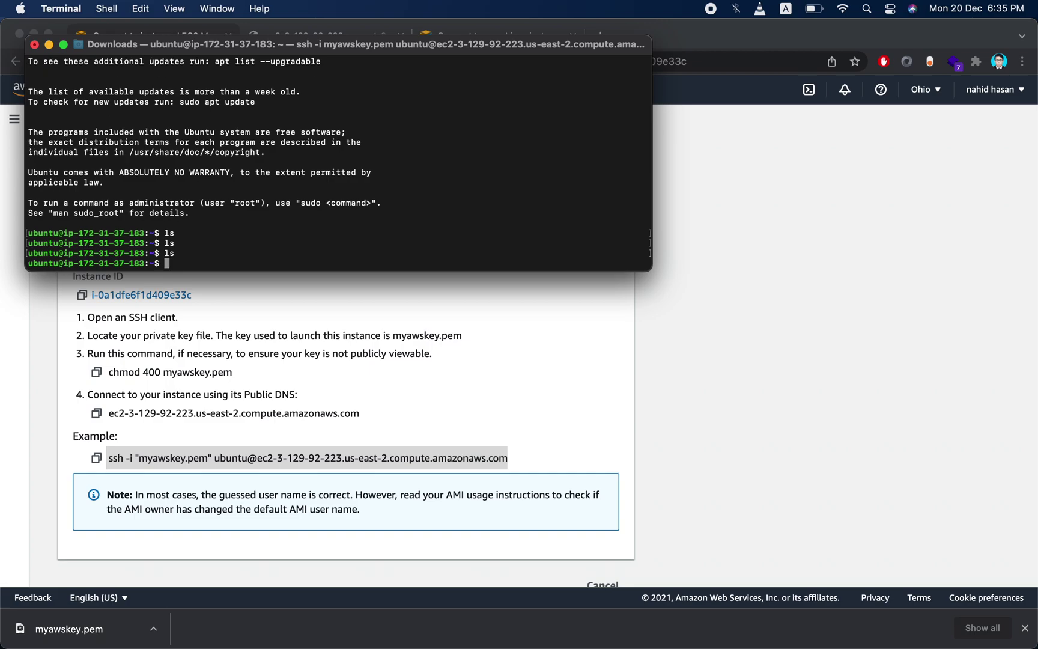
pyautogui.write('dir')
pyautogui.press('Return')
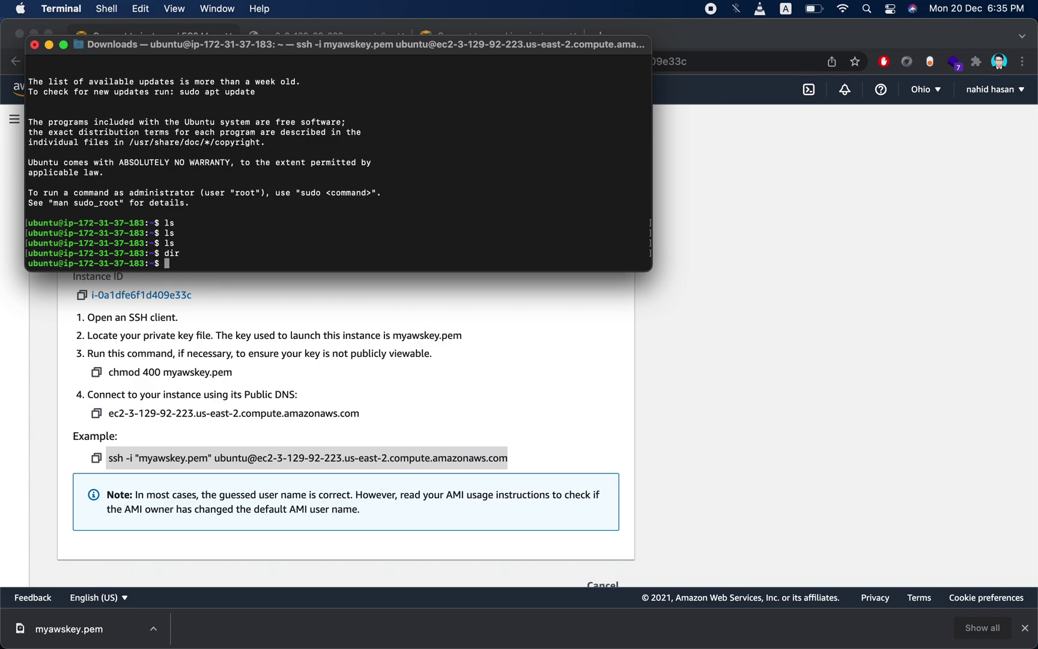
# - Create a directory named code with mkdir in the instance's home directory and list the contents twice with ls
pyautogui.write('mkdircode')
pyautogui.press('BackSpace')
pyautogui.press('BackSpace')
pyautogui.press('BackSpace')
pyautogui.press('BackSpace')
pyautogui.press('BackSpace')
pyautogui.write('r code')
pyautogui.press('Return')
pyautogui.write('ls')
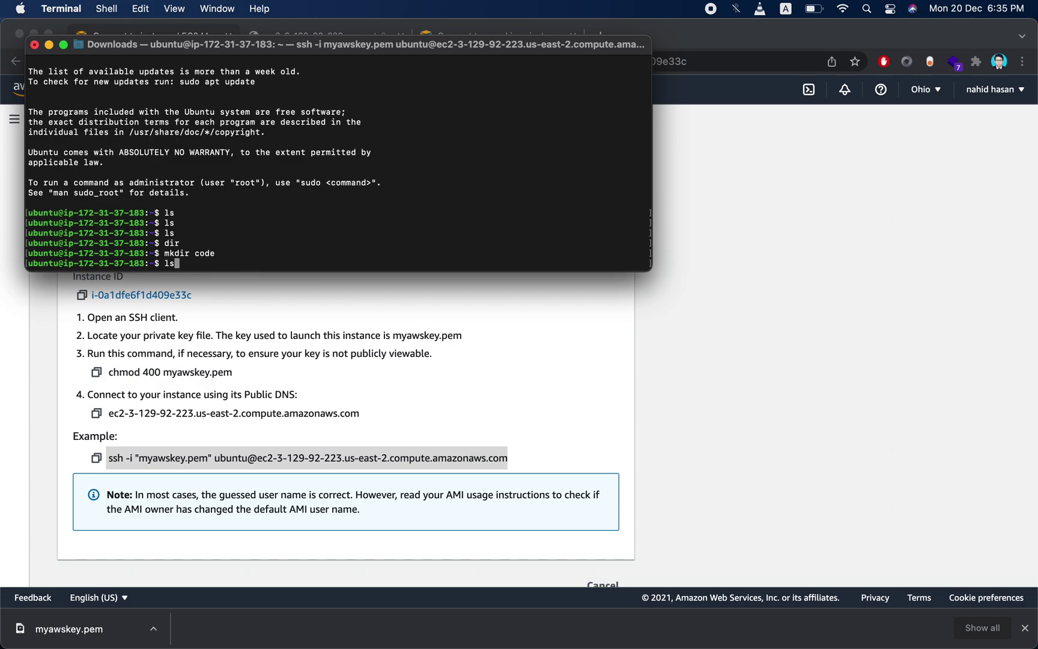
pyautogui.press('Return')
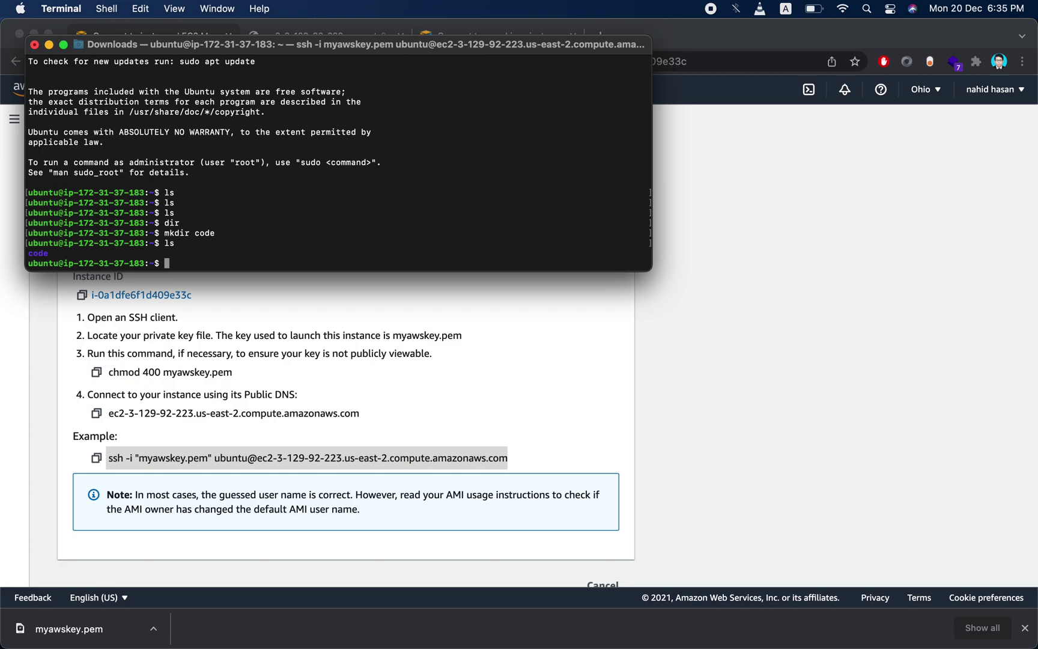
pyautogui.write('ls')
pyautogui.press('Return')
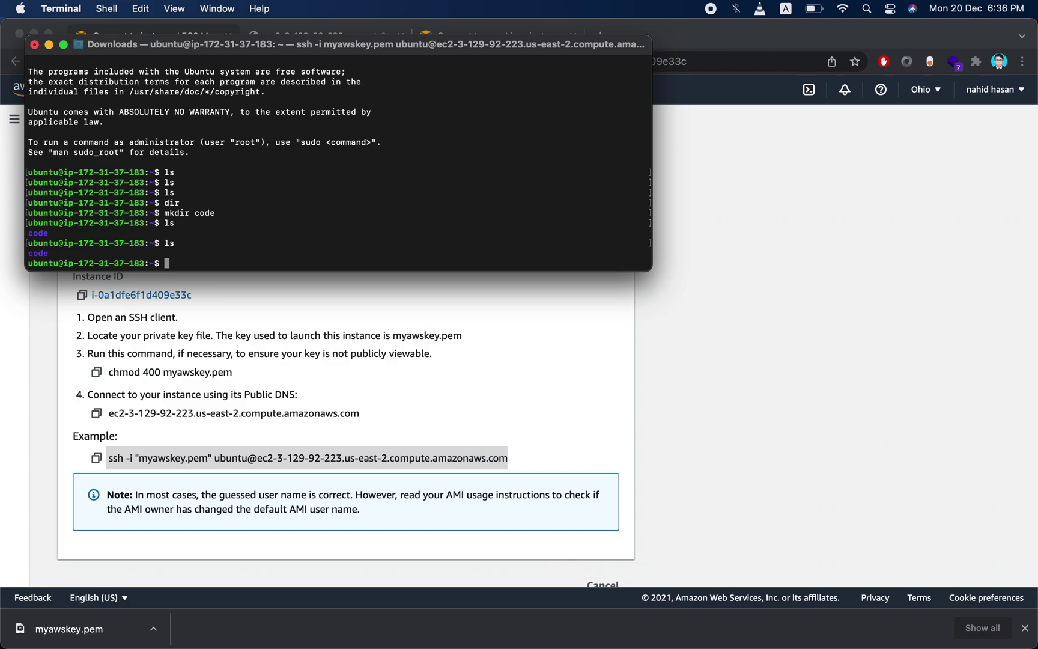
# - Create a directory named assets with mkdir and list the home directory contents with ls
pyautogui.write('mkdir assets')
pyautogui.press('Return')
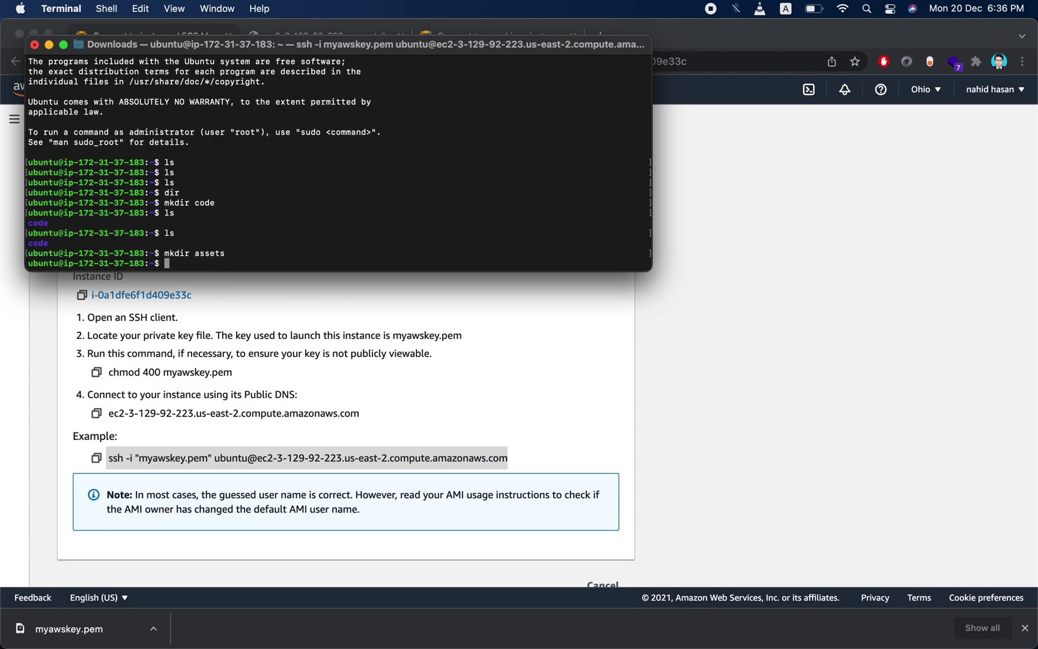
pyautogui.write('ls')
pyautogui.press('Return')
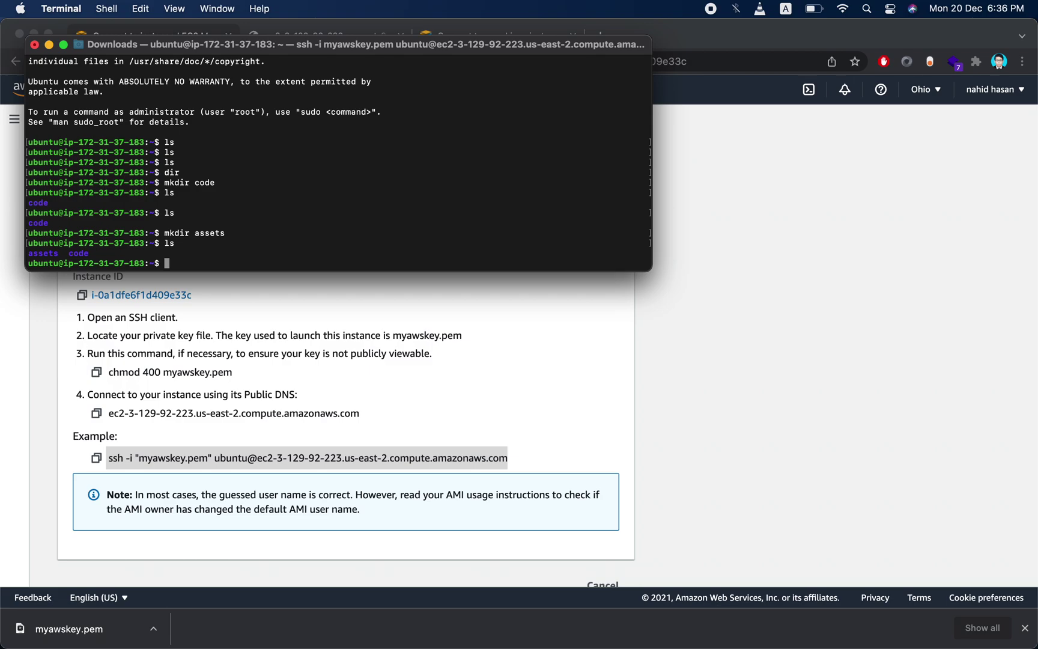
# - Change to the home directory with cd ~ and list its contents with ls
pyautogui.write('cd ~')
pyautogui.press('Return')
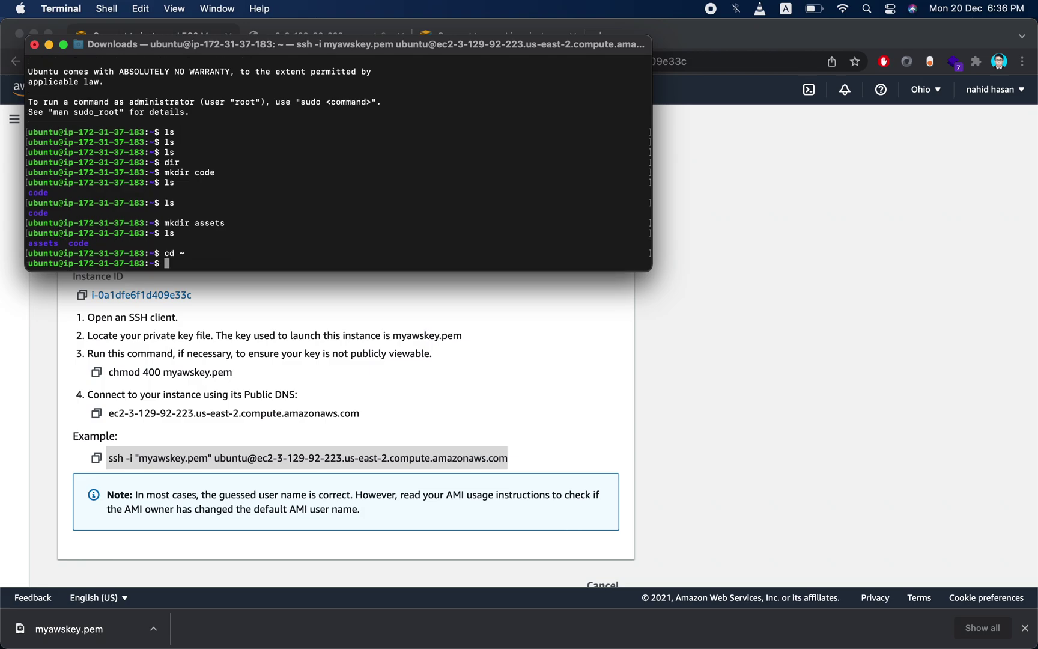
pyautogui.write('ls')
pyautogui.press('Return')
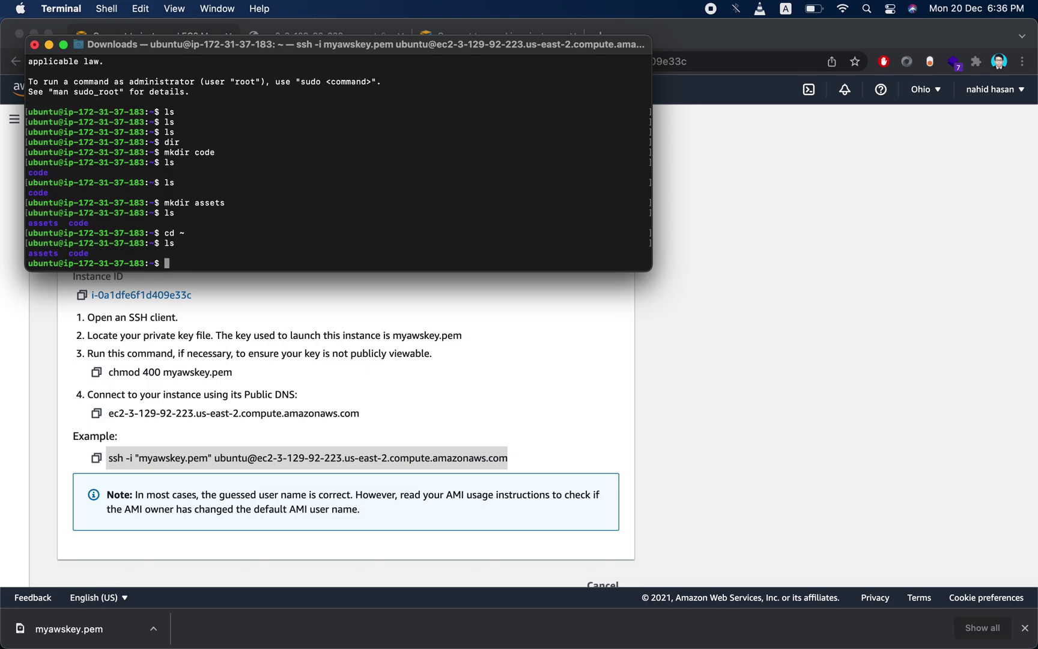
# - List the contents of the home directory twice more with ls
pyautogui.write('ls')
pyautogui.press('Return')
pyautogui.write('ls')
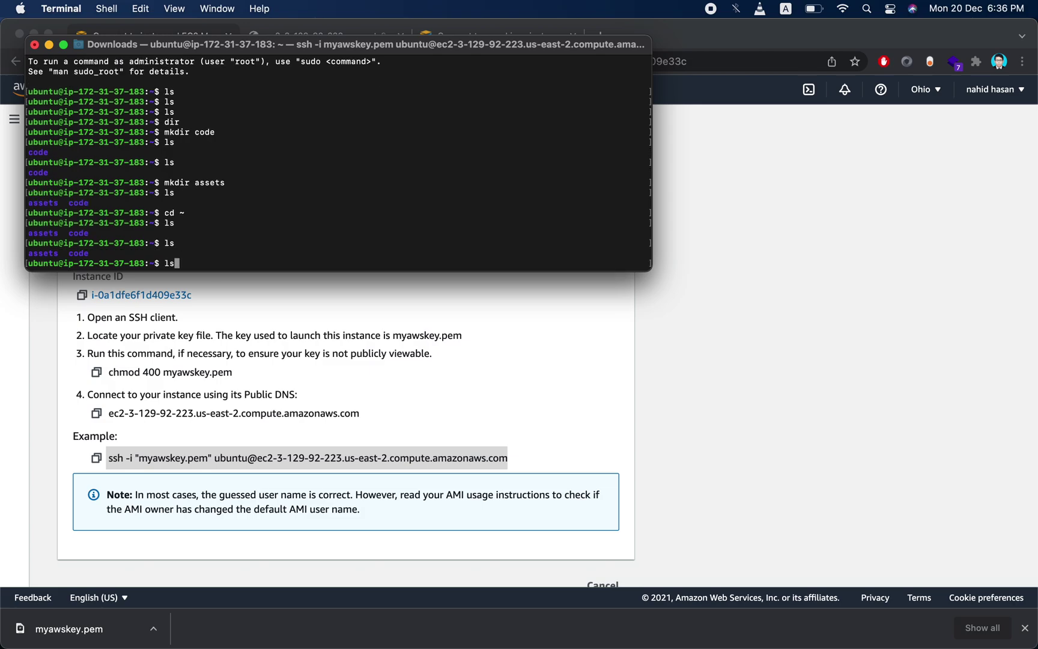
pyautogui.press('Return')
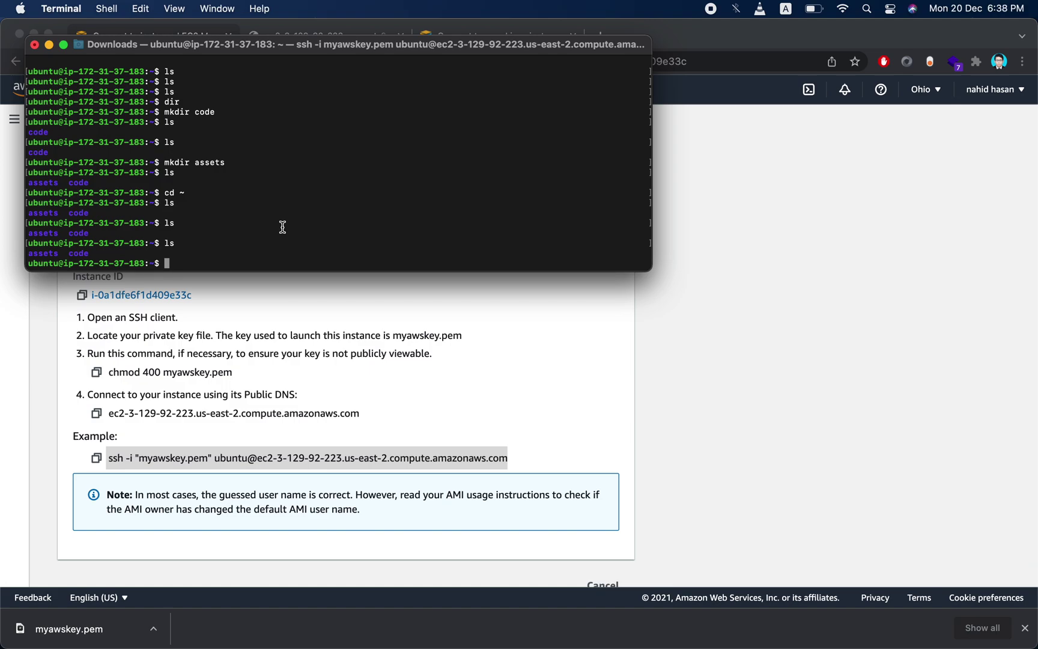
# - Change into the code directory with cd code and list its contents with ls
pyautogui.write('cd ')
pyautogui.write('cdeo')
pyautogui.press('BackSpace')
pyautogui.press('BackSpace')
pyautogui.press('BackSpace')
pyautogui.press('BackSpace')
pyautogui.press('BackSpace')
pyautogui.write('cde')
pyautogui.press('BackSpace')
pyautogui.press('BackSpace')
pyautogui.press('BackSpace')
pyautogui.press('BackSpace')
pyautogui.press('BackSpace')
pyautogui.write('d code')
pyautogui.press('Return')
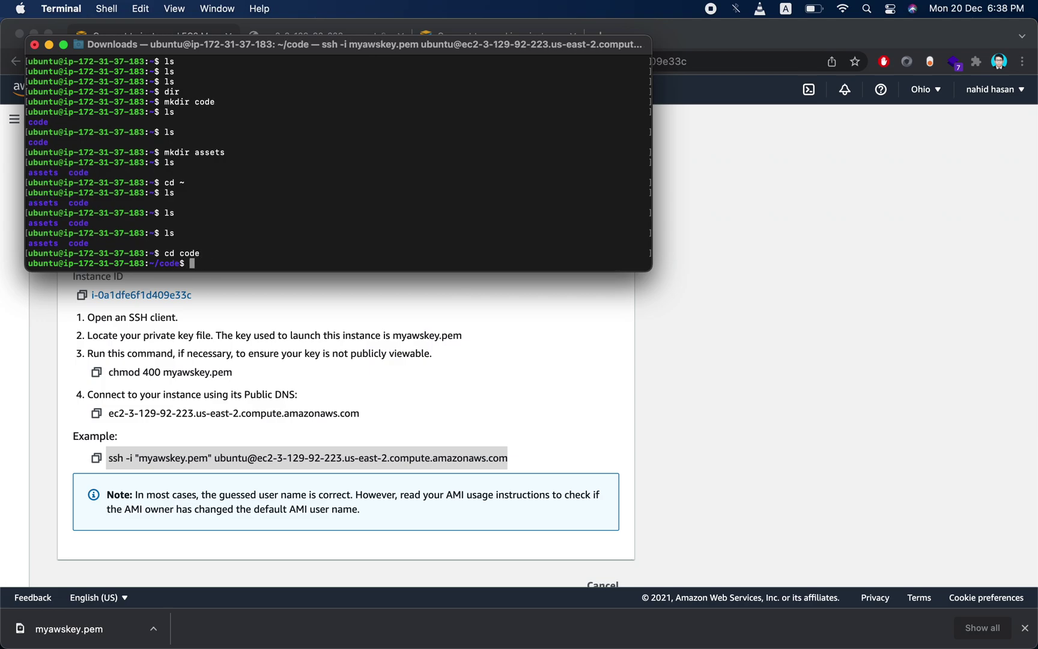
pyautogui.write('ls')
pyautogui.press('Return')
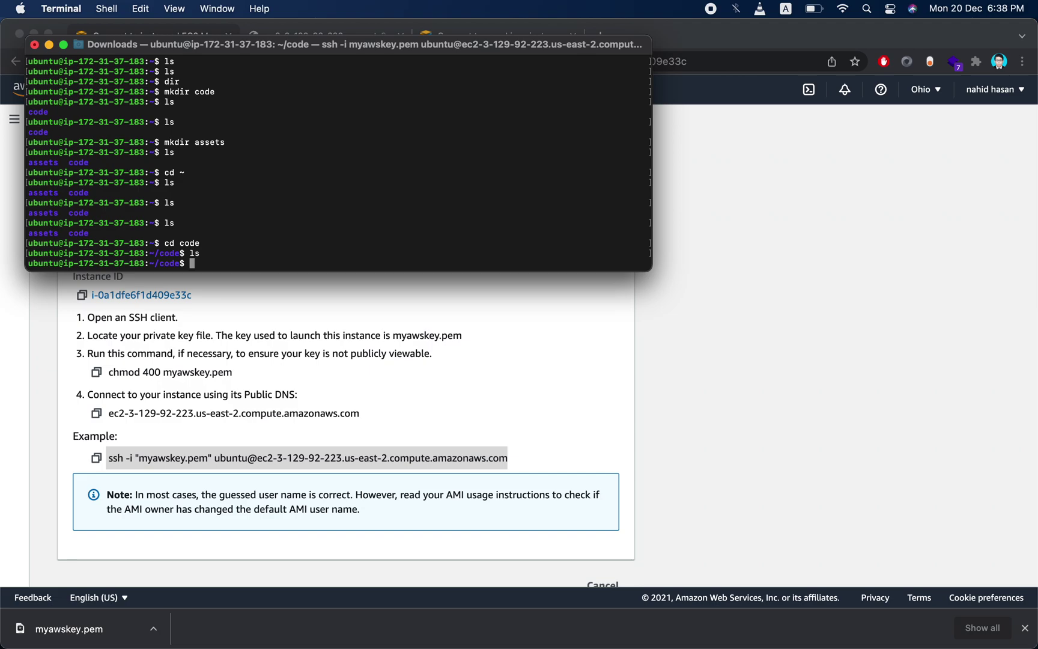
# - Create a directory named mytestserver inside the code directory with mkdir
pyautogui.write('mi')
pyautogui.press('BackSpace')
pyautogui.press('BackSpace')
pyautogui.write('mkdir ')
pyautogui.write('mycode')
pyautogui.press('BackSpace')
pyautogui.press('BackSpace')
pyautogui.press('BackSpace')
pyautogui.press('BackSpace')
pyautogui.press('BackSpace')
pyautogui.write('ytestserver')
pyautogui.press('Return')
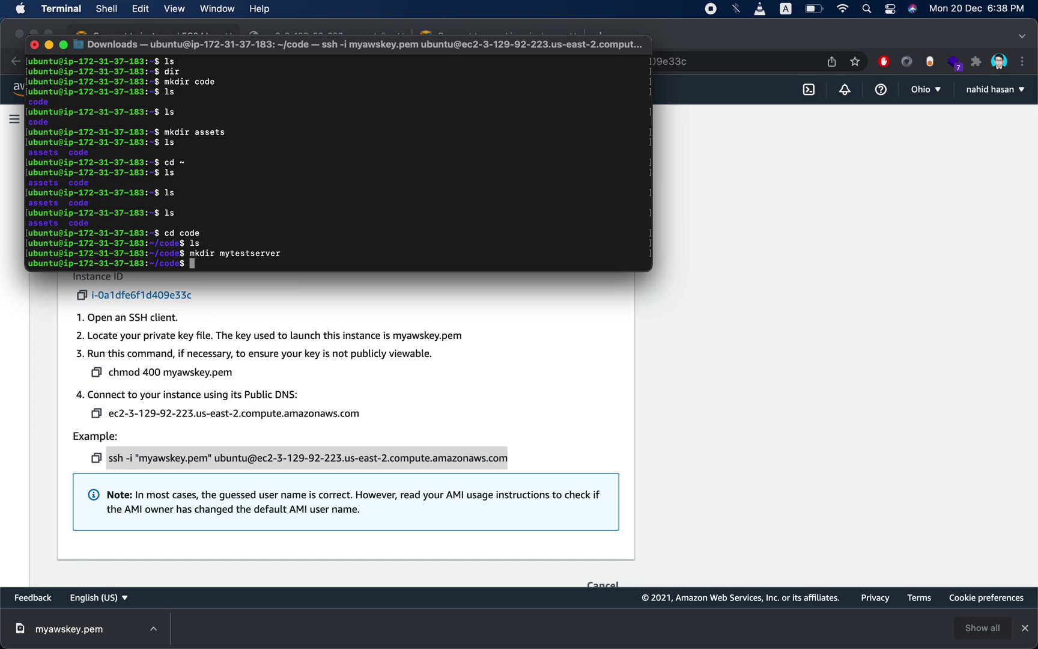
# - Change into the mytestserver directory with cd and list its contents with ls
pyautogui.write('cd my')
pyautogui.press('Tab')
pyautogui.press('Return')
pyautogui.write('ls')
pyautogui.press('Return')
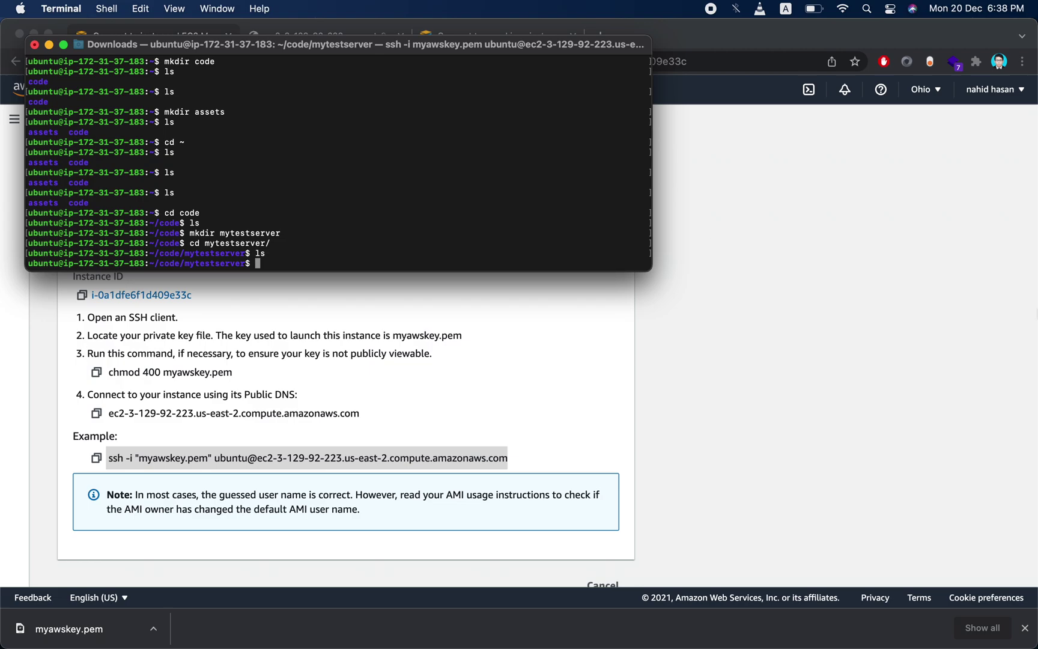
# - Switch to Chrome, search Google for nodejs in a new tab and open the nodejs.org website
pyautogui.click(907, 373)
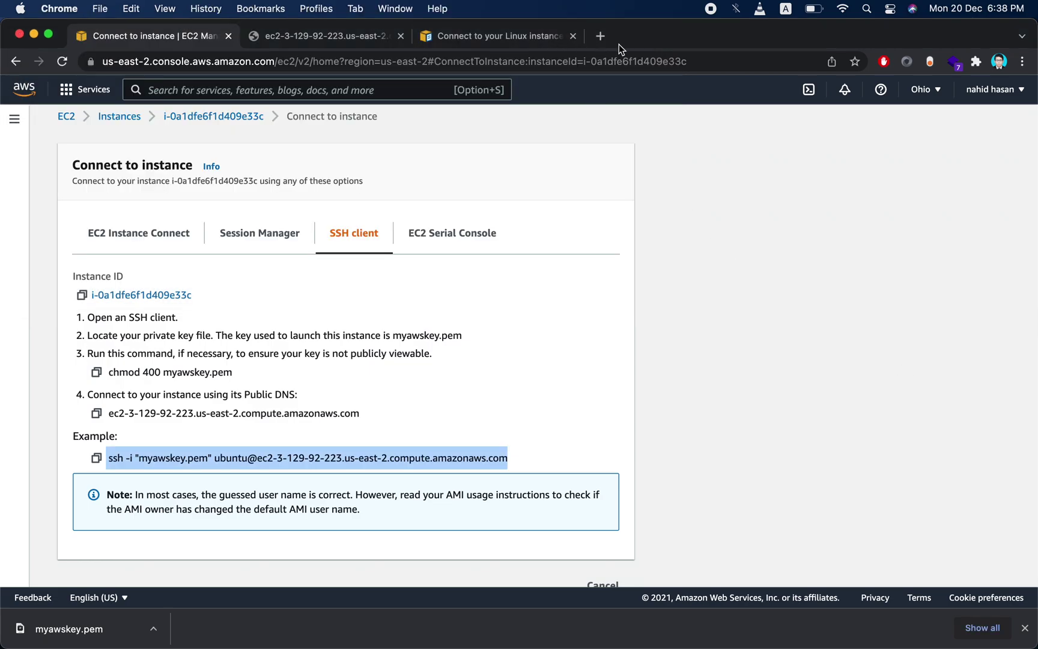
pyautogui.click(601, 36)
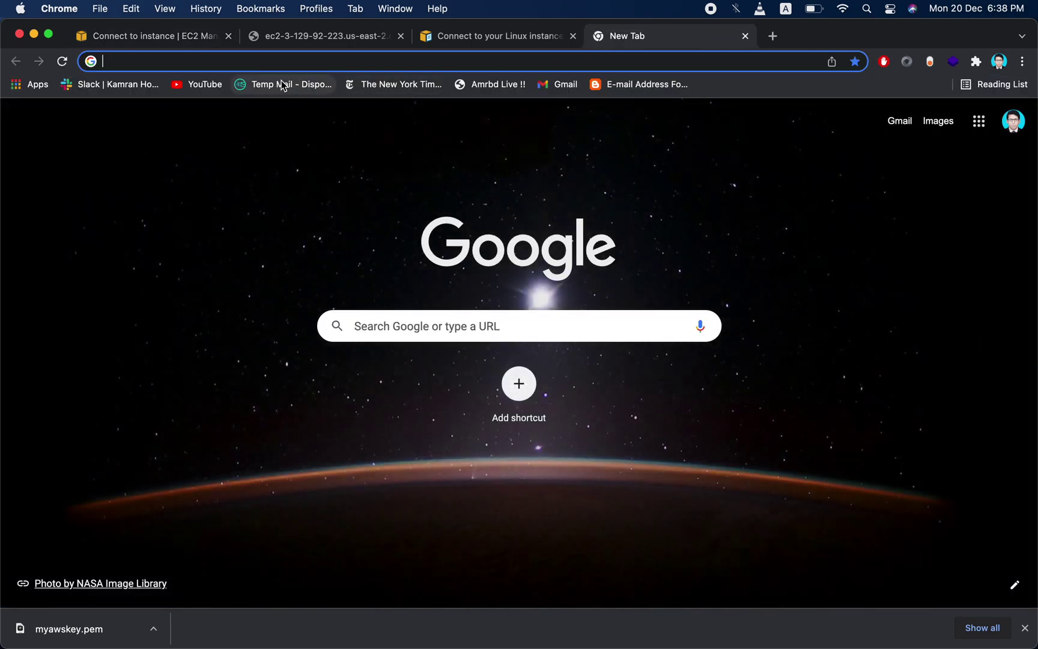
pyautogui.click(205, 62)
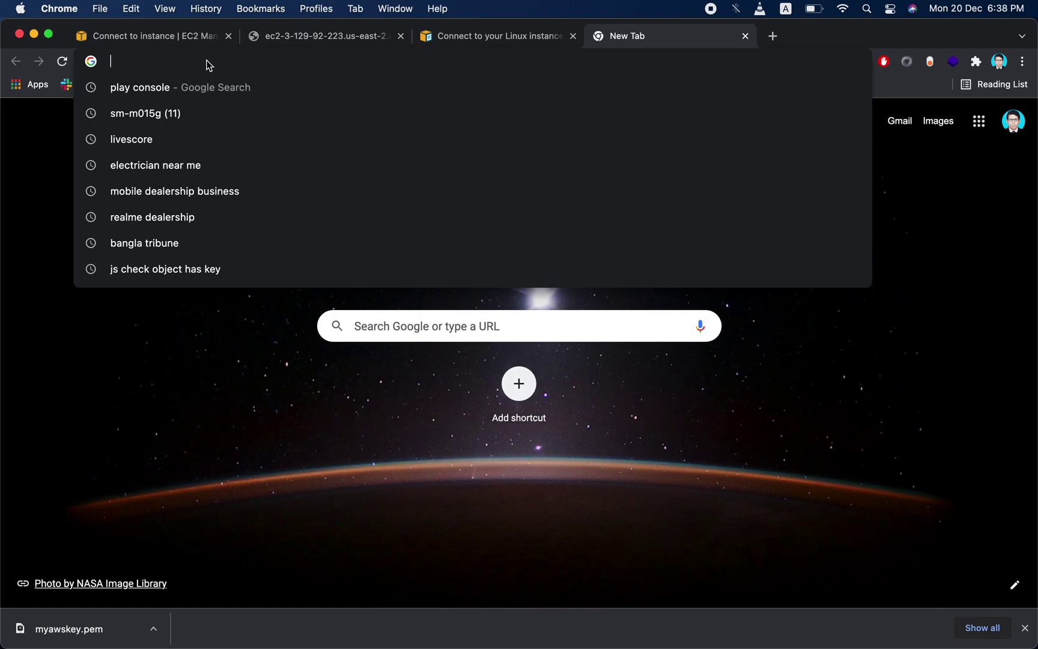
pyautogui.write('no')
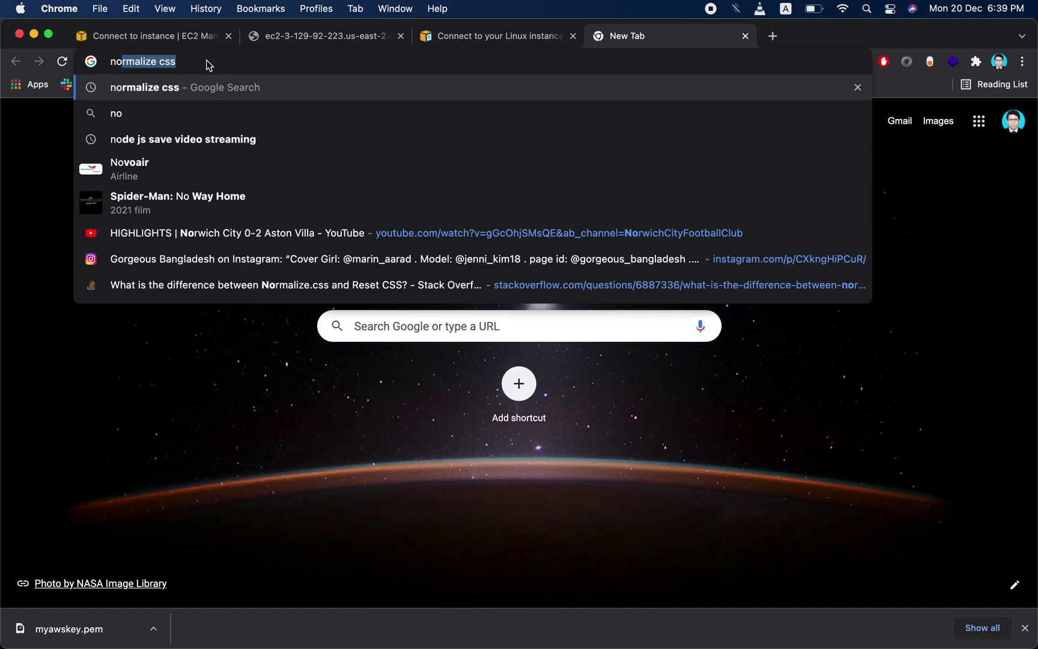
pyautogui.write('de')
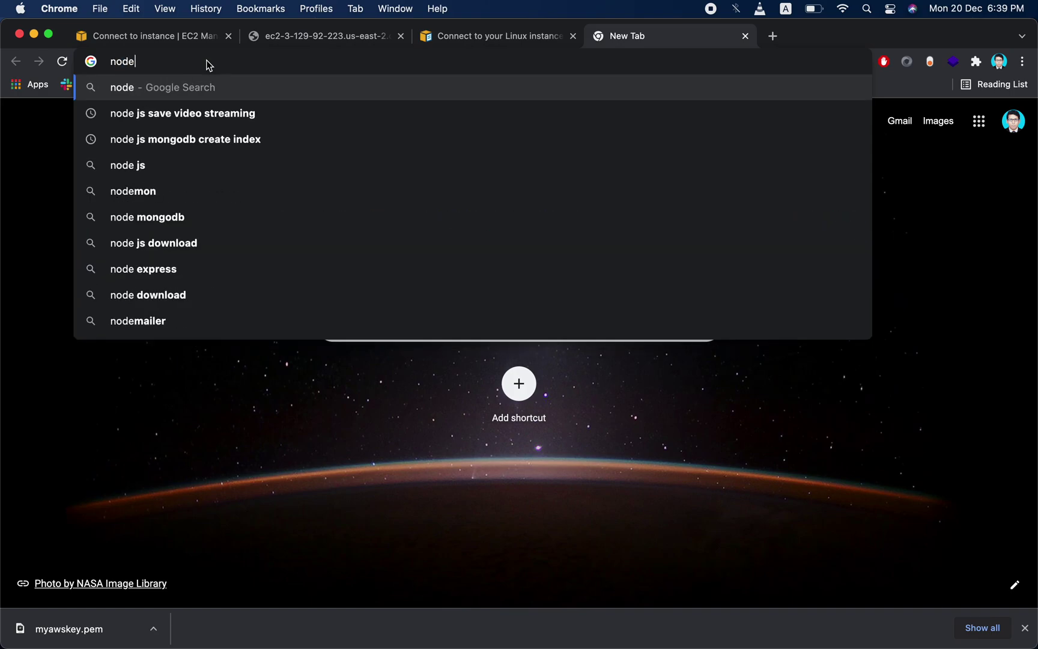
pyautogui.write('js')
pyautogui.press('Return')
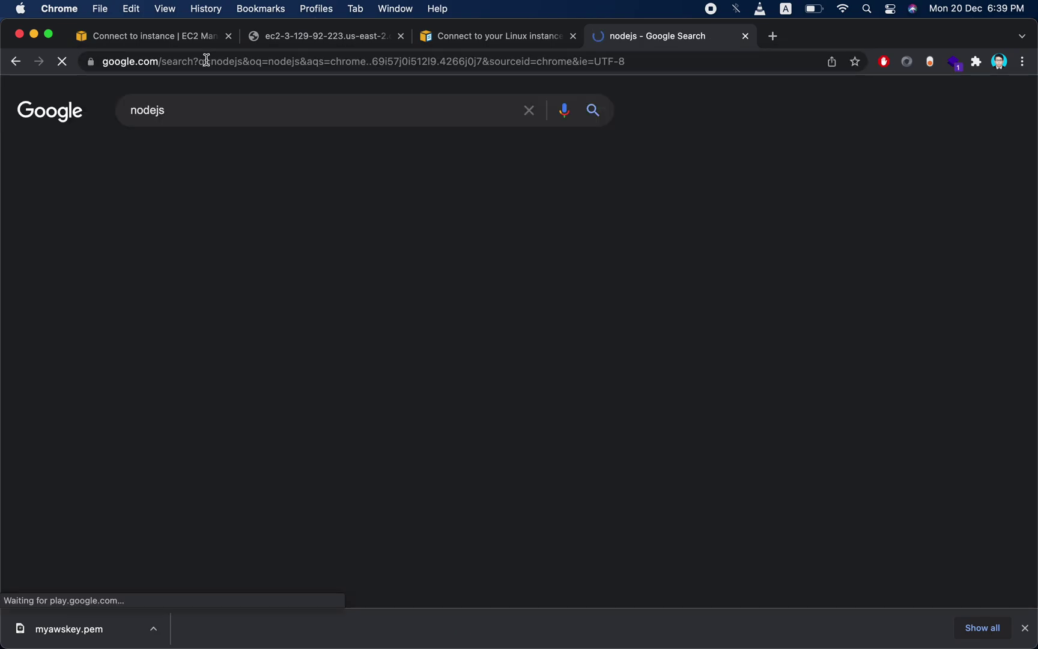
pyautogui.click(170, 235)
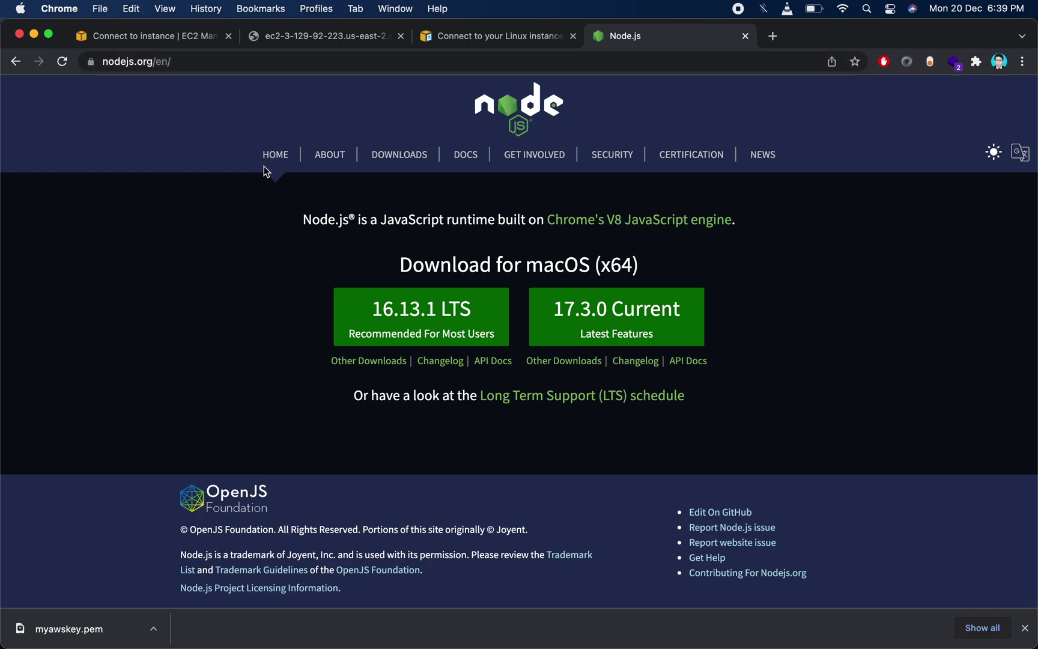
# - Open the Node.js Downloads page, view the index of all download options and return to the Downloads page
pyautogui.click(404, 157)
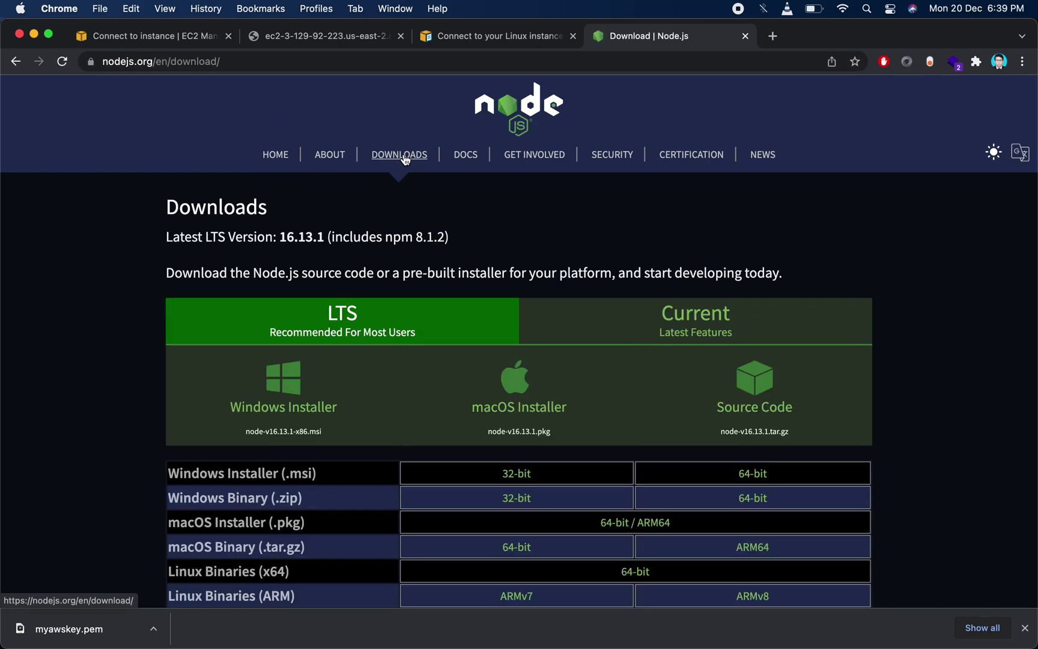
pyautogui.scroll(-1, 99, 400)
pyautogui.scroll(-8, 99, 400)
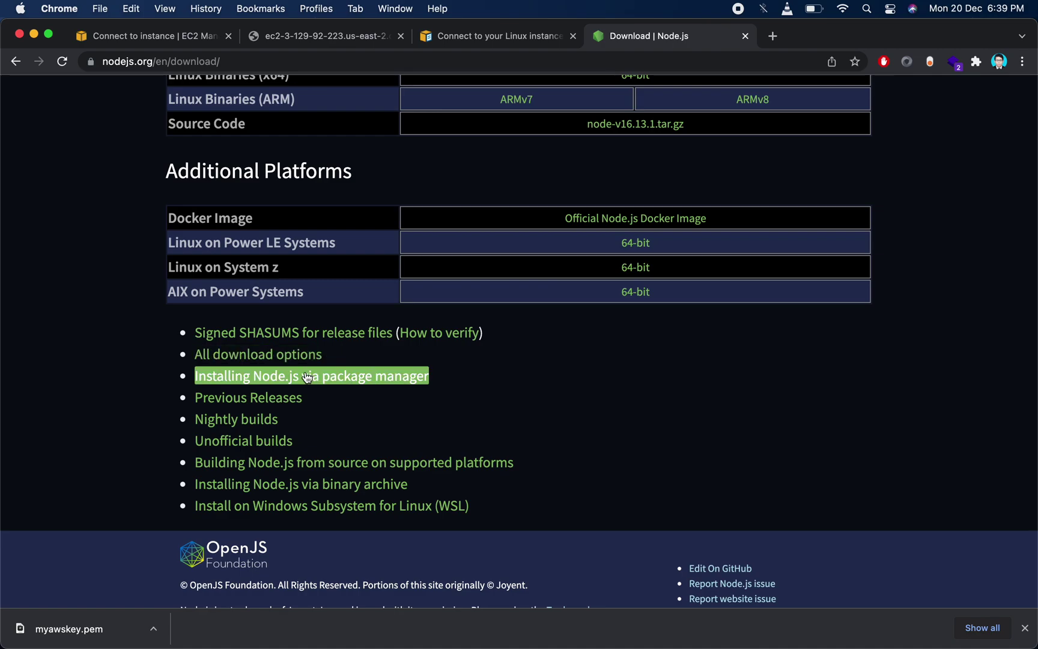
pyautogui.click(243, 355)
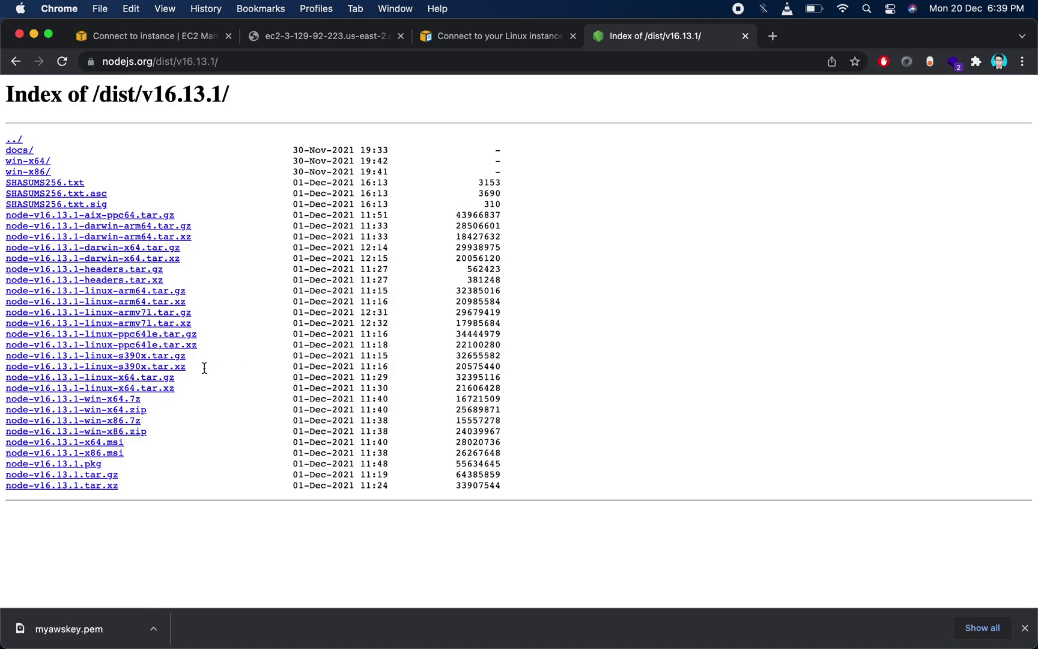
pyautogui.click(16, 62)
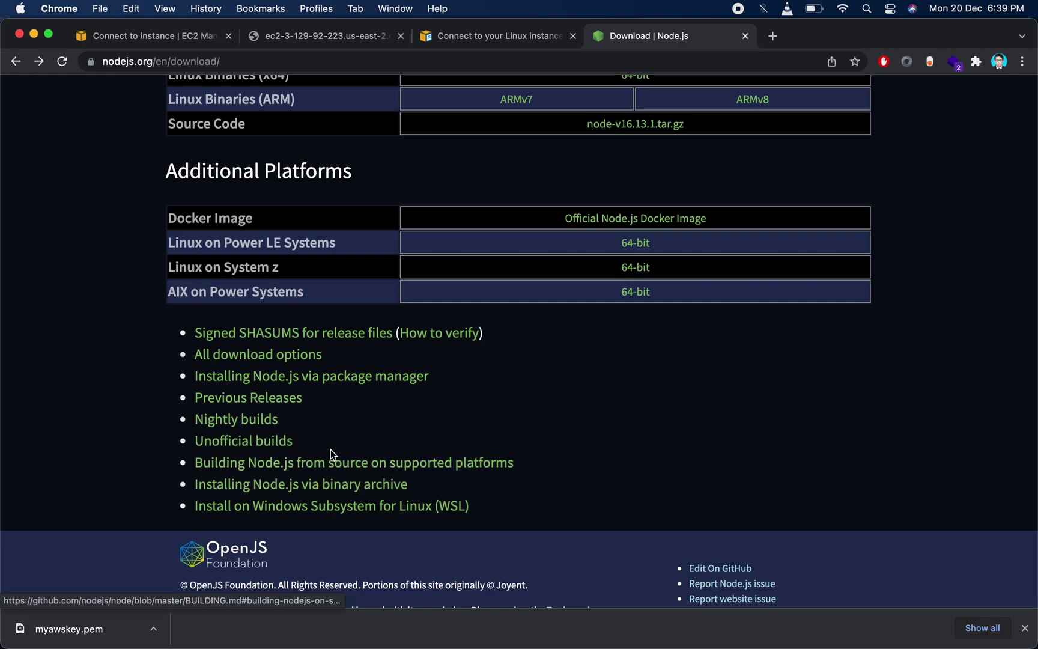
# - Open the page on installing Node.js via package manager and look through its list of platforms
pyautogui.click(340, 371)
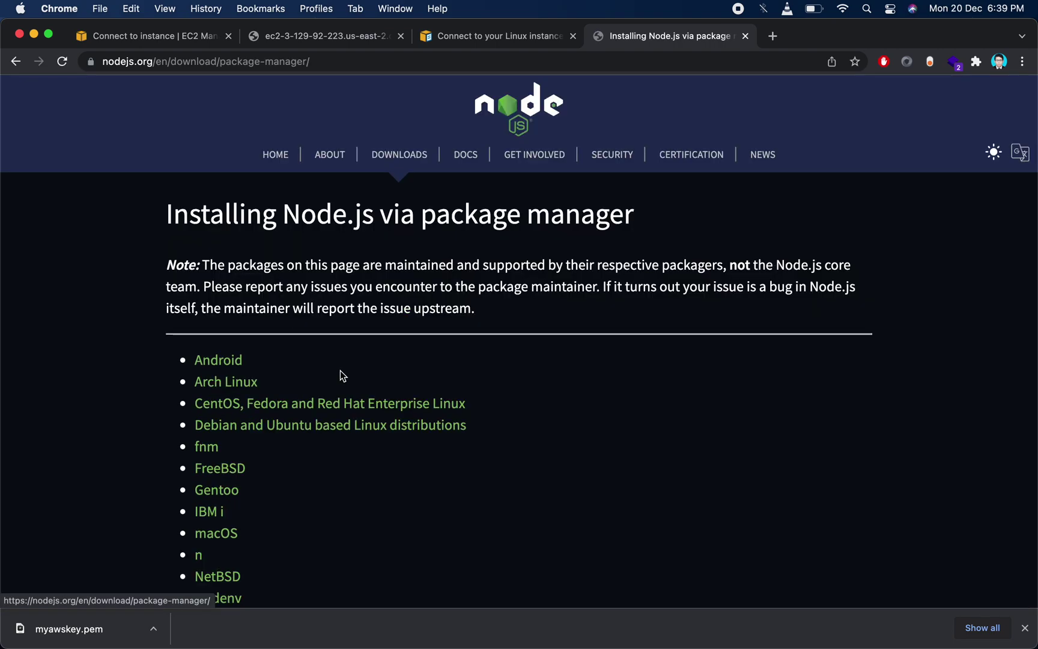
pyautogui.scroll(-4, 414, 484)
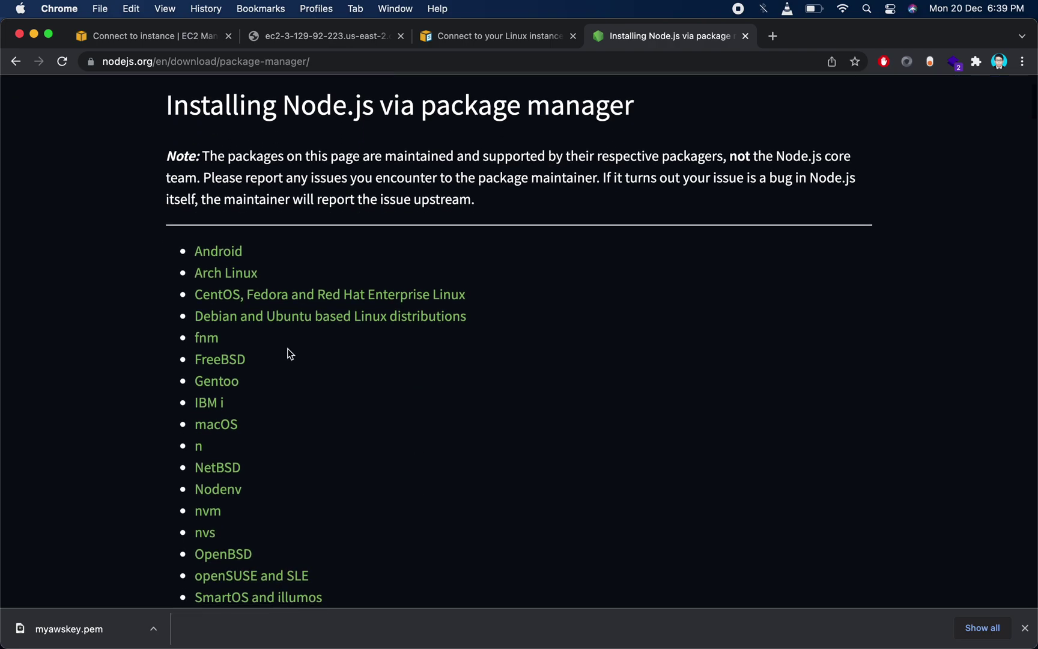
pyautogui.scroll(-3, 331, 416)
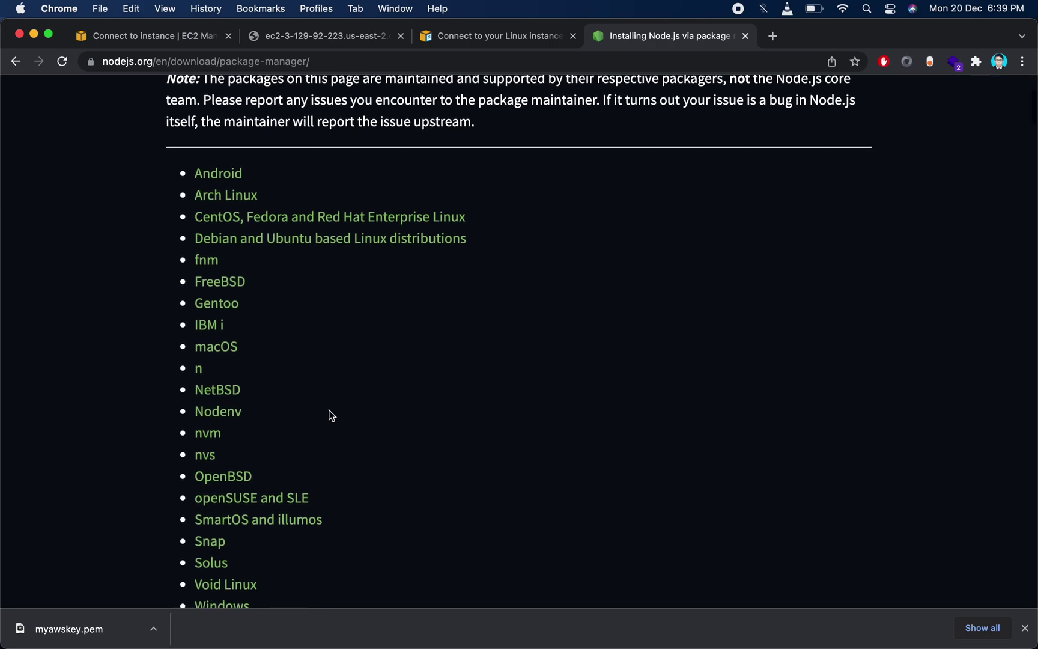
pyautogui.scroll(-6, 331, 416)
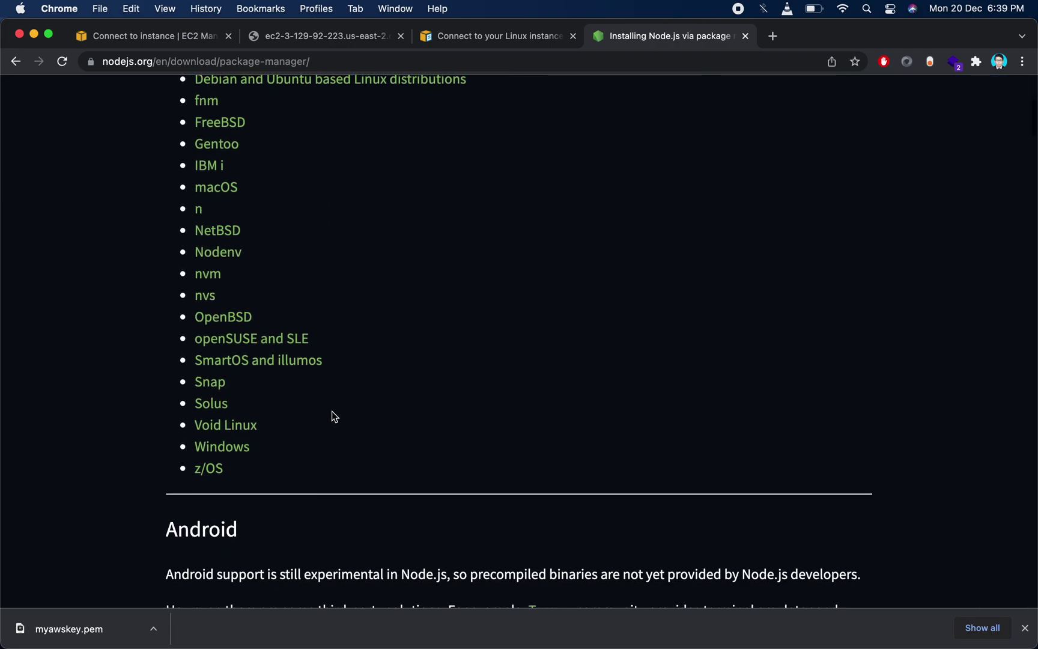
pyautogui.scroll(6, 335, 418)
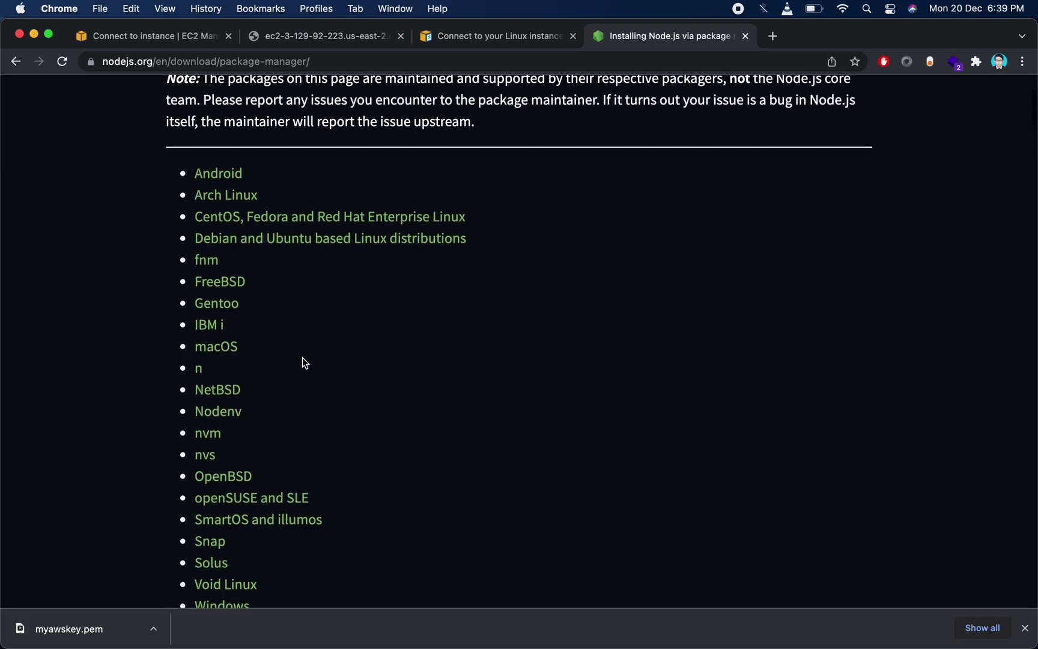
# - Go to the Debian and Ubuntu based Linux distributions section and review its Node.js installation options
pyautogui.click(228, 244)
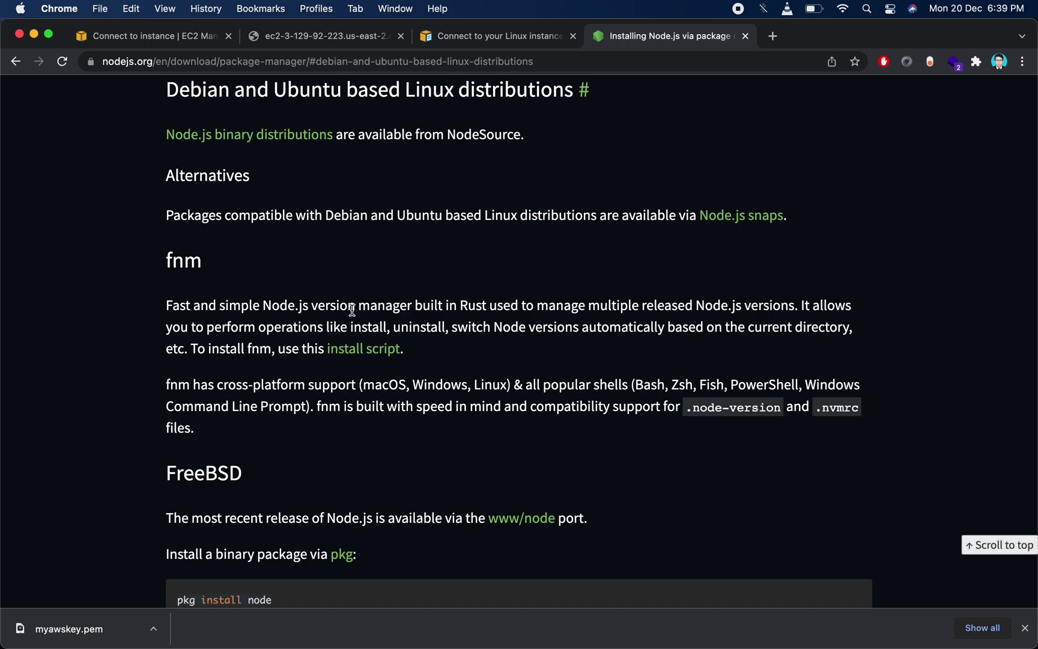
pyautogui.scroll(1, 351, 310)
pyautogui.scroll(1, 410, 307)
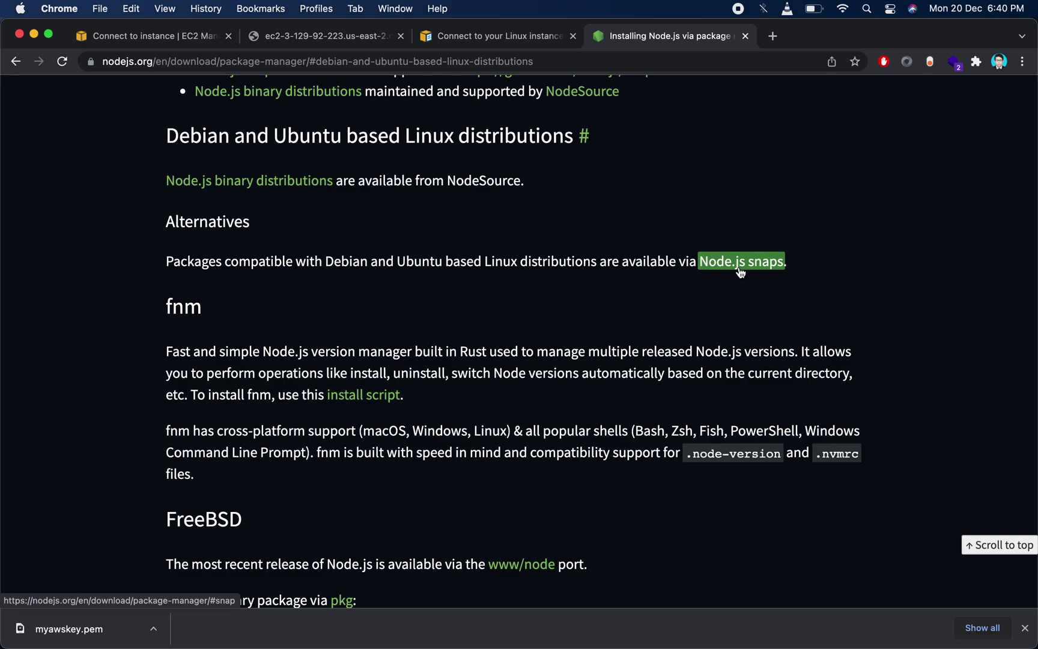
pyautogui.scroll(2, 520, 270)
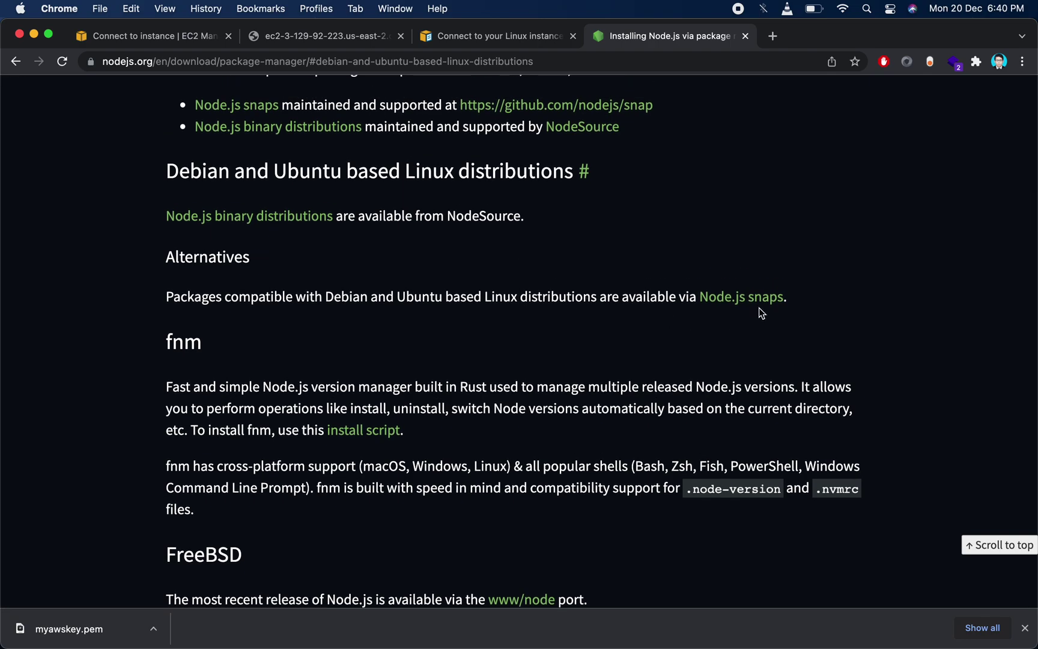
# - Open the Snap store page for node from the Snap section of the Node.js package manager instructions
pyautogui.click(728, 299)
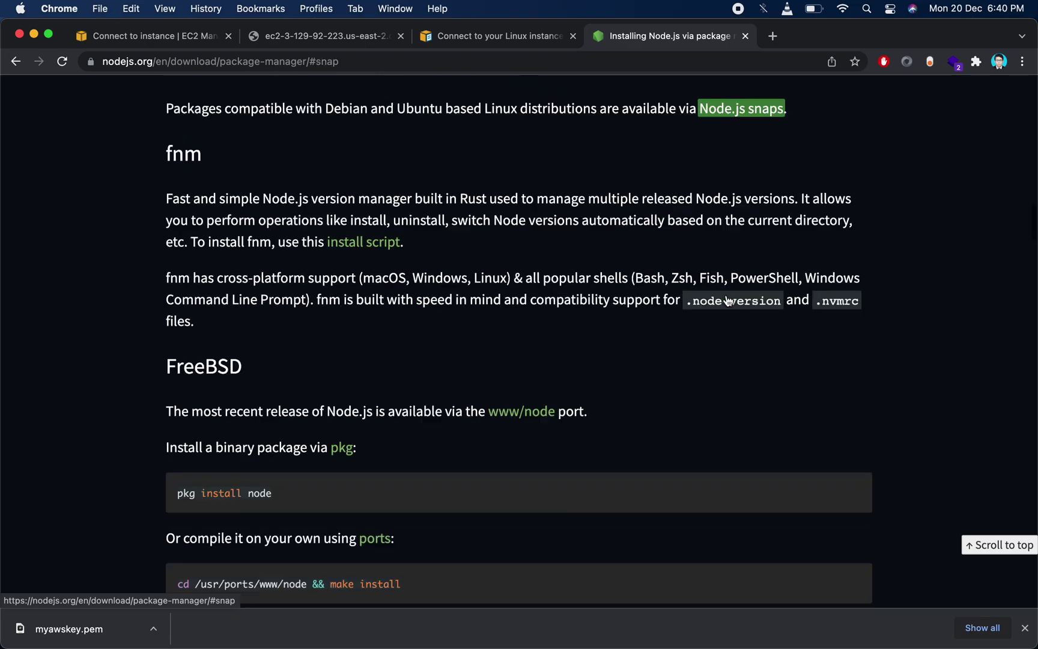
pyautogui.scroll(1, 346, 344)
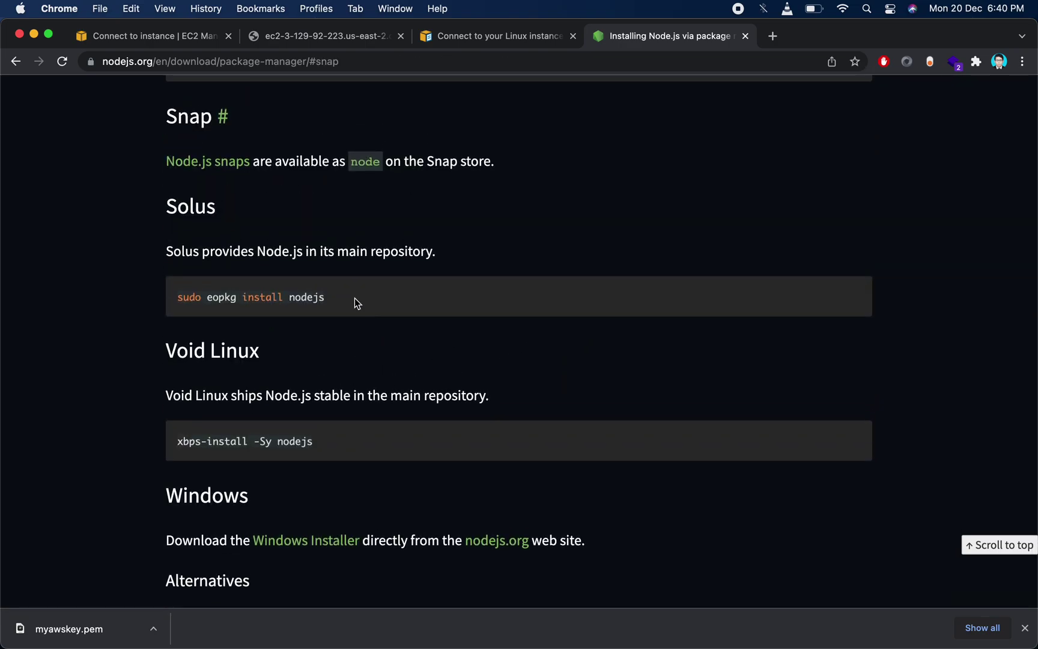
pyautogui.moveTo(356, 298); pyautogui.dragTo(157, 298)
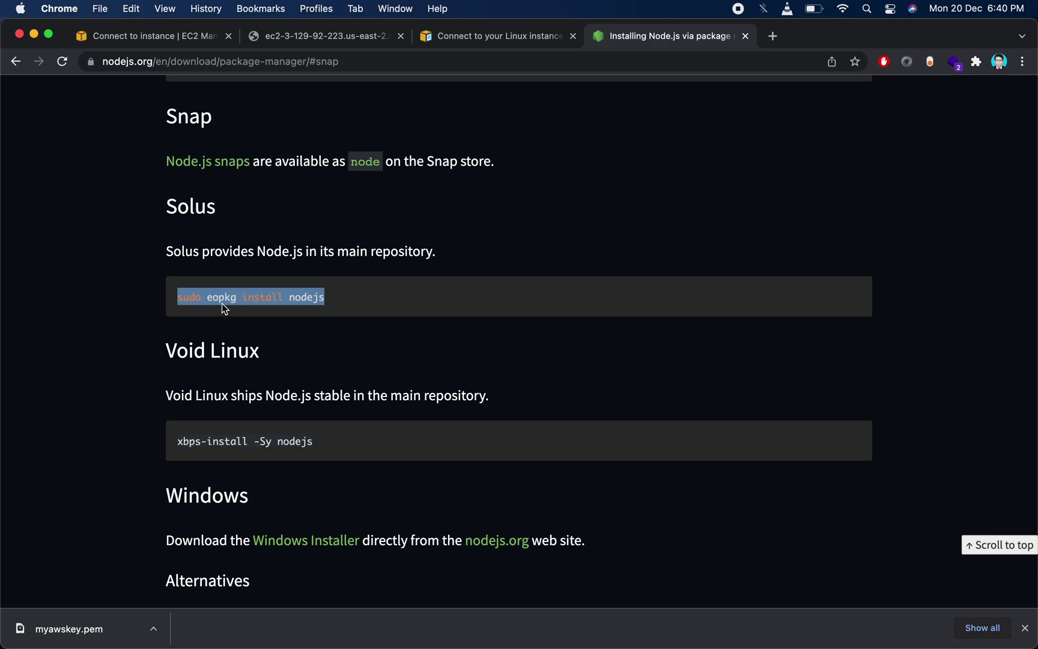
pyautogui.scroll(1, 222, 303)
pyautogui.scroll(1, 285, 319)
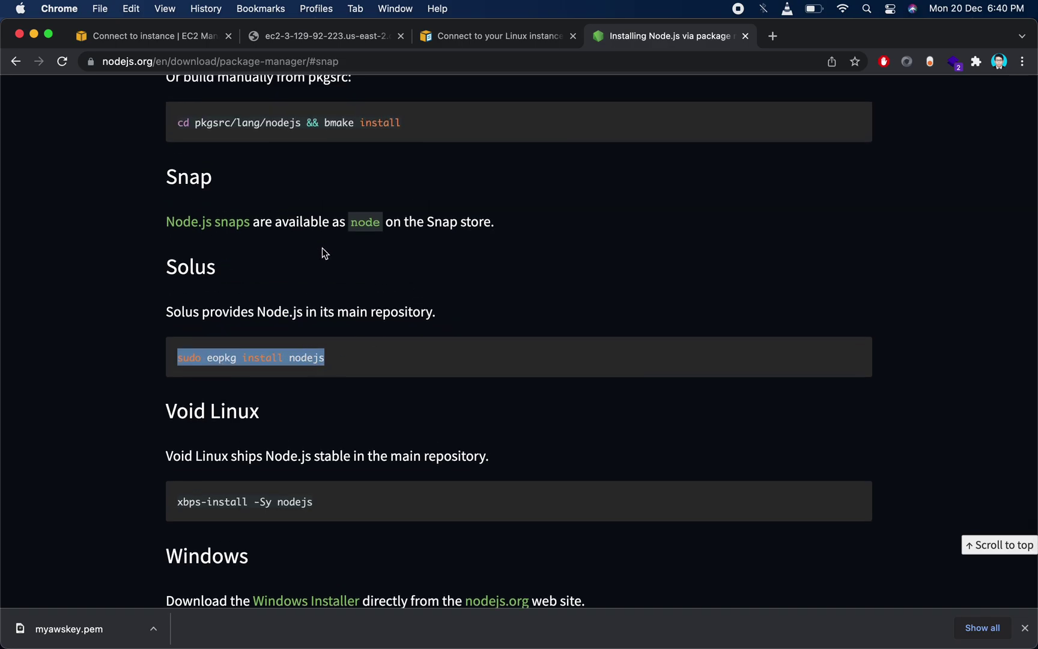
pyautogui.click(300, 325)
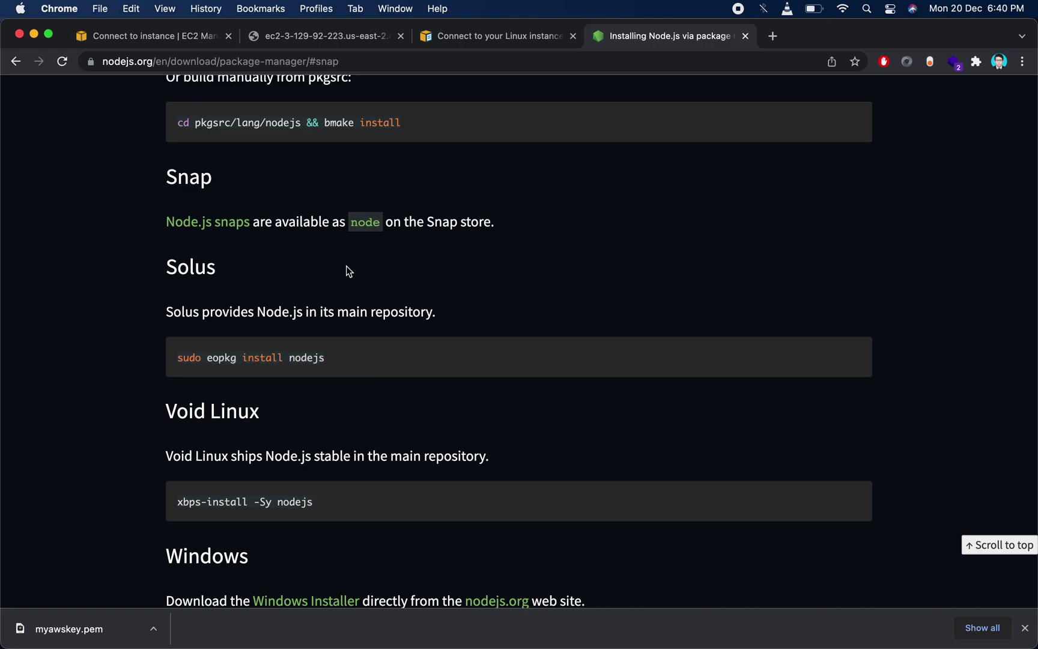
pyautogui.click(372, 235)
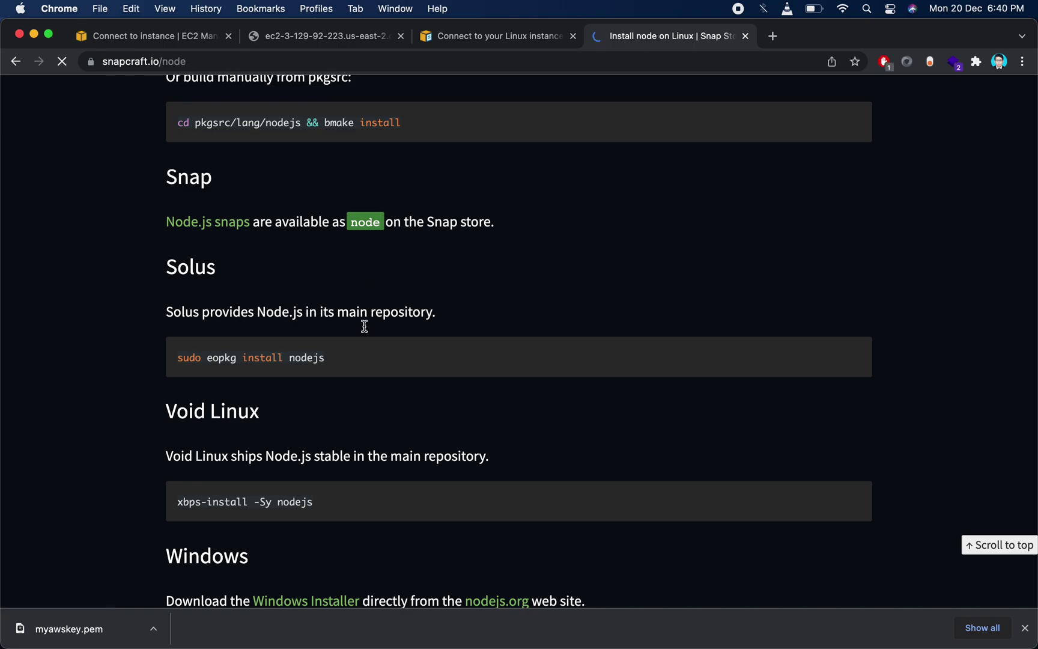
# - Show the install instructions for node 16/stable and copy "sudo snap install node" from the command line section
pyautogui.scroll(-1, 329, 370)
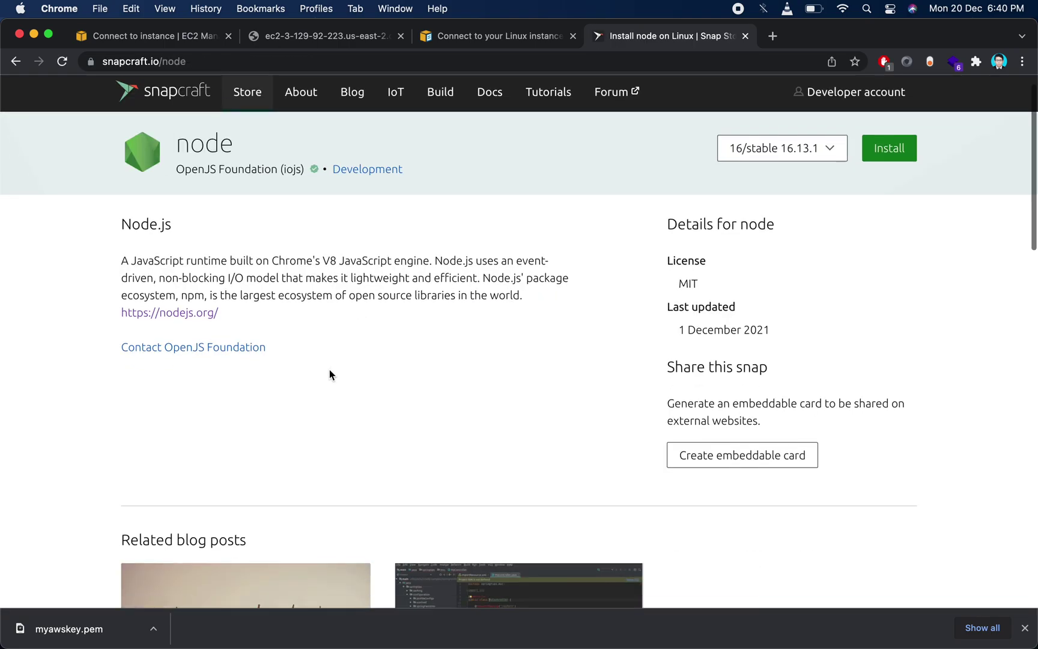
pyautogui.scroll(-5, 329, 370)
pyautogui.scroll(5, 329, 370)
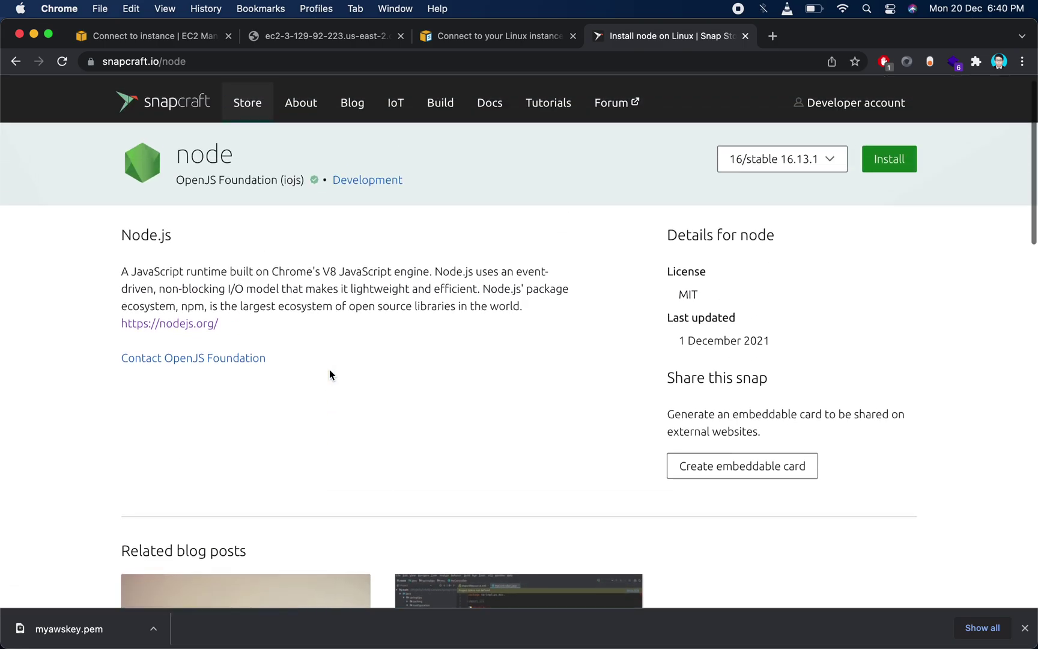
pyautogui.scroll(-15, 356, 416)
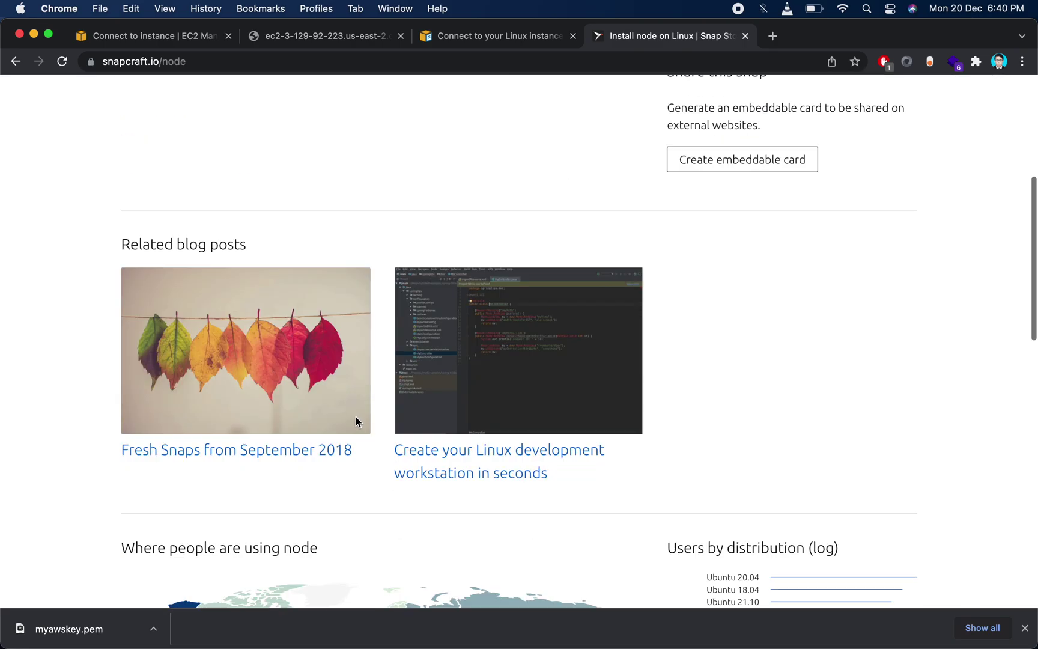
pyautogui.scroll(15, 356, 417)
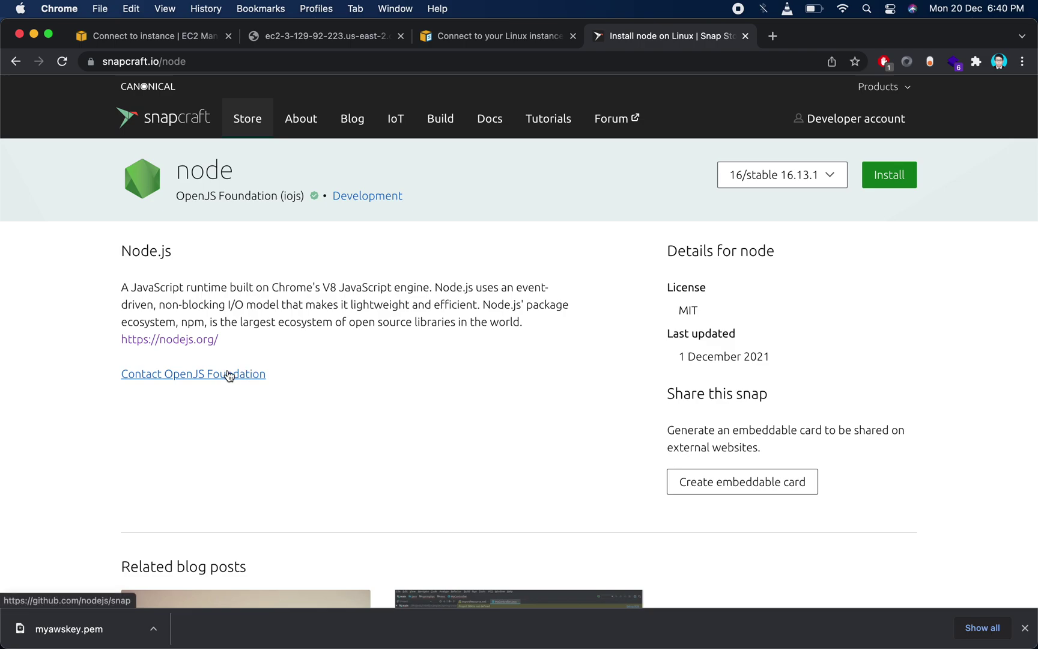
pyautogui.click(889, 180)
pyautogui.tripleClick(757, 406)
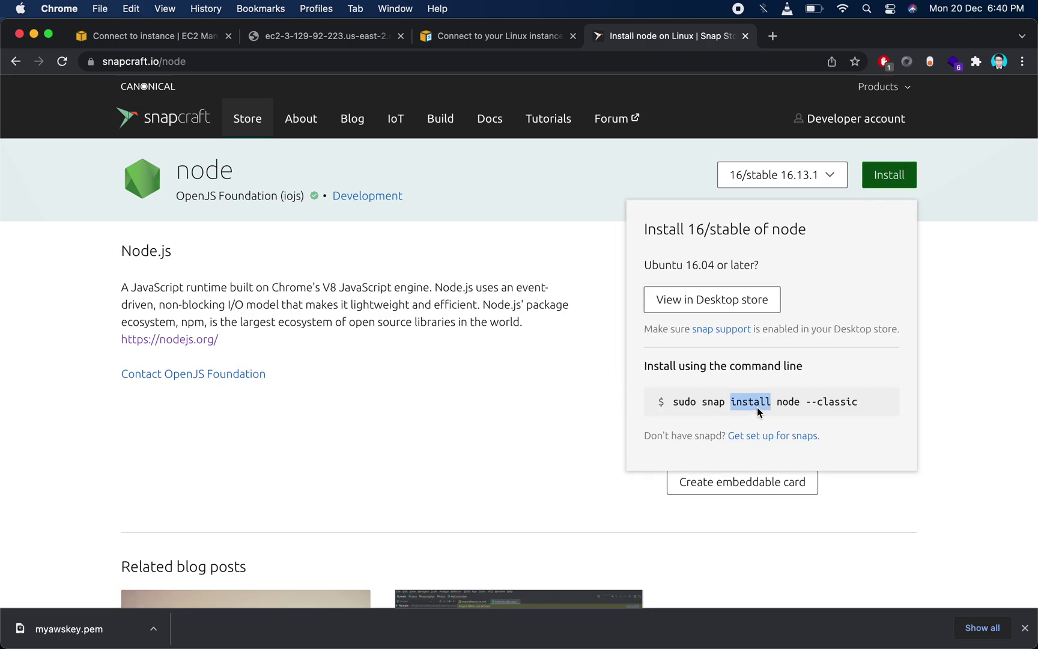
pyautogui.tripleClick(731, 402)
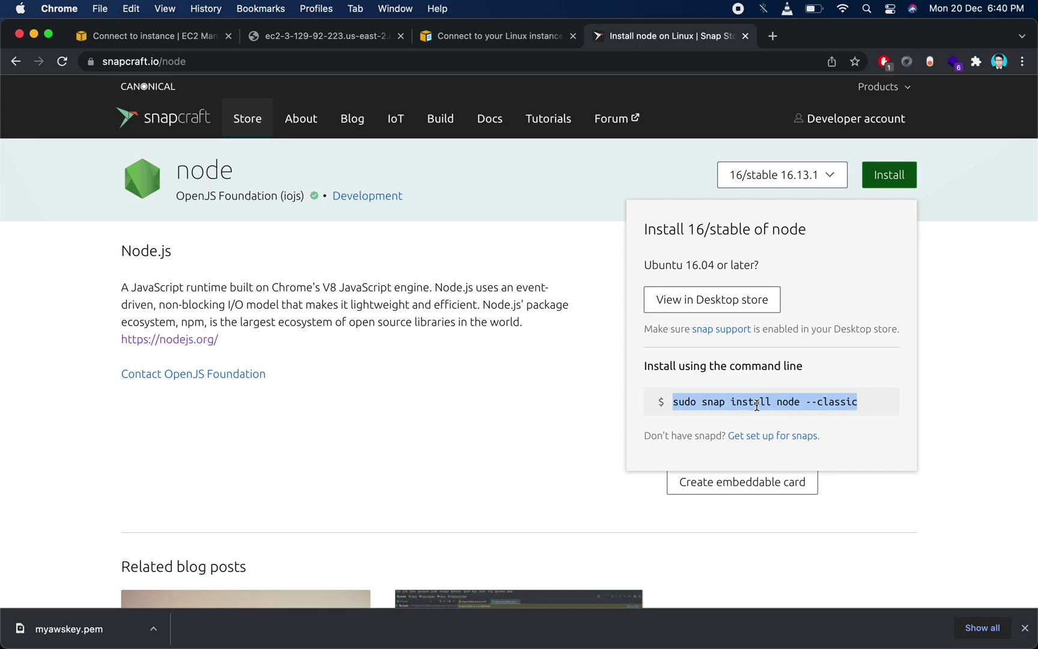
pyautogui.doubleClick(754, 404)
pyautogui.moveTo(797, 406); pyautogui.dragTo(656, 405)
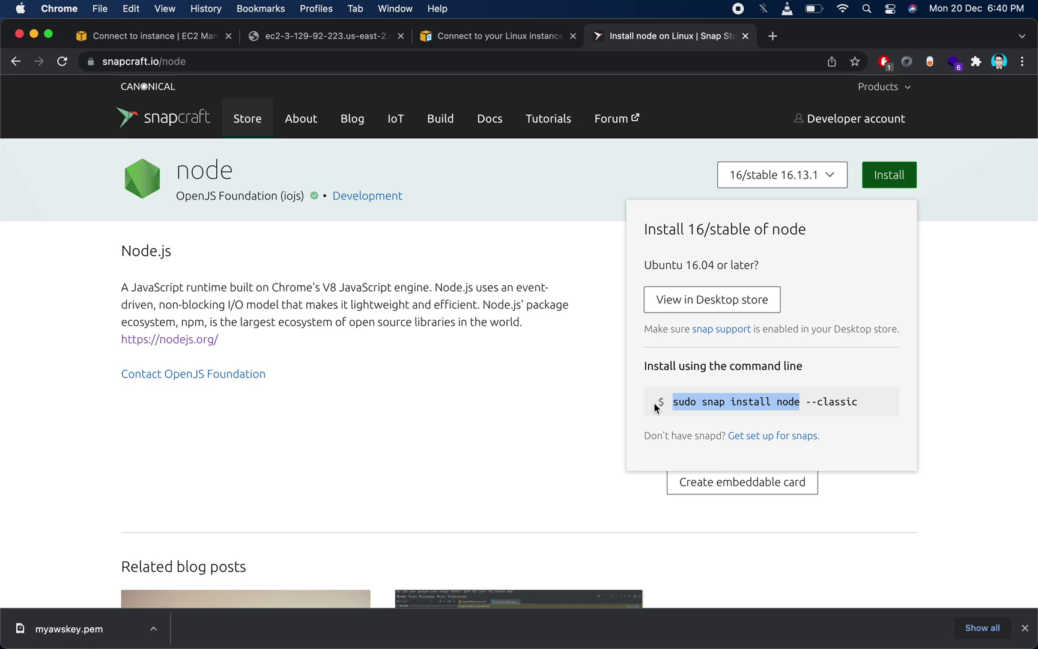
pyautogui.rightClick(726, 404)
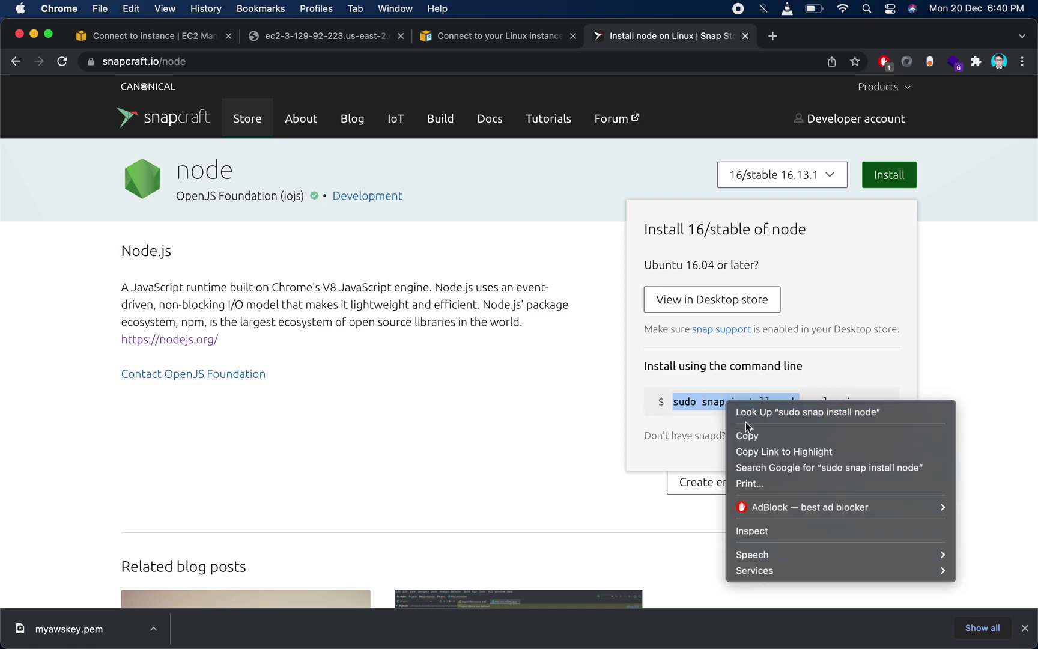
pyautogui.click(754, 433)
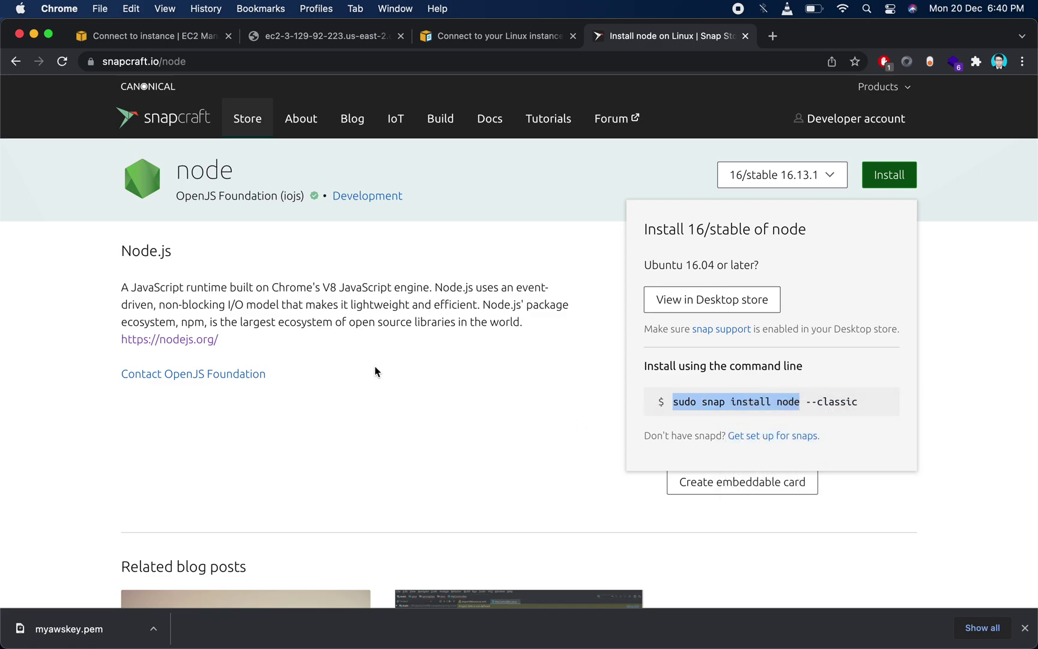
# - Switch to Terminal and try running the copied command "sudo snap install node" in the mytestserver folder
pyautogui.click(677, 629)
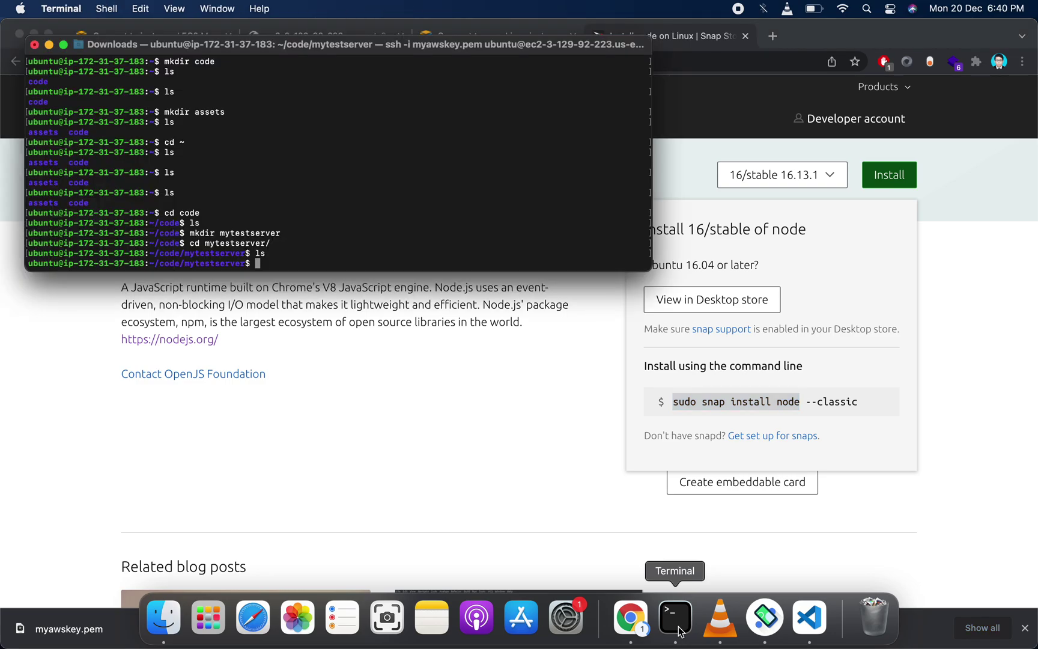
pyautogui.rightClick(353, 256)
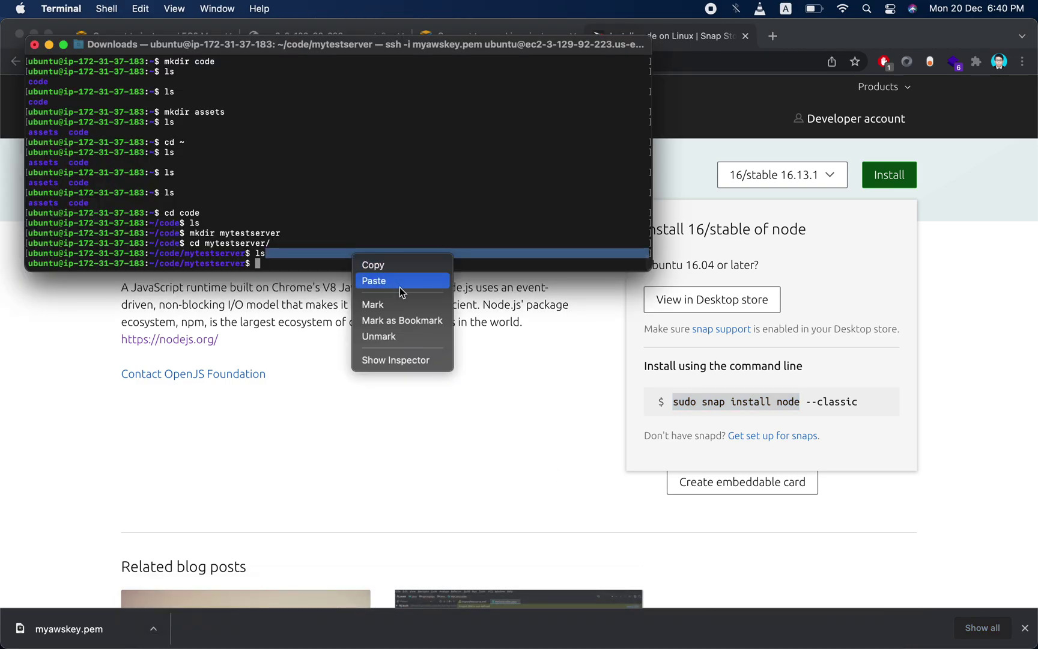
pyautogui.click(393, 286)
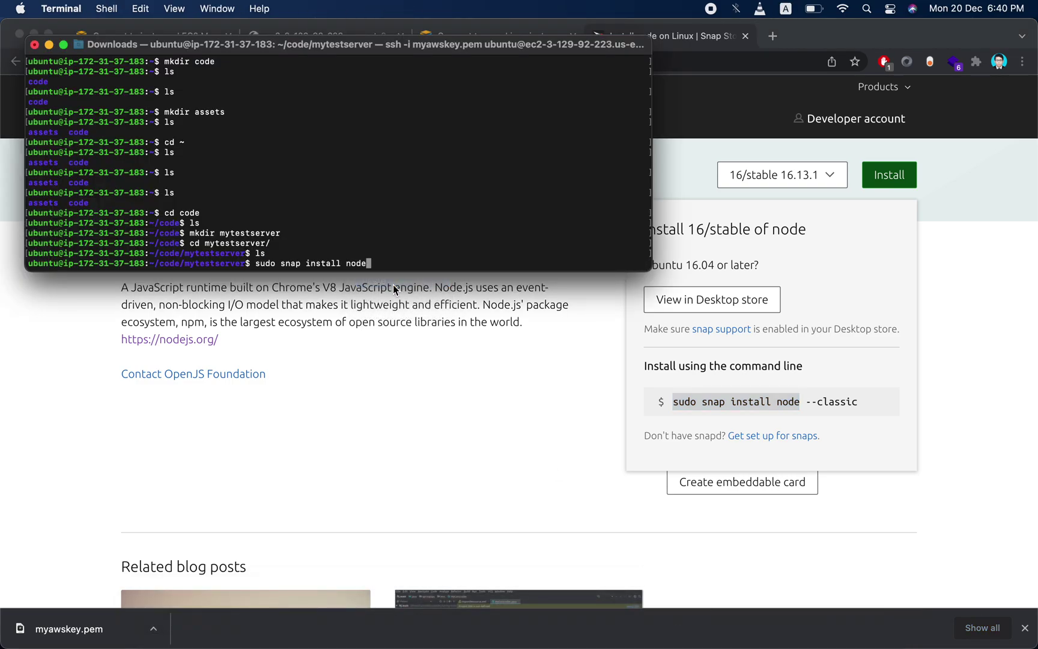
pyautogui.press('Return')
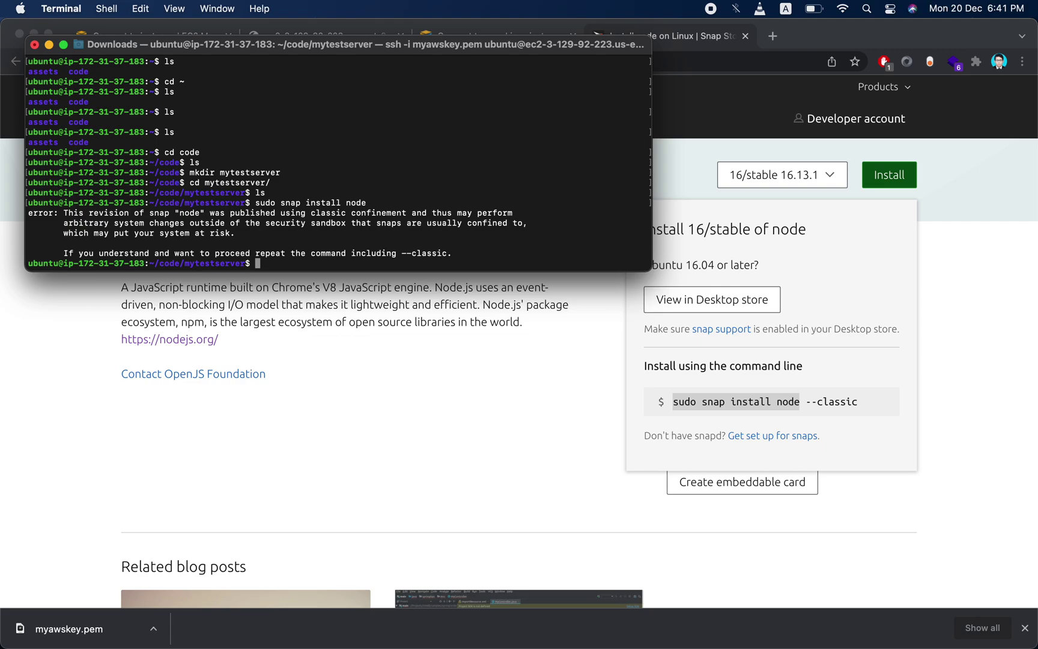
# - Rerun the snap installation of node with the --classic option
pyautogui.press('Up')
pyautogui.write('--class')
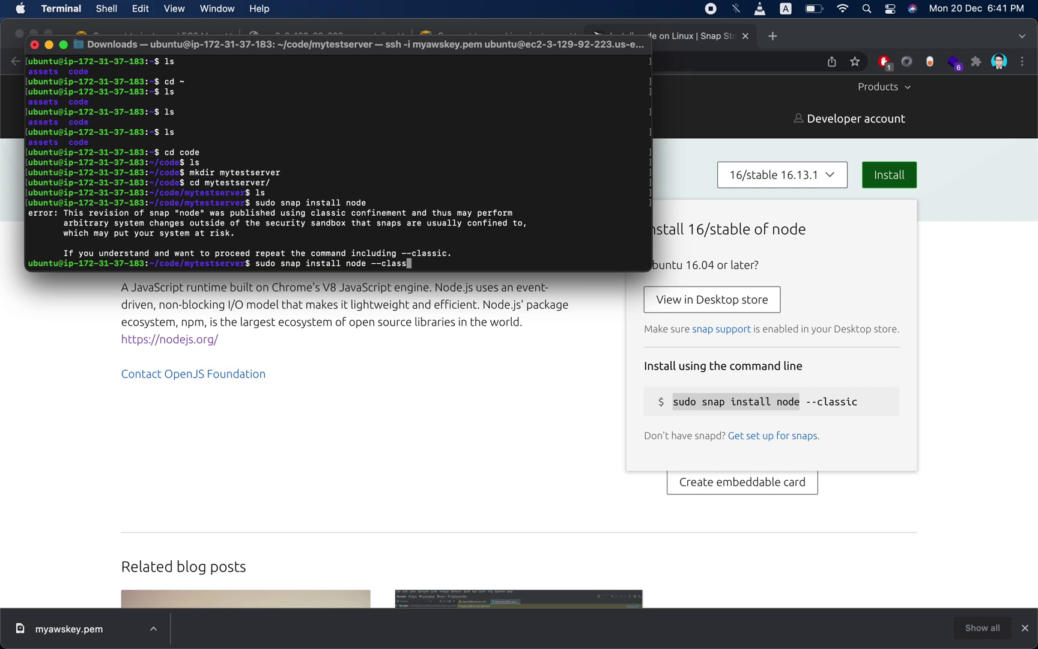
pyautogui.write('ic')
pyautogui.press('Return')
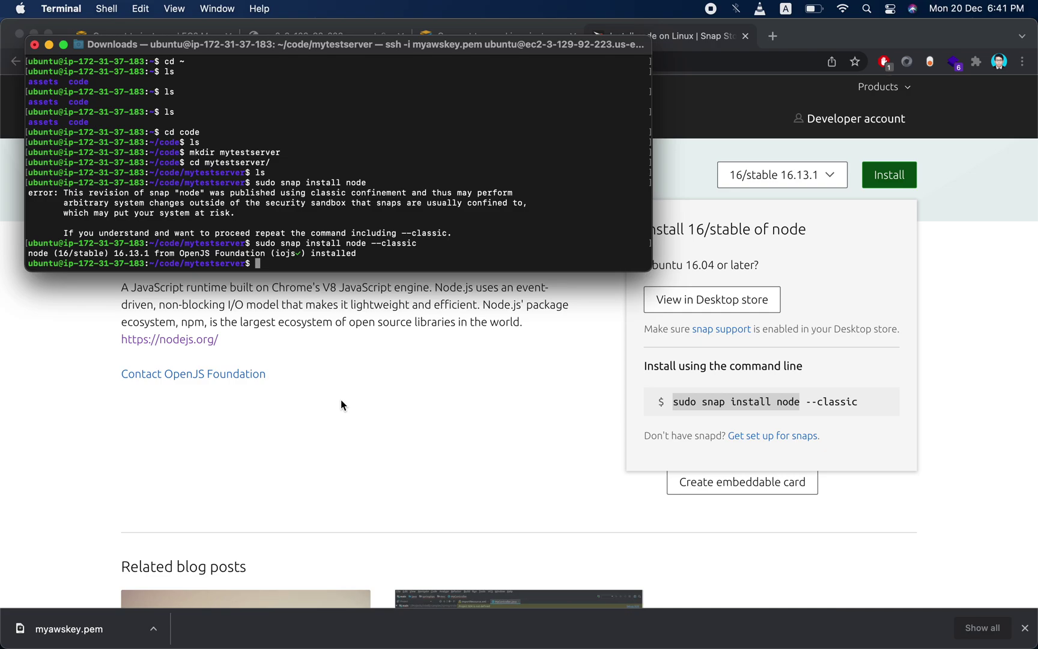
# - Start the interactive node shell, evaluate 3+3 as a test, and exit back to the server prompt
pyautogui.write('node')
pyautogui.press('Return')
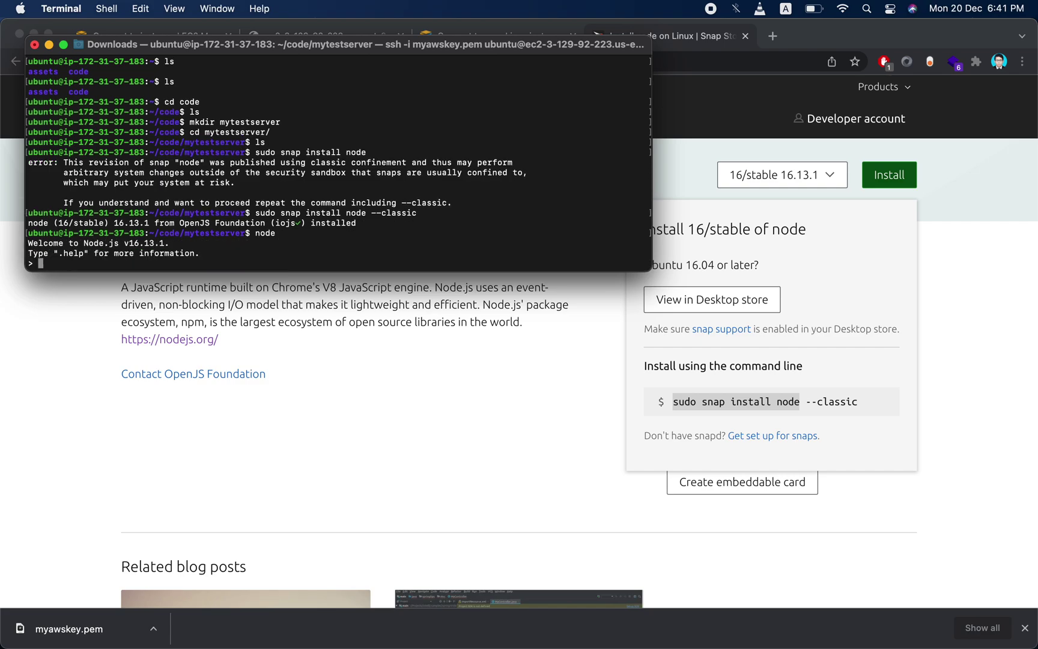
pyautogui.write('3+3')
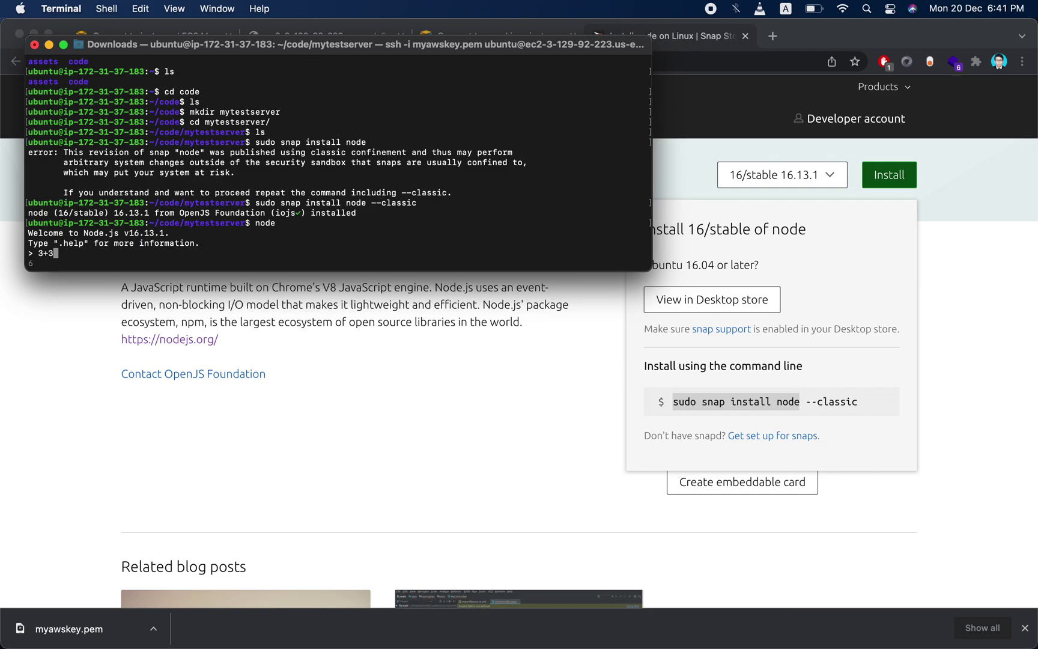
pyautogui.press('Return')
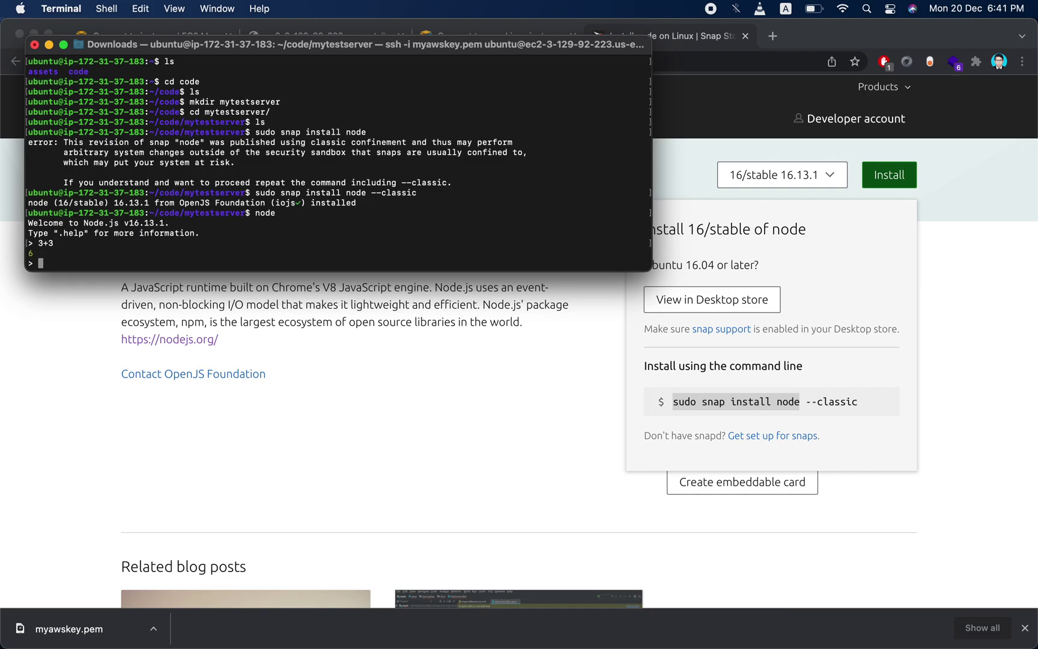
pyautogui.hotkey('ctrl', 'c')
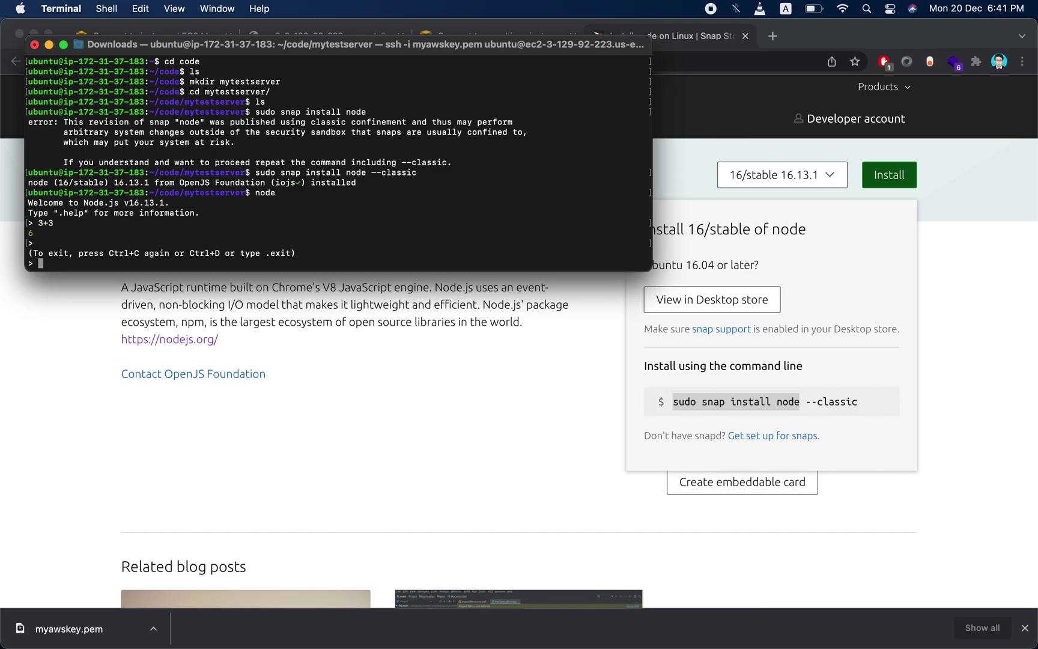
pyautogui.hotkey('ctrl', 'c')
pyautogui.hotkey('ctrl', 'c')
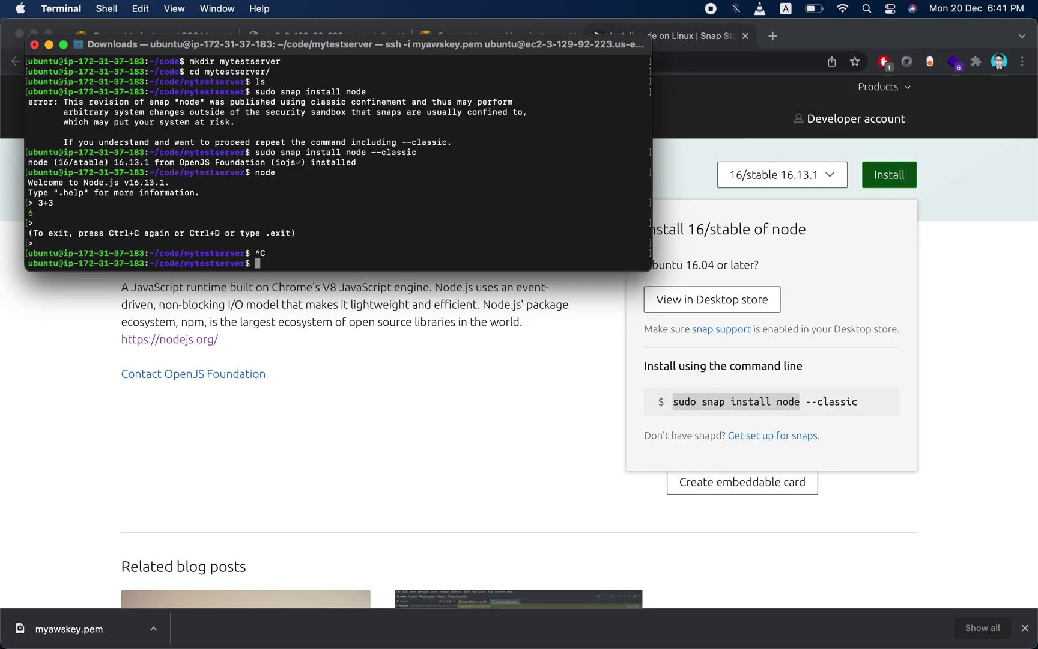
pyautogui.press('Up')
pyautogui.press('BackSpace')
pyautogui.press('BackSpace')
pyautogui.press('BackSpace')
pyautogui.press('BackSpace')
# - Switch to Chrome, go back from the Snap store to the Node.js Downloads page, and open the site's documentation
pyautogui.press('super+Tab')
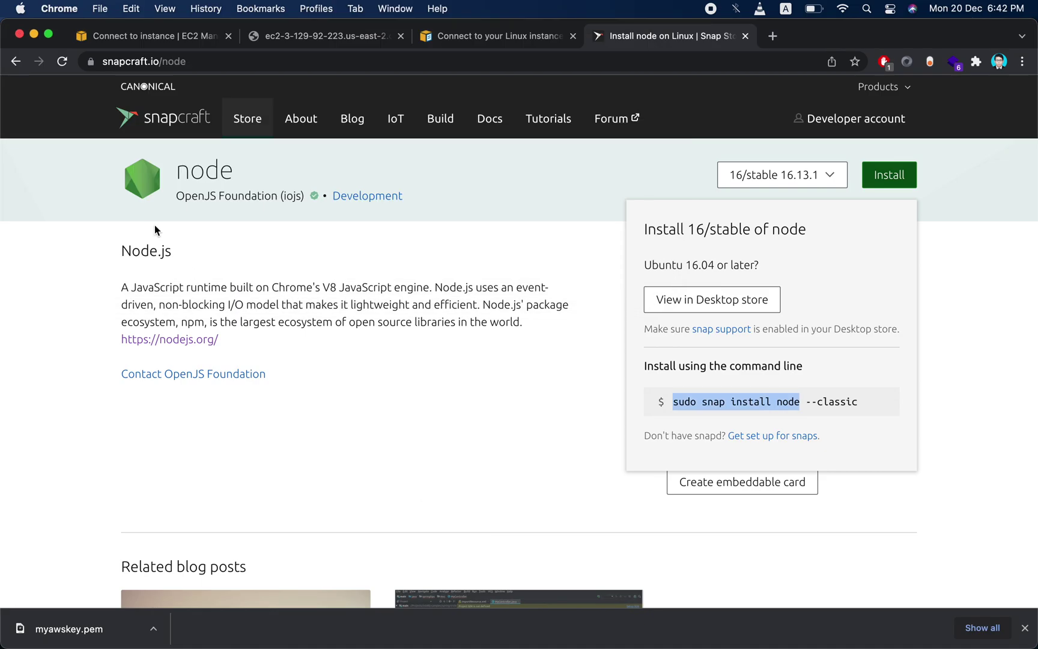
pyautogui.click(13, 63)
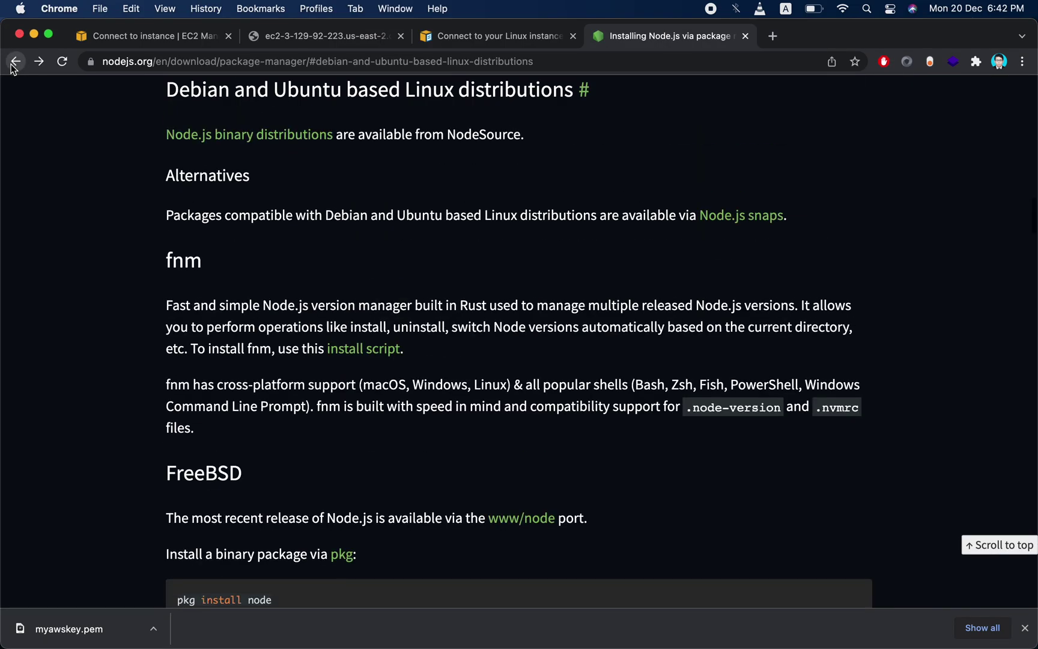
pyautogui.click(13, 63)
pyautogui.click(12, 65)
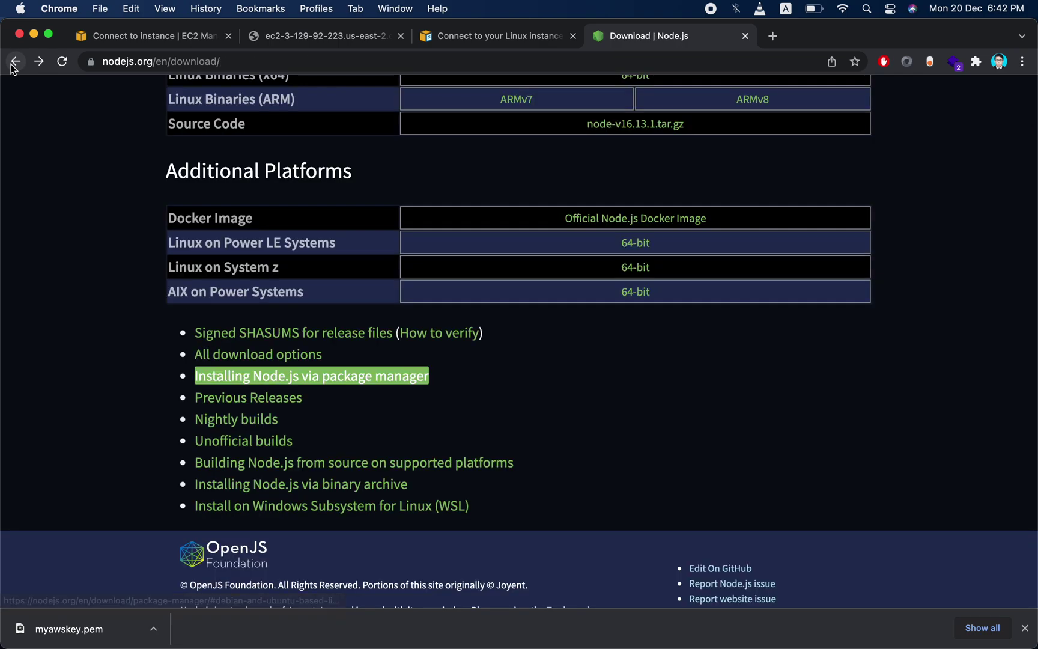
pyautogui.scroll(15, 61, 262)
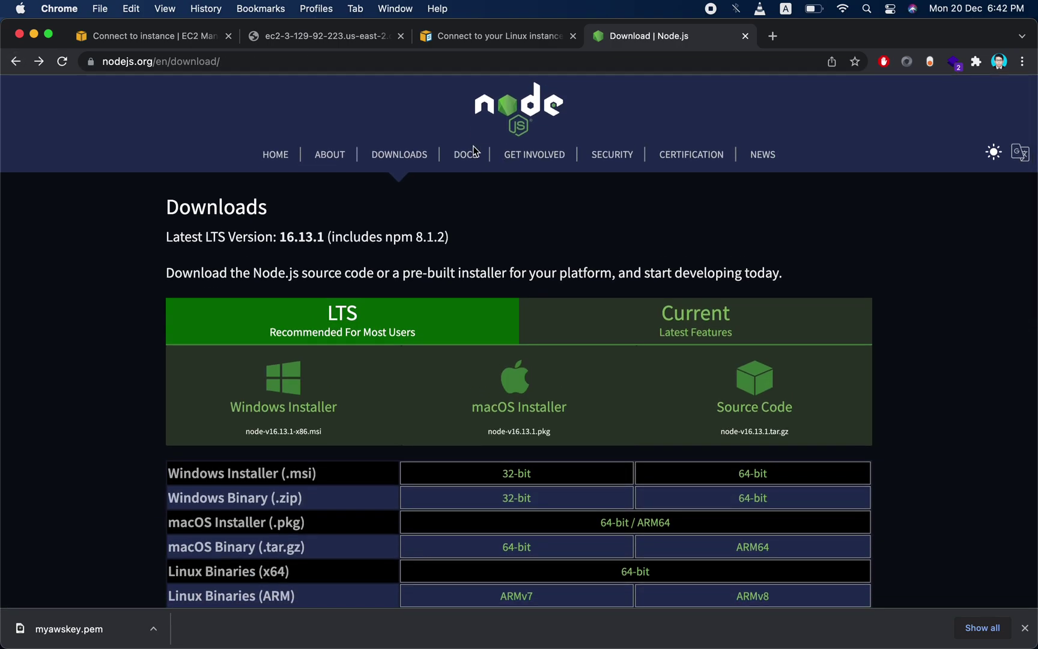
pyautogui.click(462, 153)
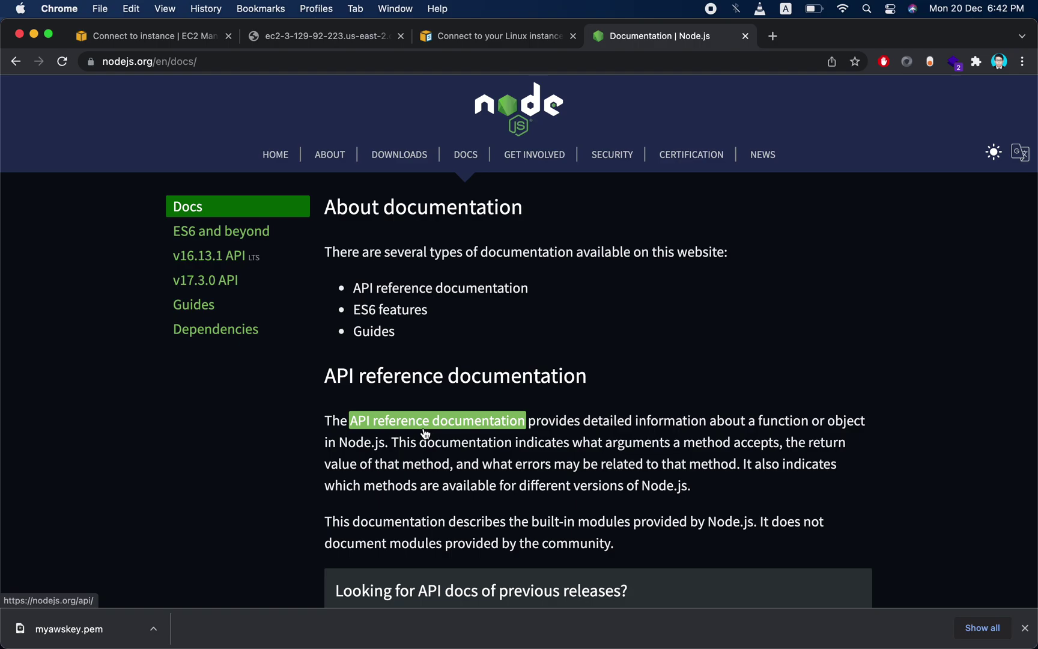
# - Open the Getting Started Guide from the documentation's Guides and bring up its sample app.js web server code
pyautogui.scroll(-10, 424, 434)
pyautogui.scroll(4, 424, 433)
pyautogui.scroll(10, 425, 433)
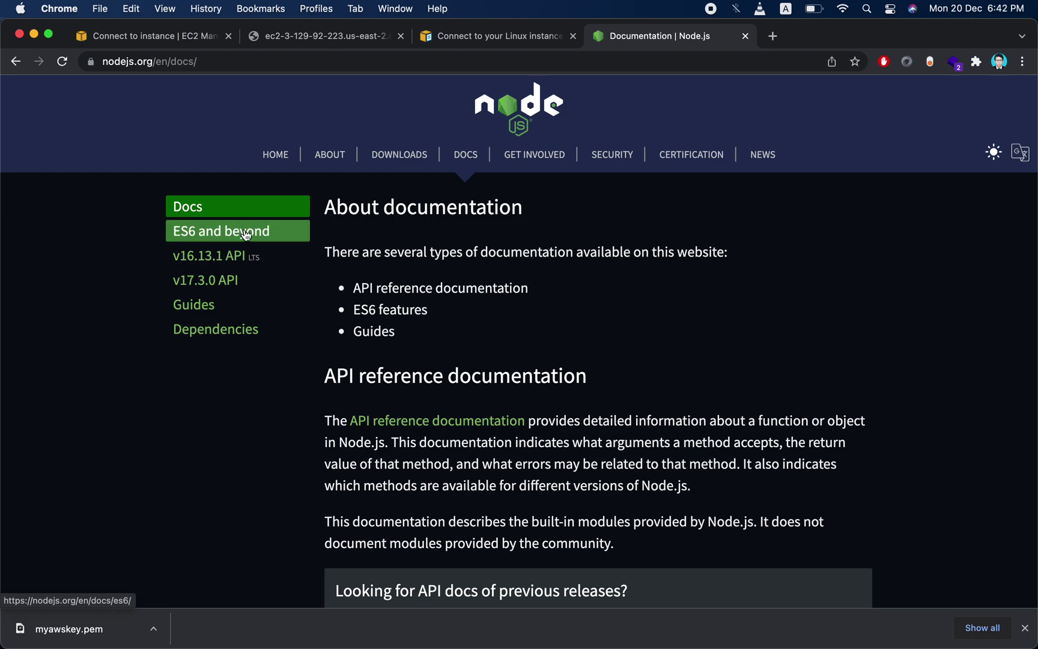
pyautogui.click(202, 305)
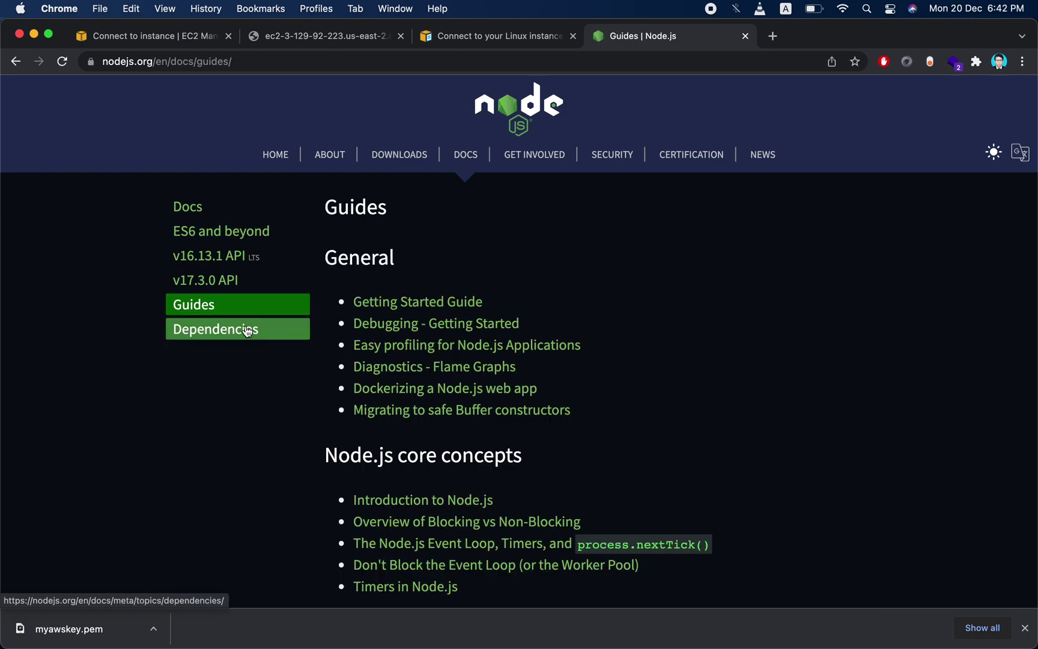
pyautogui.scroll(-2, 414, 258)
pyautogui.click(407, 220)
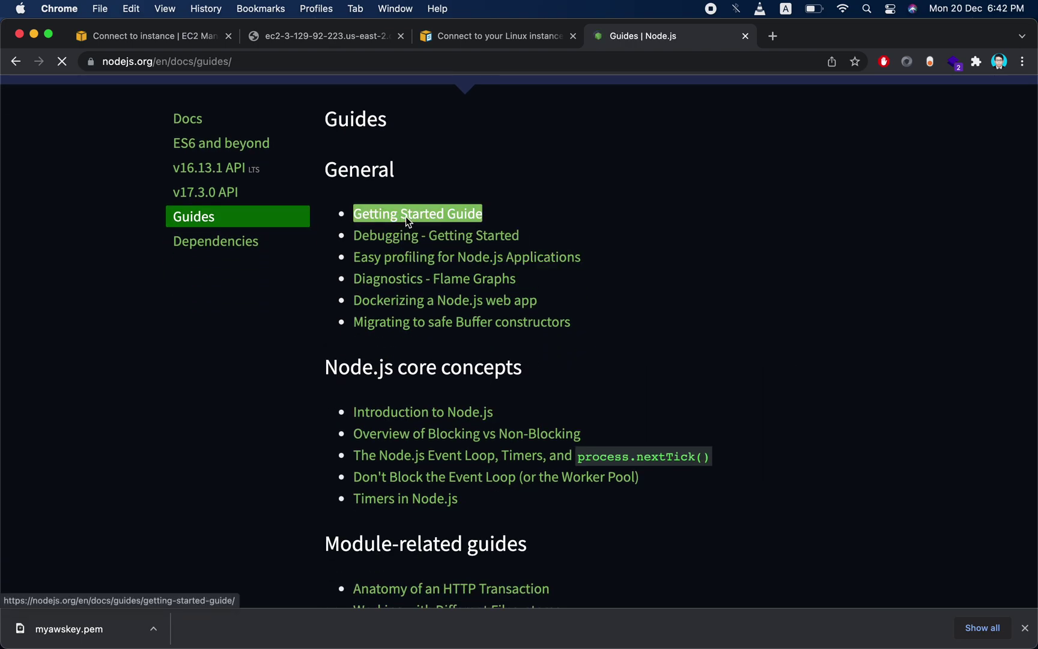
pyautogui.scroll(-2, 322, 436)
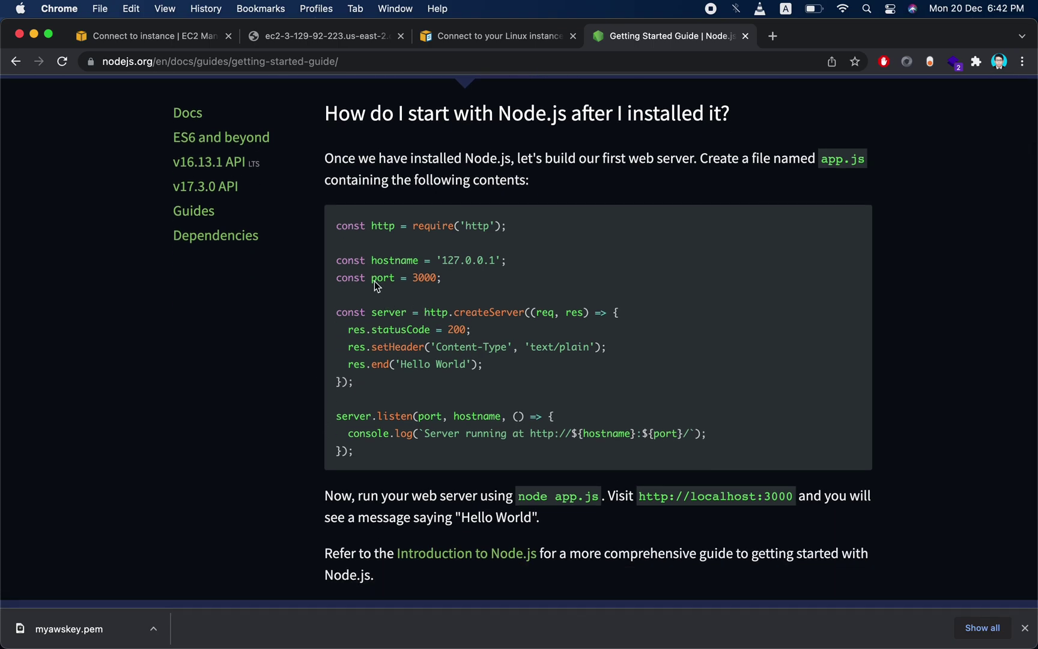
# - Copy the complete sample web server code from the Getting Started Guide
pyautogui.moveTo(335, 226); pyautogui.dragTo(424, 456)
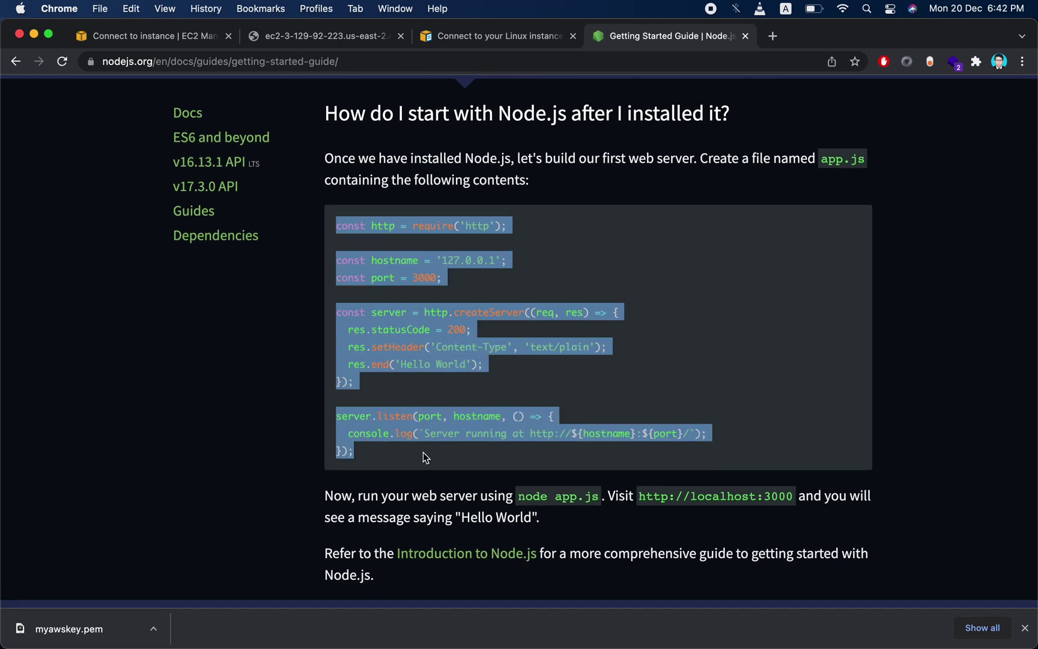
pyautogui.rightClick(403, 268)
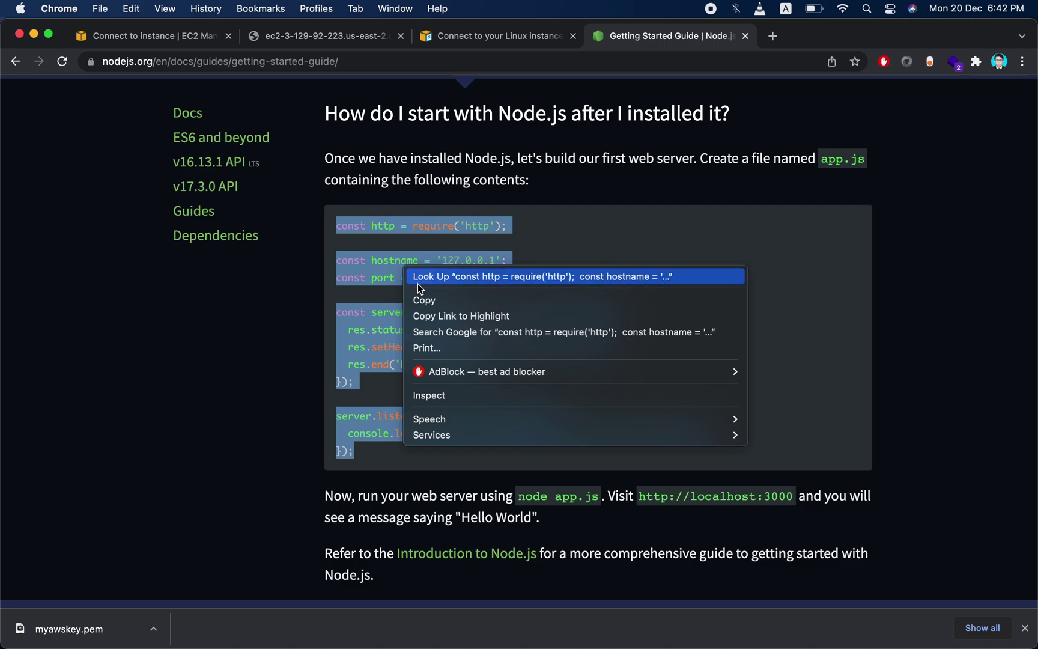
pyautogui.click(431, 300)
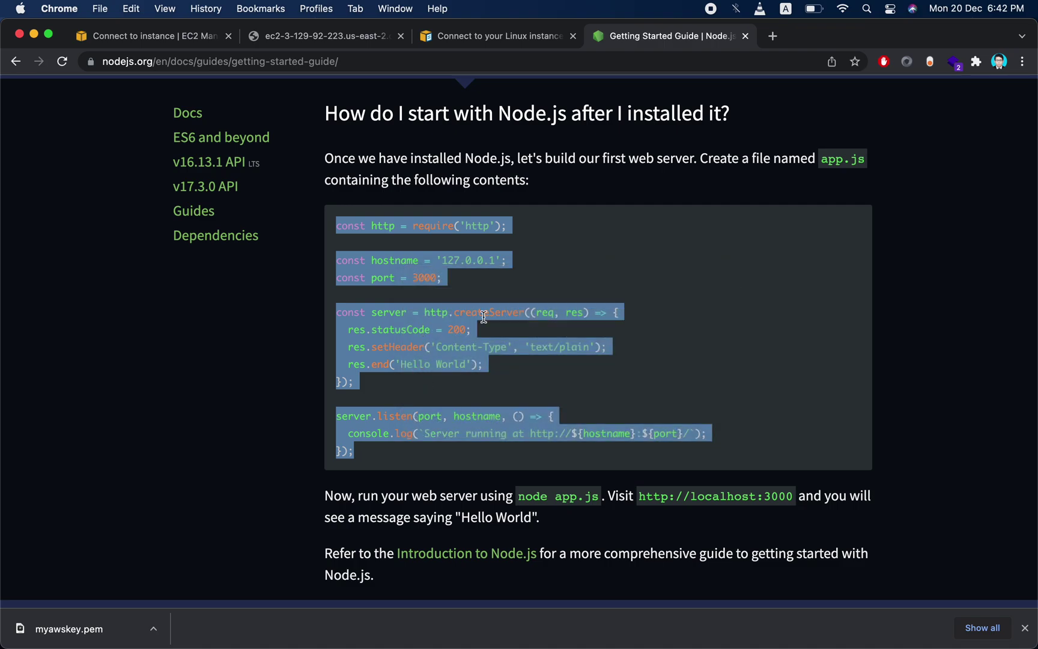
pyautogui.scroll(-4, 417, 438)
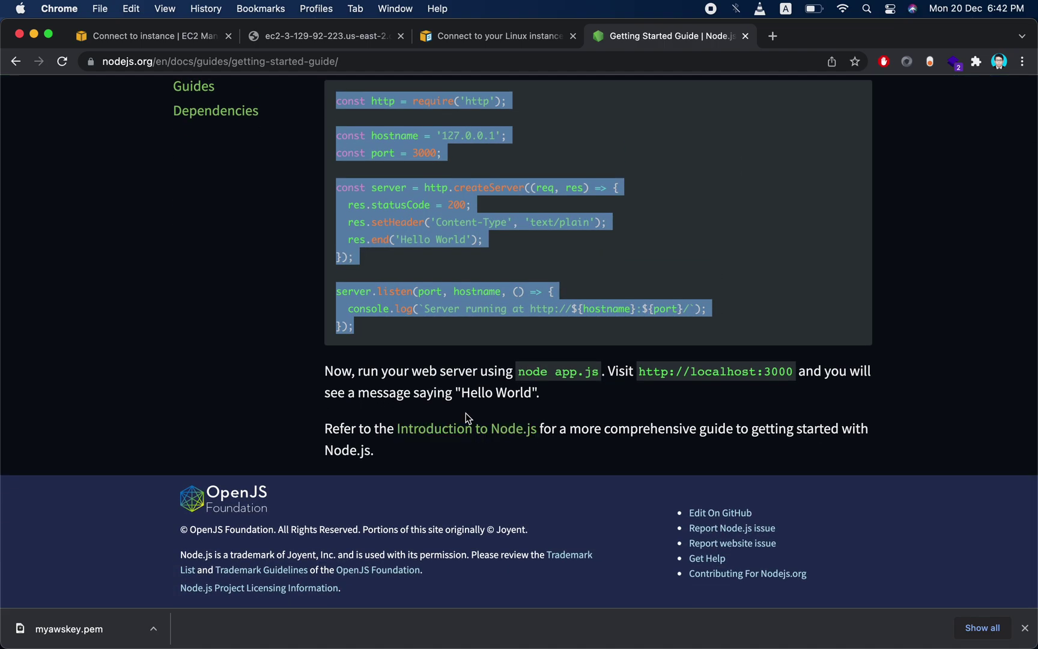
pyautogui.scroll(7, 427, 375)
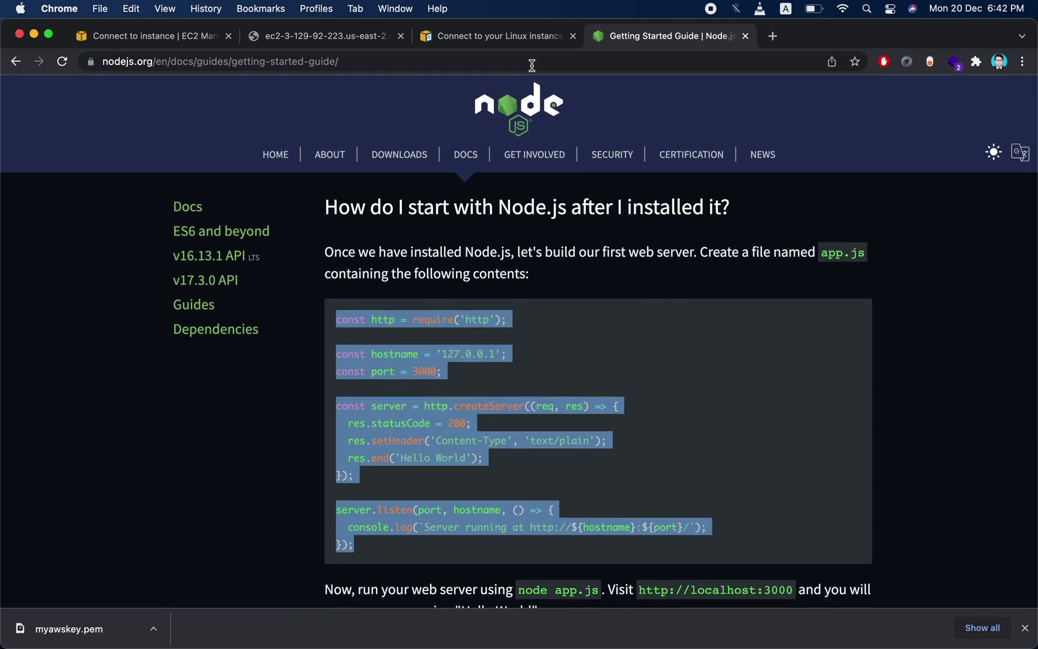
# - Switch to Terminal and create an empty index.js file in the mytestserver folder with touch
pyautogui.moveTo(298, 625)
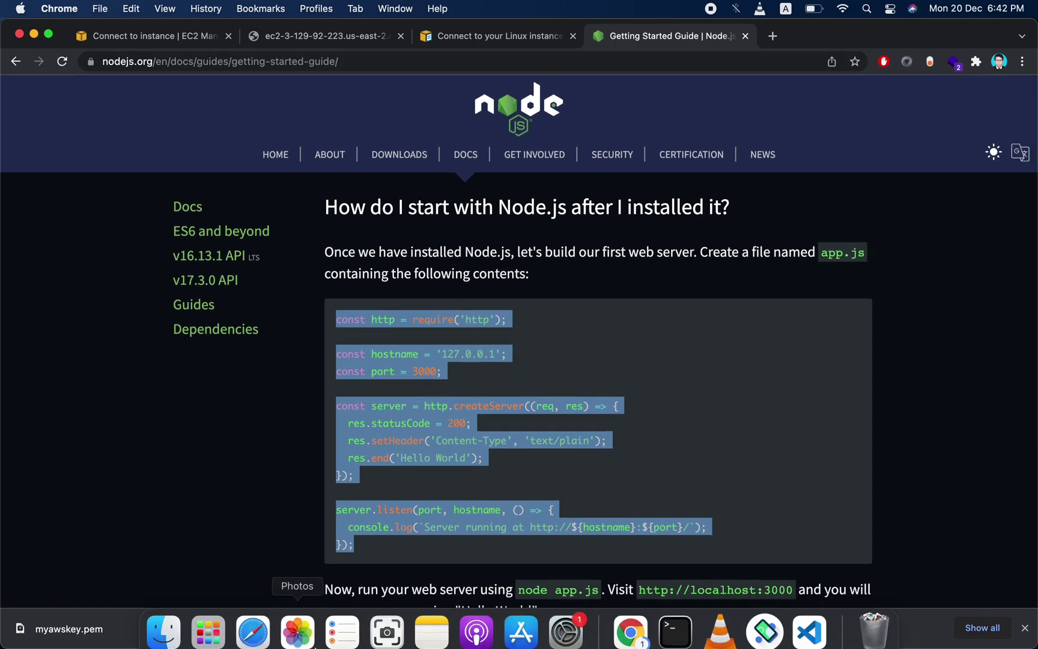
pyautogui.click(684, 622)
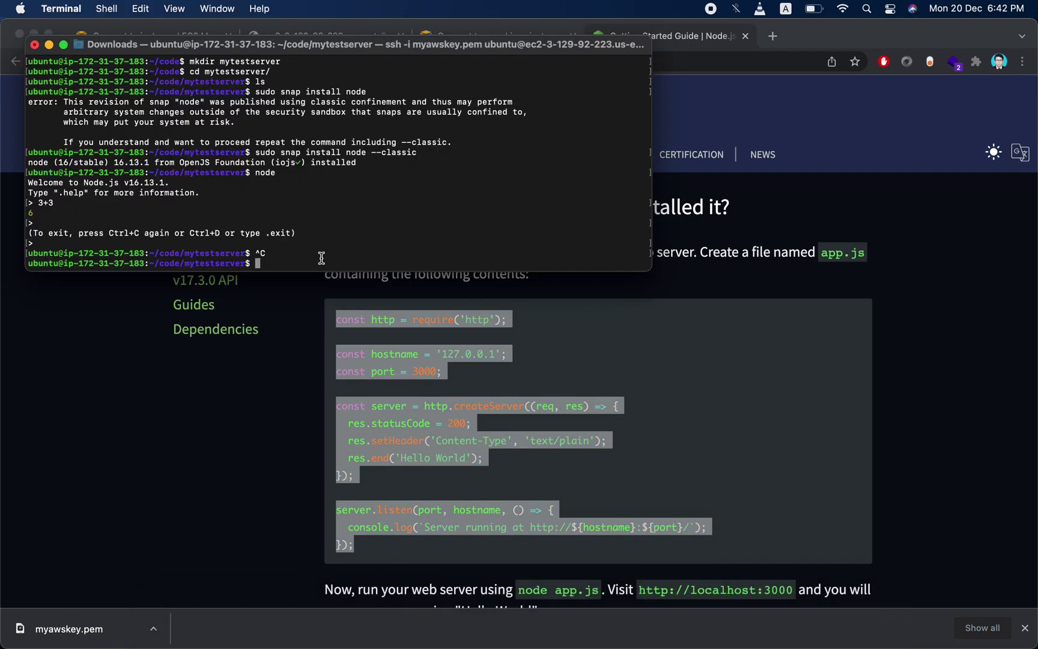
pyautogui.write('mkdir')
pyautogui.press('BackSpace')
pyautogui.press('BackSpace')
pyautogui.press('BackSpace')
pyautogui.press('BackSpace')
pyautogui.press('BackSpace')
pyautogui.write('touch index.js')
pyautogui.press('Return')
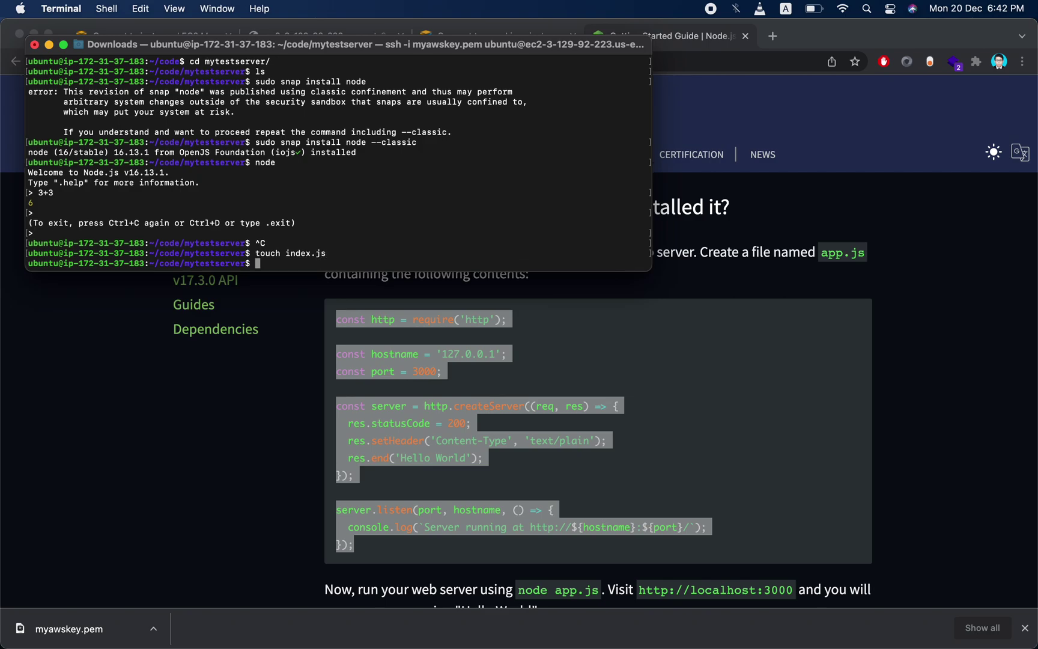
# - Open index.js in nano and try to paste the copied server code into it
pyautogui.write('nano index.js')
pyautogui.press('Return')
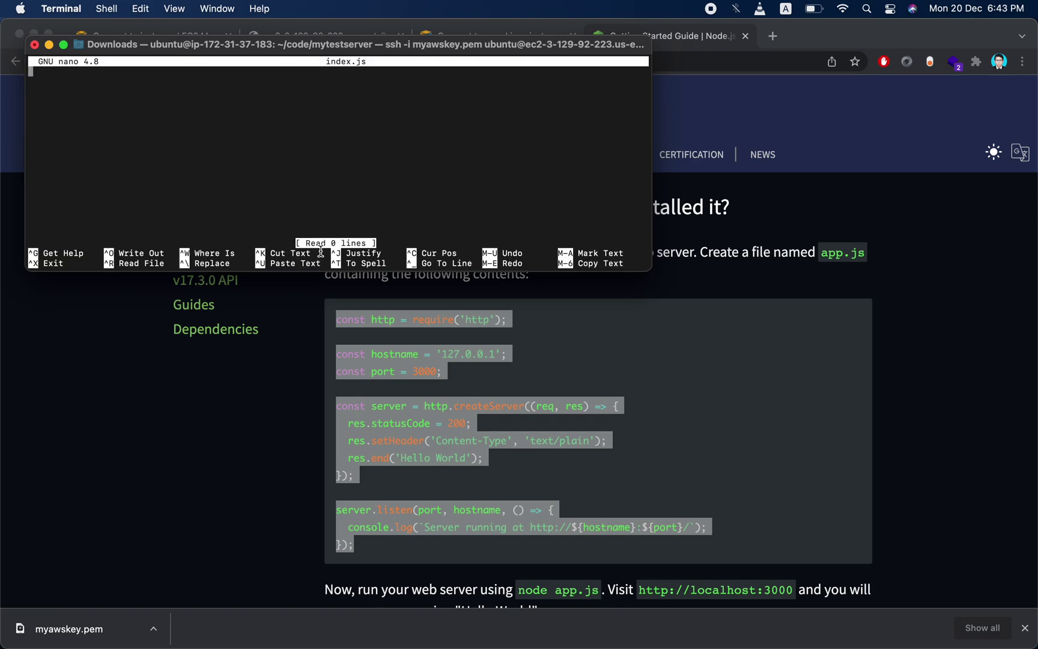
pyautogui.rightClick(178, 150)
pyautogui.click(238, 113)
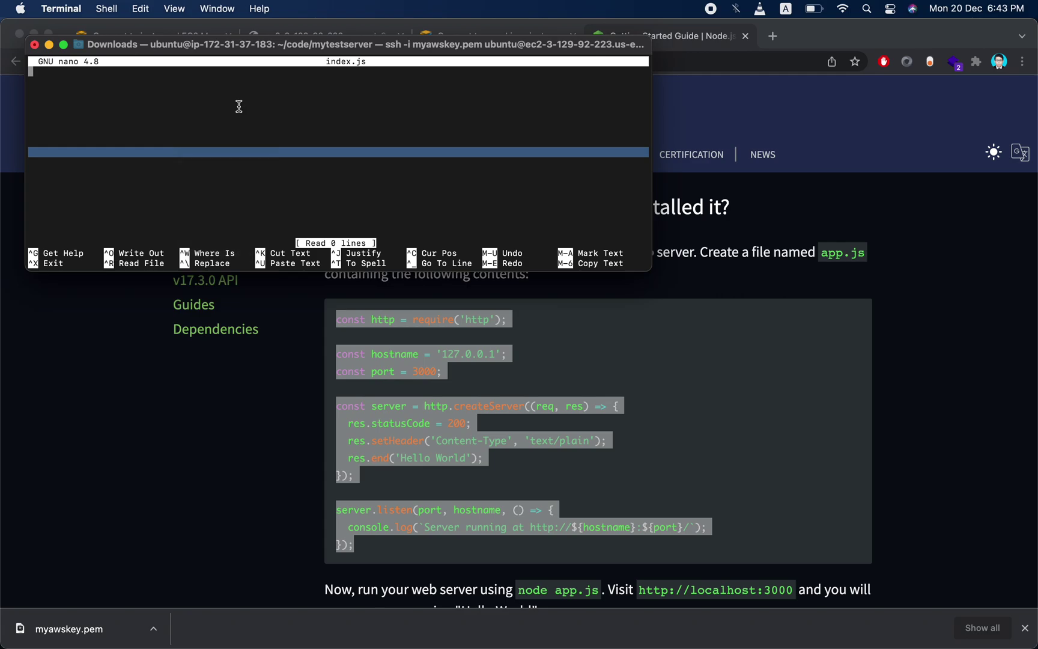
pyautogui.click(239, 160)
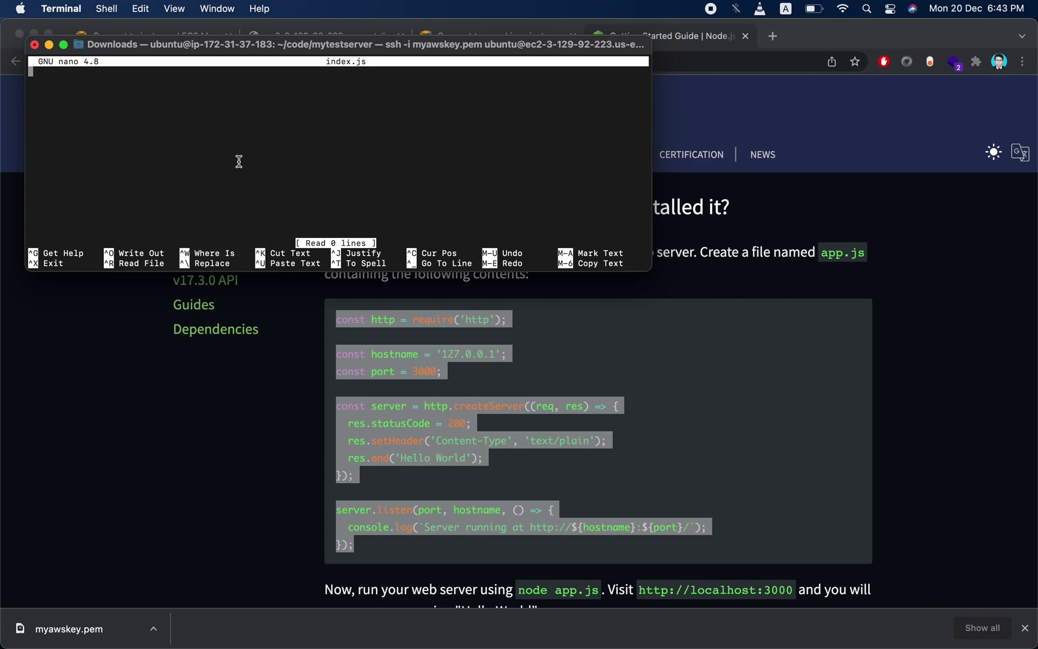
pyautogui.hotkey('ctrl', 'u')
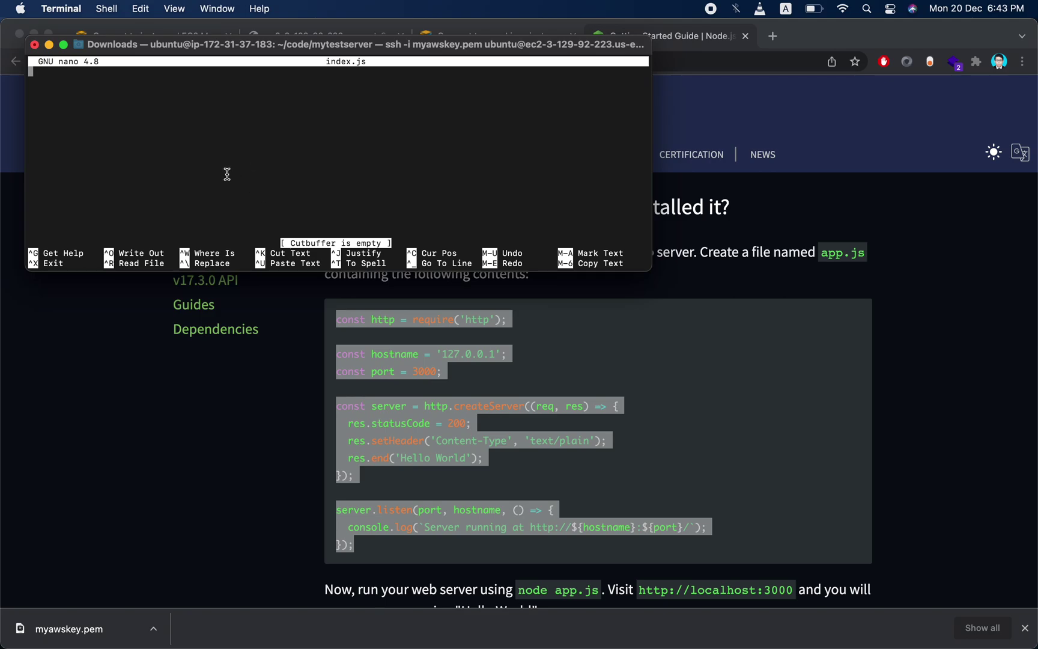
# - Switch to Chrome and copy the selected sample web server code again
pyautogui.click(566, 478)
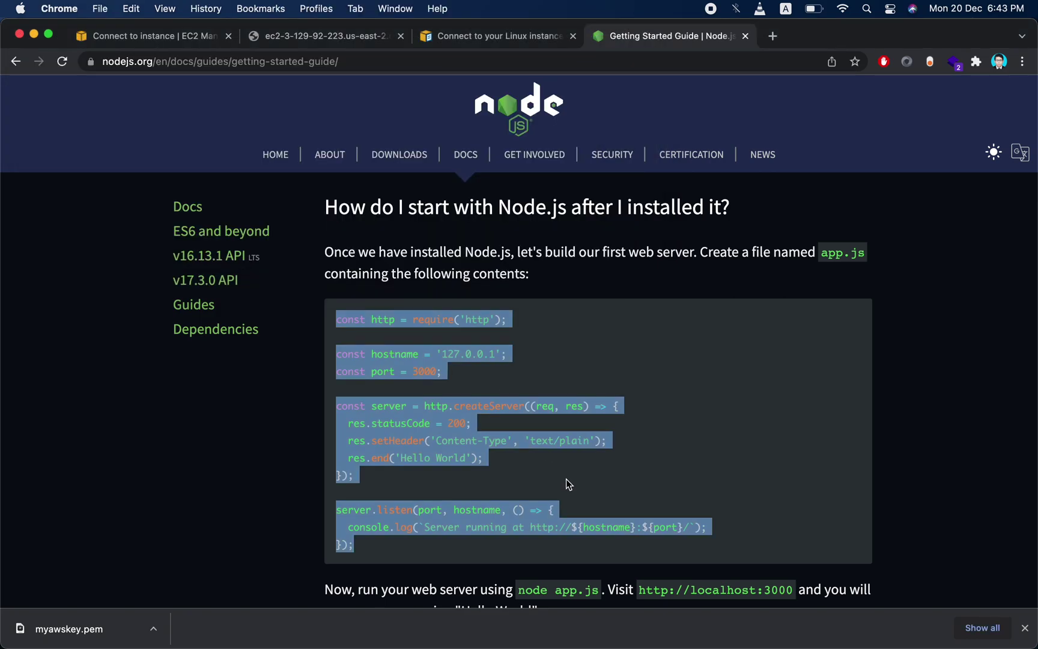
pyautogui.rightClick(368, 319)
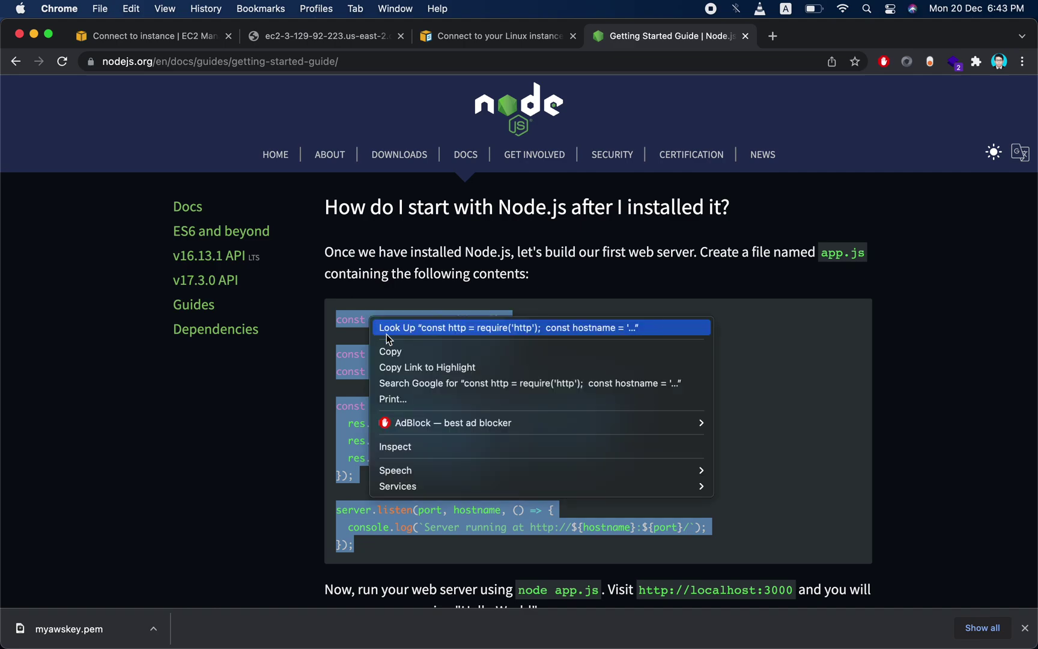
pyautogui.click(404, 355)
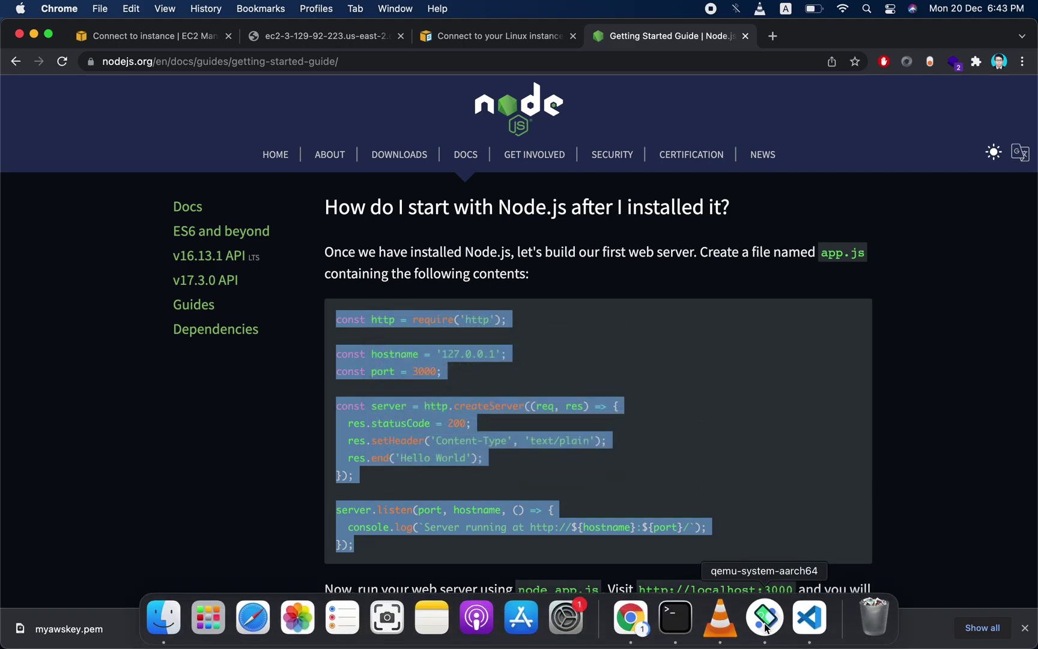
pyautogui.click(706, 622)
pyautogui.click(687, 621)
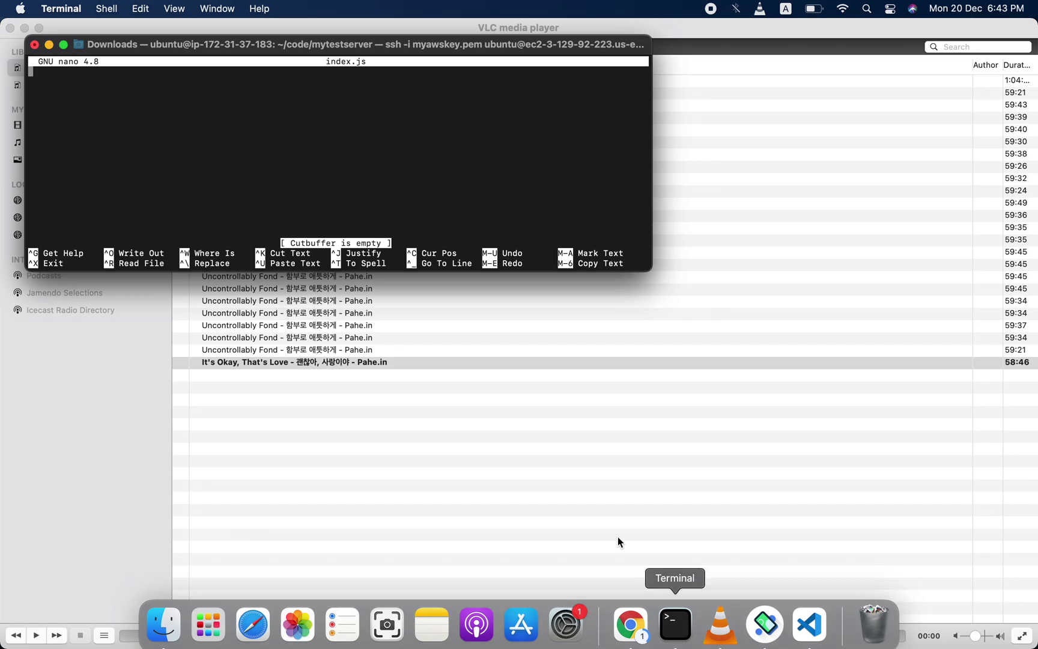
pyautogui.hotkey('ctrl', 'Left')
pyautogui.hotkey('ctrl', 'Up')
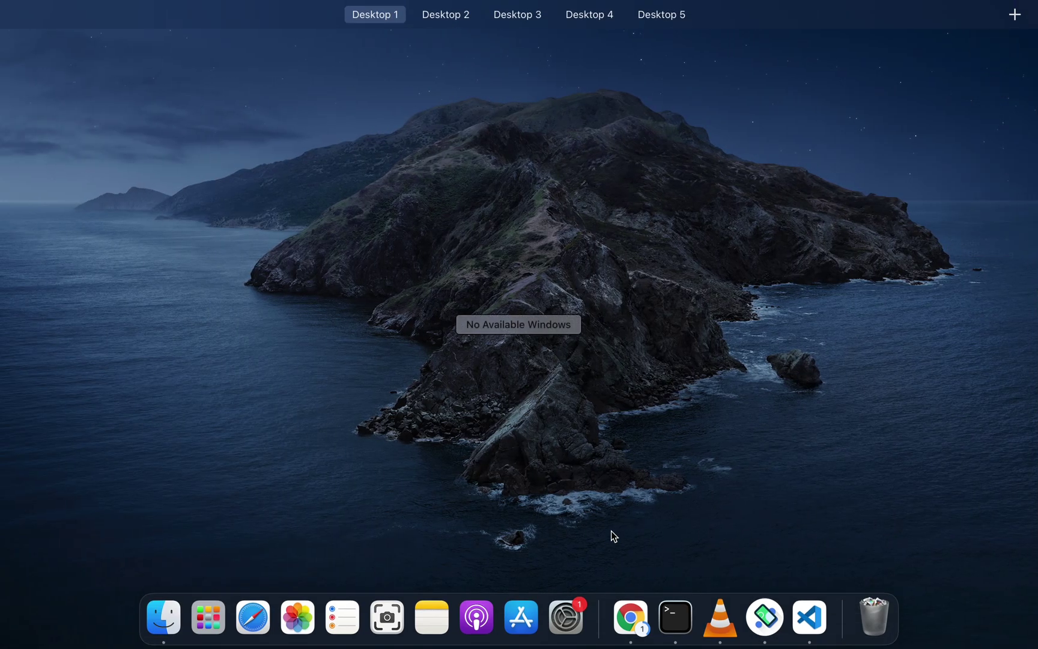
pyautogui.hotkey('ctrl', 'Right')
pyautogui.hotkey('ctrl', 'Right')
pyautogui.hotkey('ctrl', 'Left')
pyautogui.click(405, 213)
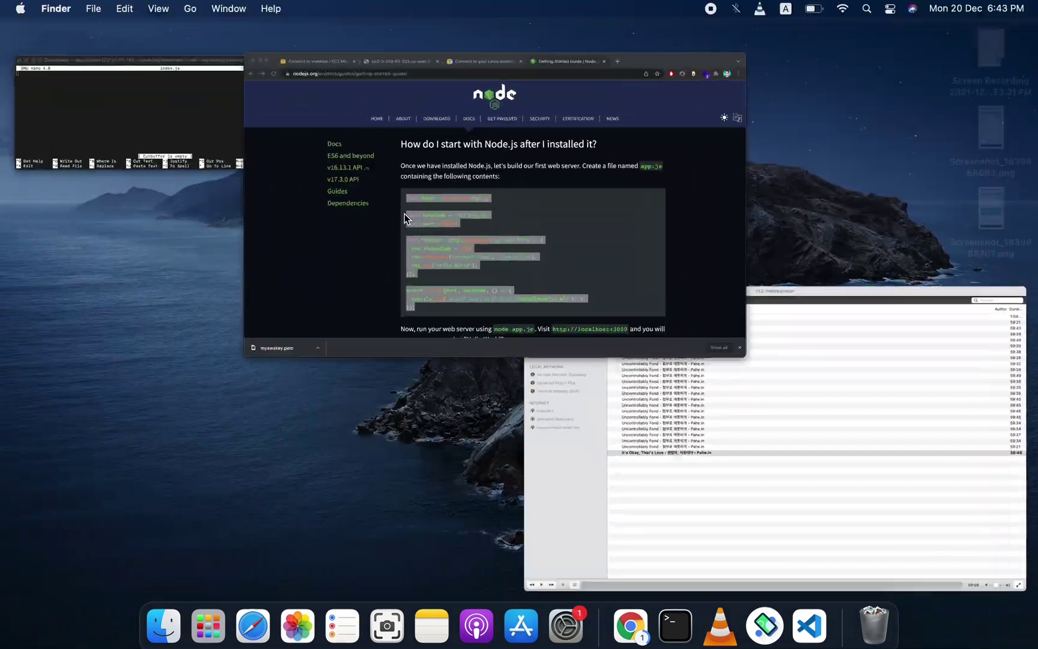
# - Switch to Terminal and paste the copied web server code into index.js in nano
pyautogui.click(676, 629)
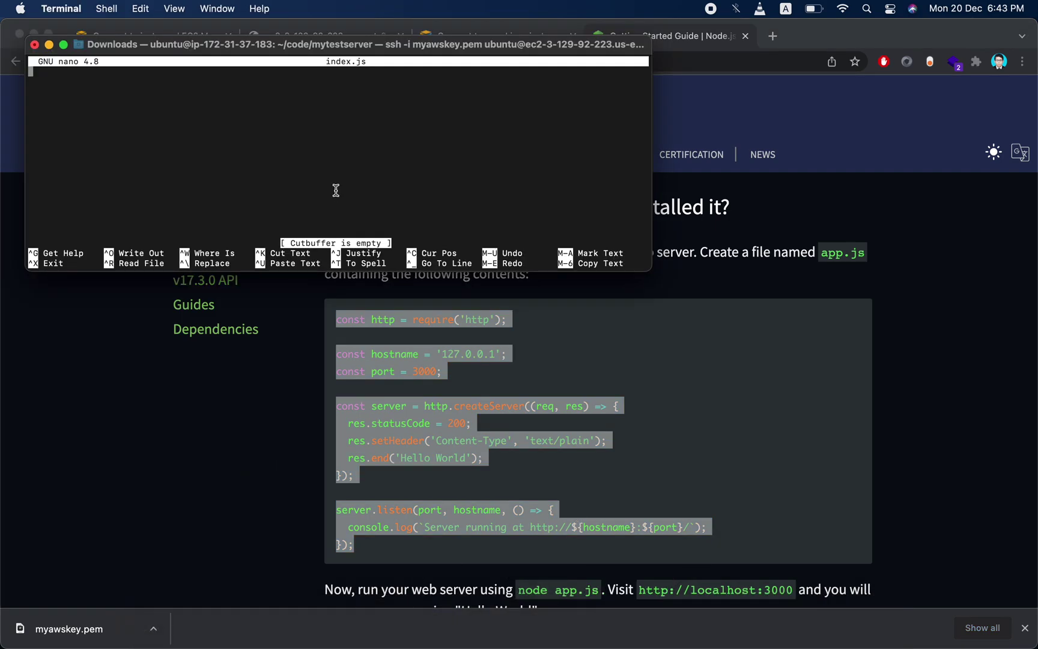
pyautogui.rightClick(200, 164)
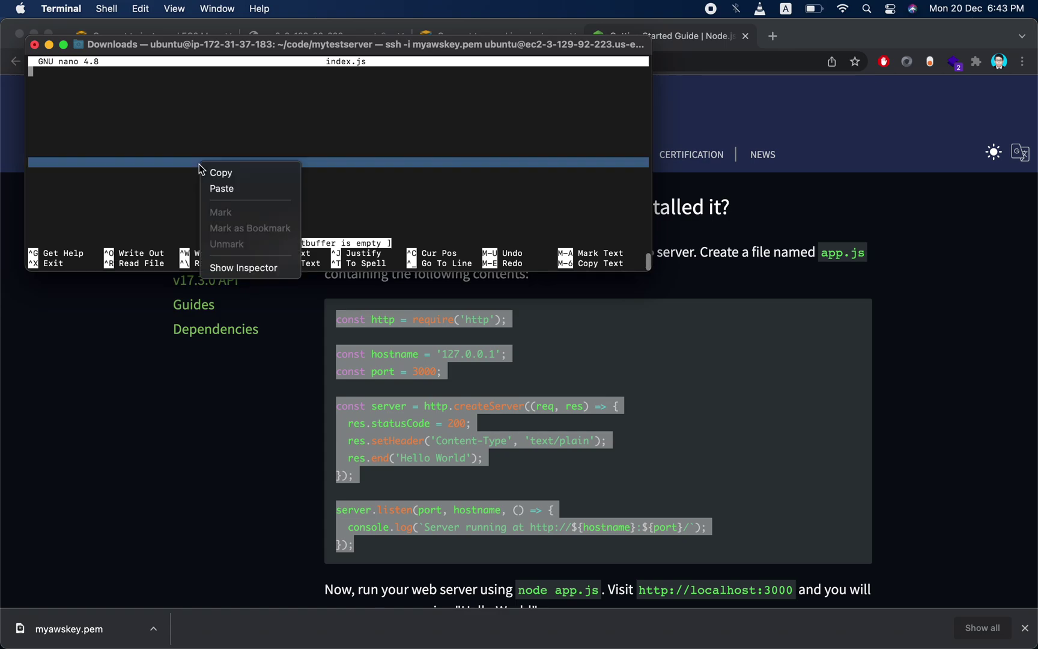
pyautogui.click(229, 189)
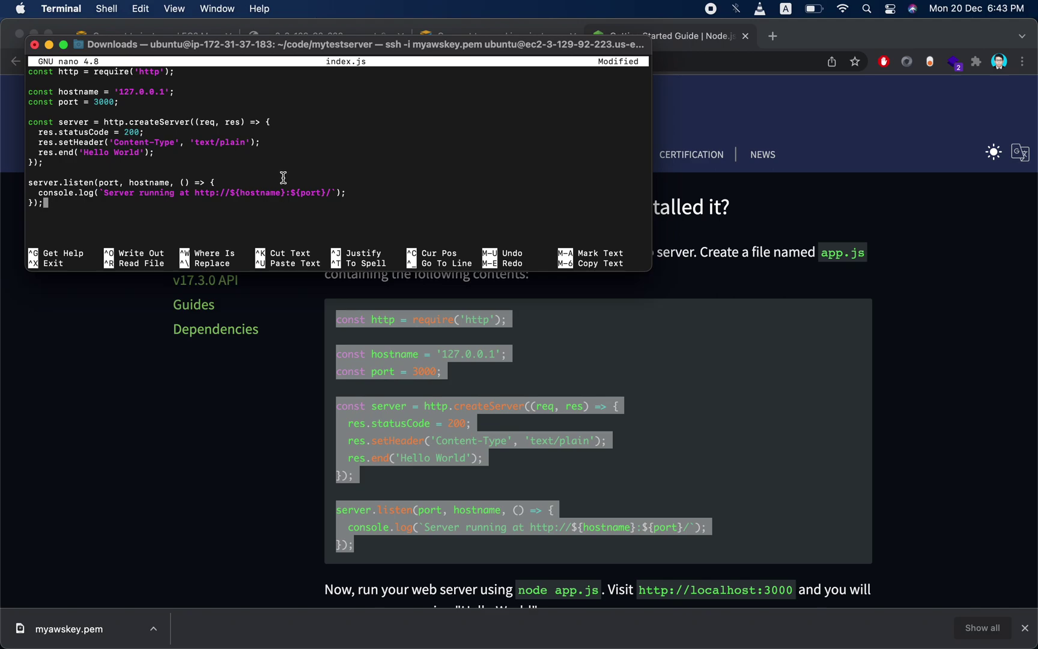
# - Set the port constant in index.js to 5000
pyautogui.press('Left')
pyautogui.press('Left')
pyautogui.press('Left')
pyautogui.press('Left')
pyautogui.press('Left')
pyautogui.press('Left')
pyautogui.press('Left')
pyautogui.press('Left')
pyautogui.press('Left')
pyautogui.press('Left')
pyautogui.press('Left')
pyautogui.press('Left')
pyautogui.press('Left')
pyautogui.press('Left')
pyautogui.press('Left')
pyautogui.press('Left')
pyautogui.press('Left')
pyautogui.press('Left')
pyautogui.press('Left')
pyautogui.press('Left')
pyautogui.press('Left')
pyautogui.press('Left')
pyautogui.press('Left')
pyautogui.press('Left')
pyautogui.press('Left')
pyautogui.press('Left')
pyautogui.press('Left')
pyautogui.press('Left')
pyautogui.press('Left')
pyautogui.press('Left')
pyautogui.press('Left')
pyautogui.press('Left')
pyautogui.press('Left')
pyautogui.press('Left')
pyautogui.press('Left')
pyautogui.press('Left')
pyautogui.press('Left')
pyautogui.press('Left')
pyautogui.press('Left')
pyautogui.press('Left')
pyautogui.press('Left')
pyautogui.press('Left')
pyautogui.press('Left')
pyautogui.press('Up')
pyautogui.press('Up')
pyautogui.press('Up')
pyautogui.press('Up')
pyautogui.press('Up')
pyautogui.press('Up')
pyautogui.press('Up')
pyautogui.press('Up')
pyautogui.press('Up')
pyautogui.press('Up')
pyautogui.press('Up')
pyautogui.press('Up')
pyautogui.press('Down')
pyautogui.press('Down')
pyautogui.press('Down')
pyautogui.press('Left')
pyautogui.press('Left')
pyautogui.press('Left')
pyautogui.press('Left')
pyautogui.press('BackSpace')
pyautogui.write('5')
# - Write the changes to index.js under the same file name and exit nano
pyautogui.press('super+o')
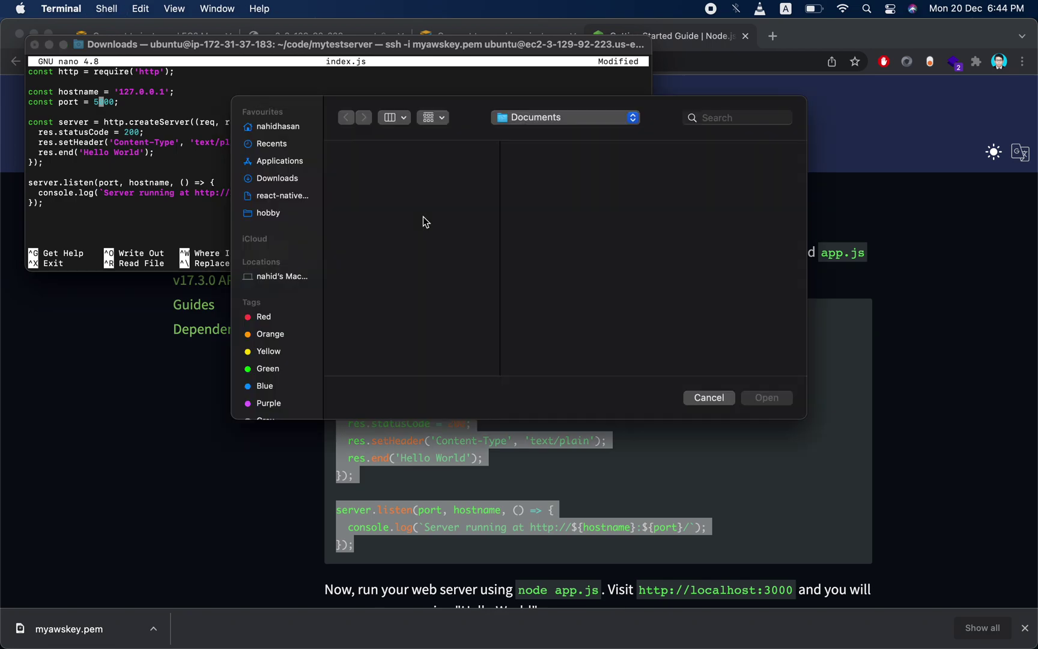
pyautogui.click(708, 397)
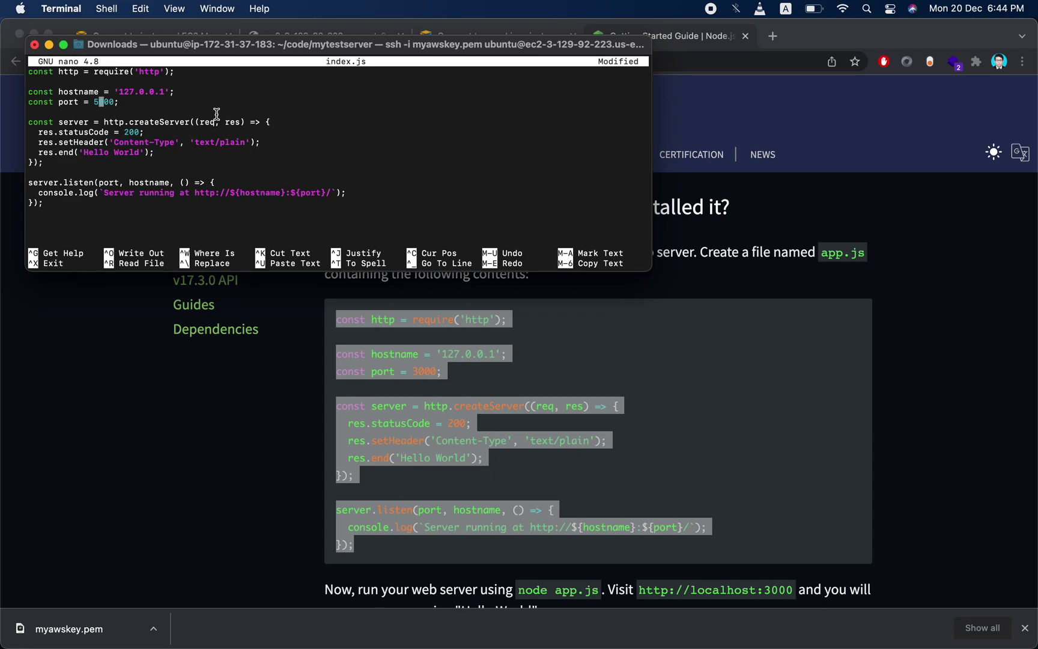
pyautogui.hotkey('ctrl', 'o')
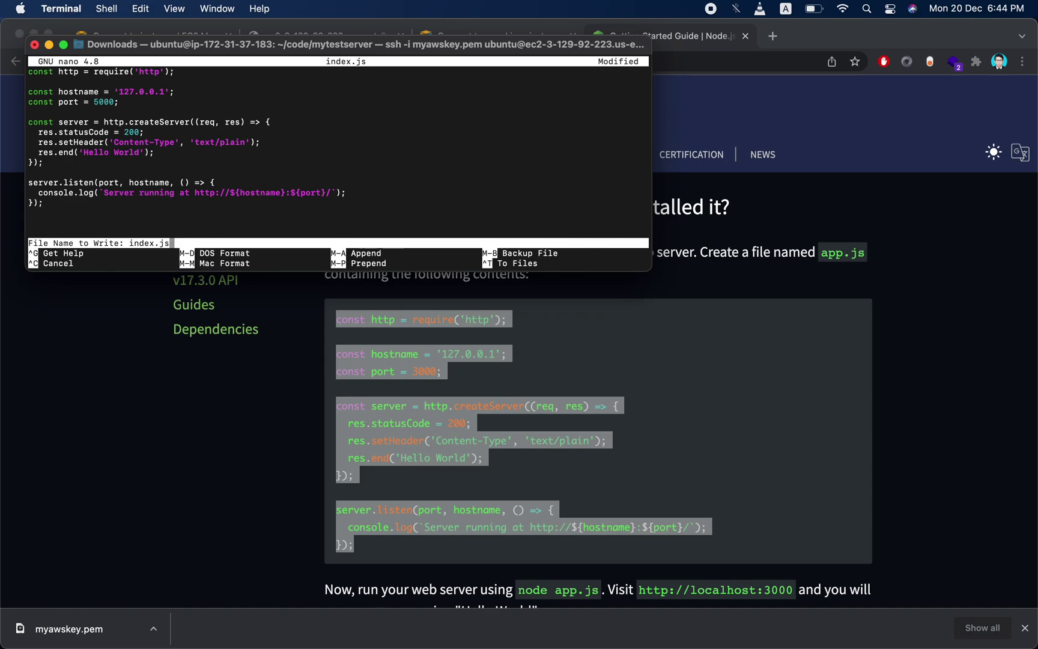
pyautogui.press('Return')
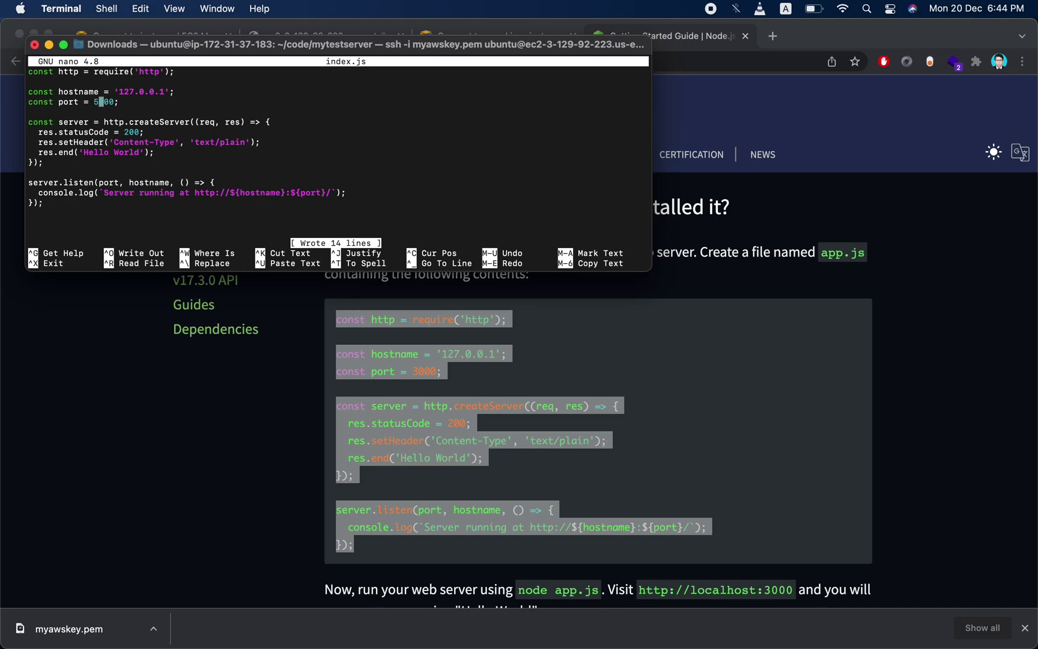
pyautogui.hotkey('ctrl', 'x')
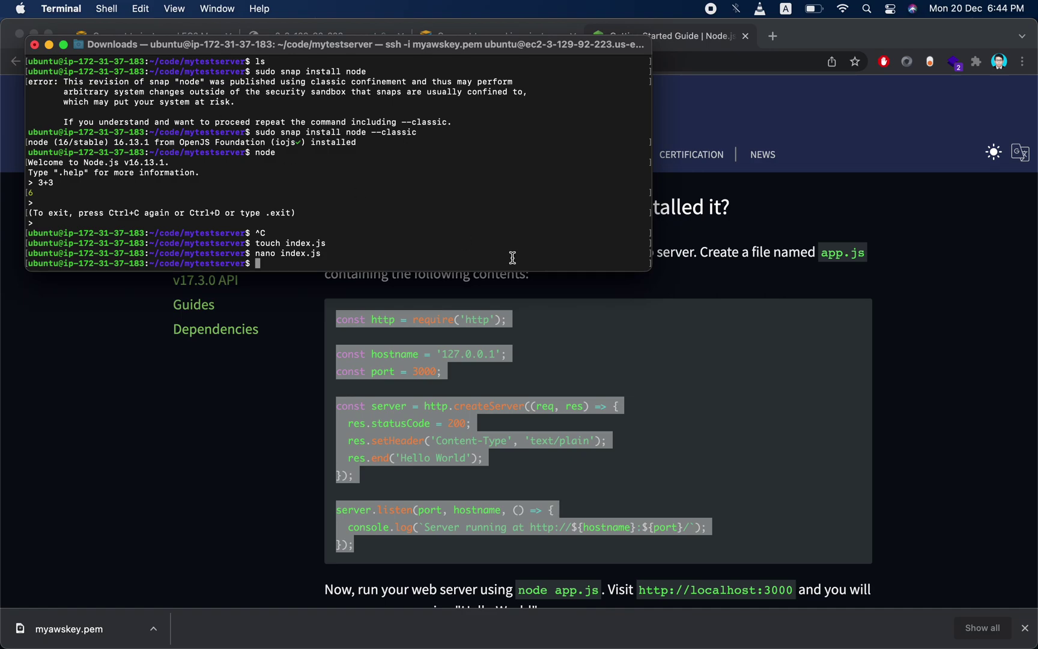
# - Start the test web server by running index.js with node
pyautogui.write('nd')
pyautogui.press('BackSpace')
pyautogui.press('BackSpace')
pyautogui.write('ode')
pyautogui.press('BackSpace')
pyautogui.press('BackSpace')
pyautogui.press('BackSpace')
pyautogui.press('BackSpace')
pyautogui.write('node a')
pyautogui.write('pp')
pyautogui.write('.js')
pyautogui.press('BackSpace')
pyautogui.press('BackSpace')
pyautogui.press('BackSpace')
pyautogui.press('BackSpace')
pyautogui.press('BackSpace')
pyautogui.press('BackSpace')
pyautogui.press('BackSpace')
pyautogui.write('inde')
pyautogui.press('BackSpace')
pyautogui.press('BackSpace')
pyautogui.press('BackSpace')
pyautogui.press('BackSpace')
pyautogui.press('BackSpace')
pyautogui.press('BackSpace')
pyautogui.write('e index.js')
pyautogui.press('Return')
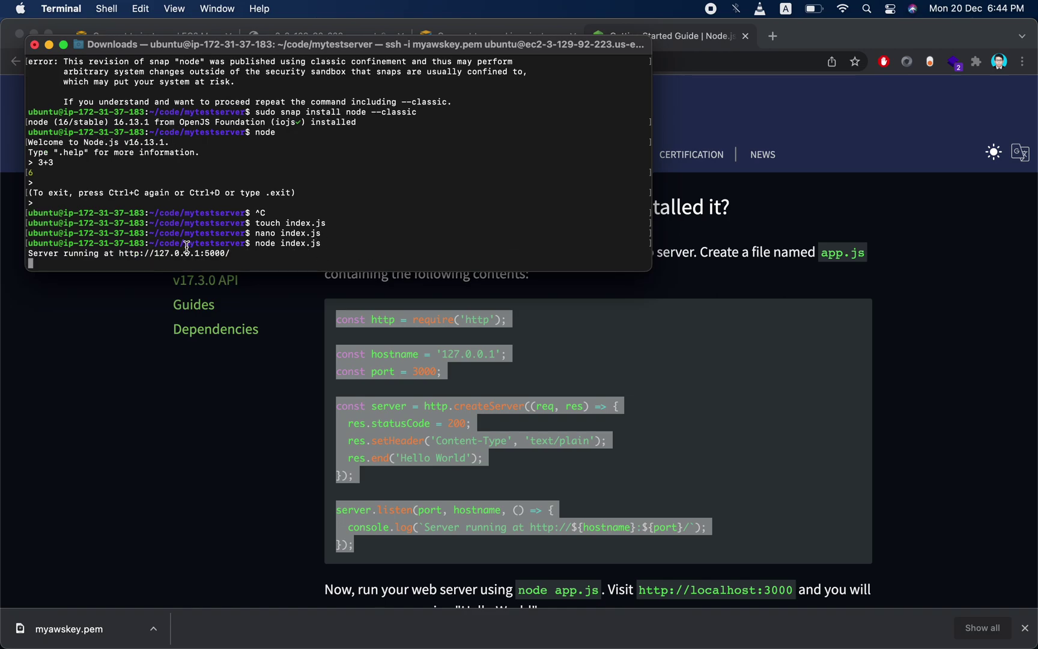
# - Switch to Chrome and load the EC2 instance's public DNS address with port 5000 in its existing tab
pyautogui.doubleClick(215, 255)
pyautogui.click(222, 443)
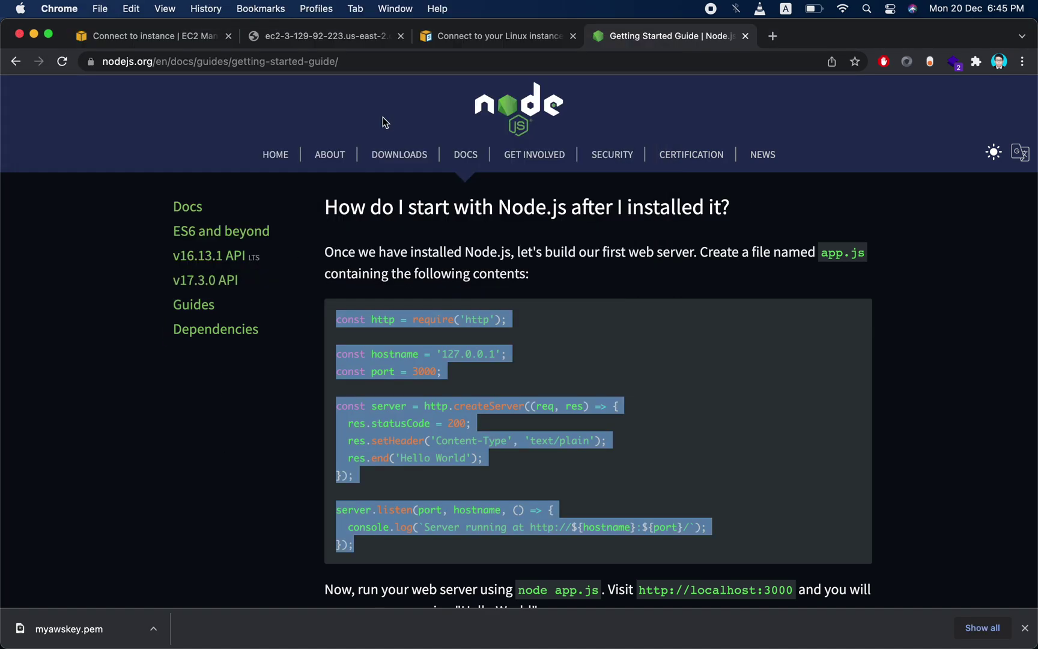
pyautogui.click(325, 37)
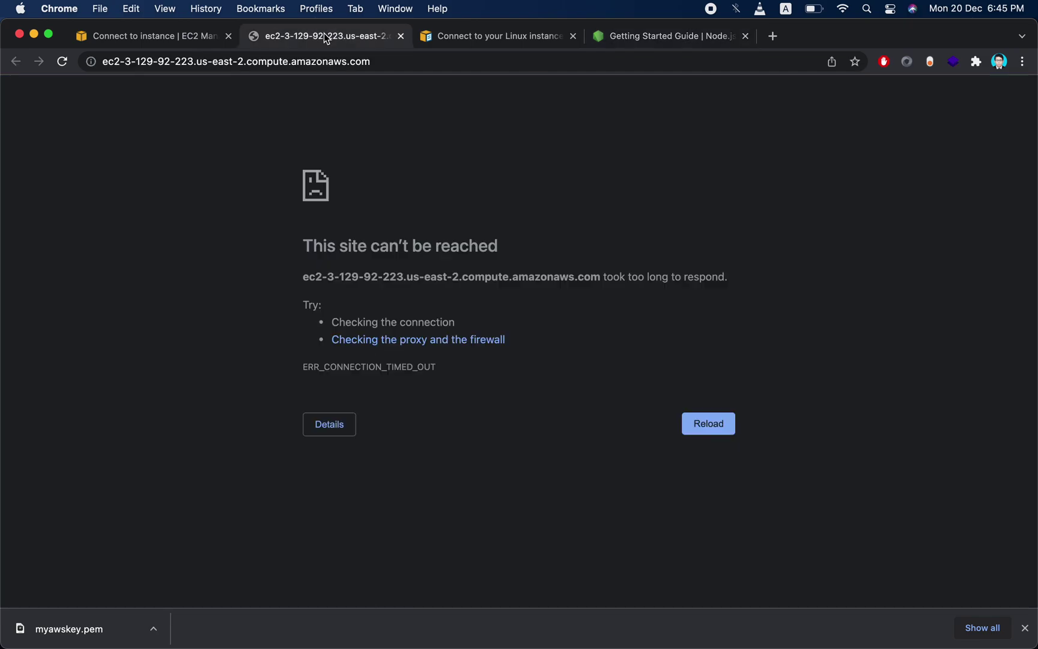
pyautogui.click(409, 60)
pyautogui.click(442, 64)
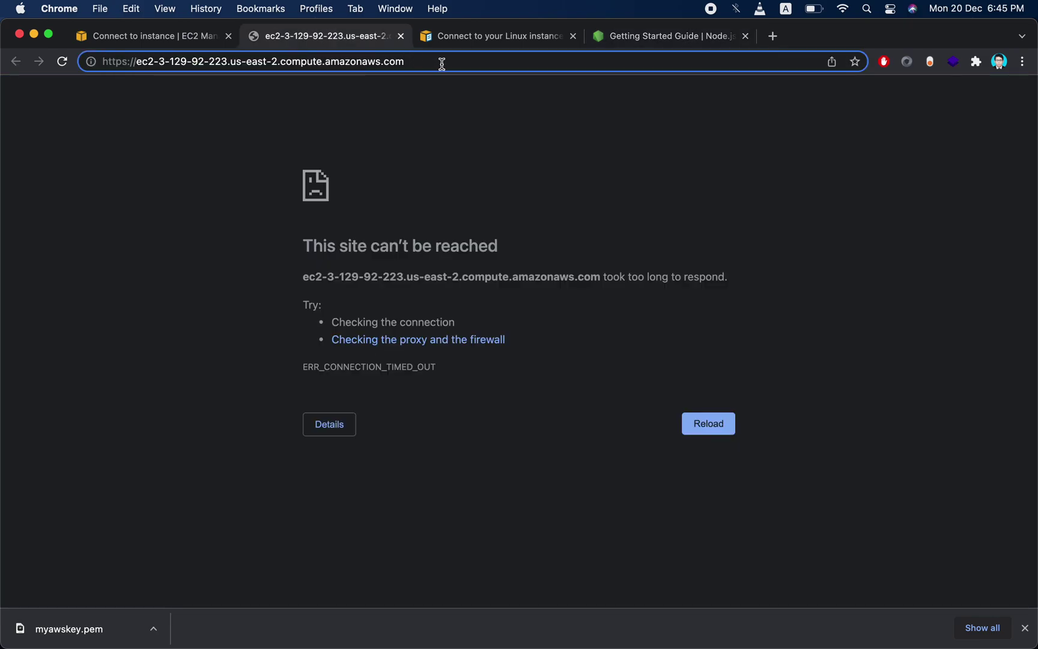
pyautogui.write(':')
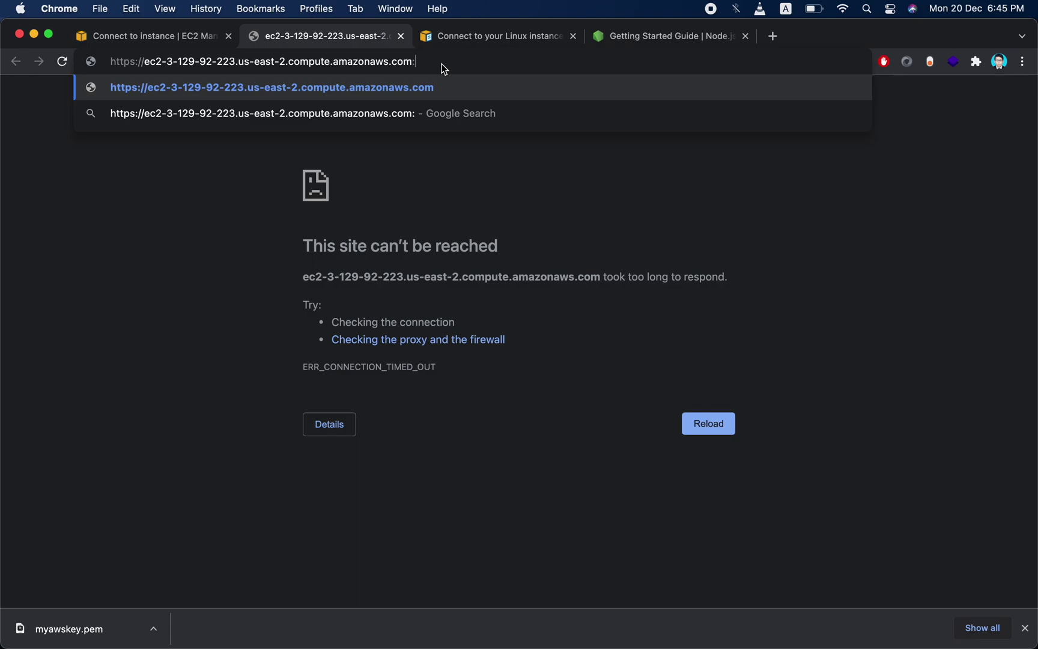
pyautogui.write('5000')
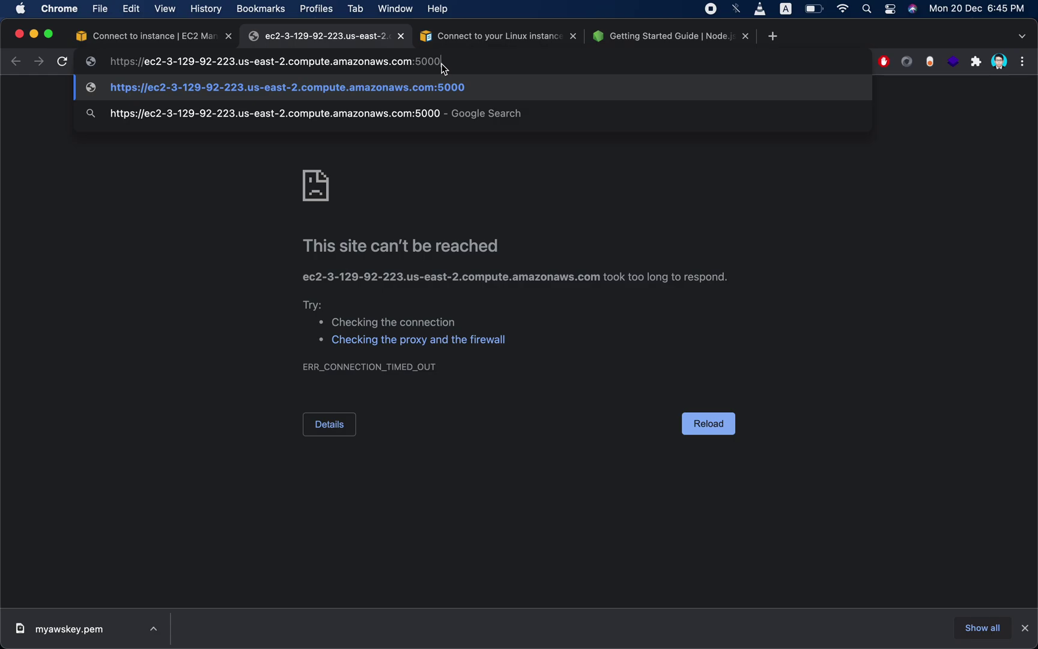
pyautogui.press('Return')
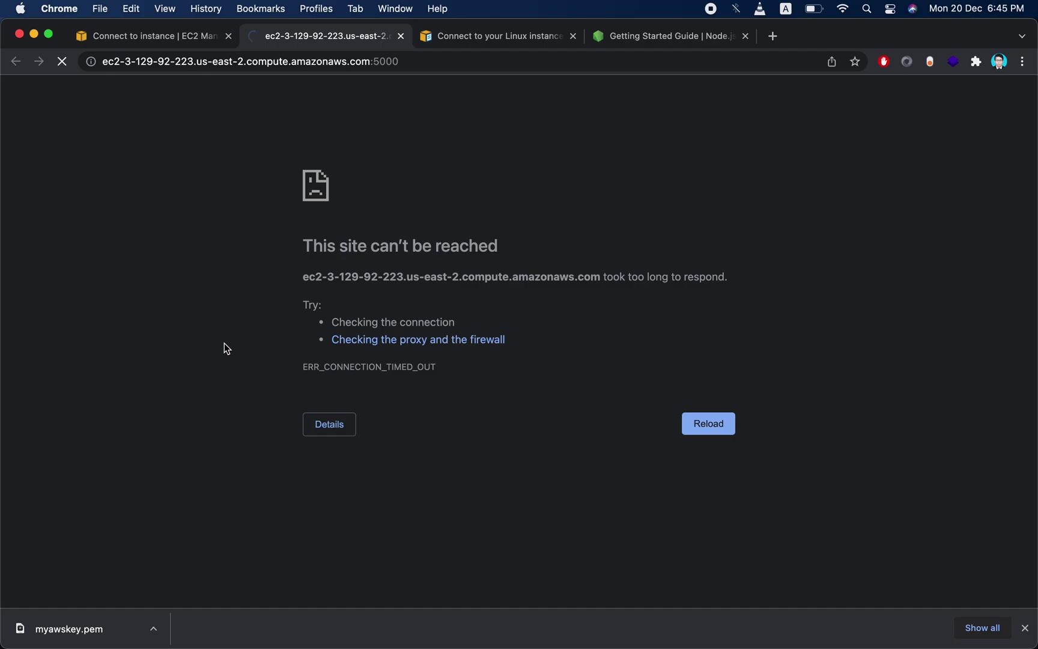
# - Switch back to Terminal and move its window to the middle of the screen, over the loading page
pyautogui.click(680, 629)
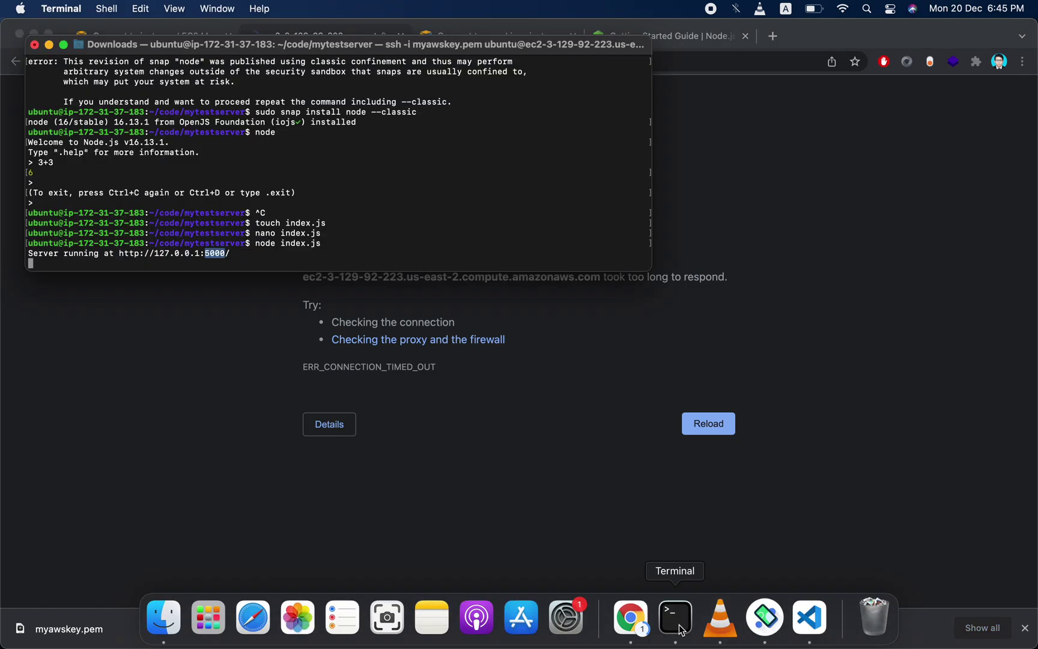
pyautogui.click(471, 152)
pyautogui.moveTo(336, 52); pyautogui.dragTo(591, 191)
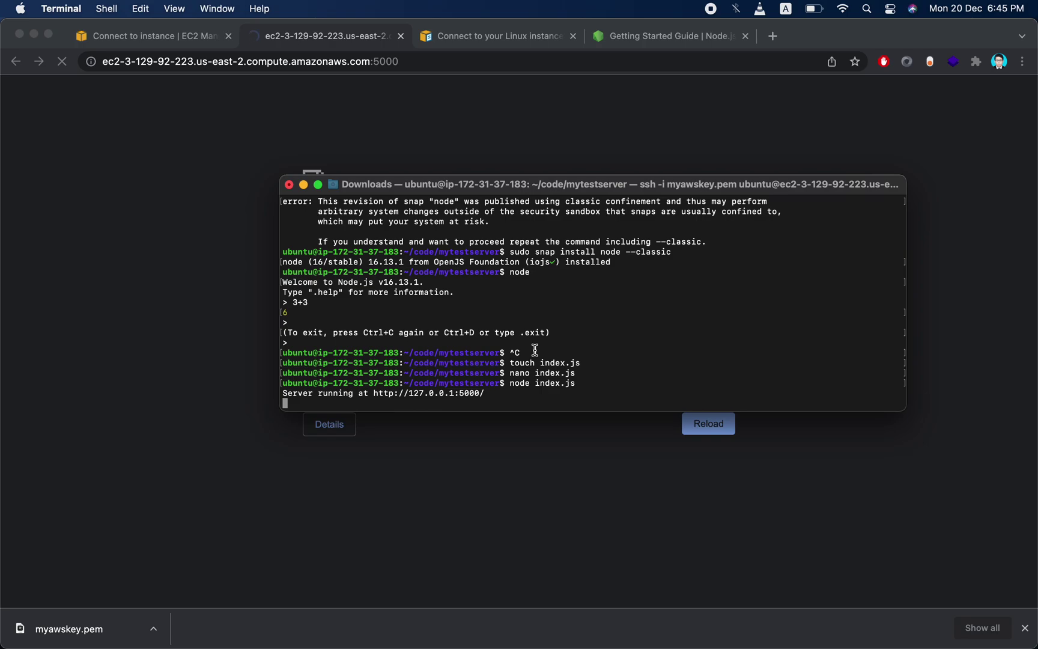
# - Switch to Chrome and read the AWS guide on connecting to a Linux instance, from SSH prerequisites to the SCP file transfer section
pyautogui.click(229, 157)
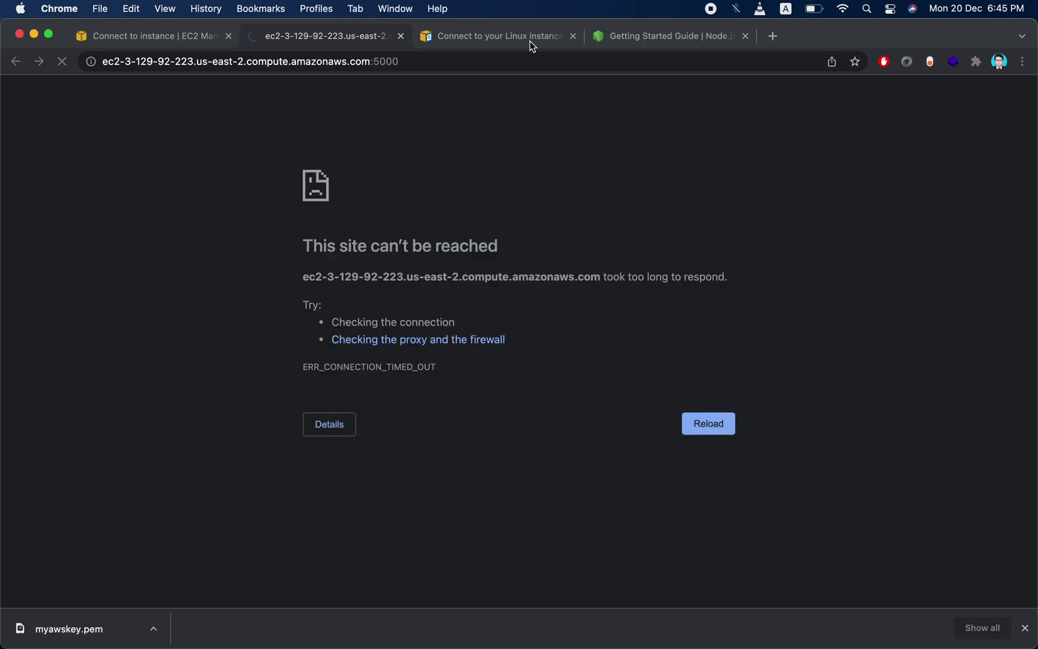
pyautogui.click(530, 38)
pyautogui.scroll(-5, 329, 372)
pyautogui.scroll(2, 342, 385)
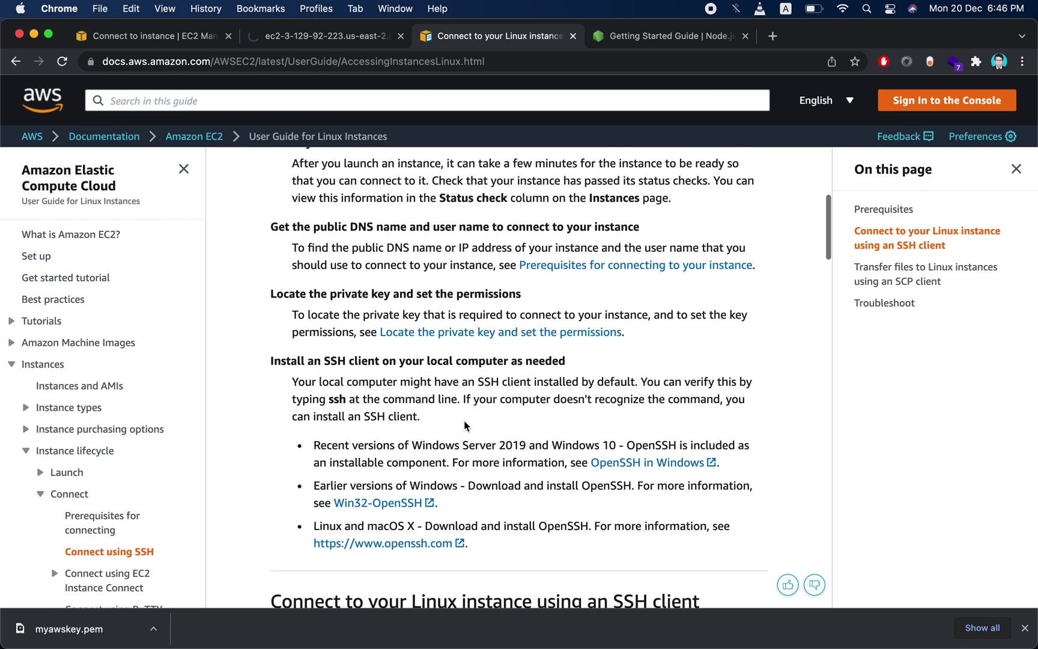
pyautogui.scroll(-3, 465, 425)
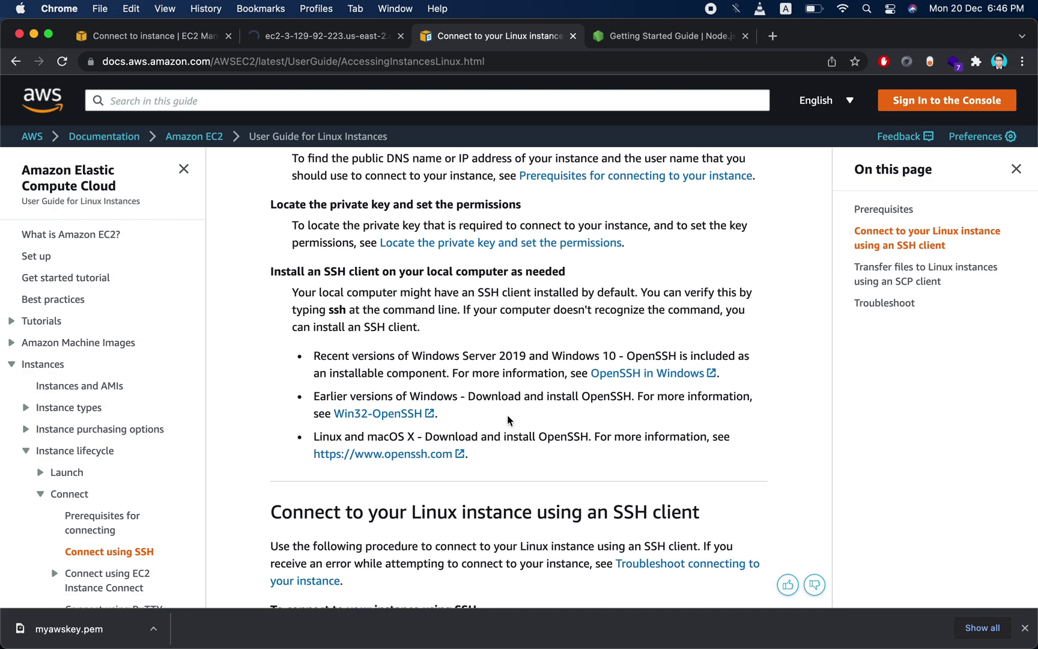
pyautogui.scroll(-3, 508, 420)
pyautogui.scroll(-5, 412, 475)
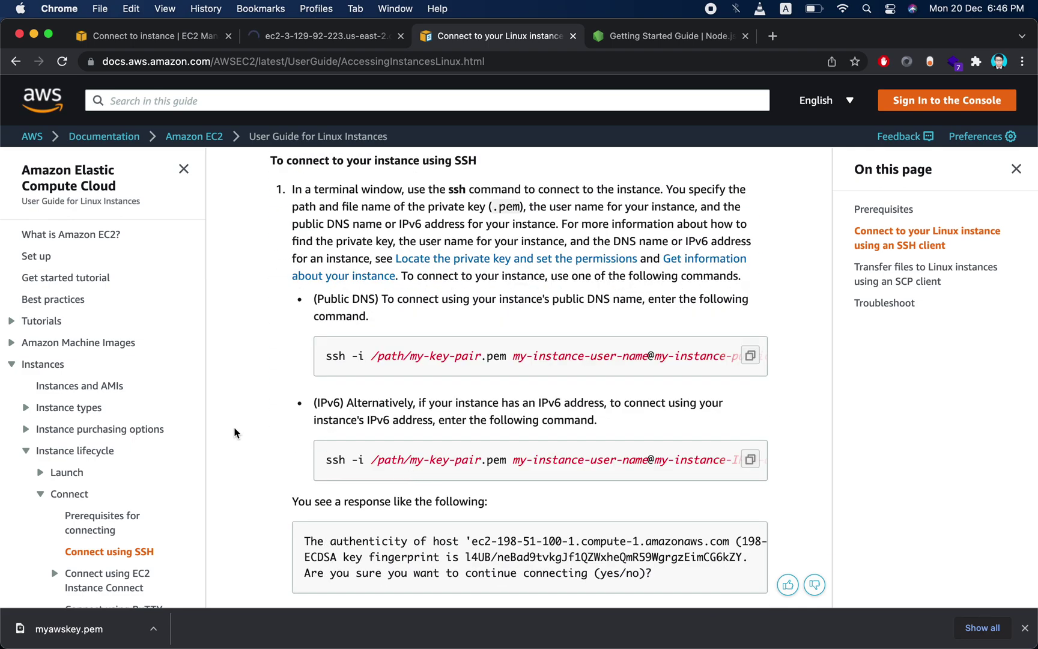
pyautogui.scroll(-3, 234, 432)
pyautogui.scroll(-4, 234, 432)
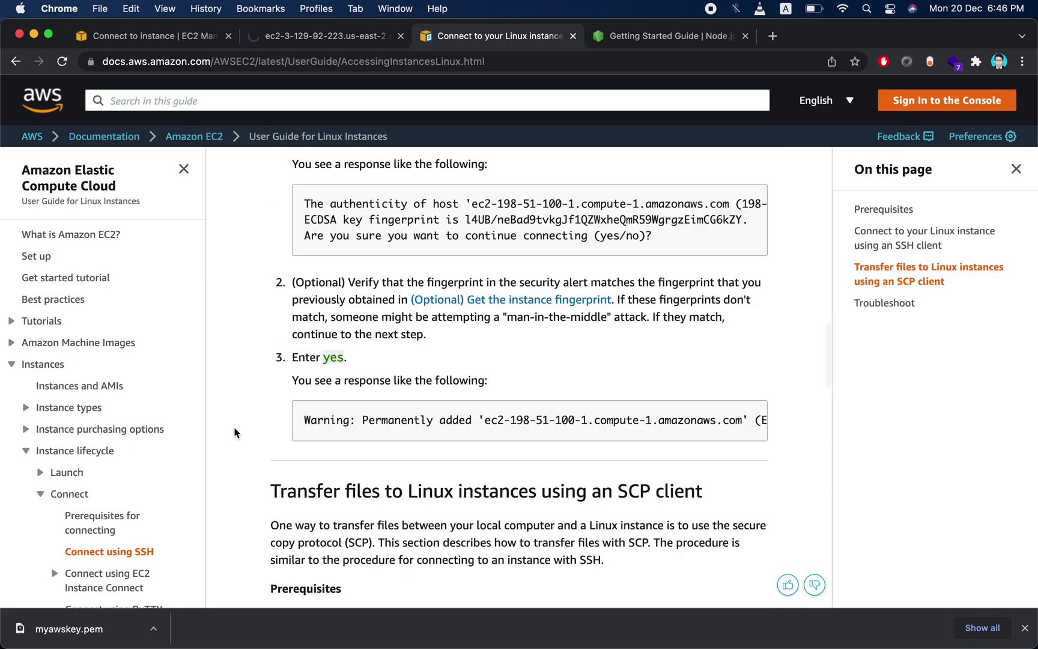
pyautogui.scroll(-6, 236, 434)
pyautogui.scroll(-8, 237, 436)
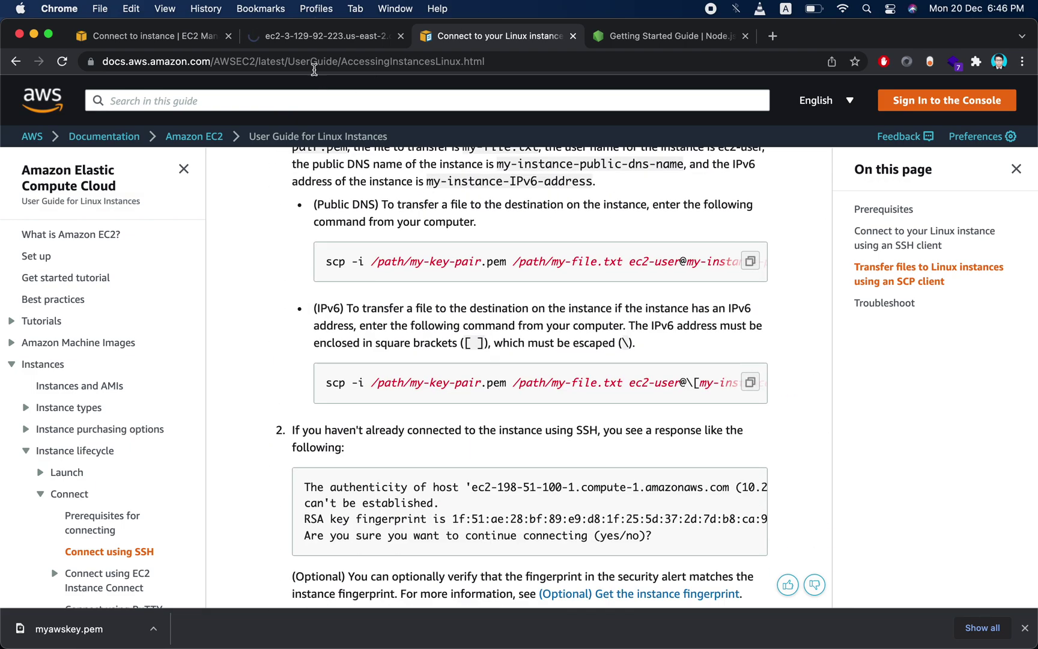
# - Check the instance's page on port 5000 and the server output in Terminal, returning to Chrome
pyautogui.click(313, 38)
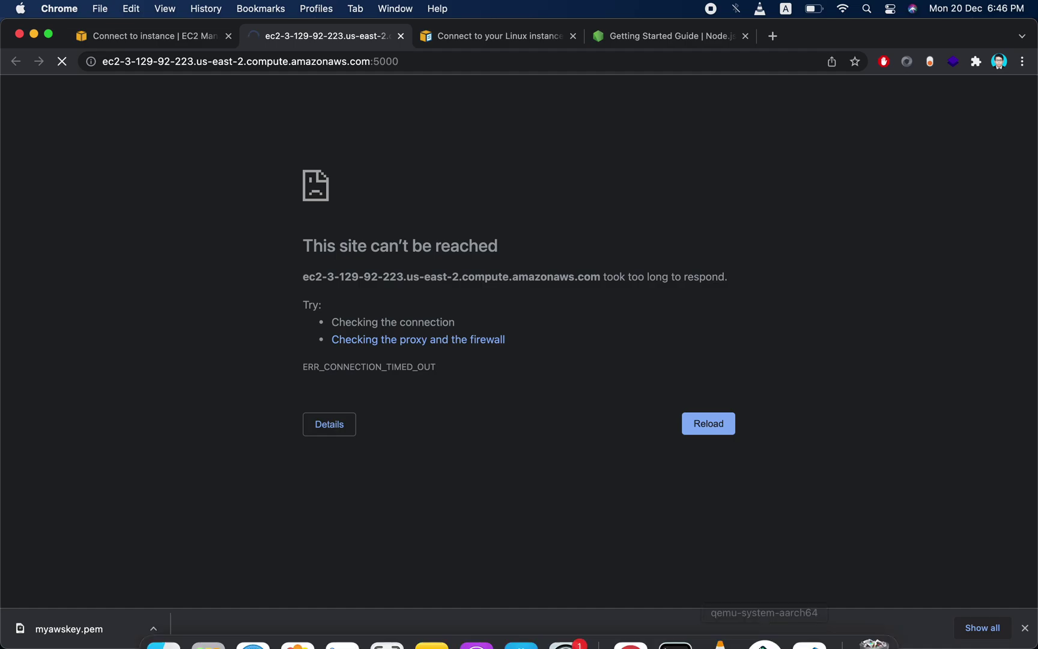
pyautogui.moveTo(765, 619)
pyautogui.click(679, 616)
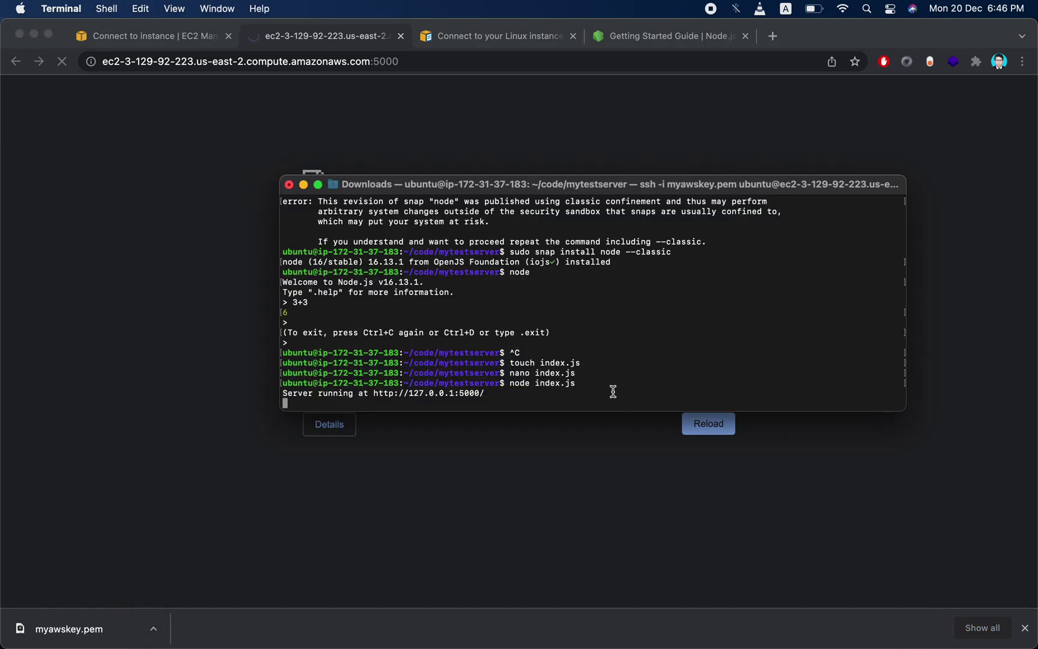
pyautogui.click(204, 472)
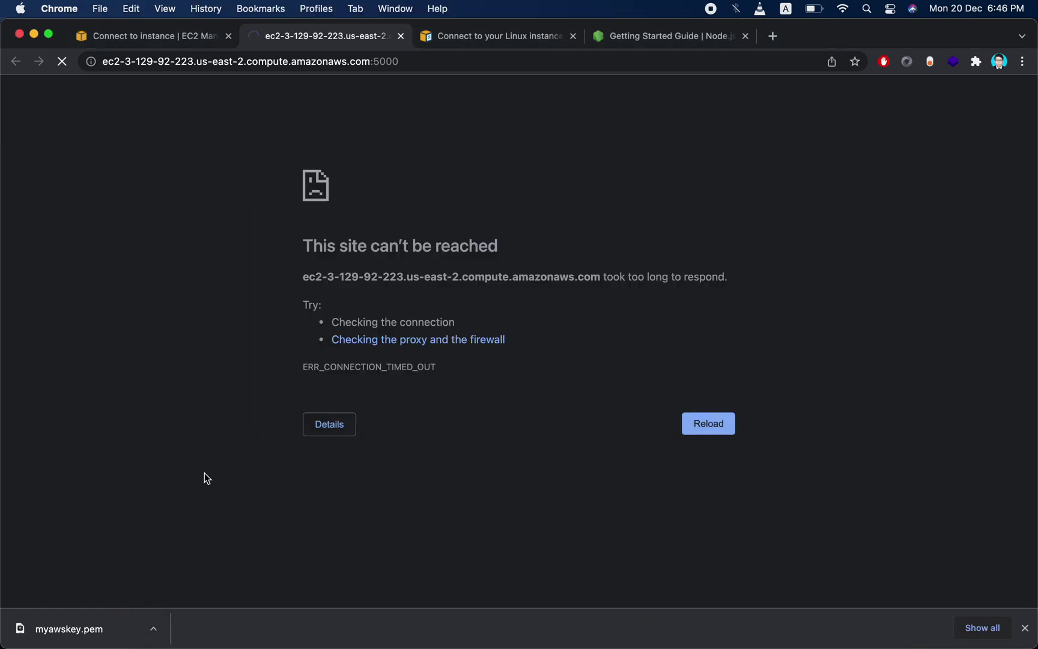
# - Read the rest of the AWS Linux connection guide through its Troubleshoot section and return to its beginning
pyautogui.click(508, 36)
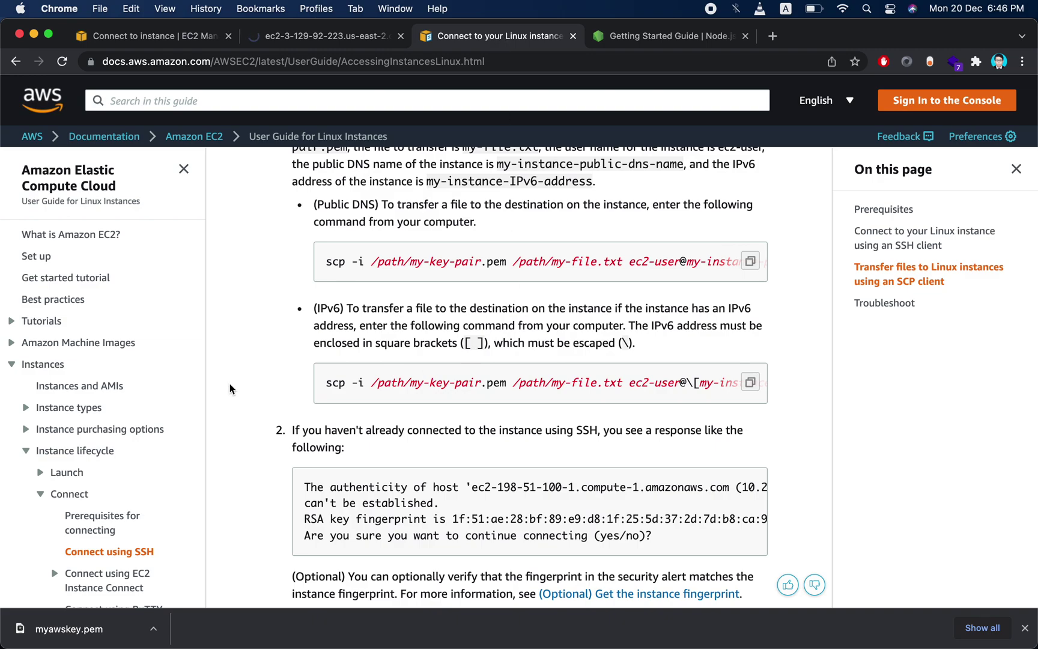
pyautogui.scroll(-10, 260, 415)
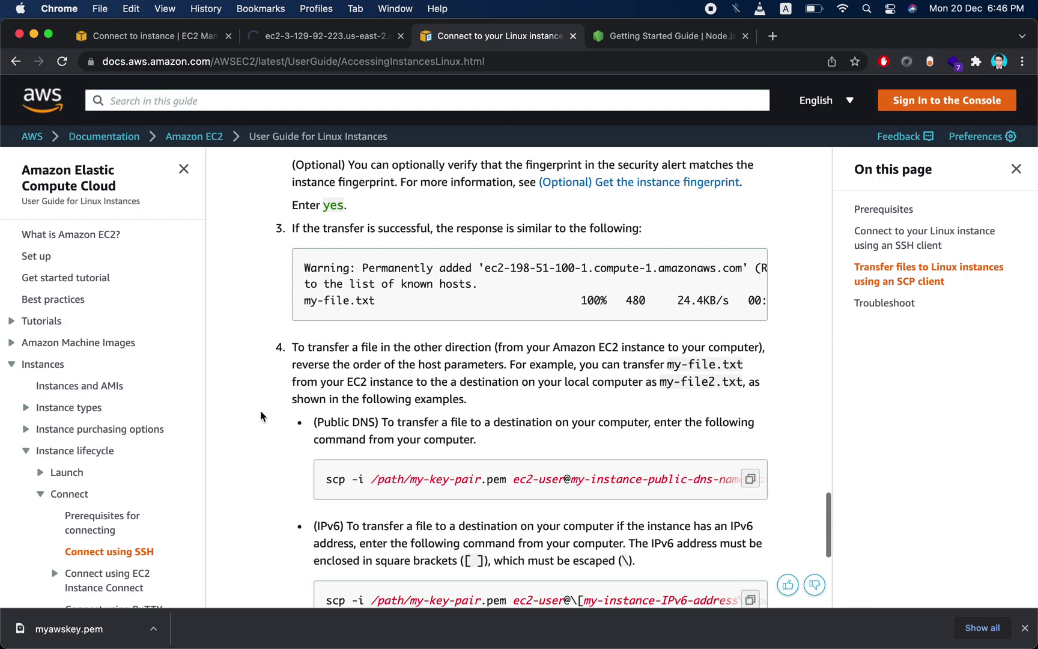
pyautogui.scroll(-7, 261, 416)
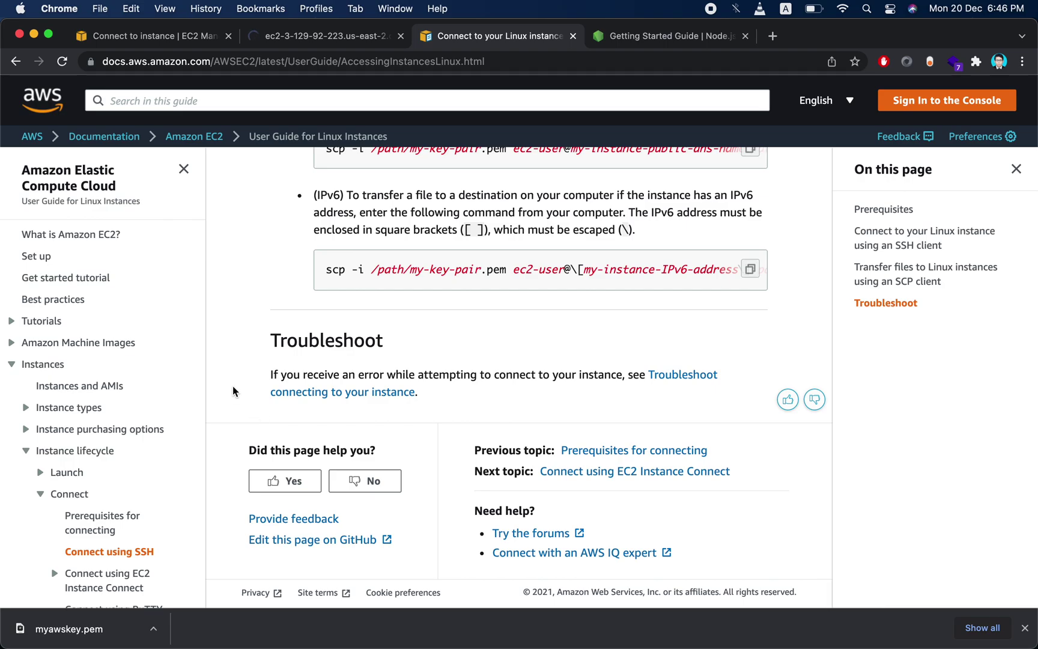
pyautogui.scroll(15, 234, 392)
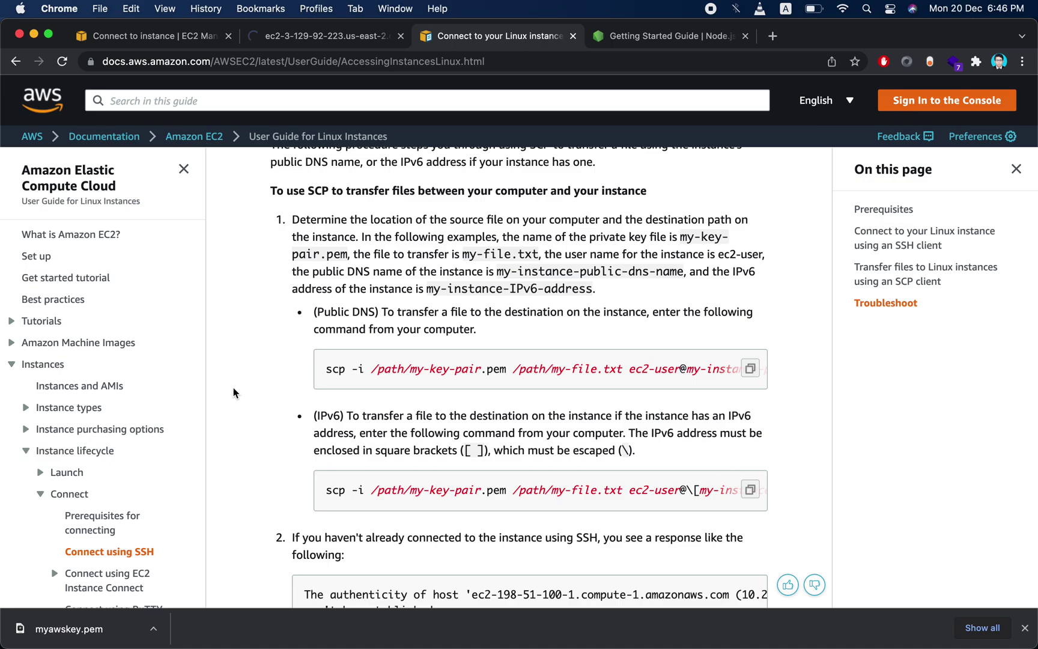
pyautogui.scroll(15, 233, 392)
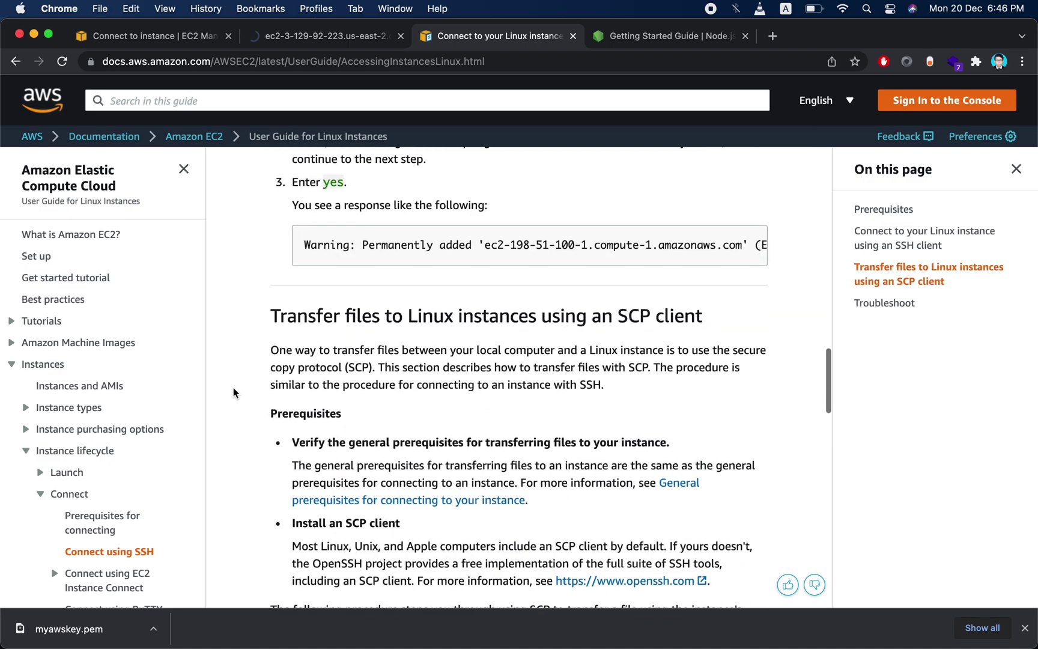
pyautogui.scroll(15, 234, 393)
pyautogui.scroll(15, 234, 393)
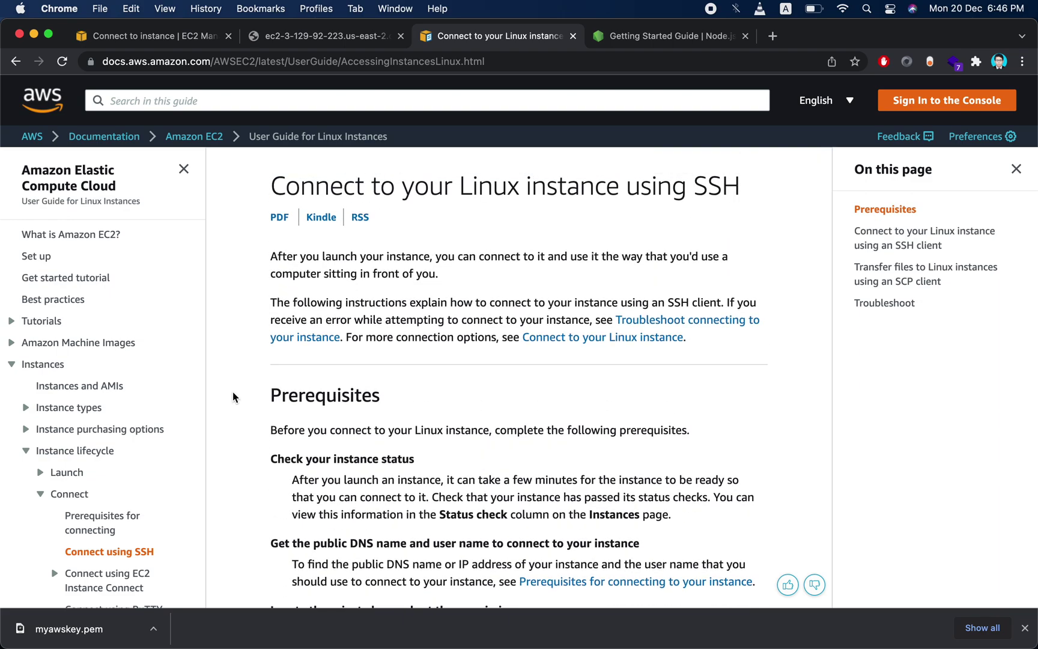
# - Try loading the EC2 instance's public DNS address over https without the port number in its existing tab
pyautogui.click(299, 41)
pyautogui.click(419, 67)
pyautogui.click(459, 63)
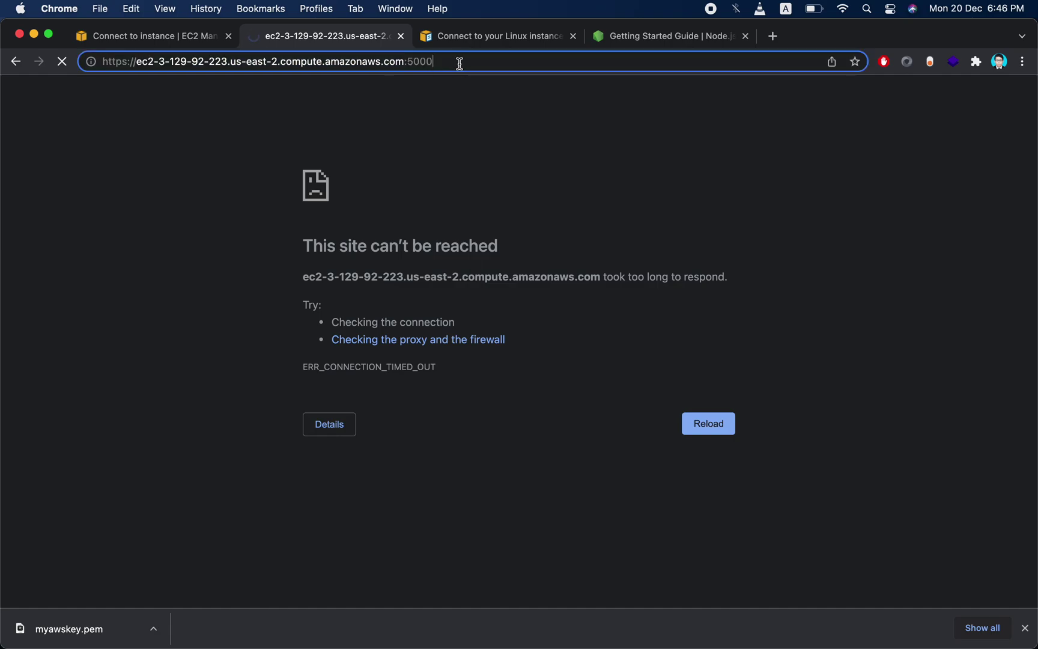
pyautogui.press('BackSpace')
pyautogui.press('BackSpace')
pyautogui.press('BackSpace')
pyautogui.press('BackSpace')
pyautogui.press('BackSpace')
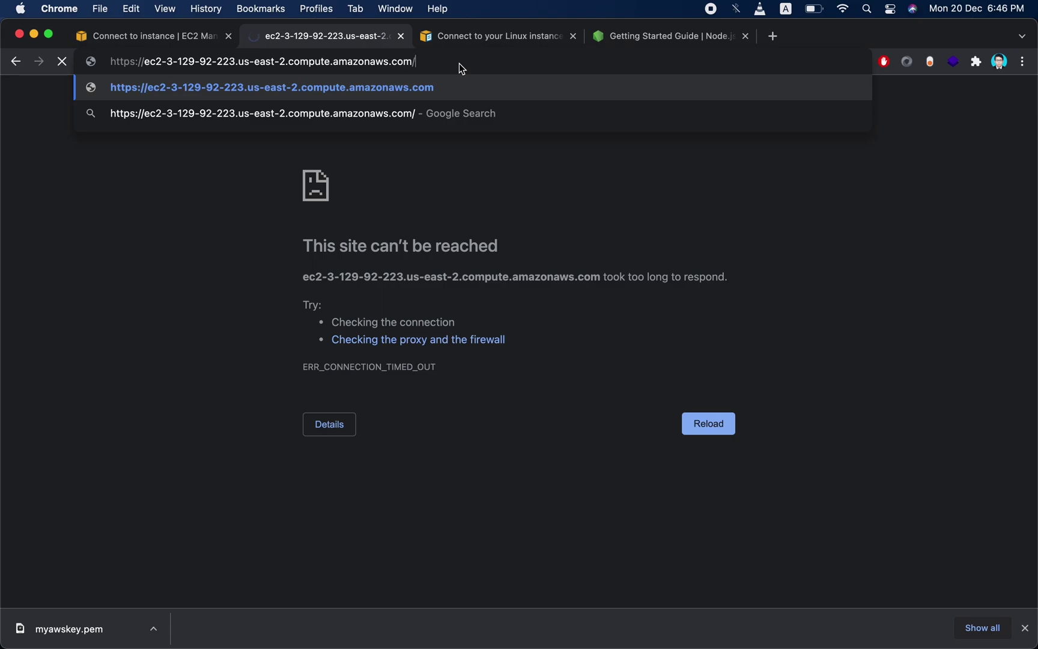
pyautogui.press('Return')
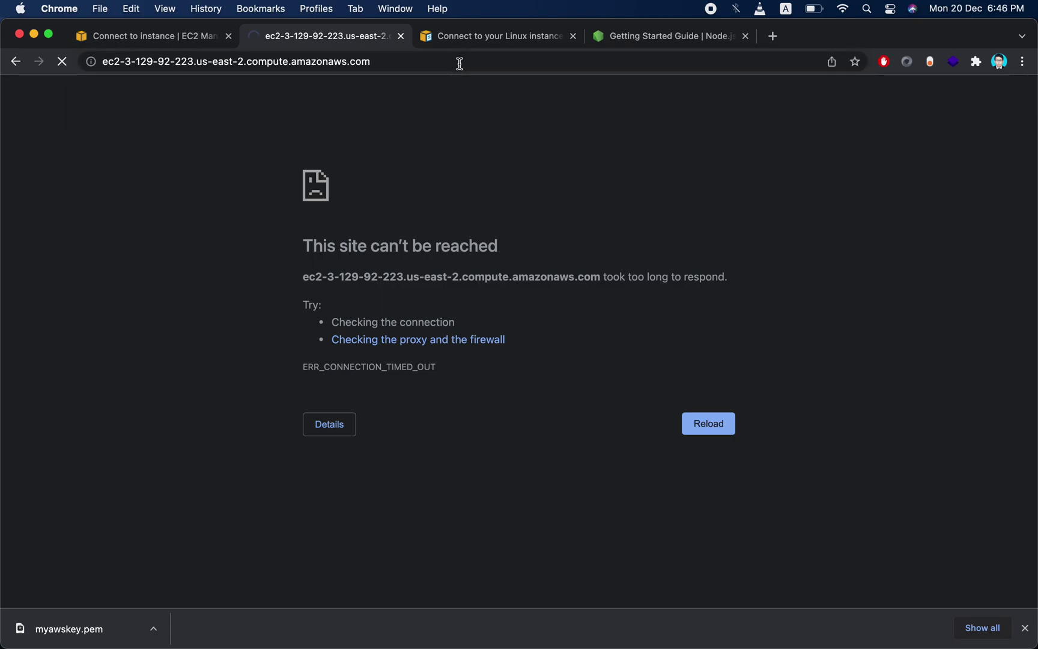
pyautogui.click(459, 63)
pyautogui.click(459, 63)
pyautogui.write('://')
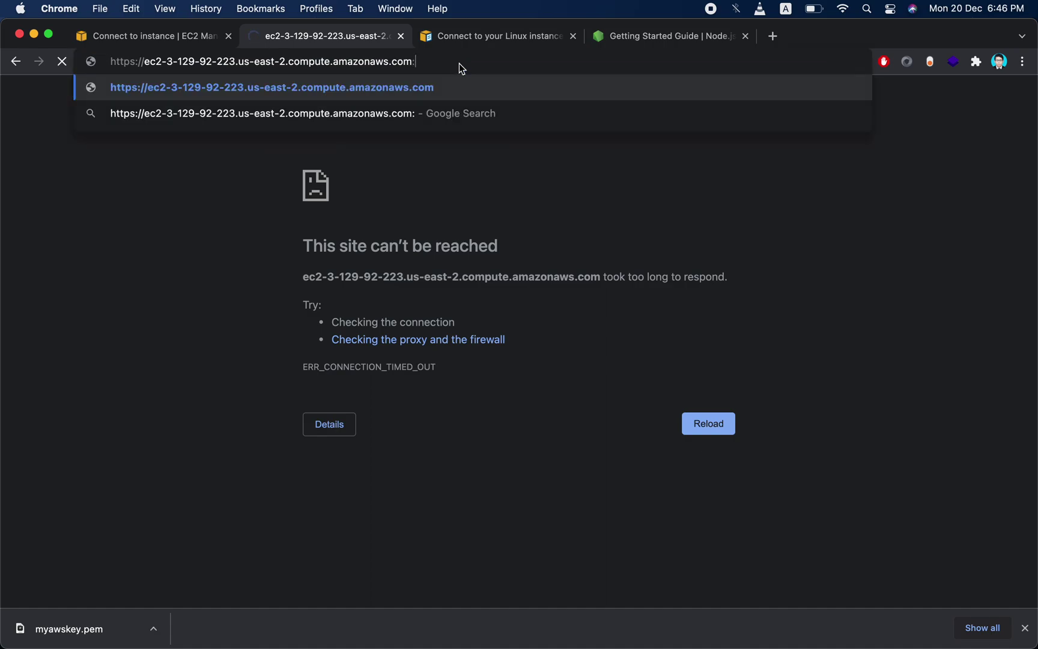
pyautogui.write('5000')
pyautogui.press('Return')
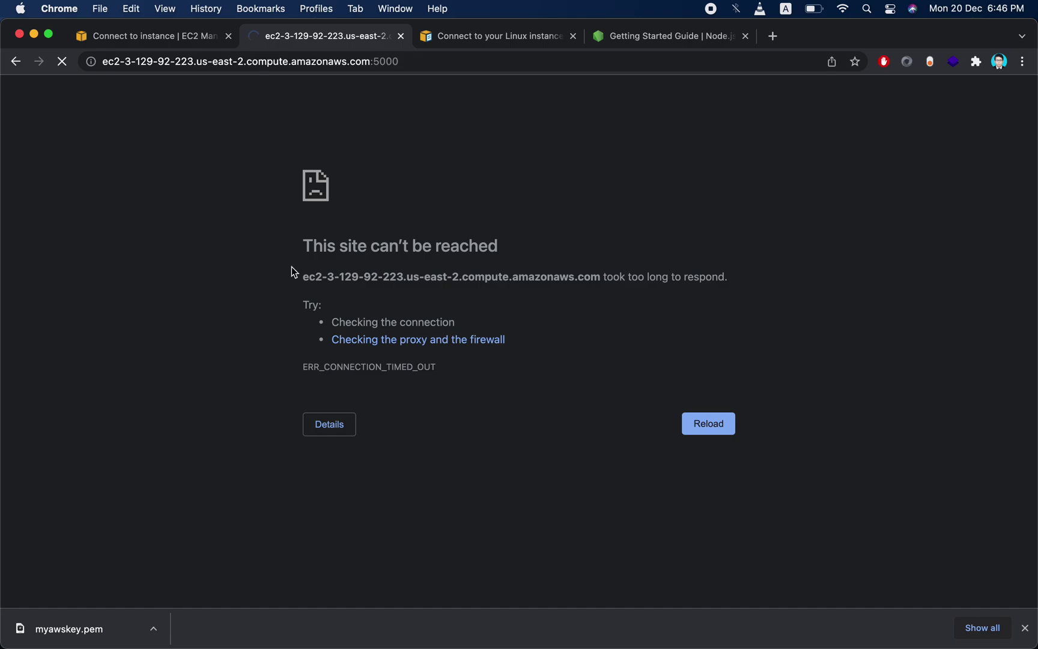
# - Check the running server's output in Terminal and return to Chrome
pyautogui.moveTo(430, 637)
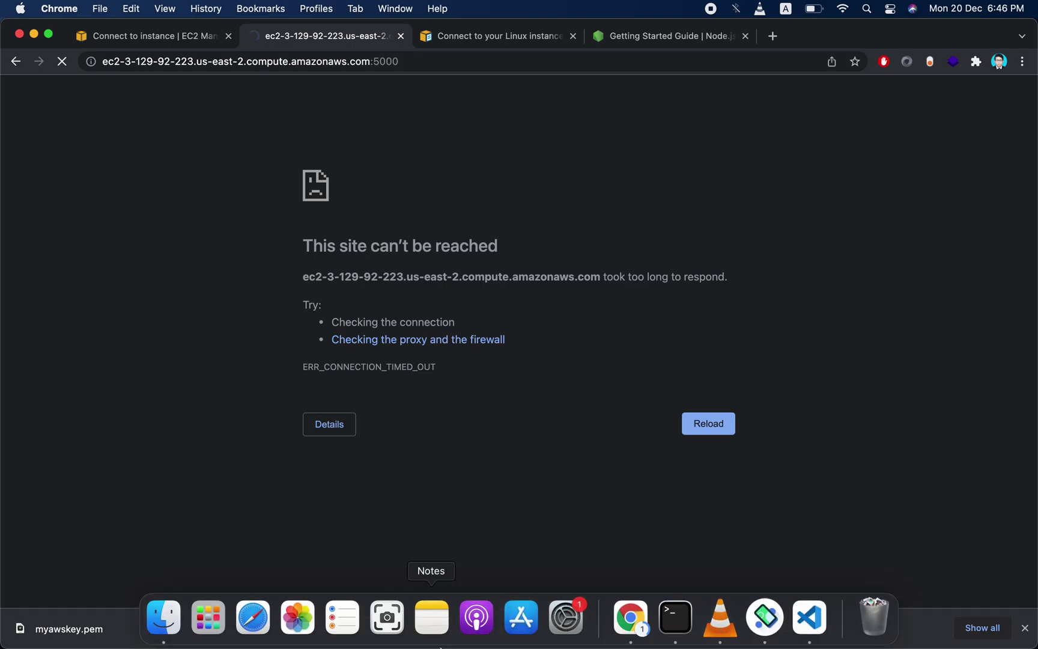
pyautogui.click(675, 622)
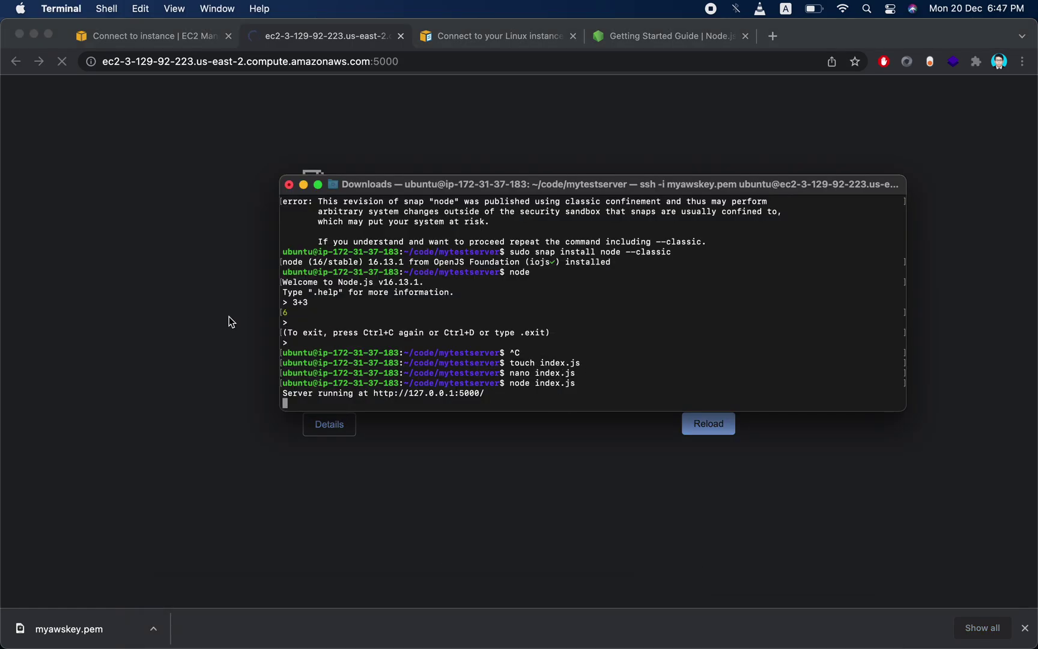
pyautogui.click(140, 365)
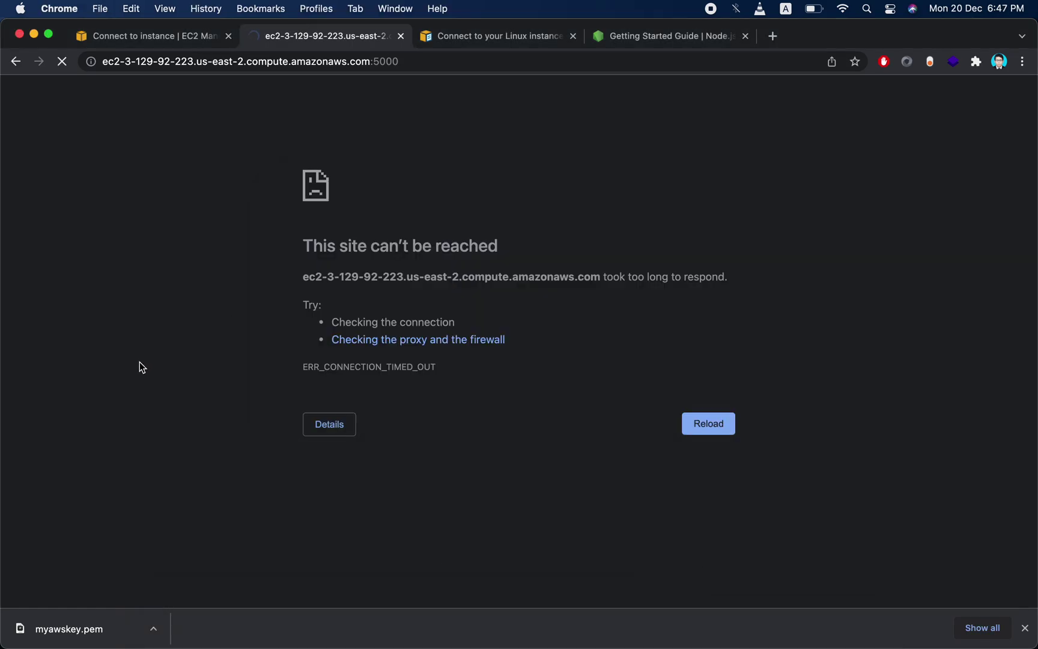
# - Review the Prerequisites section of the AWS guide on connecting with SSH
pyautogui.click(525, 37)
pyautogui.scroll(-2, 416, 395)
pyautogui.scroll(-3, 416, 394)
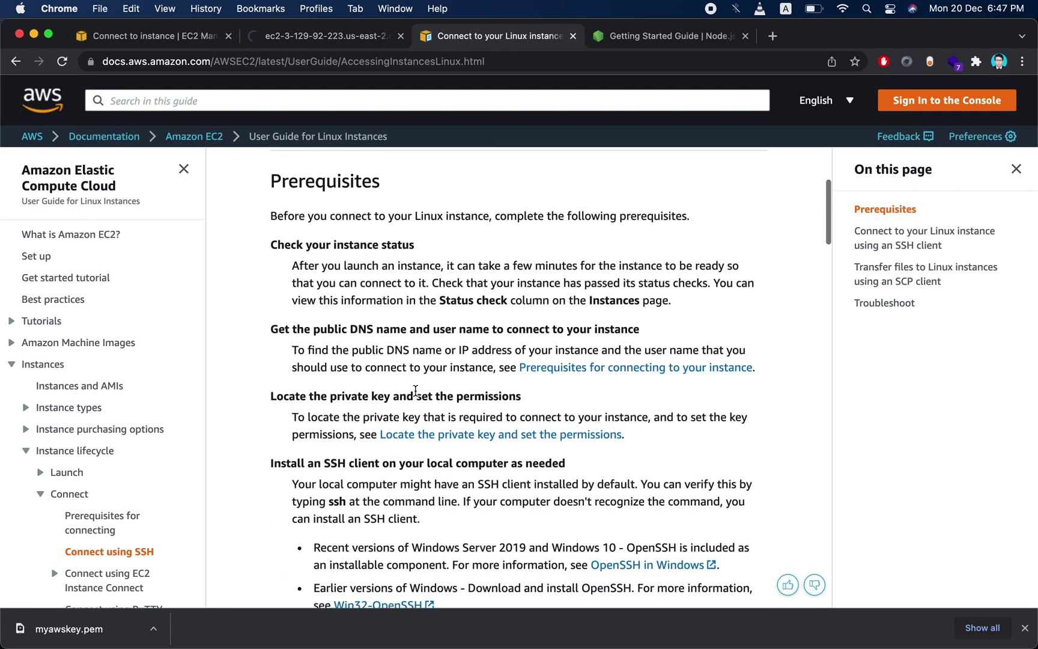
# - Open the EC2 instance's details from its connection page and show its security details
pyautogui.click(144, 35)
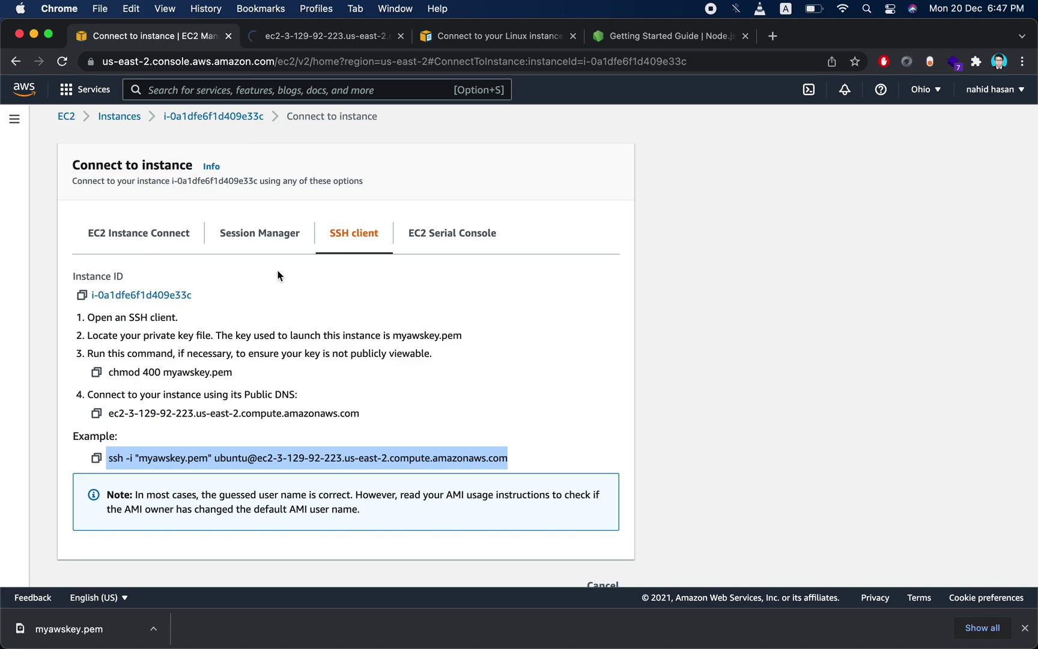
pyautogui.scroll(1, 176, 202)
pyautogui.click(215, 129)
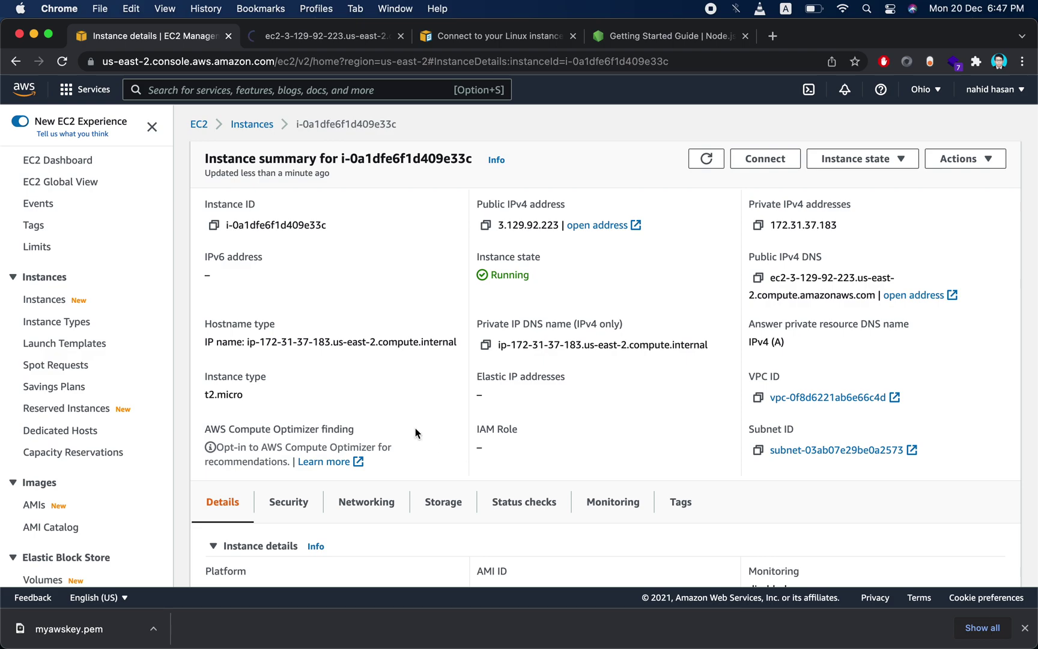
pyautogui.scroll(-5, 416, 429)
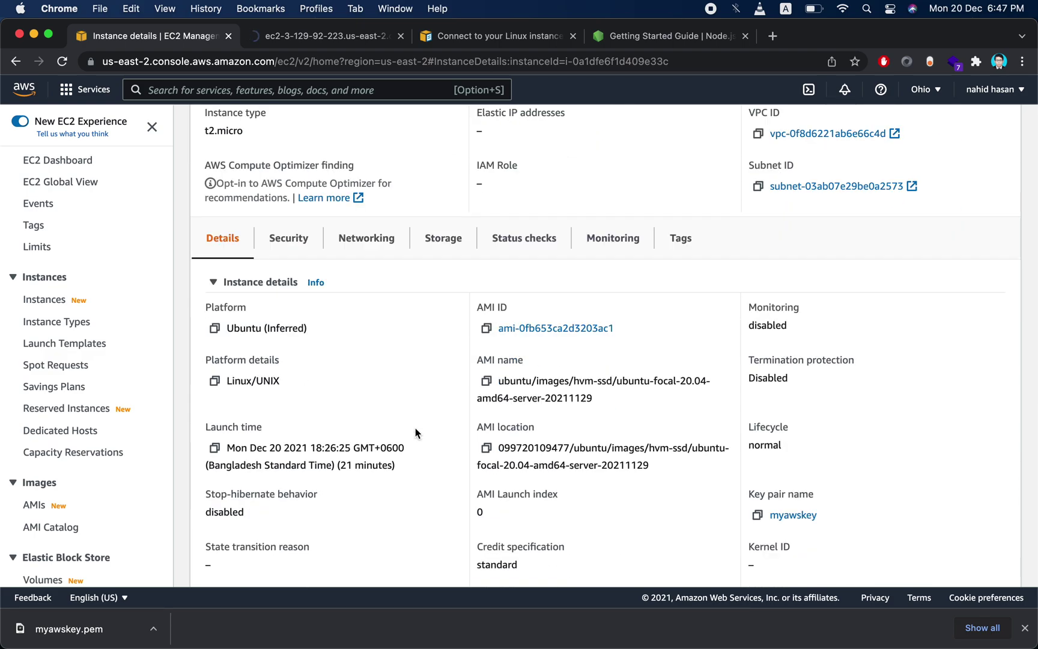
pyautogui.click(303, 235)
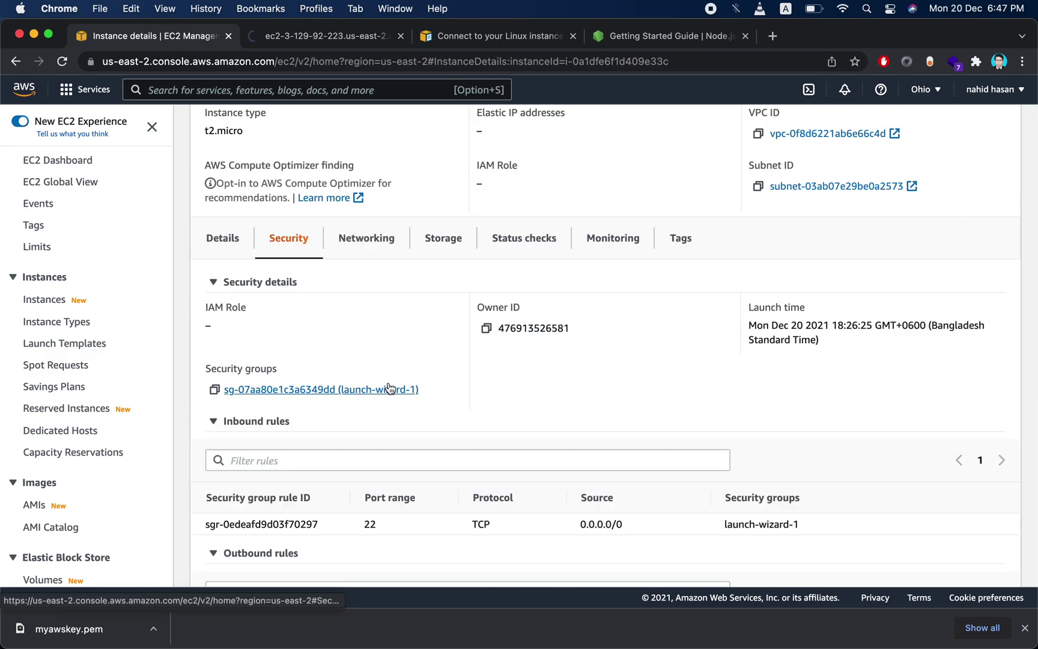
# - Examine the instance's inbound and outbound security rules and the network and security options in the EC2 navigation
pyautogui.scroll(-2, 389, 388)
pyautogui.scroll(-1, 451, 464)
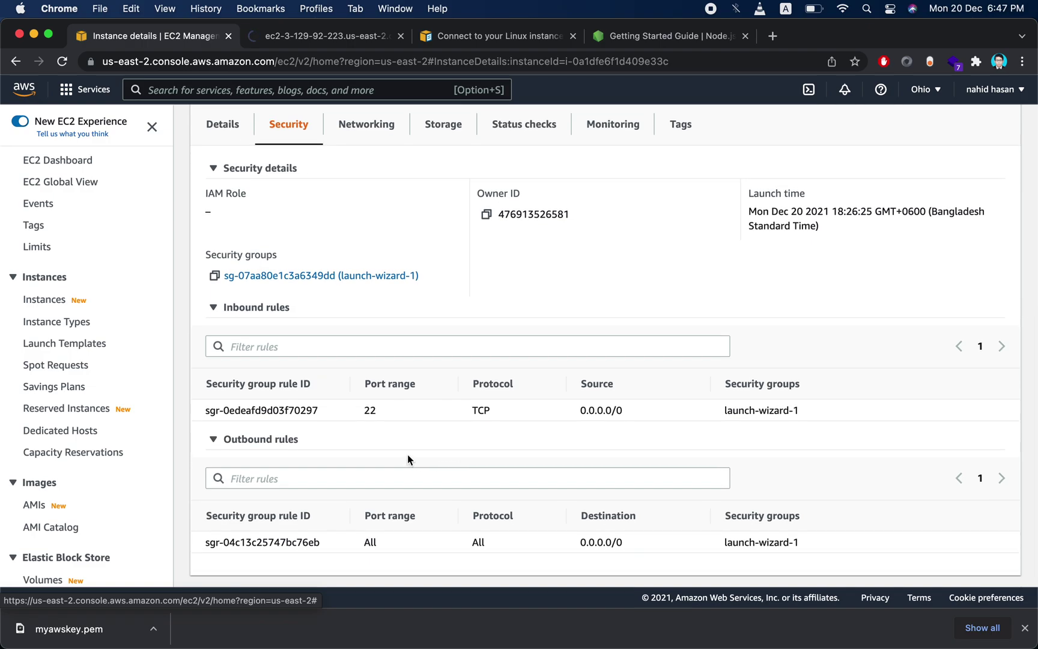
pyautogui.click(299, 477)
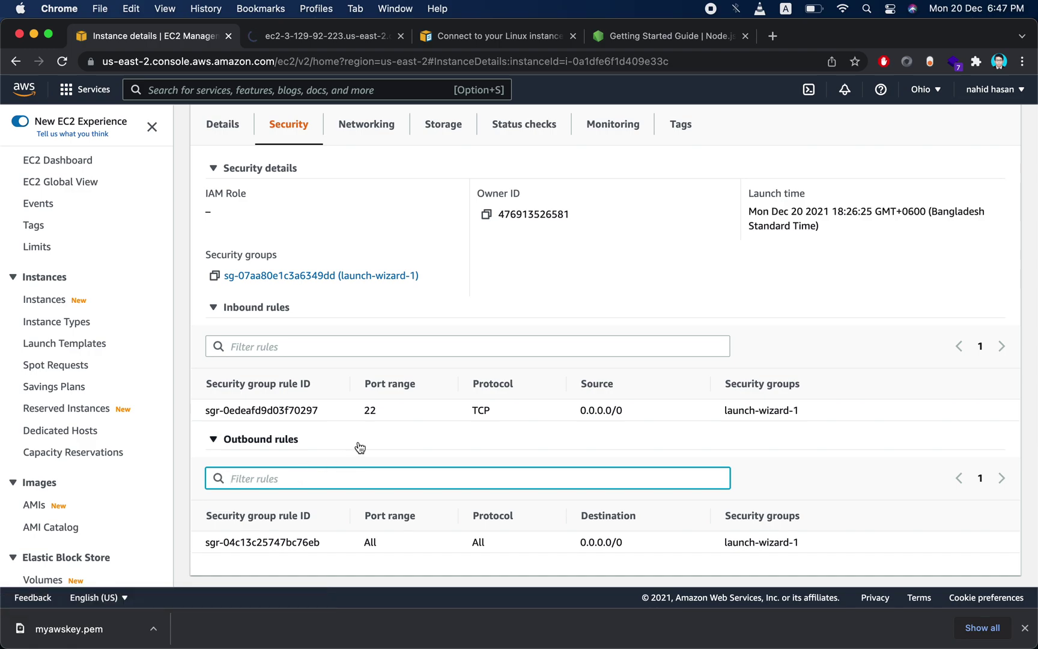
pyautogui.scroll(-5, 78, 456)
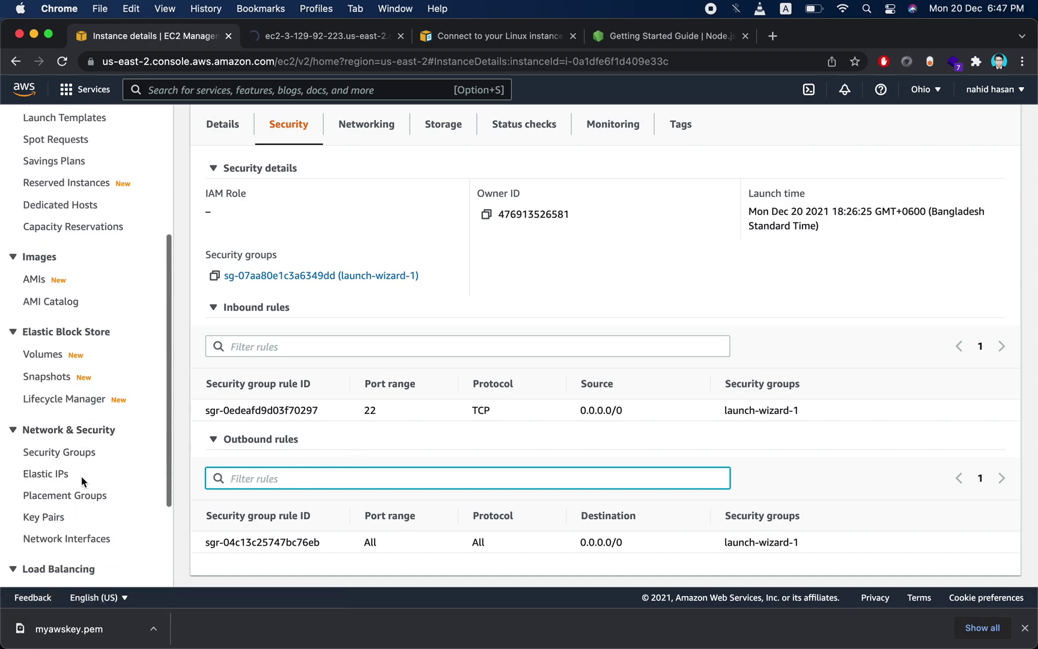
pyautogui.scroll(-3, 81, 481)
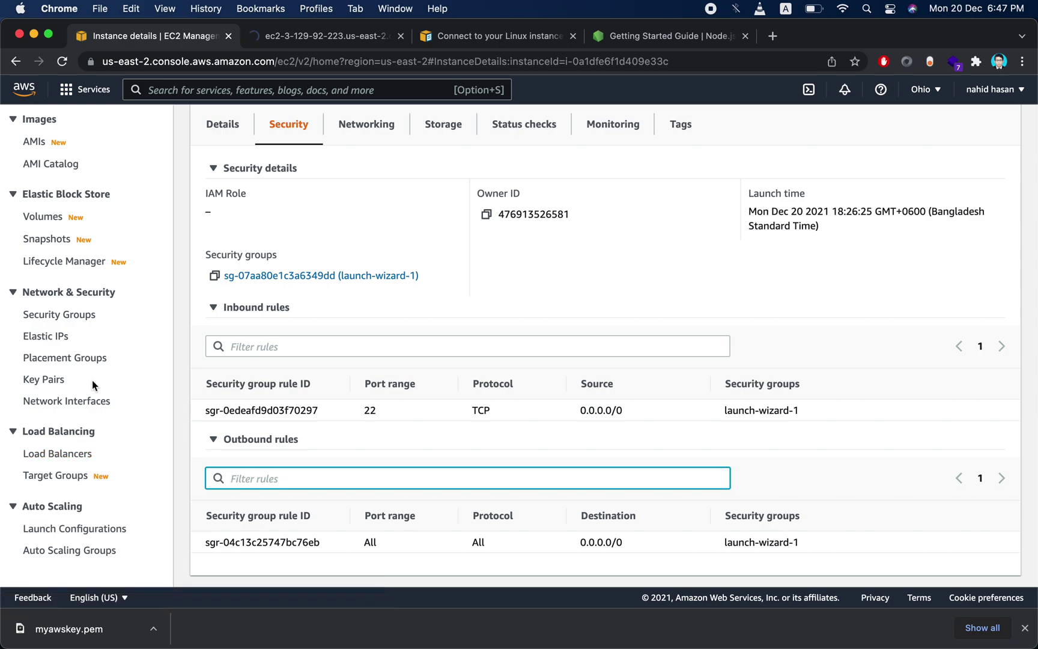
pyautogui.scroll(8, 92, 379)
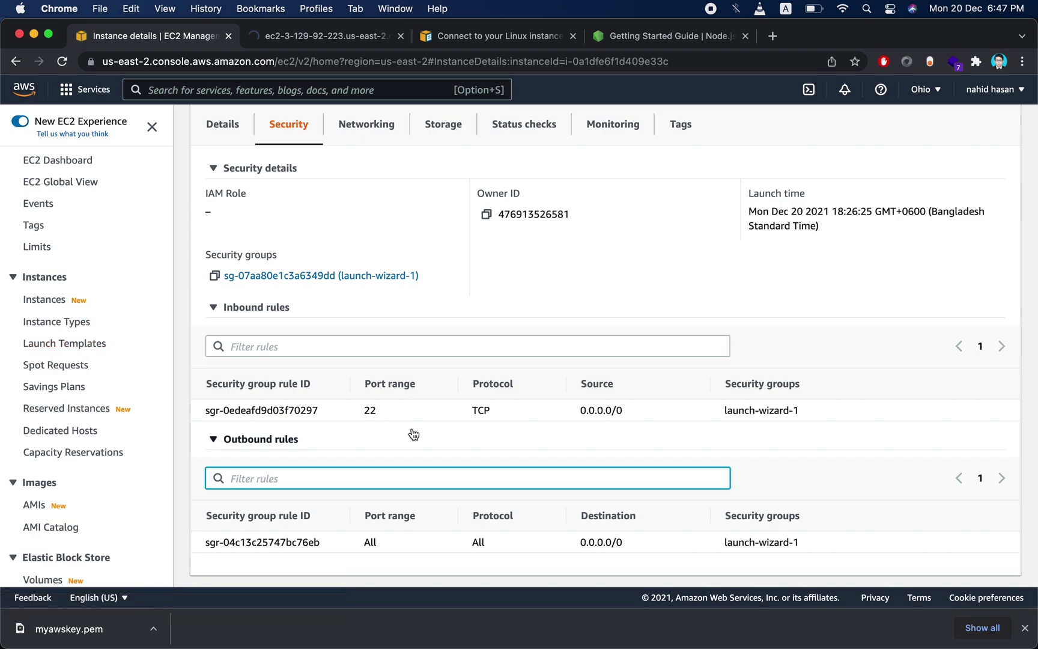
pyautogui.scroll(5, 414, 434)
pyautogui.scroll(-4, 432, 429)
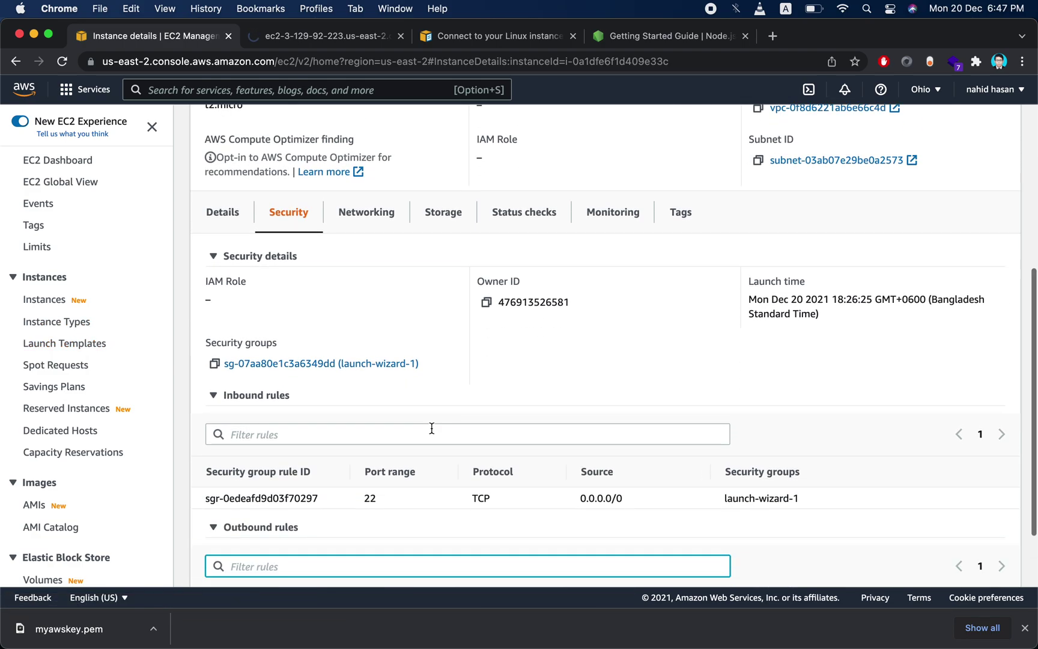
pyautogui.scroll(-2, 438, 451)
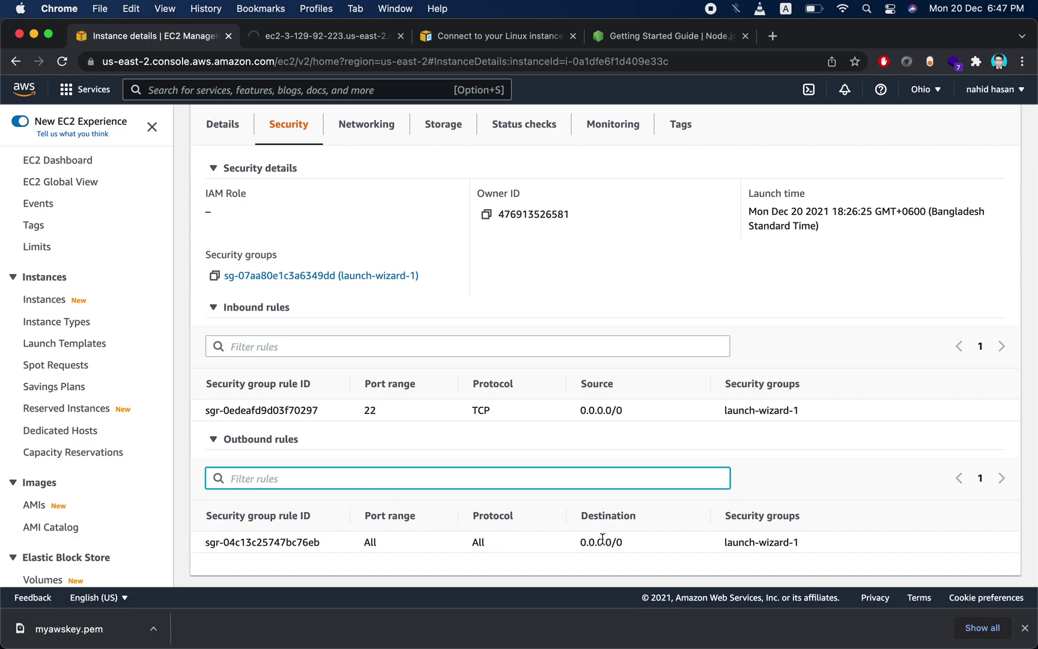
# - Review the instance's security group and compare its inbound rules with its outbound rules
pyautogui.scroll(2, 496, 408)
pyautogui.scroll(3, 456, 393)
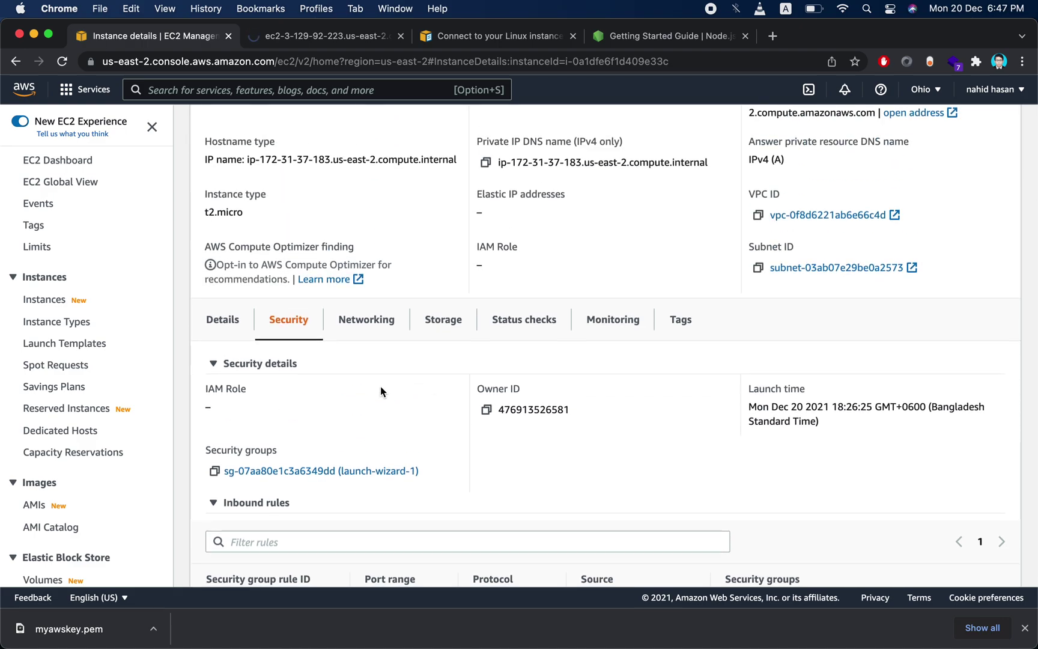
pyautogui.scroll(-1, 380, 387)
pyautogui.scroll(-4, 398, 401)
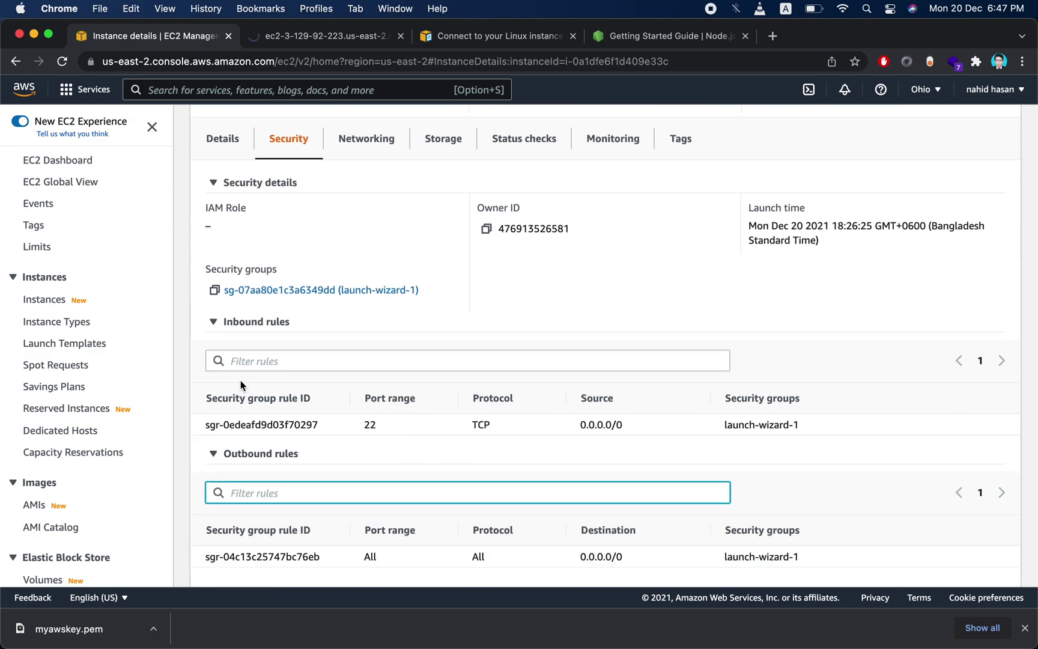
pyautogui.click(275, 362)
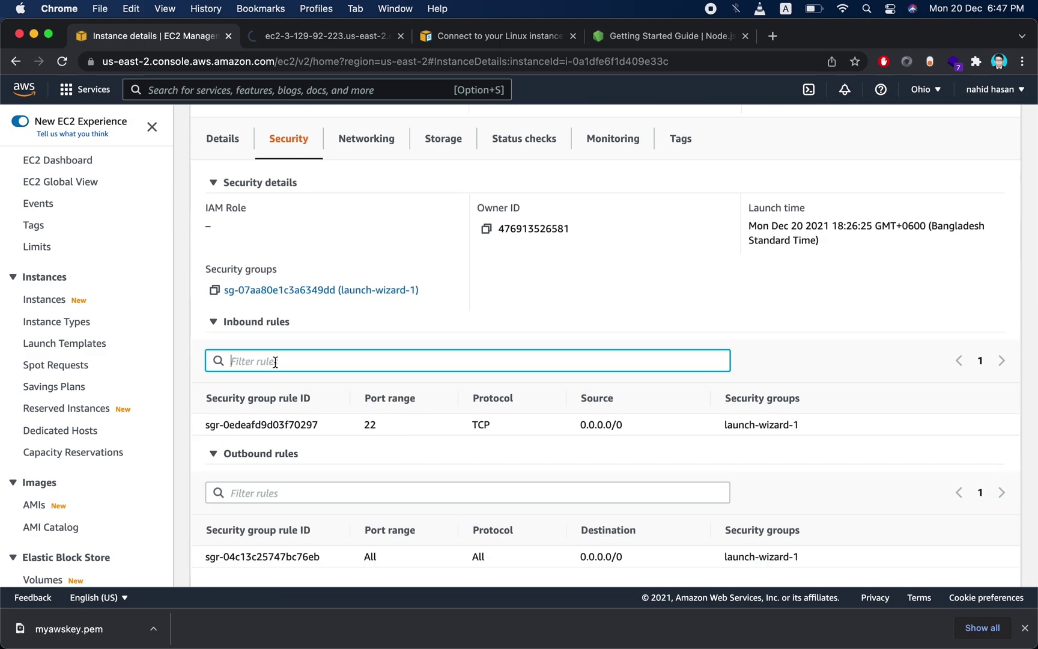
pyautogui.doubleClick(261, 426)
pyautogui.click(261, 429)
pyautogui.scroll(3, 400, 430)
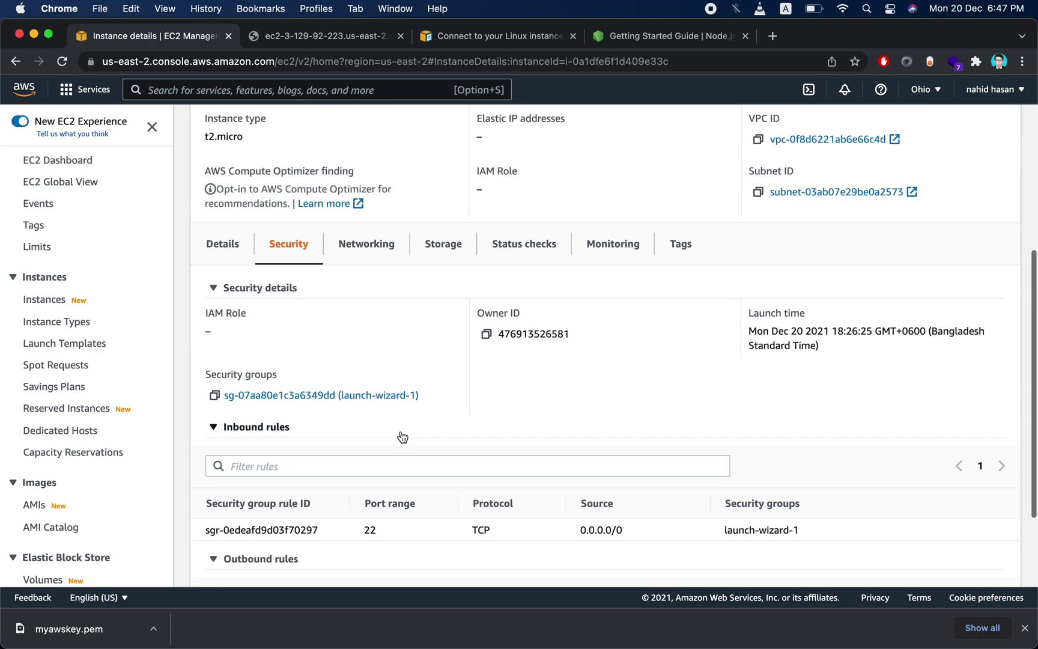
# - Show the instance's networking details and review its addresses, network interfaces and Elastic IP addresses
pyautogui.click(363, 259)
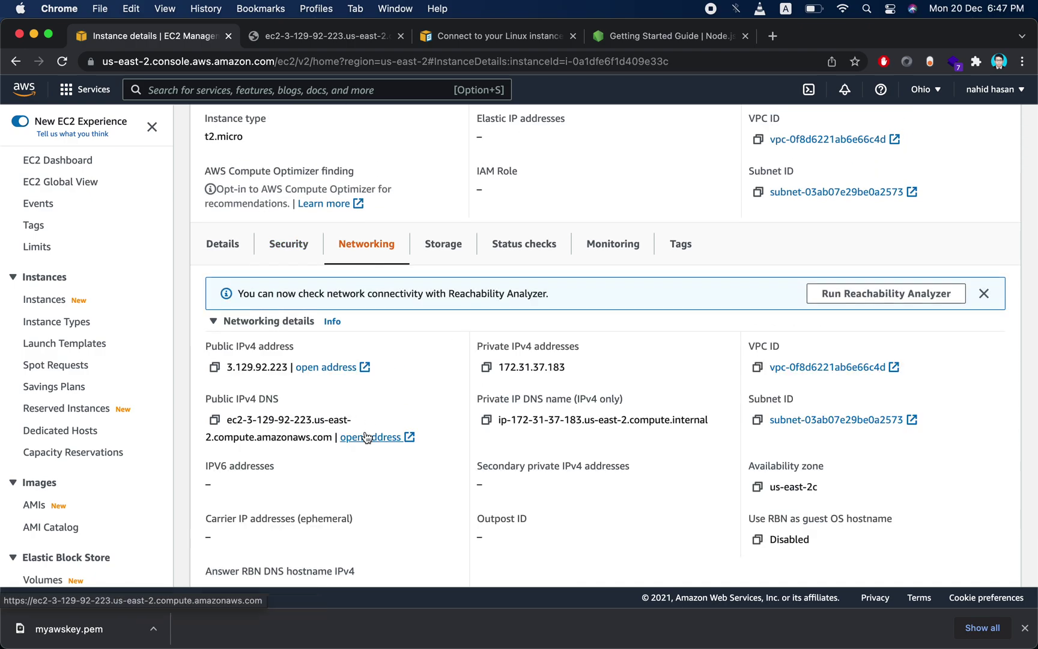
pyautogui.scroll(-3, 366, 430)
pyautogui.scroll(-4, 402, 461)
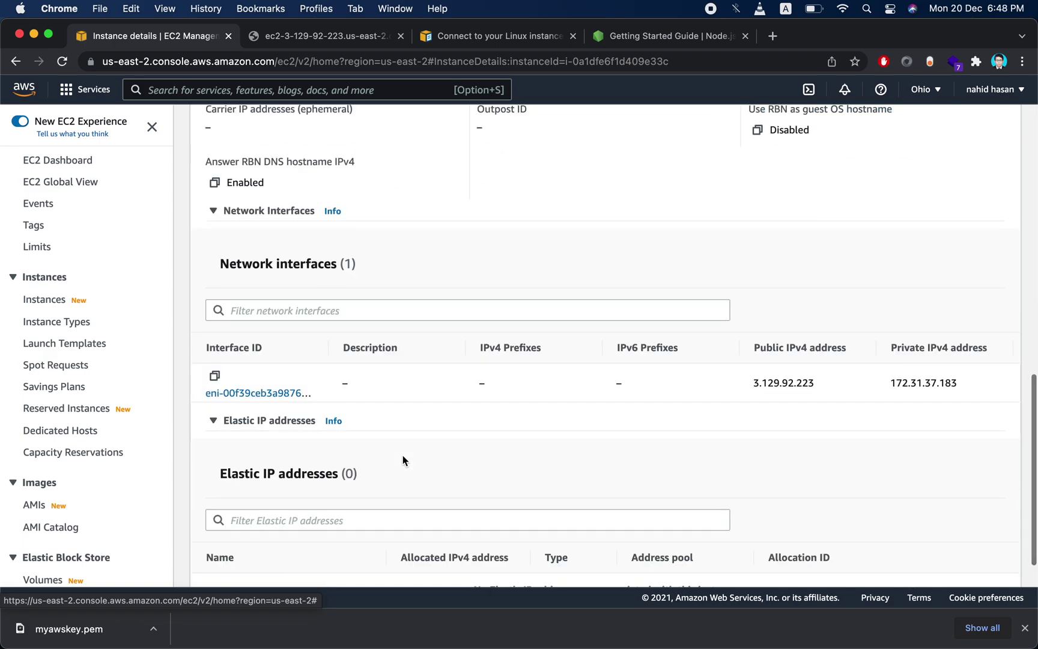
pyautogui.scroll(-2, 402, 461)
pyautogui.scroll(5, 417, 446)
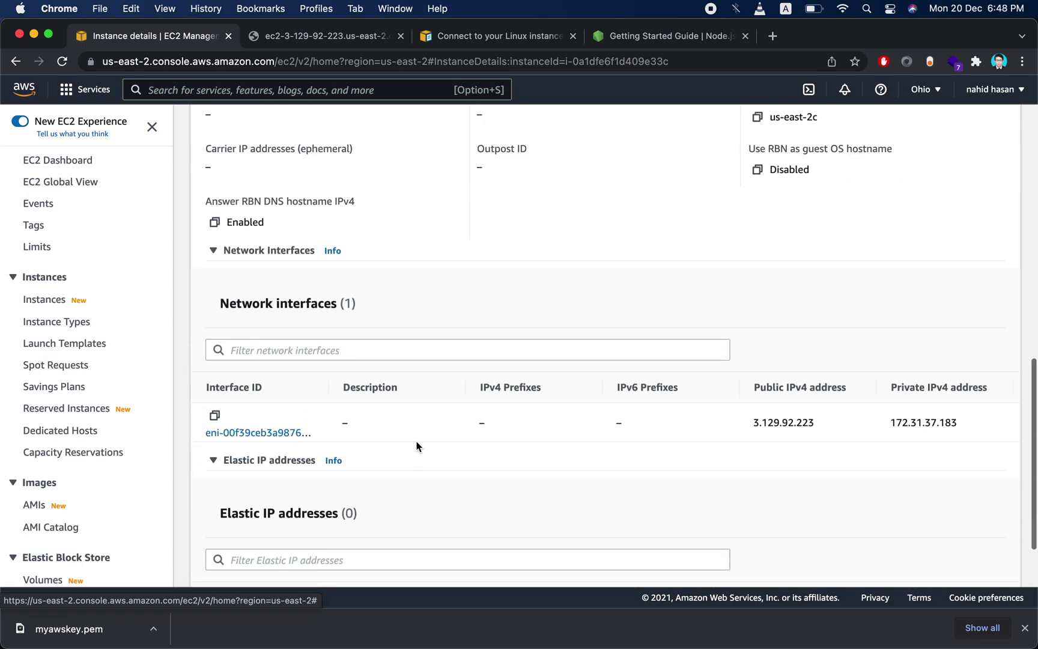
pyautogui.scroll(3, 496, 436)
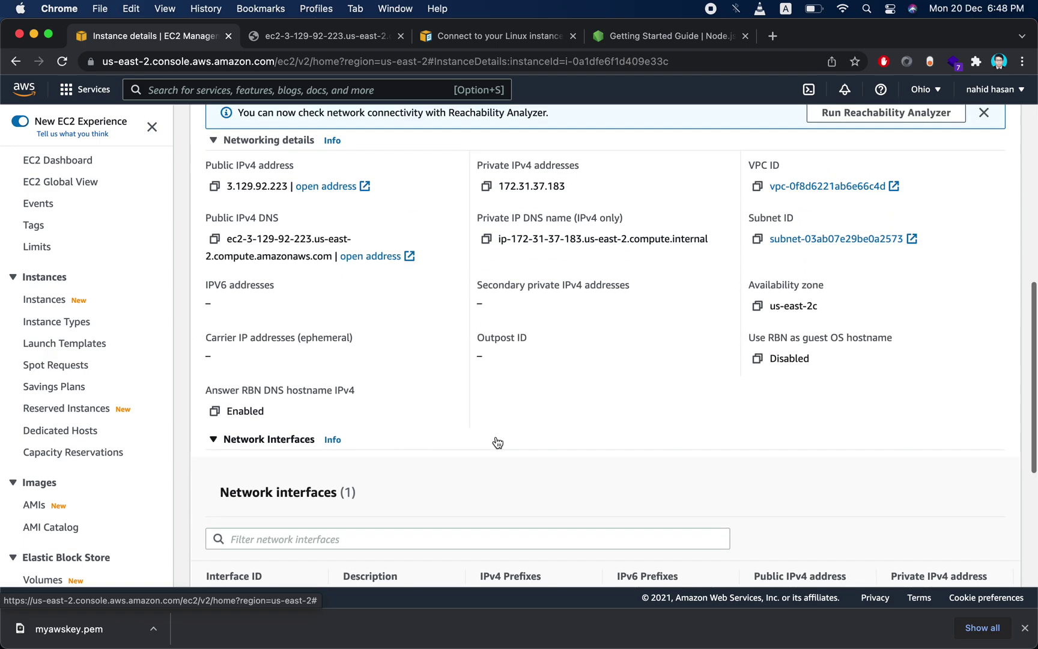
pyautogui.scroll(1, 407, 404)
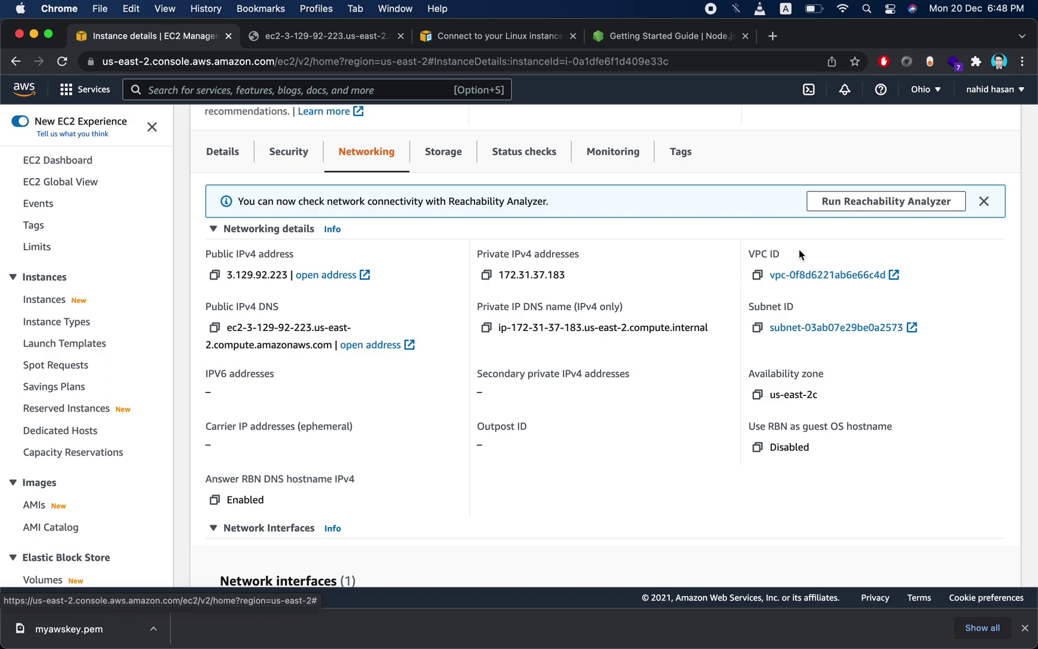
# - Open the Reachability Analyzer's path creation form from the networking details and set the path's name tag to "test"
pyautogui.click(847, 206)
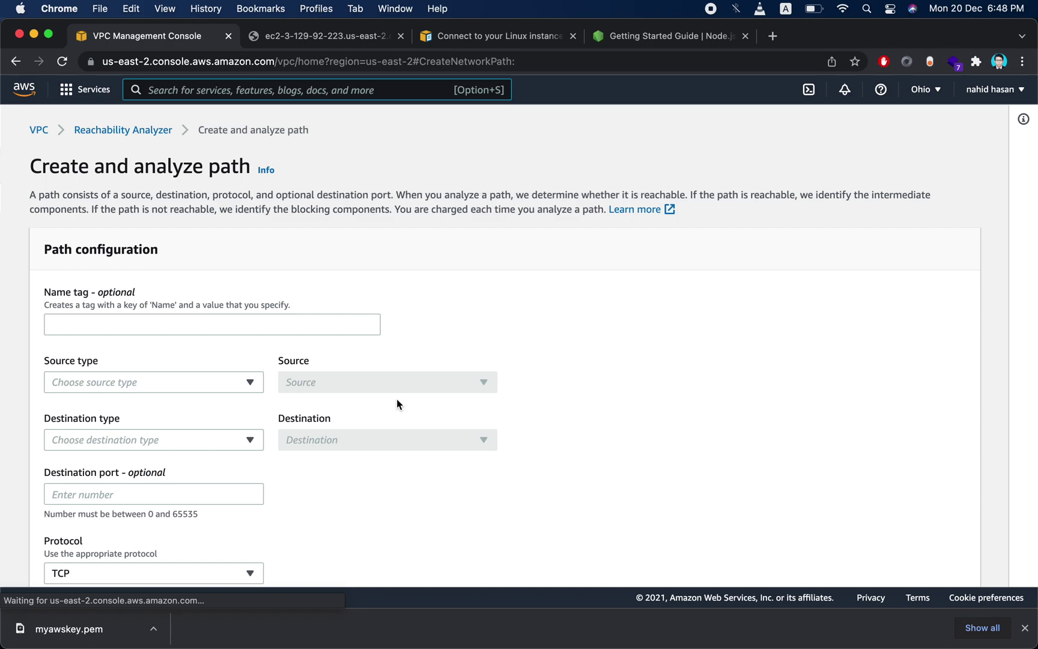
pyautogui.scroll(-4, 391, 463)
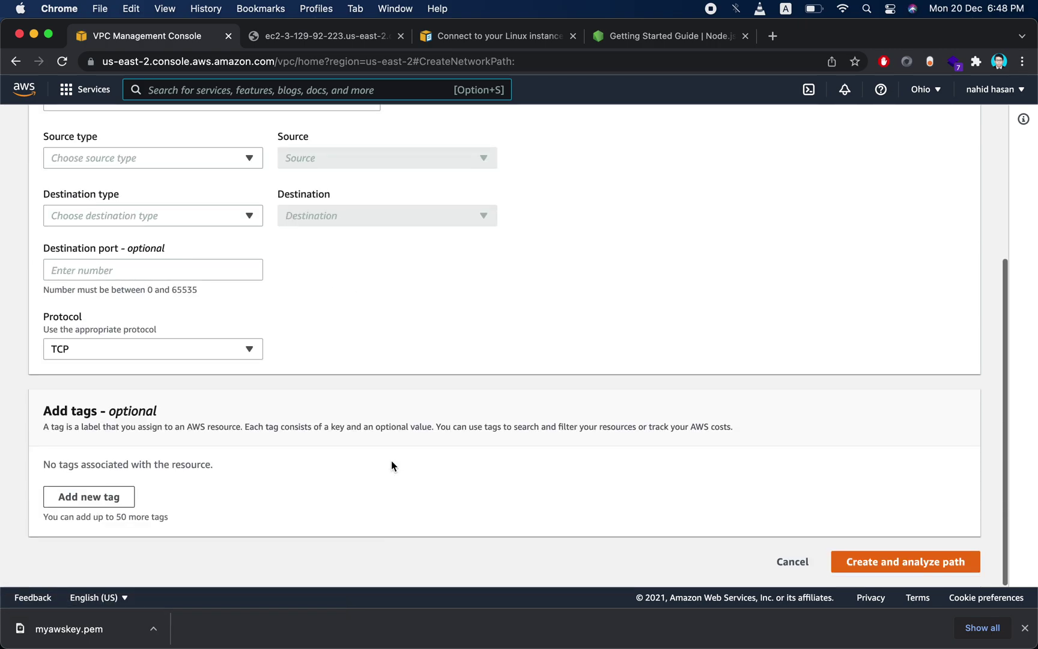
pyautogui.scroll(4, 391, 462)
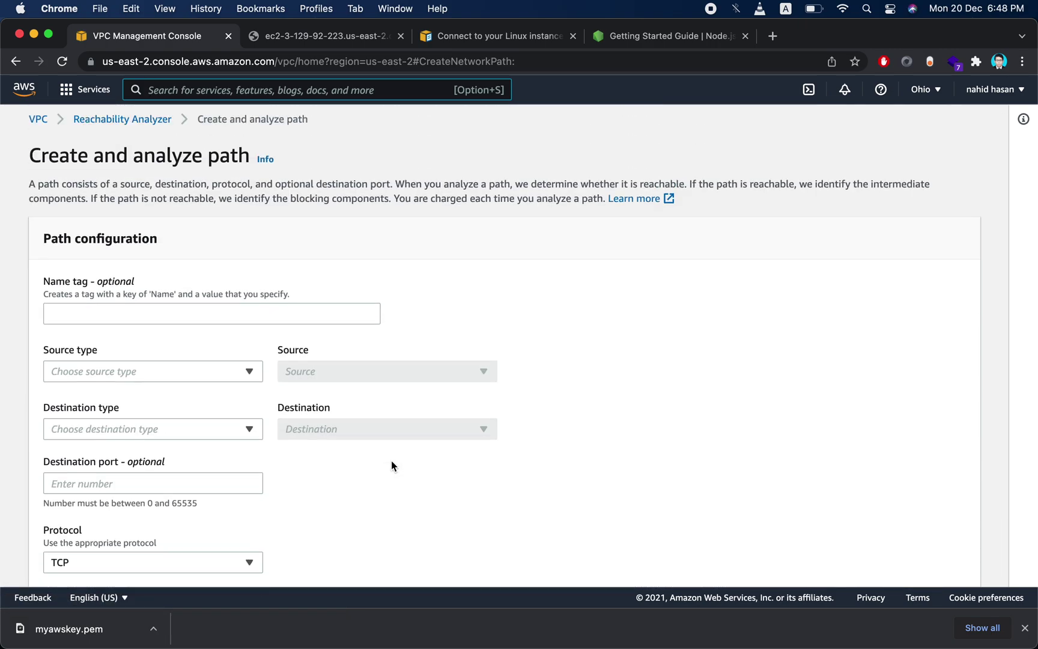
pyautogui.click(227, 311)
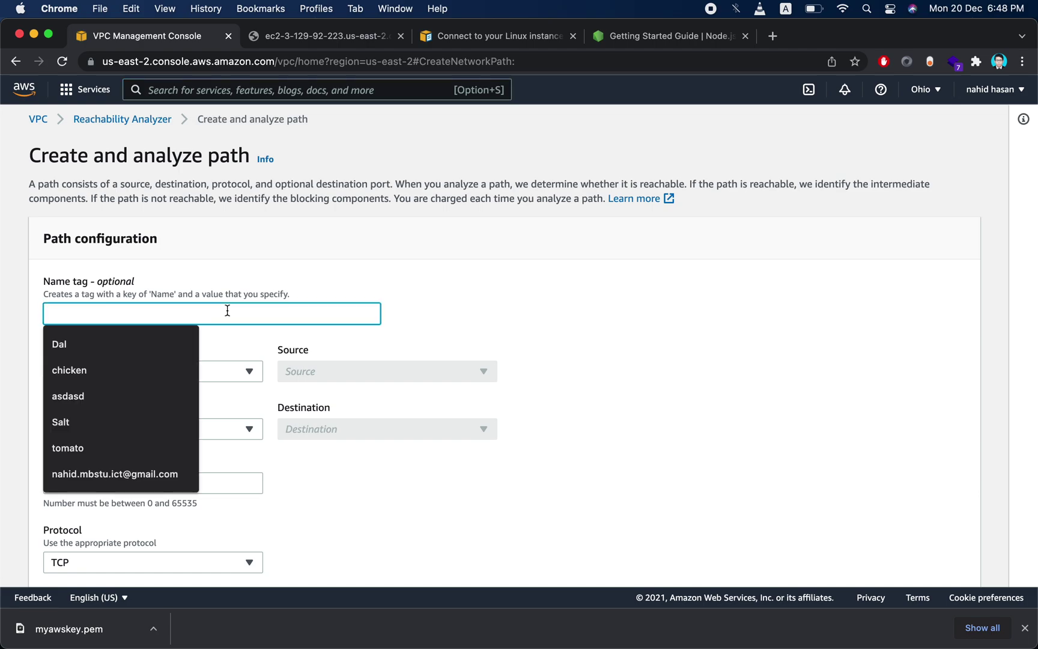
pyautogui.click(266, 274)
pyautogui.click(154, 317)
pyautogui.write('test')
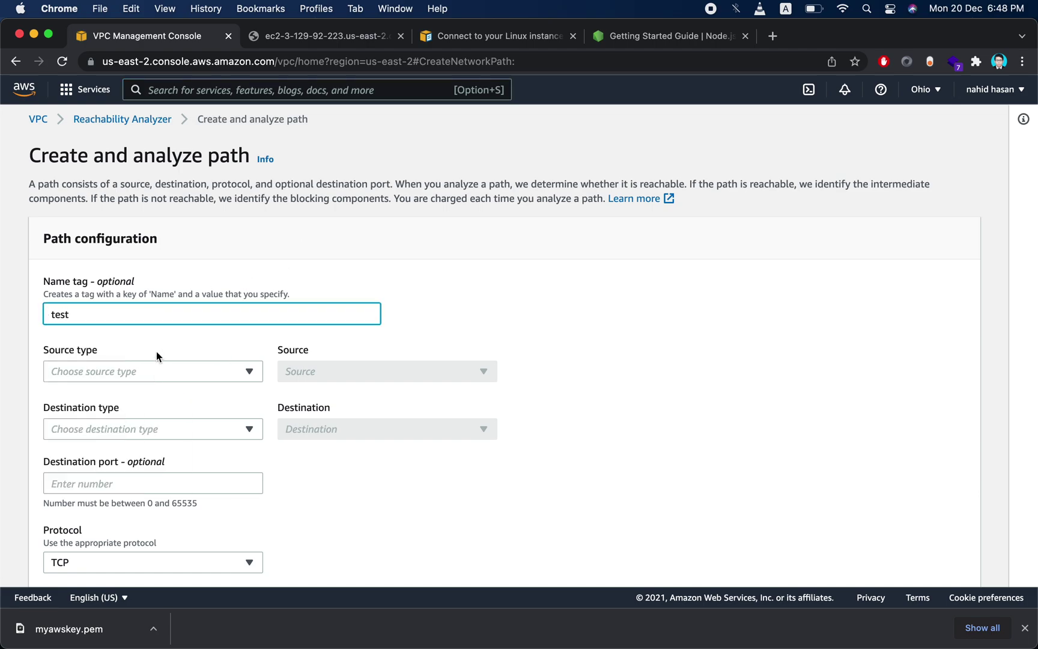
# - Set the path's source type to Internet Gateways and its source to igw-05b3bd669d230ab54, leaving the source IP address empty
pyautogui.click(163, 368)
pyautogui.scroll(-2, 150, 468)
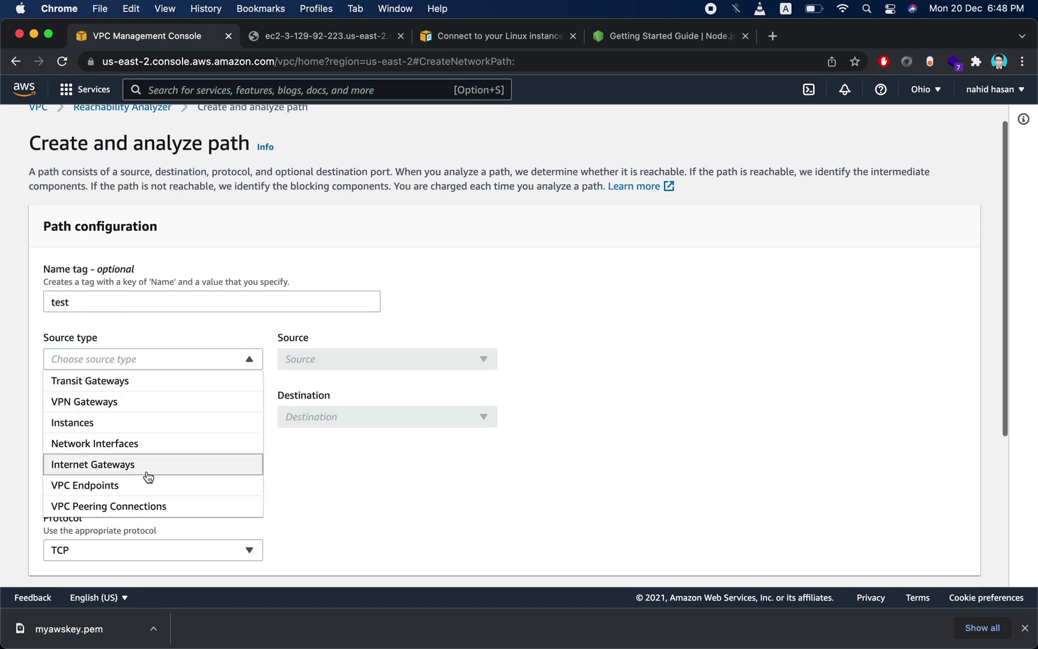
pyautogui.scroll(-2, 149, 476)
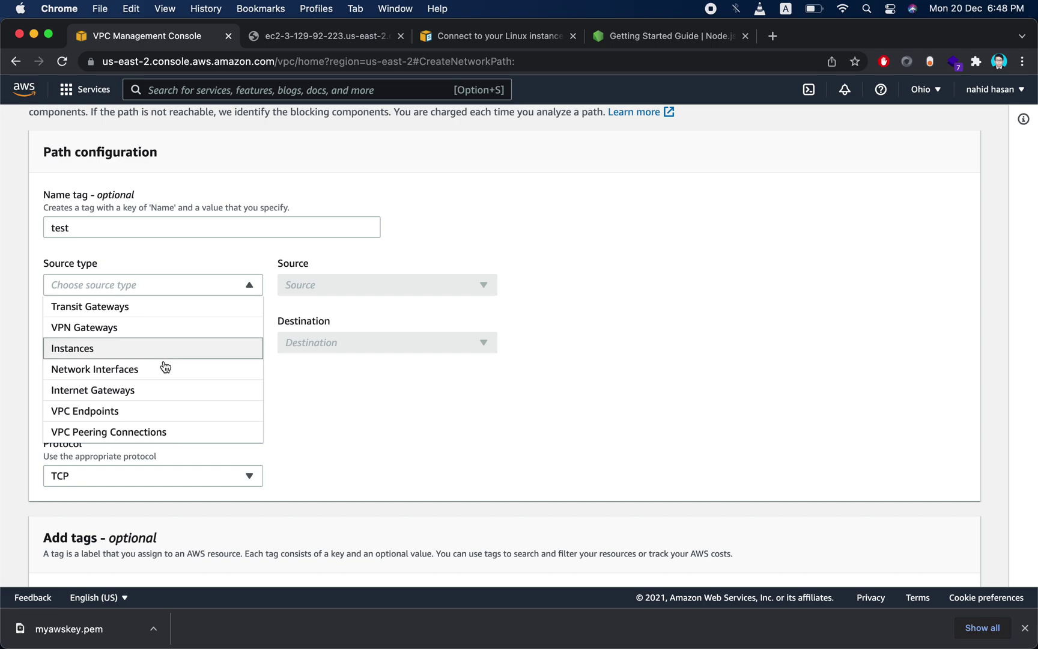
pyautogui.scroll(-1, 171, 393)
pyautogui.click(365, 408)
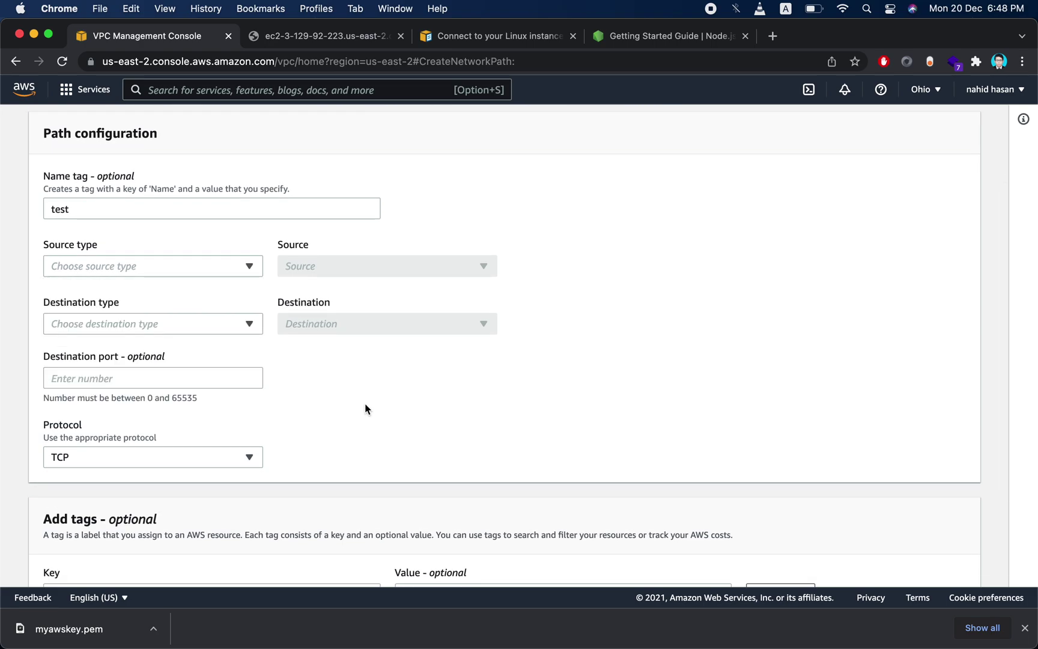
pyautogui.click(168, 270)
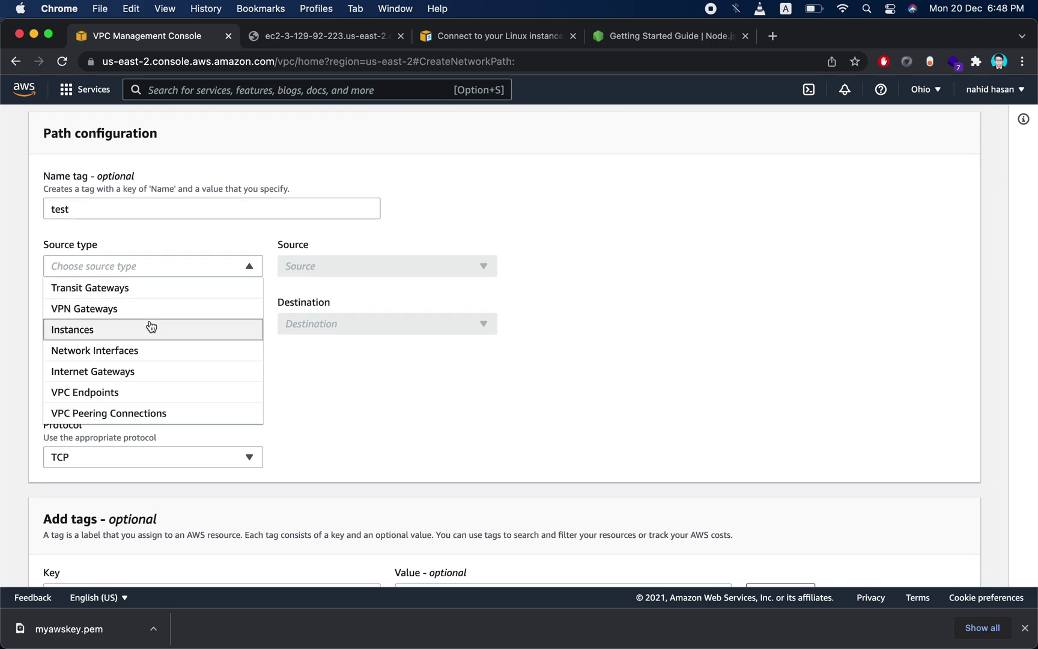
pyautogui.scroll(-1, 151, 326)
pyautogui.click(154, 351)
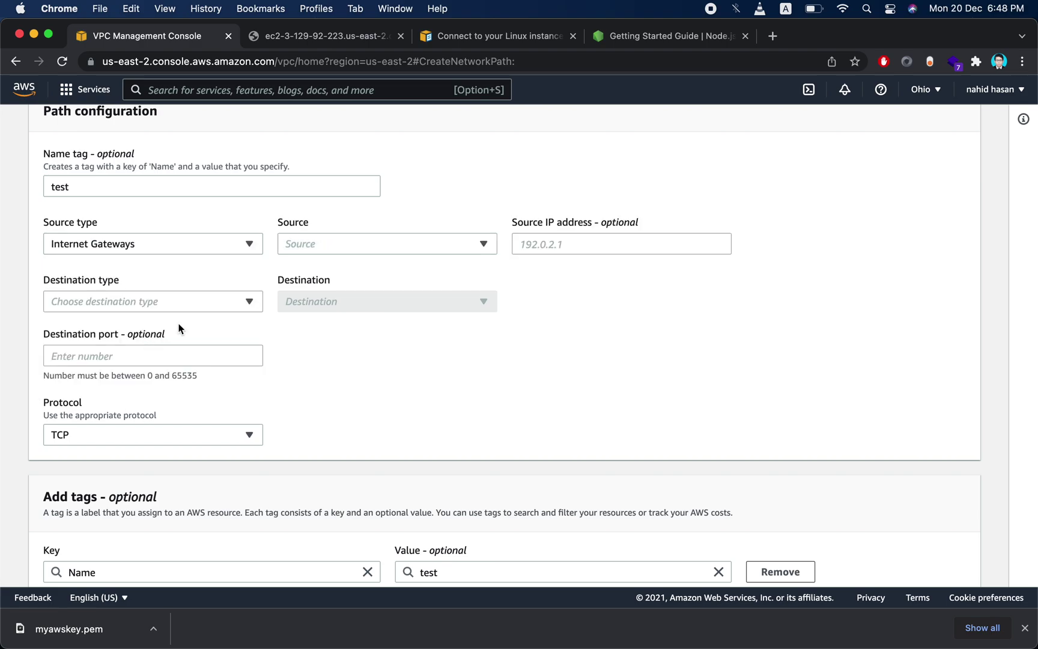
pyautogui.click(369, 244)
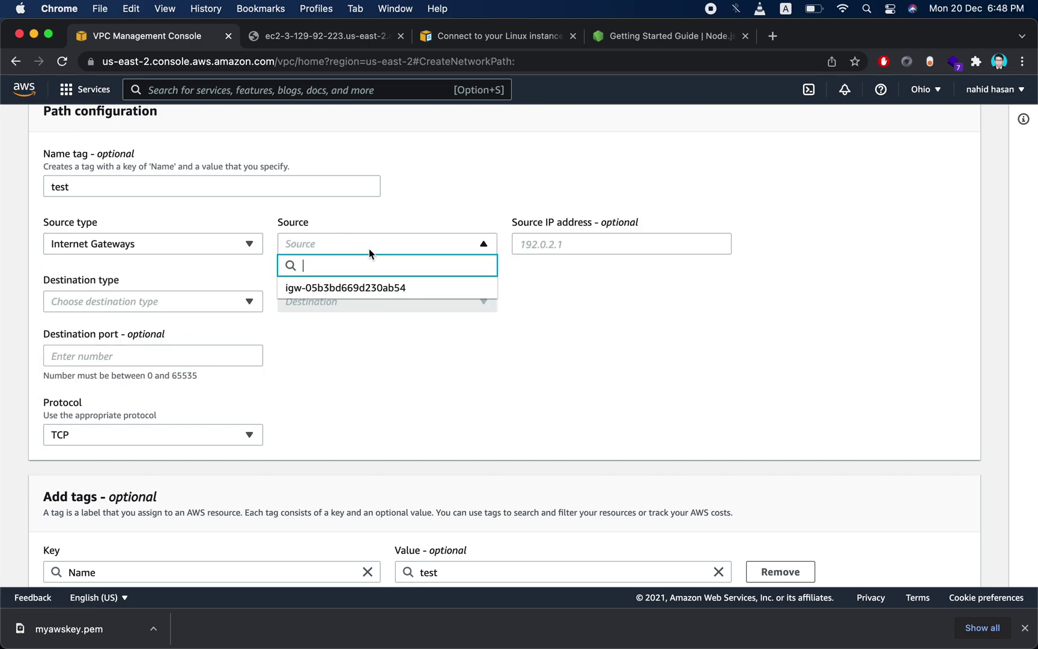
pyautogui.click(378, 288)
pyautogui.click(572, 242)
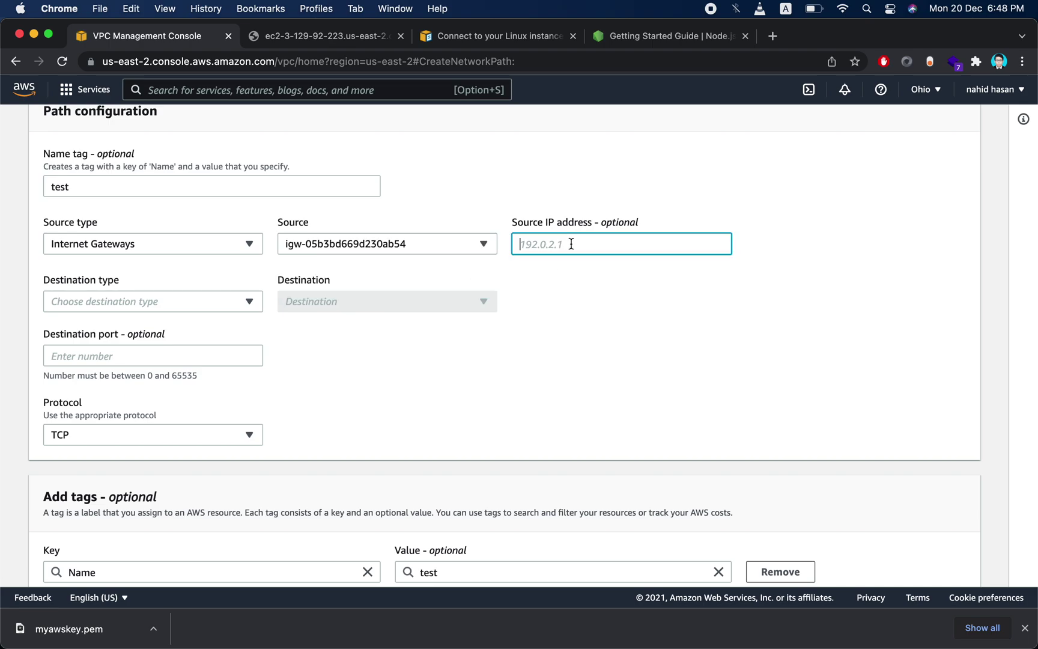
pyautogui.click(341, 406)
# - Check the destination types offered for the path, then abandon the form and return to the instance details
pyautogui.click(151, 299)
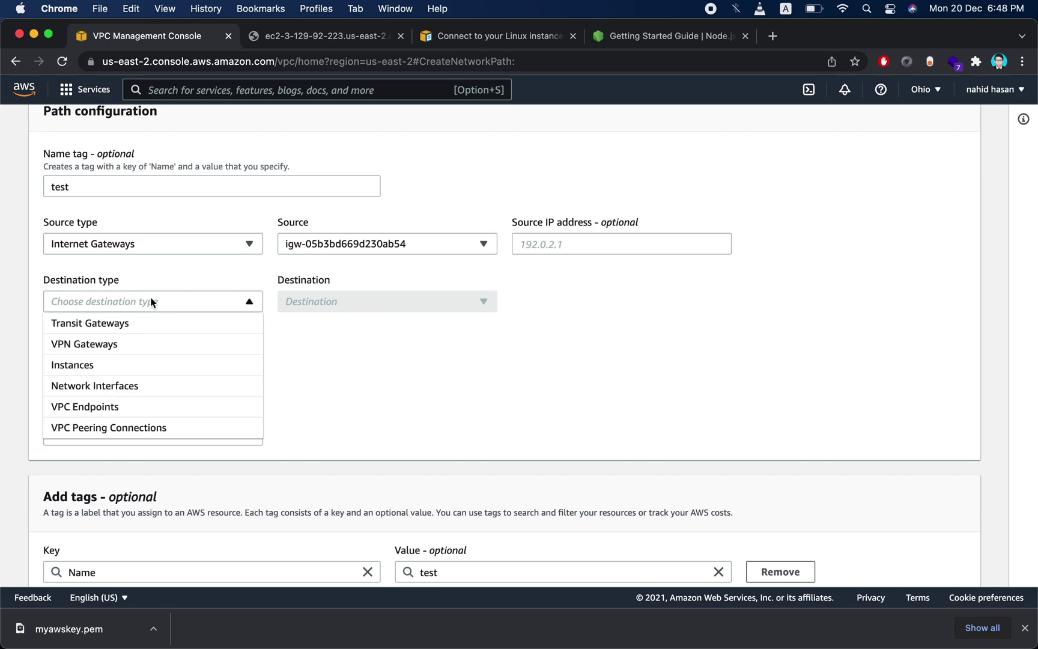
pyautogui.click(308, 361)
pyautogui.scroll(-2, 309, 362)
pyautogui.scroll(-1, 308, 359)
pyautogui.scroll(4, 308, 359)
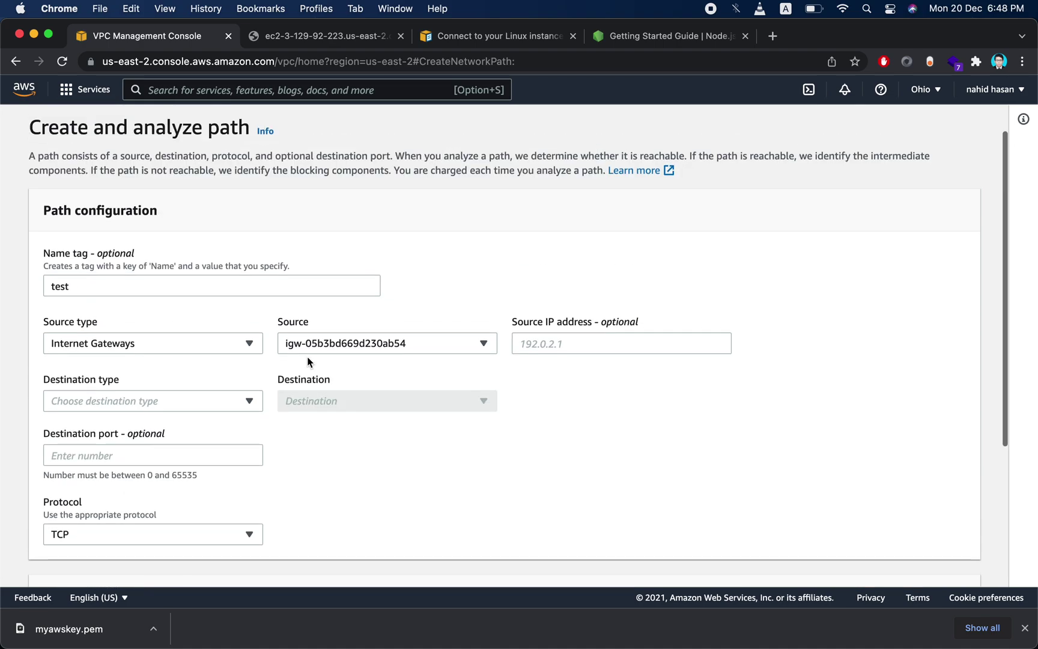
pyautogui.scroll(-3, 430, 376)
pyautogui.scroll(4, 430, 376)
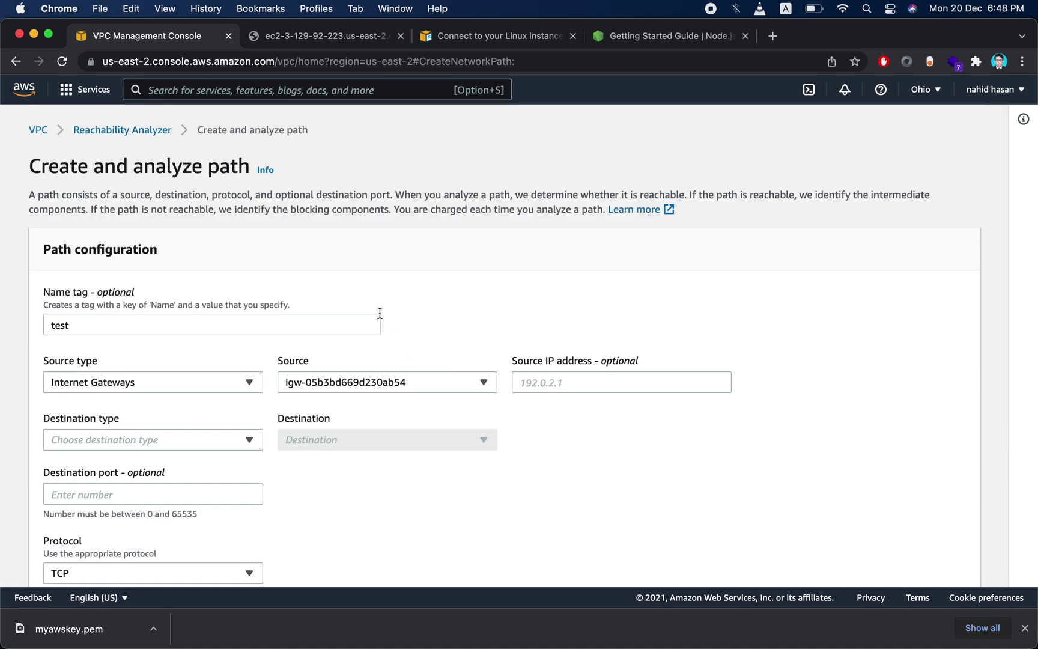
pyautogui.hscroll(-5, 424, 331)
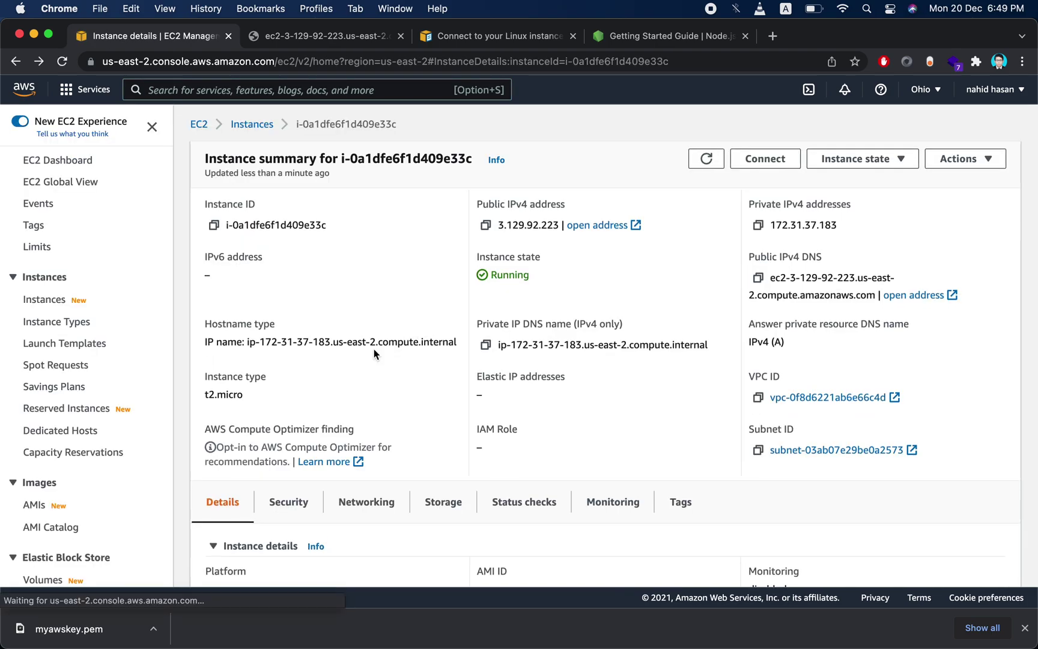
# - Review the instance's summary and its platform, AMI, host placement and capacity reservation details
pyautogui.scroll(-2, 628, 370)
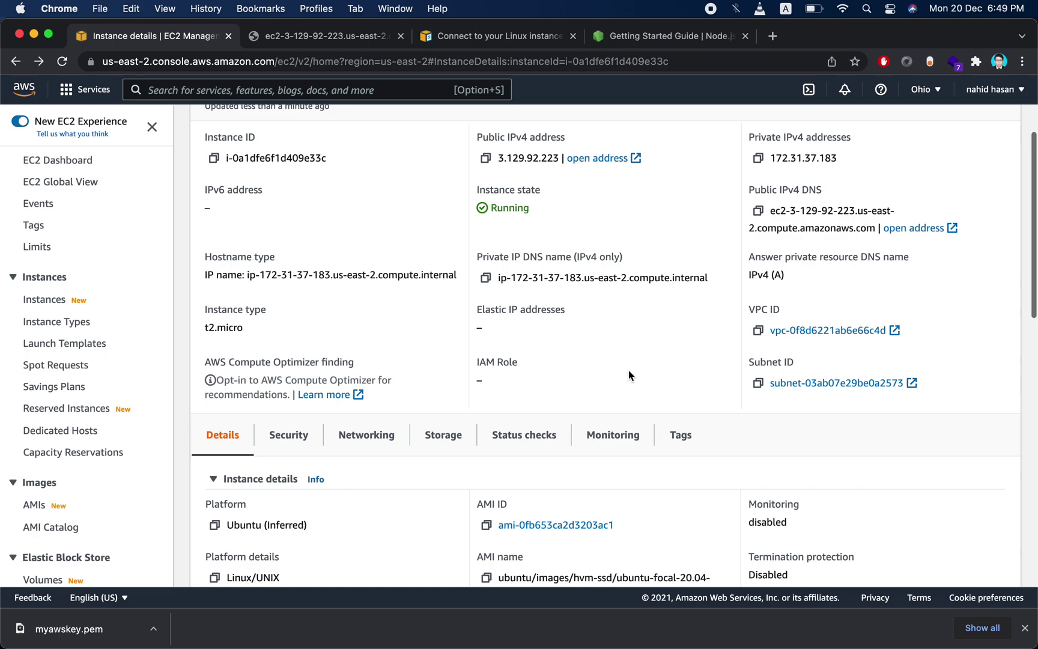
pyautogui.scroll(-5, 563, 375)
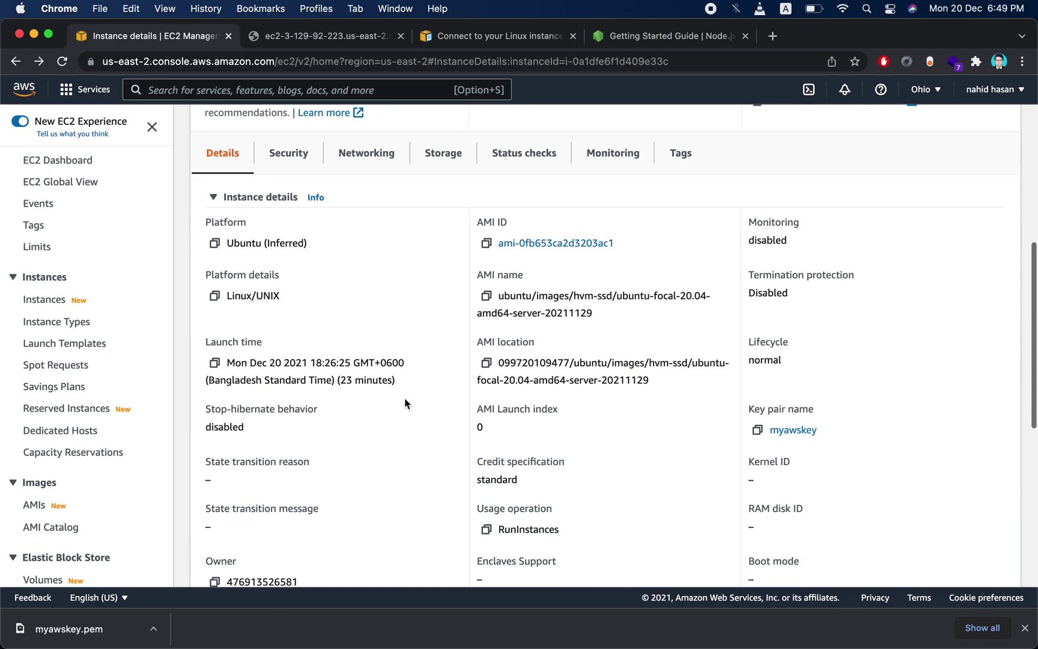
pyautogui.scroll(-3, 415, 416)
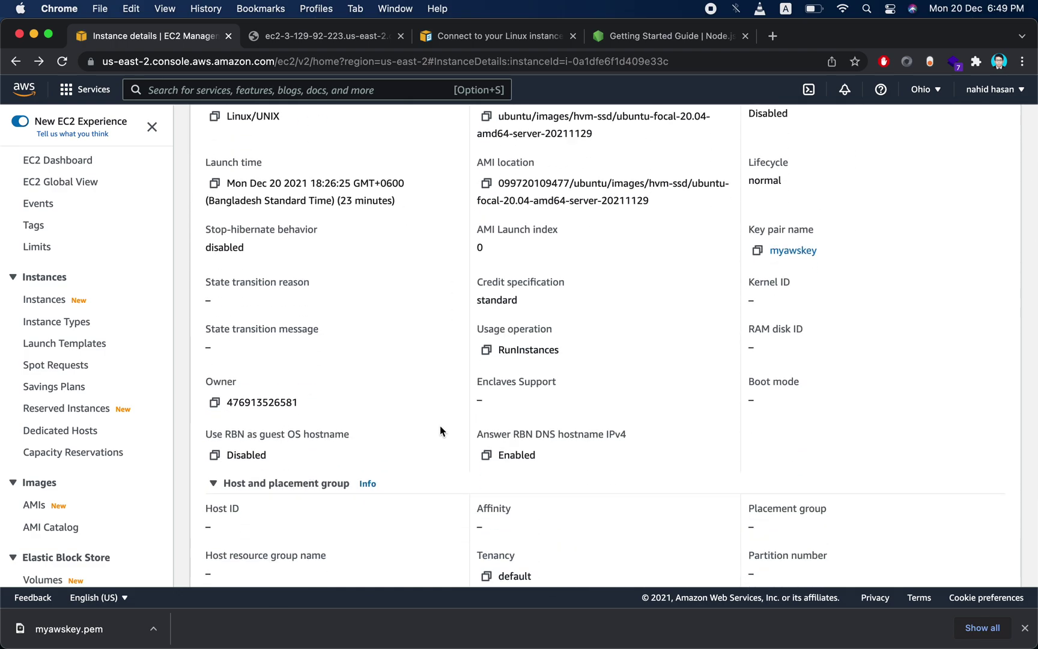
pyautogui.scroll(-4, 396, 403)
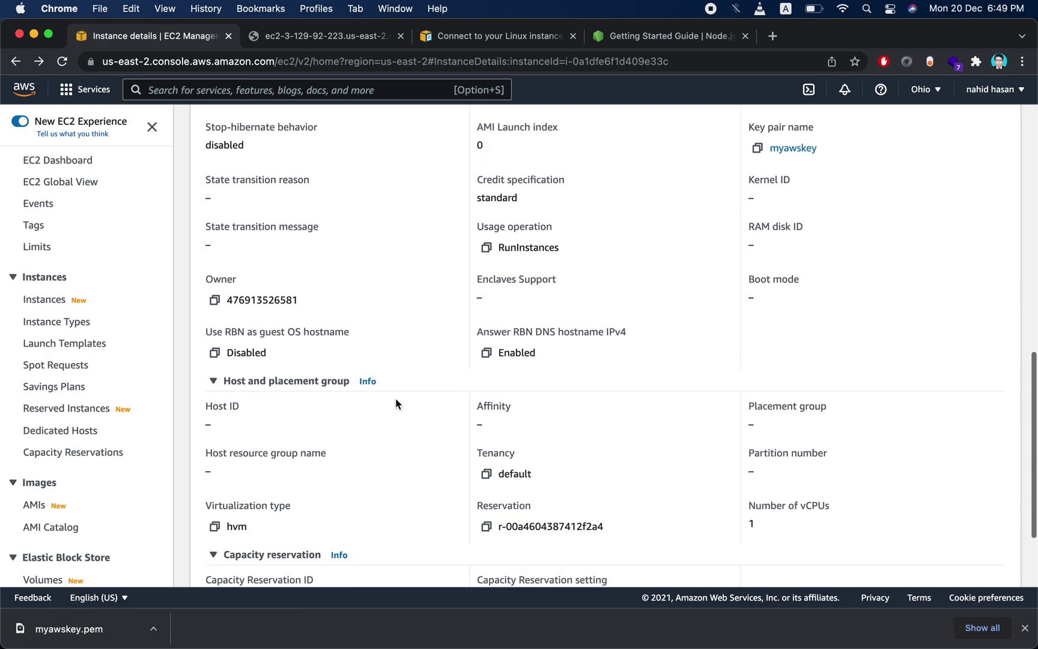
pyautogui.scroll(-1, 394, 399)
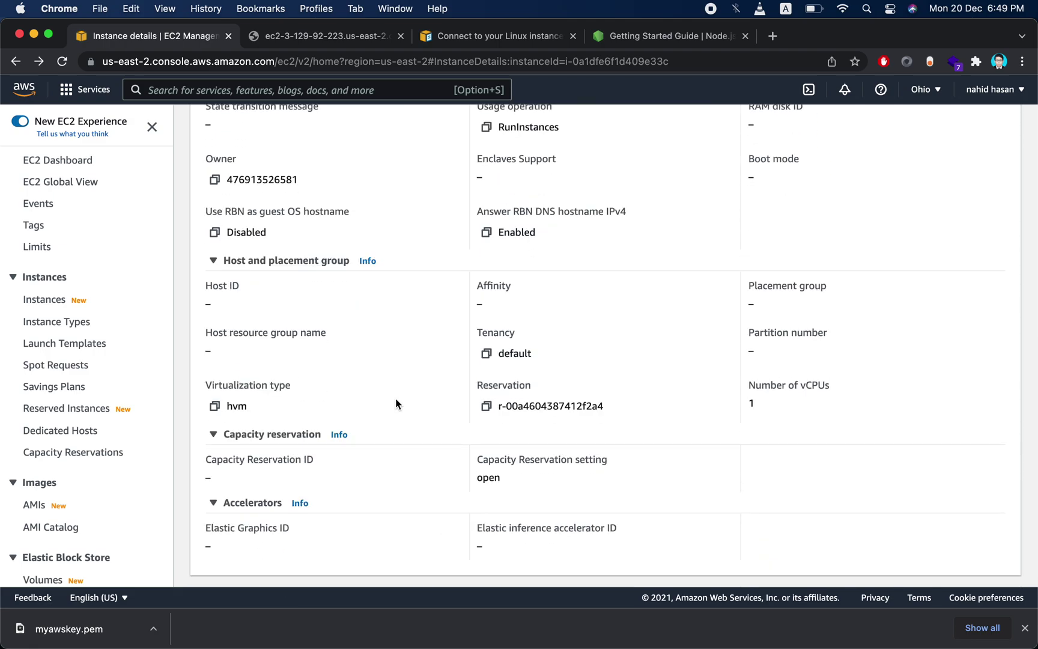
pyautogui.scroll(10, 395, 398)
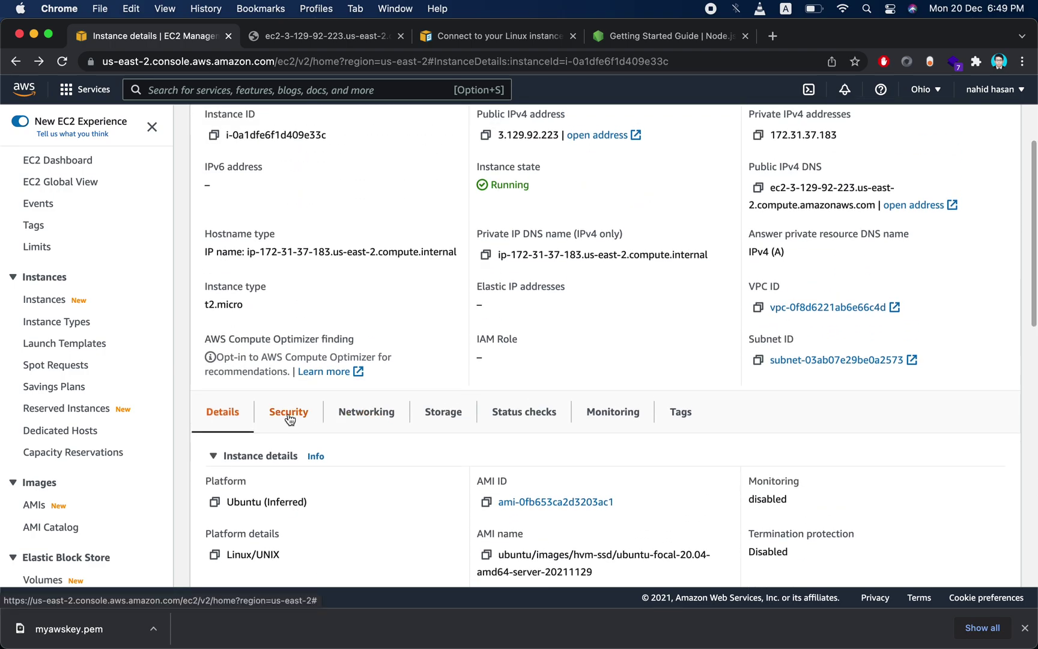
pyautogui.scroll(-5, 271, 390)
# - Reload the server's page on port 5000, then return to the EC2 instance summary
pyautogui.click(359, 35)
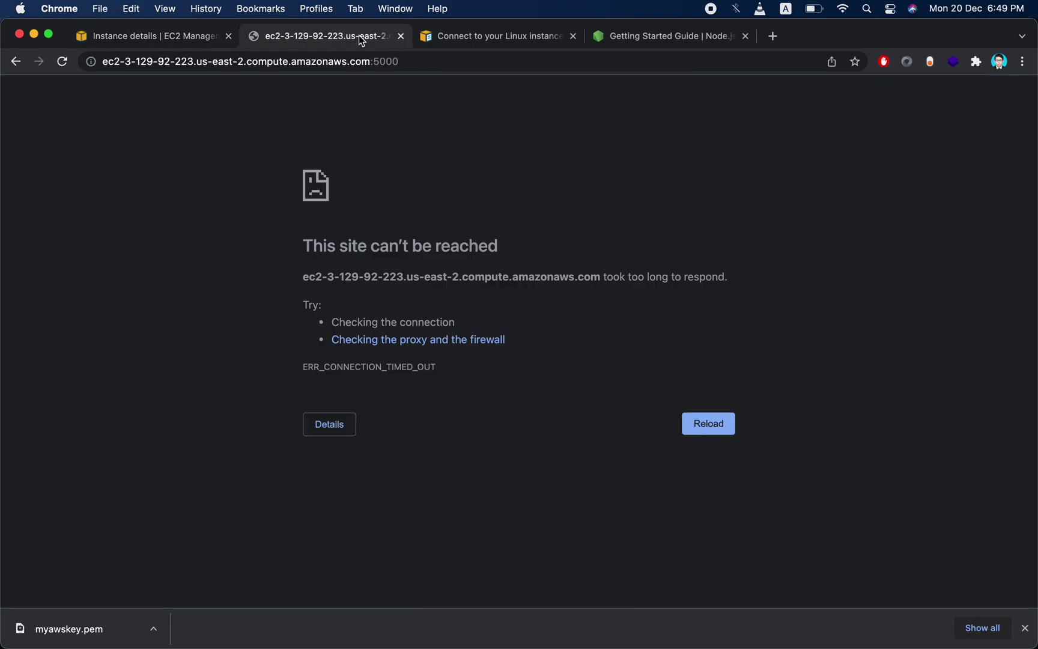
pyautogui.click(62, 62)
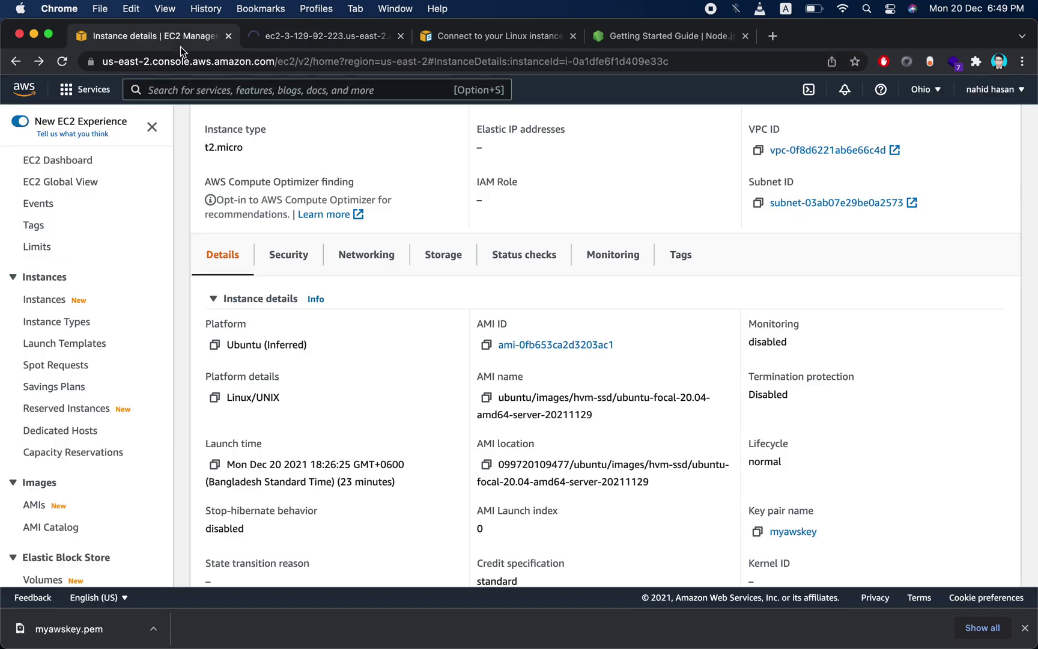
pyautogui.click(181, 45)
pyautogui.scroll(2, 406, 315)
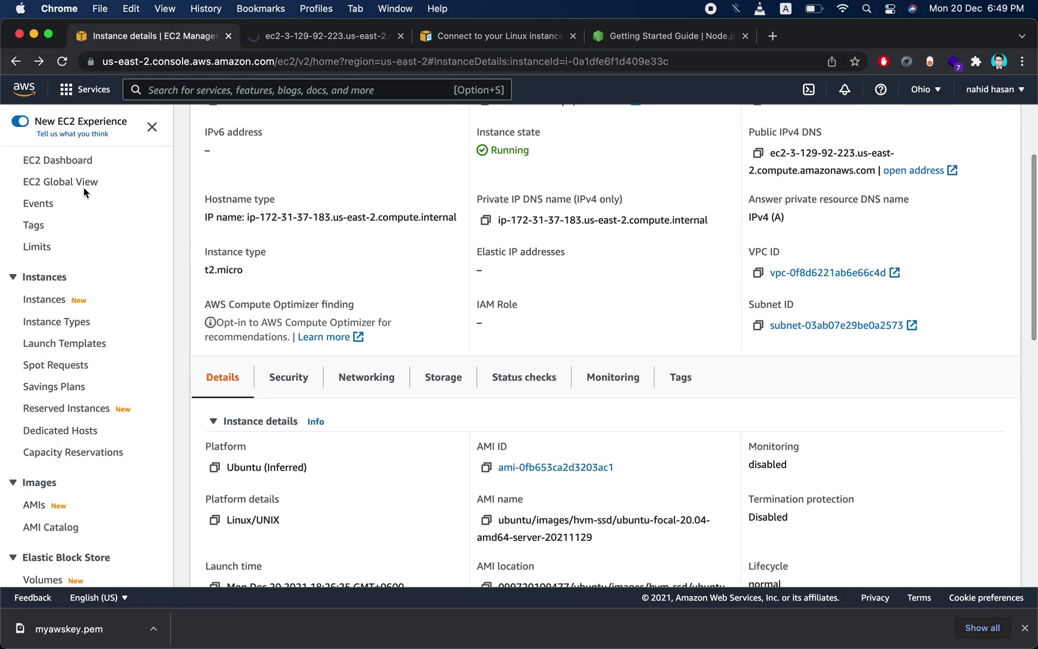
pyautogui.scroll(4, 474, 236)
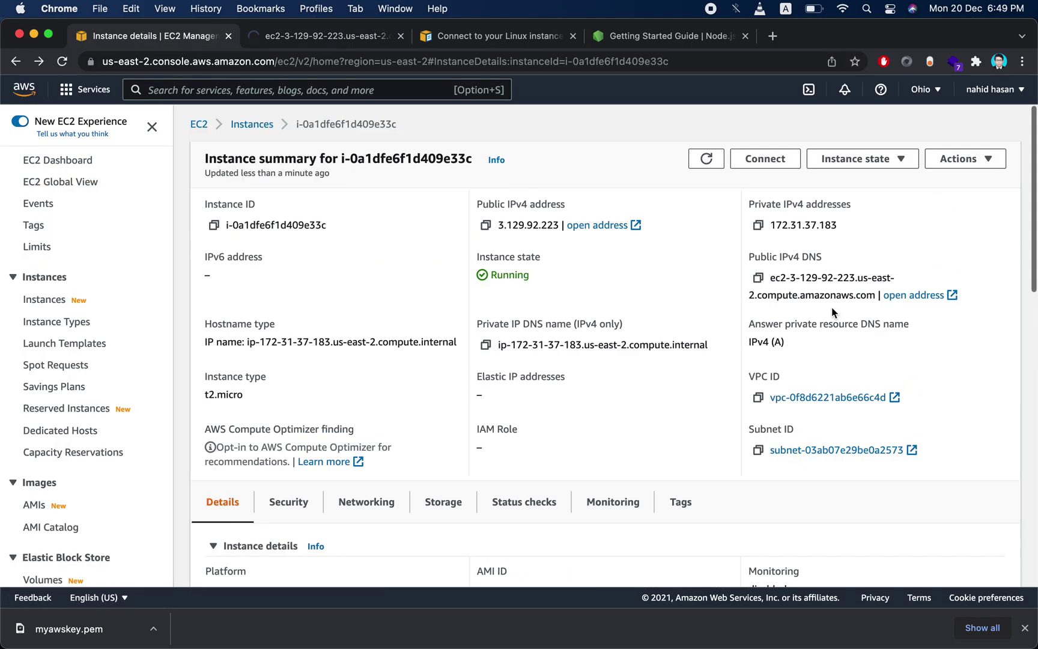
# - Open the instance's public IPv4 DNS address, check it against the port 5000 page, and return to the instance summary
pyautogui.click(913, 294)
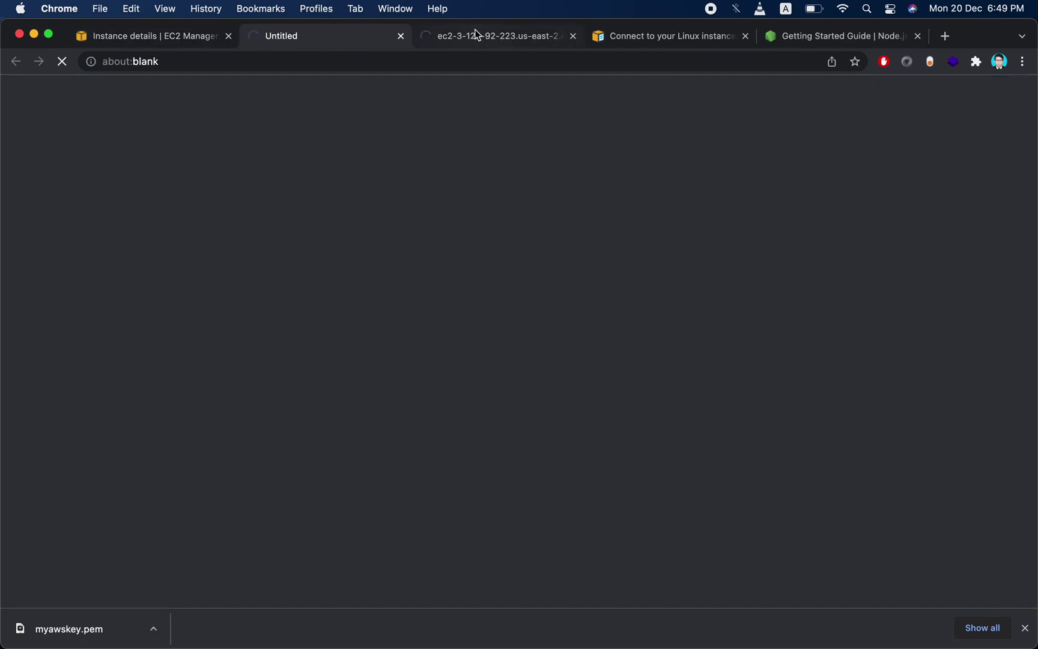
pyautogui.click(495, 40)
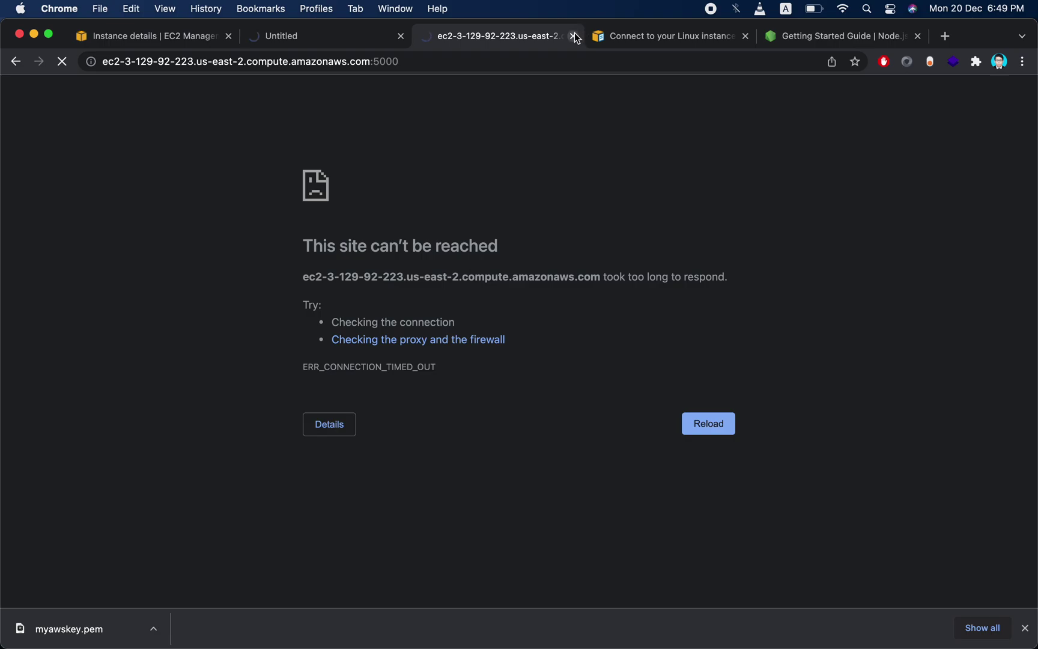
pyautogui.click(354, 41)
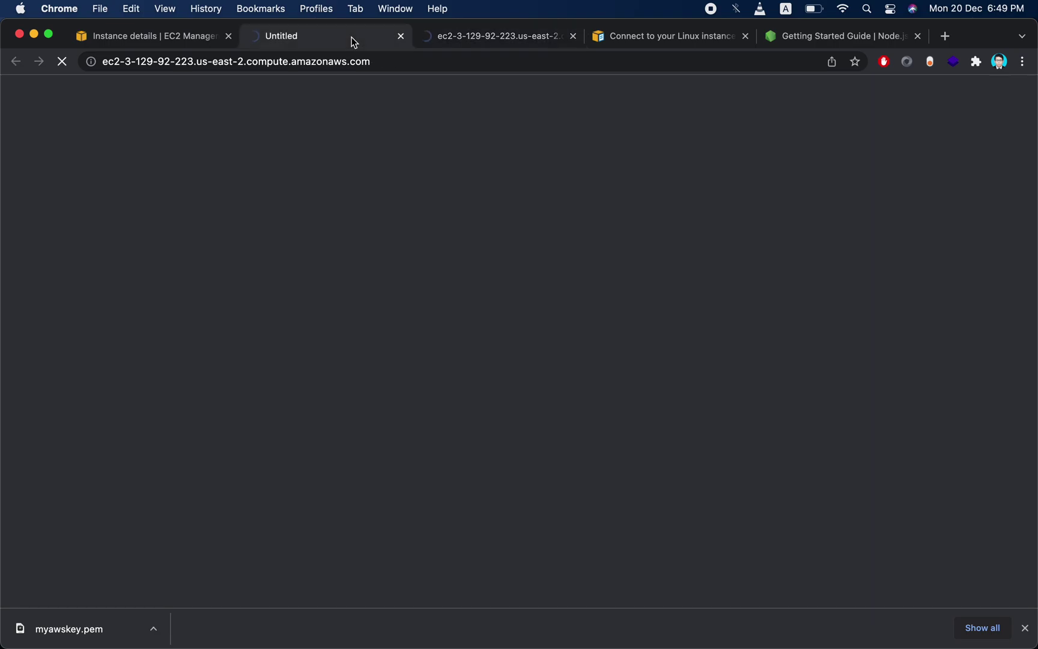
pyautogui.click(192, 42)
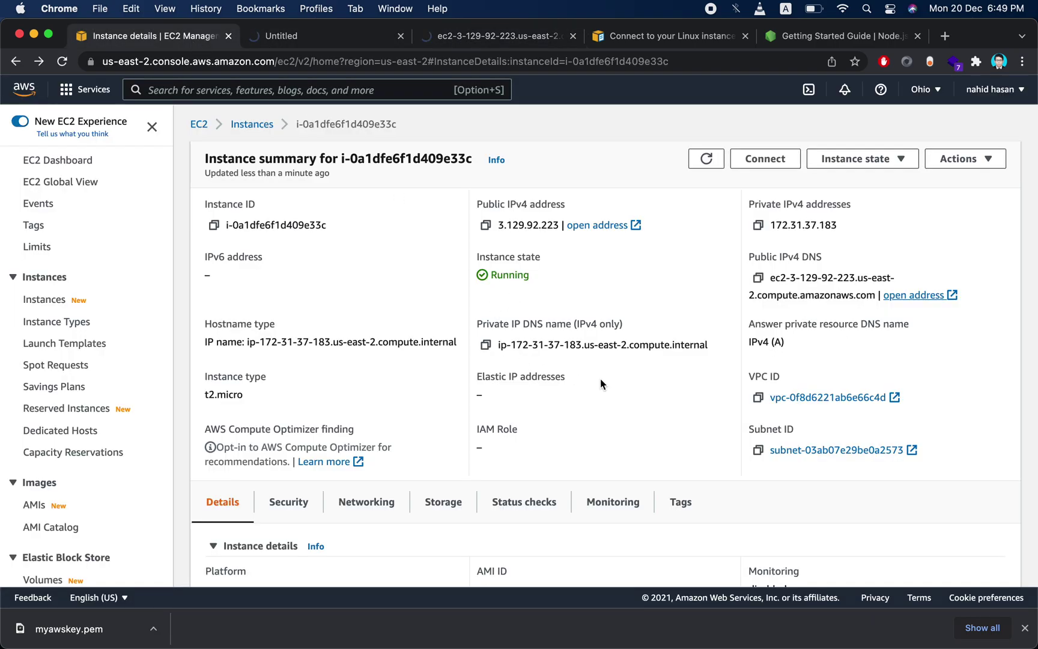
# - Review the instance's summary and details, and examine its system and instance status checks
pyautogui.scroll(-1, 391, 443)
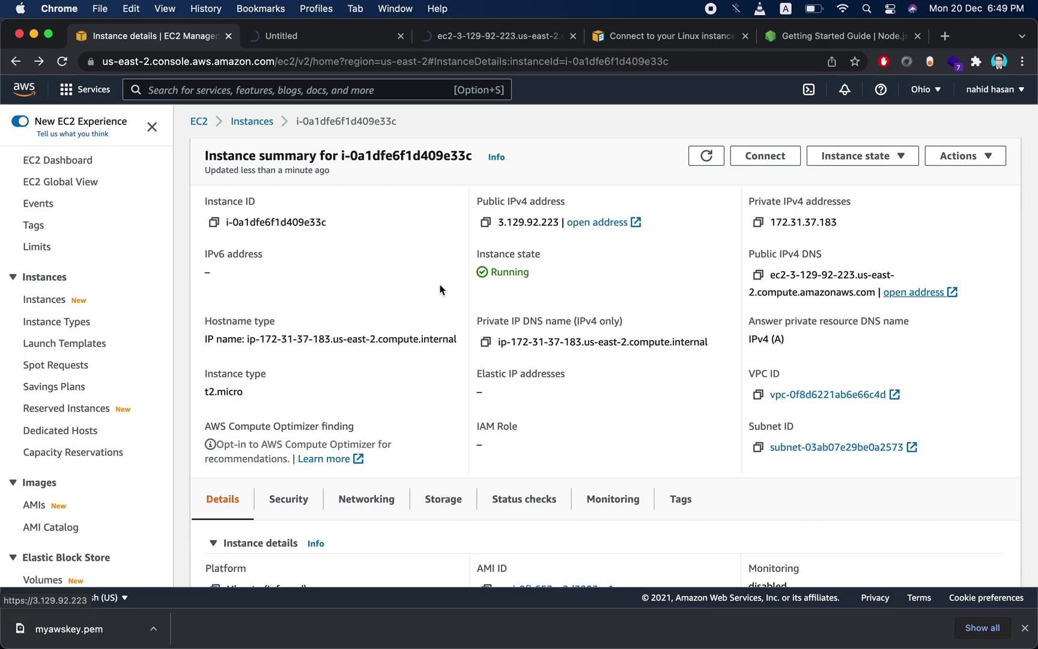
pyautogui.scroll(-2, 393, 335)
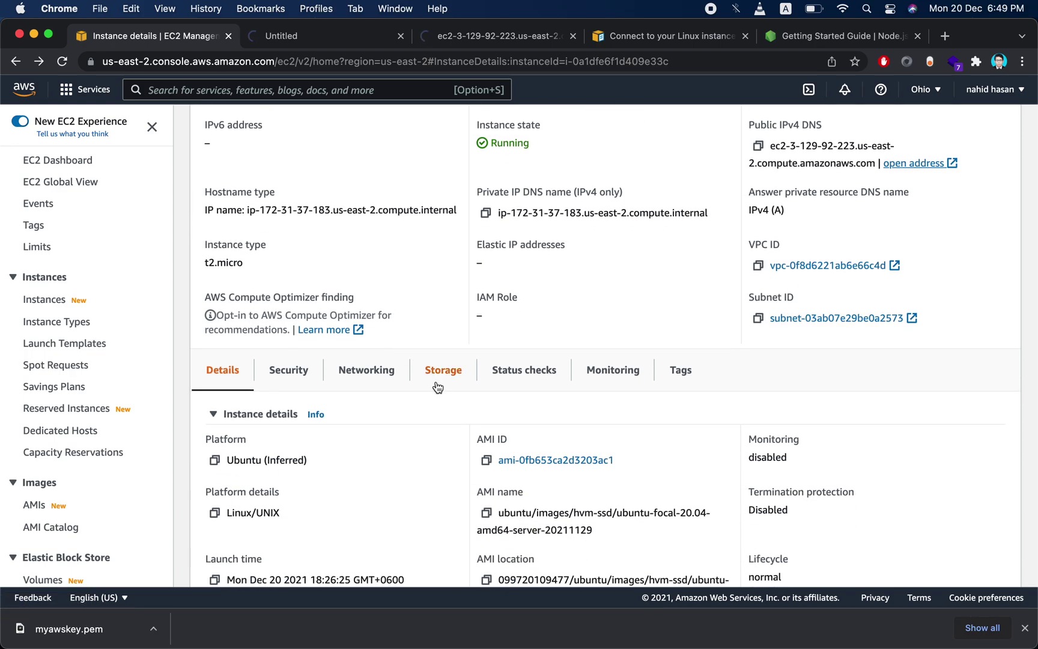
pyautogui.scroll(2, 435, 386)
pyautogui.scroll(-5, 435, 388)
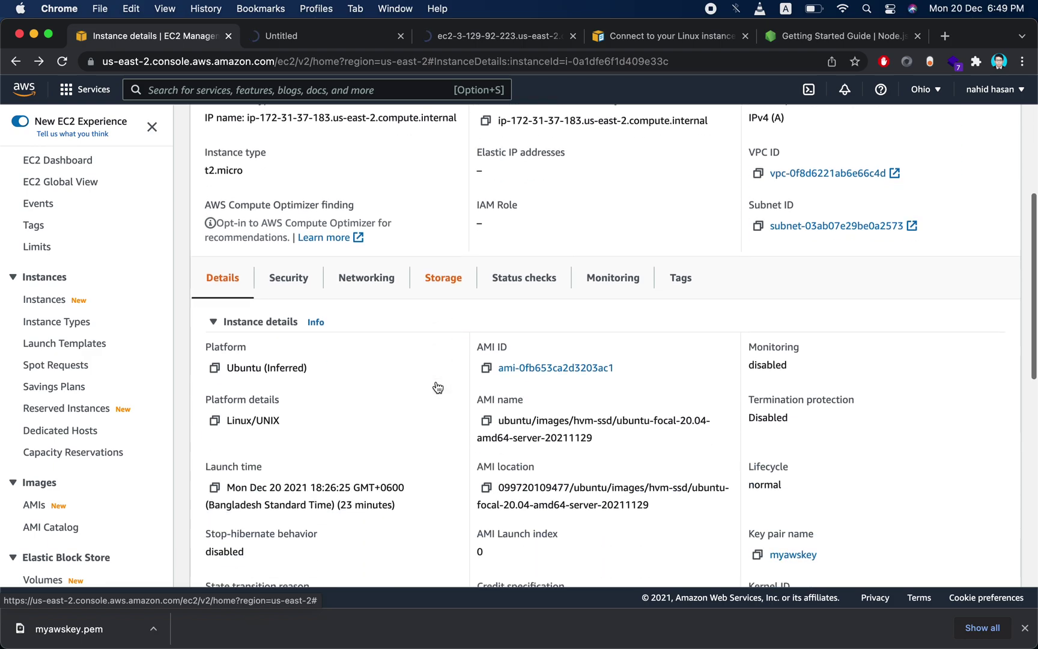
pyautogui.click(534, 249)
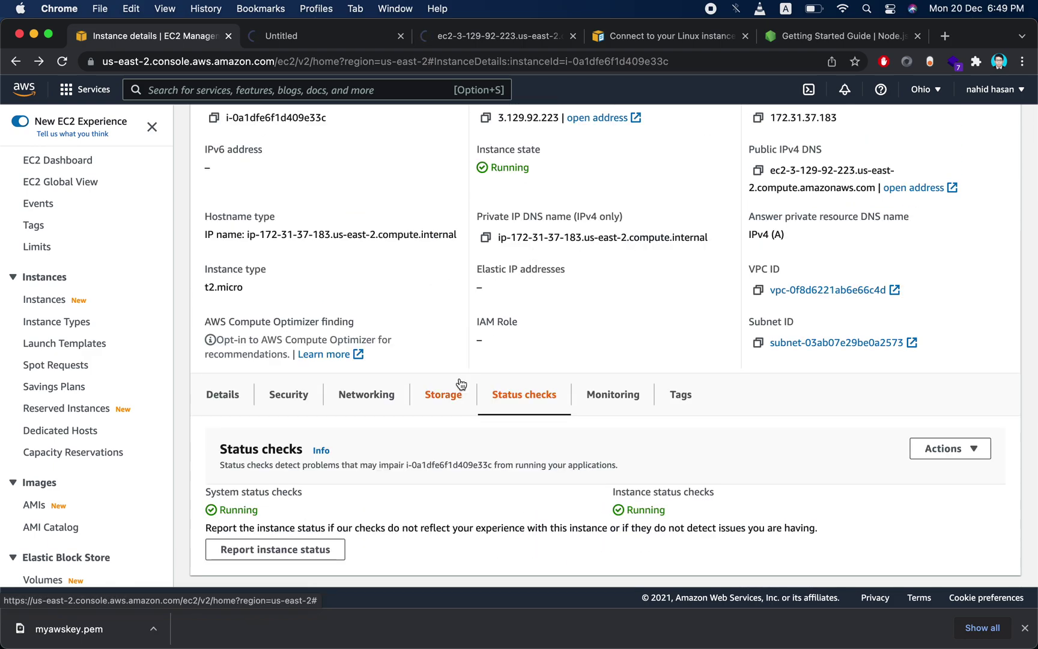
# - Examine the instance's monitoring charts, including CPU utilization, network traffic, disk activity and CPU credits
pyautogui.click(614, 400)
pyautogui.scroll(-5, 487, 372)
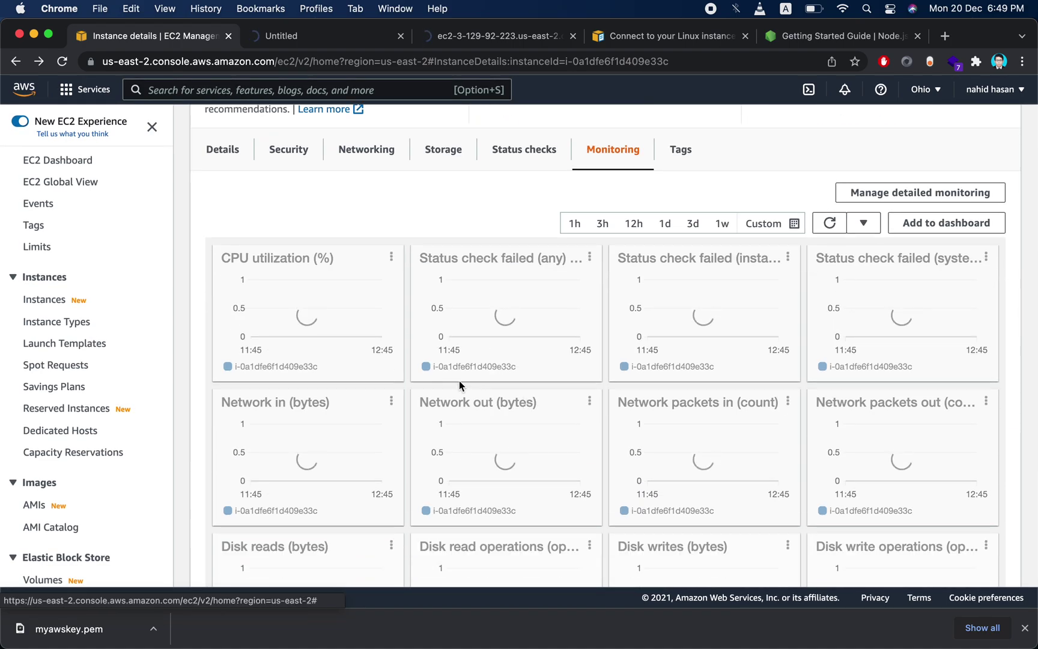
pyautogui.scroll(1, 459, 380)
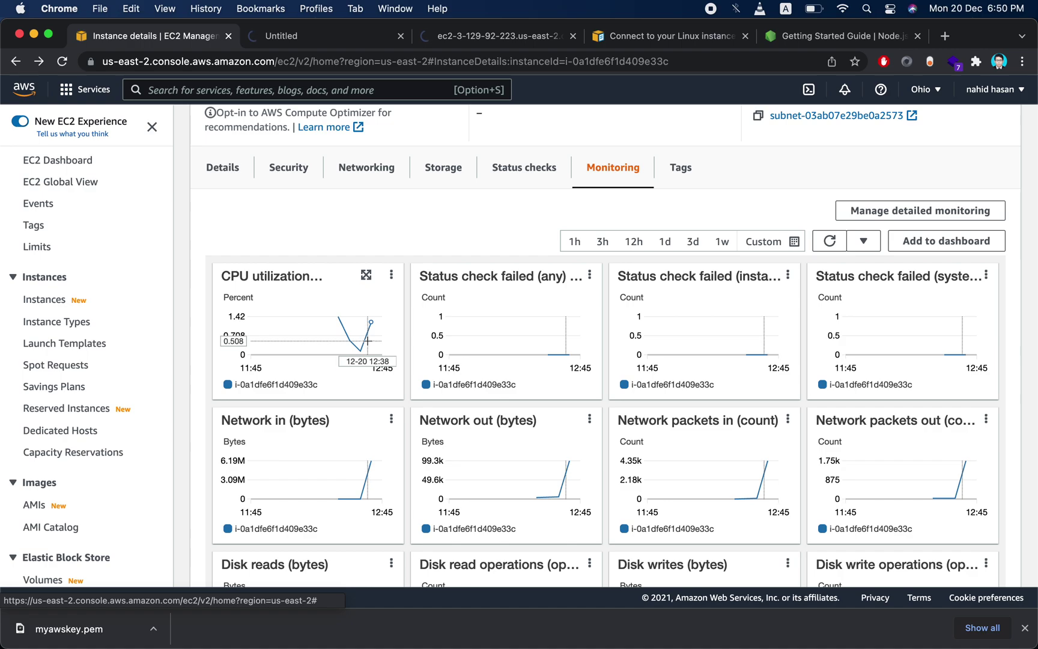
pyautogui.moveTo(365, 330)
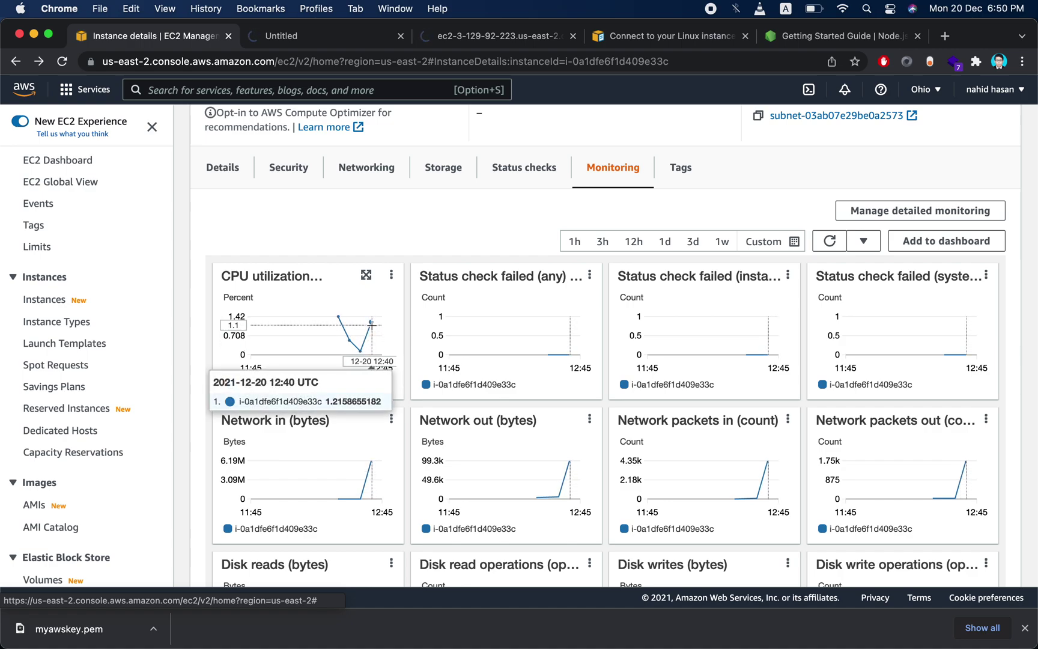
pyautogui.scroll(-3, 594, 482)
pyautogui.scroll(-3, 593, 482)
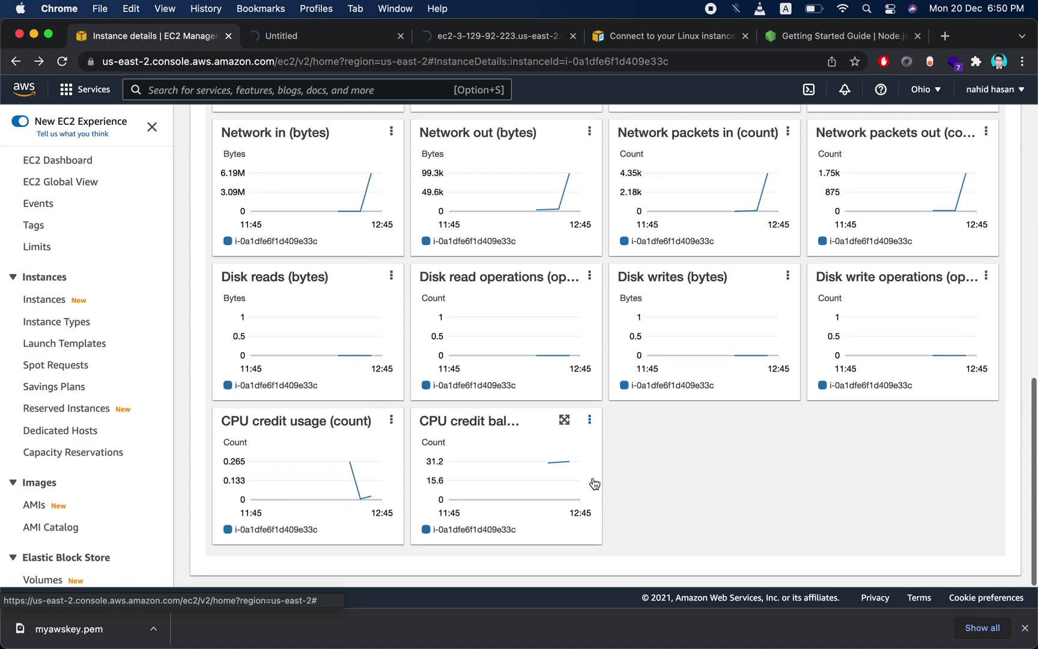
pyautogui.scroll(12, 594, 482)
pyautogui.scroll(-3, 640, 423)
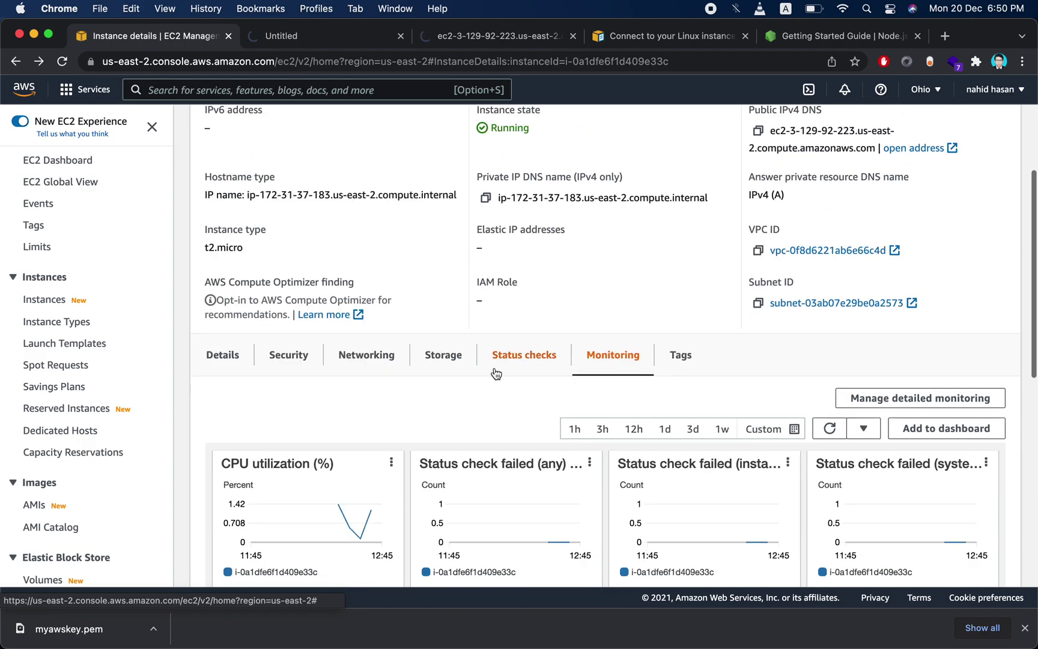
# - Review the instance's storage information, including the root device and attached block devices
pyautogui.click(458, 360)
pyautogui.scroll(-4, 396, 336)
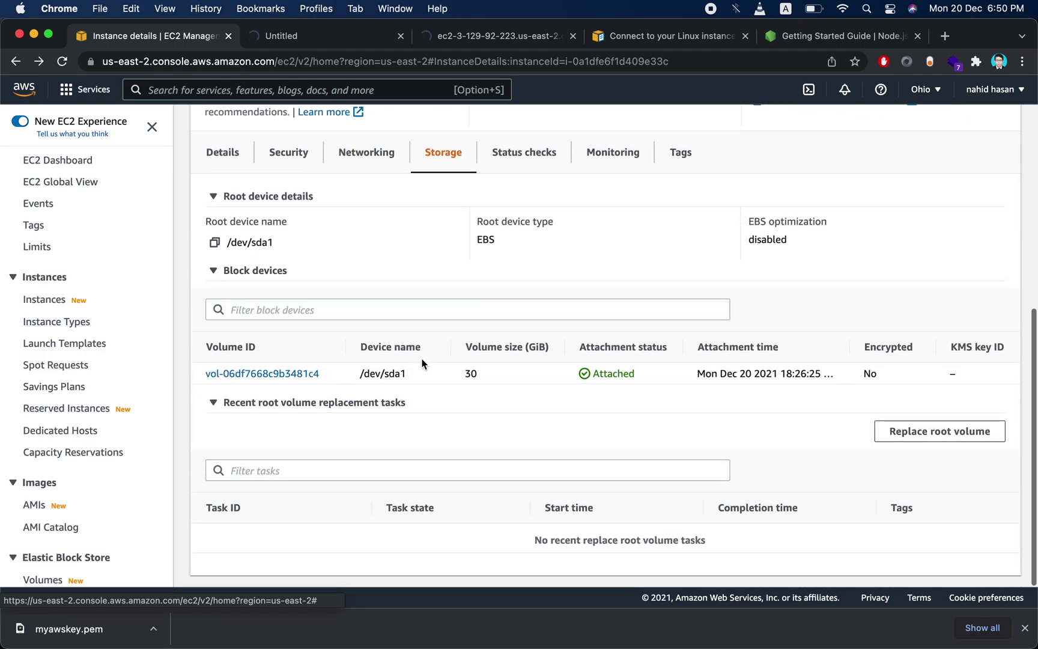
pyautogui.scroll(4, 473, 431)
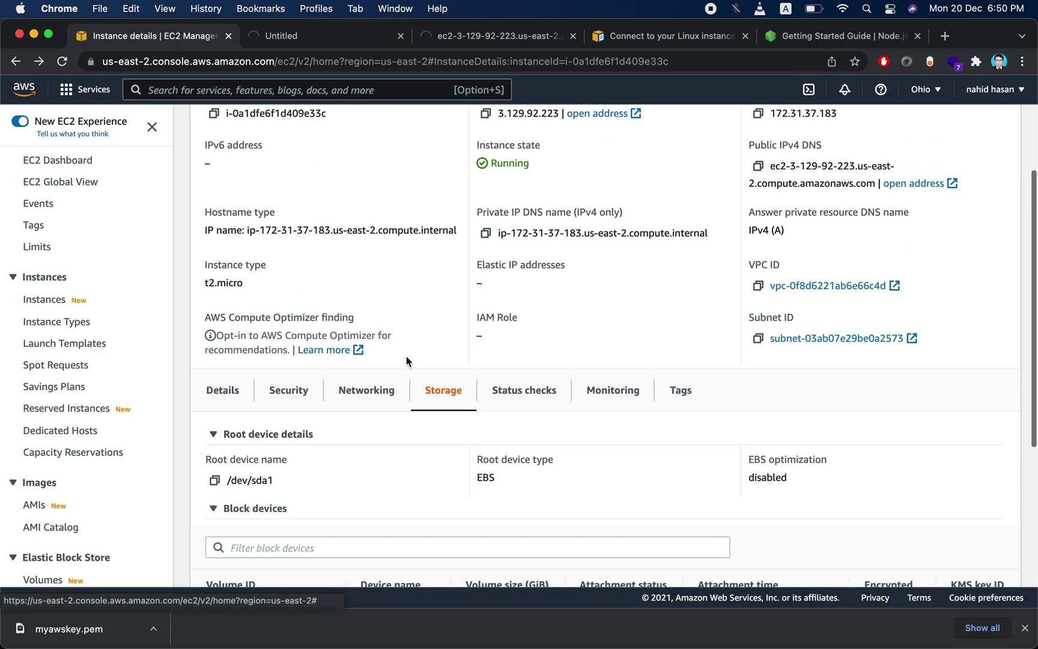
# - Open the instance's public IPv4 address from its networking details and check the loading IP and DNS pages
pyautogui.click(367, 396)
pyautogui.scroll(-4, 236, 383)
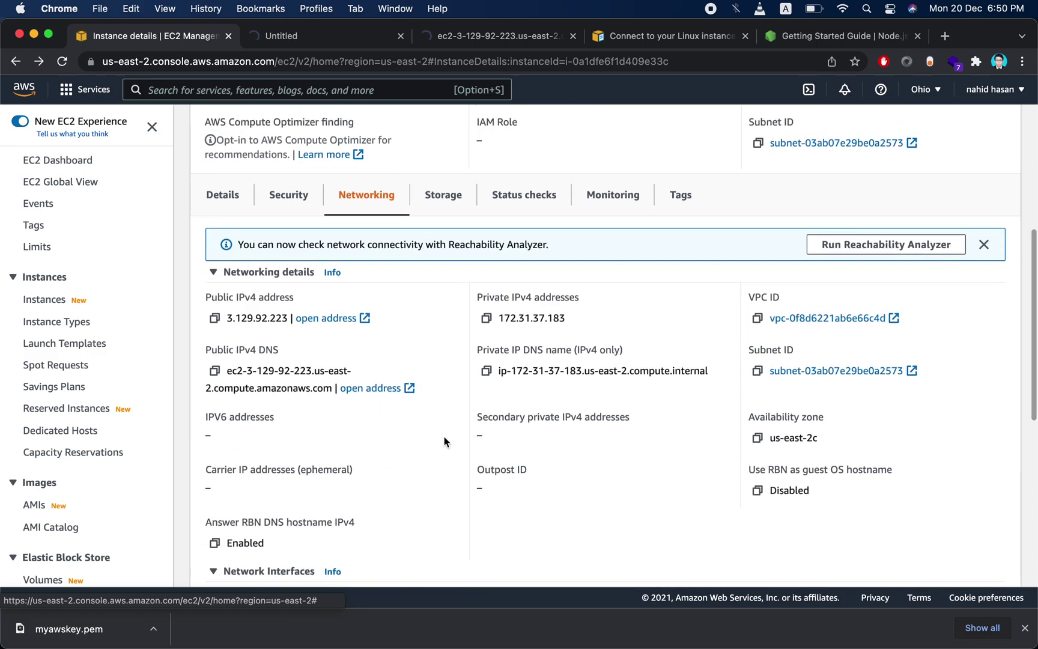
pyautogui.scroll(-1, 451, 444)
pyautogui.scroll(-1, 416, 441)
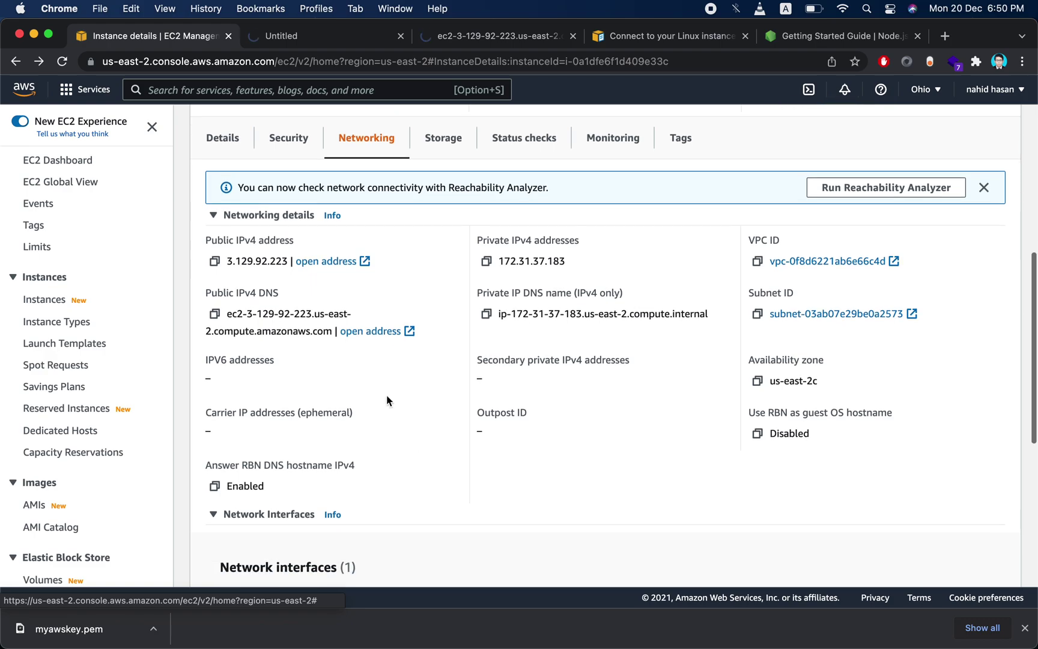
pyautogui.click(327, 261)
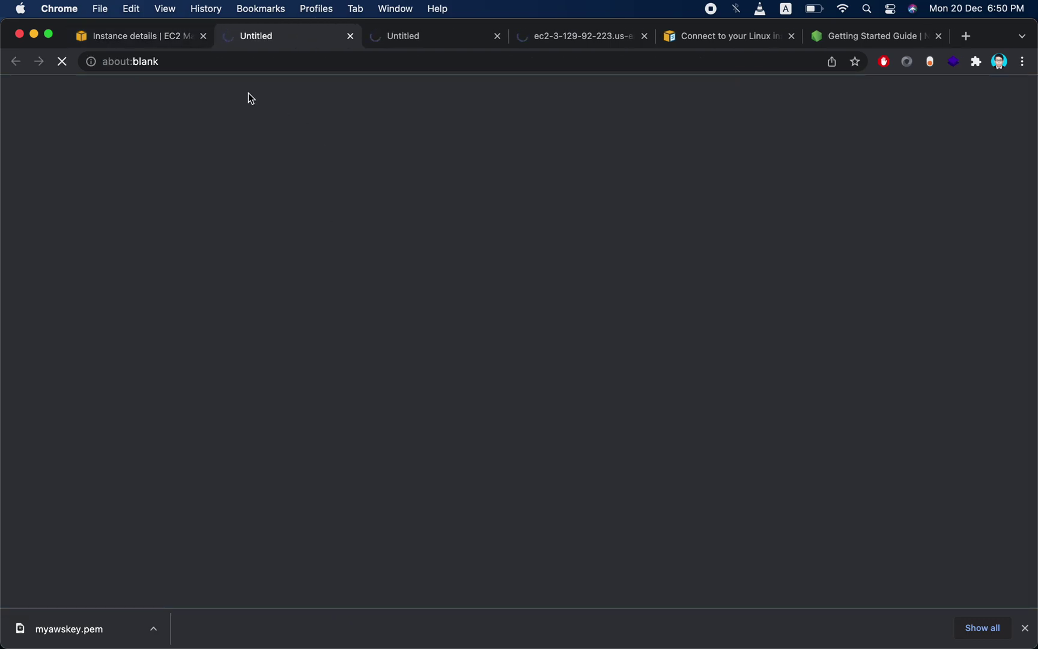
pyautogui.click(155, 43)
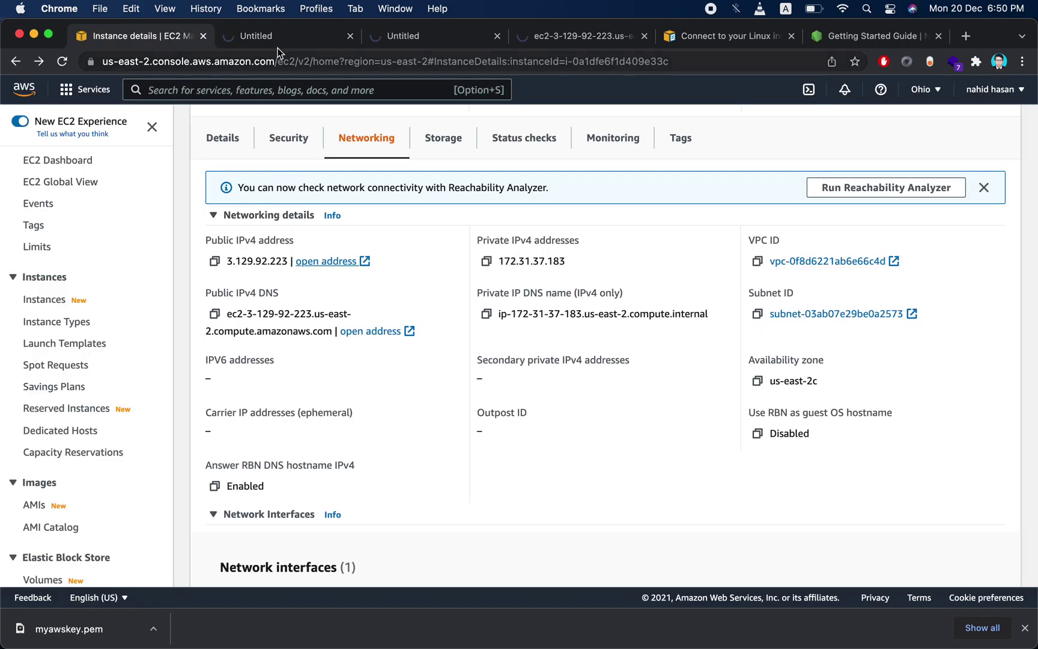
pyautogui.click(301, 39)
pyautogui.click(422, 44)
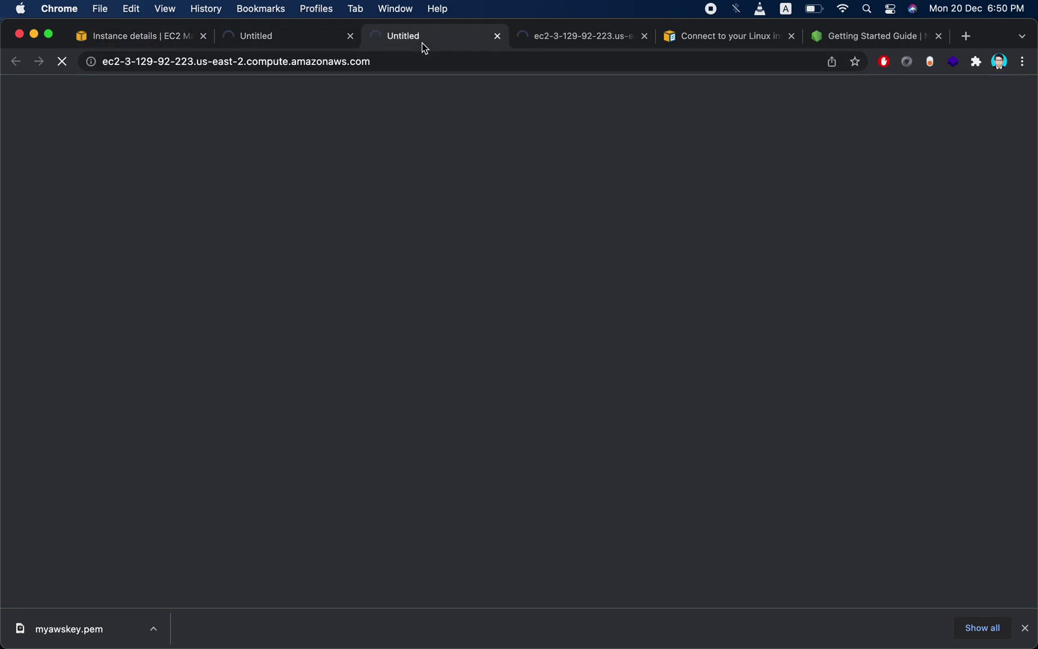
pyautogui.click(291, 42)
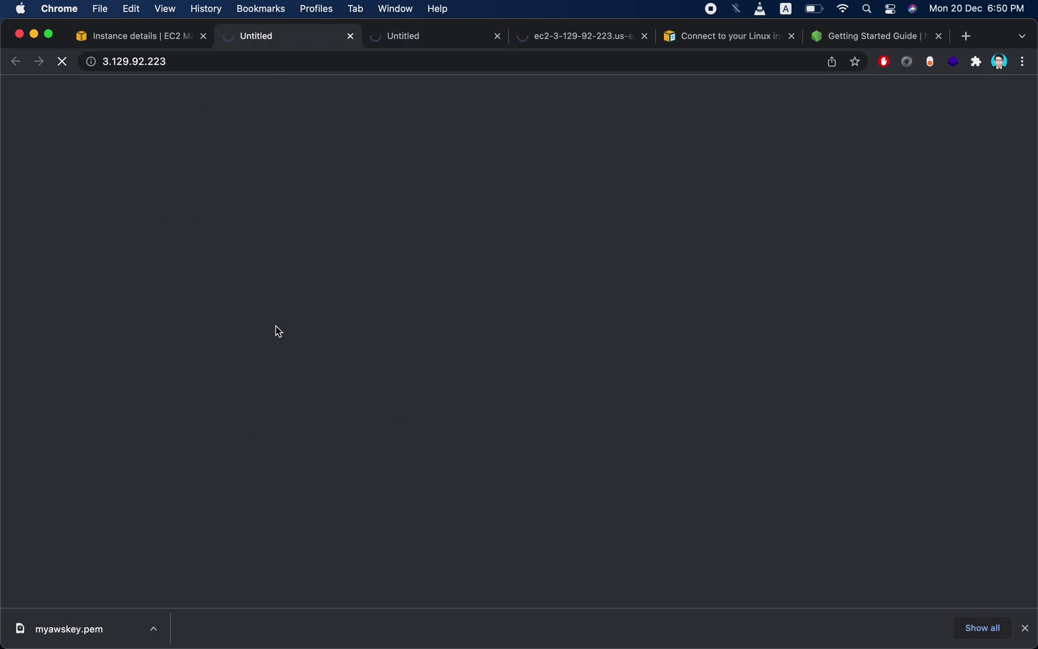
pyautogui.click(194, 62)
pyautogui.click(230, 63)
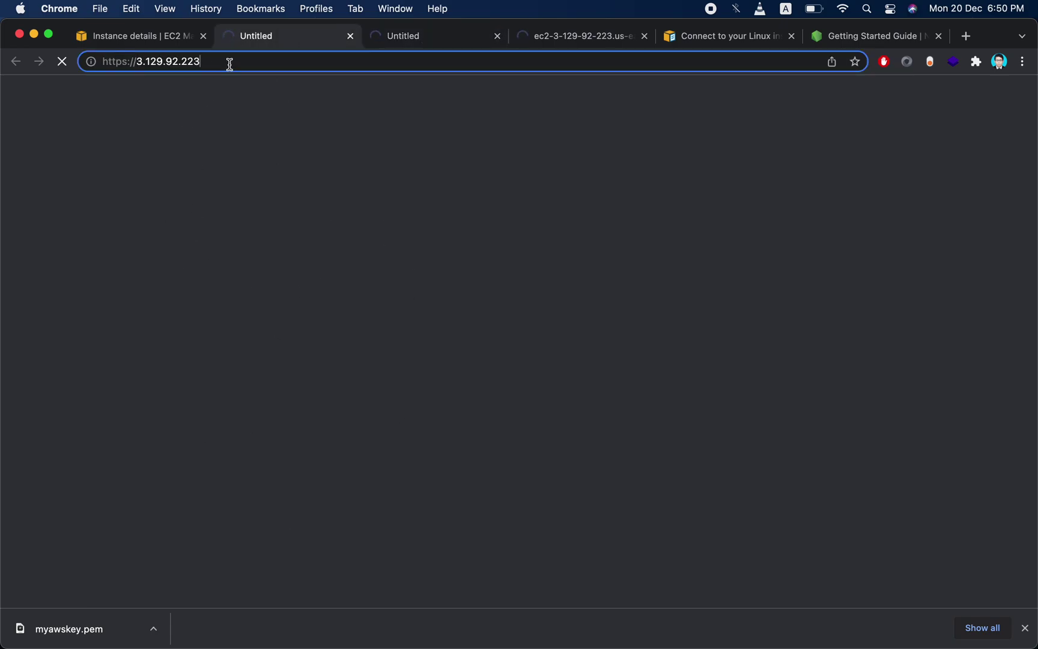
pyautogui.write(':')
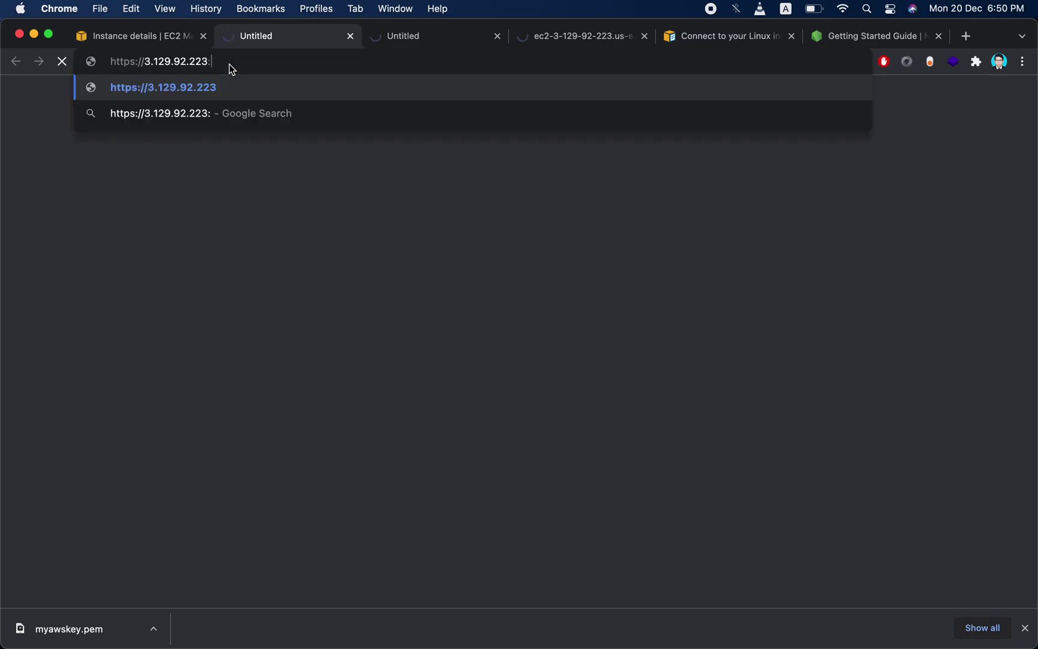
pyautogui.write('55')
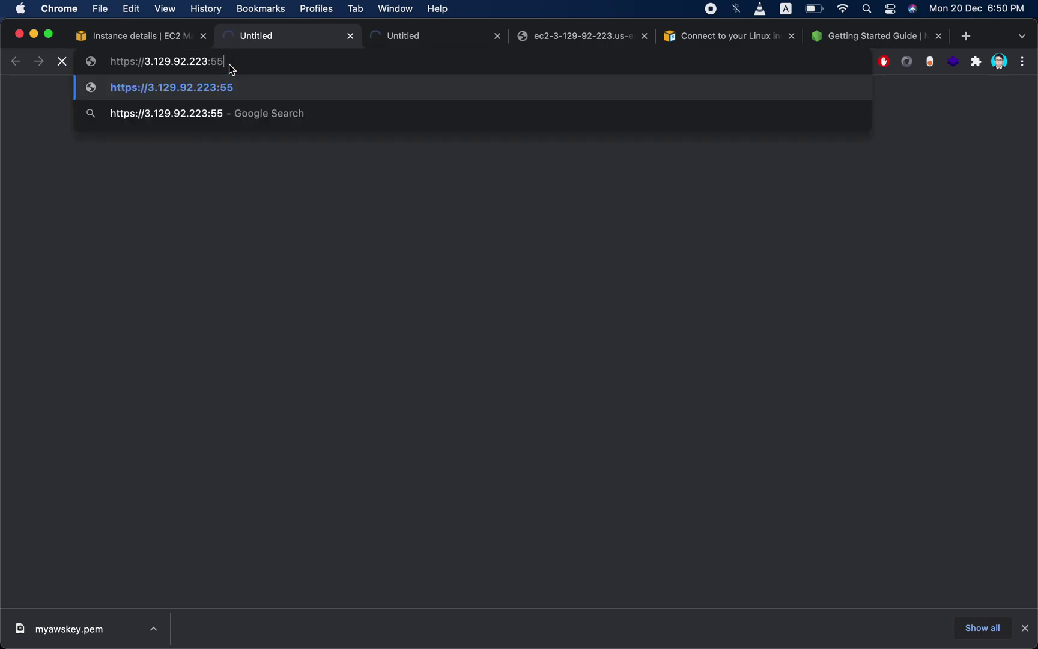
pyautogui.press('BackSpace')
pyautogui.write('000')
pyautogui.press('Return')
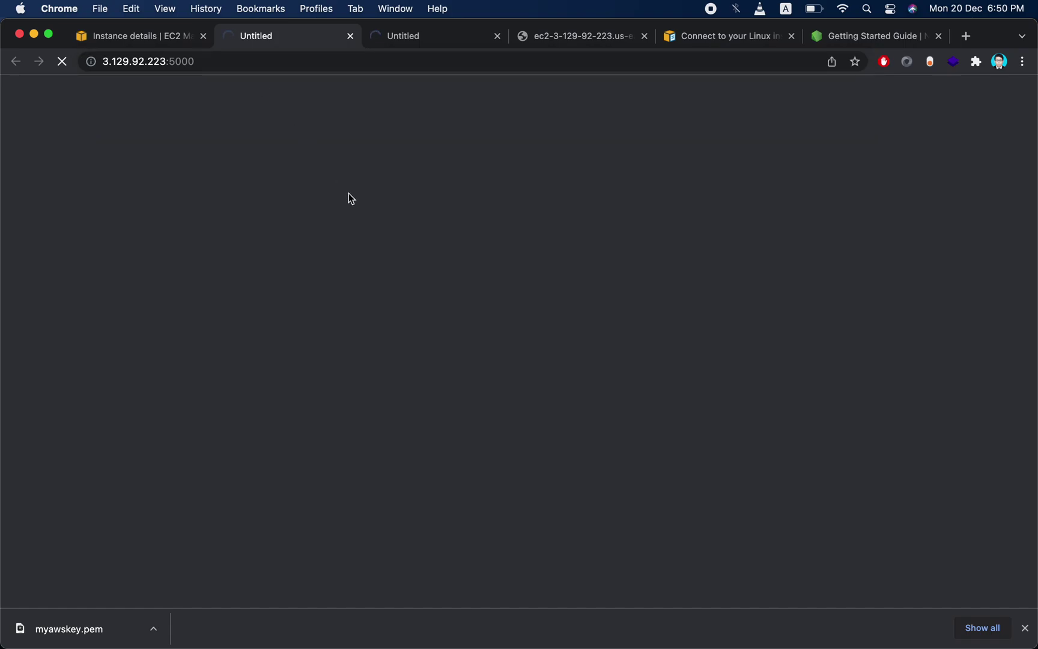
# - Check whether the DNS and port 5000 pages load, and return to the instance's networking details
pyautogui.click(433, 38)
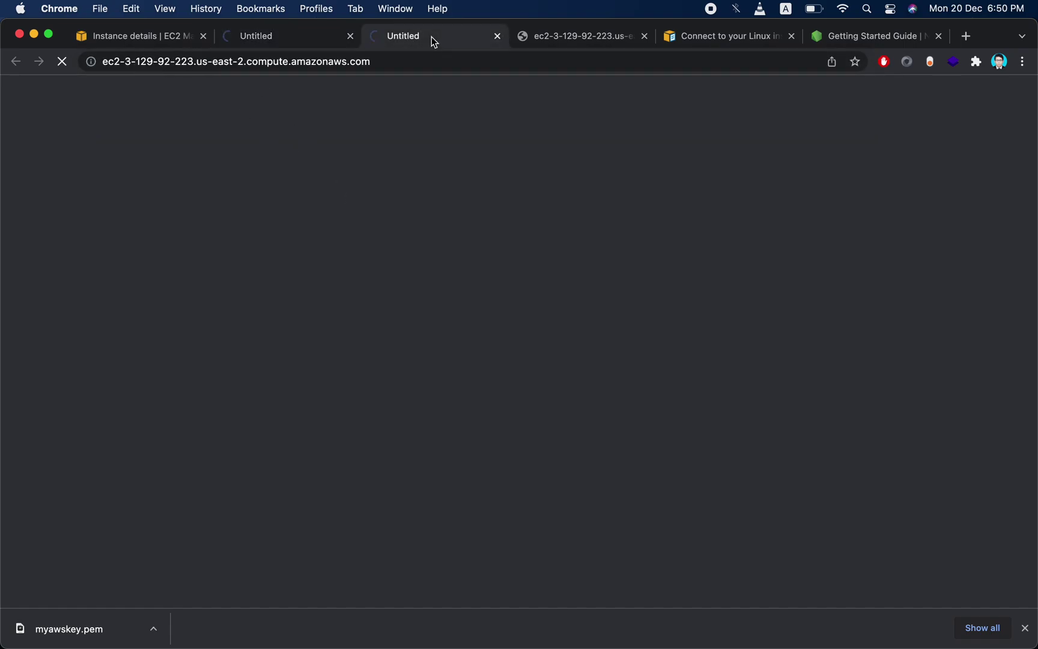
pyautogui.click(292, 40)
pyautogui.click(162, 37)
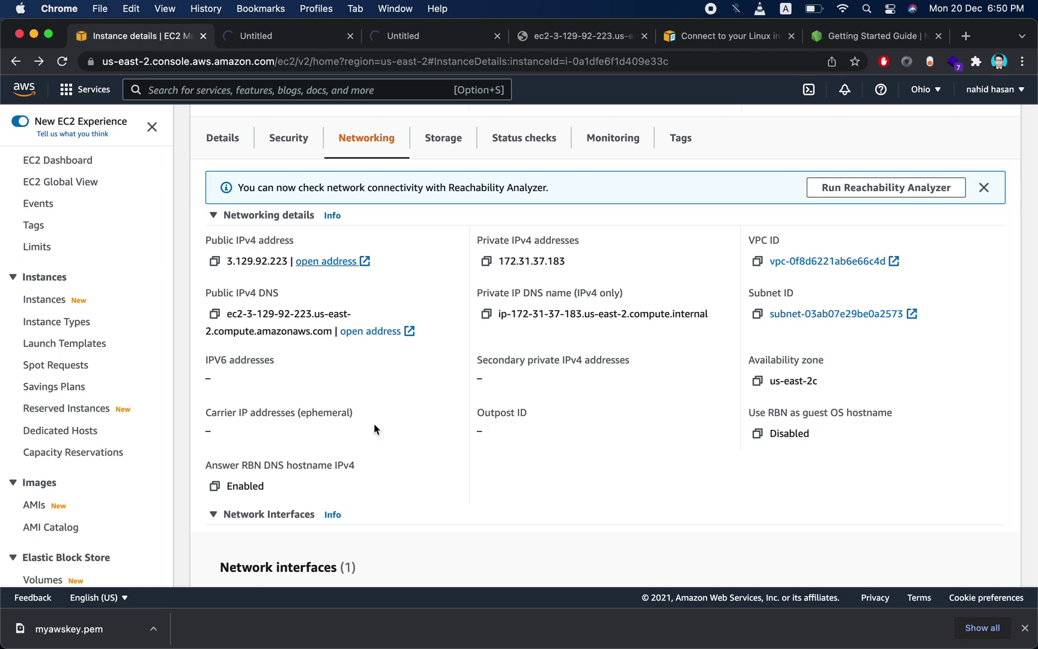
pyautogui.scroll(1, 374, 424)
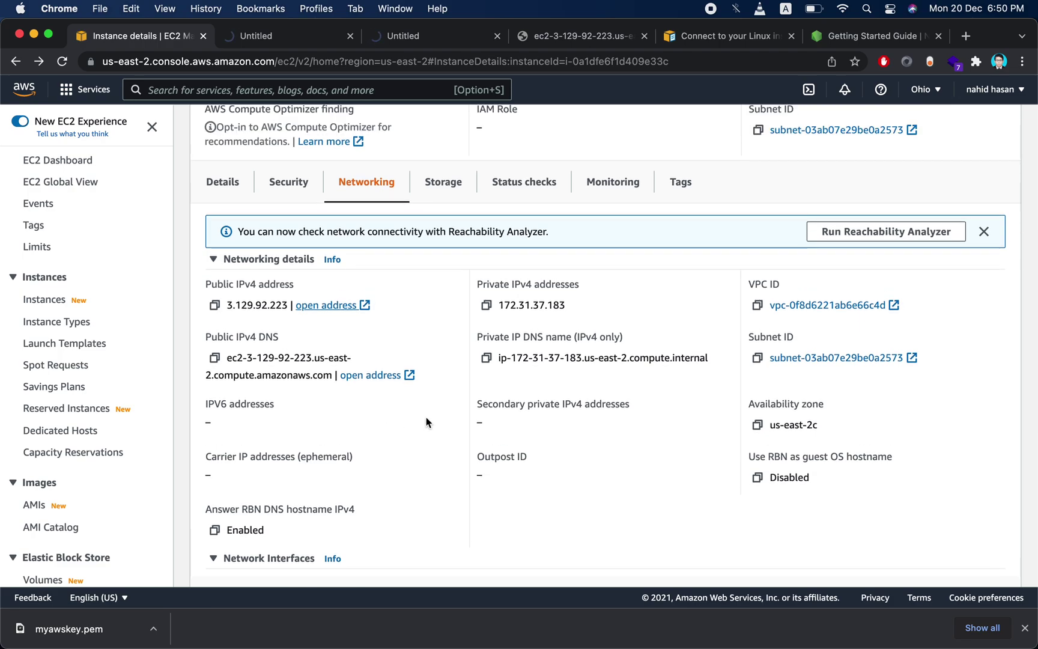
pyautogui.scroll(-5, 409, 438)
pyautogui.scroll(4, 410, 439)
pyautogui.click(413, 38)
pyautogui.click(303, 42)
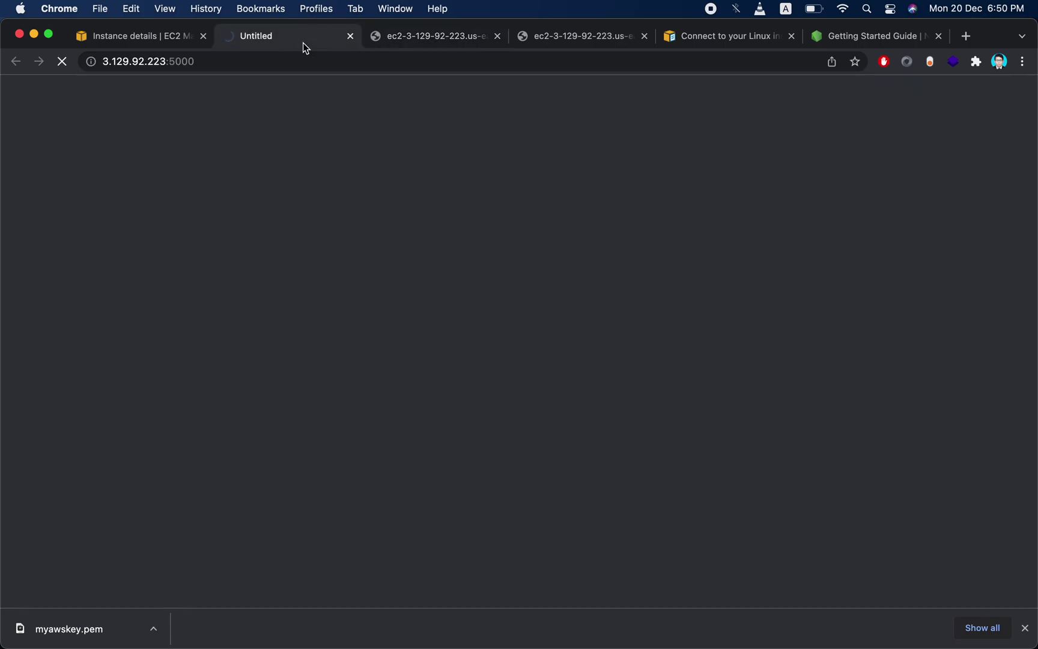
pyautogui.click(180, 40)
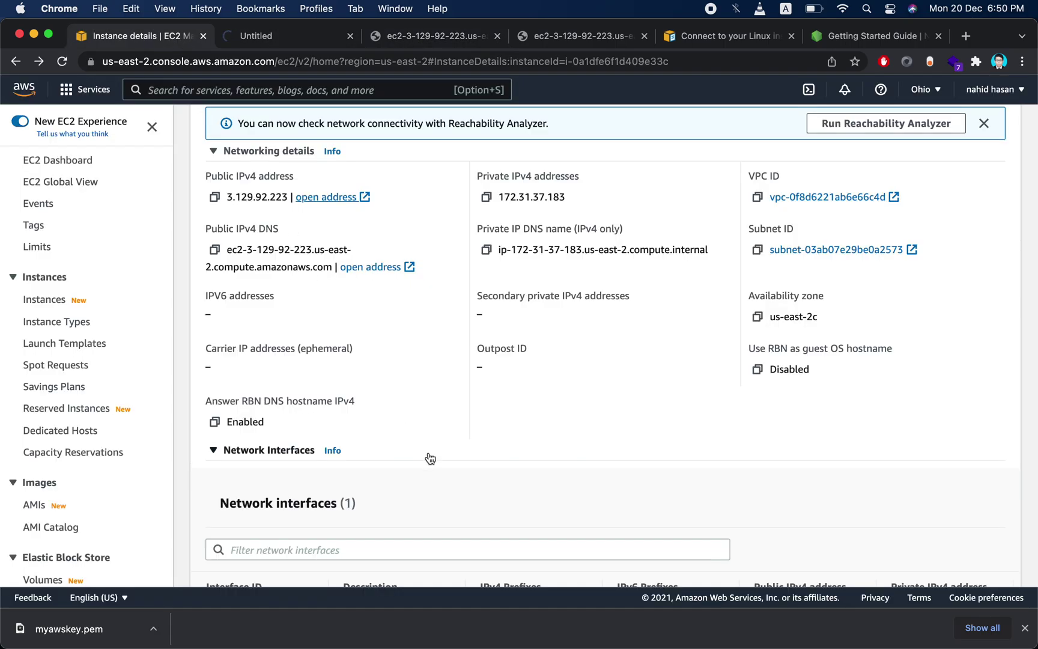
# - Examine the instance's networking details, network interfaces and Elastic IP addresses
pyautogui.scroll(-3, 427, 457)
pyautogui.scroll(1, 428, 452)
pyautogui.scroll(2, 428, 453)
pyautogui.scroll(-5, 428, 452)
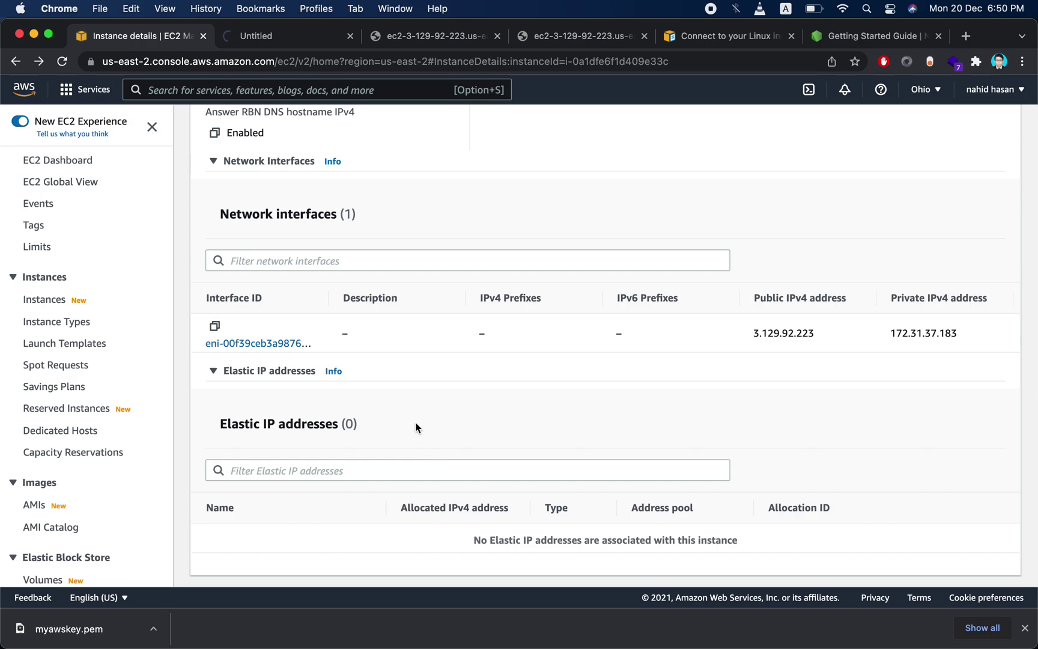
pyautogui.scroll(5, 415, 421)
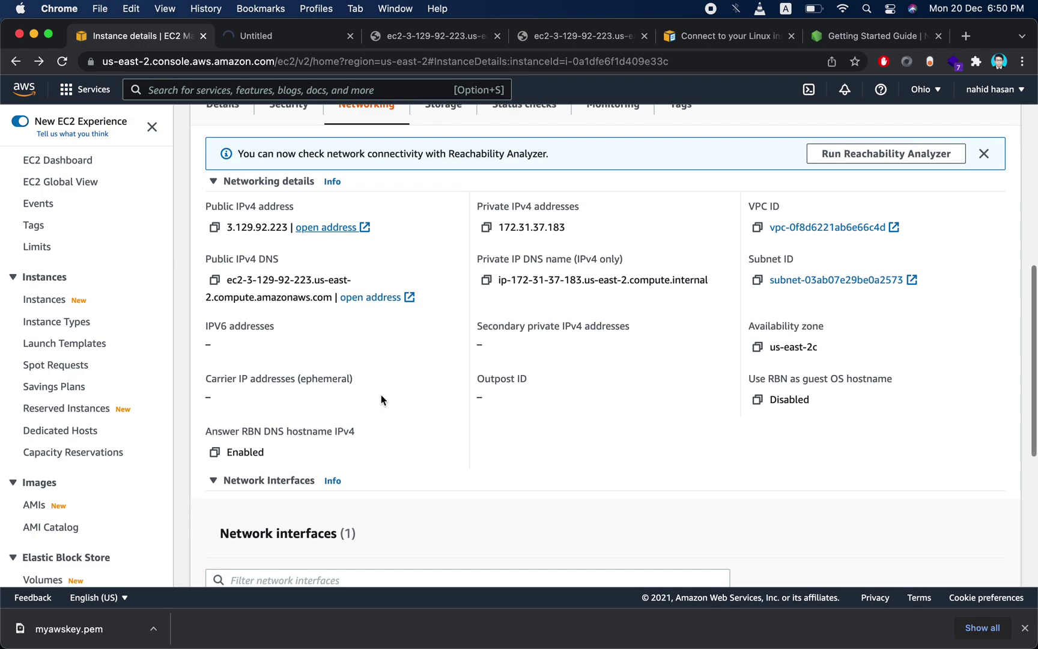
# - Review the instance's inbound and outbound security rules, and look over the region's list of security groups
pyautogui.click(278, 125)
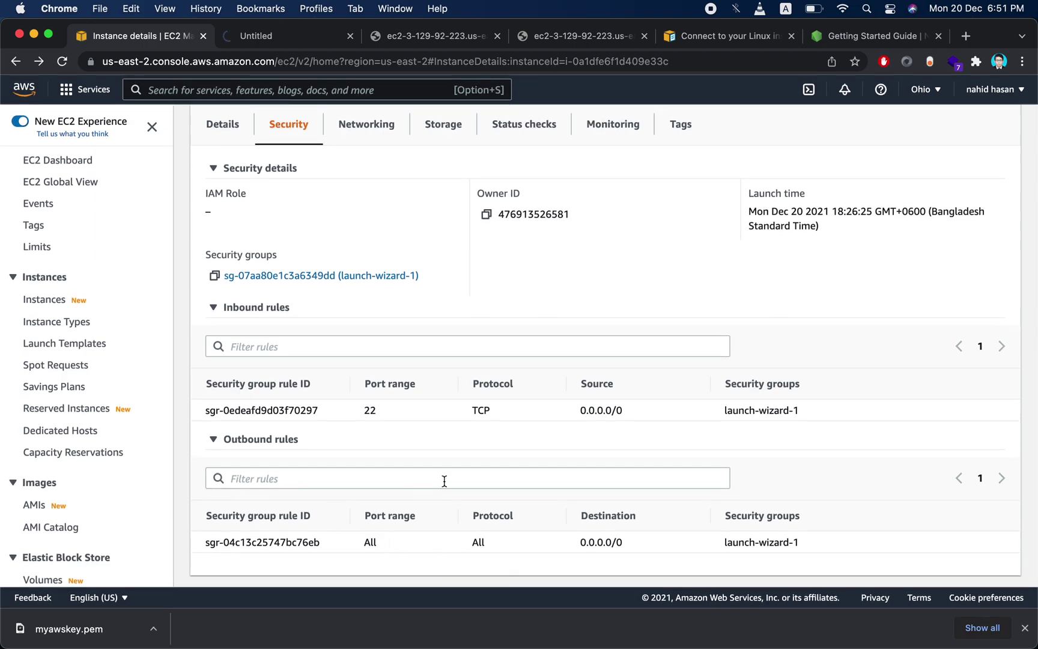
pyautogui.doubleClick(291, 408)
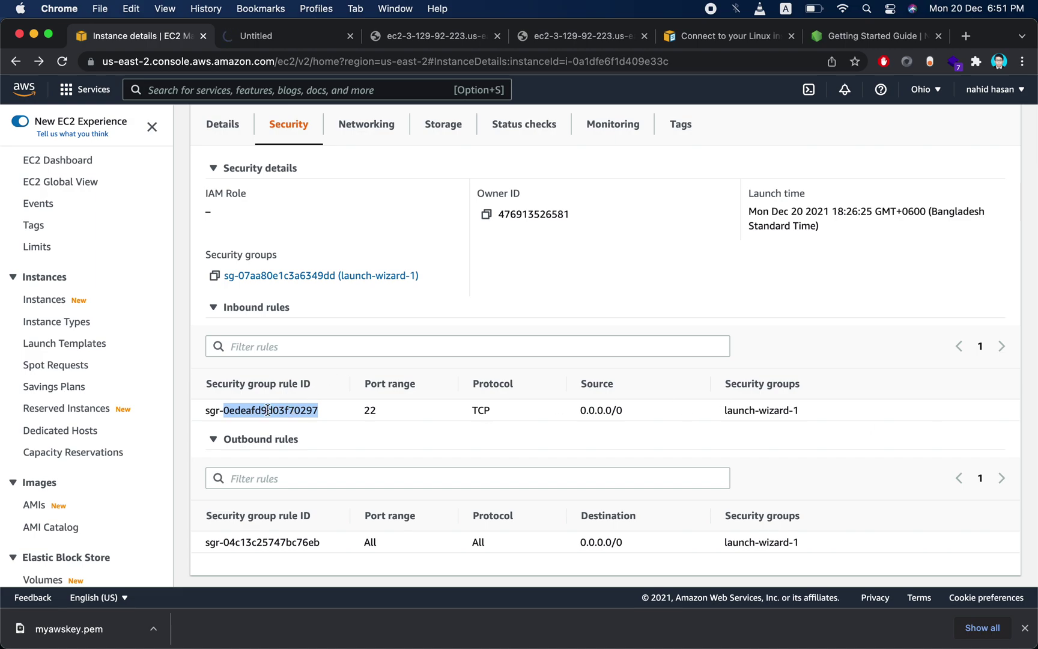
pyautogui.scroll(-5, 31, 439)
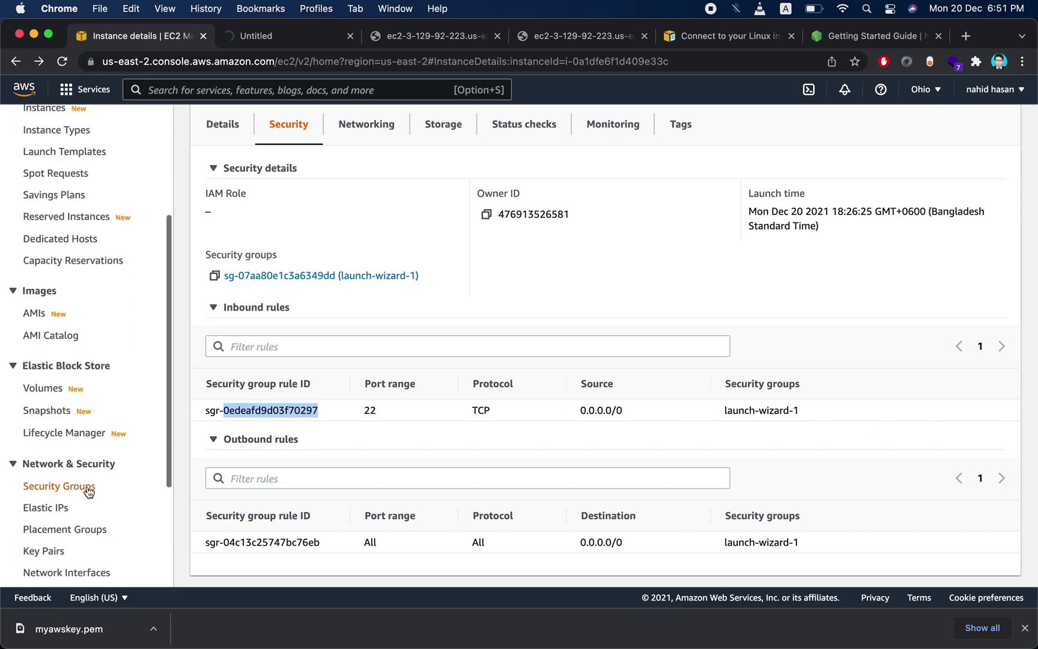
pyautogui.scroll(-3, 87, 490)
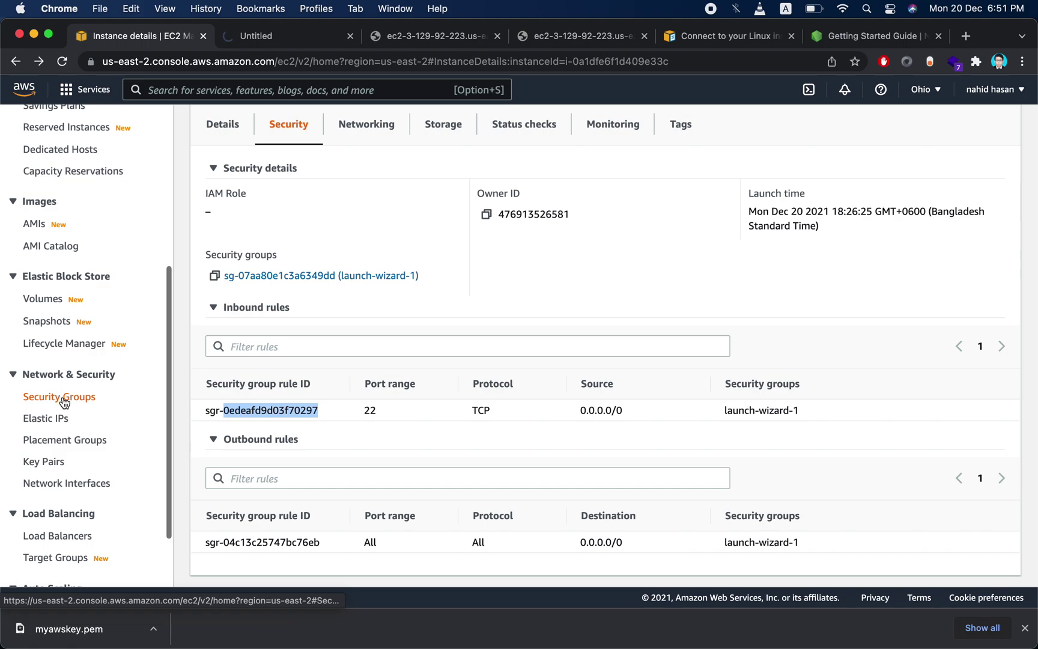
pyautogui.click(64, 399)
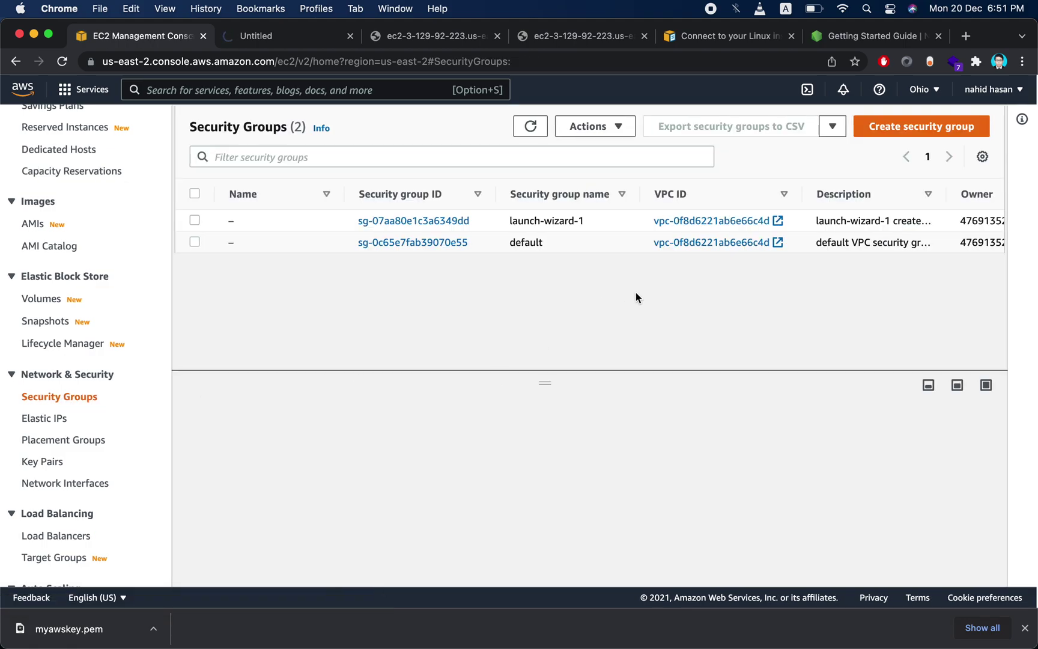
pyautogui.hscroll(5, 745, 231)
pyautogui.hscroll(3, 754, 215)
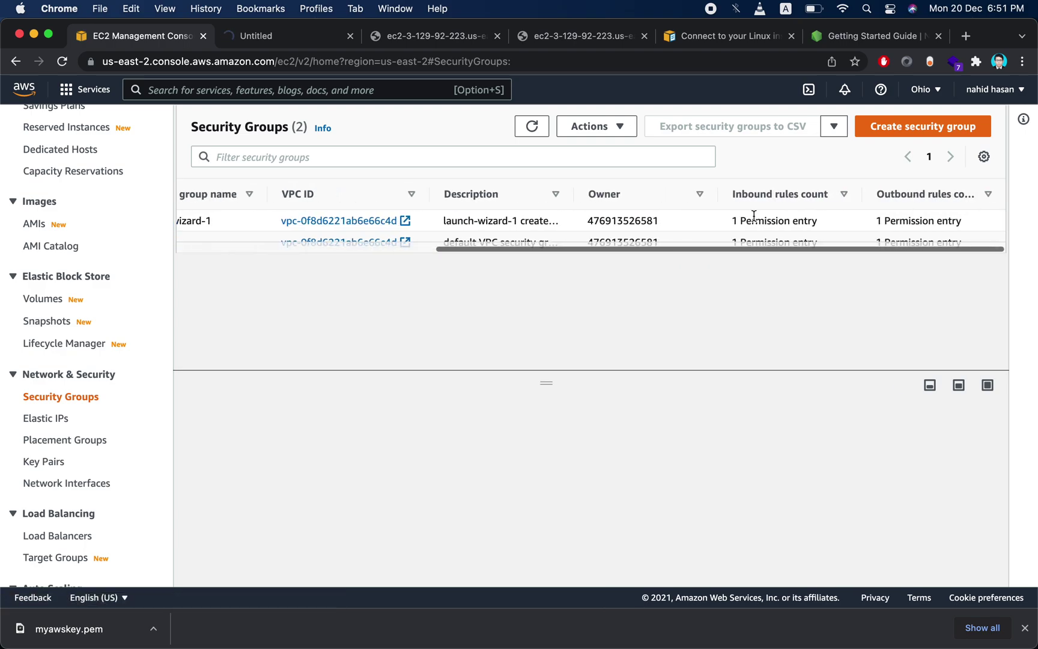
pyautogui.hscroll(-8, 677, 221)
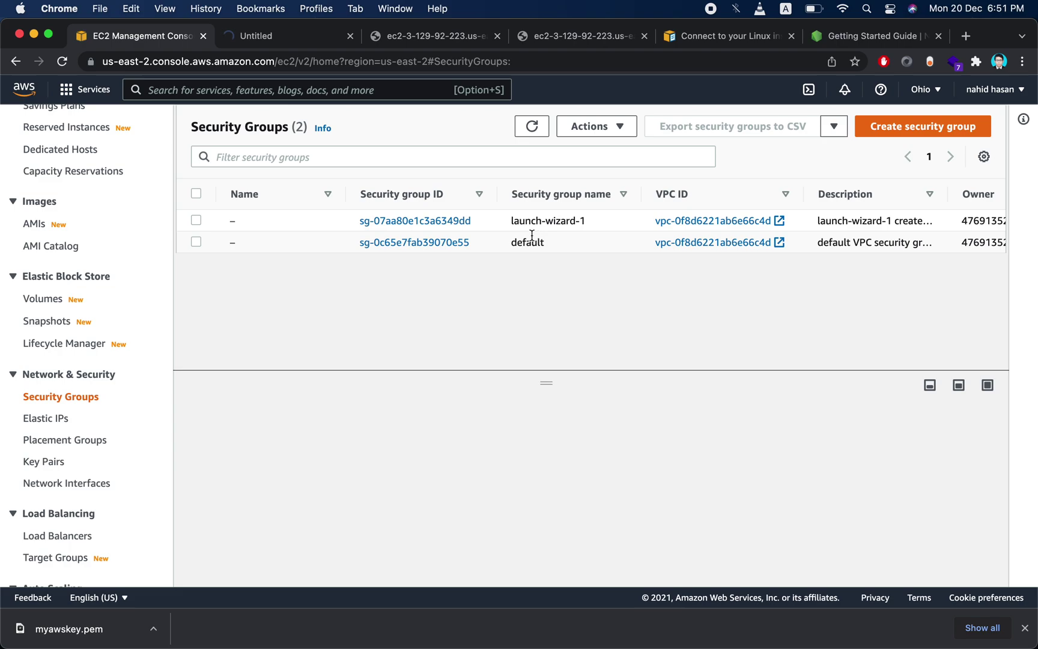
# - Return to the instance's security details and check the port range and protocol of its inbound rule
pyautogui.scroll(-1, 59, 492)
pyautogui.scroll(-2, 59, 494)
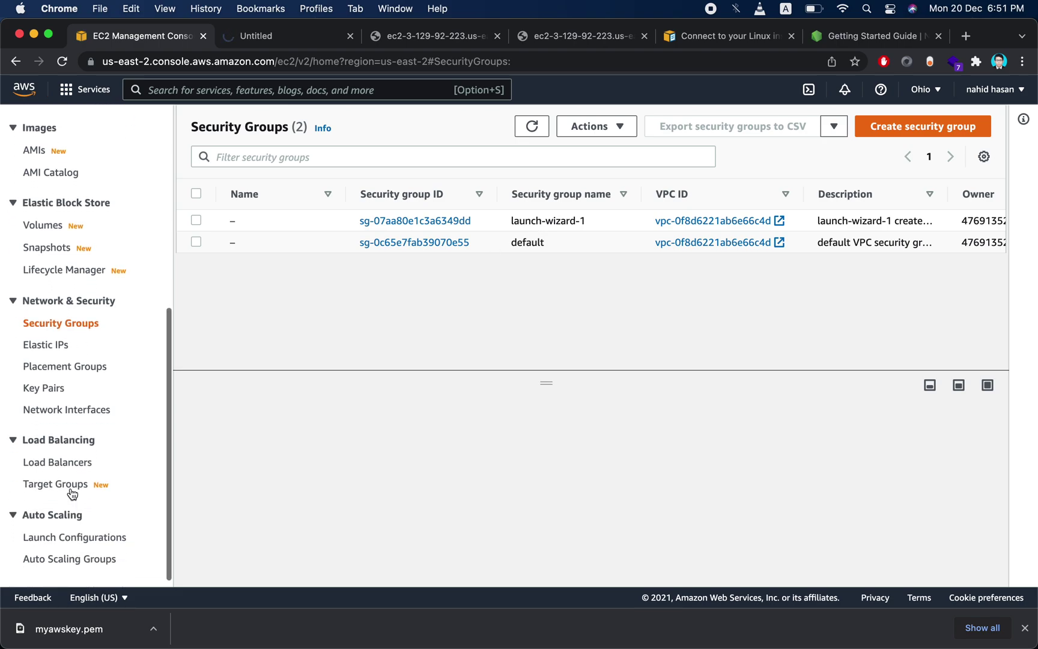
pyautogui.scroll(4, 51, 420)
pyautogui.scroll(10, 50, 421)
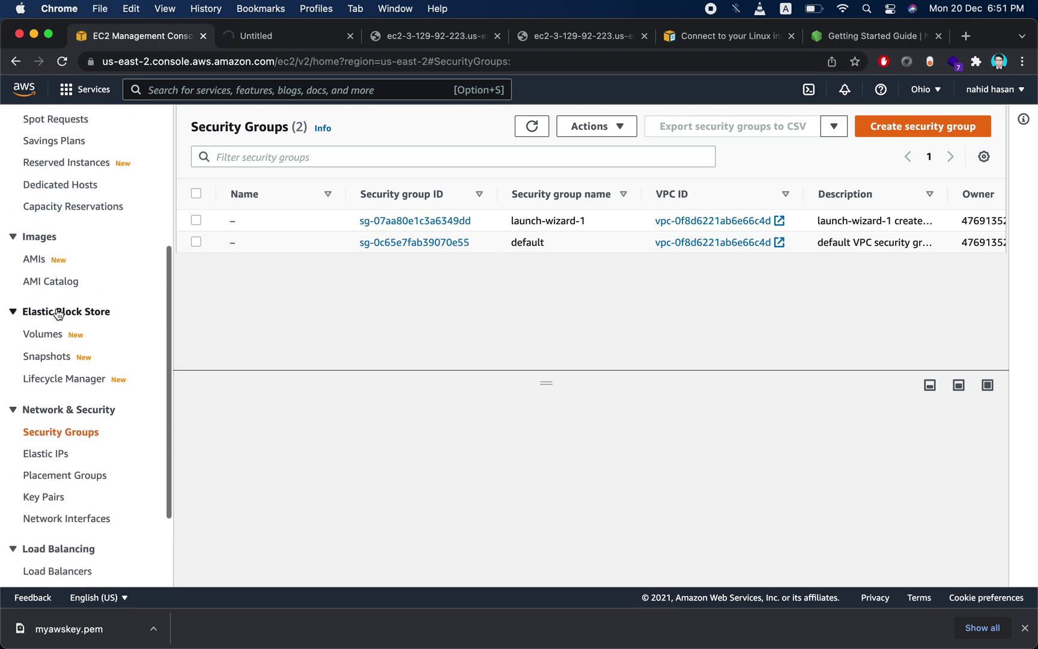
pyautogui.click(58, 161)
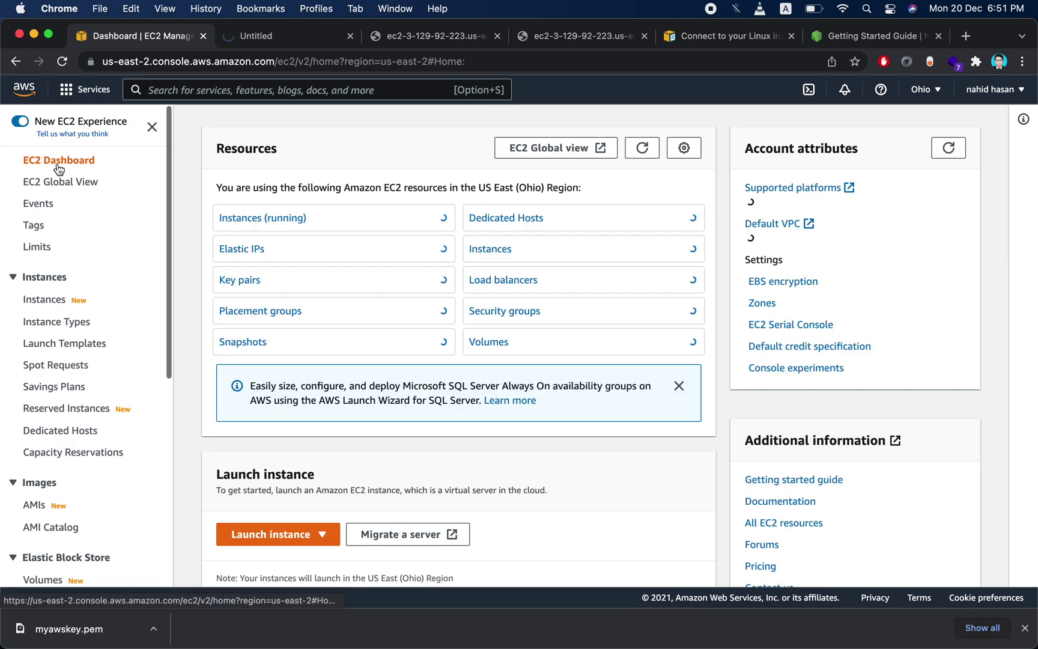
pyautogui.hscroll(-5, 234, 395)
pyautogui.hscroll(-5, 235, 395)
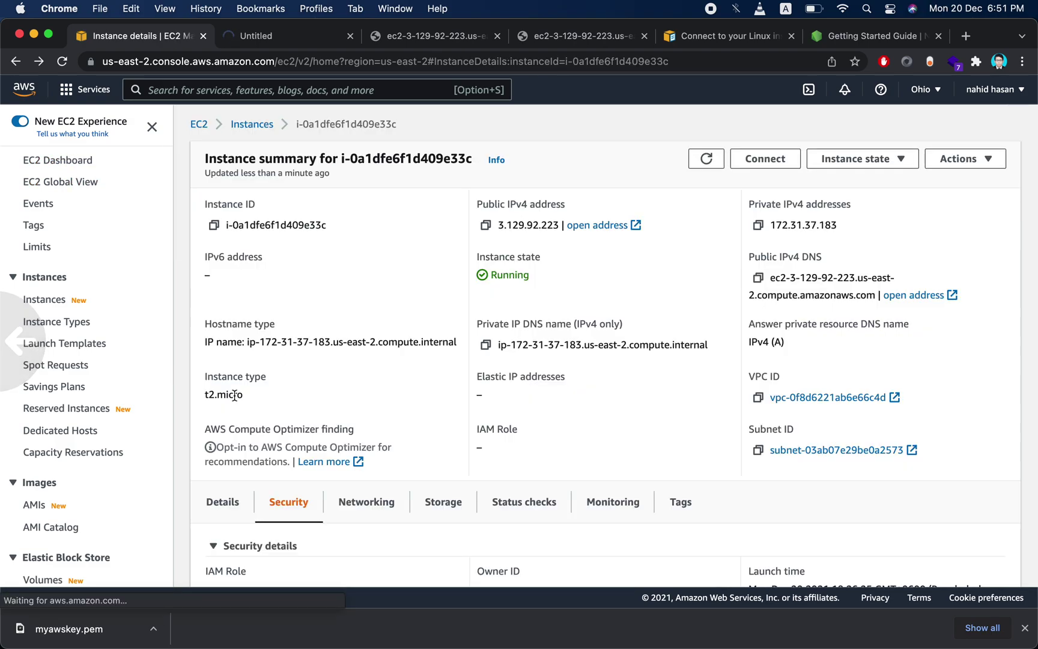
pyautogui.scroll(-2, 345, 383)
pyautogui.scroll(-5, 345, 385)
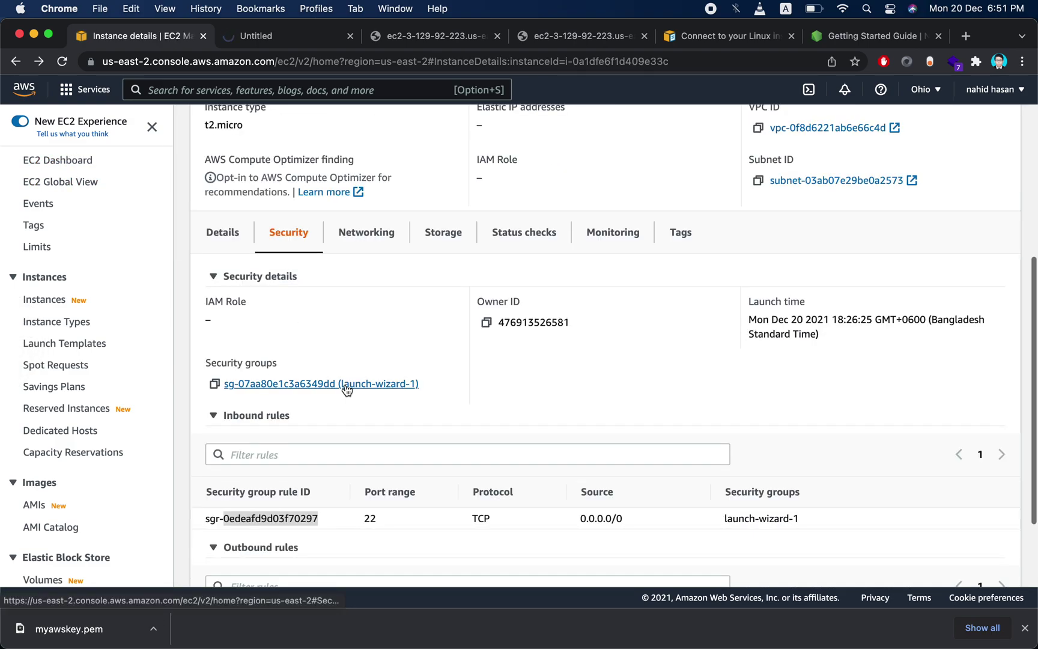
pyautogui.scroll(-3, 400, 471)
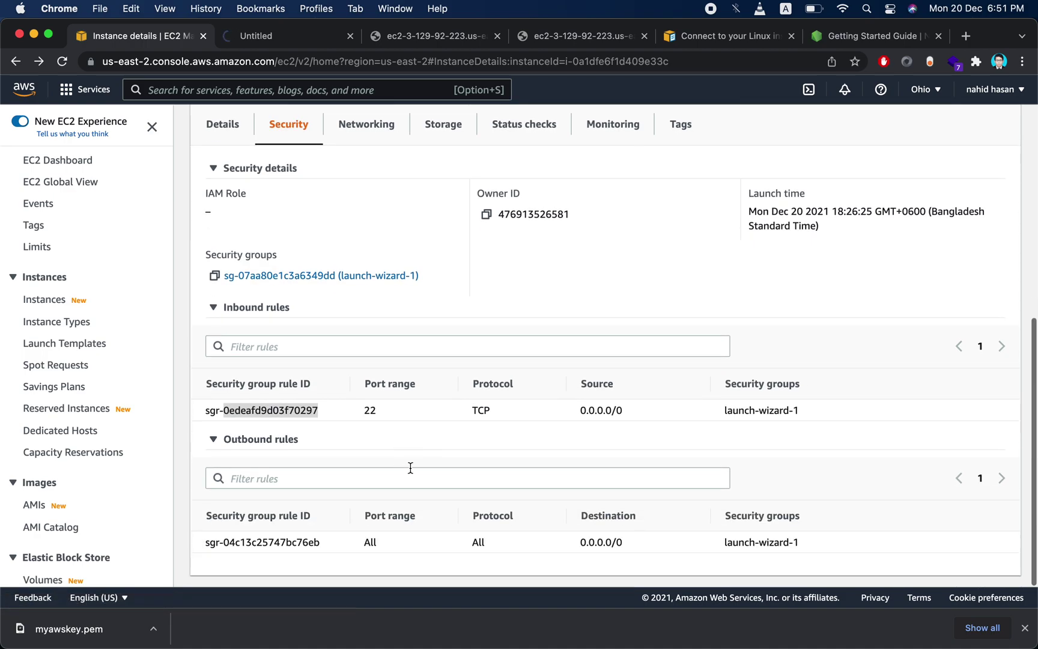
pyautogui.doubleClick(365, 411)
pyautogui.click(426, 410)
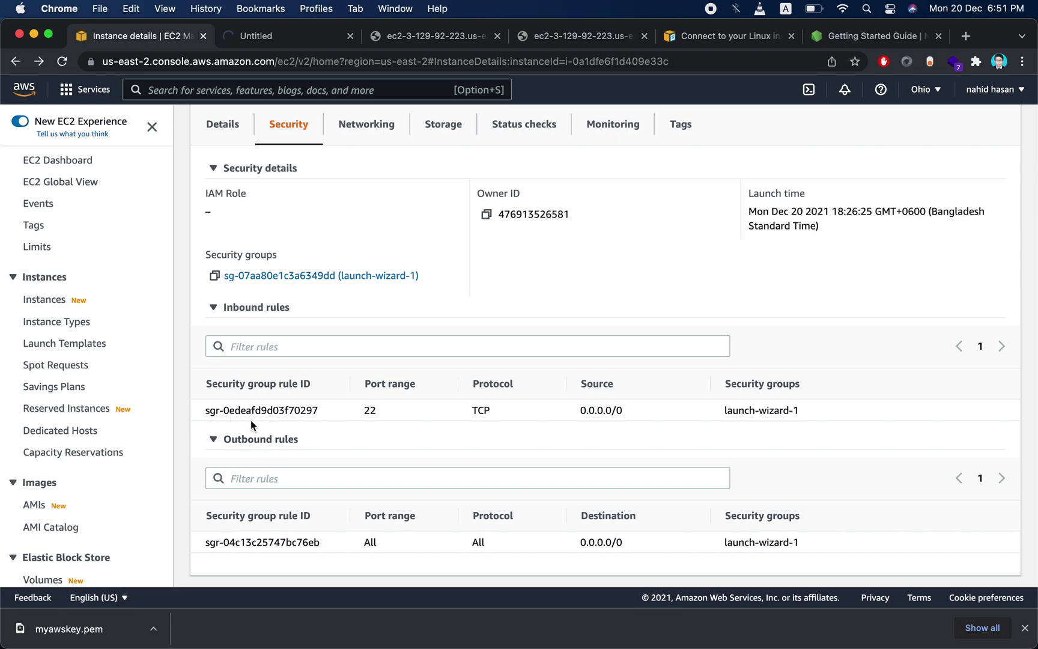
# - Open the launch-wizard-1 security group from the security groups list and display its inbound rules
pyautogui.scroll(-5, 67, 435)
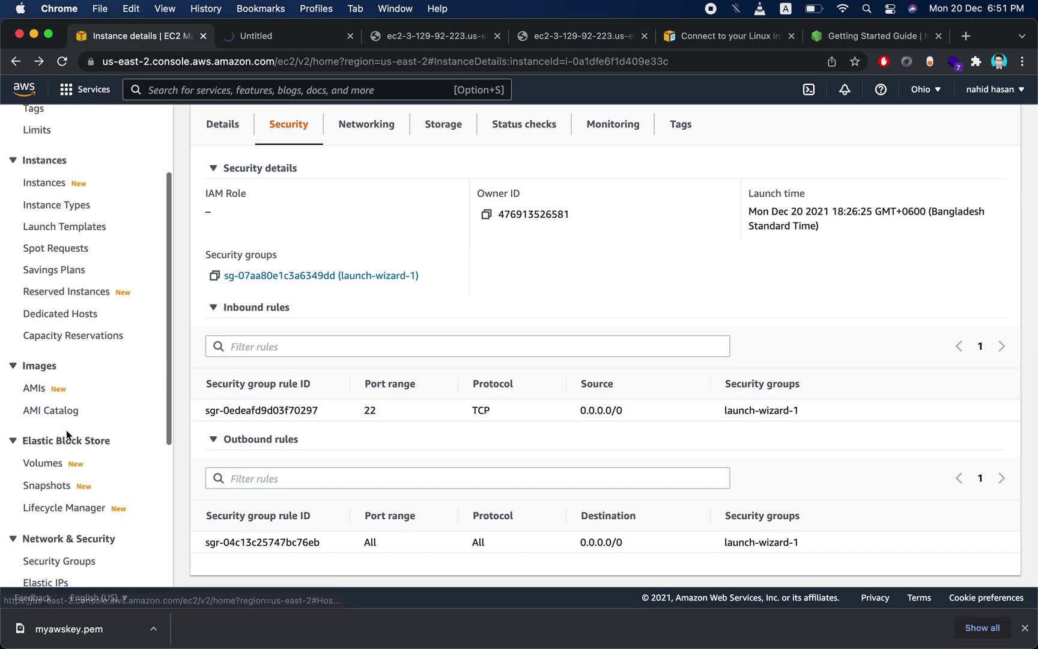
pyautogui.scroll(-2, 84, 452)
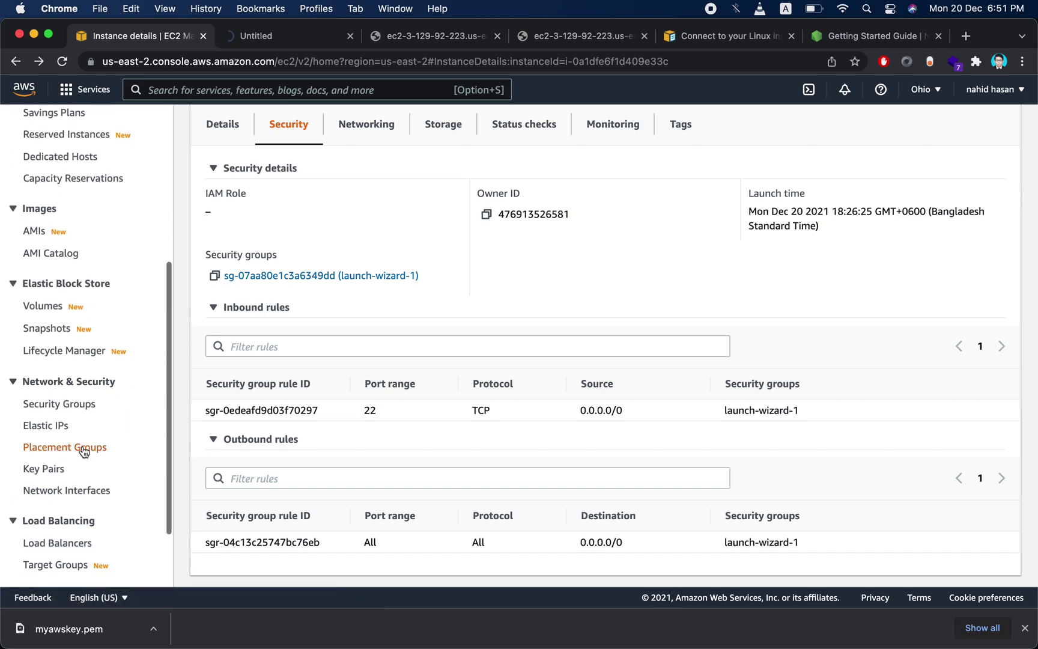
pyautogui.click(89, 407)
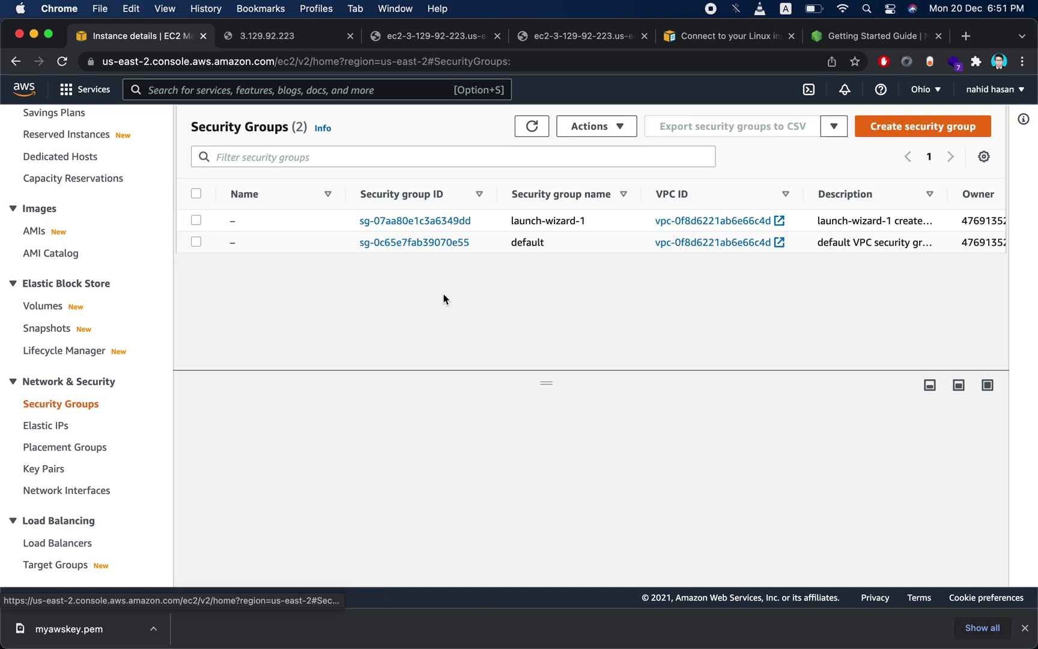
pyautogui.click(407, 222)
pyautogui.scroll(-2, 477, 419)
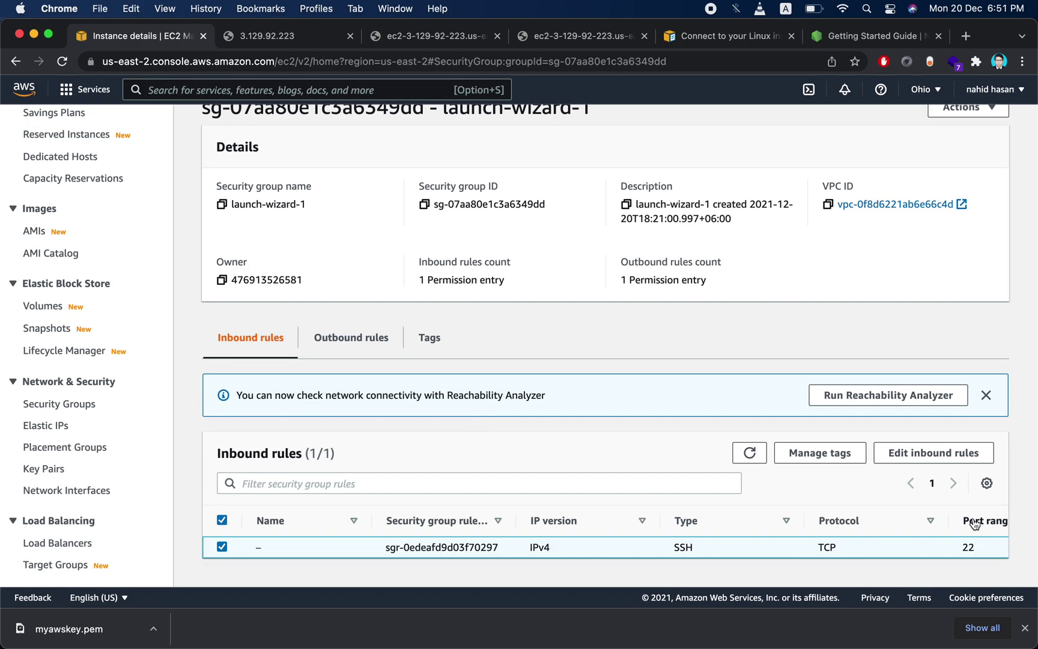
pyautogui.click(980, 492)
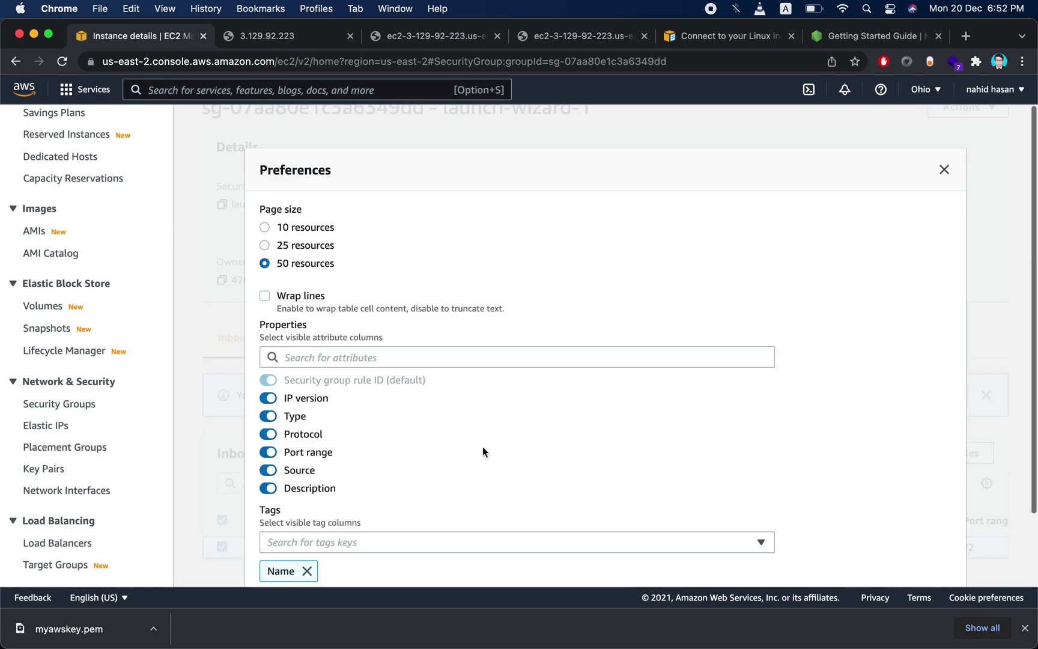
pyautogui.scroll(-3, 483, 445)
pyautogui.scroll(3, 482, 446)
pyautogui.click(945, 170)
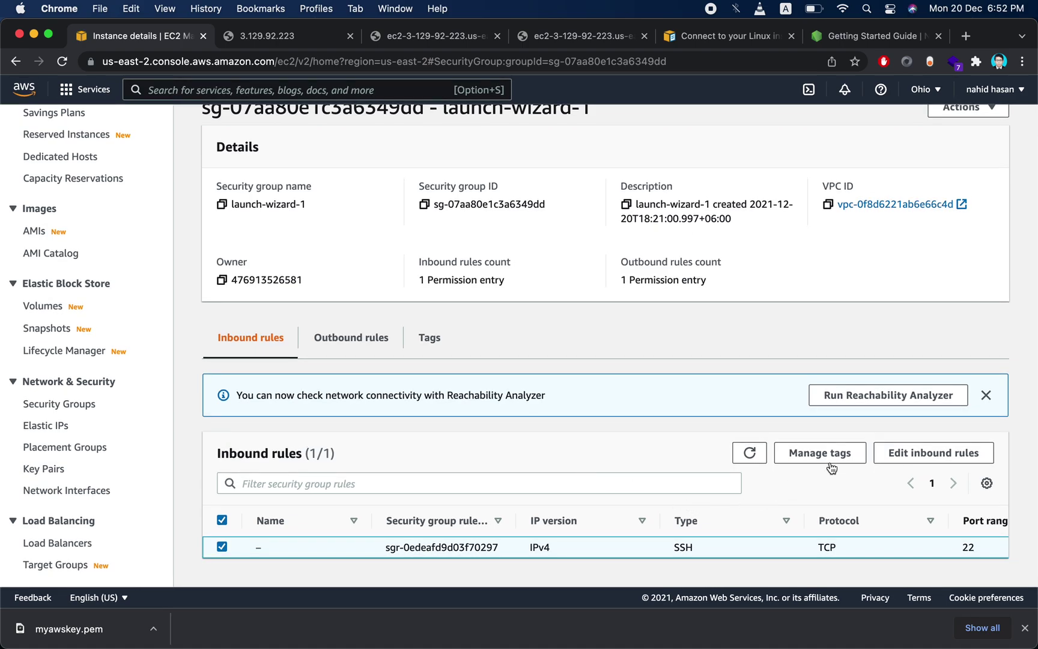
# - Open the launch-wizard-1 inbound rules for editing and try 5000 as the SSH rule's custom source
pyautogui.click(914, 456)
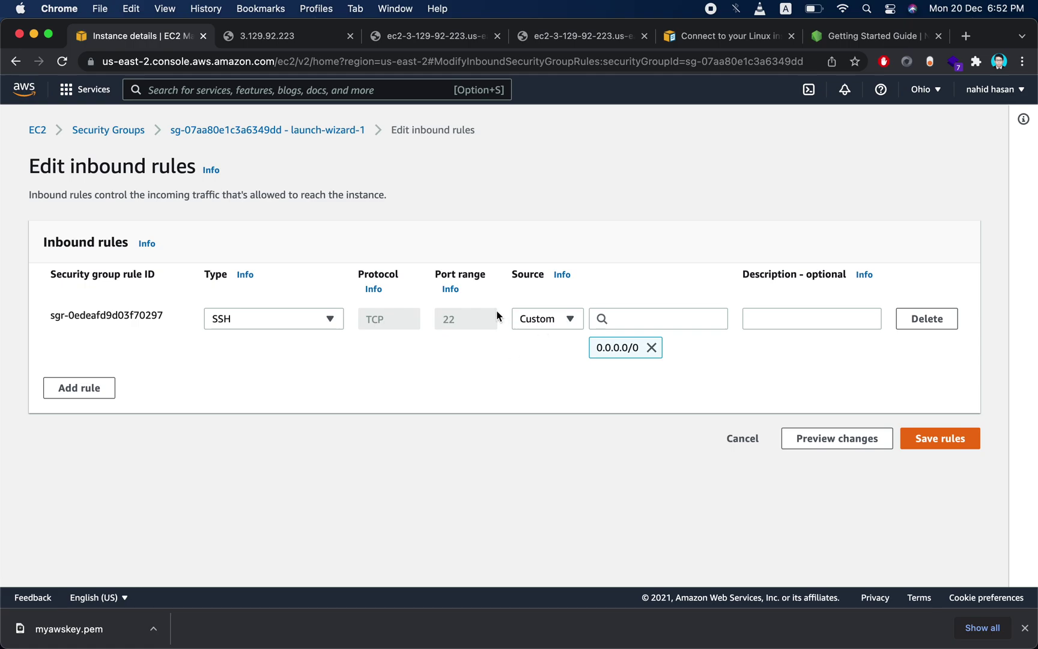
pyautogui.click(622, 322)
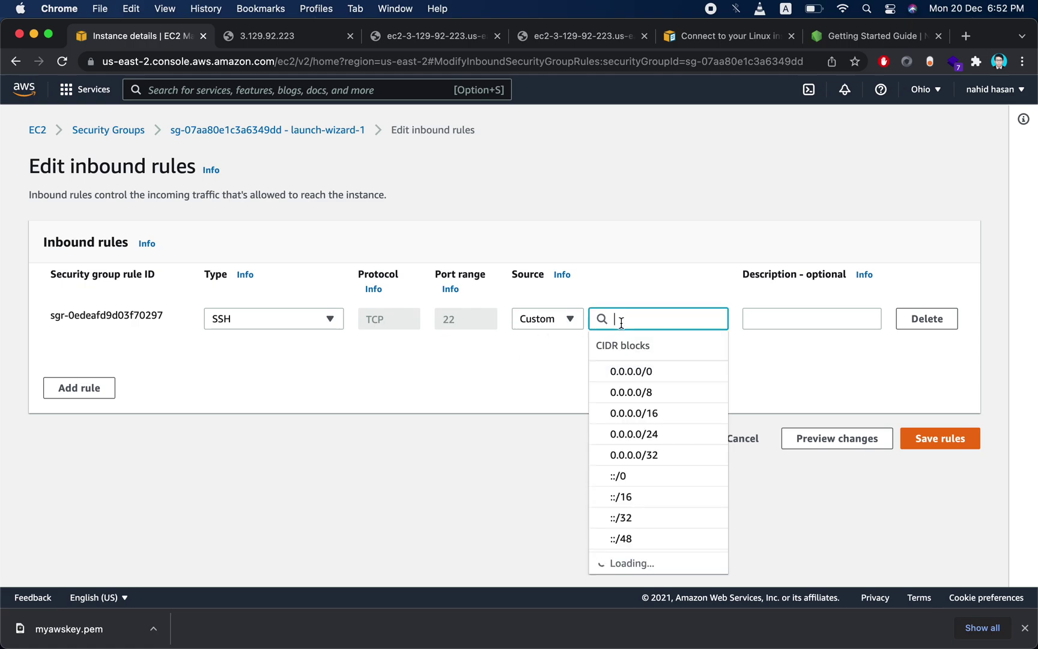
pyautogui.write('5')
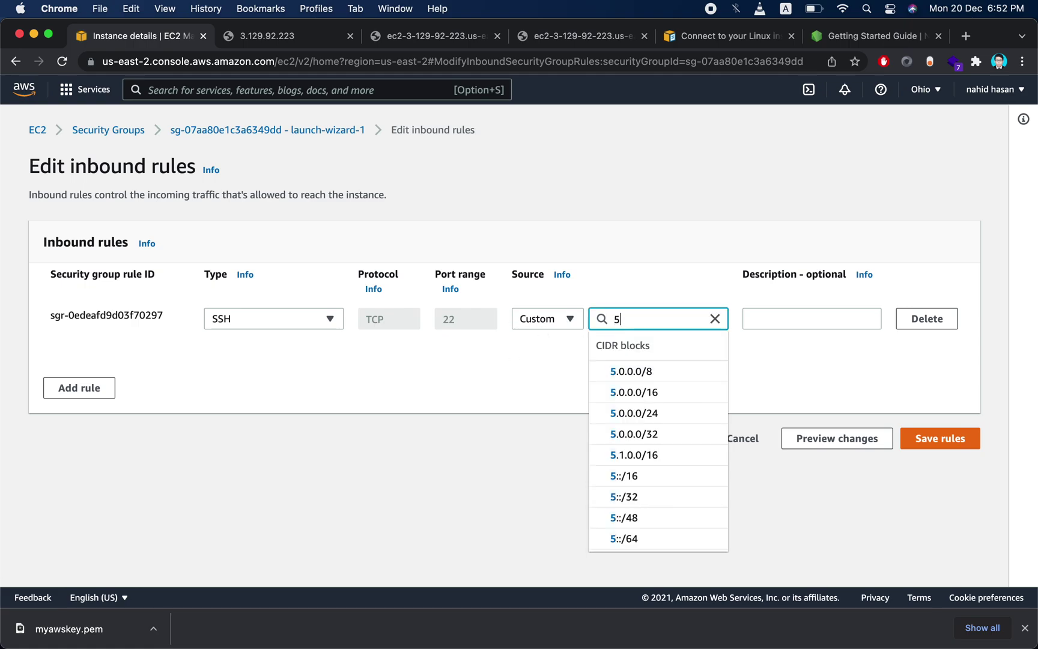
pyautogui.write('000')
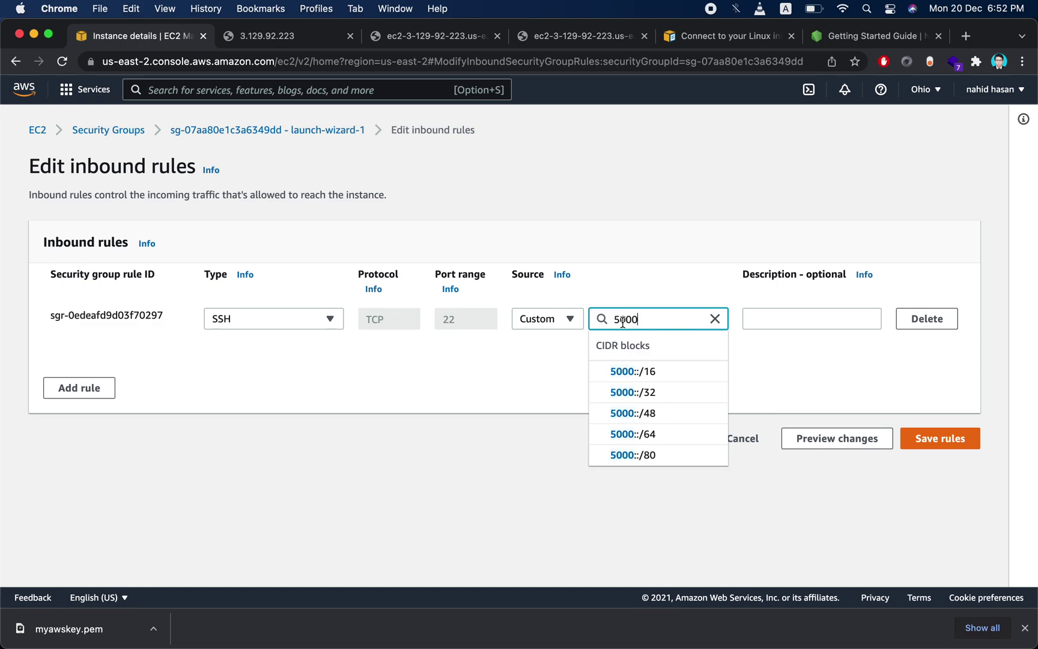
pyautogui.click(416, 449)
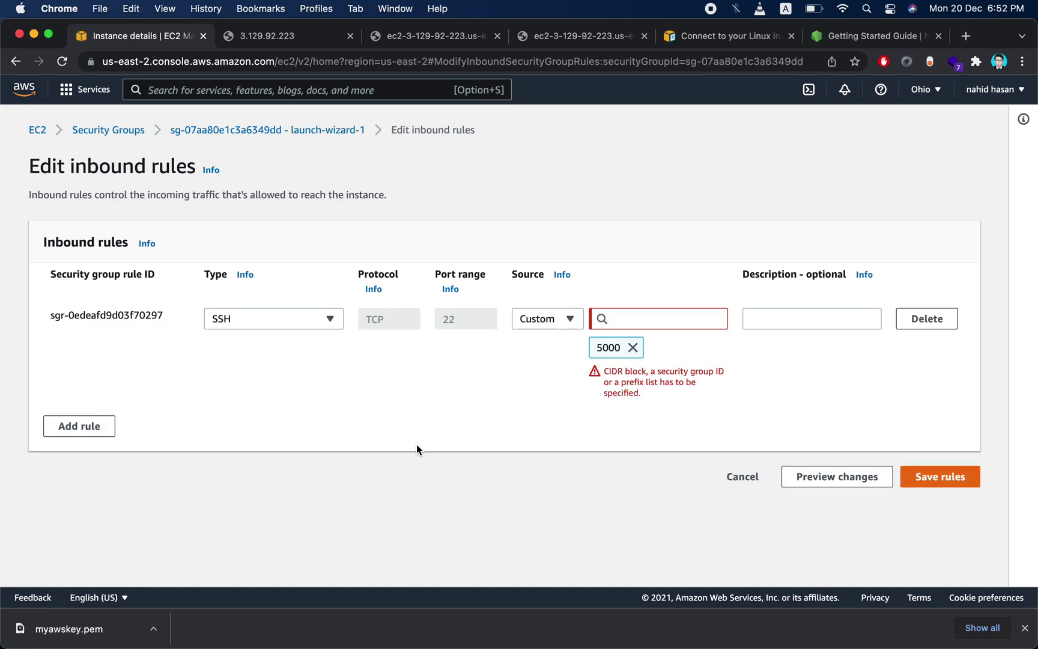
# - Set the type of the existing inbound rule to HTTP
pyautogui.click(283, 319)
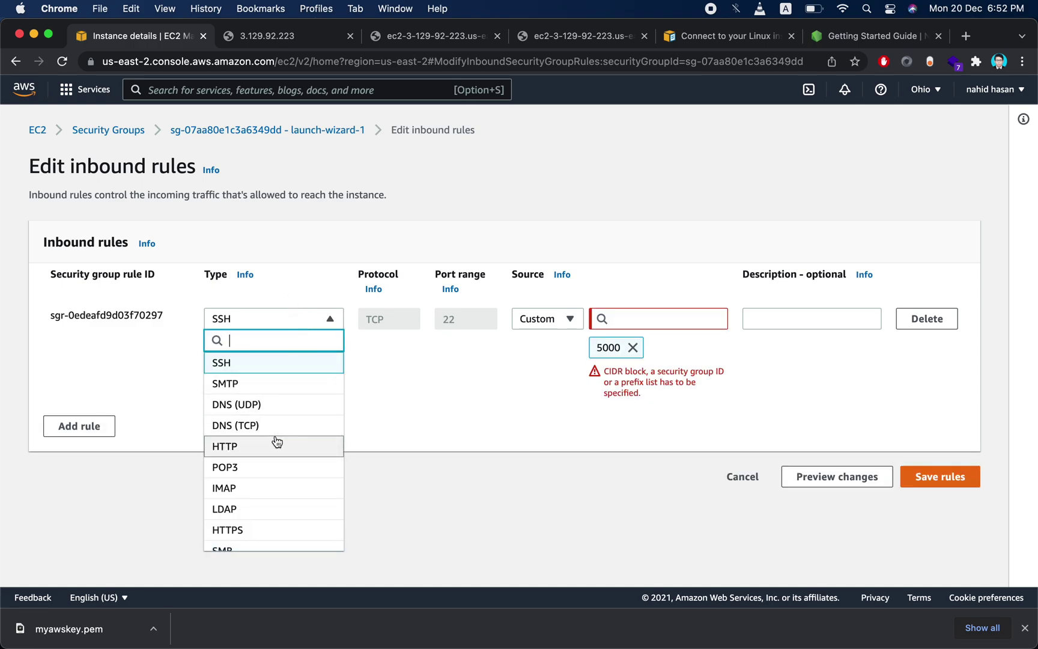
pyautogui.scroll(-1, 266, 445)
pyautogui.scroll(-2, 266, 456)
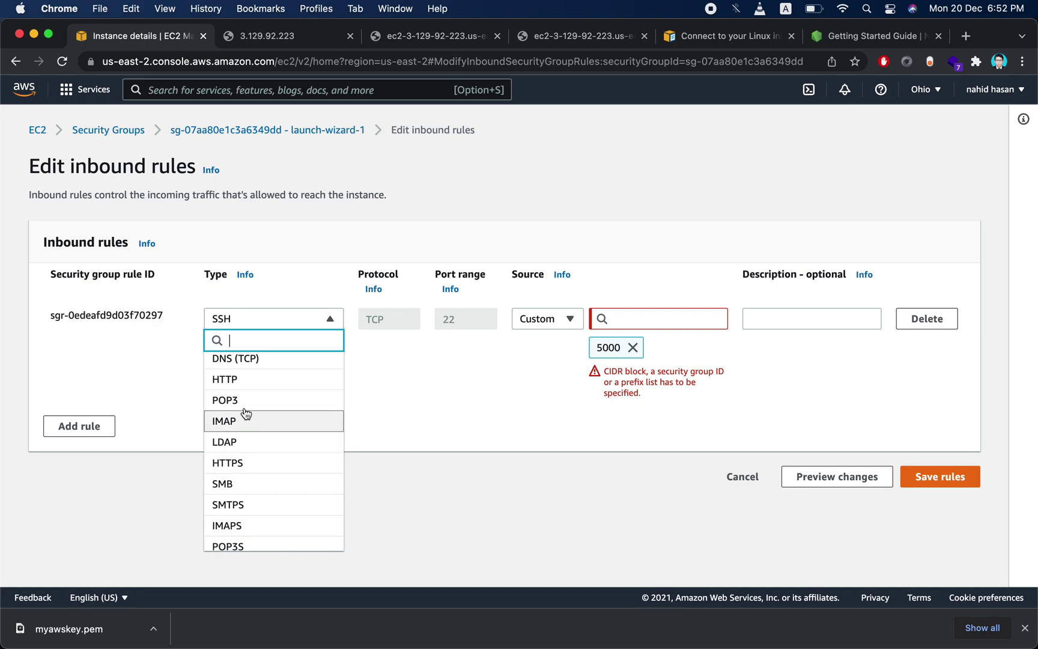
pyautogui.click(242, 379)
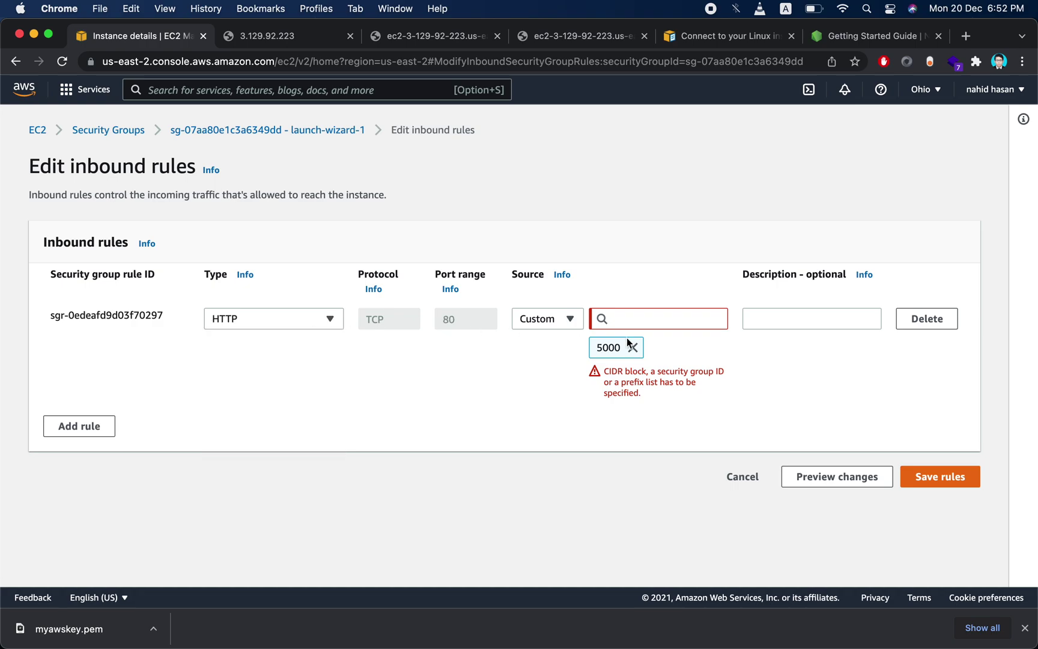
# - Try entering 5000 again as the HTTP rule's custom source
pyautogui.click(609, 322)
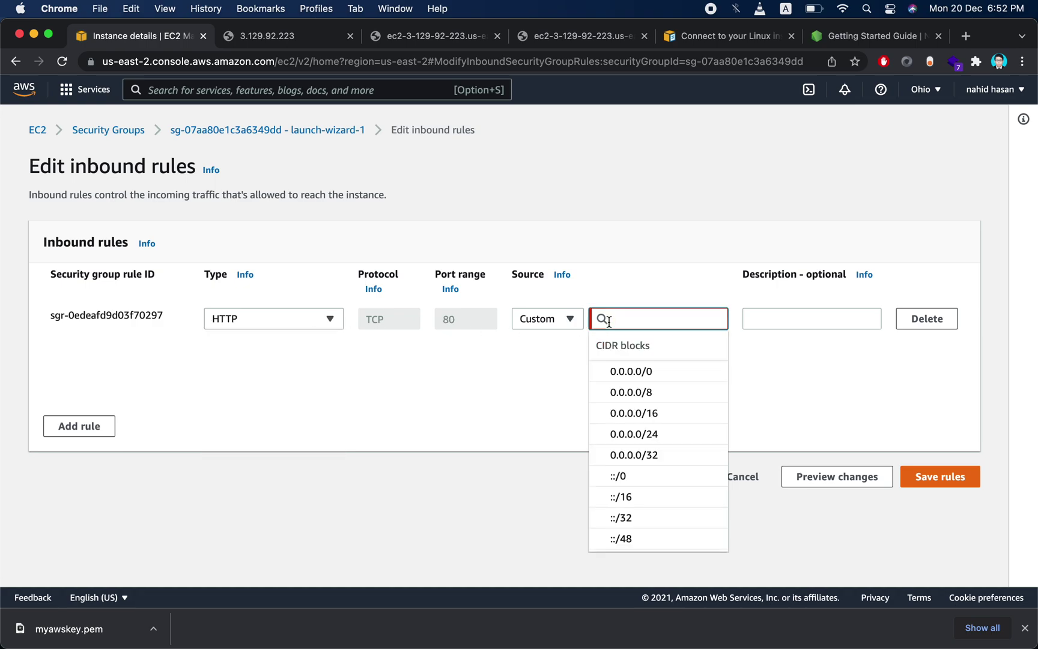
pyautogui.write('5000')
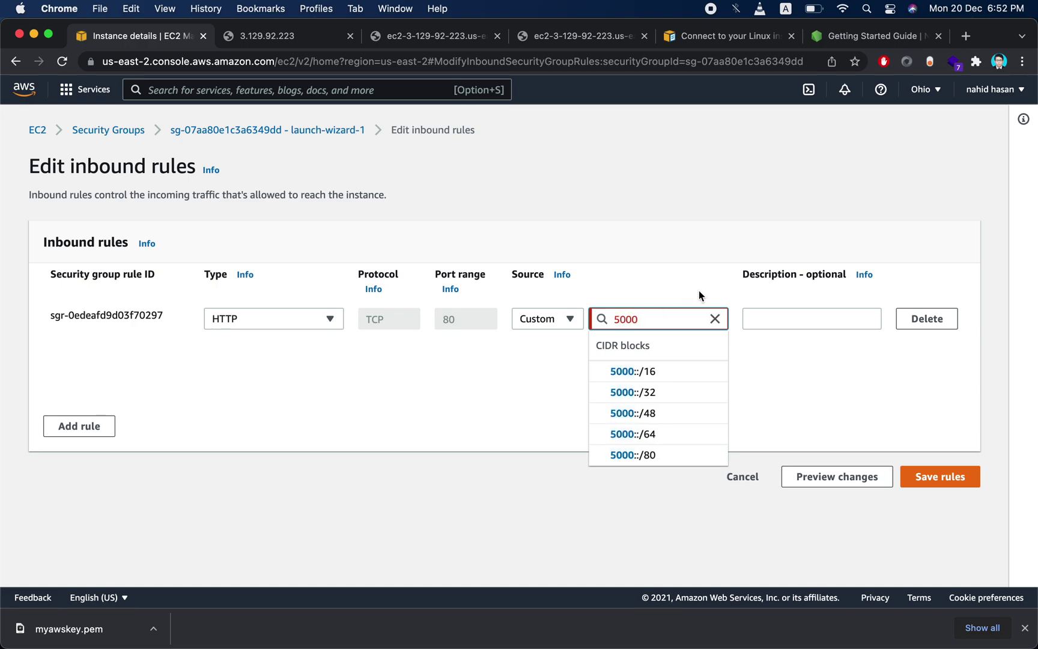
pyautogui.press('Return')
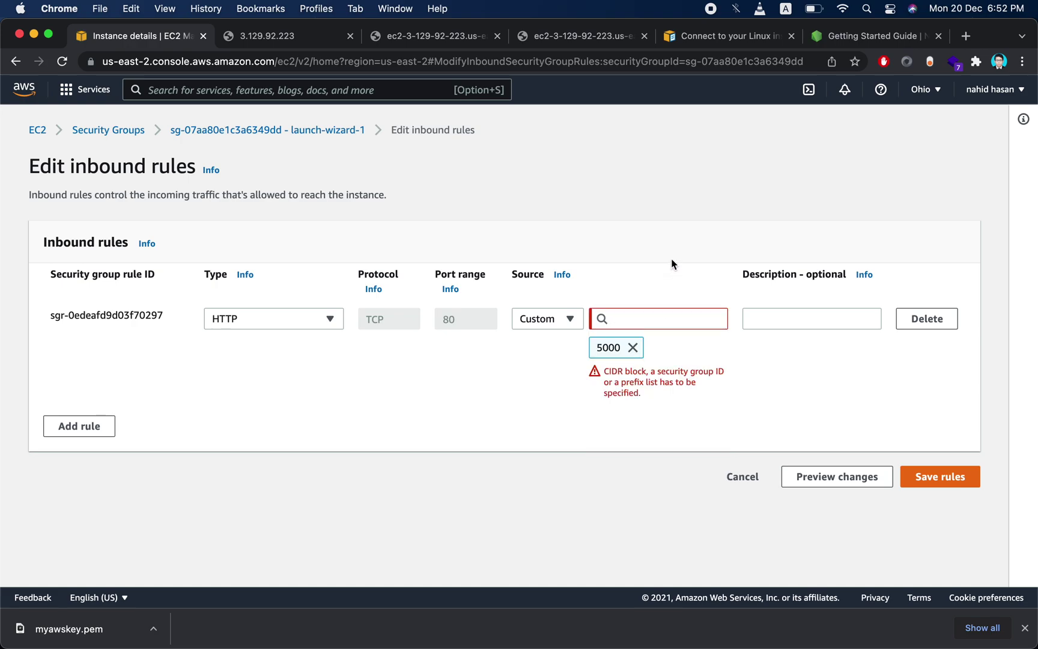
# - Remove the 5000 entry from the HTTP rule's source and try to save the inbound rules
pyautogui.click(634, 347)
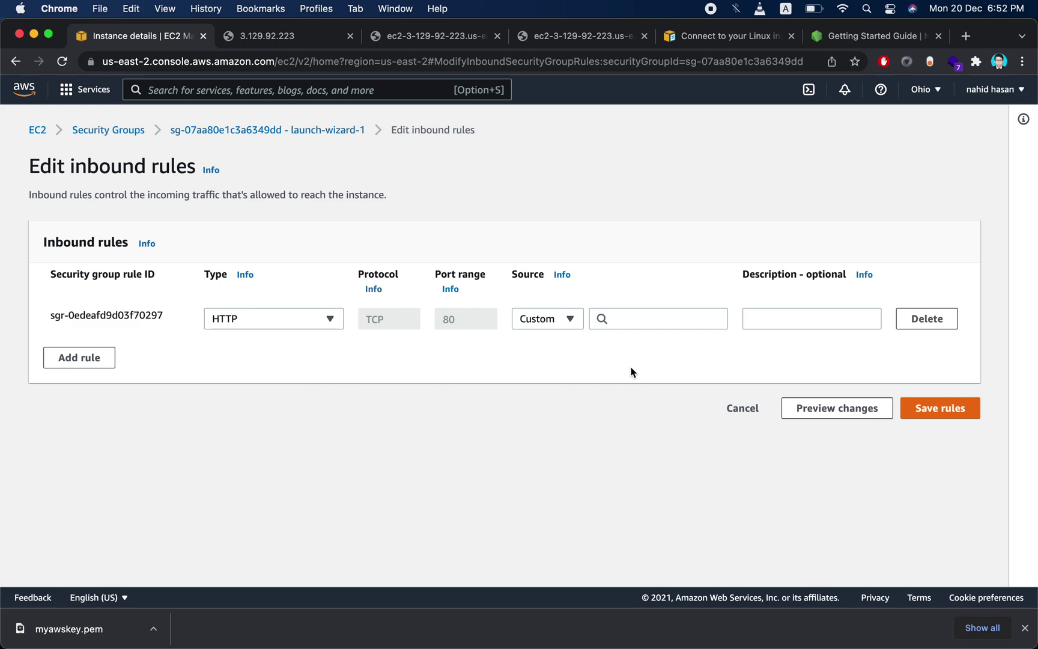
pyautogui.click(931, 415)
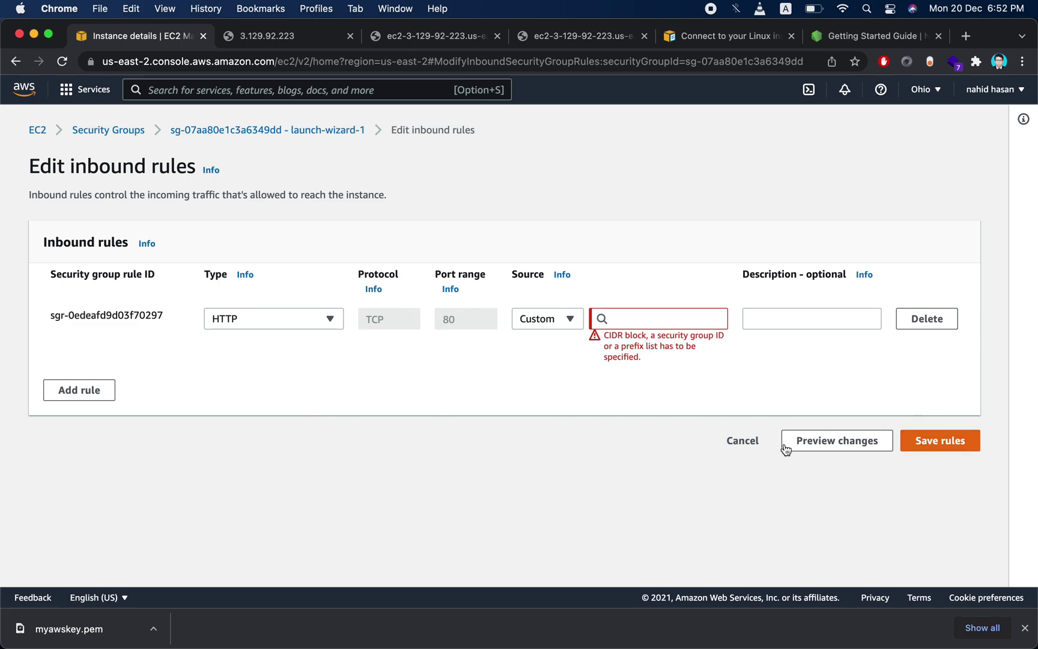
# - Try the default security group as the HTTP rule's custom source, then clear it and retry saving the inbound rules
pyautogui.click(645, 325)
pyautogui.scroll(-3, 651, 463)
pyautogui.scroll(3, 651, 460)
pyautogui.scroll(-5, 651, 460)
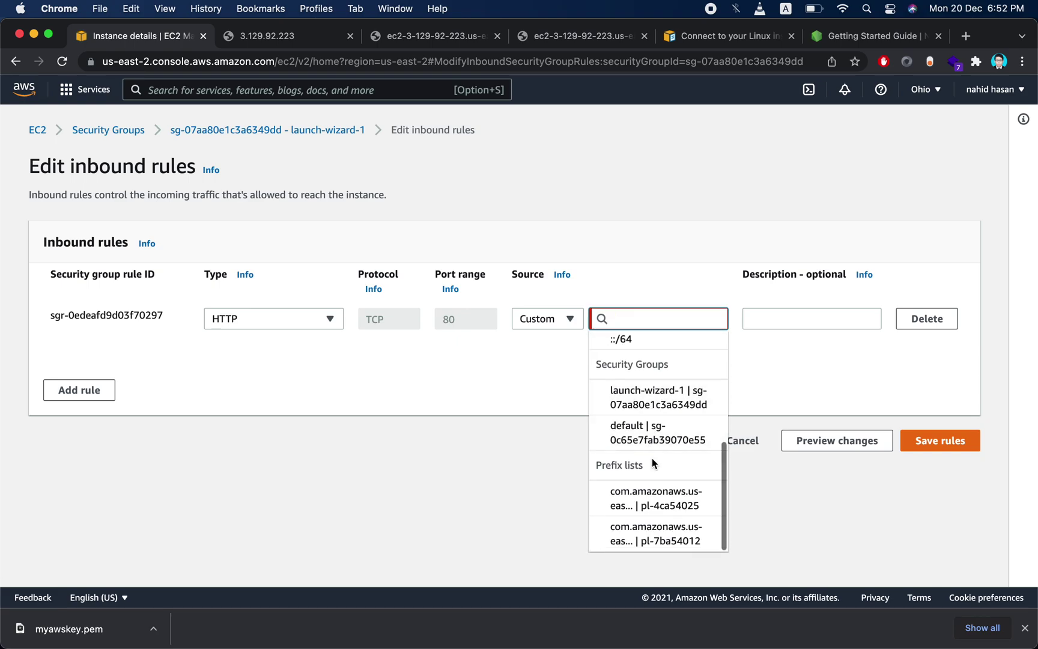
pyautogui.scroll(1, 652, 457)
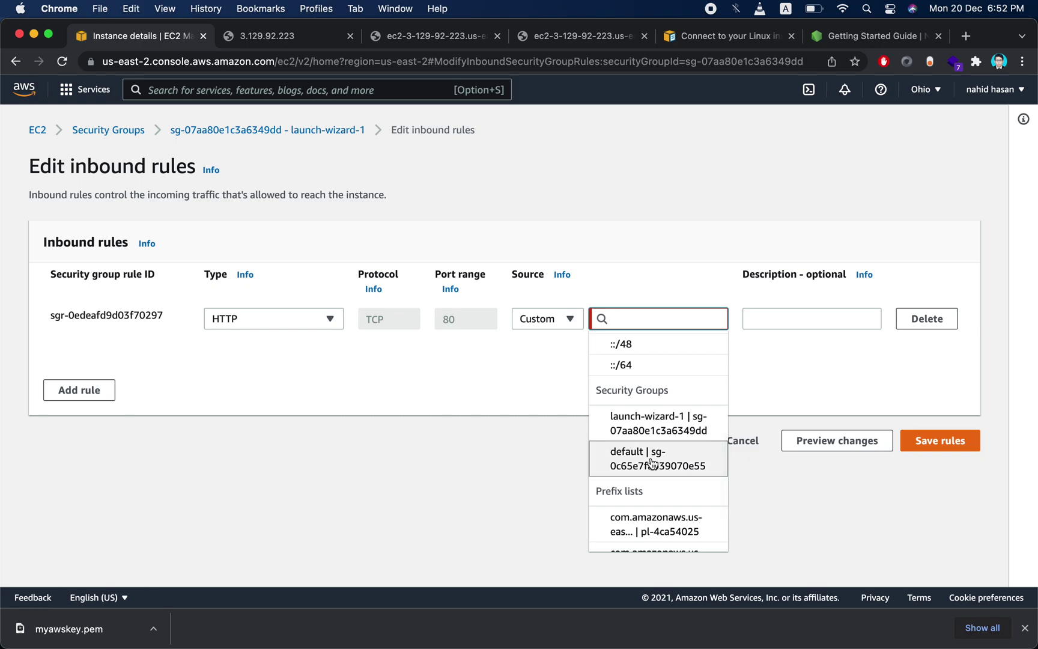
pyautogui.click(538, 415)
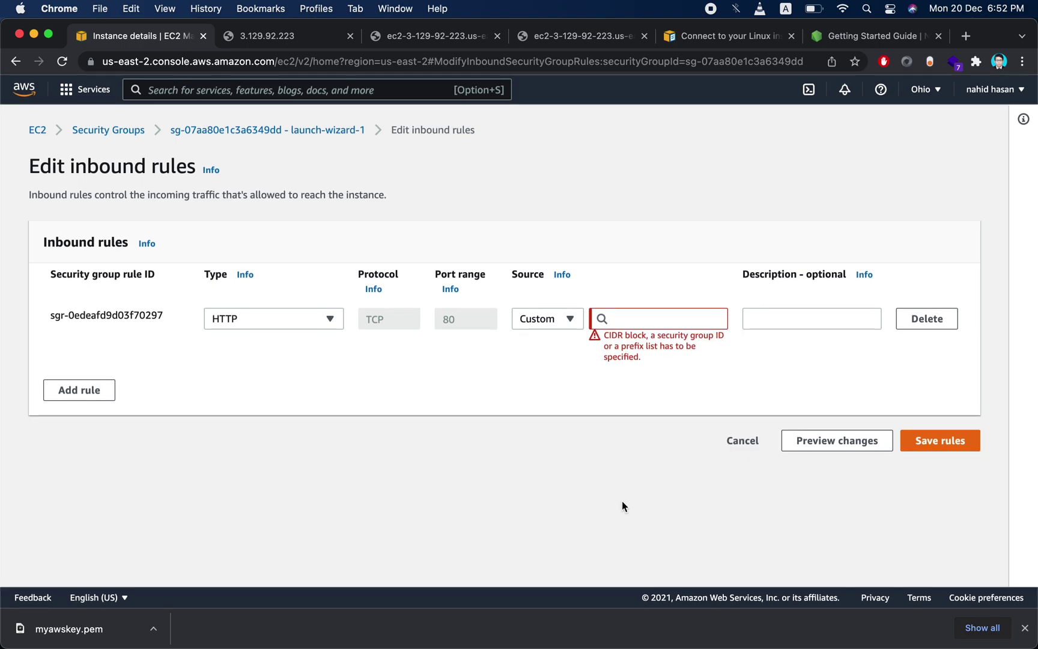
pyautogui.click(651, 319)
pyautogui.scroll(-5, 651, 474)
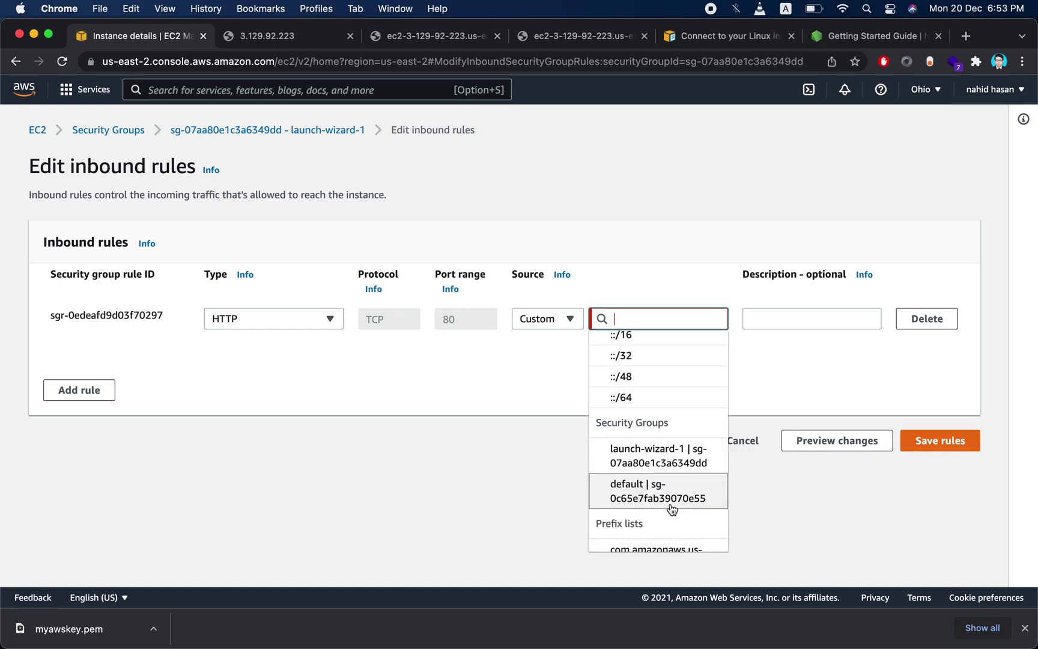
pyautogui.click(659, 504)
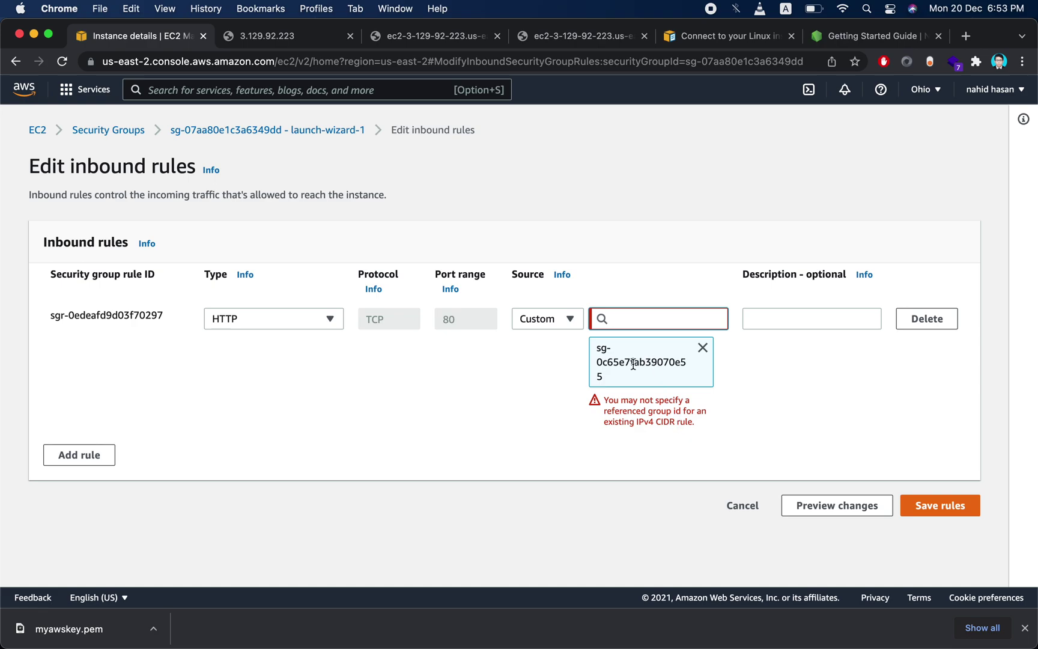
pyautogui.click(702, 348)
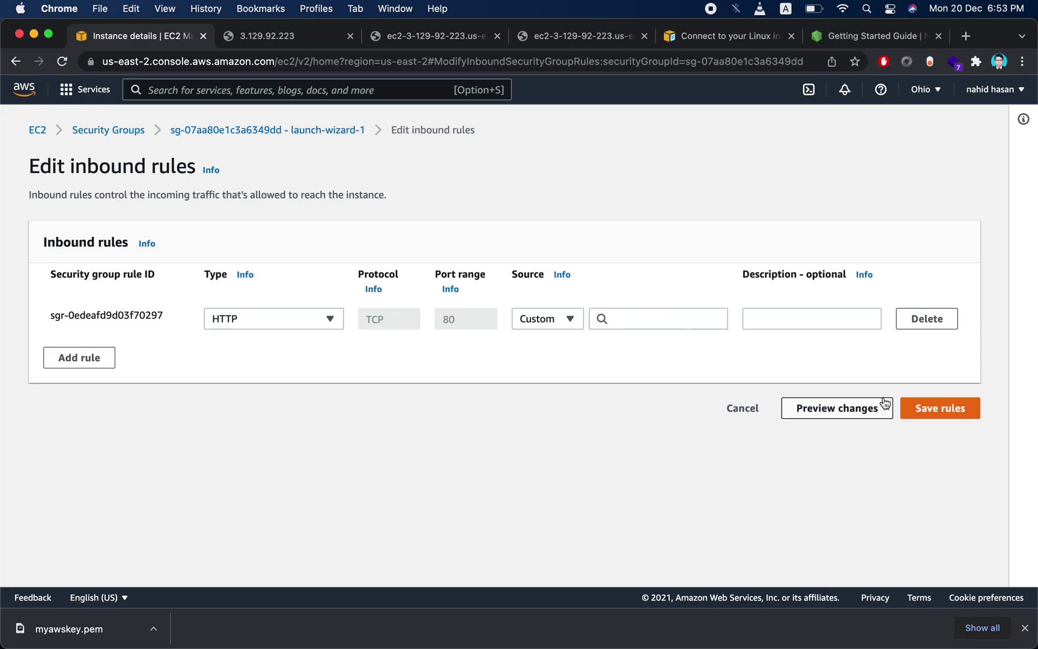
pyautogui.click(933, 408)
# - Set the HTTP rule's source to Anywhere-IPv4
pyautogui.click(654, 313)
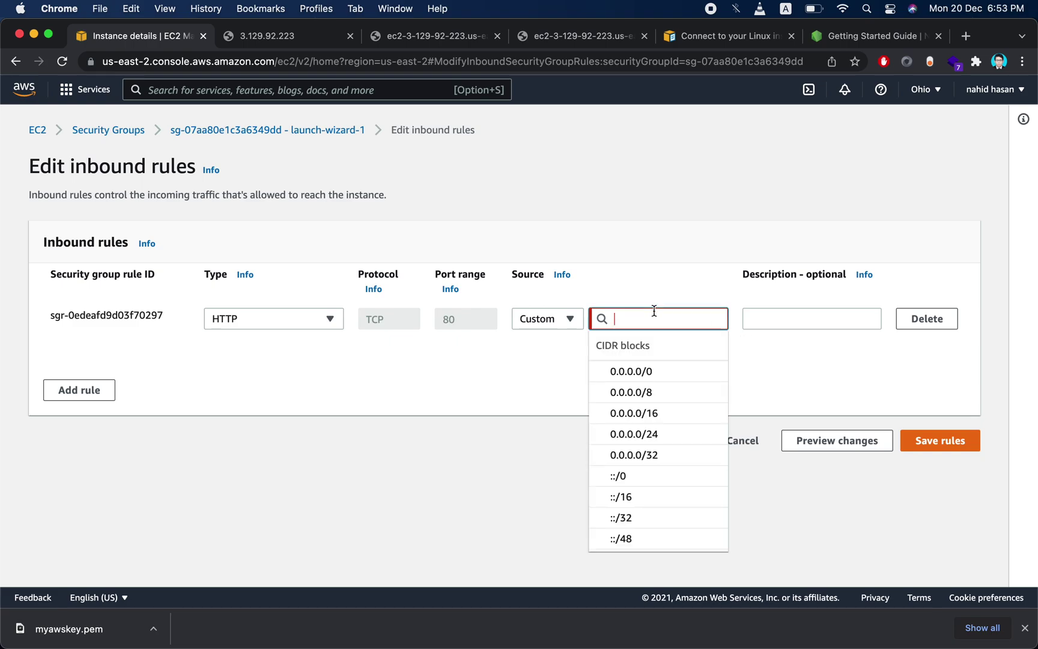
pyautogui.click(540, 320)
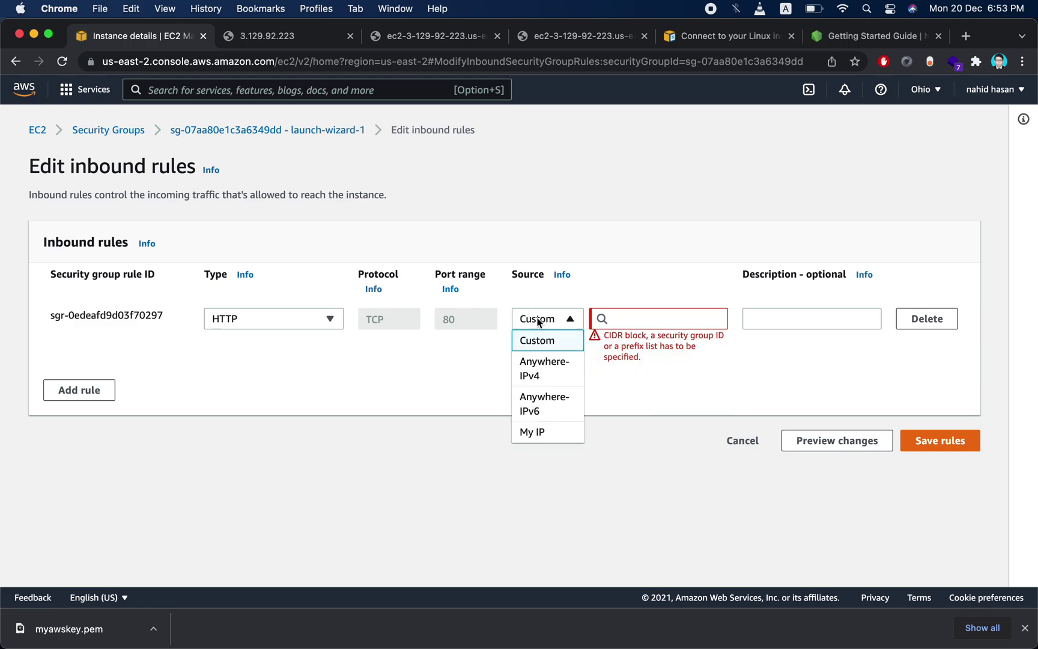
pyautogui.click(537, 367)
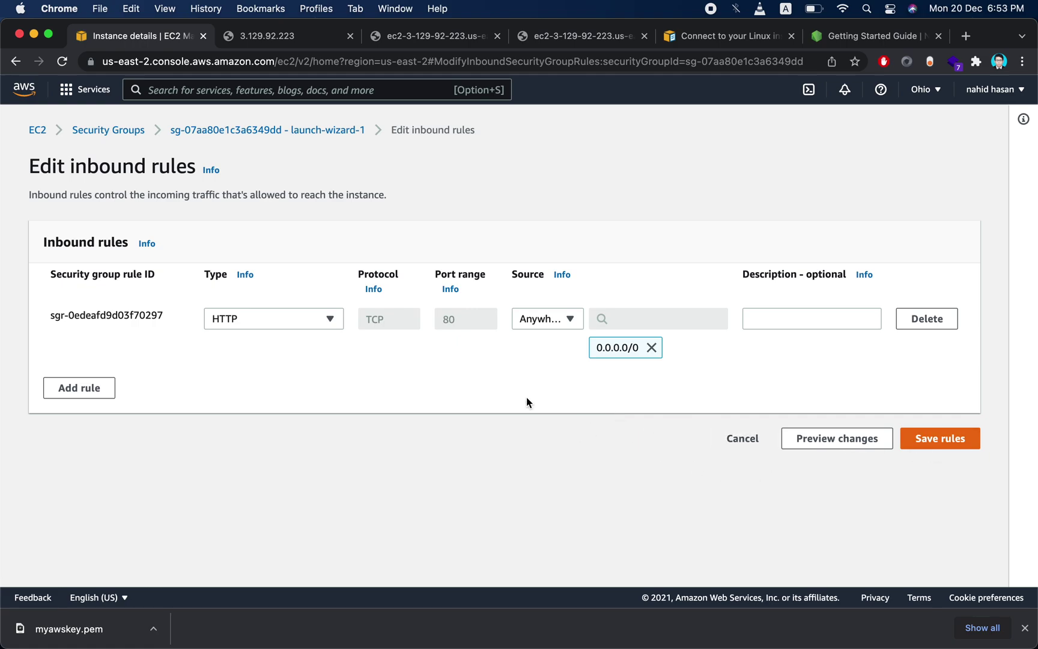
# - Add a second inbound rule and set its type to HTTPS
pyautogui.click(92, 391)
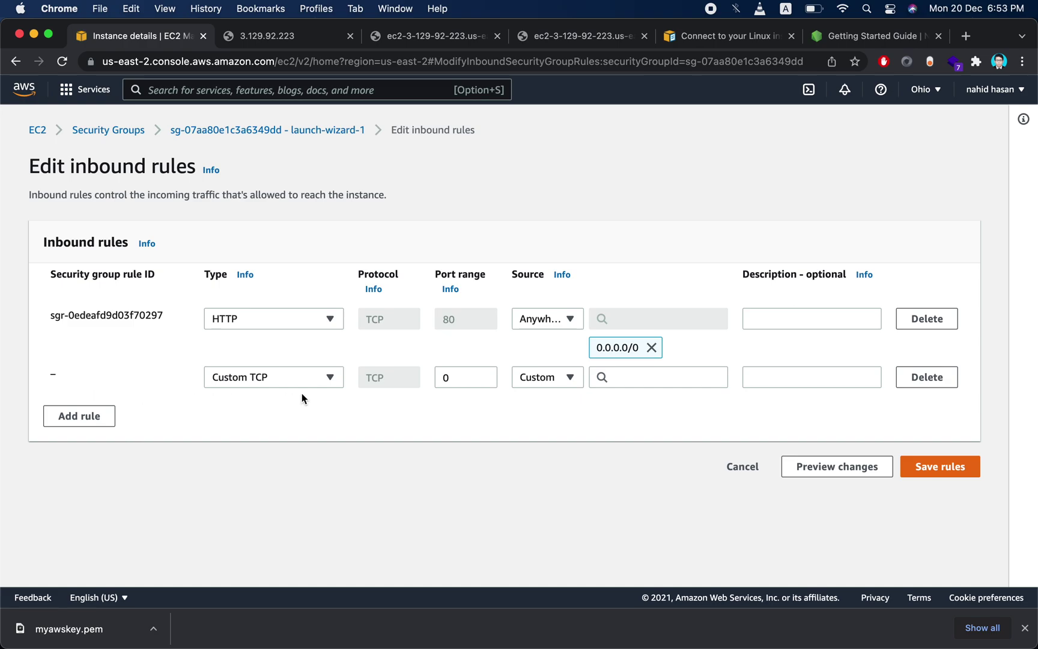
pyautogui.click(241, 378)
pyautogui.scroll(-2, 243, 295)
pyautogui.scroll(-1, 243, 294)
pyautogui.scroll(-2, 251, 326)
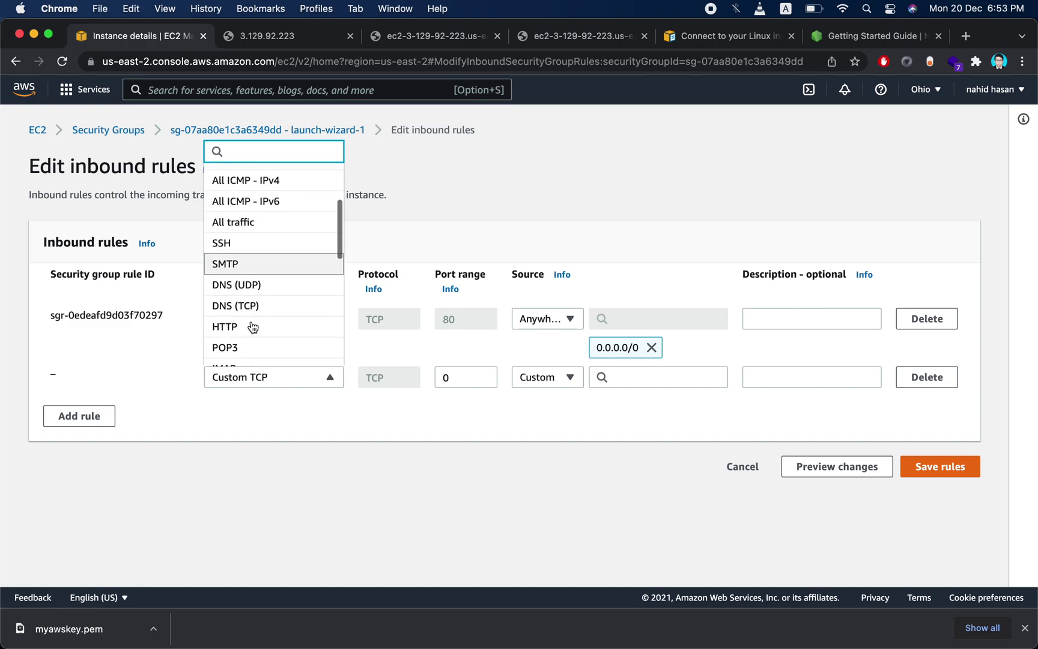
pyautogui.scroll(-3, 253, 329)
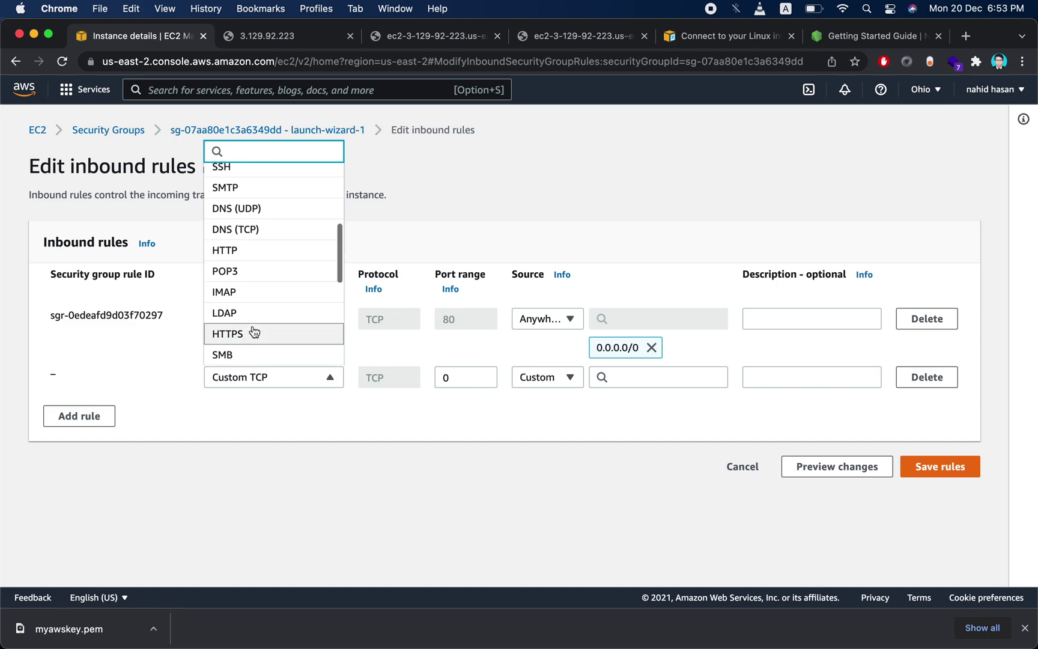
pyautogui.click(255, 332)
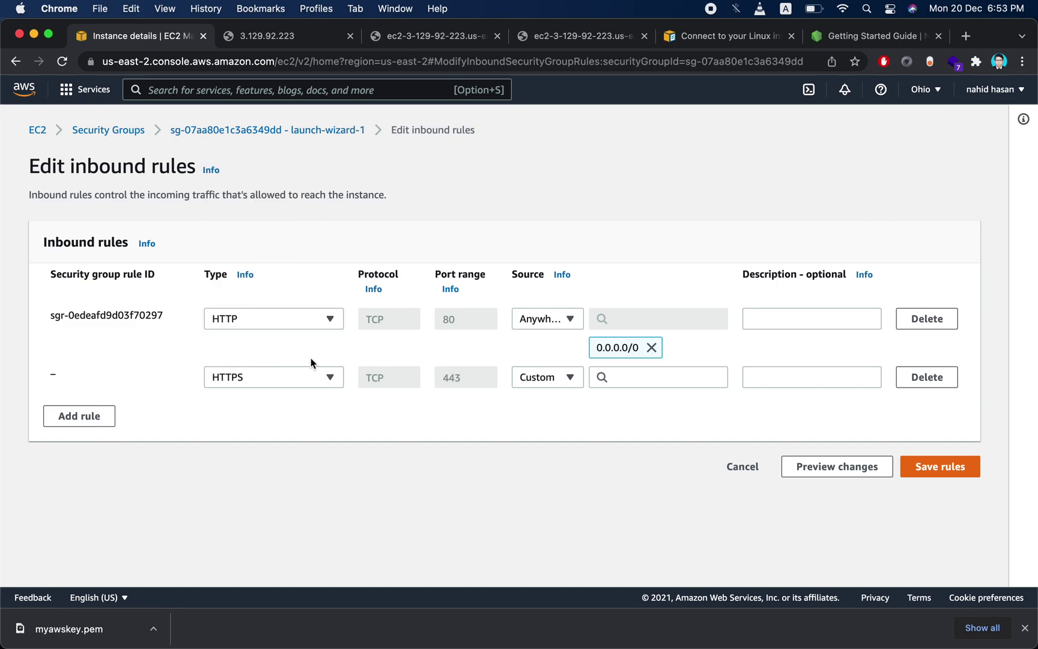
# - Set the HTTPS rule's source to Anywhere-IPv4 and save the inbound rules
pyautogui.click(543, 385)
pyautogui.click(548, 430)
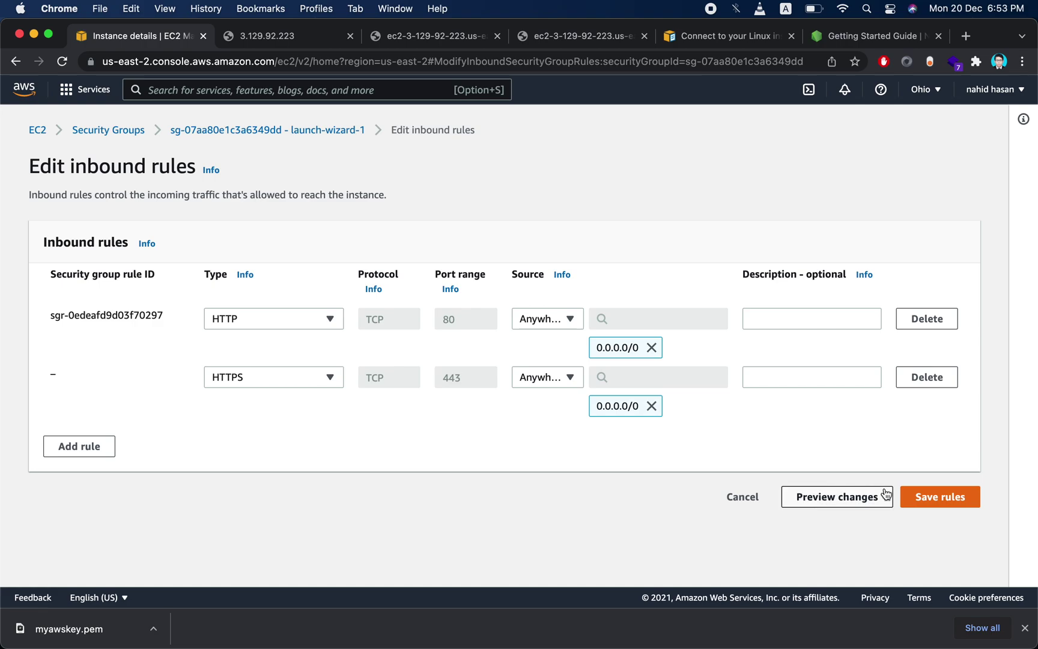
pyautogui.click(916, 493)
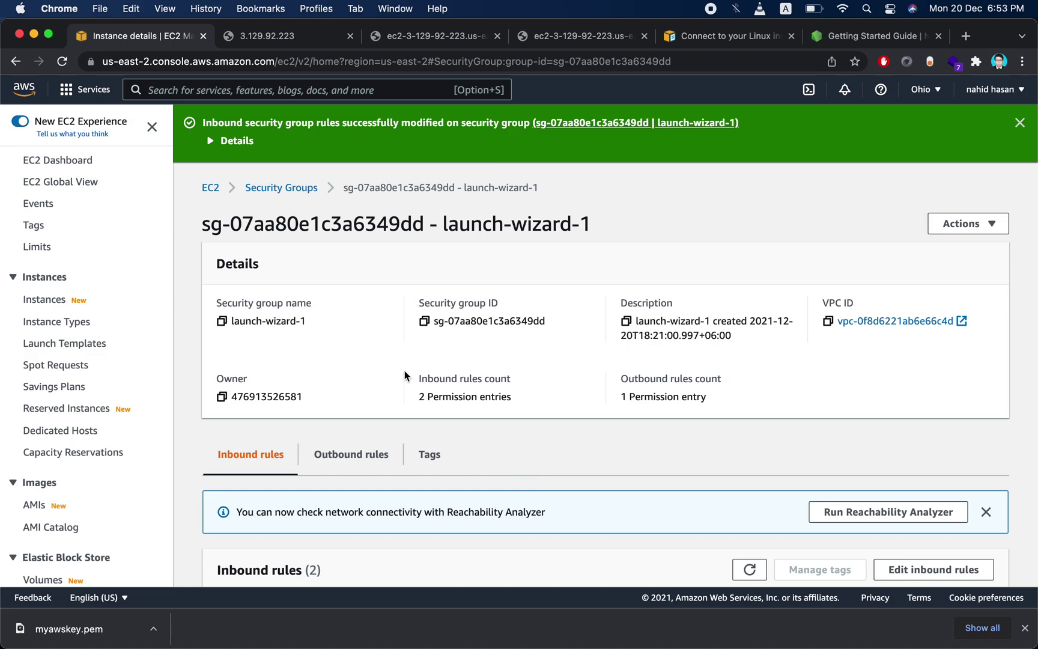
# - Examine the type, protocol, port range and source of the saved inbound rules in the launch-wizard-1 security group
pyautogui.scroll(-5, 267, 397)
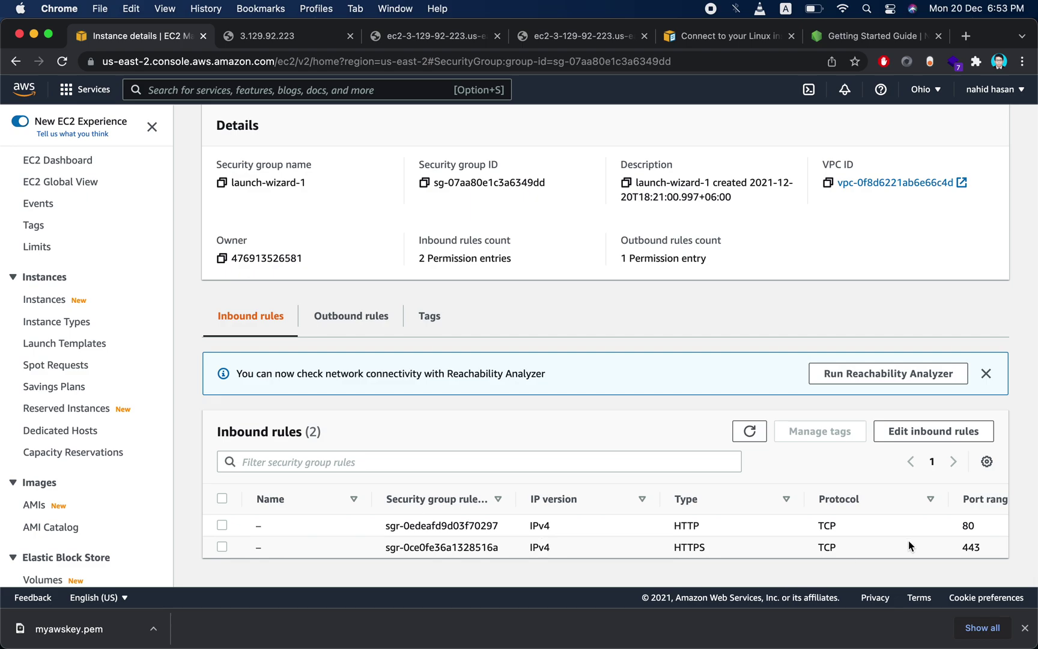
pyautogui.hscroll(6, 940, 551)
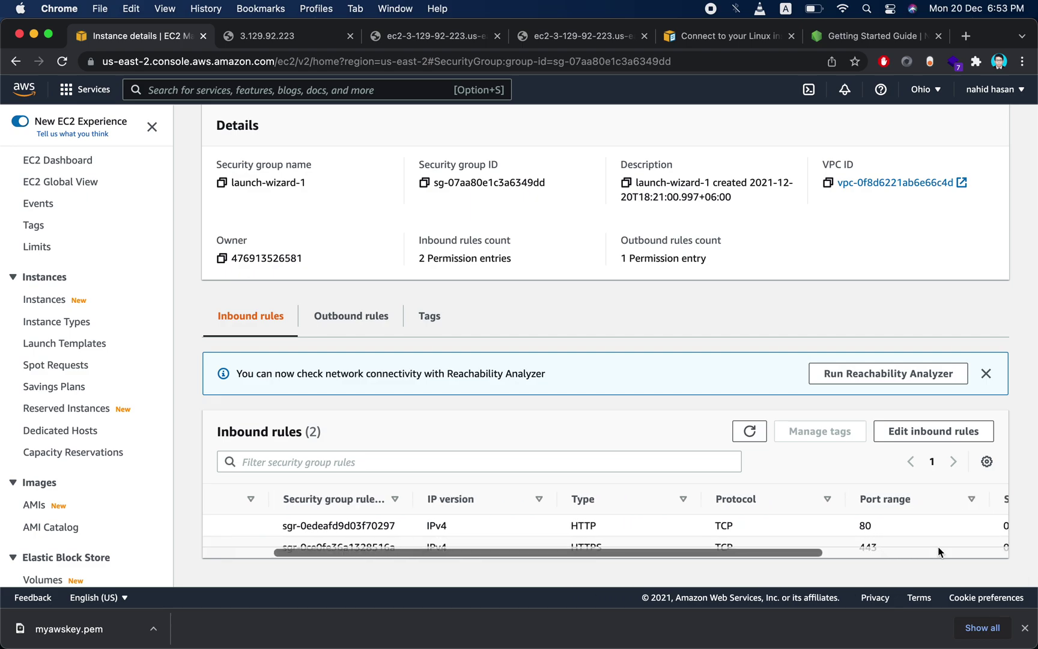
pyautogui.hscroll(6, 824, 539)
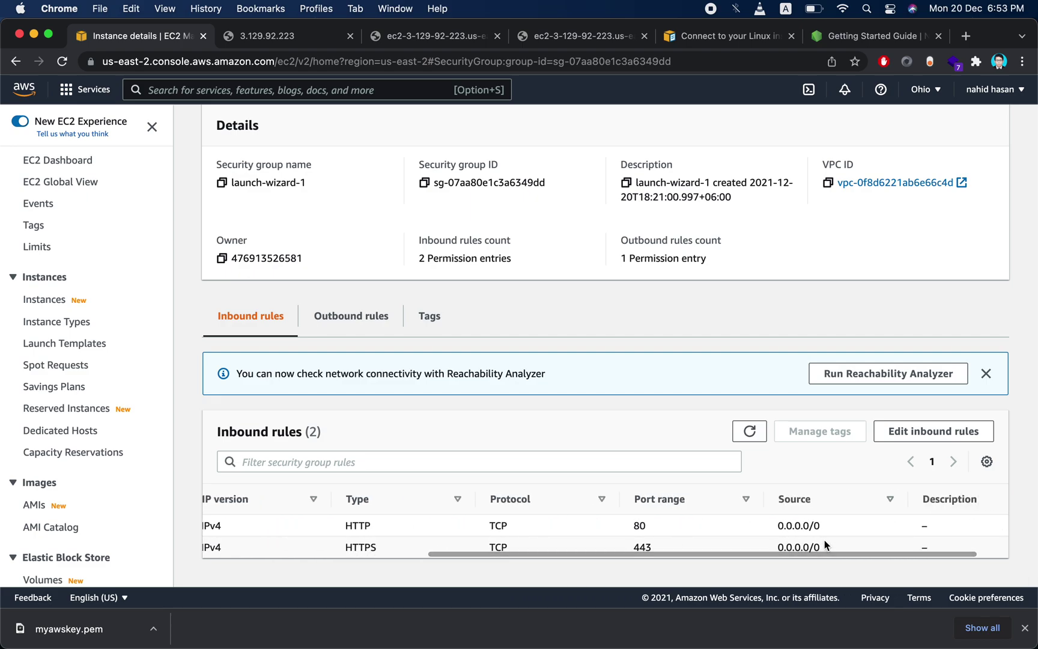
pyautogui.hscroll(-12, 824, 540)
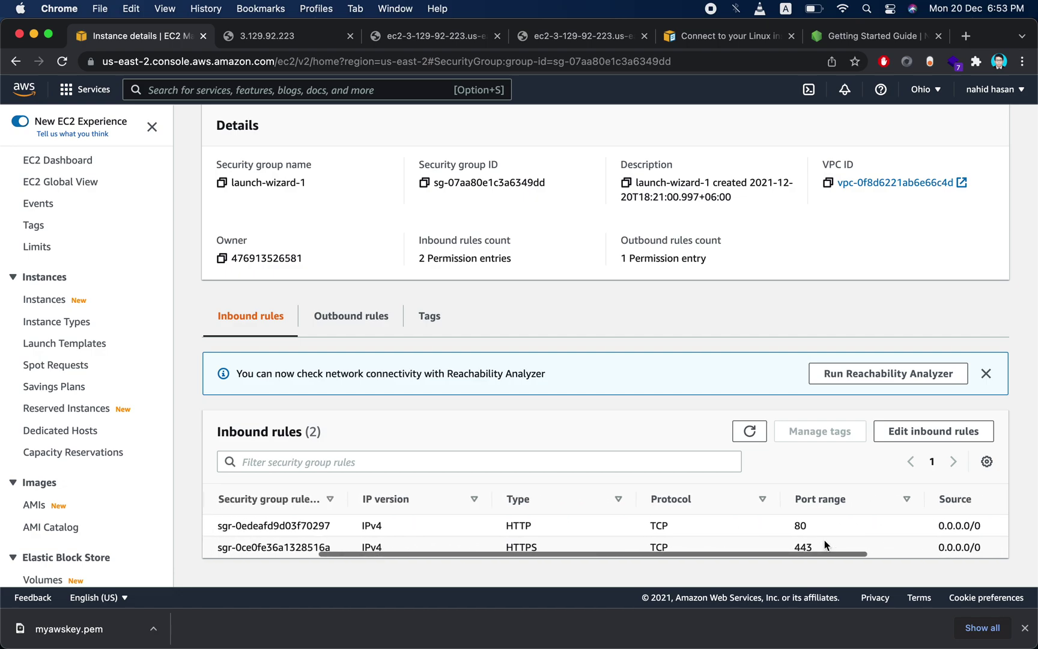
pyautogui.hscroll(12, 824, 539)
pyautogui.hscroll(-12, 824, 540)
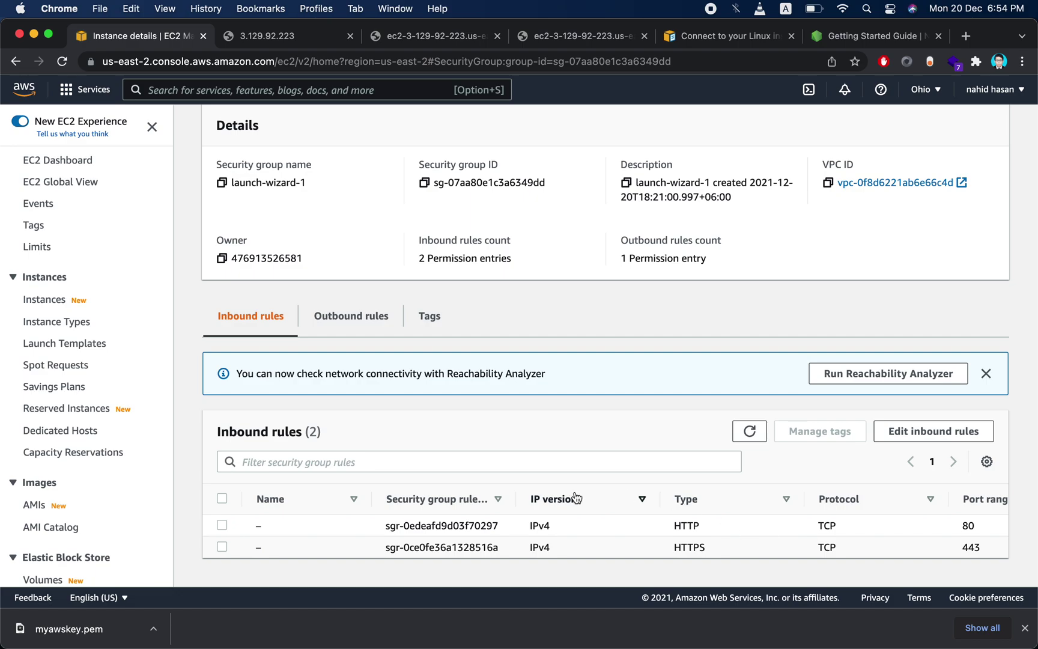
pyautogui.hscroll(8, 685, 525)
pyautogui.hscroll(-8, 686, 526)
pyautogui.hscroll(1, 951, 544)
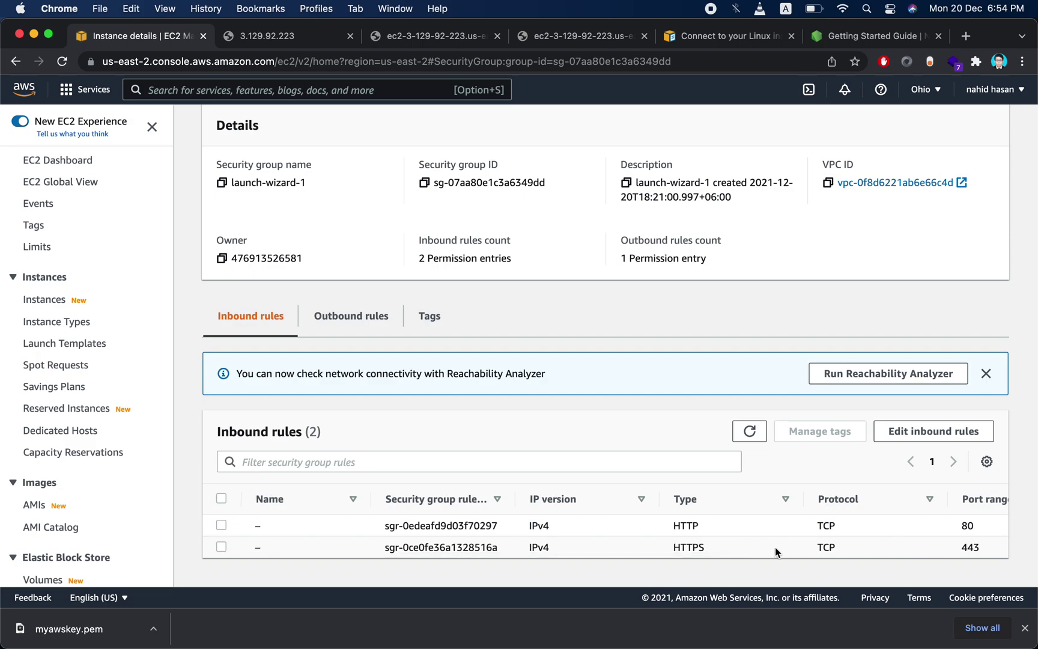
pyautogui.hscroll(5, 776, 546)
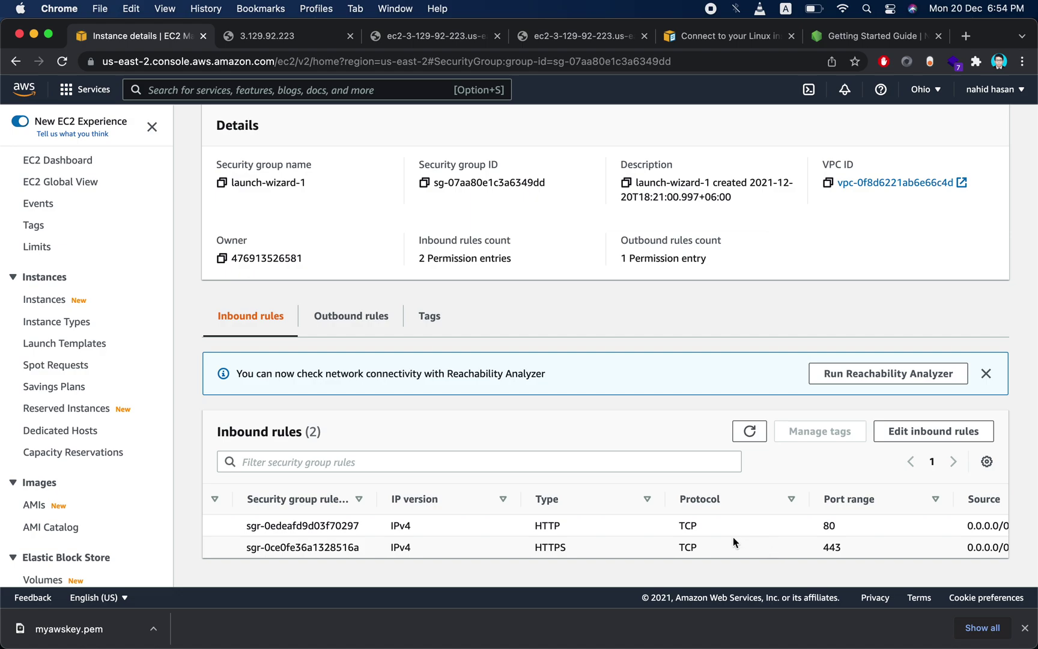
pyautogui.hscroll(5, 739, 543)
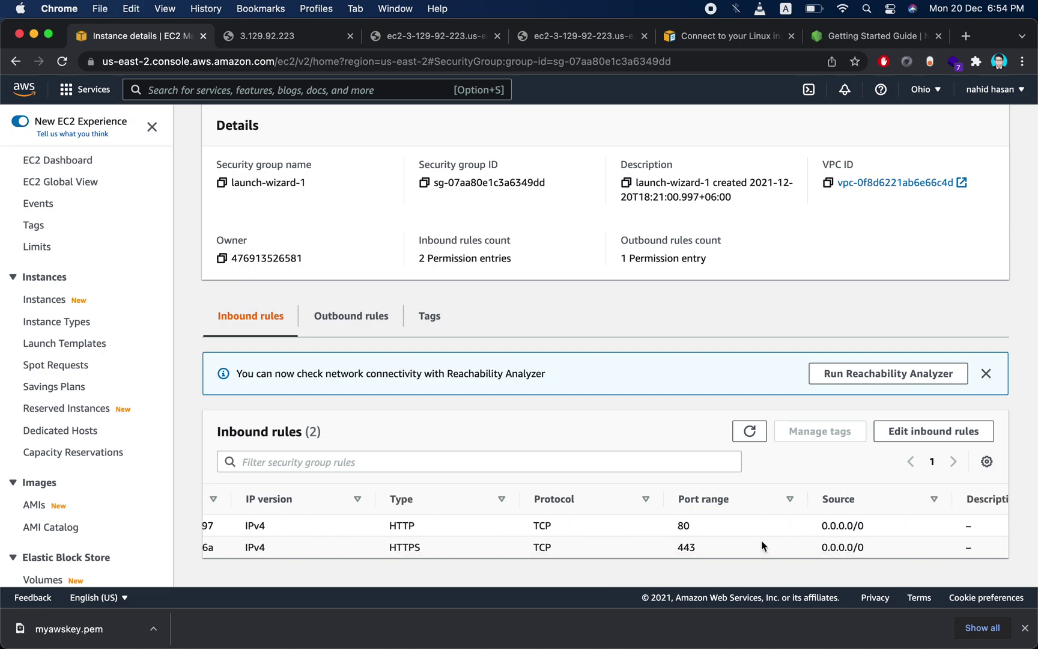
pyautogui.hscroll(3, 762, 546)
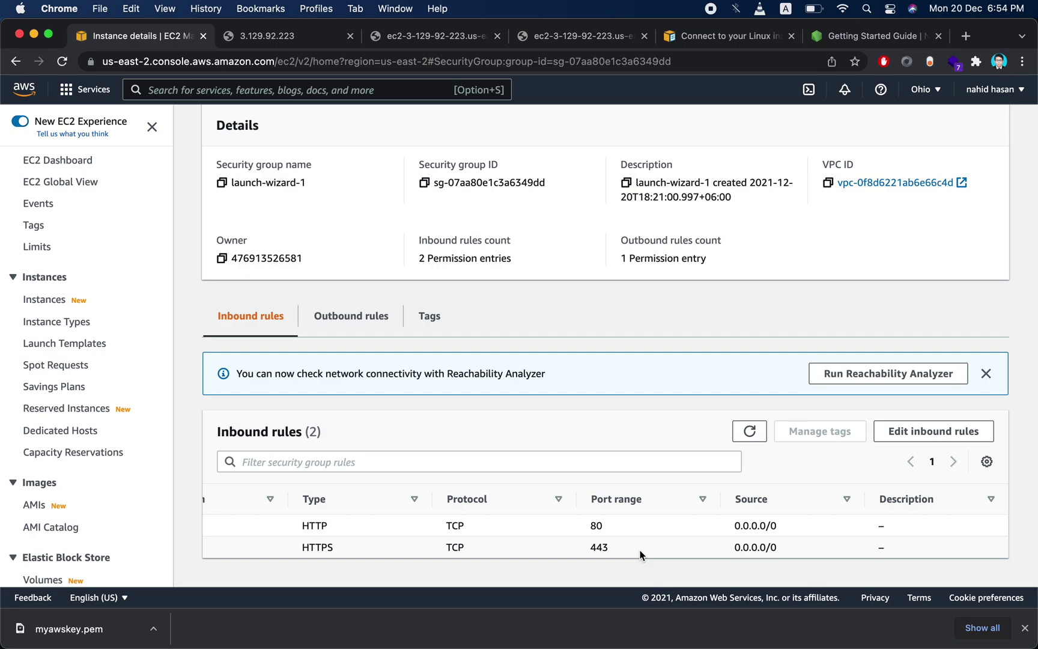
# - Reload the instance's open pages to test its IP address on port 5000 and its public DNS with and without port 5000
pyautogui.click(273, 37)
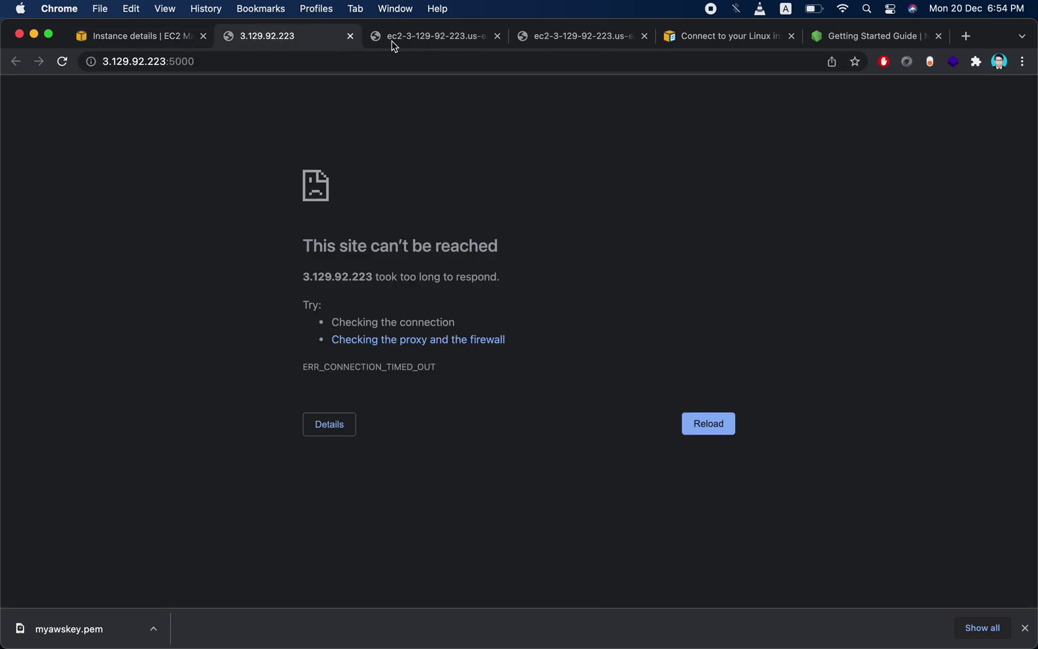
pyautogui.click(439, 42)
pyautogui.click(537, 37)
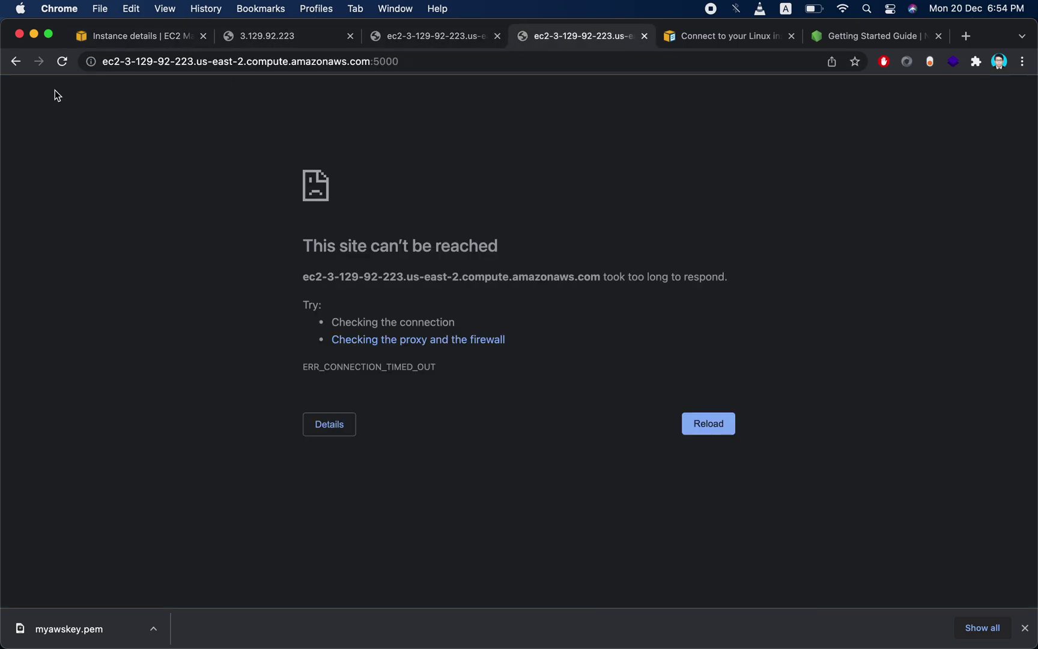
pyautogui.click(61, 62)
pyautogui.click(420, 38)
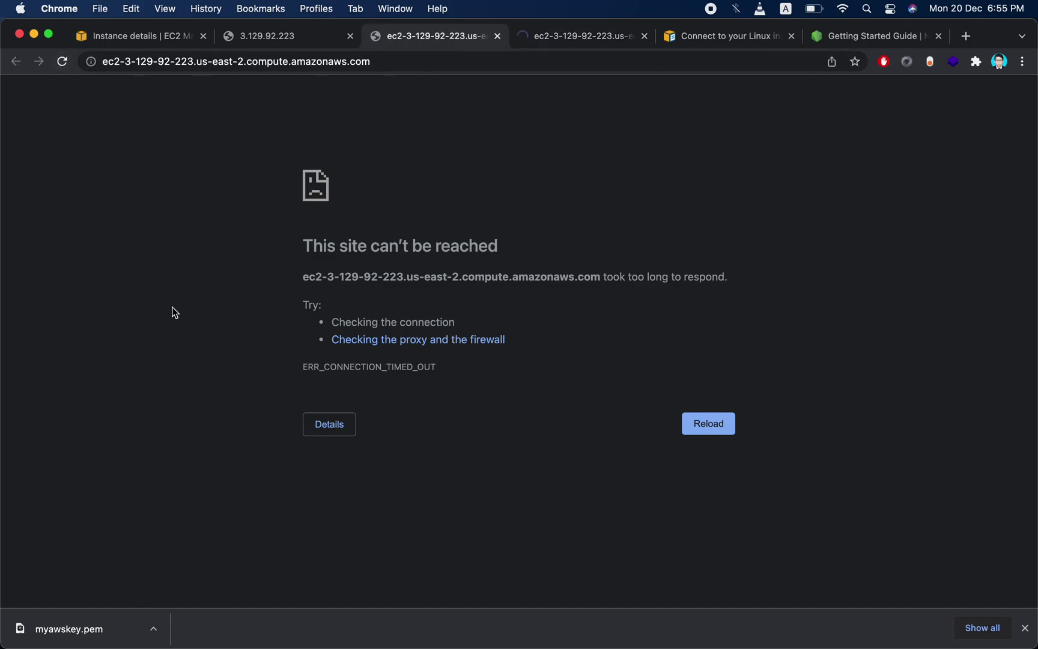
pyautogui.click(62, 61)
pyautogui.click(568, 39)
pyautogui.click(466, 37)
pyautogui.click(280, 37)
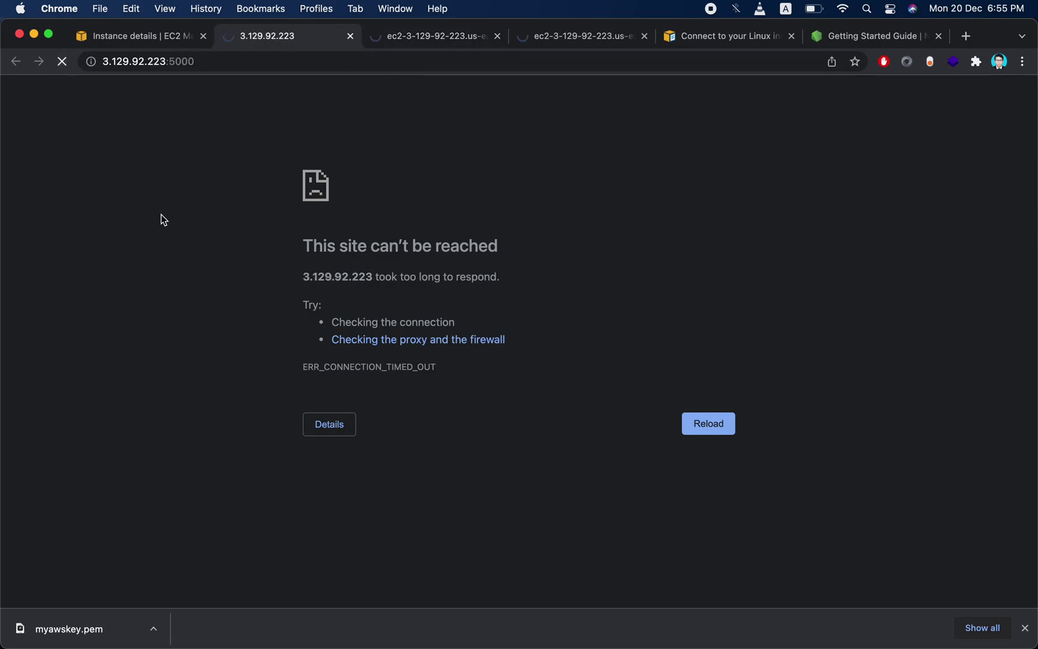
pyautogui.click(435, 38)
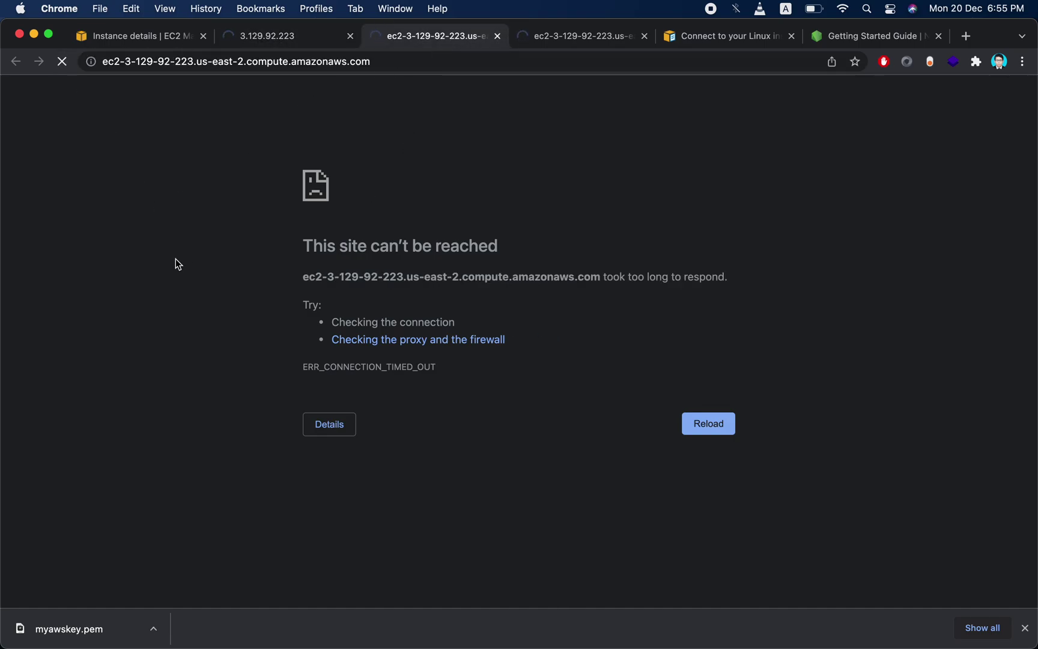
# - Return to the AWS console, check the inbound rules again and open the EC2 Instances list
pyautogui.click(164, 35)
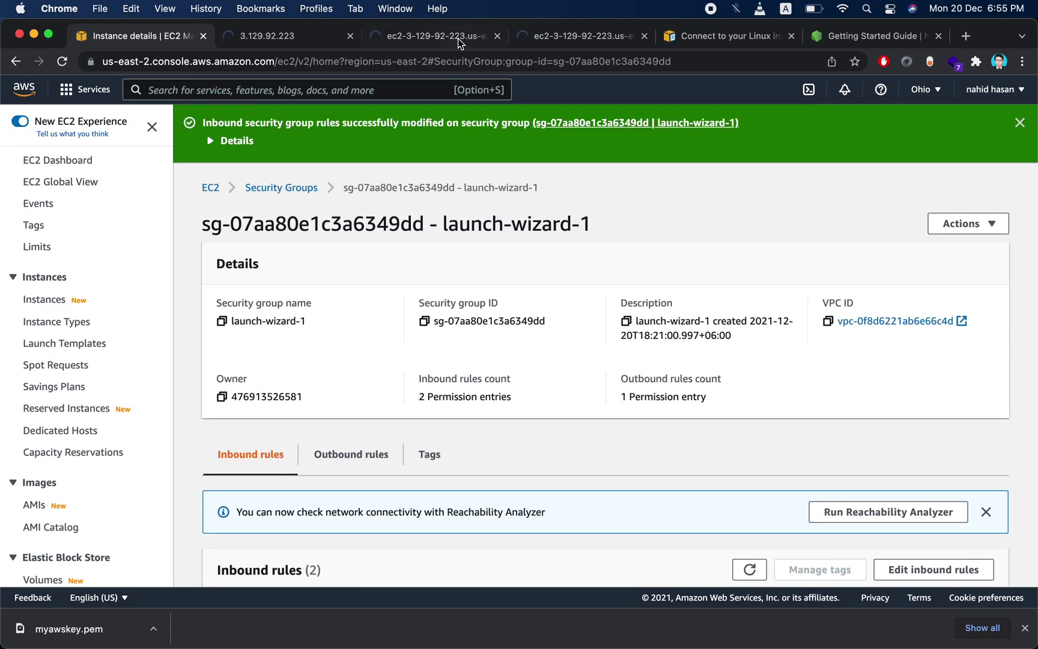
pyautogui.scroll(-3, 586, 330)
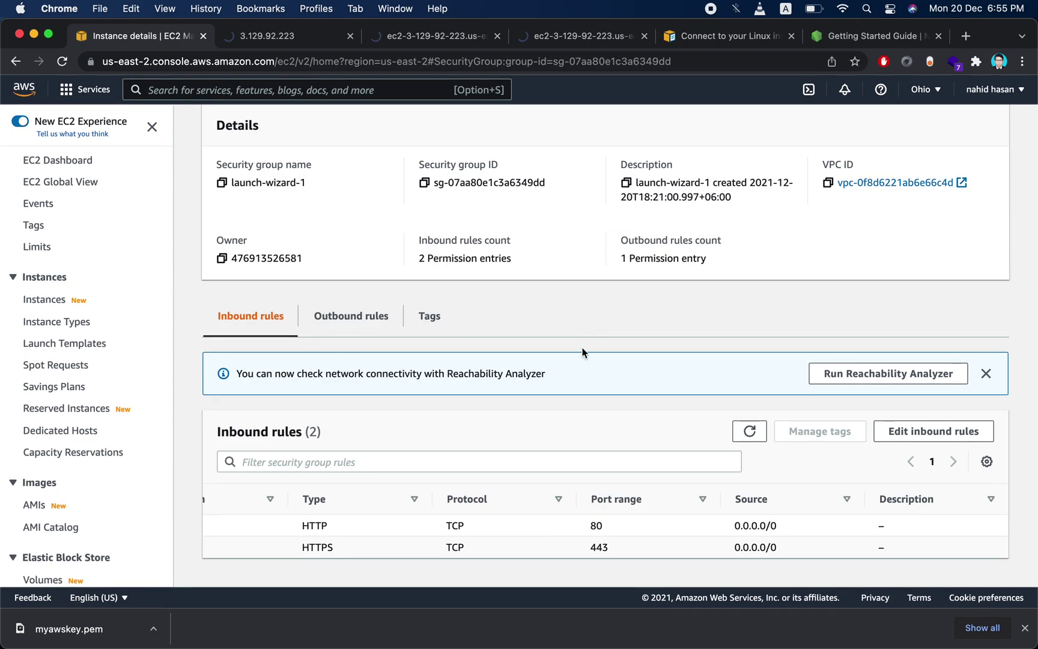
pyautogui.hscroll(-5, 540, 540)
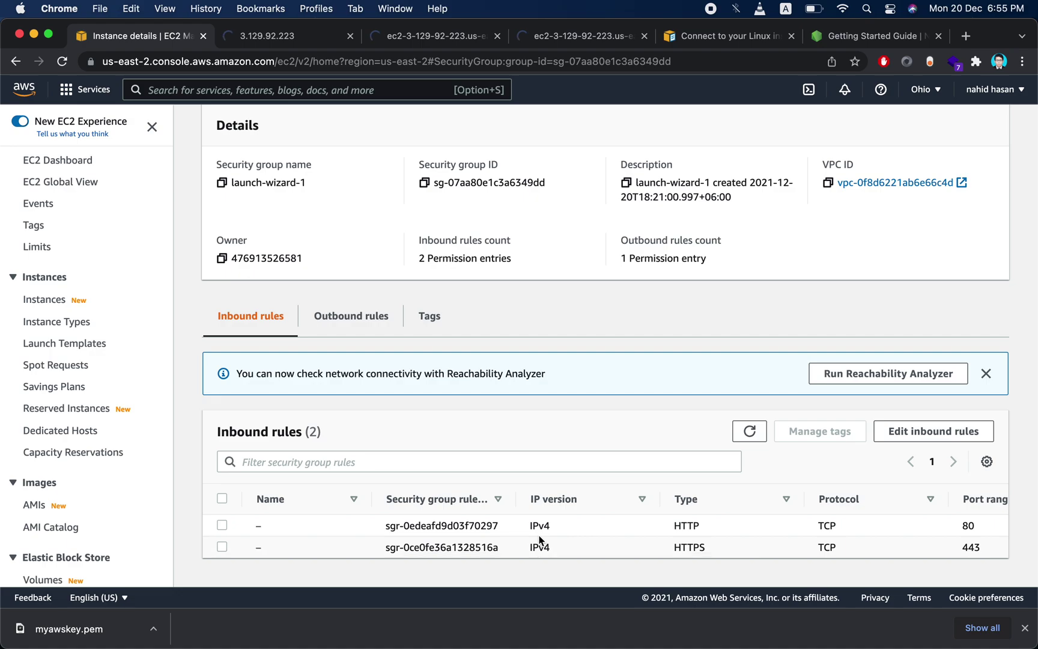
pyautogui.hscroll(-5, 539, 537)
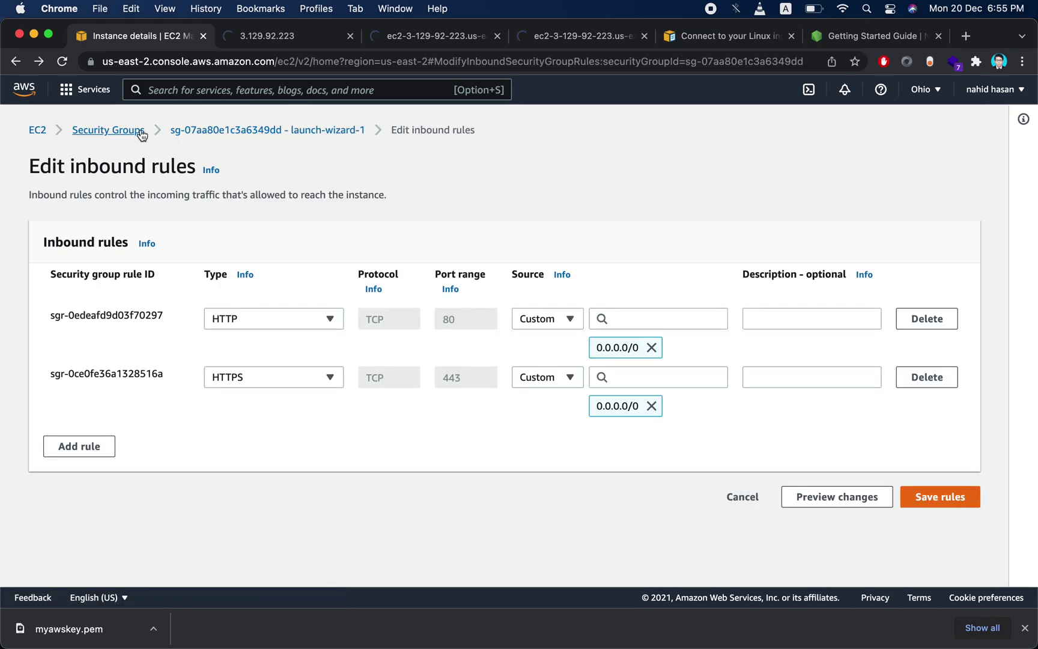
pyautogui.click(37, 130)
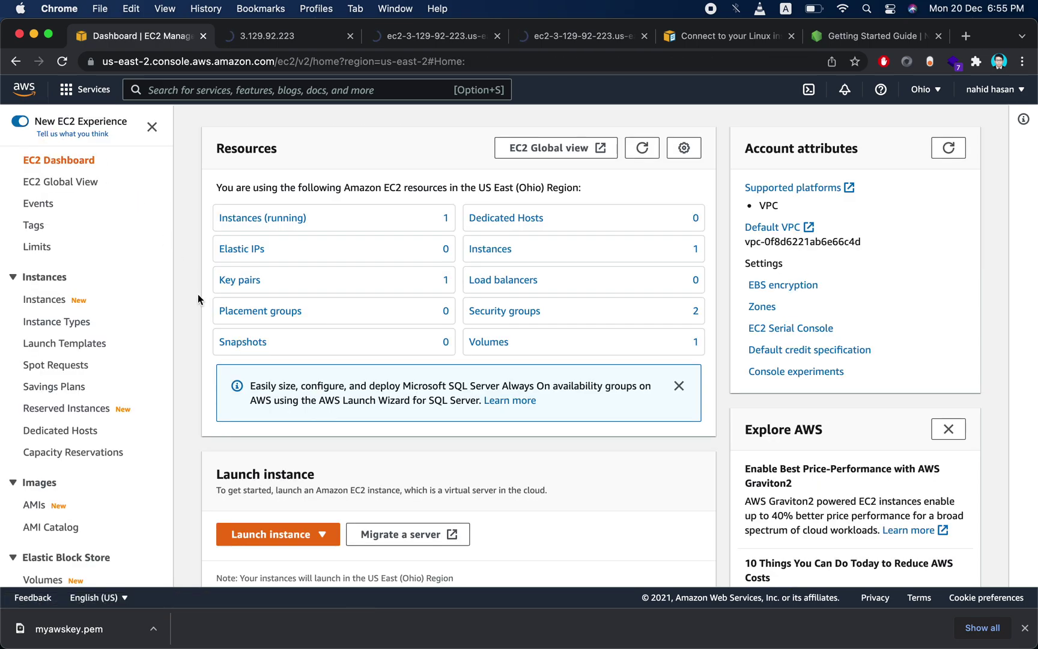
pyautogui.click(55, 298)
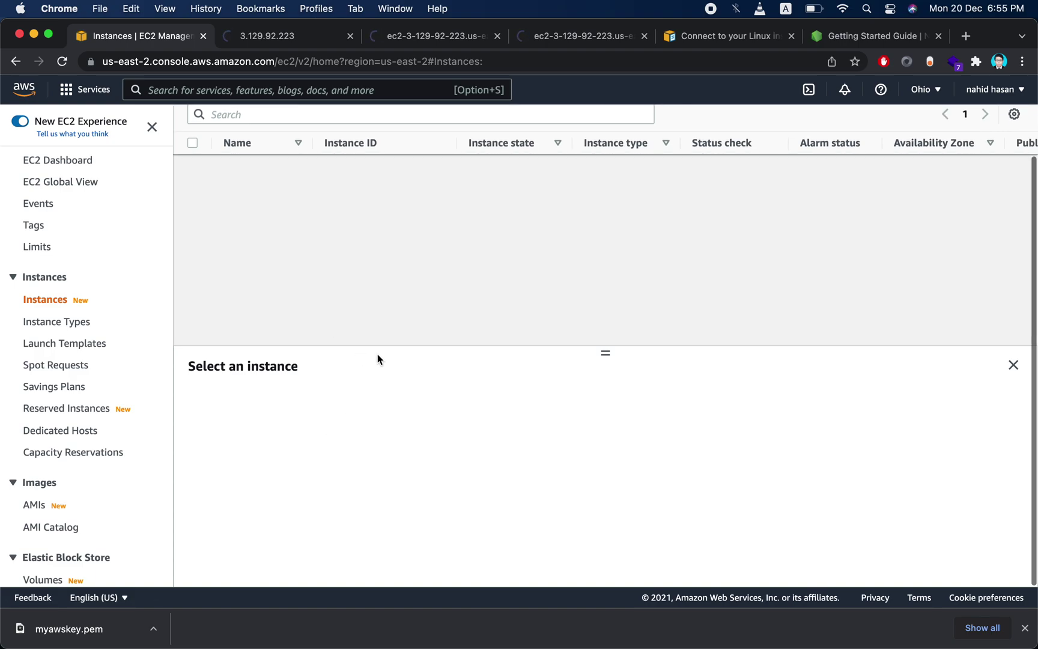
# - Open the EC2 instance's details and examine the inbound and outbound rules in its security information
pyautogui.click(375, 199)
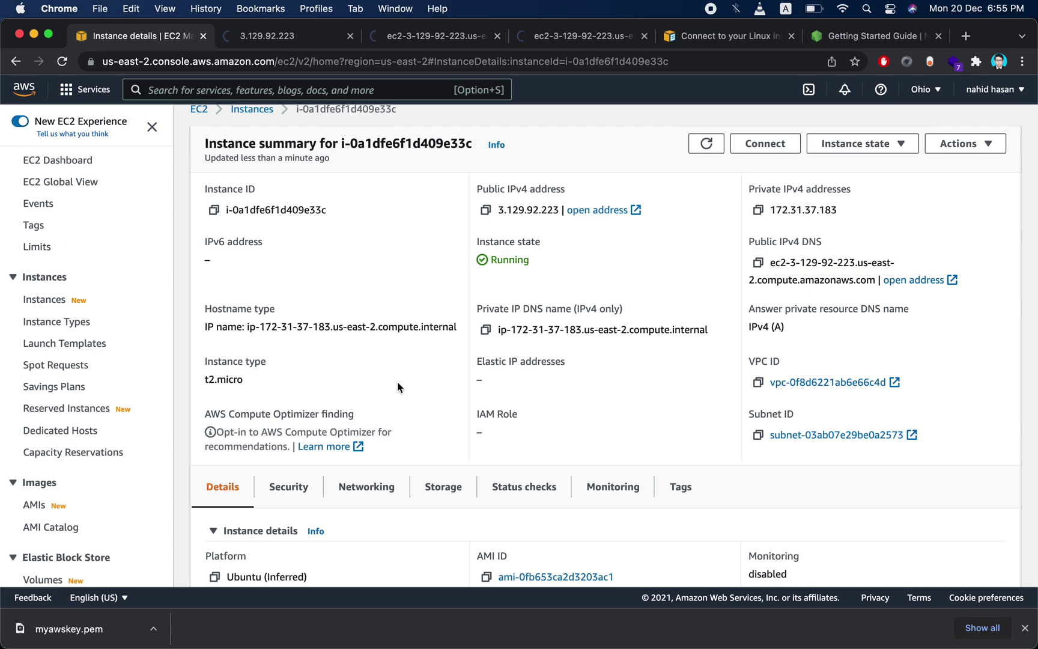
pyautogui.scroll(-2, 398, 384)
pyautogui.scroll(-10, 397, 387)
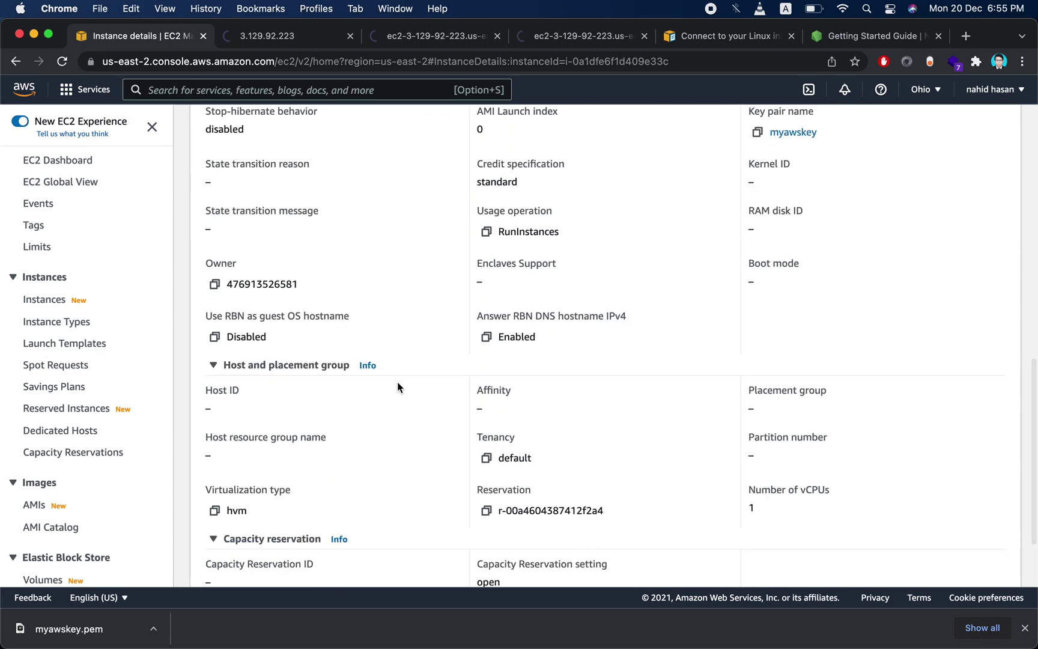
pyautogui.scroll(3, 397, 387)
pyautogui.scroll(-4, 398, 387)
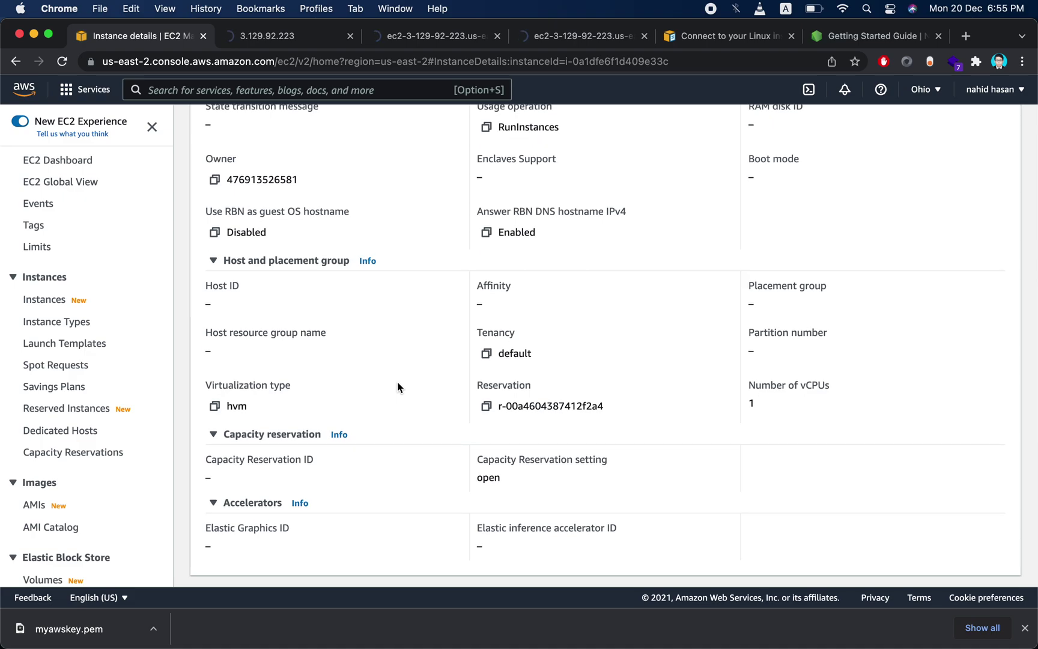
pyautogui.scroll(10, 398, 387)
pyautogui.click(302, 355)
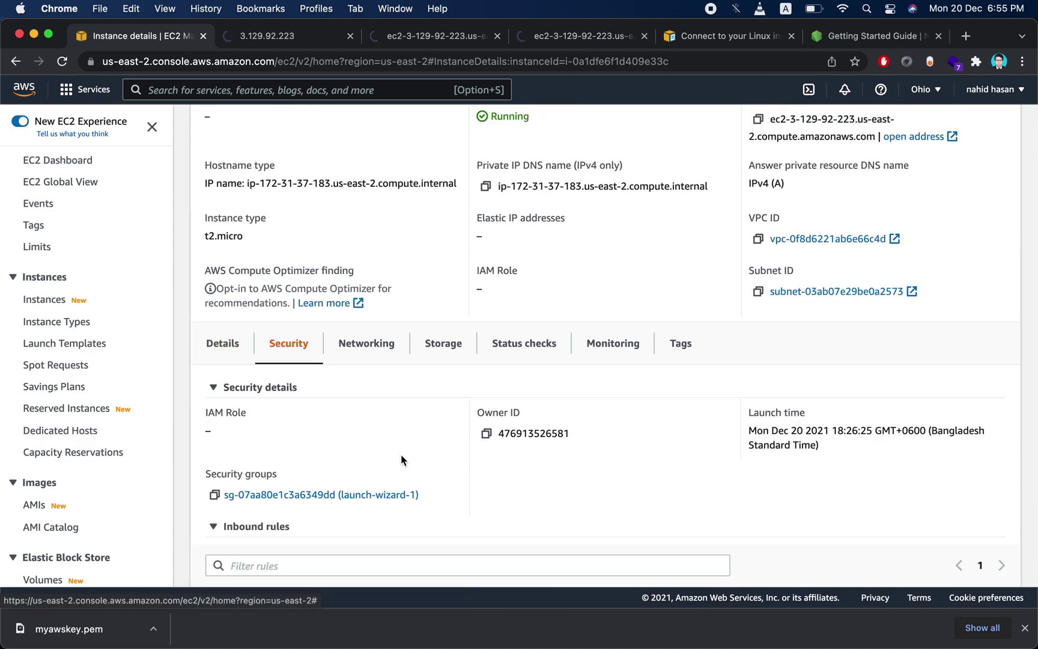
pyautogui.scroll(-4, 400, 457)
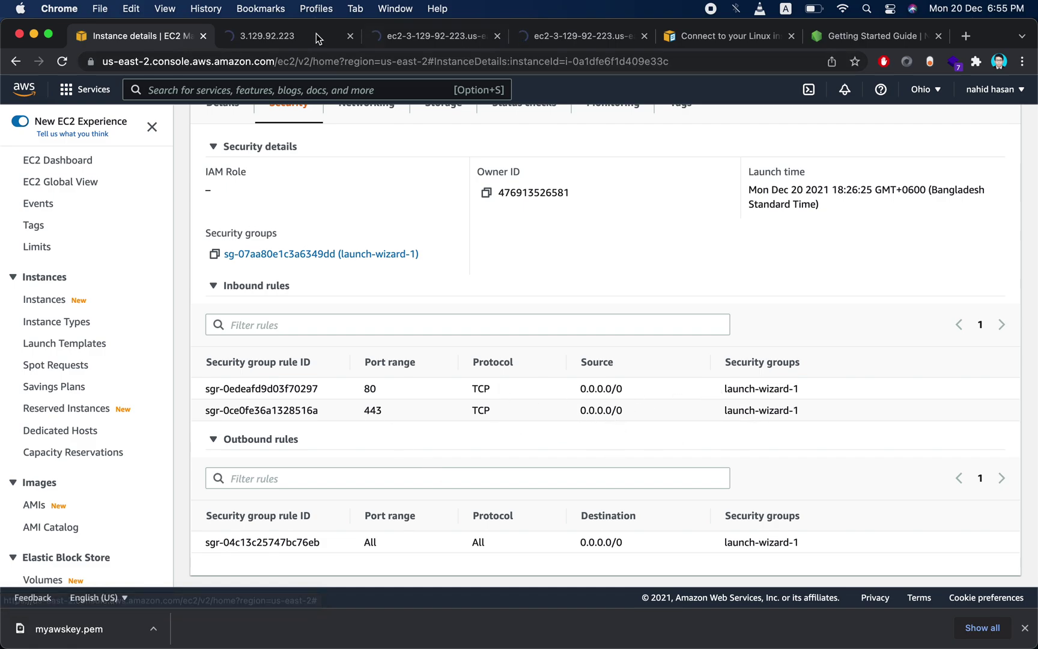
# - Check the instance's open IP and public DNS pages, and compare the inbound and outbound rules in its security details
pyautogui.click(275, 36)
pyautogui.click(423, 42)
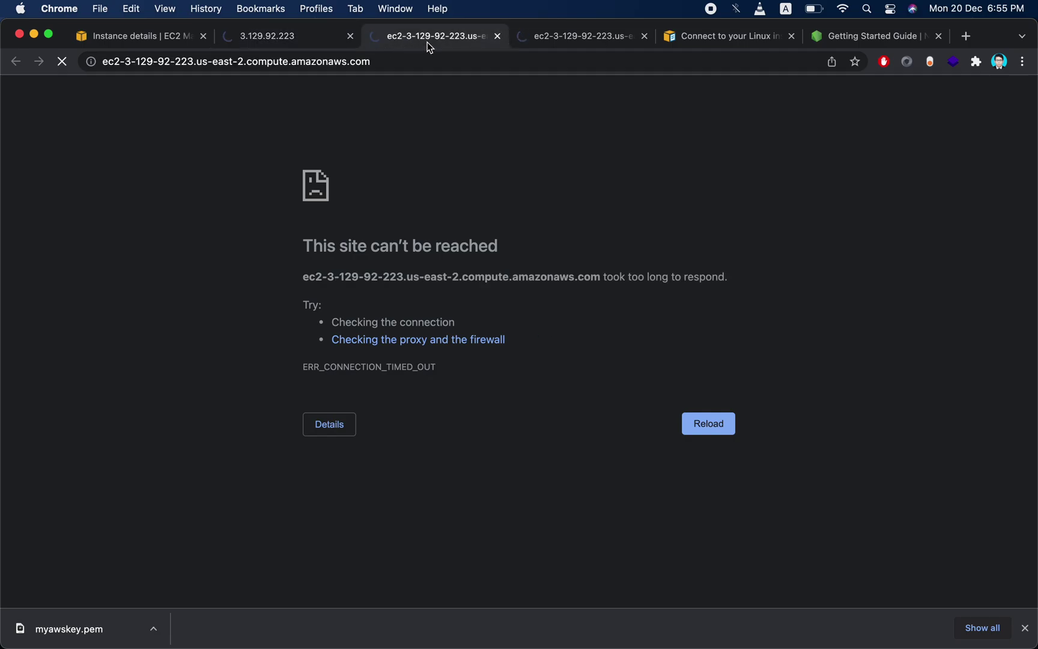
pyautogui.click(287, 41)
pyautogui.click(179, 34)
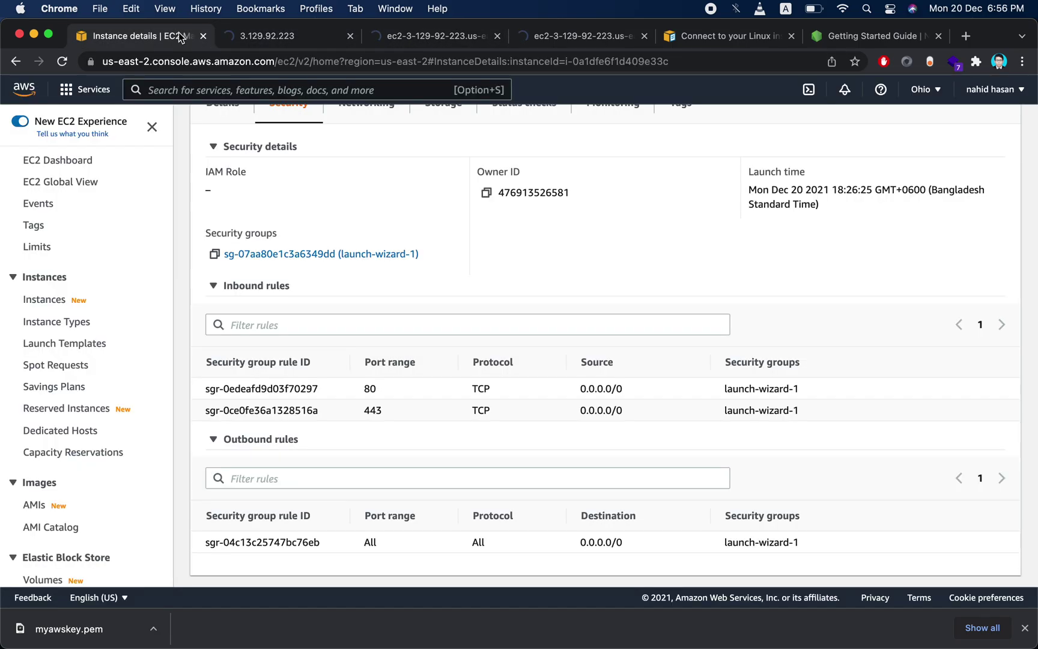
pyautogui.scroll(1, 487, 404)
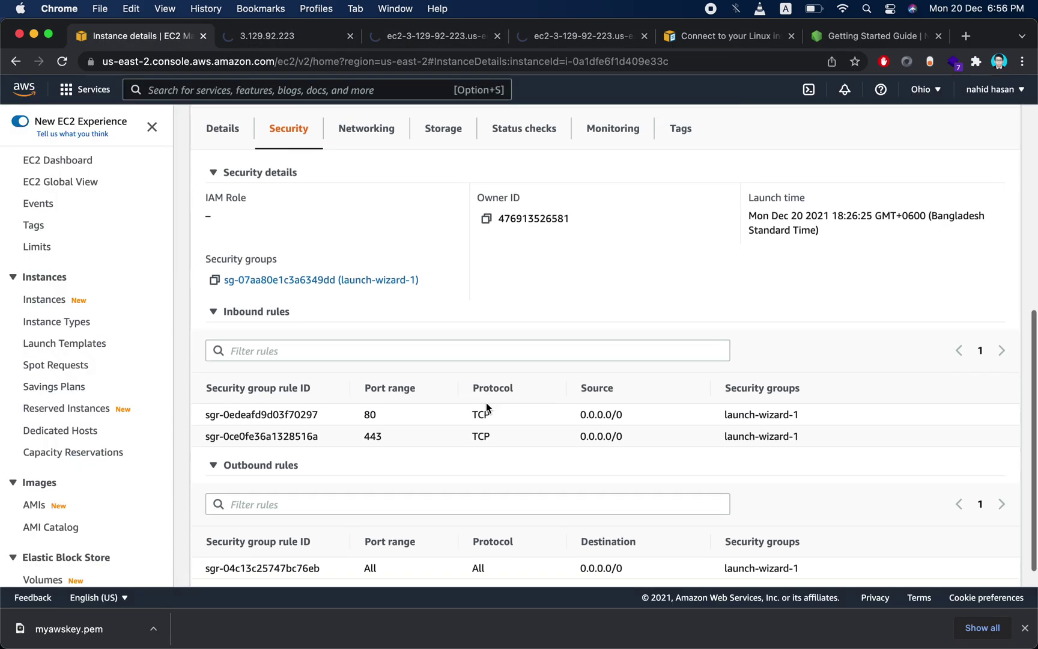
pyautogui.scroll(3, 486, 385)
pyautogui.scroll(-4, 487, 370)
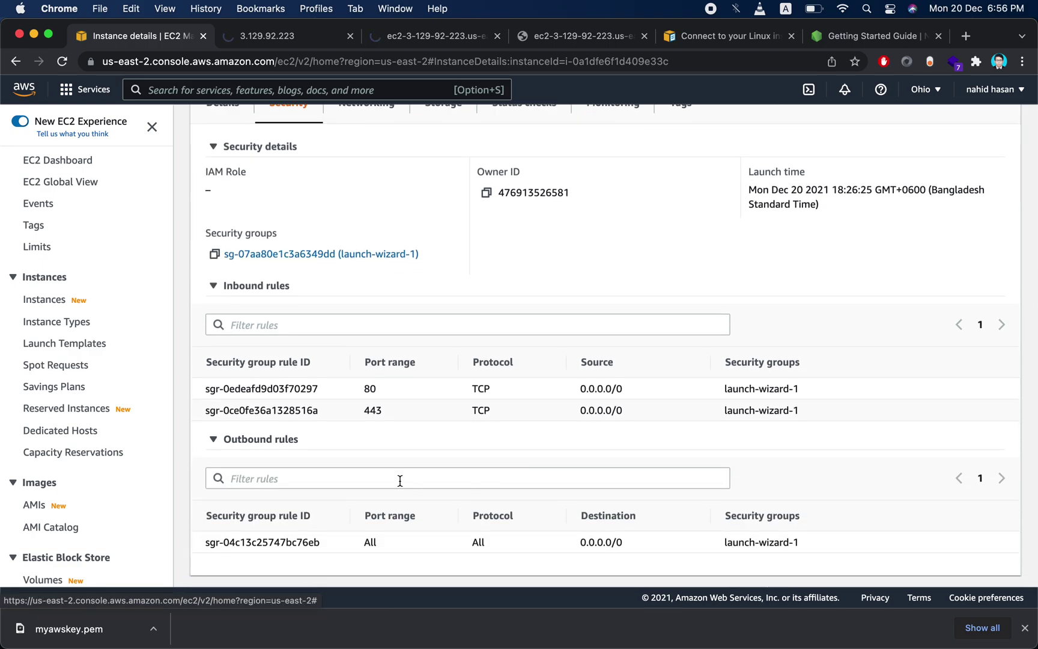
pyautogui.scroll(2, 430, 435)
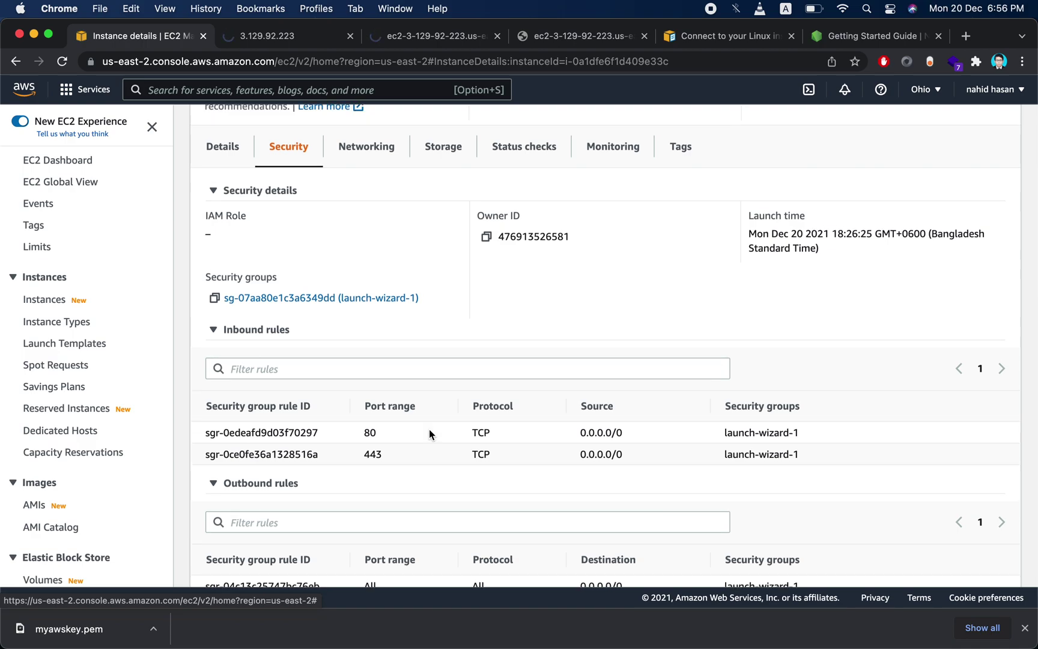
pyautogui.scroll(-2, 428, 433)
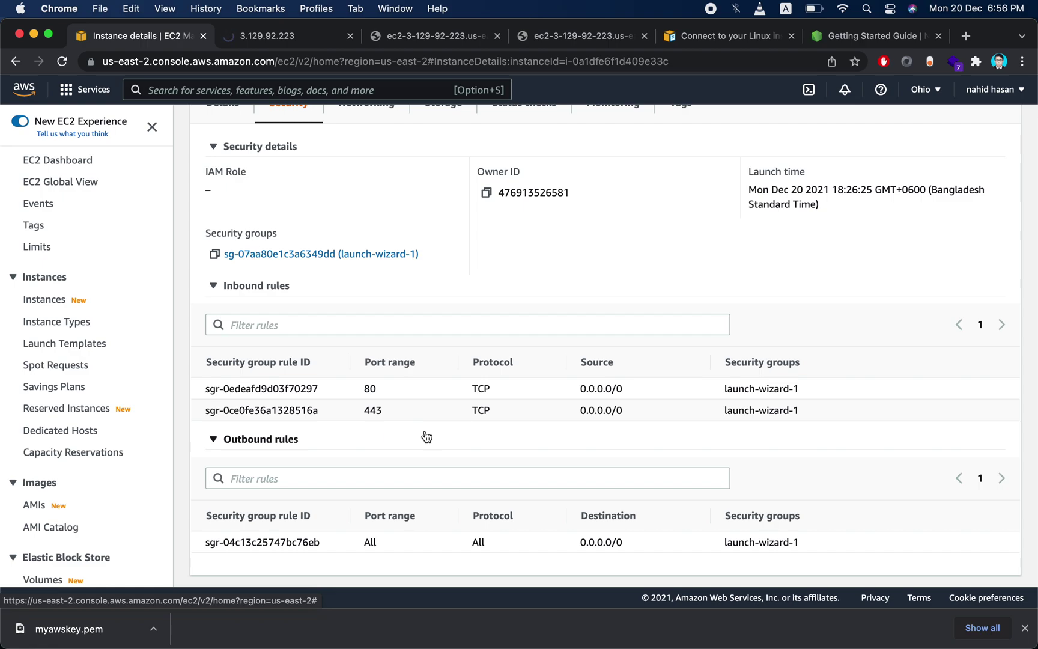
pyautogui.scroll(4, 425, 433)
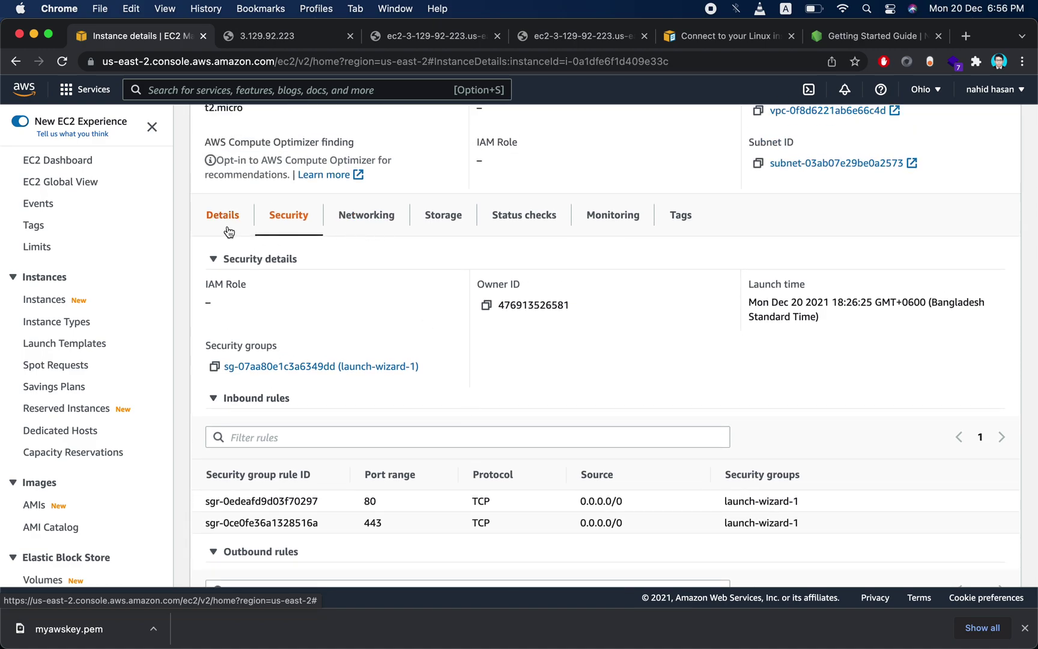
# - Check both public DNS pages again and return to the instance's security details to reread the port ranges
pyautogui.click(433, 41)
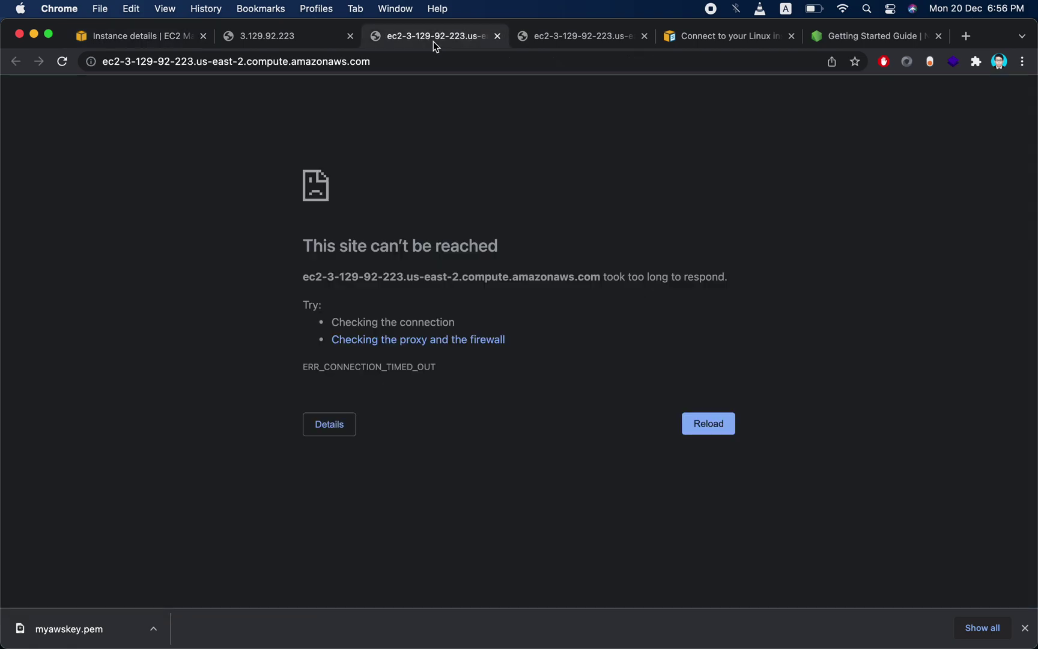
pyautogui.click(519, 42)
pyautogui.click(390, 41)
pyautogui.click(166, 39)
pyautogui.scroll(-2, 427, 421)
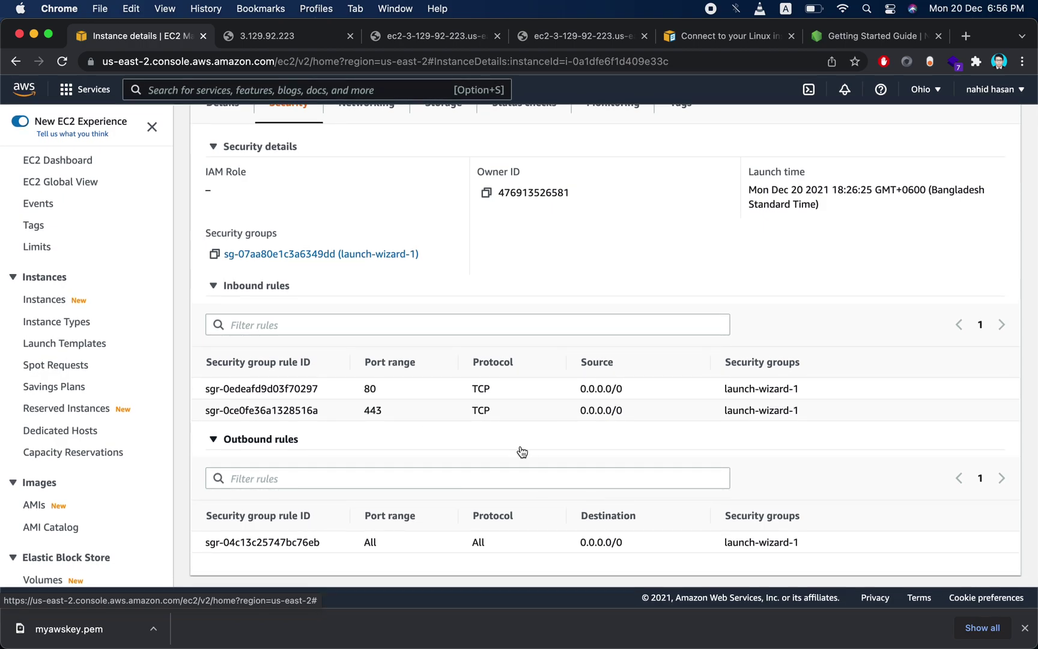
pyautogui.scroll(3, 412, 322)
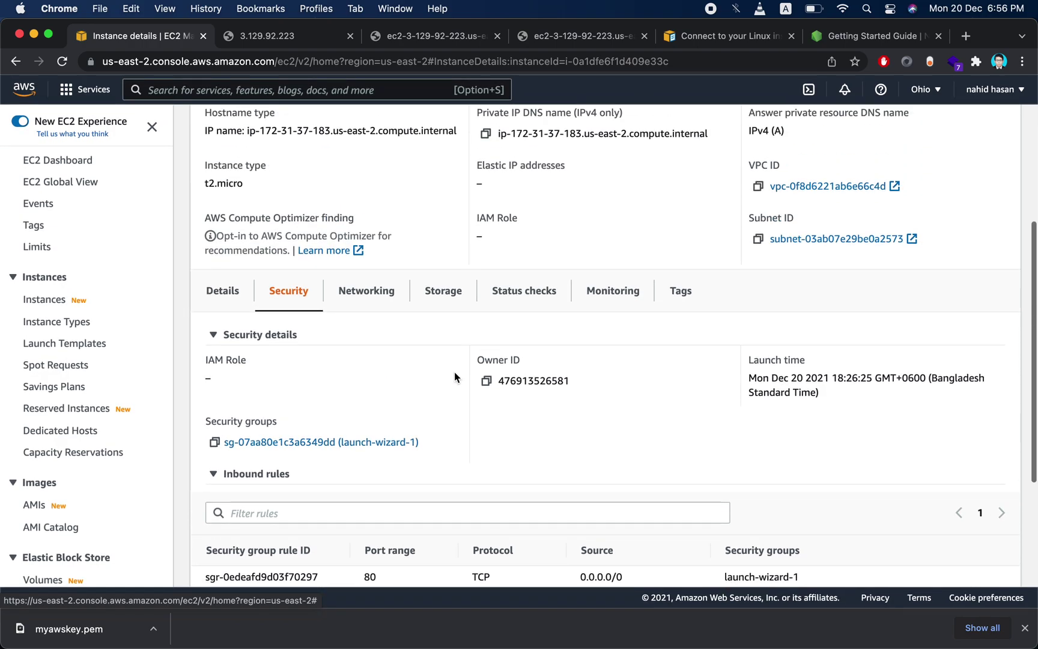
pyautogui.scroll(-3, 397, 389)
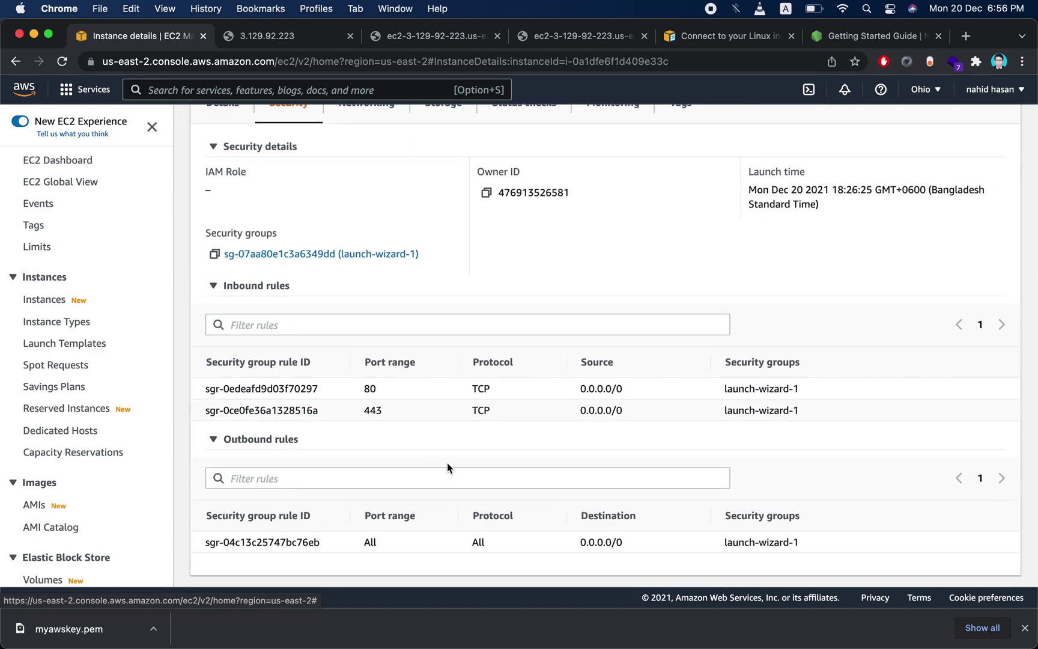
# - Open the Network Interfaces list and examine the interface's security group, attached instance, status and IP addresses
pyautogui.scroll(-5, 71, 437)
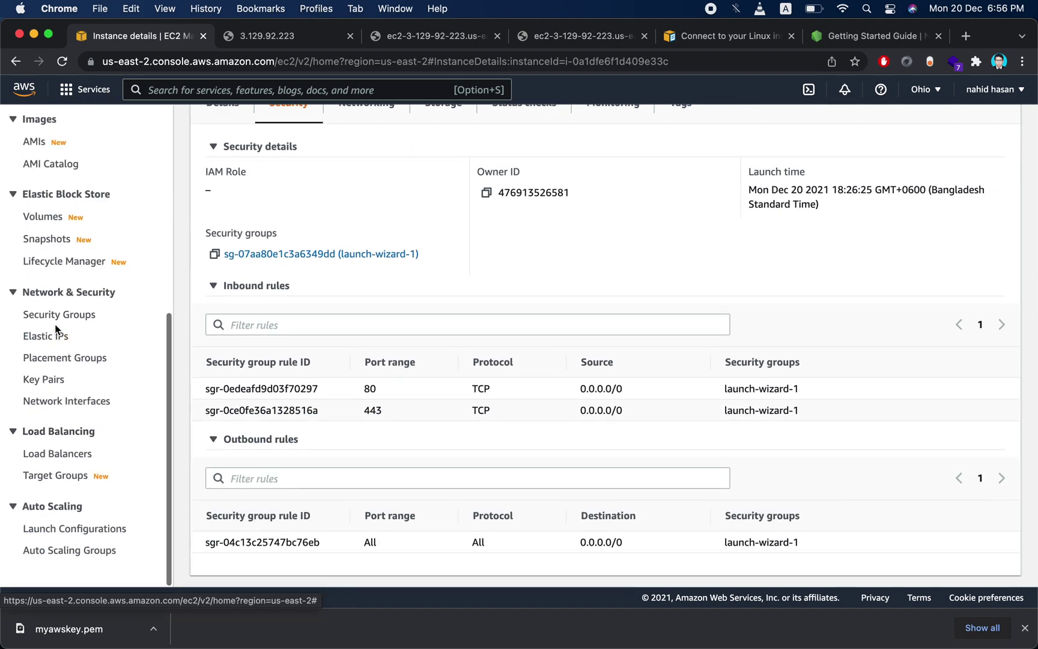
pyautogui.click(75, 403)
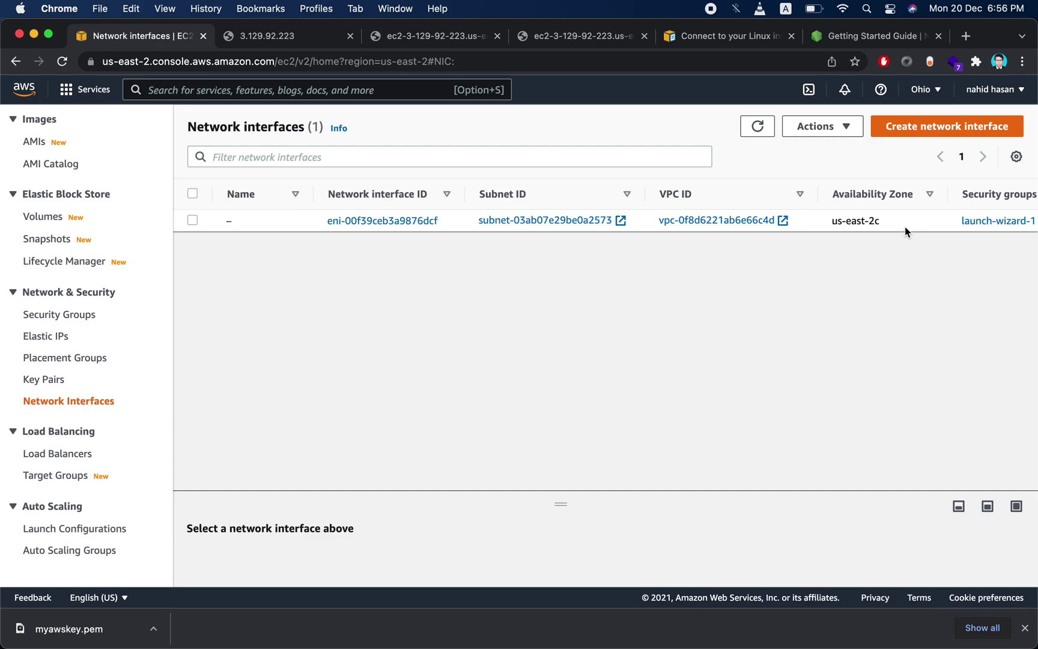
pyautogui.hscroll(5, 881, 222)
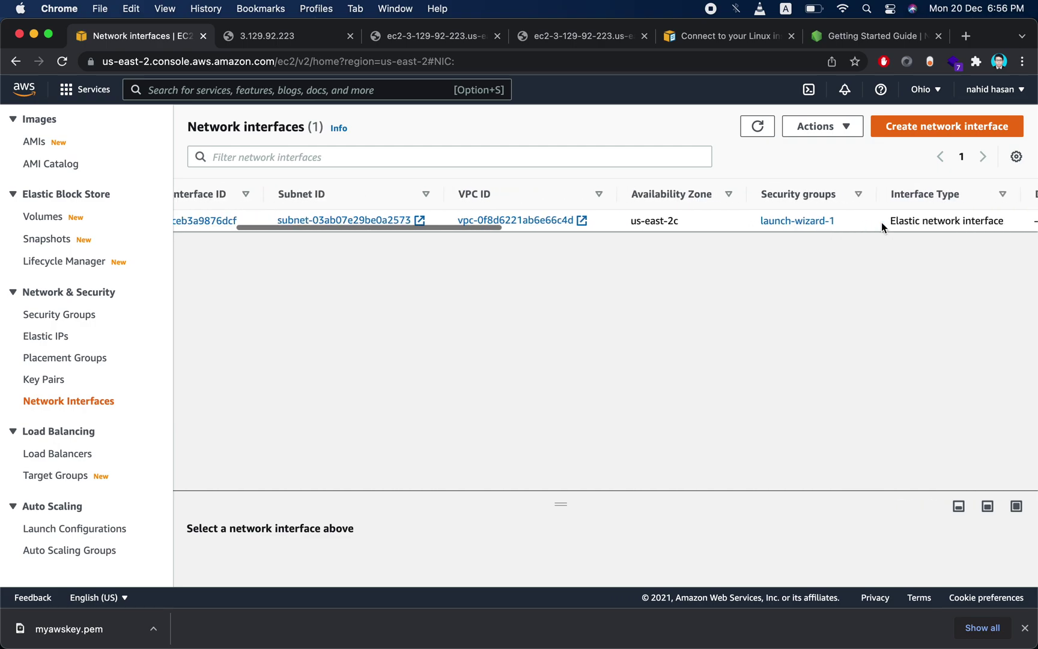
pyautogui.hscroll(10, 881, 222)
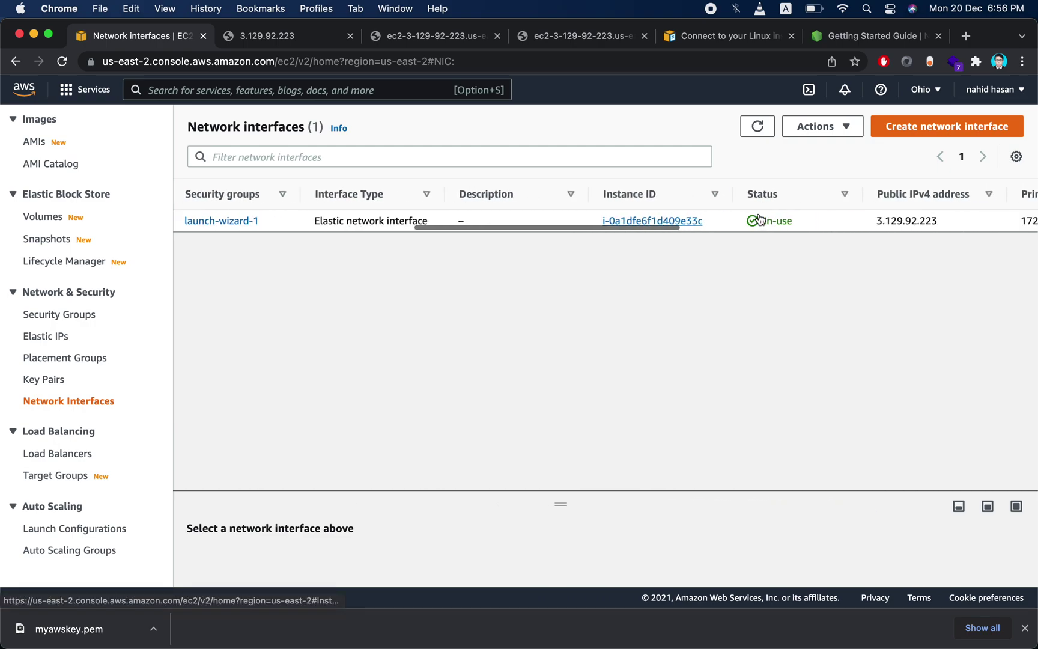
pyautogui.hscroll(10, 760, 219)
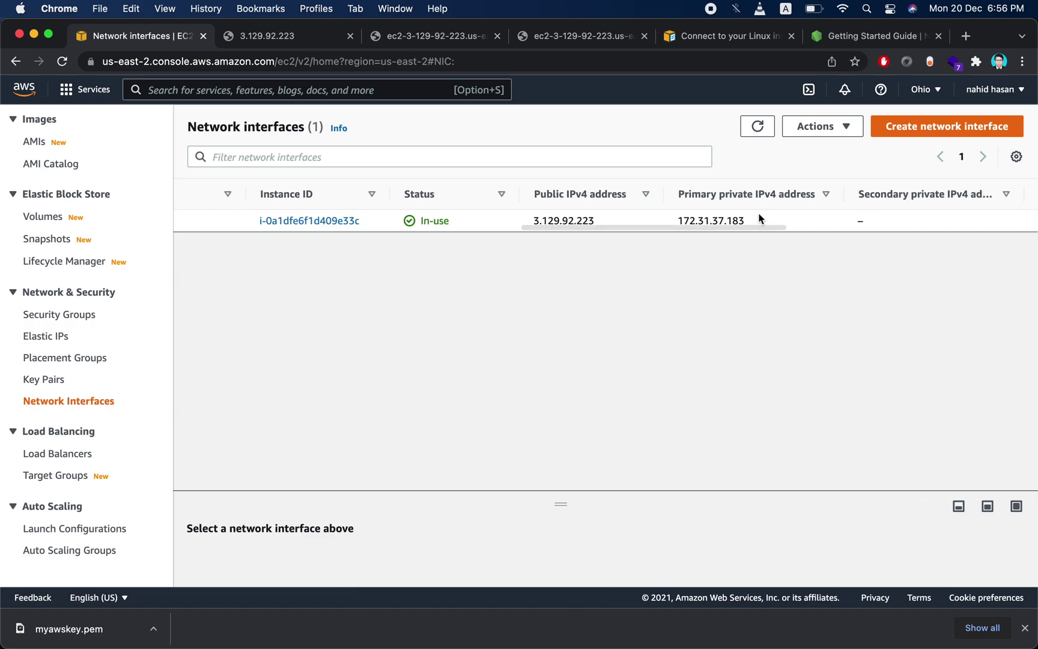
pyautogui.hscroll(-20, 760, 219)
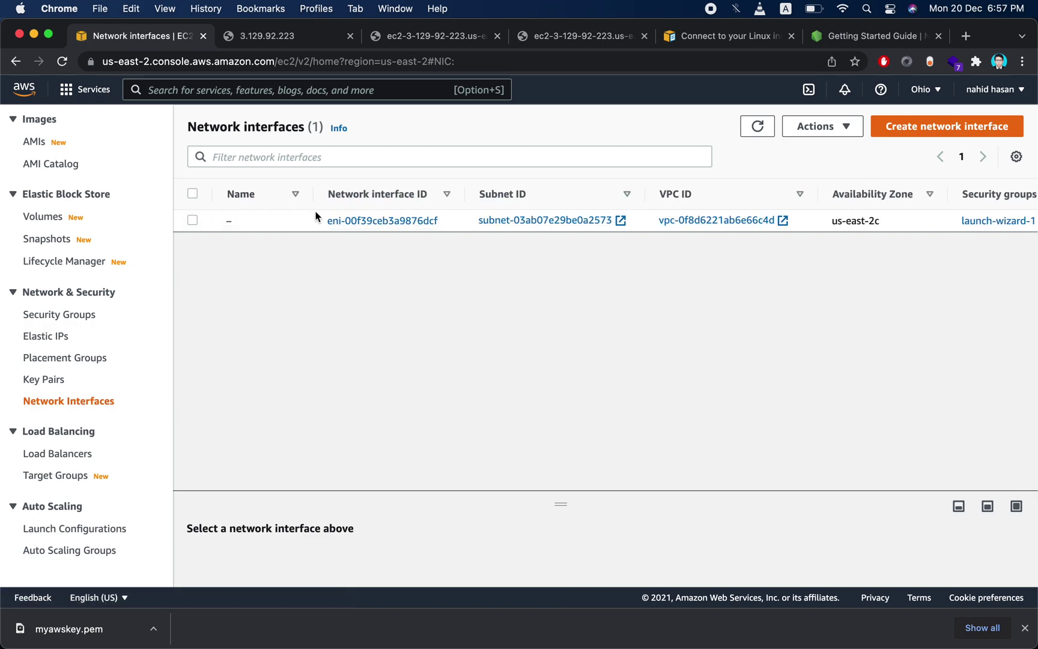
# - Look through the EC2 Placement Groups, Key Pairs and Elastic IPs pages
pyautogui.click(67, 379)
pyautogui.click(66, 360)
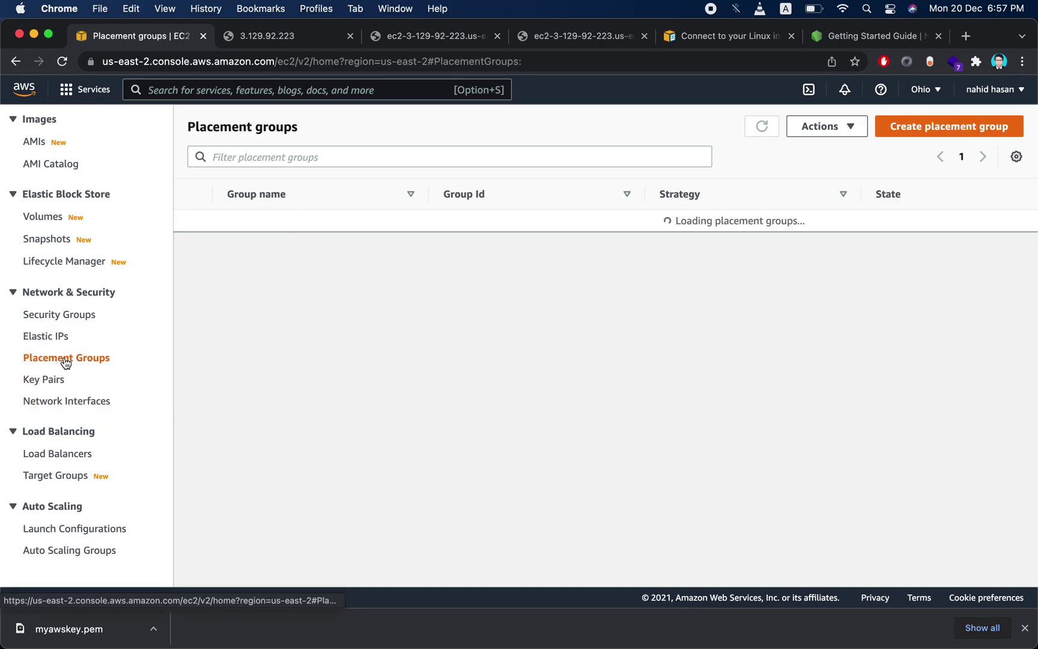
pyautogui.click(60, 379)
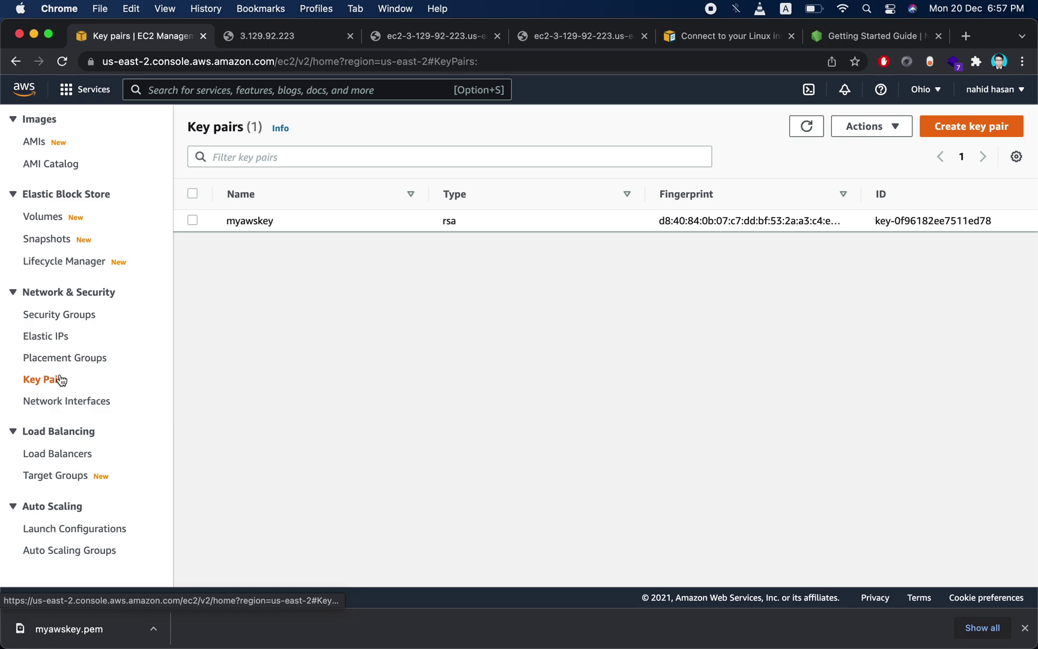
pyautogui.click(59, 358)
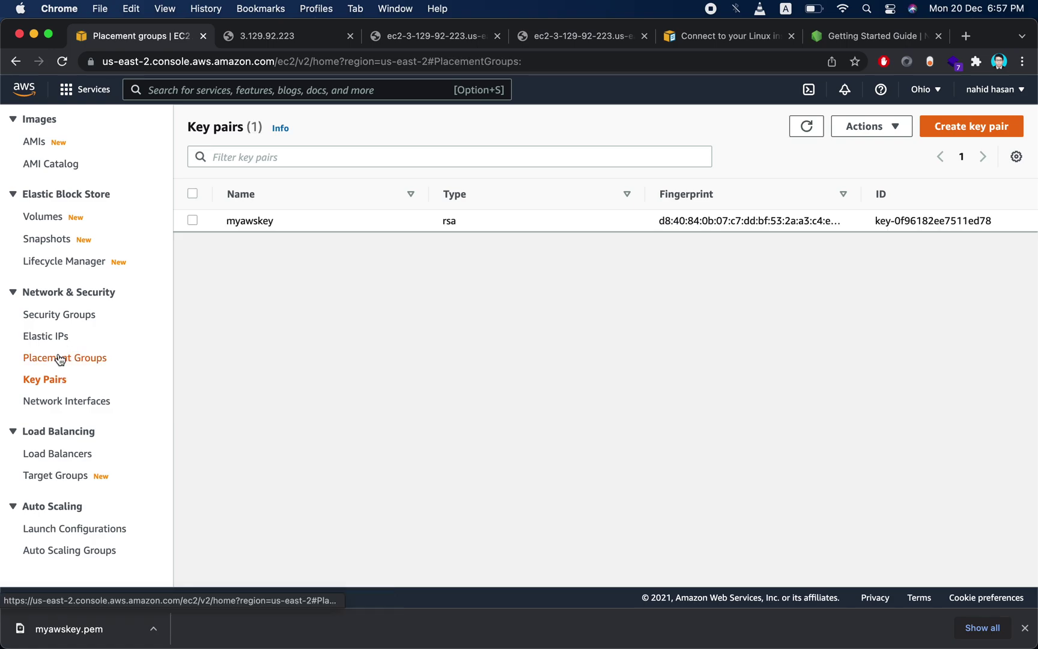
pyautogui.click(52, 340)
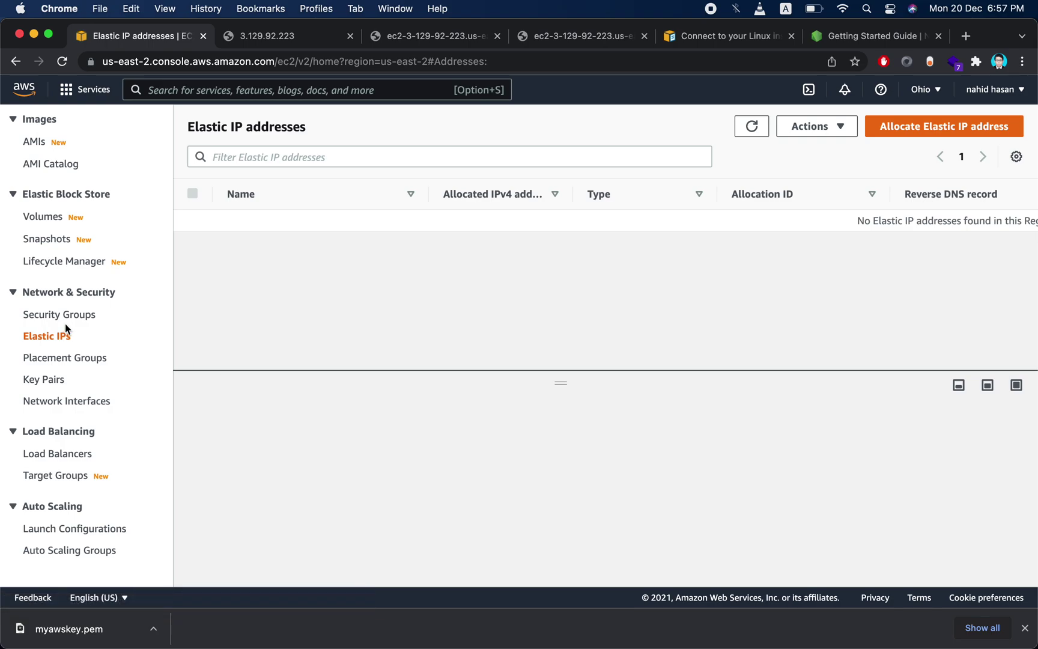
# - Open the Security Groups list and examine the launch-wizard-1 group's details and rule-count columns
pyautogui.click(63, 317)
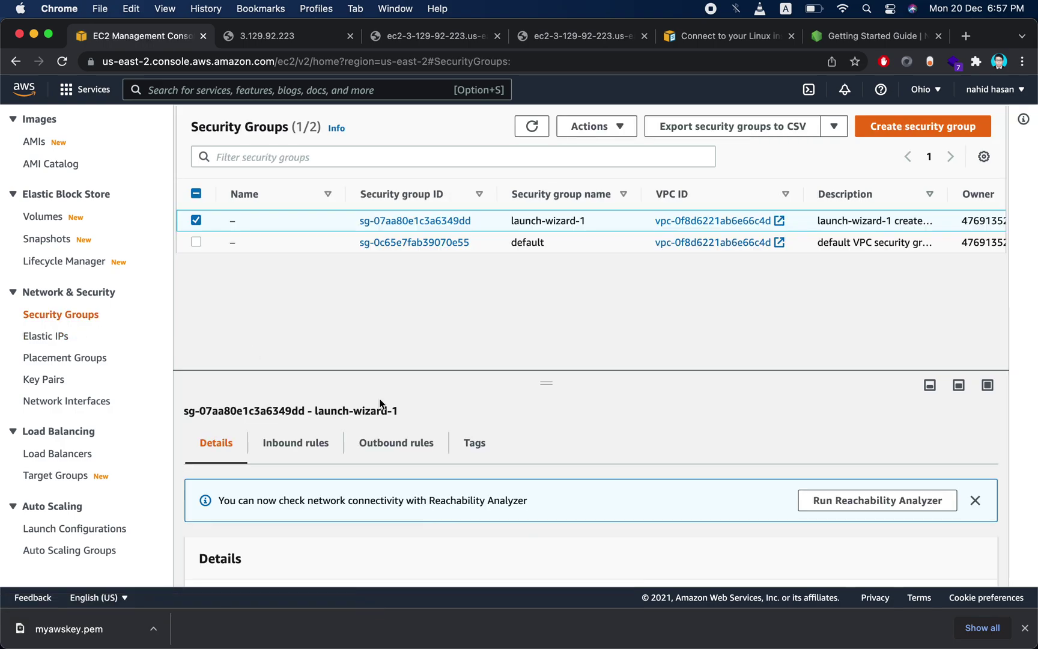
pyautogui.scroll(-5, 501, 430)
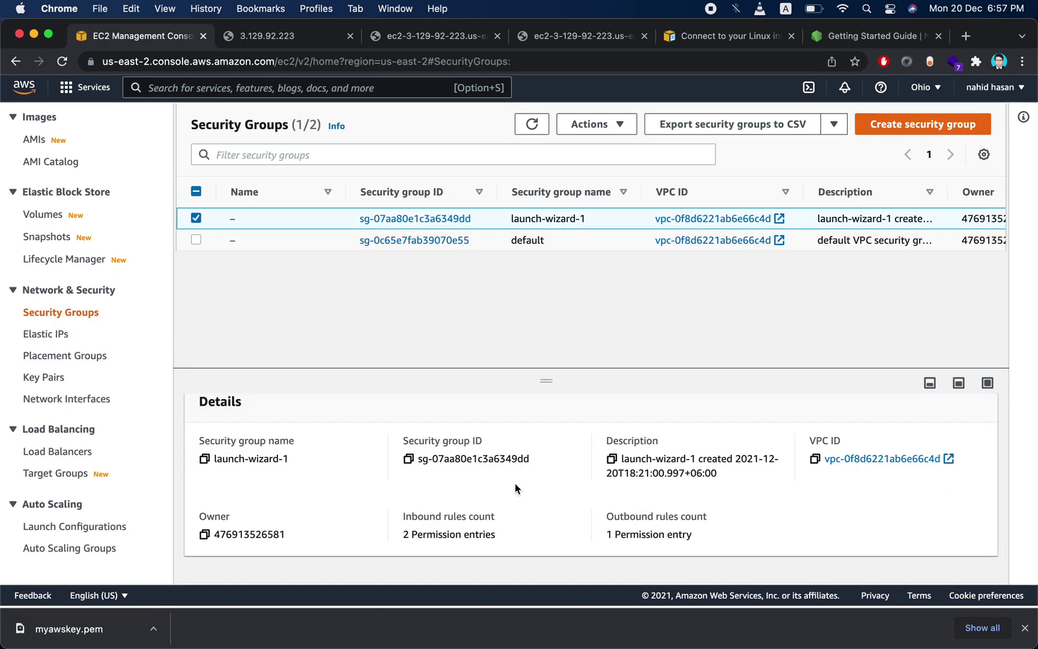
pyautogui.scroll(5, 518, 504)
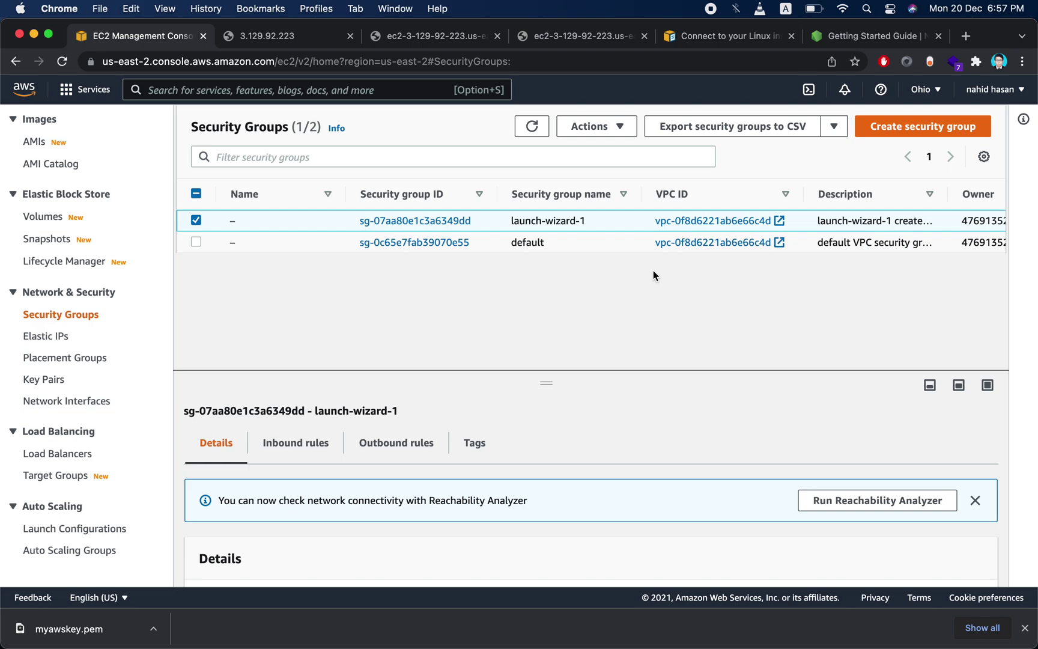
pyautogui.hscroll(3, 562, 219)
pyautogui.hscroll(10, 563, 219)
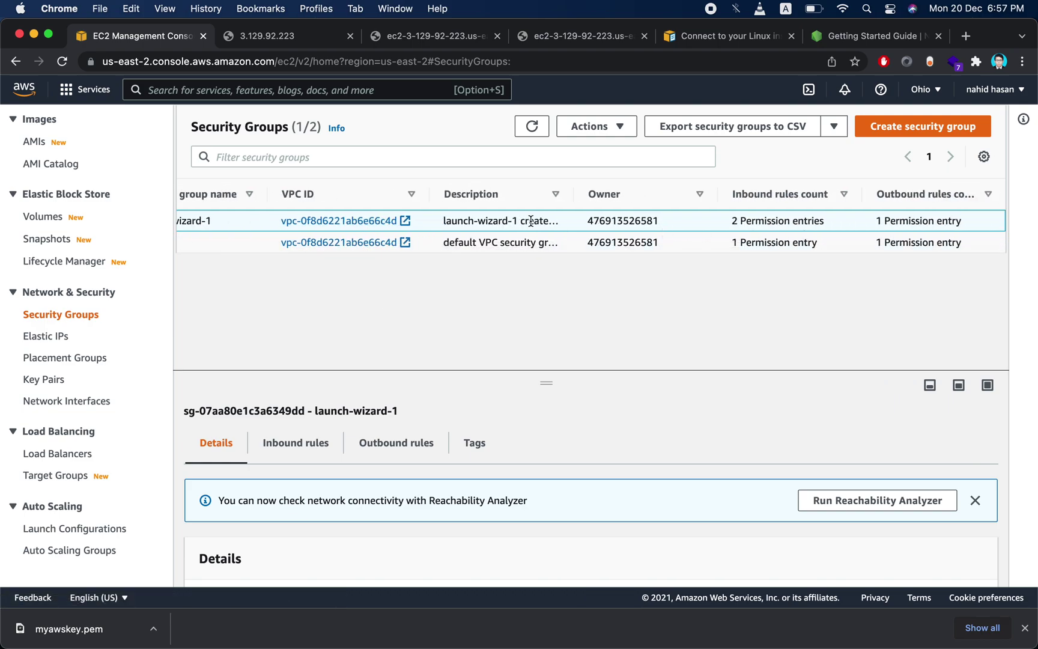
pyautogui.hscroll(-12, 531, 221)
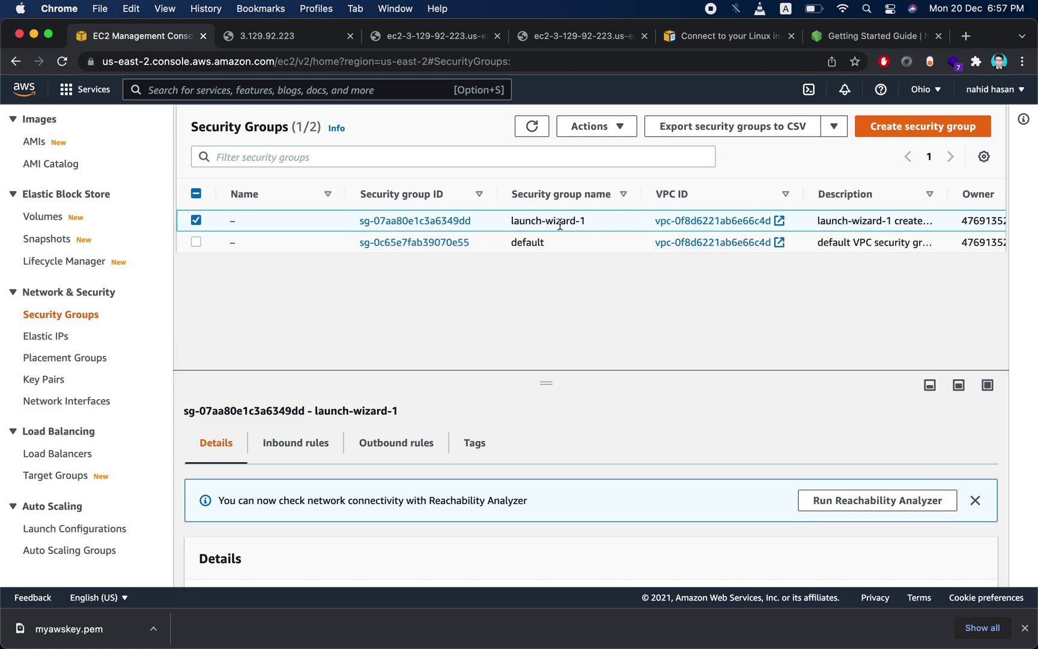
pyautogui.hscroll(-5, 560, 224)
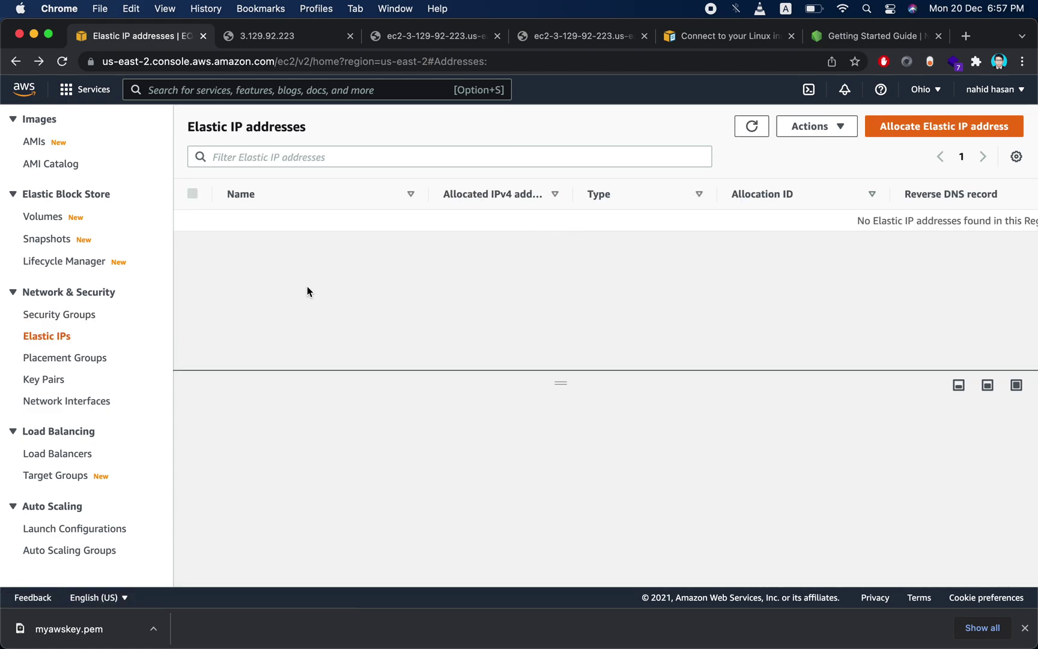
# - Return to the Security Groups list and display the inbound rules of launch-wizard-1
pyautogui.click(65, 315)
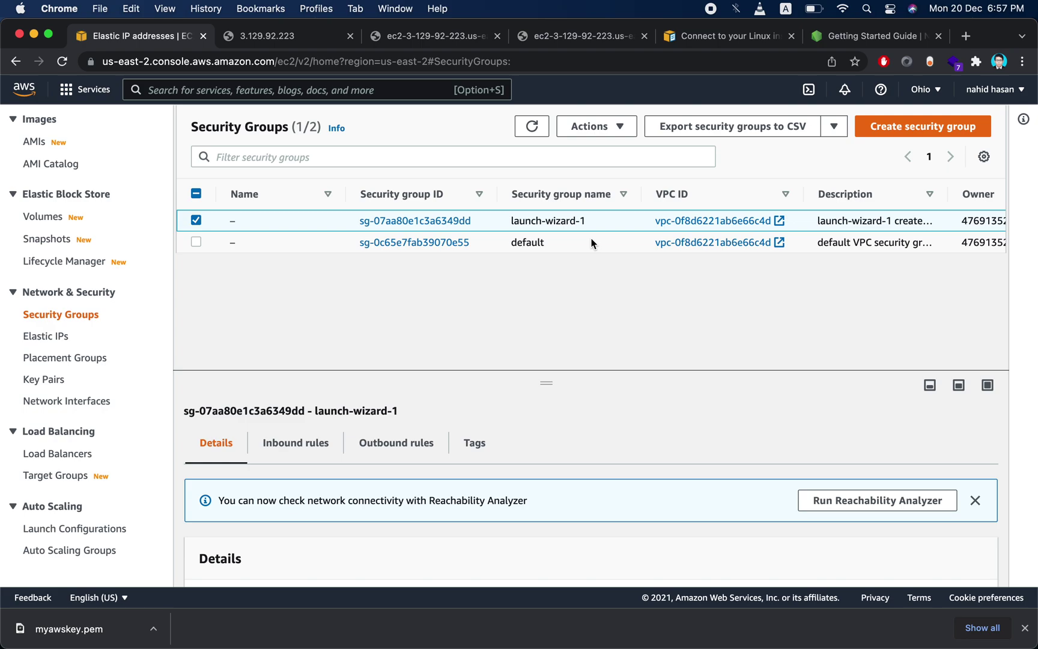
pyautogui.click(291, 444)
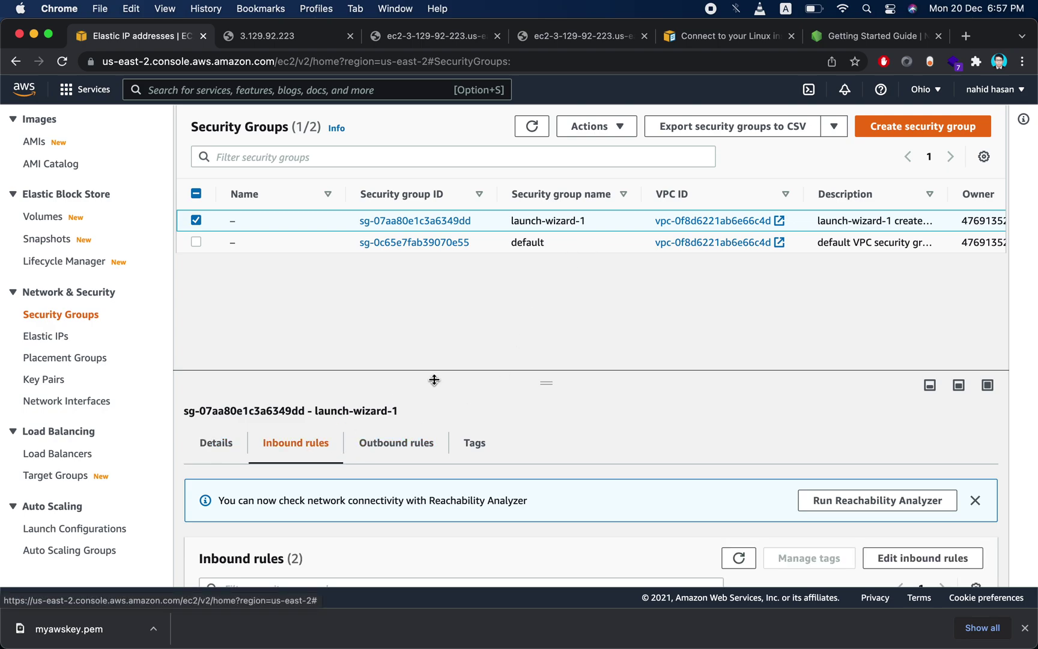
pyautogui.scroll(-4, 541, 475)
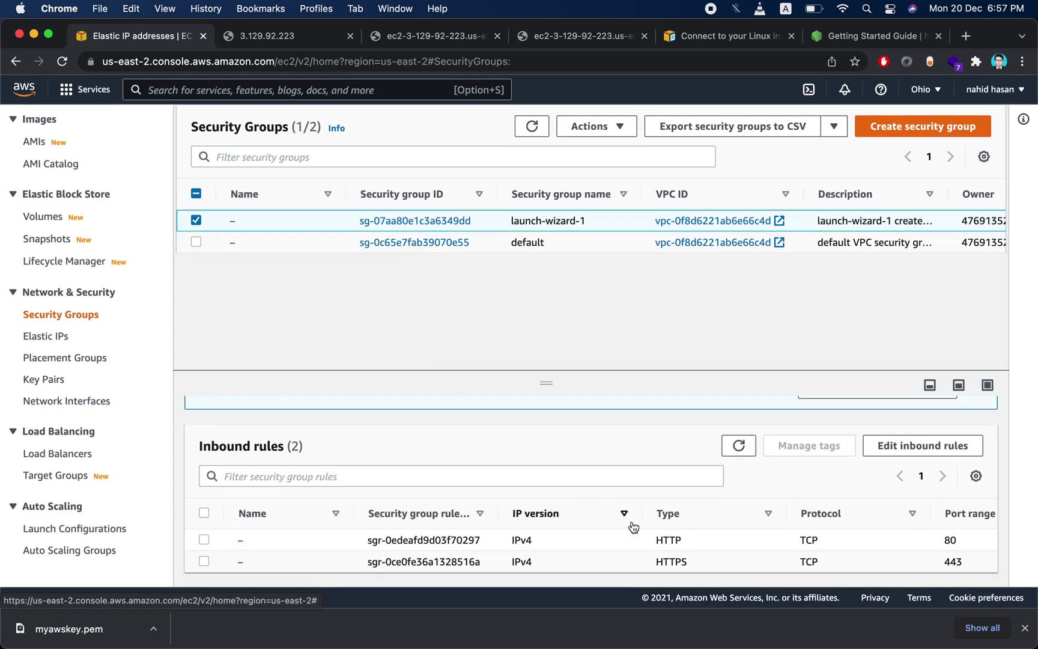
# - Examine launch-wizard-1's inbound rules, the rule table's display preferences and the actions available for the group
pyautogui.scroll(2, 631, 526)
pyautogui.scroll(2, 632, 521)
pyautogui.scroll(-4, 568, 408)
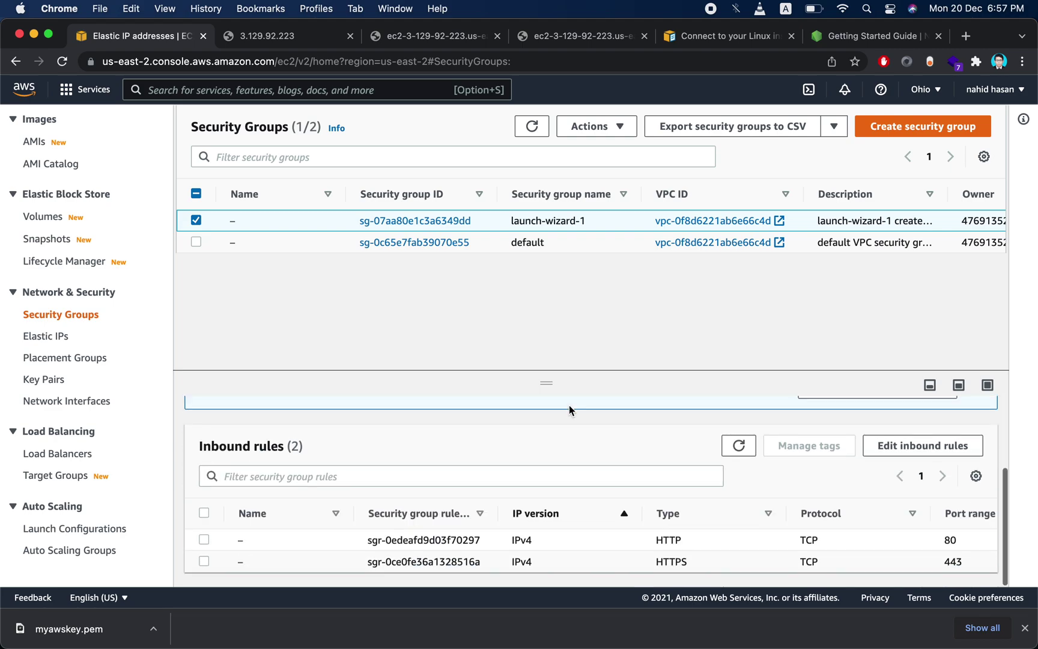
pyautogui.scroll(2, 588, 478)
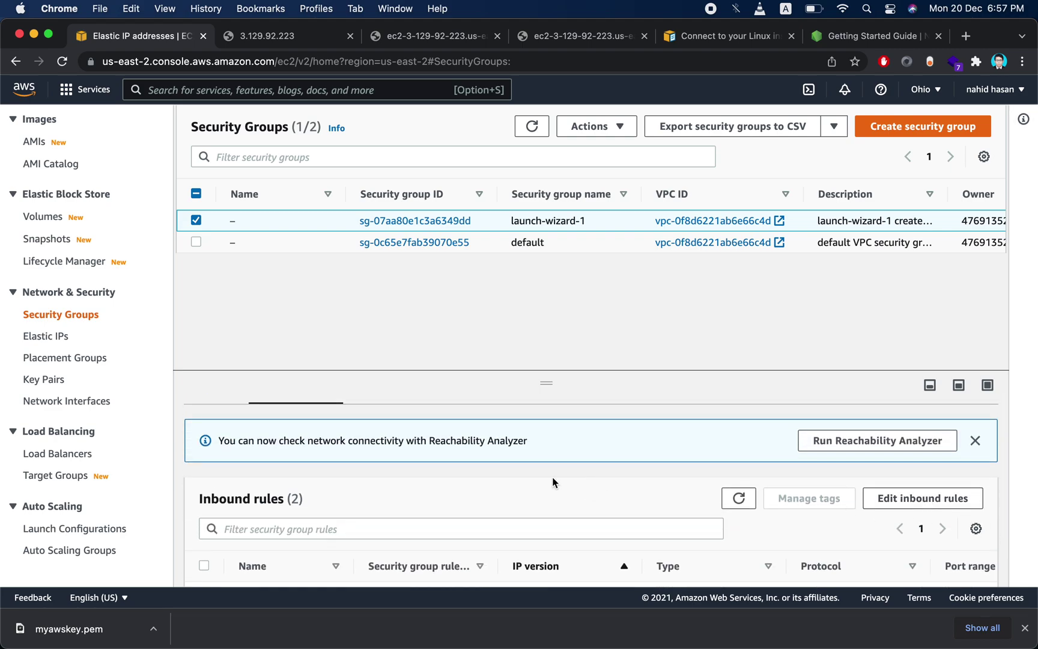
pyautogui.scroll(2, 553, 478)
pyautogui.scroll(-4, 473, 461)
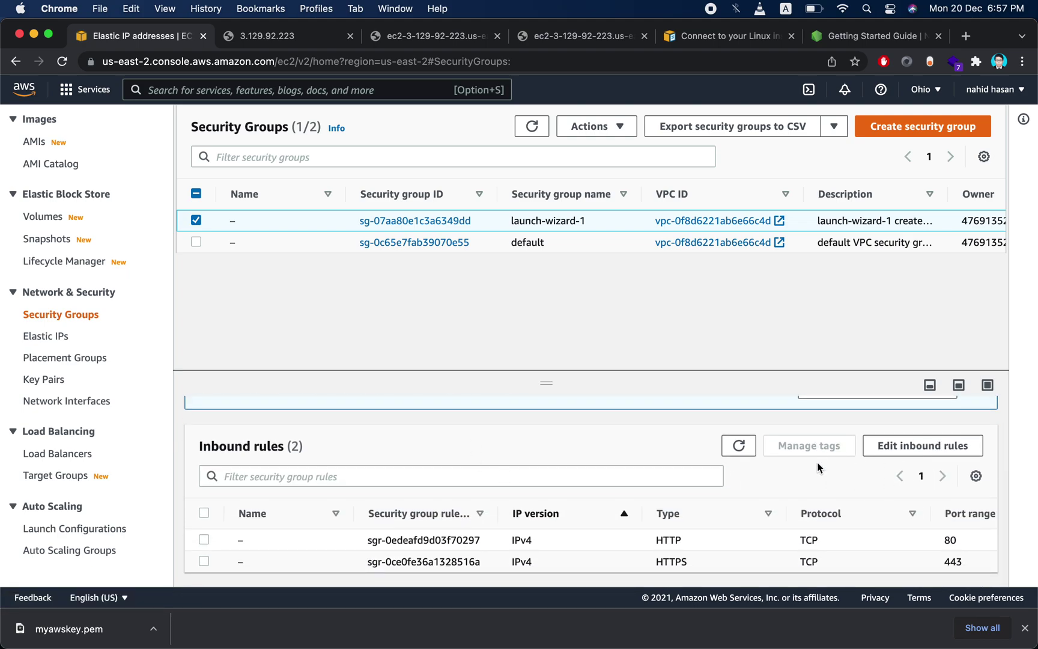
pyautogui.click(975, 476)
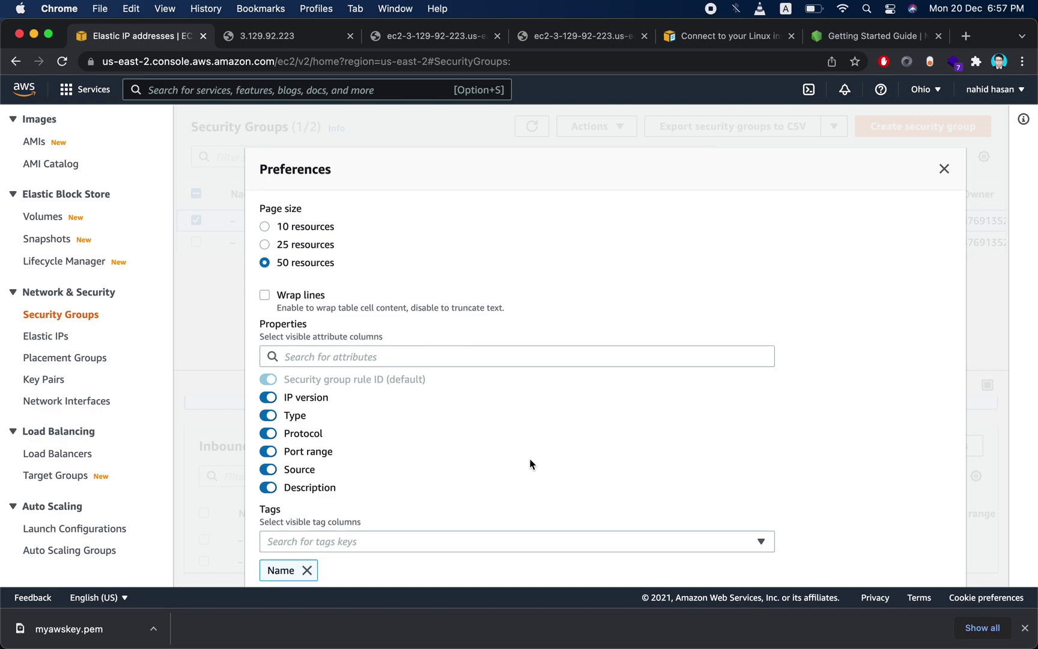
pyautogui.scroll(-3, 641, 382)
pyautogui.scroll(3, 842, 333)
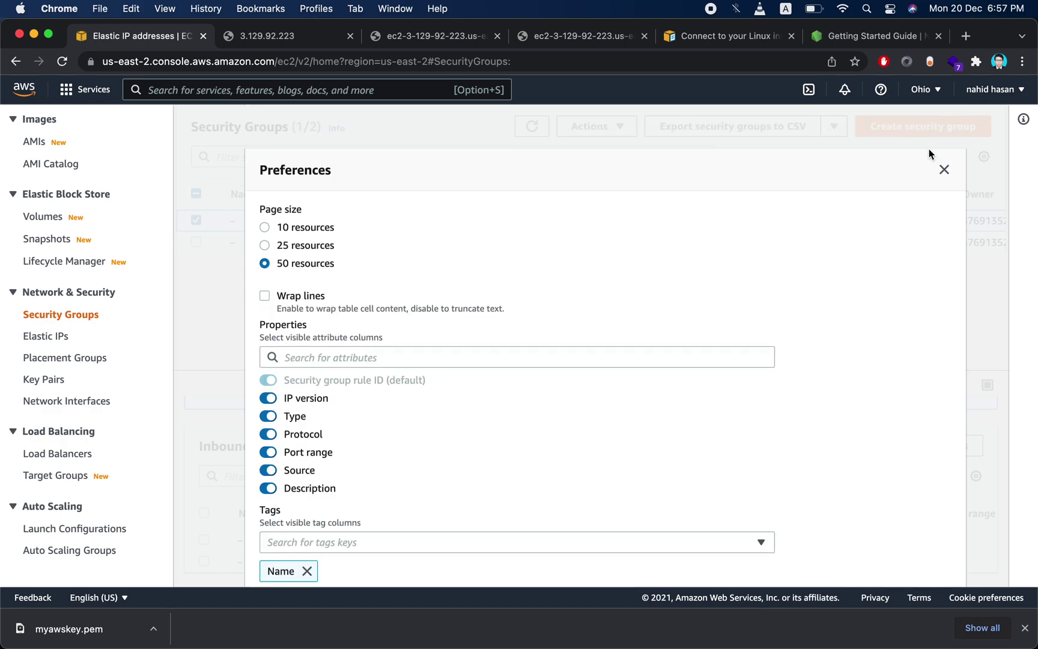
pyautogui.click(942, 168)
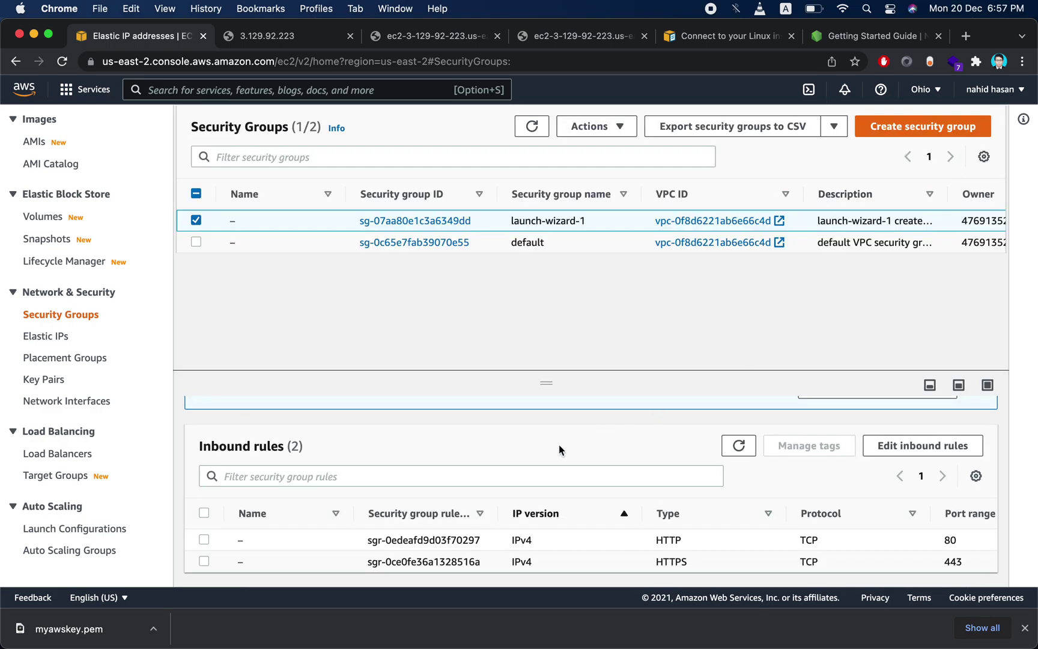
pyautogui.click(603, 127)
pyautogui.scroll(-4, 607, 183)
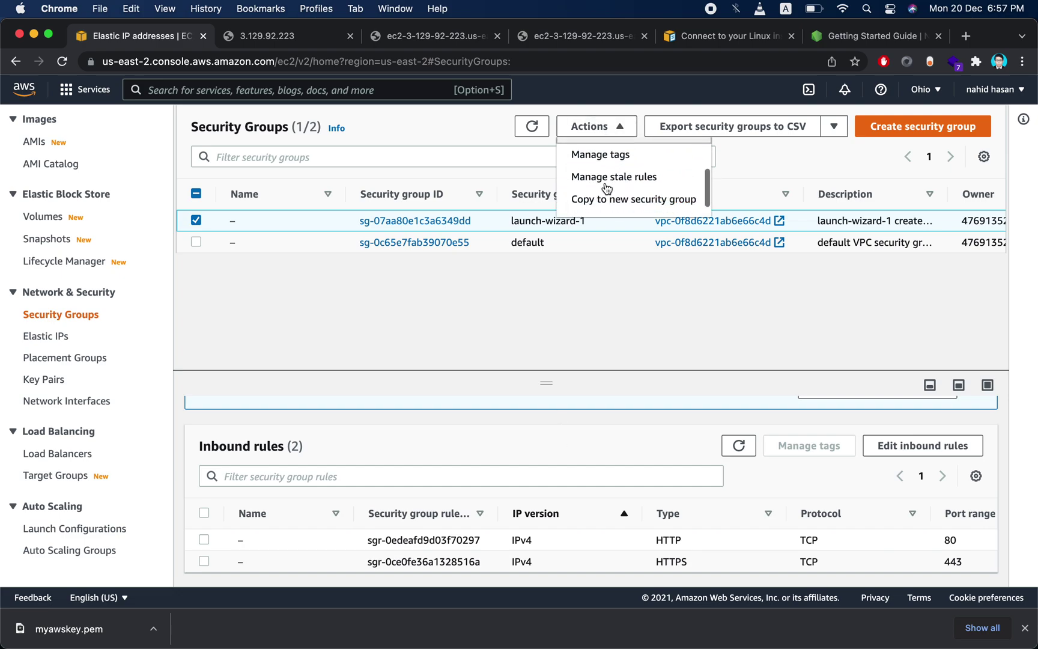
pyautogui.click(610, 301)
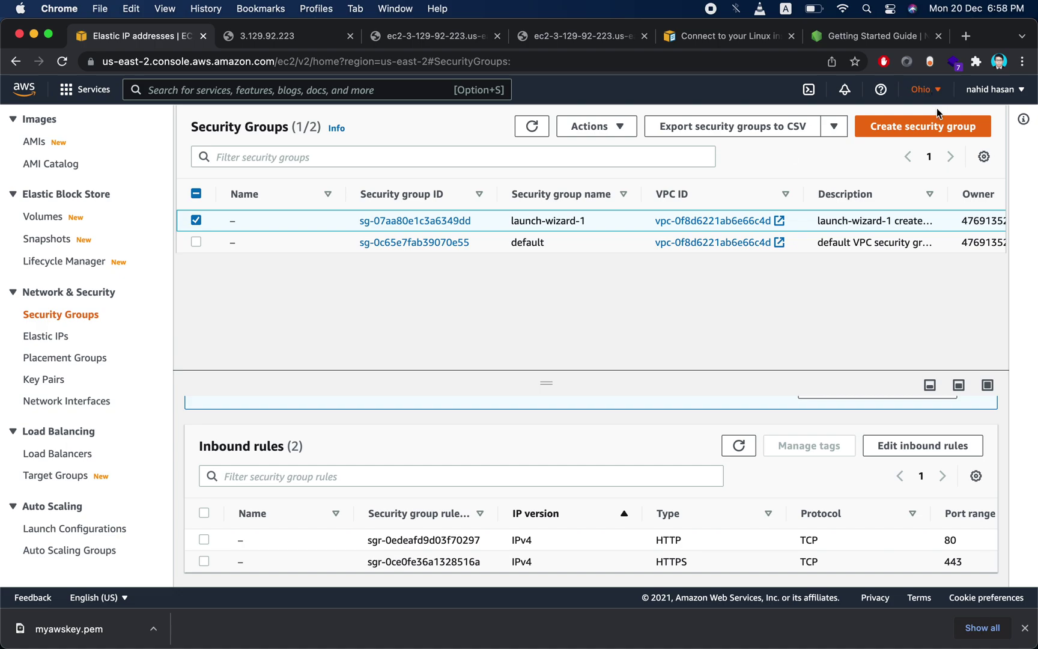
# - Start a new security group named "my http group" with the description "des"
pyautogui.click(944, 125)
pyautogui.click(218, 306)
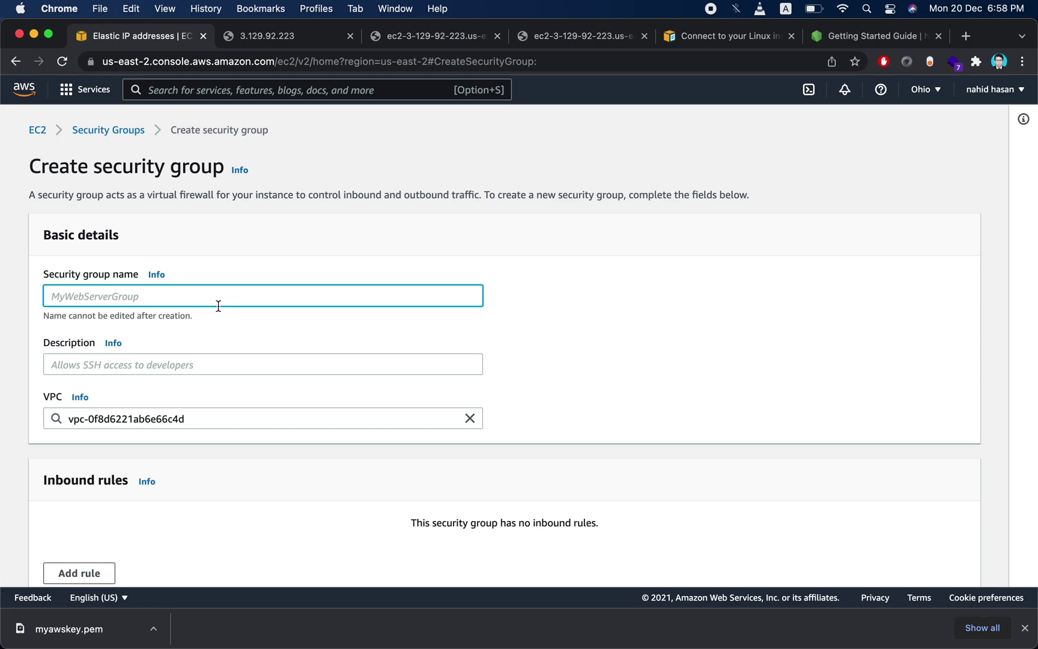
pyautogui.write('my http group')
pyautogui.press('Tab')
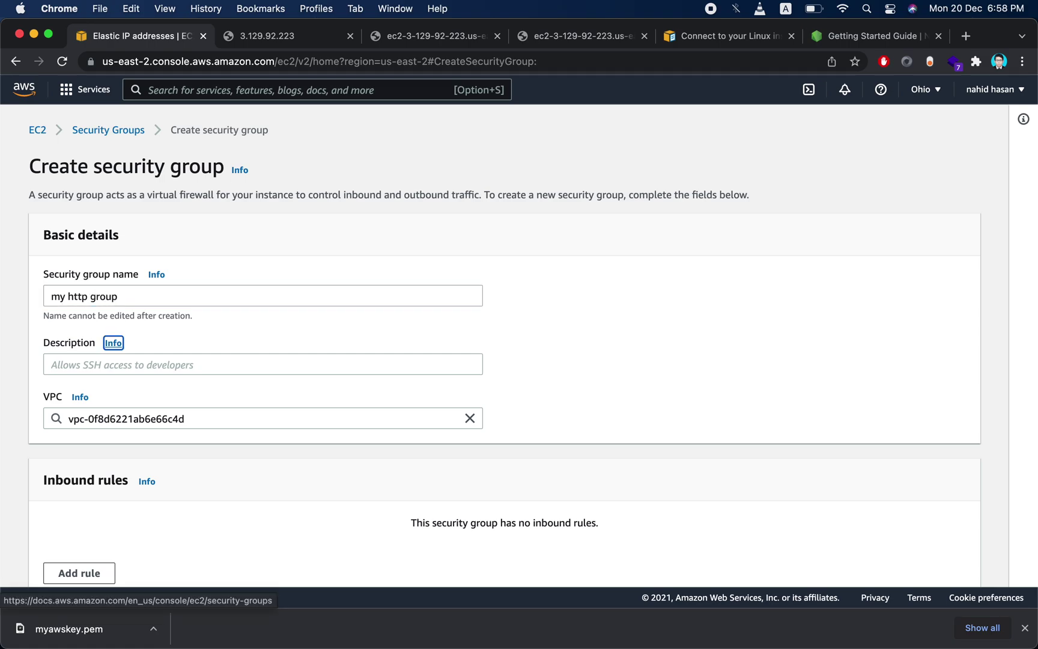
pyautogui.click(195, 360)
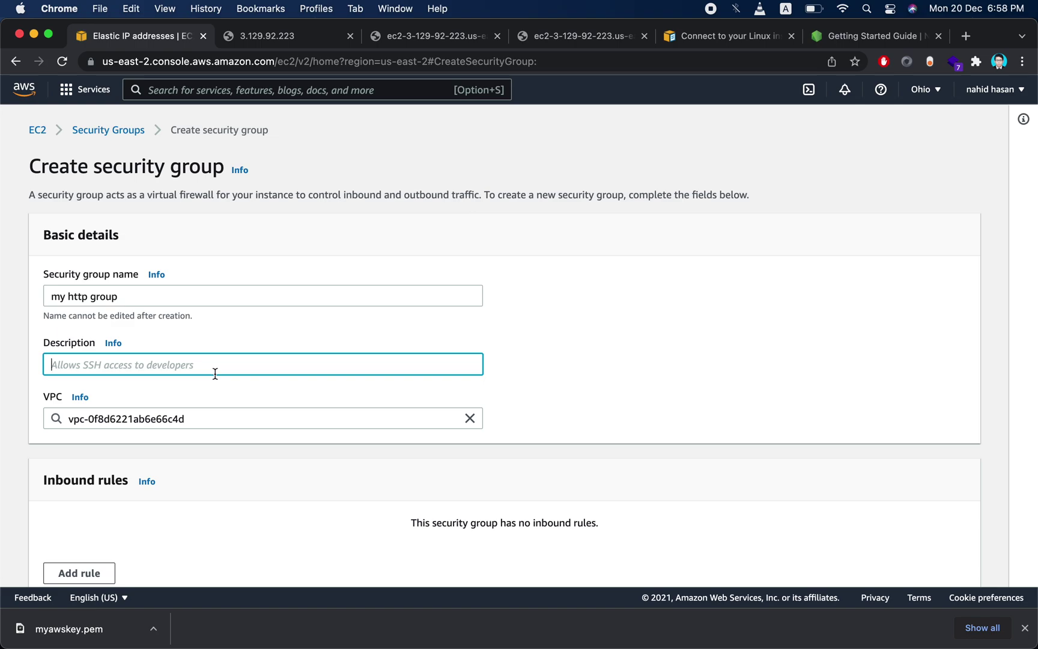
pyautogui.write('des')
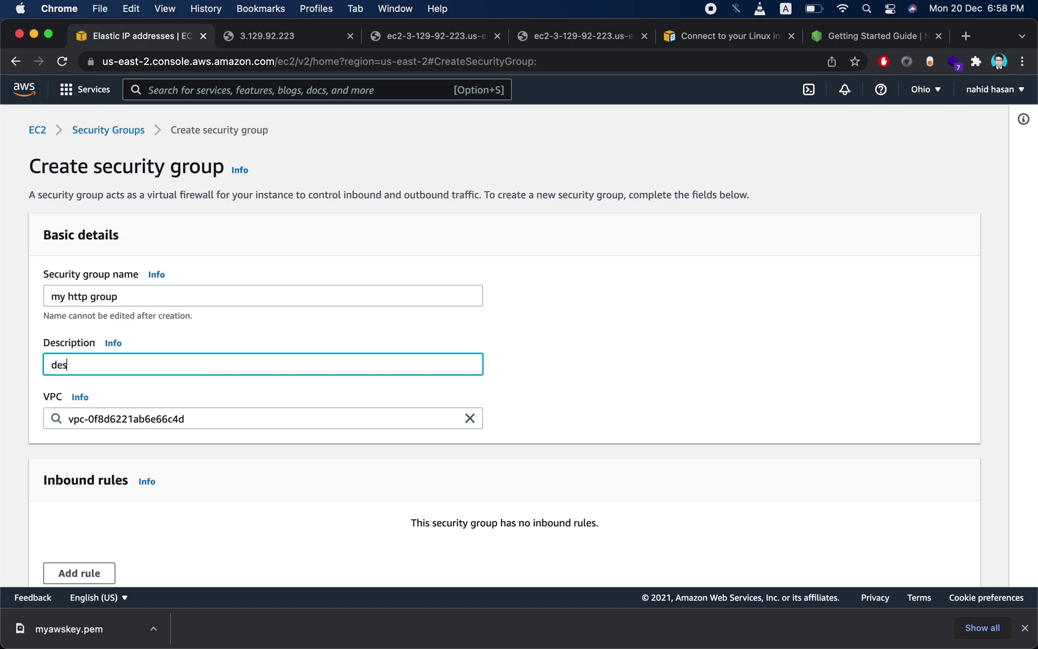
# - Look through the new security group's VPC, inbound rules, outbound rules and tags sections
pyautogui.scroll(-3, 251, 463)
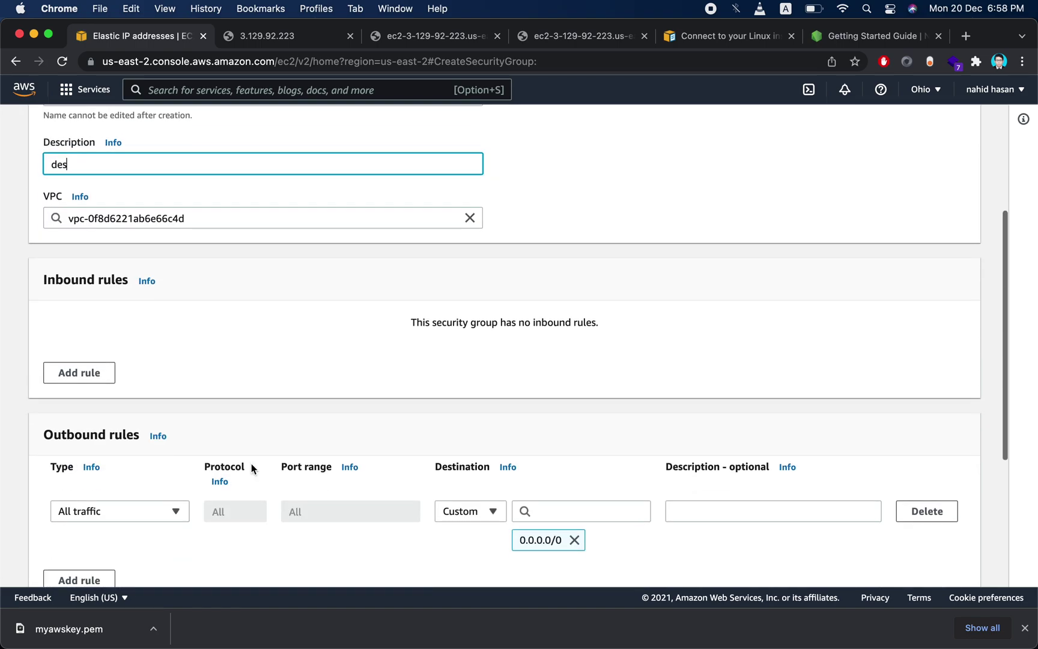
pyautogui.click(264, 312)
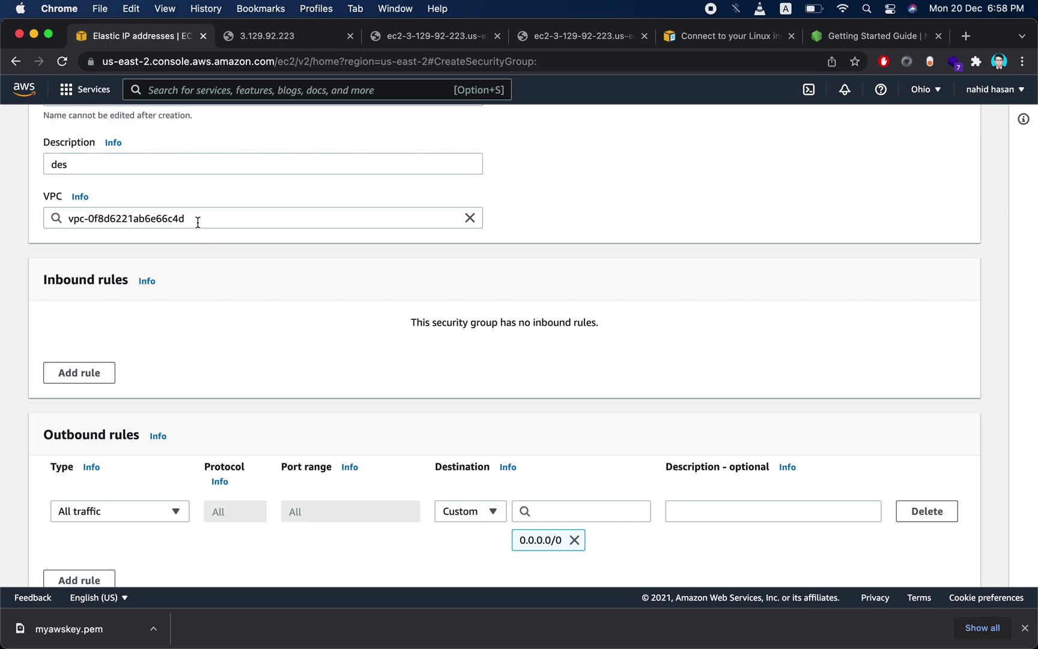
pyautogui.scroll(-2, 251, 327)
pyautogui.rightClick(256, 331)
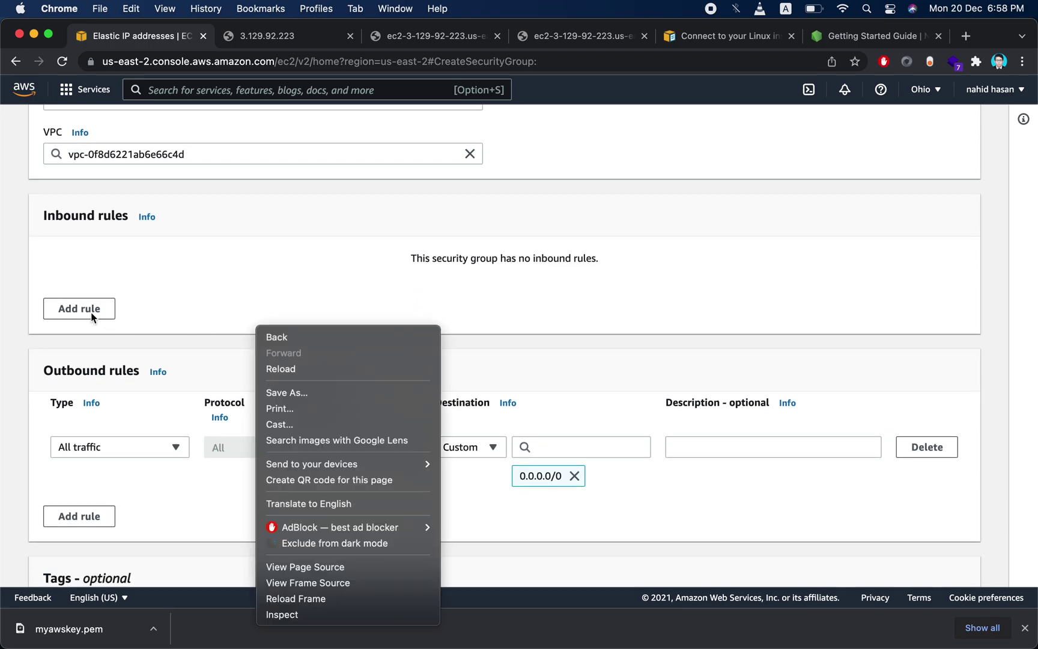
pyautogui.click(185, 283)
pyautogui.scroll(-1, 321, 362)
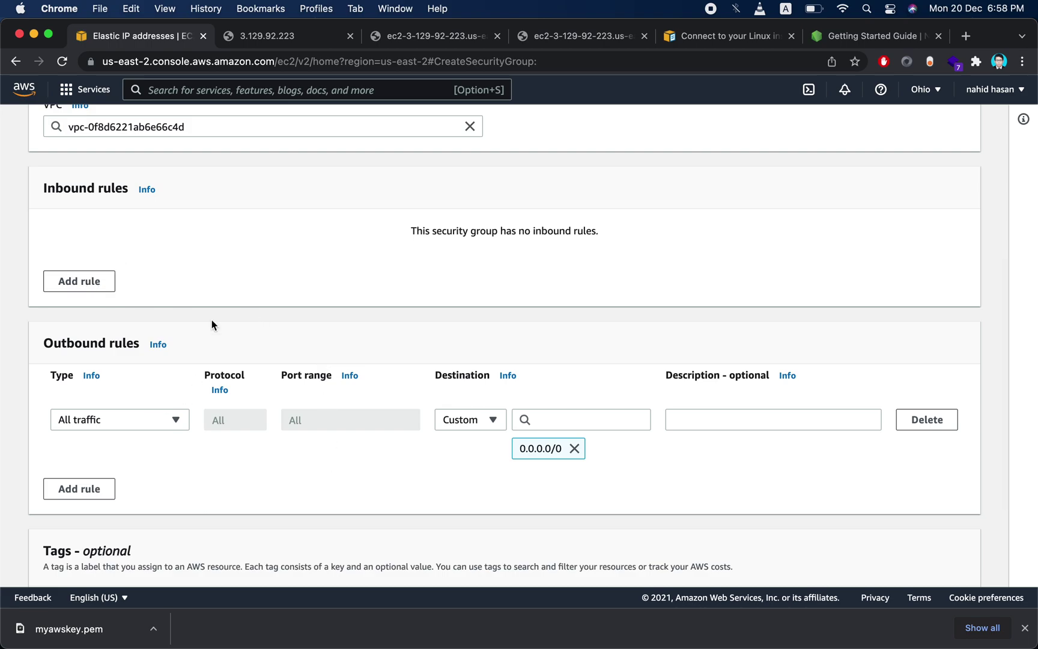
pyautogui.scroll(-3, 248, 341)
pyautogui.scroll(-4, 257, 409)
pyautogui.scroll(6, 257, 409)
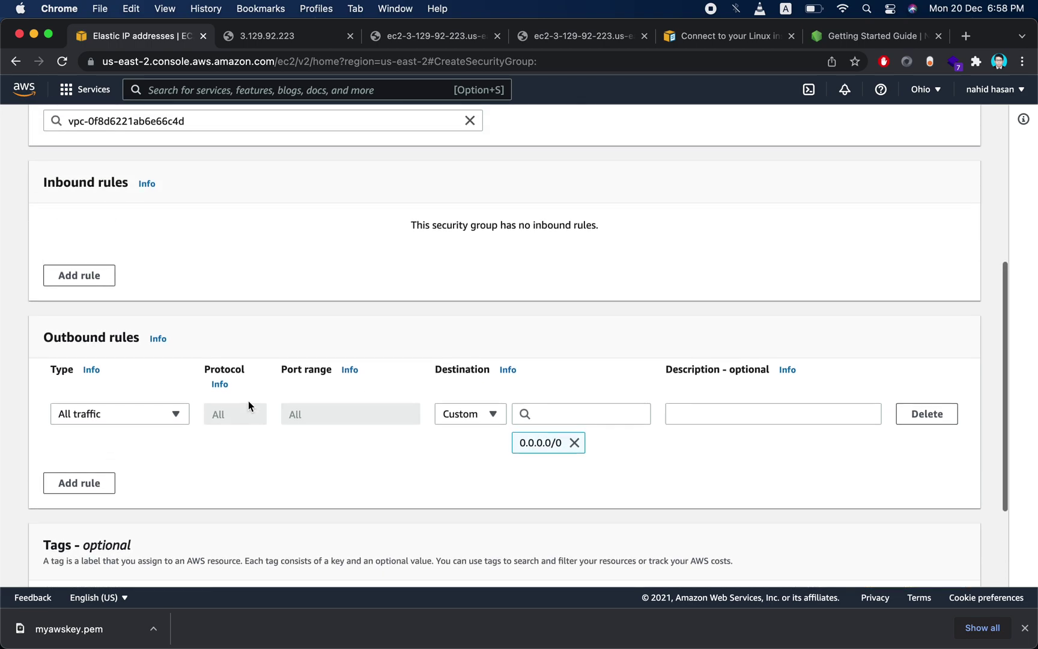
# - Add an inbound rule of type HTTPS to the new security group
pyautogui.click(100, 278)
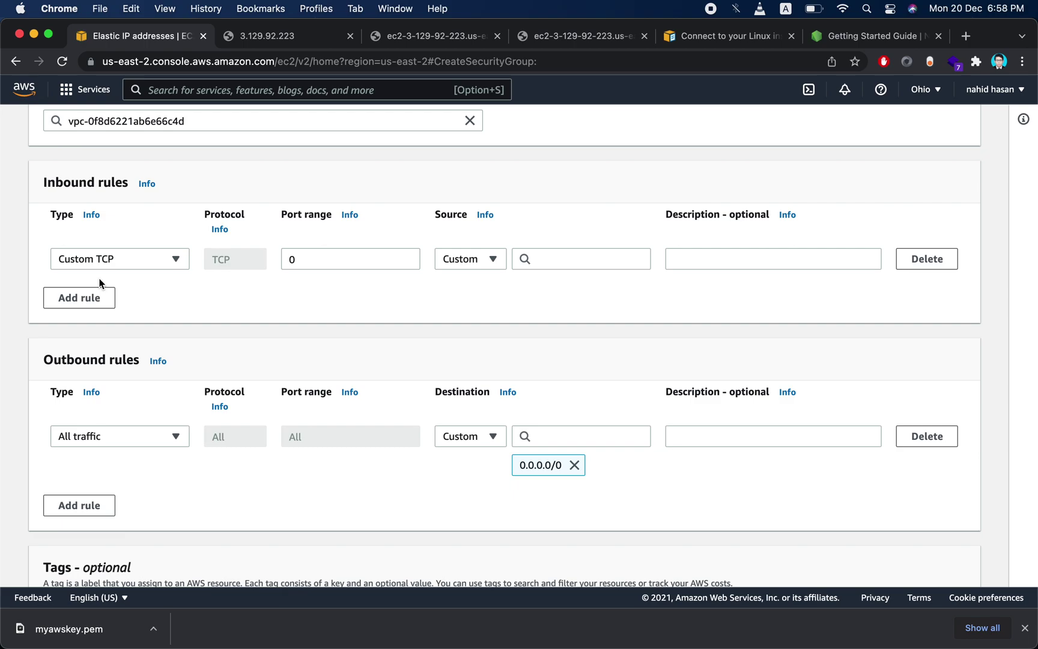
pyautogui.click(126, 257)
pyautogui.scroll(-3, 105, 447)
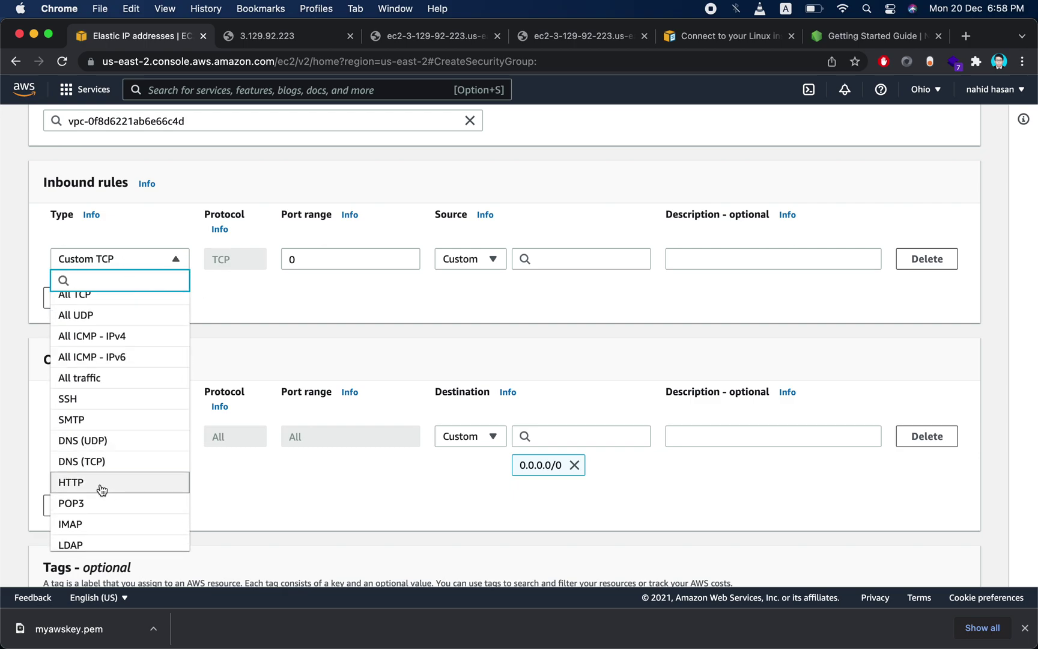
pyautogui.scroll(-3, 103, 508)
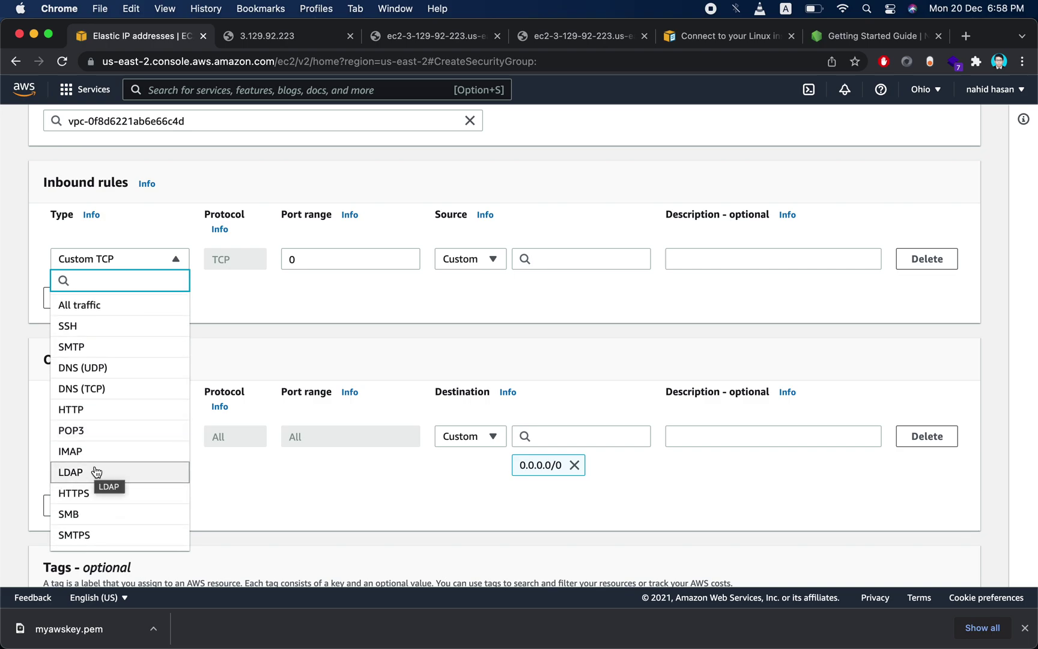
pyautogui.scroll(-1, 96, 471)
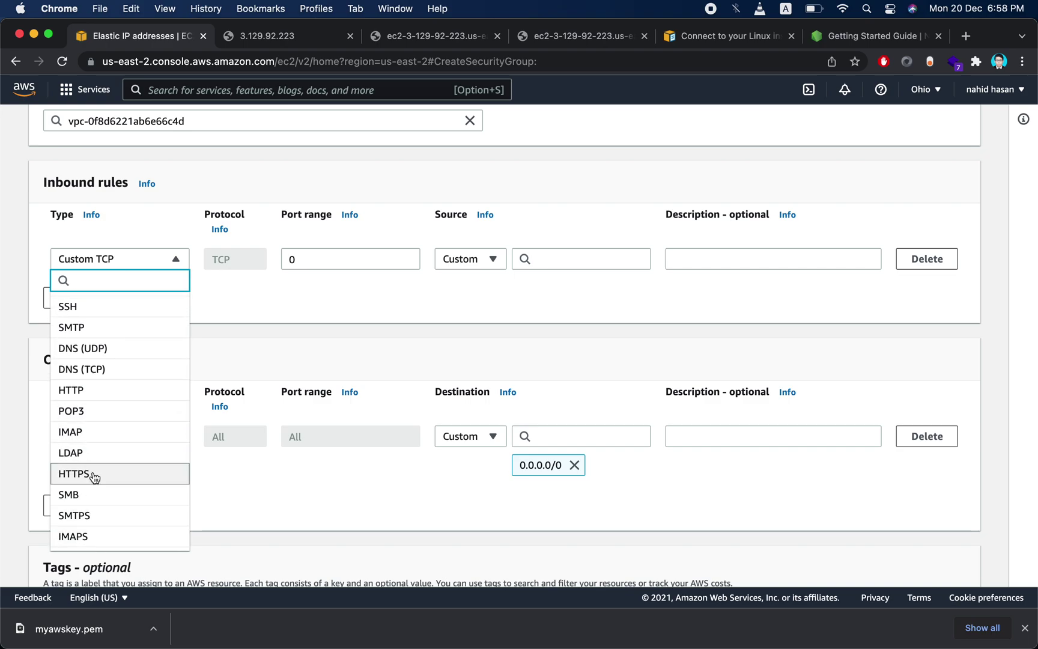
pyautogui.click(94, 475)
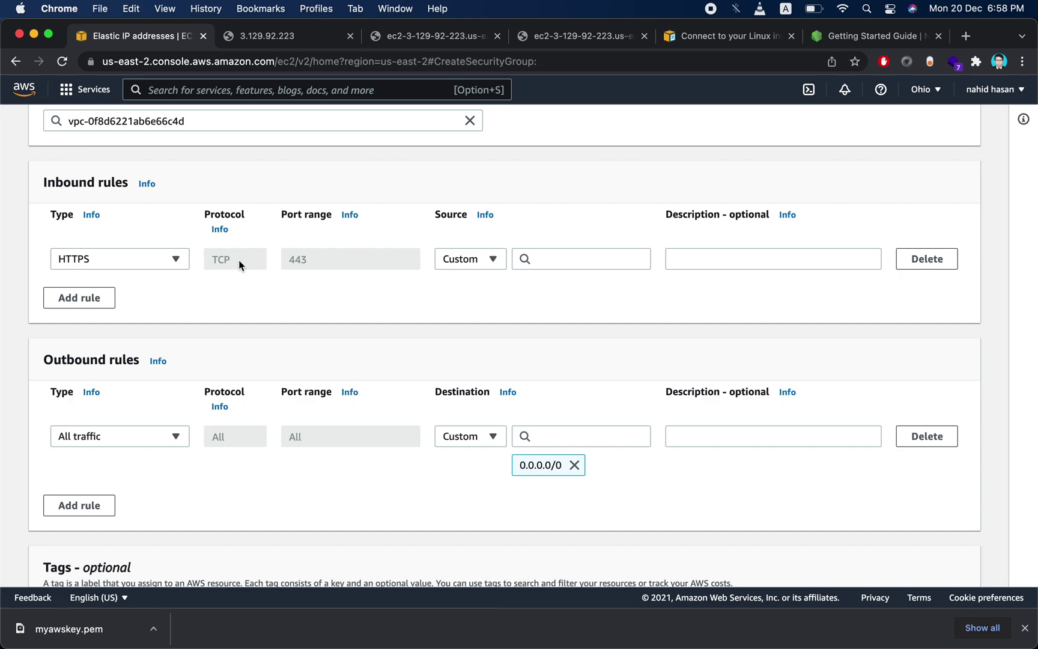
# - Set the source of the inbound HTTPS rule to Anywhere-IPv4 and leave its description empty
pyautogui.click(452, 262)
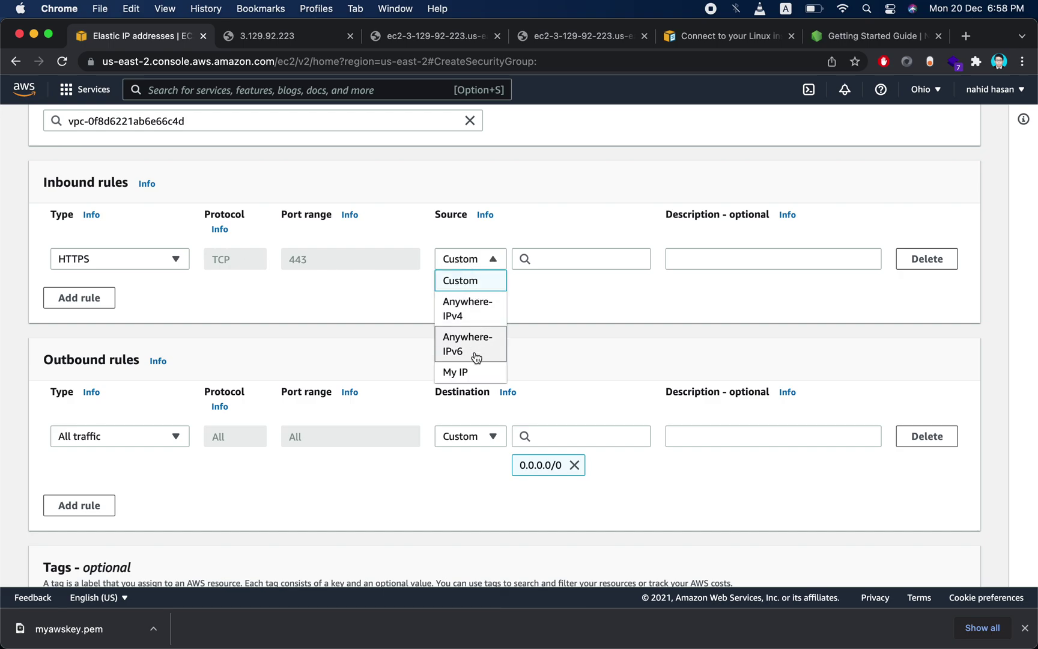
pyautogui.click(476, 373)
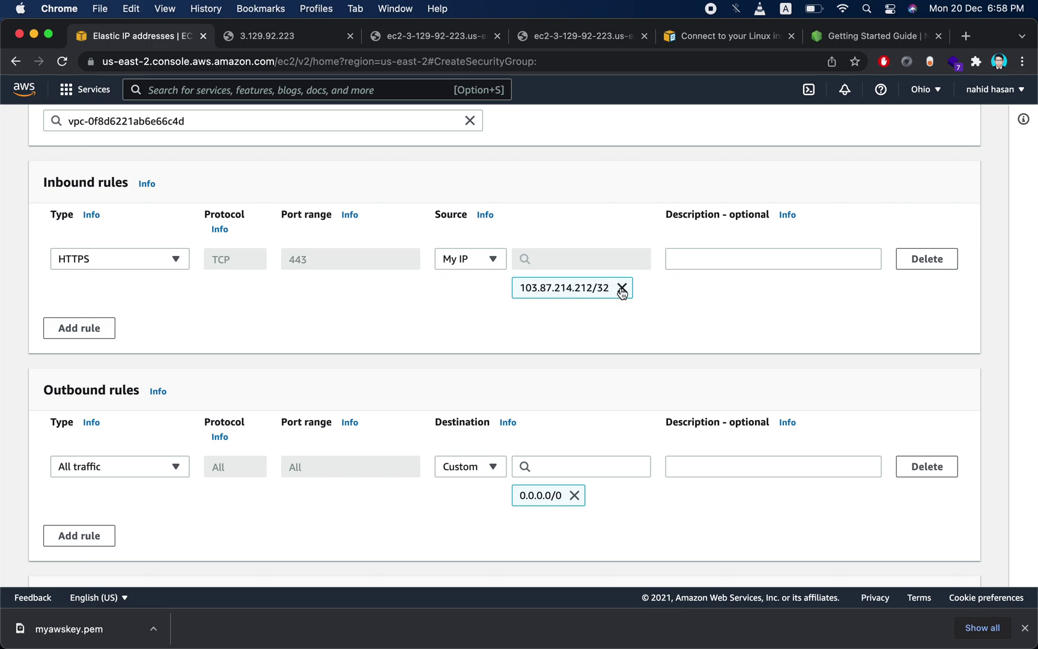
pyautogui.click(496, 261)
pyautogui.click(458, 316)
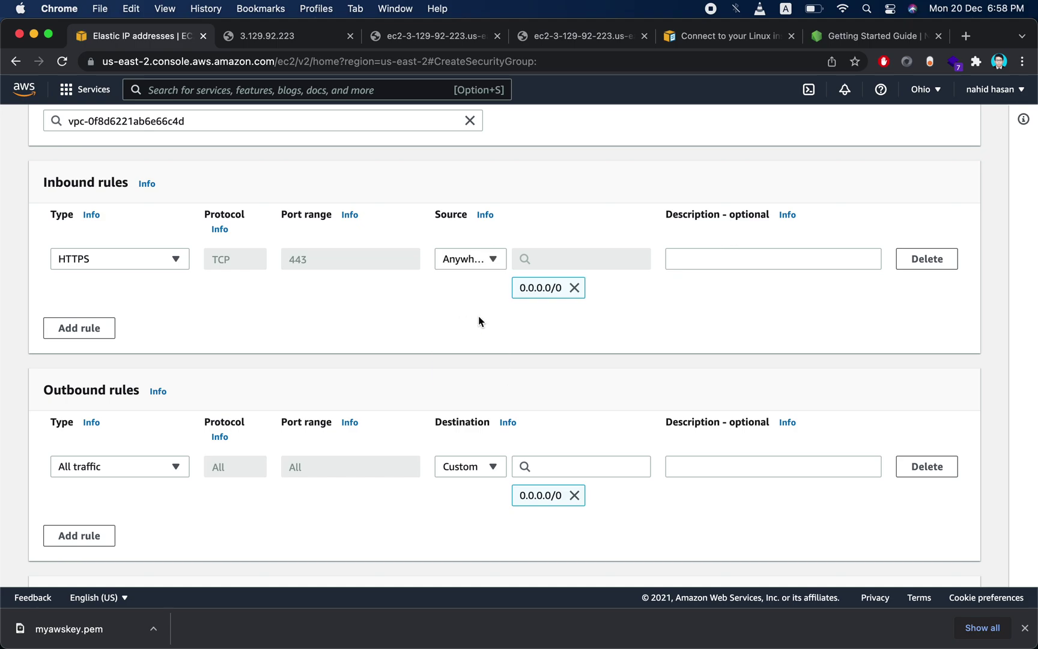
pyautogui.click(746, 268)
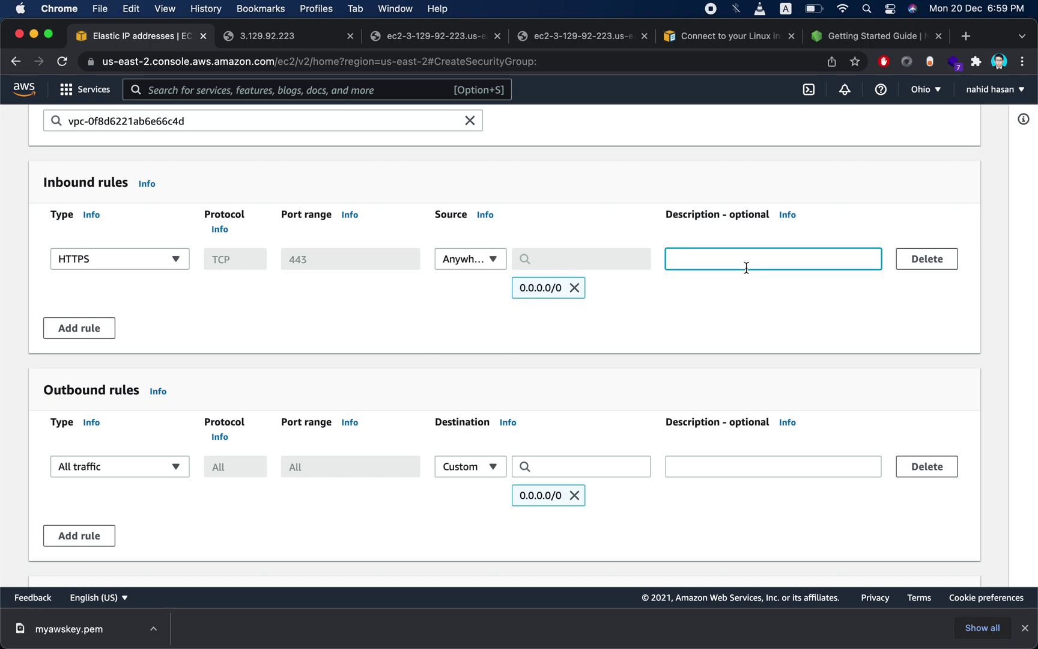
pyautogui.click(371, 343)
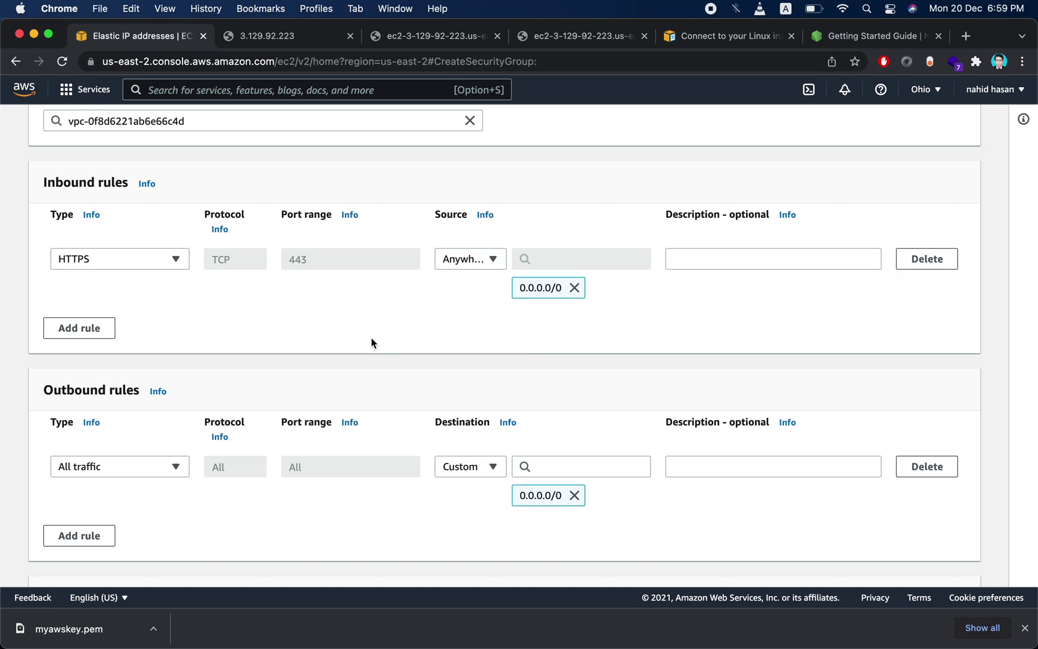
# - Add a second inbound rule of type HTTP to the new security group
pyautogui.click(84, 328)
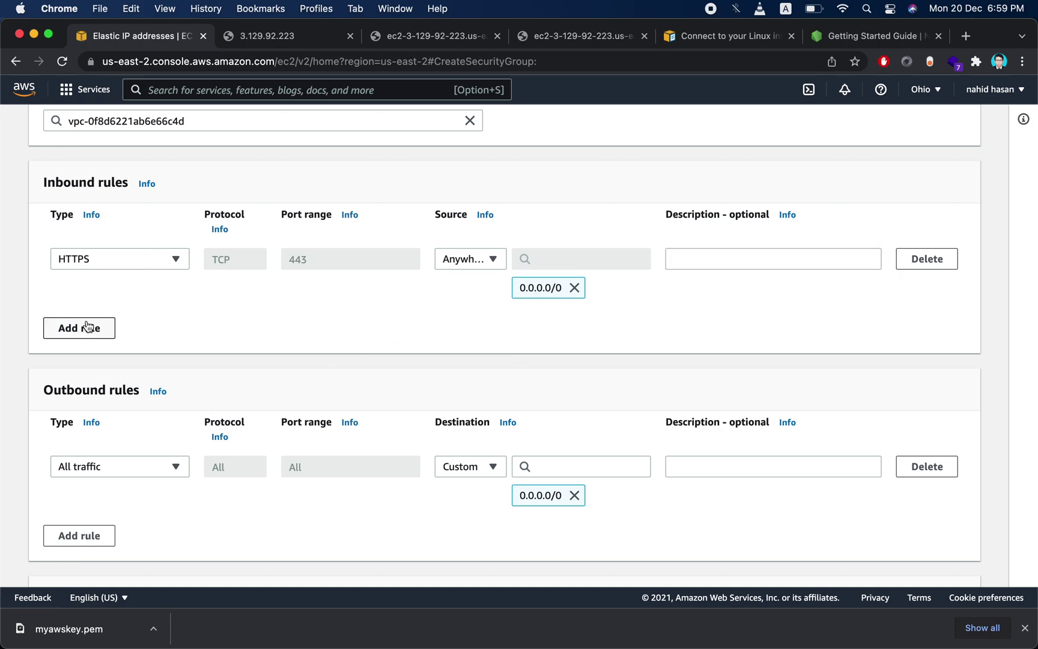
pyautogui.click(119, 323)
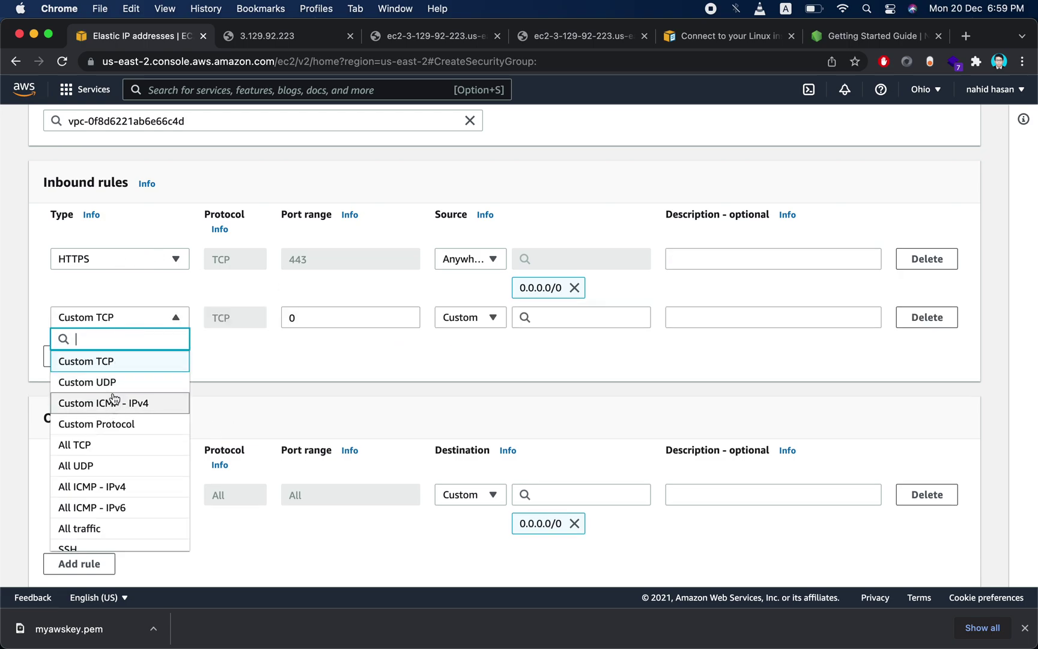
pyautogui.scroll(-3, 134, 419)
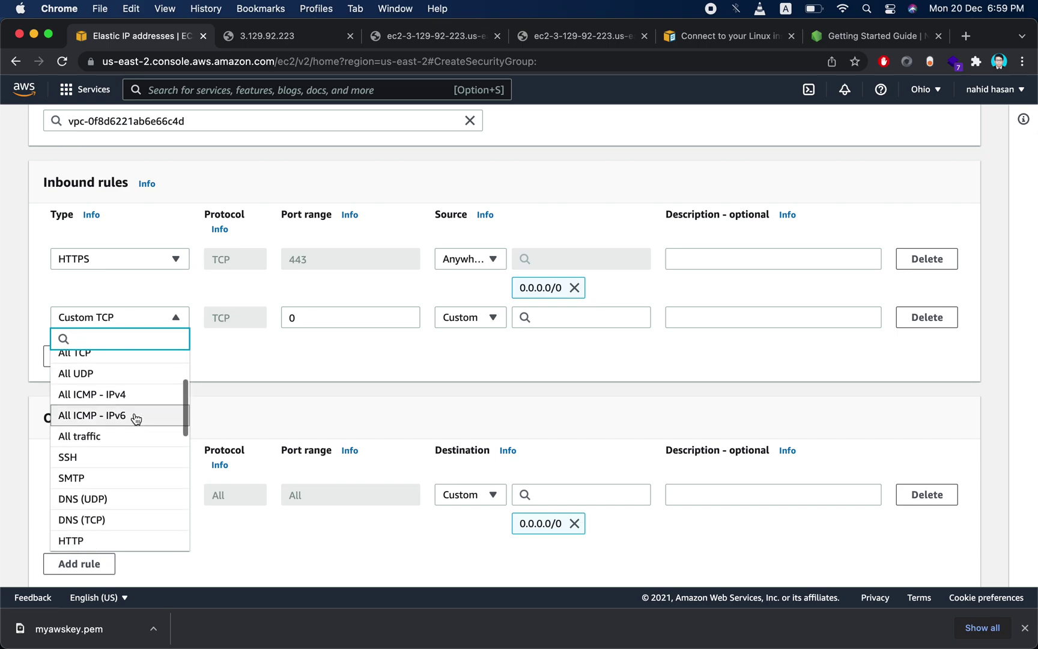
pyautogui.scroll(1, 108, 389)
pyautogui.scroll(-2, 111, 421)
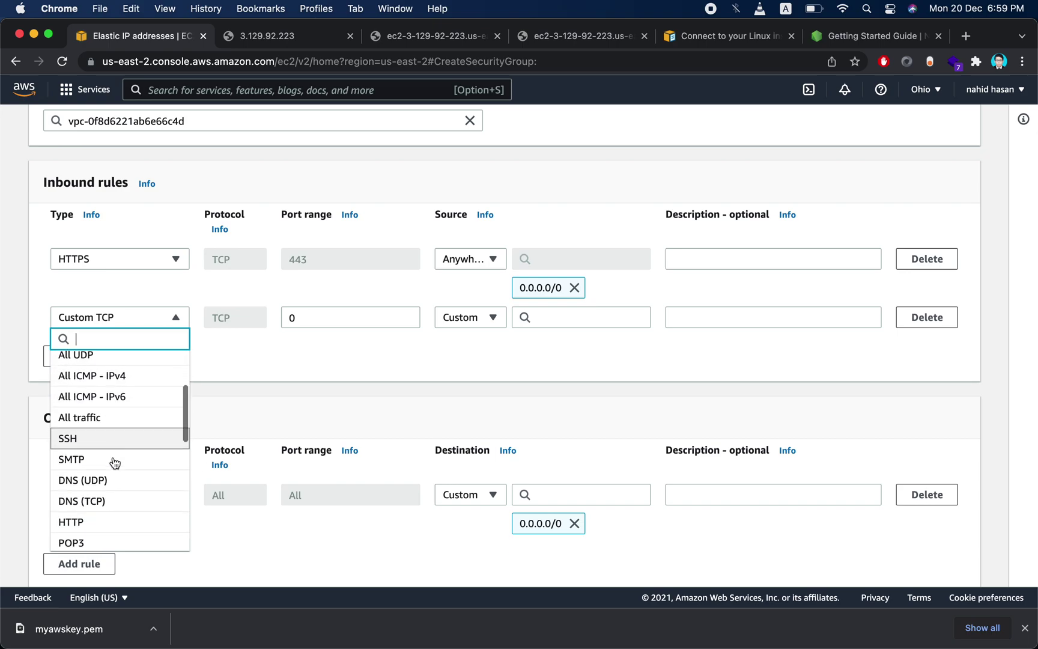
pyautogui.scroll(-1, 113, 460)
pyautogui.scroll(-3, 113, 461)
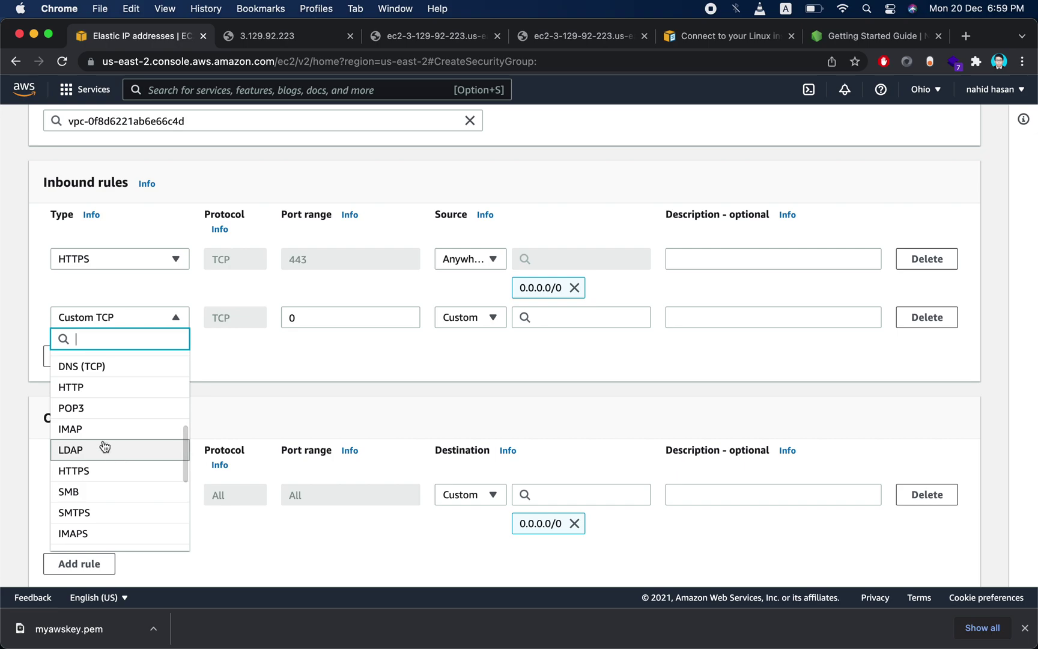
pyautogui.click(84, 389)
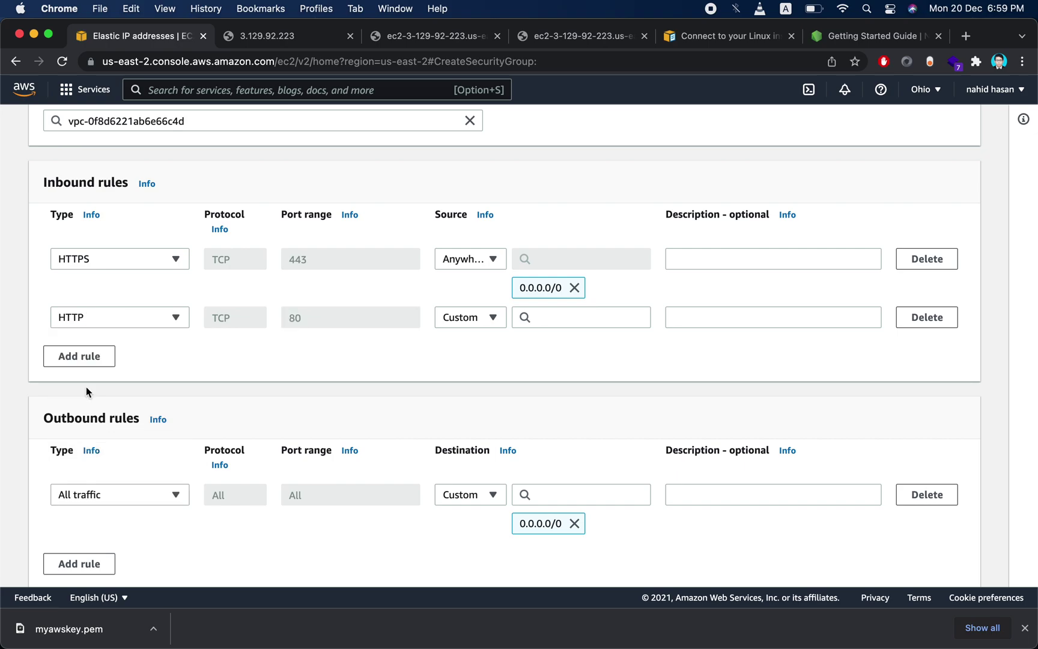
# - Set the source of the inbound HTTP rule to Anywhere-IPv4
pyautogui.click(143, 319)
pyautogui.click(299, 359)
pyautogui.click(476, 318)
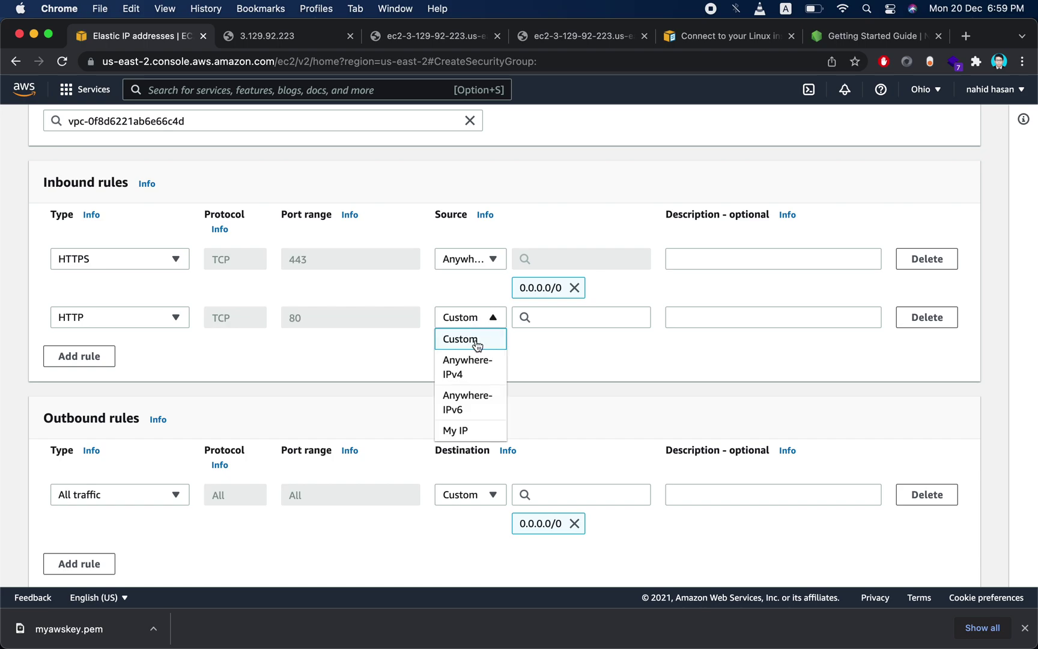
pyautogui.scroll(-1, 476, 369)
pyautogui.click(476, 361)
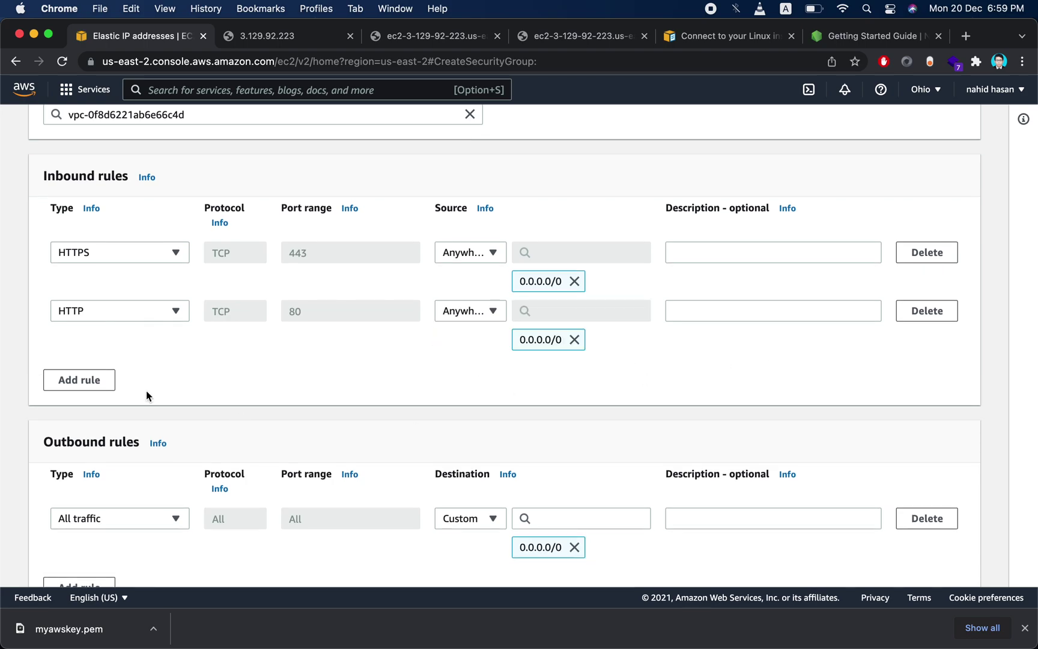
# - Add a third inbound rule of type All traffic to the new security group
pyautogui.click(84, 379)
pyautogui.click(149, 371)
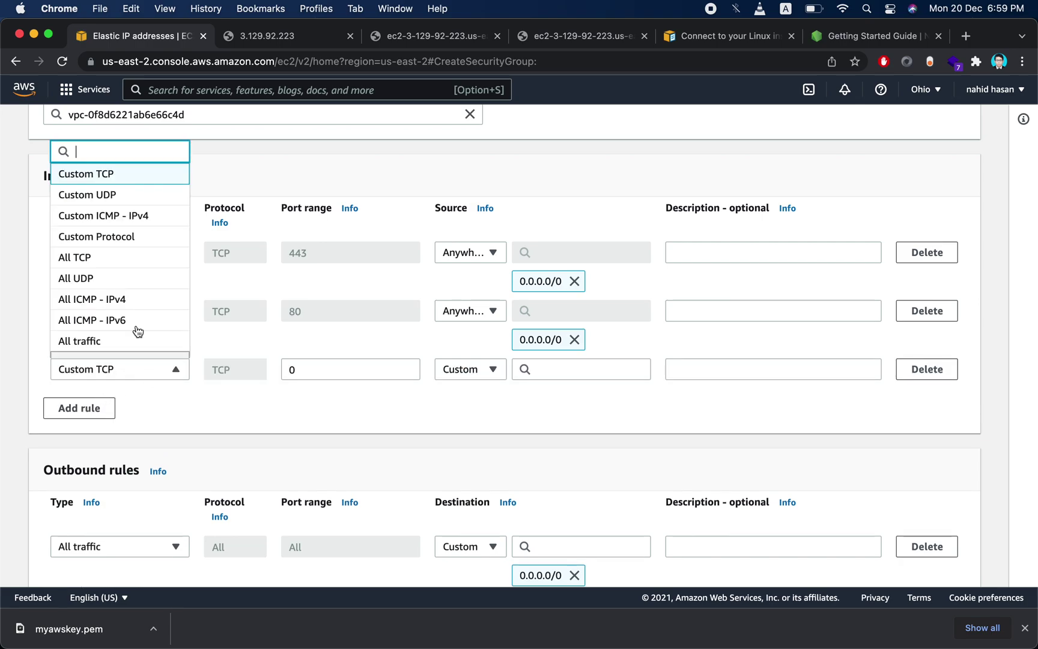
pyautogui.scroll(-5, 124, 300)
pyautogui.scroll(-5, 118, 272)
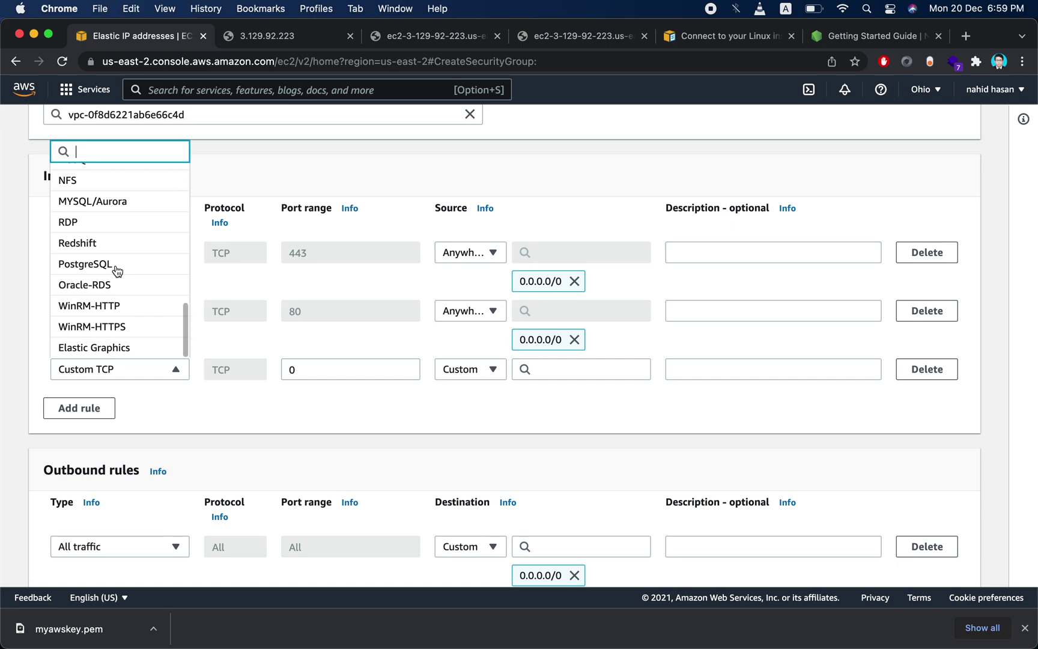
pyautogui.scroll(1, 117, 271)
pyautogui.scroll(-1, 117, 272)
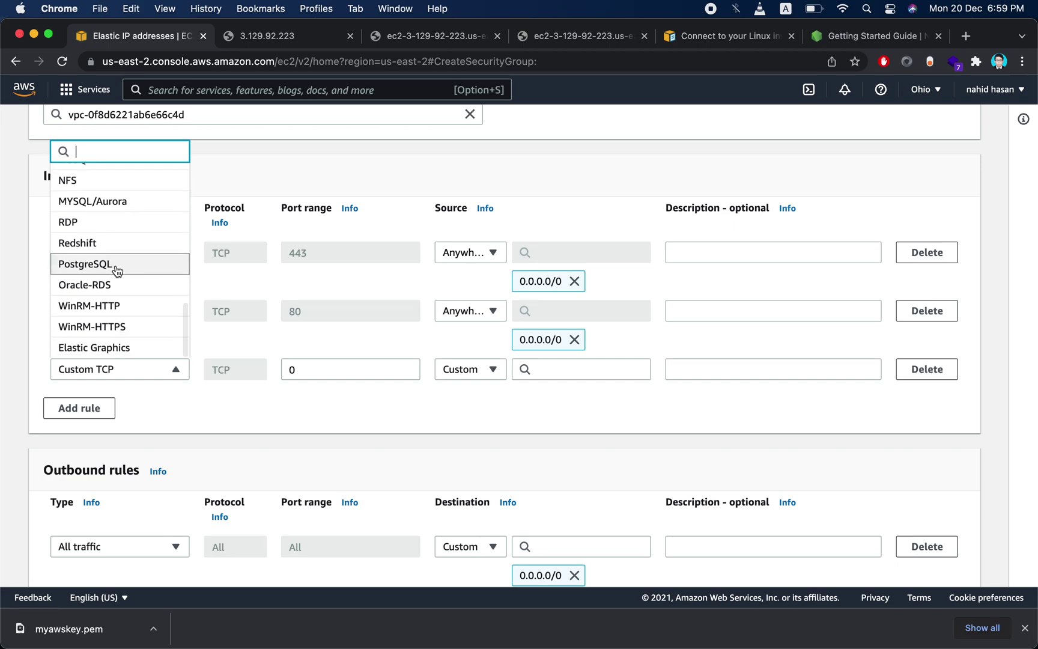
pyautogui.scroll(2, 117, 271)
pyautogui.scroll(-2, 117, 271)
pyautogui.scroll(5, 117, 271)
pyautogui.scroll(5, 117, 272)
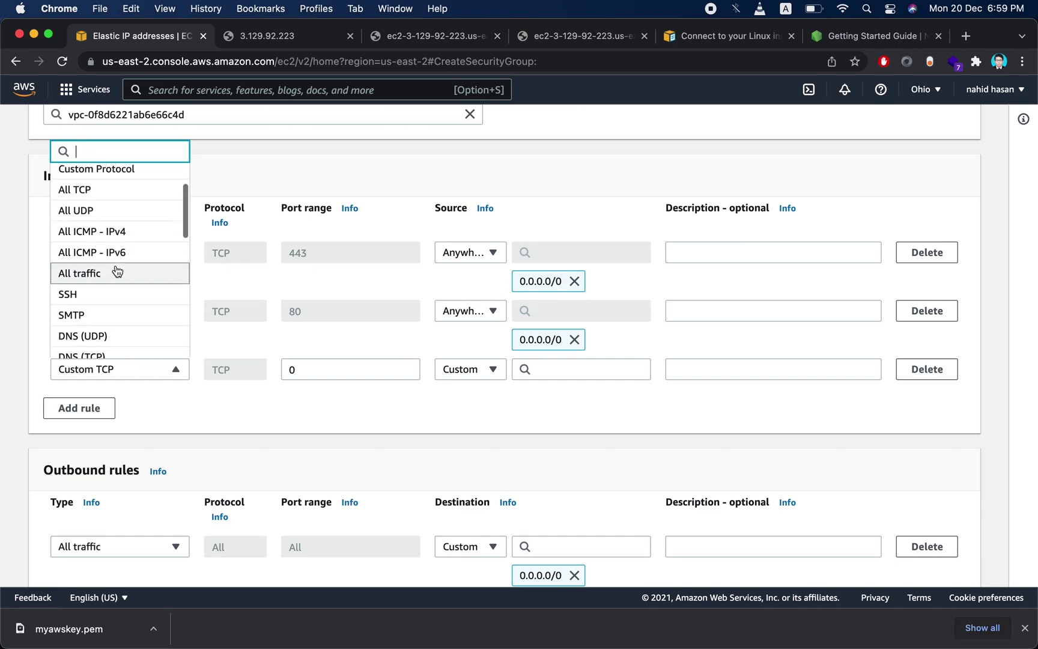
pyautogui.scroll(1, 117, 272)
pyautogui.click(122, 300)
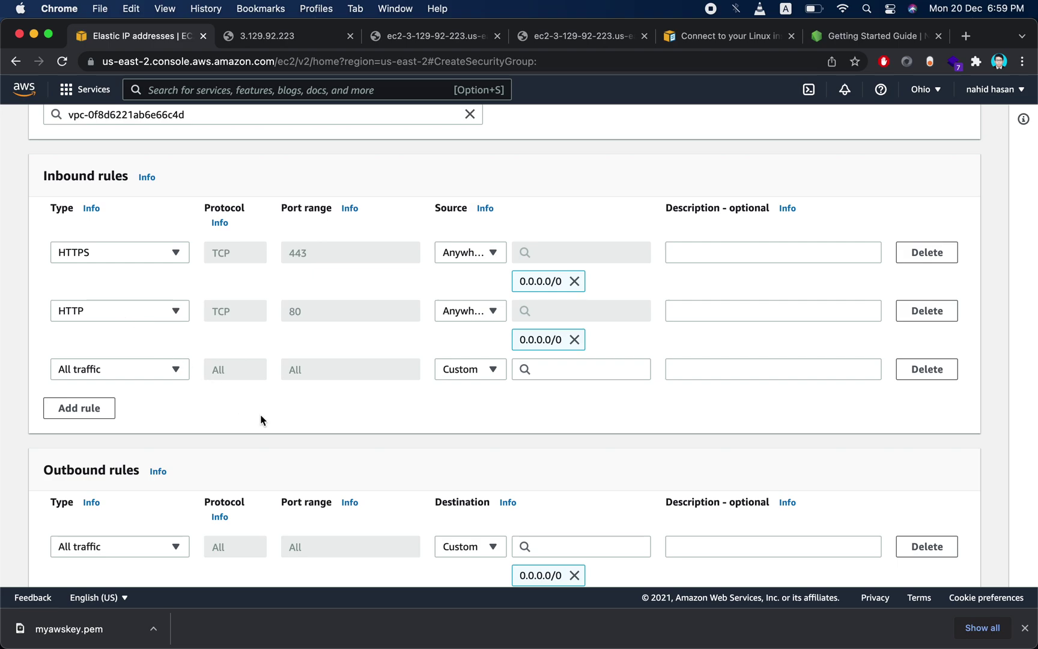
# - Set the source of the inbound All traffic rule to Anywhere-IPv4 and create the security group
pyautogui.click(458, 372)
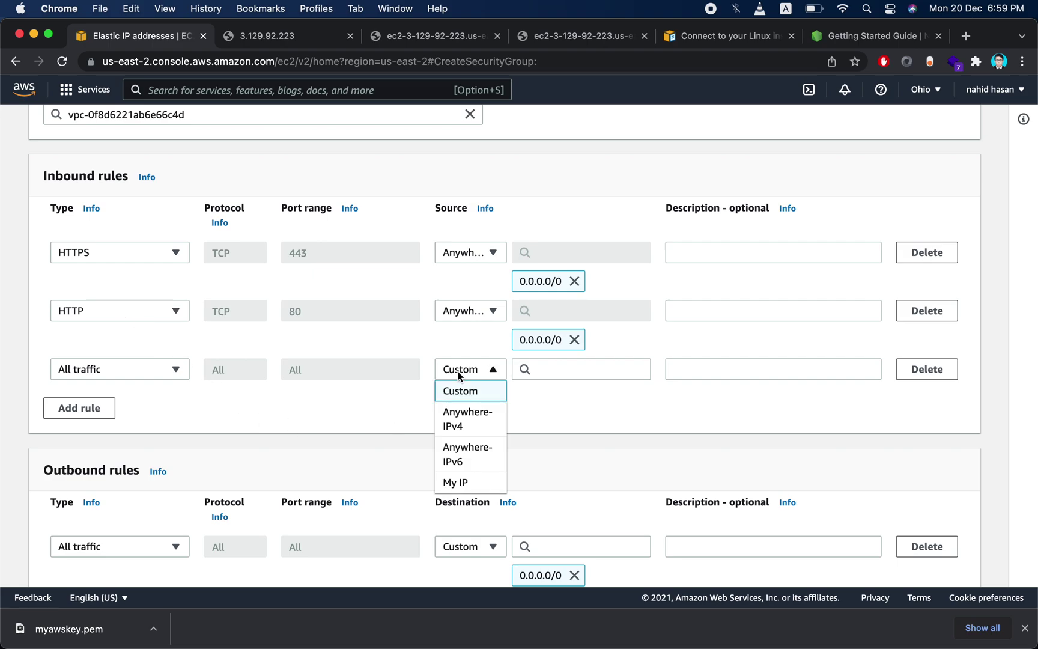
pyautogui.click(470, 409)
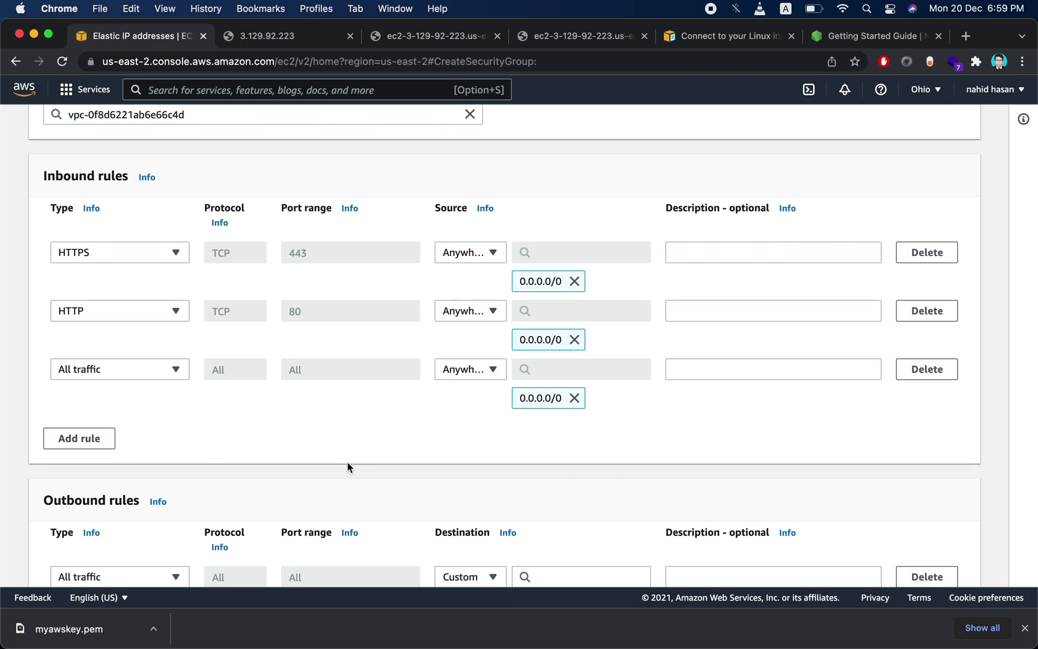
pyautogui.scroll(-5, 346, 466)
pyautogui.click(926, 569)
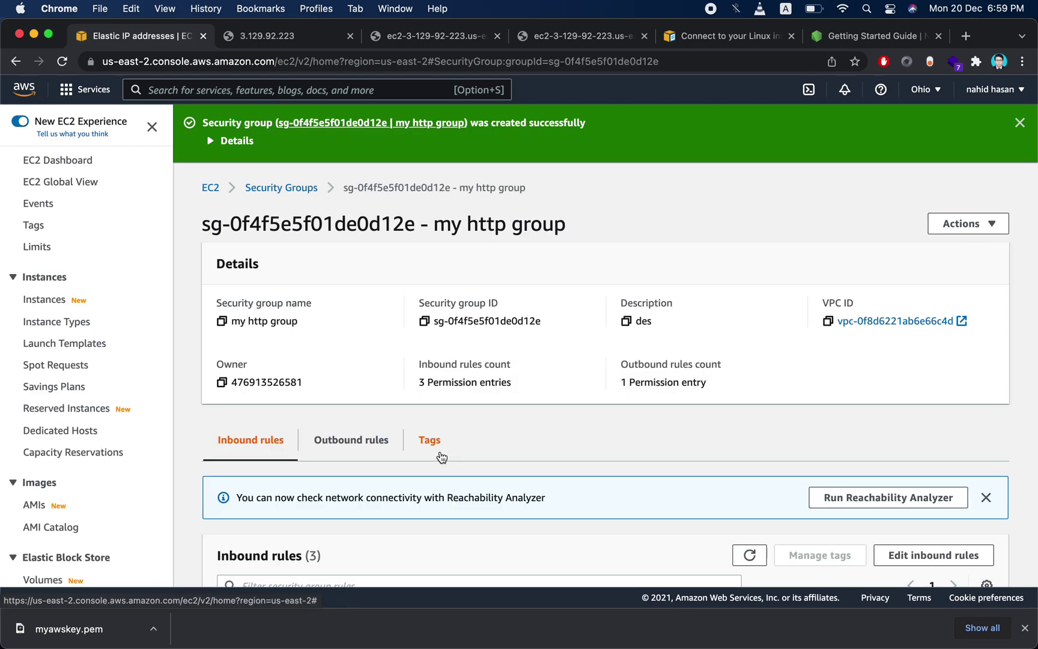
# - Return to the list of security groups and select only "my http group"
pyautogui.scroll(-3, 451, 456)
pyautogui.scroll(3, 420, 471)
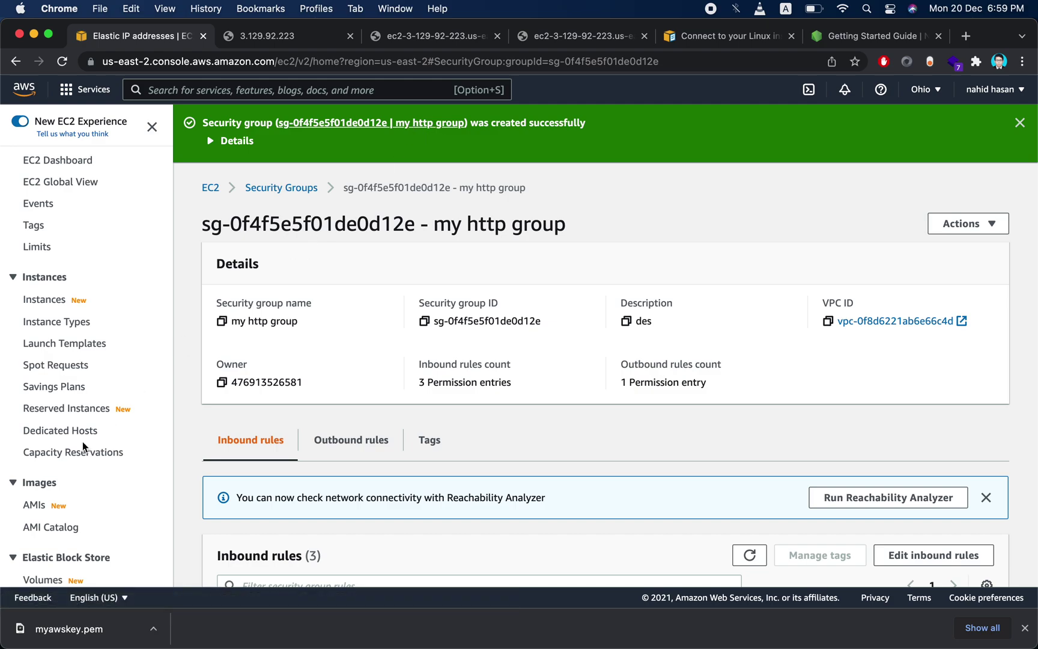
pyautogui.scroll(-5, 82, 445)
pyautogui.scroll(-4, 62, 415)
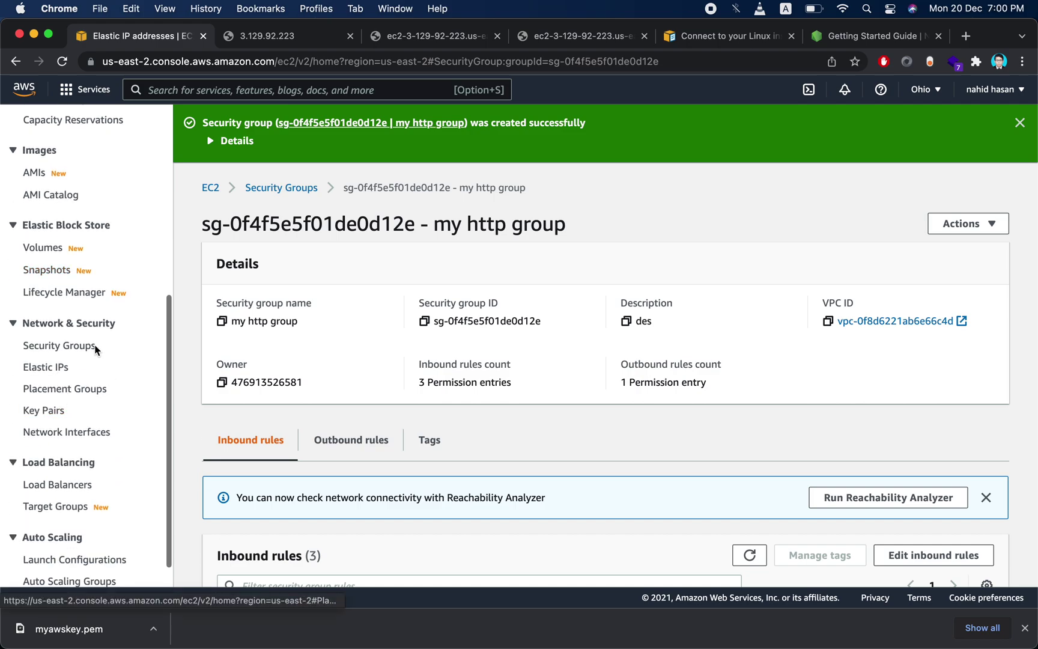
pyautogui.click(75, 345)
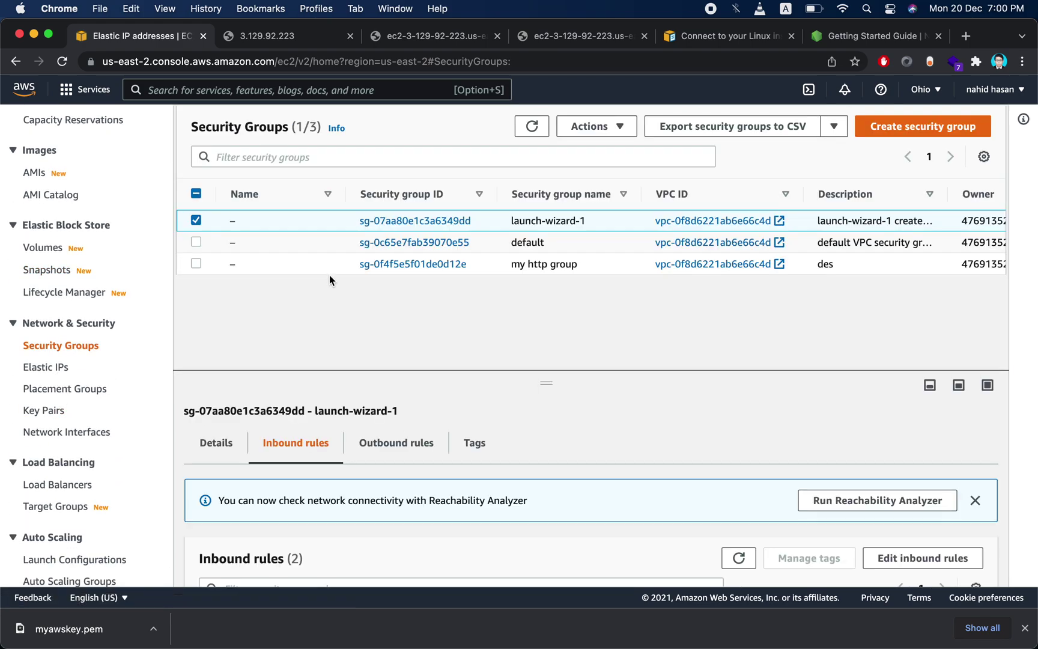
pyautogui.click(197, 263)
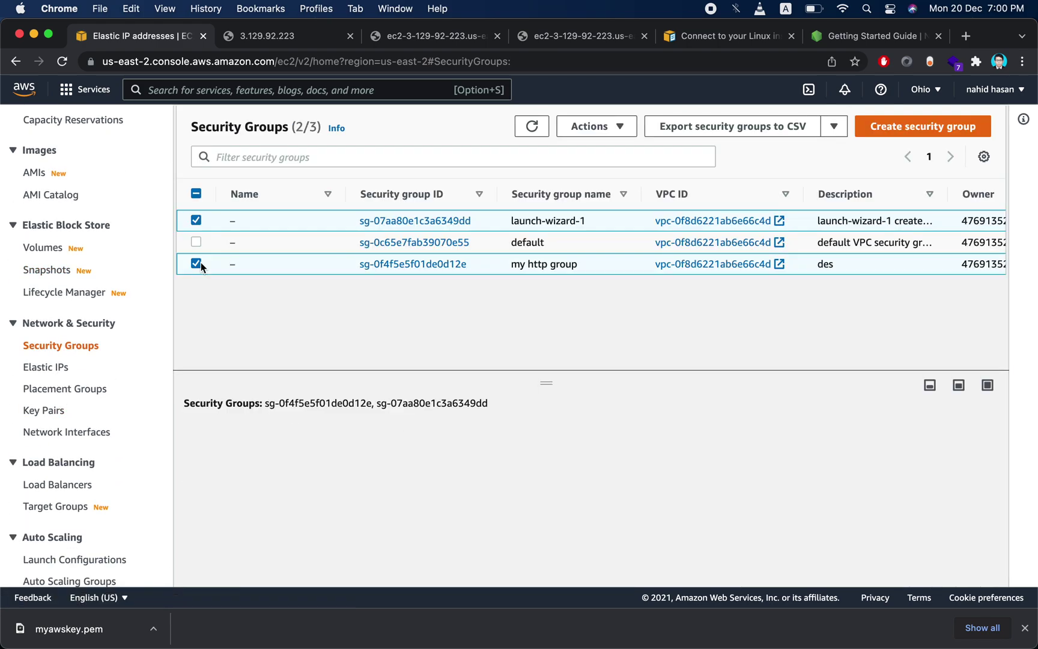
pyautogui.click(192, 222)
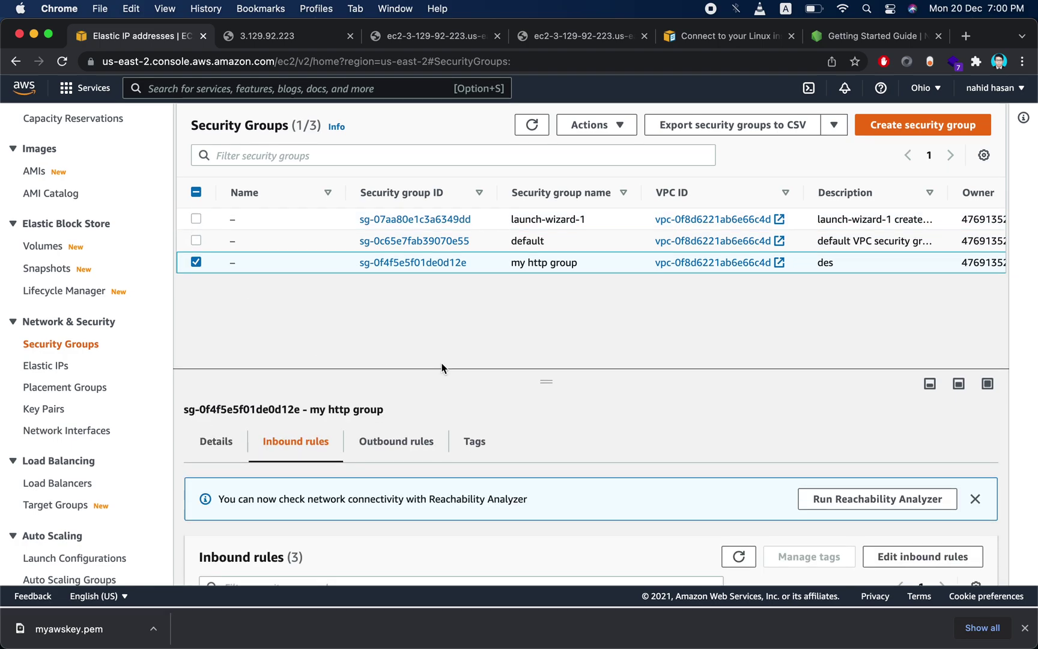
# - Examine the type, protocol, port range and source of each inbound rule in "my http group"
pyautogui.scroll(-3, 568, 467)
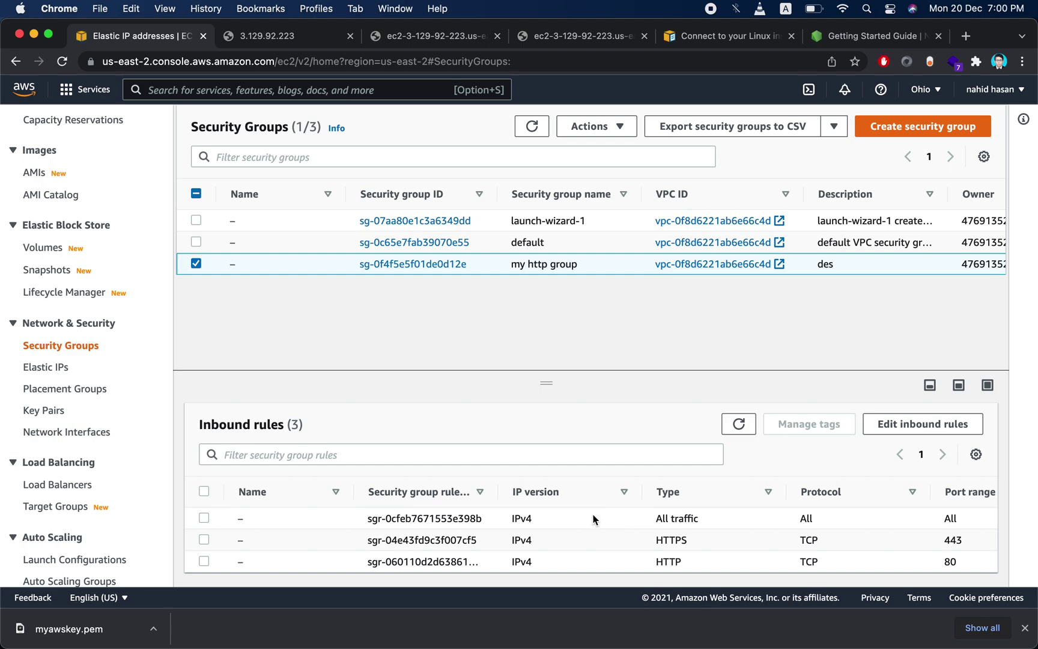
pyautogui.hscroll(5, 697, 541)
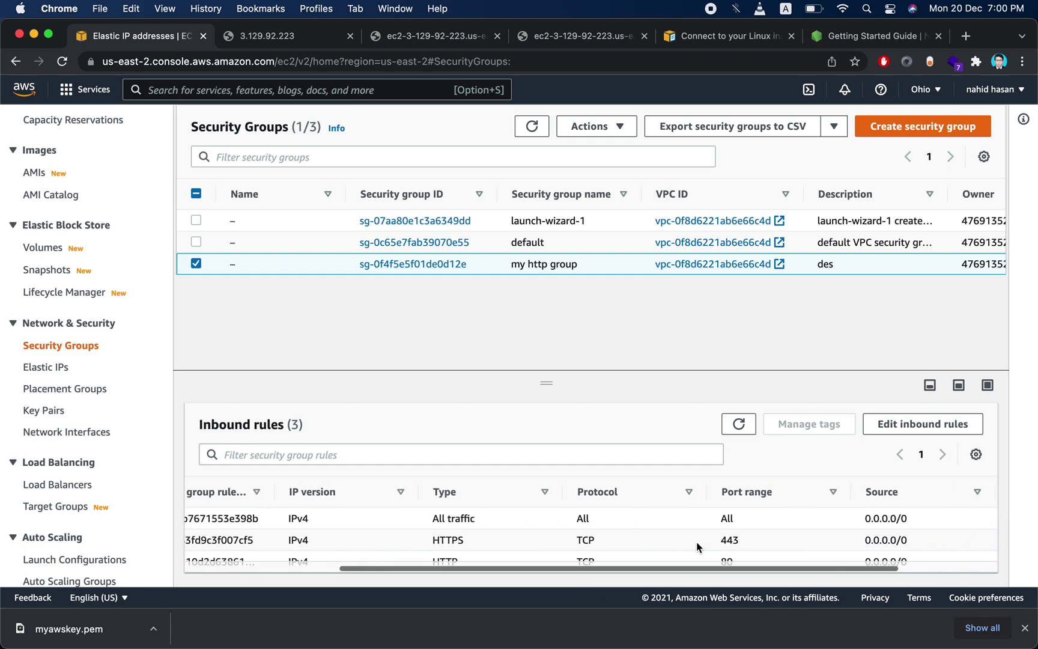
pyautogui.hscroll(-5, 696, 541)
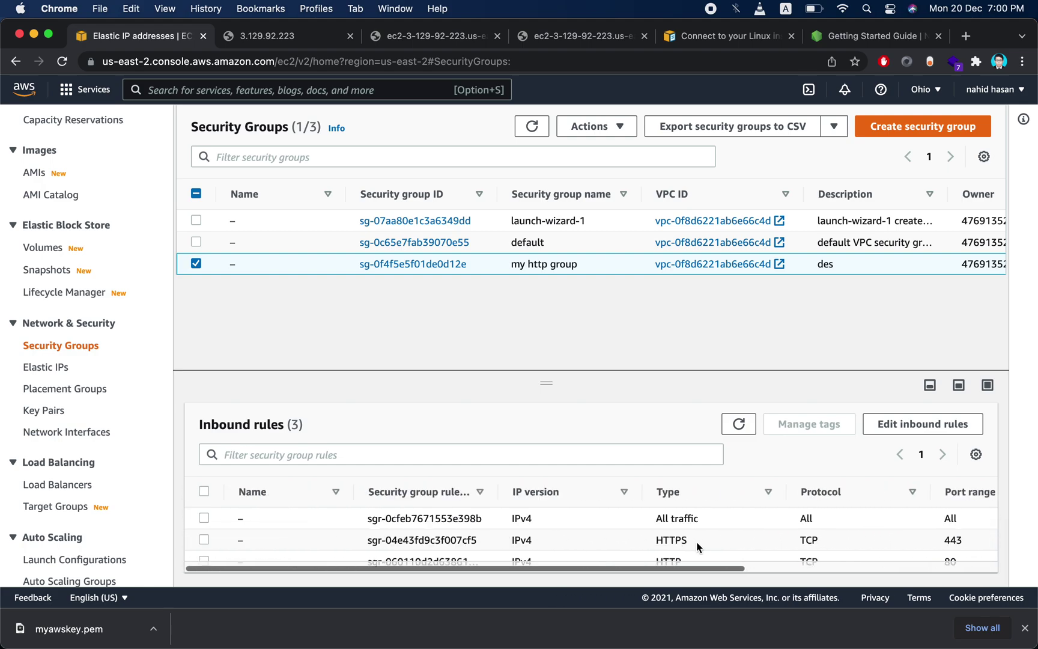
pyautogui.hscroll(3, 576, 557)
pyautogui.hscroll(-3, 576, 557)
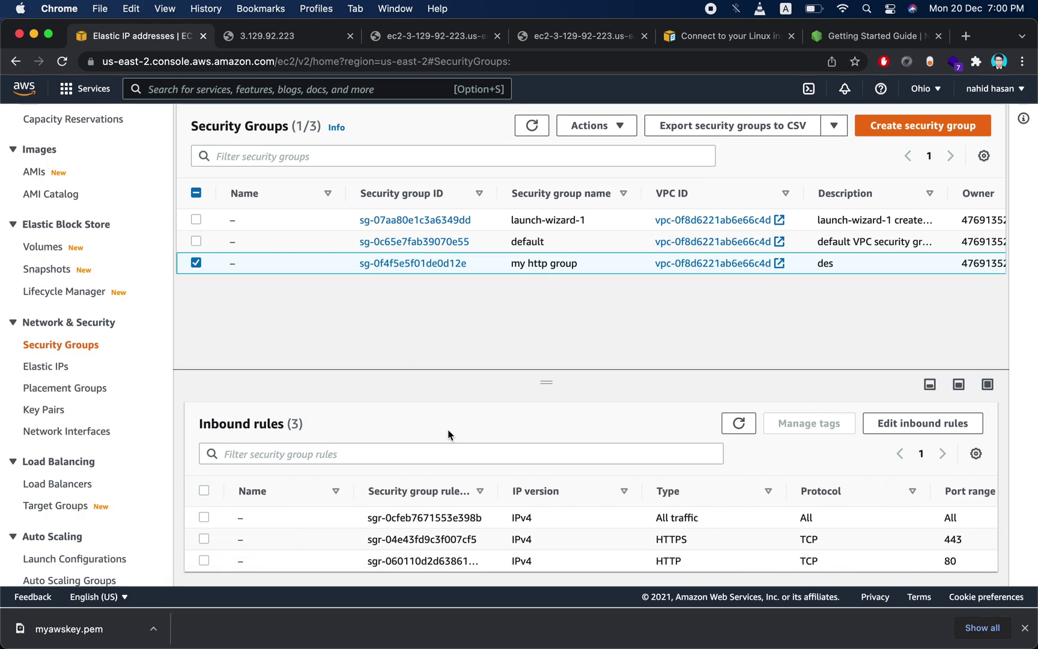
pyautogui.hscroll(3, 751, 540)
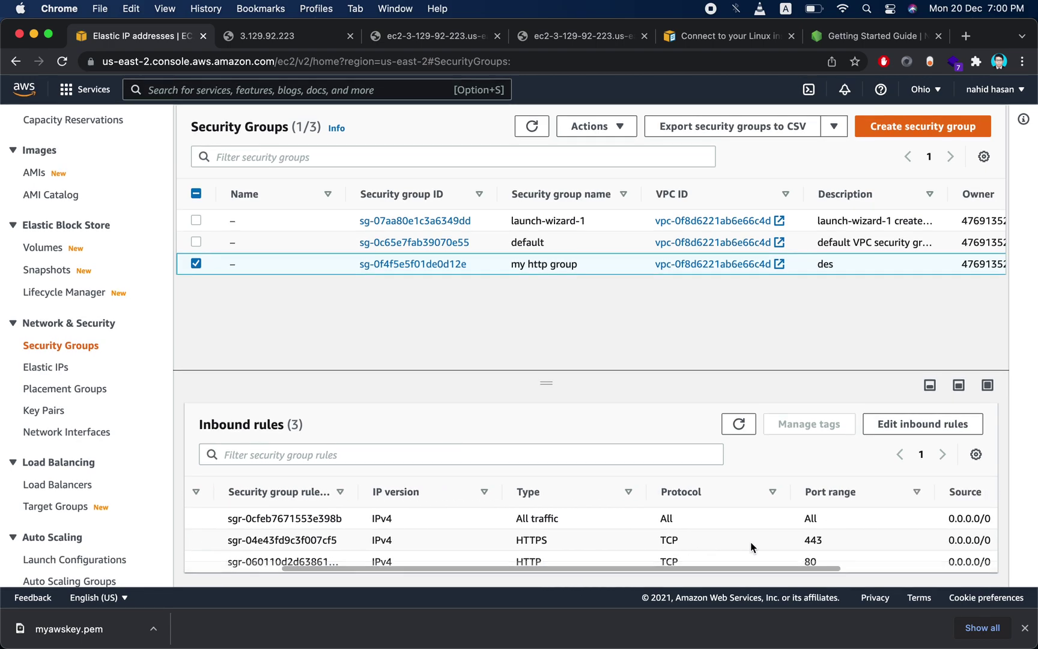
pyautogui.hscroll(2, 750, 541)
pyautogui.hscroll(-5, 750, 541)
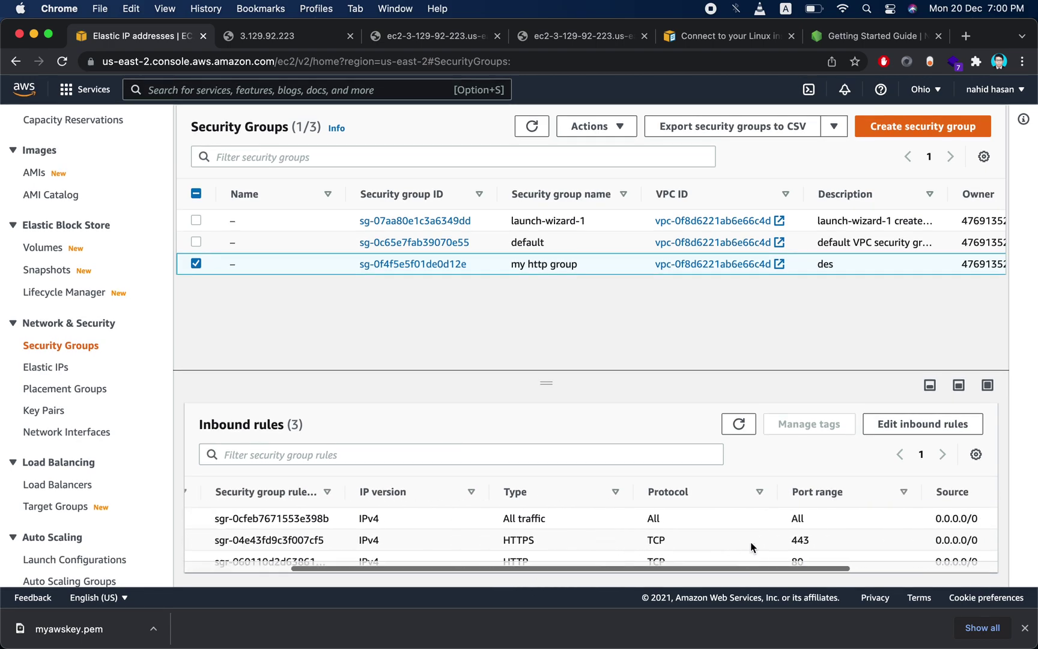
pyautogui.hscroll(3, 560, 548)
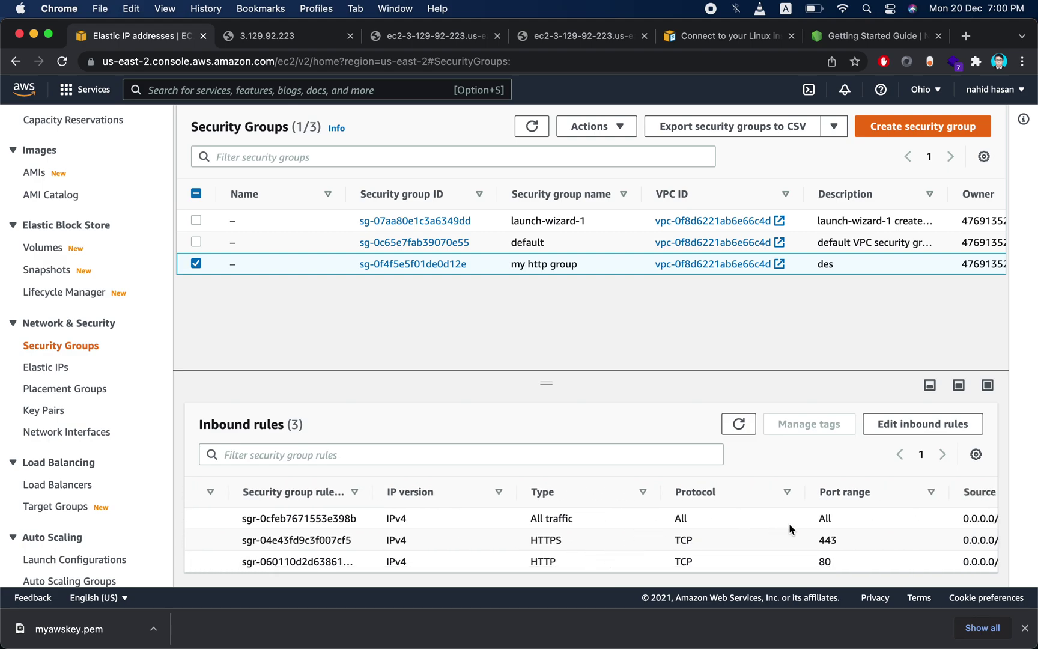
pyautogui.hscroll(2, 791, 528)
pyautogui.hscroll(1, 792, 524)
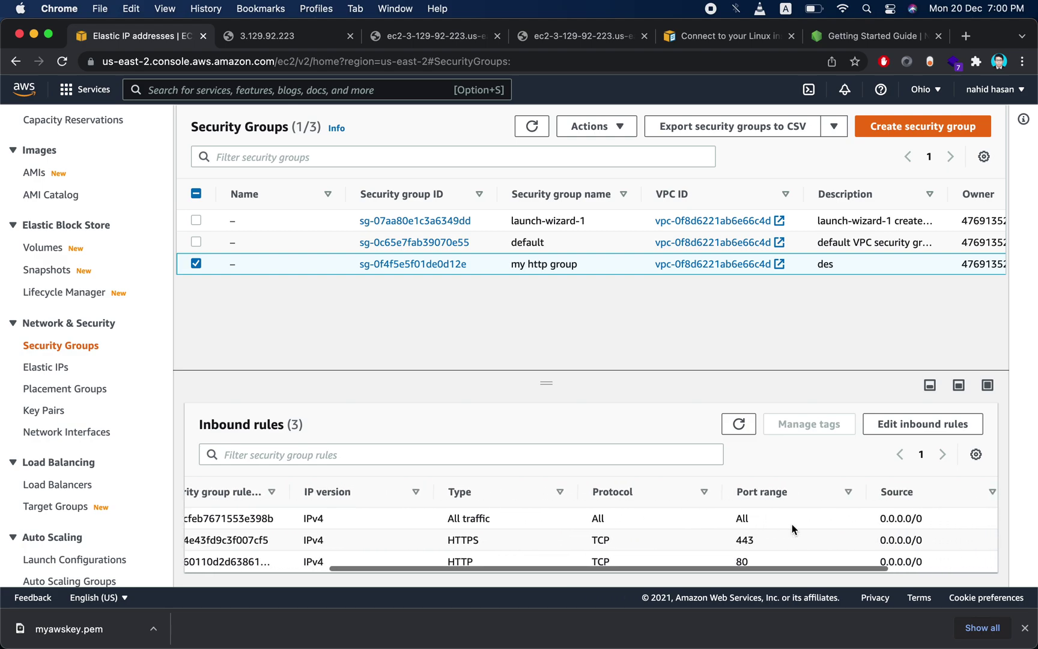
pyautogui.hscroll(4, 654, 528)
pyautogui.hscroll(-10, 655, 527)
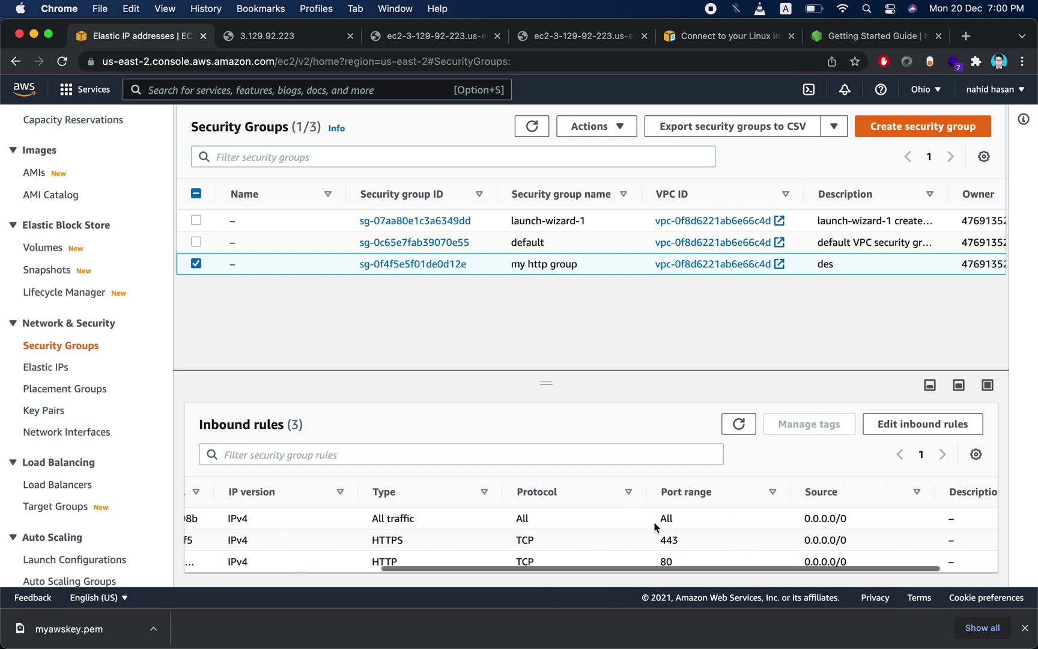
# - Reload the EC2 public DNS pages, both without a port and on port 5000, to test the server
pyautogui.click(400, 38)
pyautogui.click(548, 43)
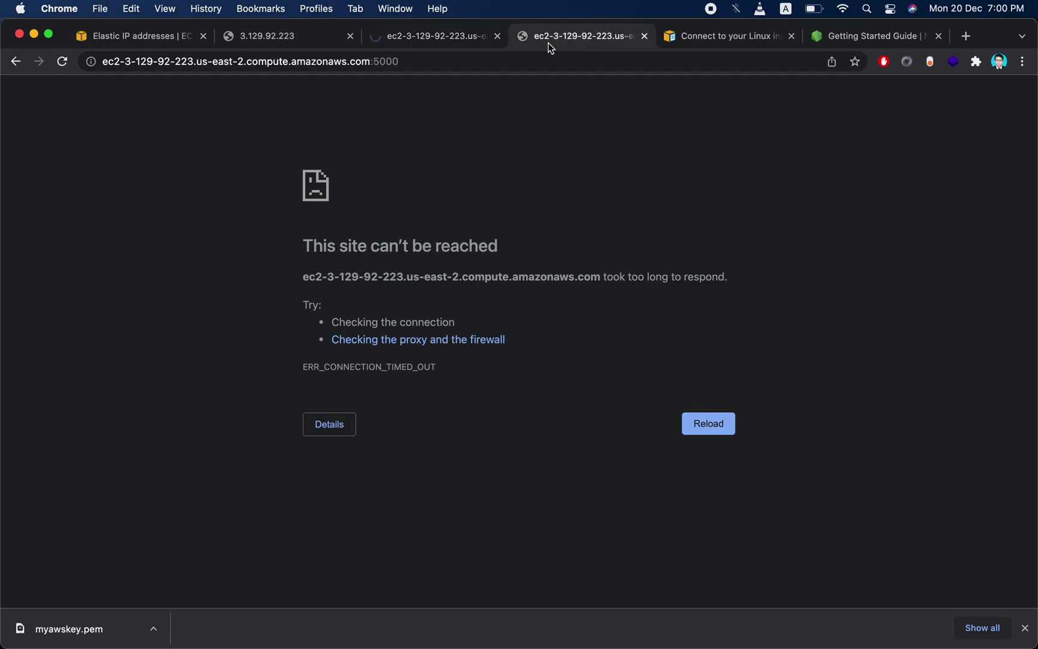
pyautogui.click(60, 63)
pyautogui.click(429, 40)
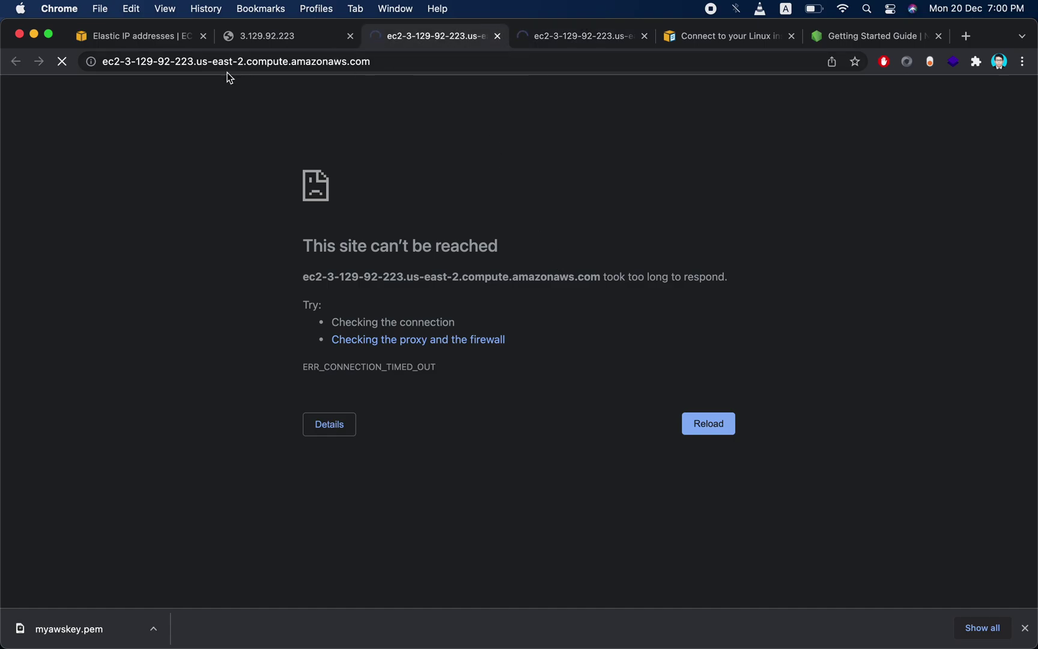
# - Check whether the public DNS pages and 3.129.92.223:5000 respond, comparing them with the security group's inbound rules
pyautogui.click(581, 35)
pyautogui.click(408, 37)
pyautogui.click(312, 38)
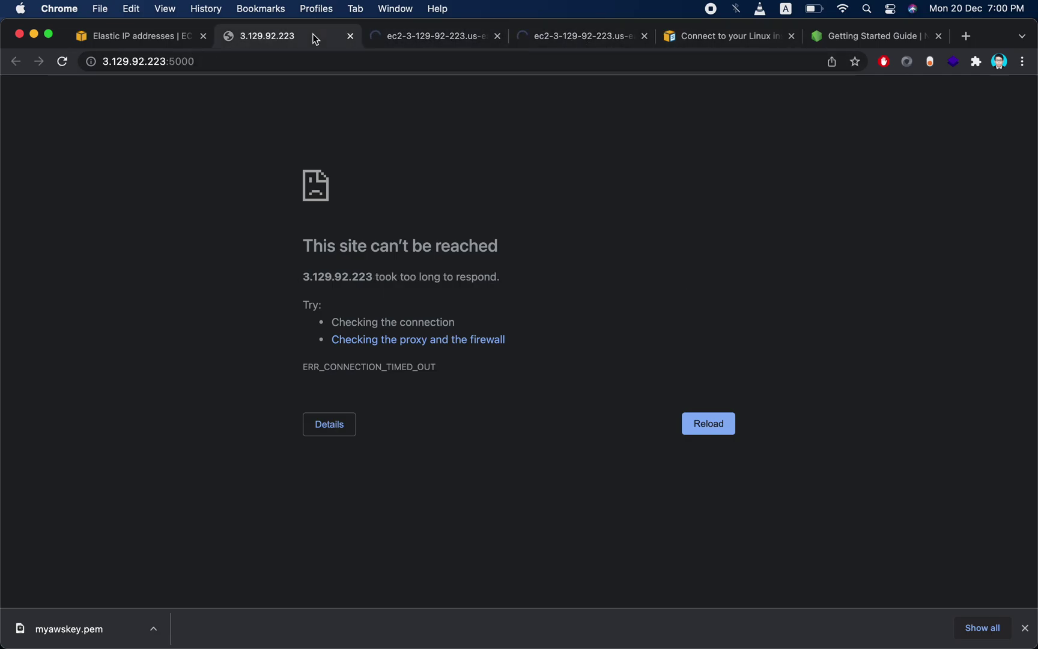
pyautogui.click(401, 41)
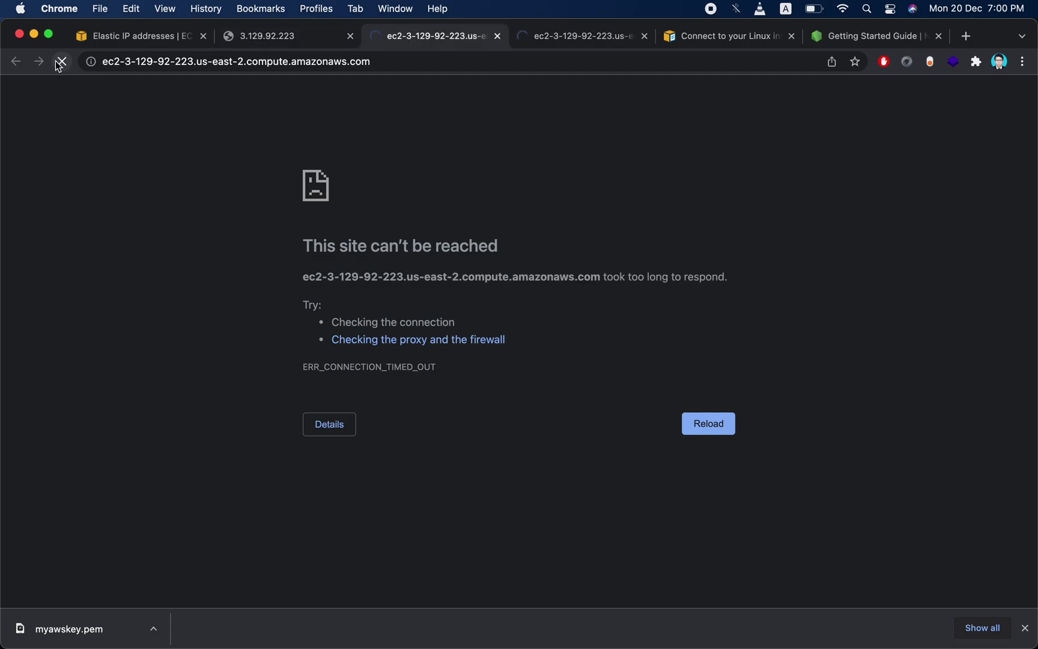
pyautogui.click(584, 38)
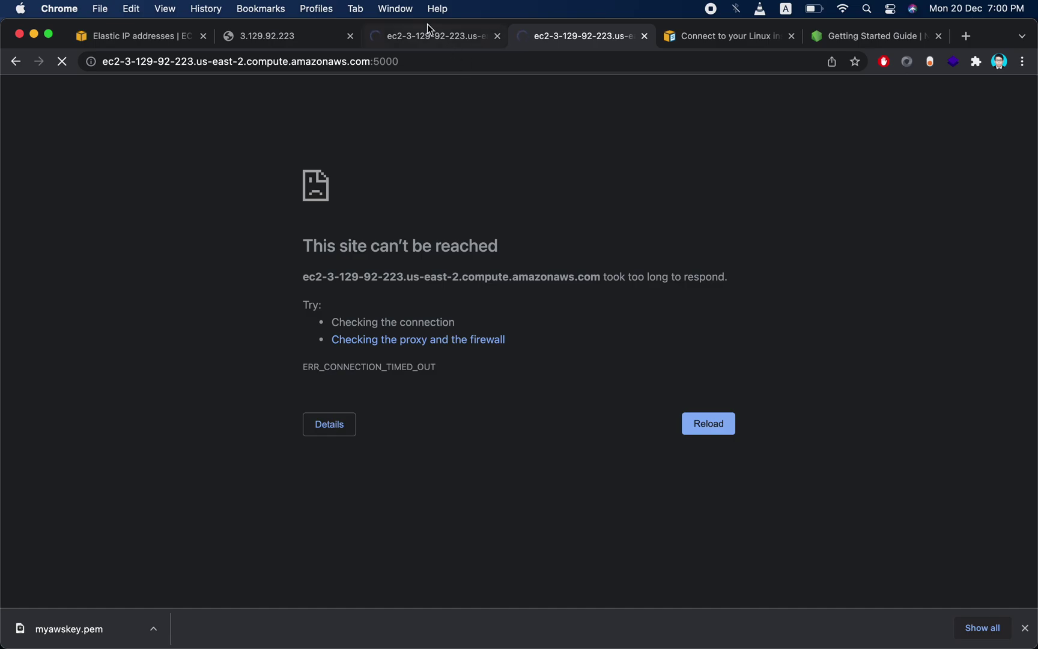
pyautogui.click(439, 47)
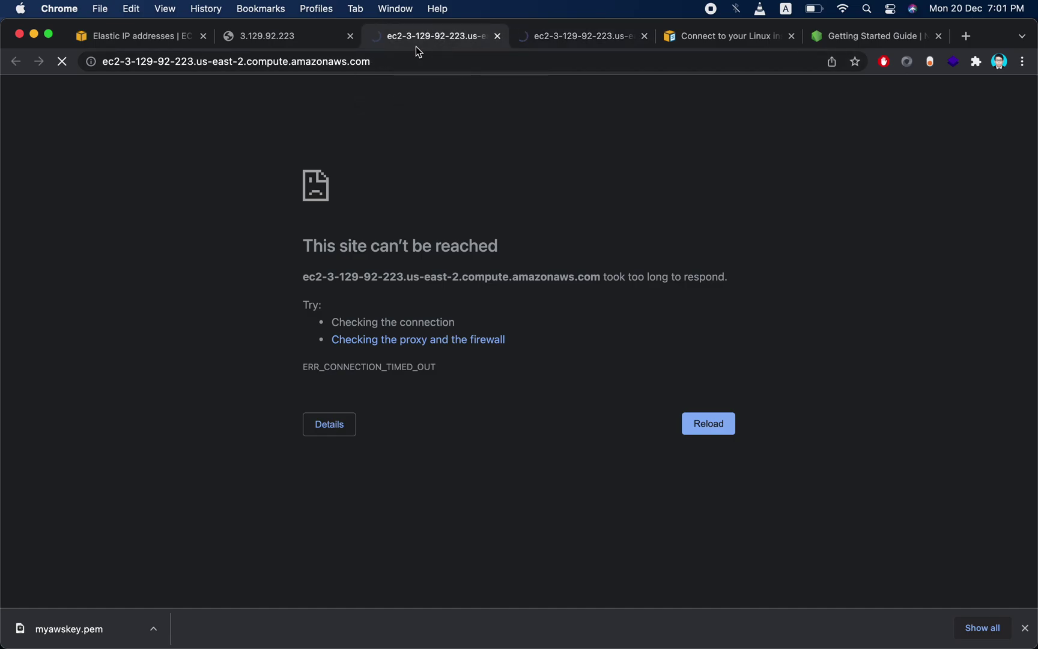
pyautogui.click(315, 40)
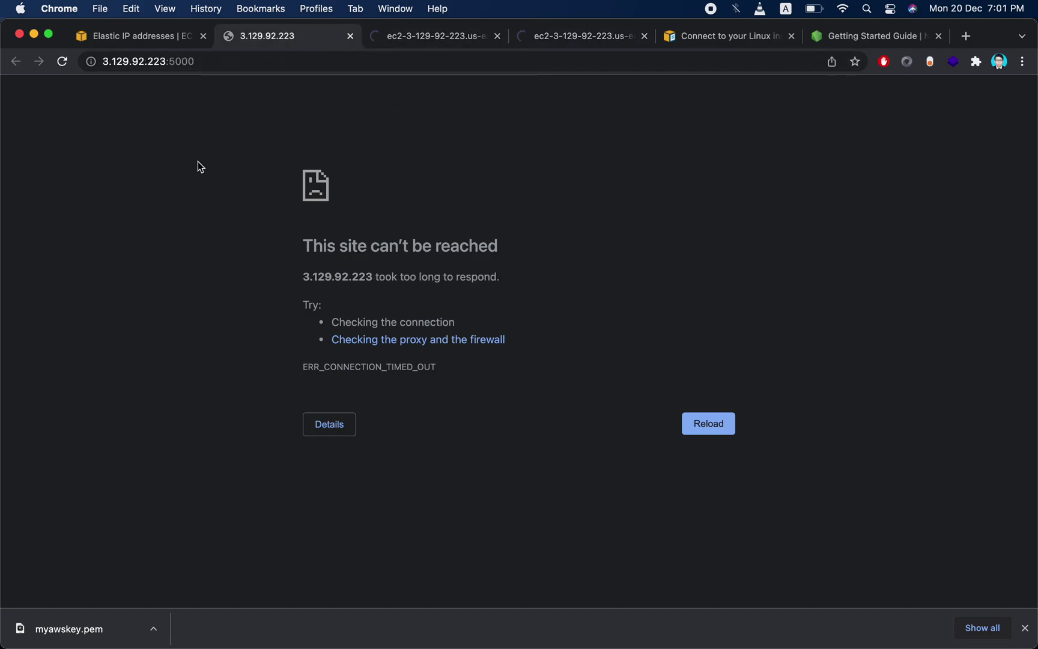
pyautogui.click(421, 45)
pyautogui.click(297, 44)
pyautogui.click(162, 39)
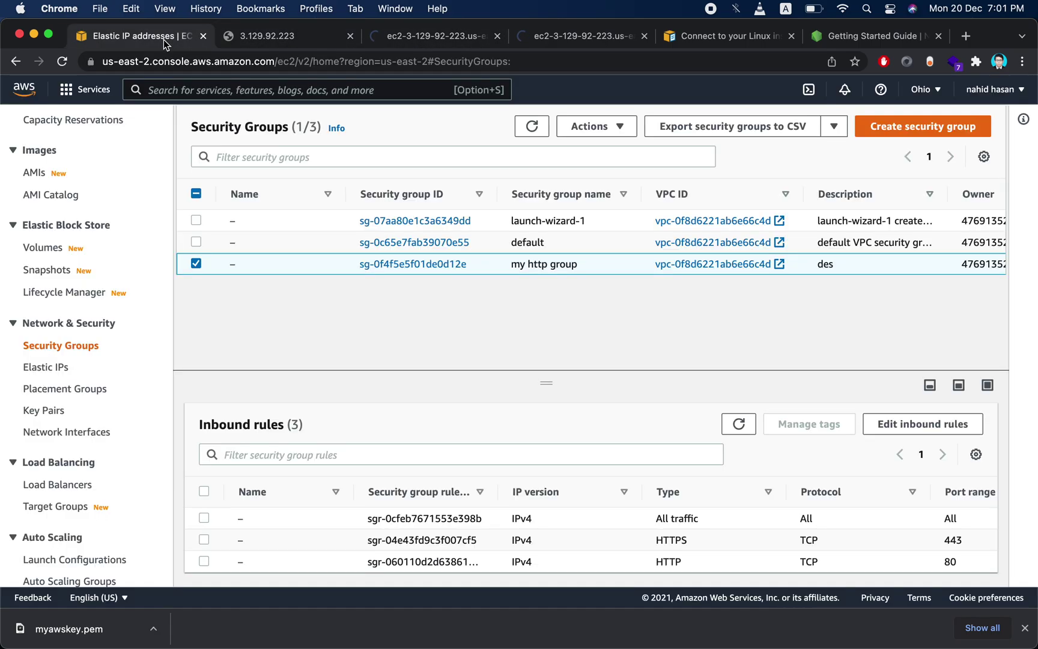
pyautogui.click(266, 38)
pyautogui.click(433, 39)
pyautogui.click(297, 39)
pyautogui.click(179, 38)
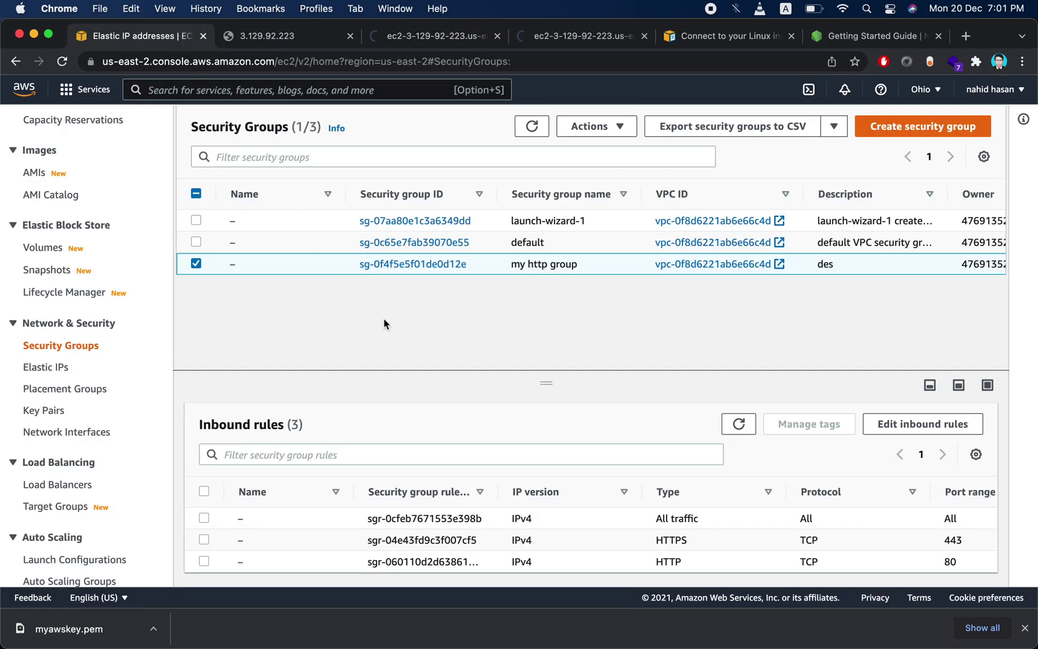